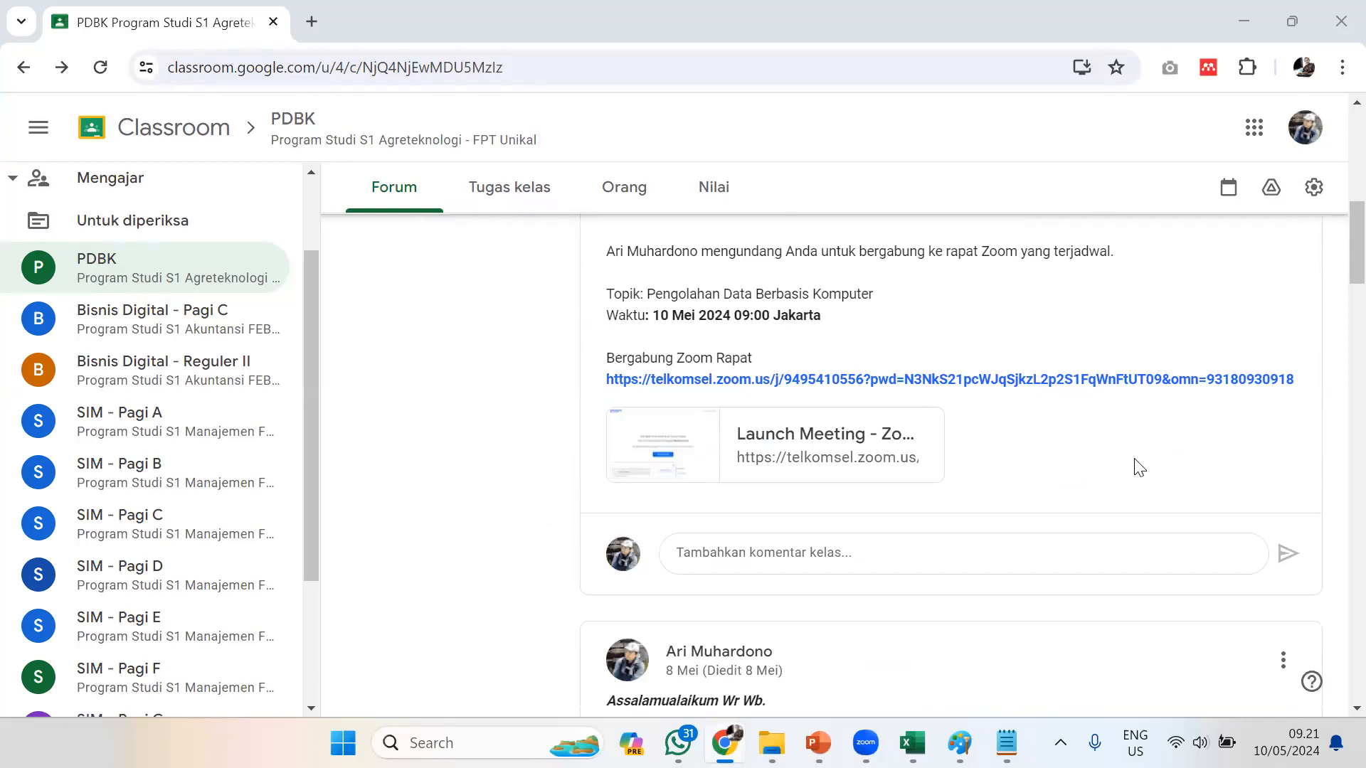
Switch to Notepad and create a new blank document, leaving two empty lines before the text
{"action": "left_click", "coordinate": [1005, 742]}
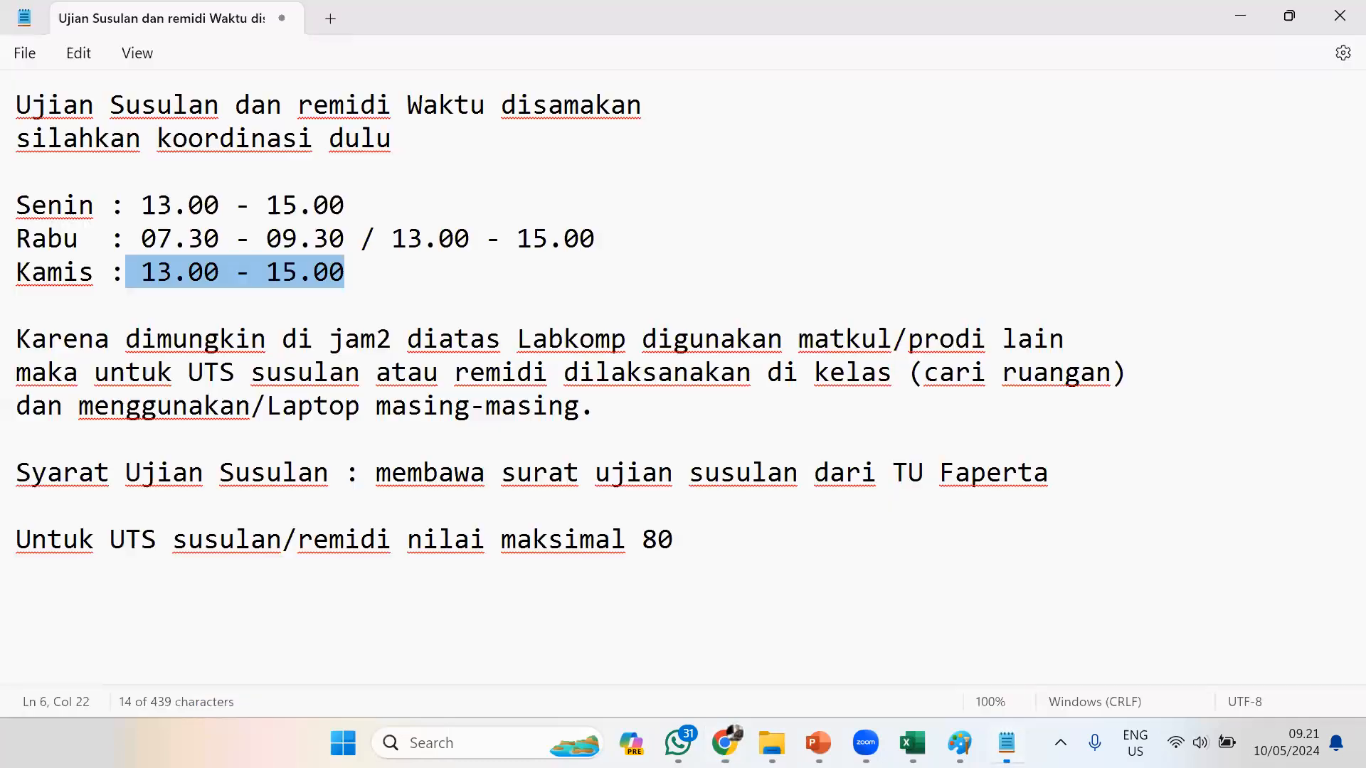
{"action": "left_click", "coordinate": [791, 534]}
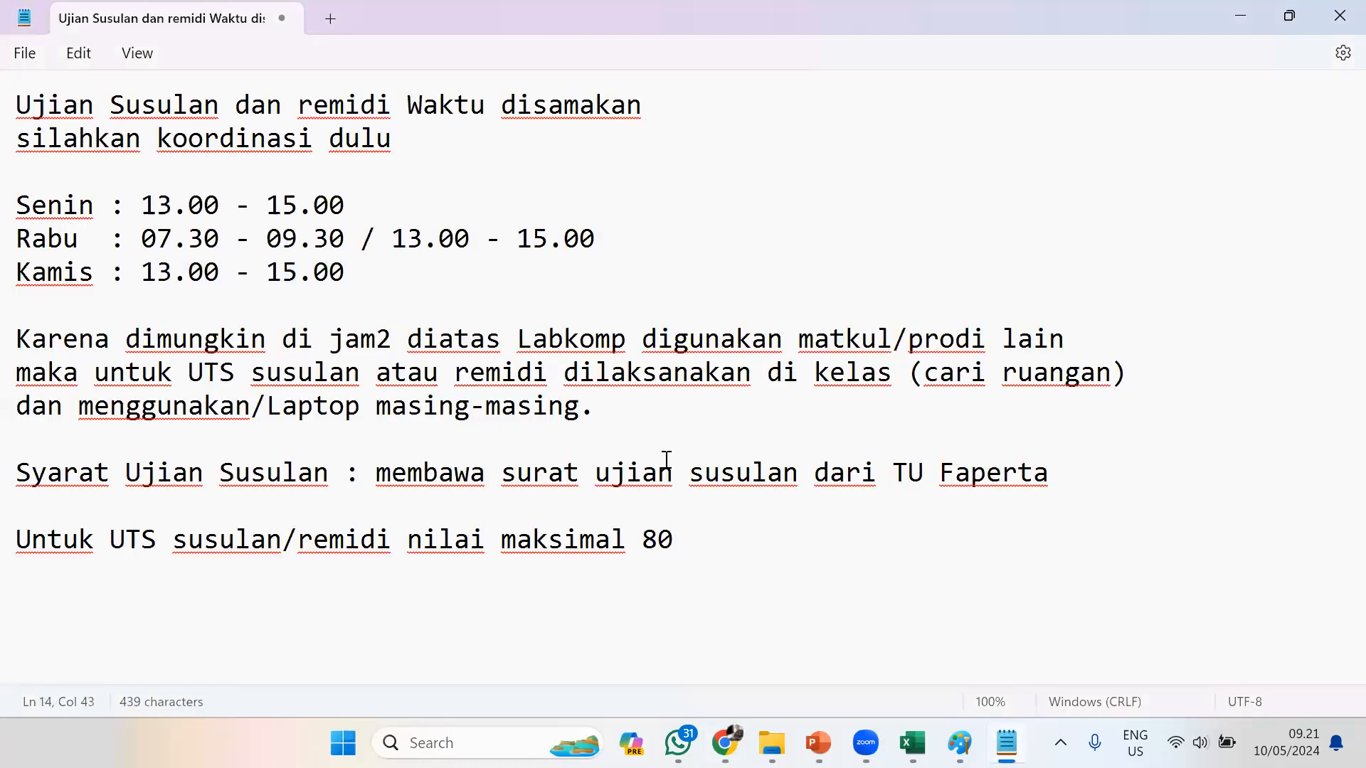
{"action": "key", "text": "ctrl+n"}
{"action": "key", "text": "ctrl+plus"}
{"action": "key", "text": "ctrl+plus"}
{"action": "key", "text": "ctrl+plus"}
{"action": "key", "text": "ctrl+plus"}
{"action": "key", "text": "Return"}
{"action": "key", "text": "Return"}
Write the first list item "1. Bawa laptop ke toko komp terdekat"
{"action": "type", "text": "1. Bawa a"}
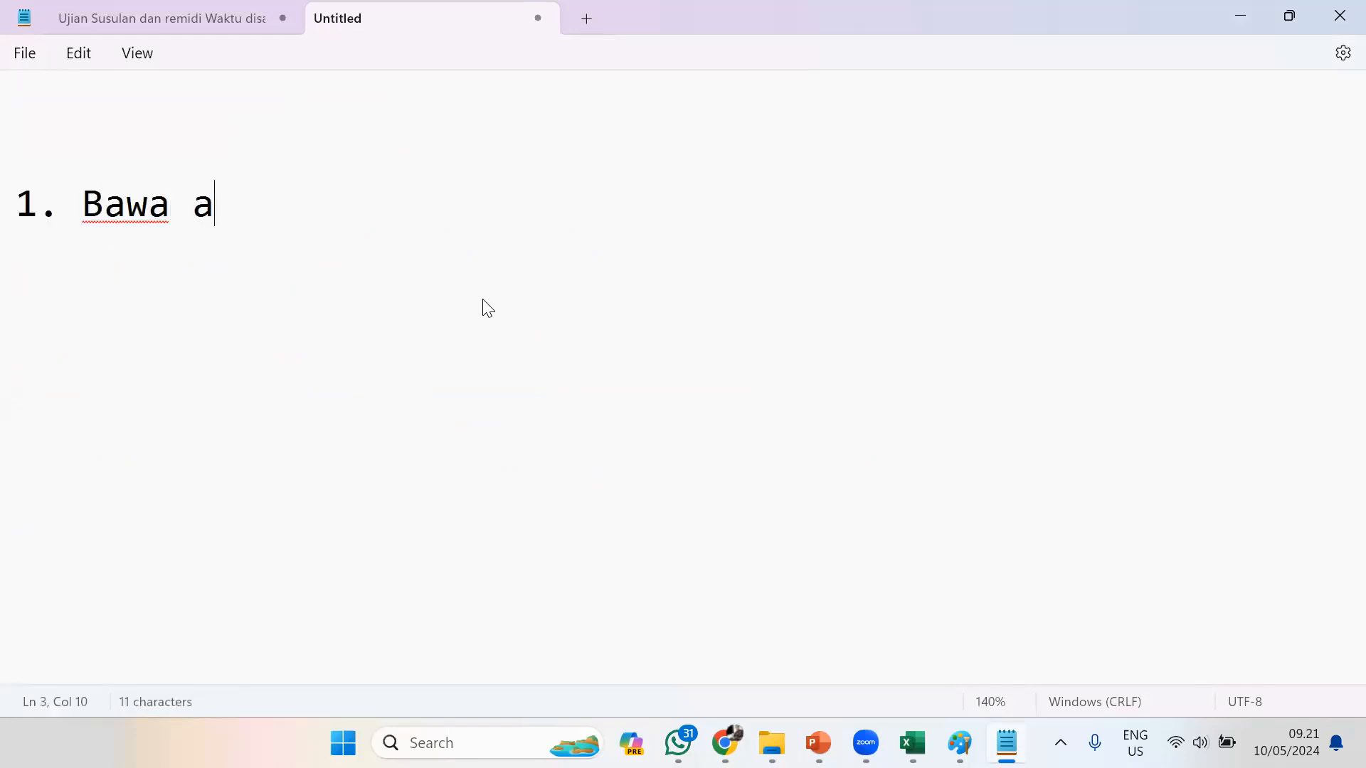
{"action": "key", "text": "BackSpace"}
{"action": "type", "text": "laptp"}
{"action": "key", "text": "BackSpace"}
{"action": "type", "text": "op "}
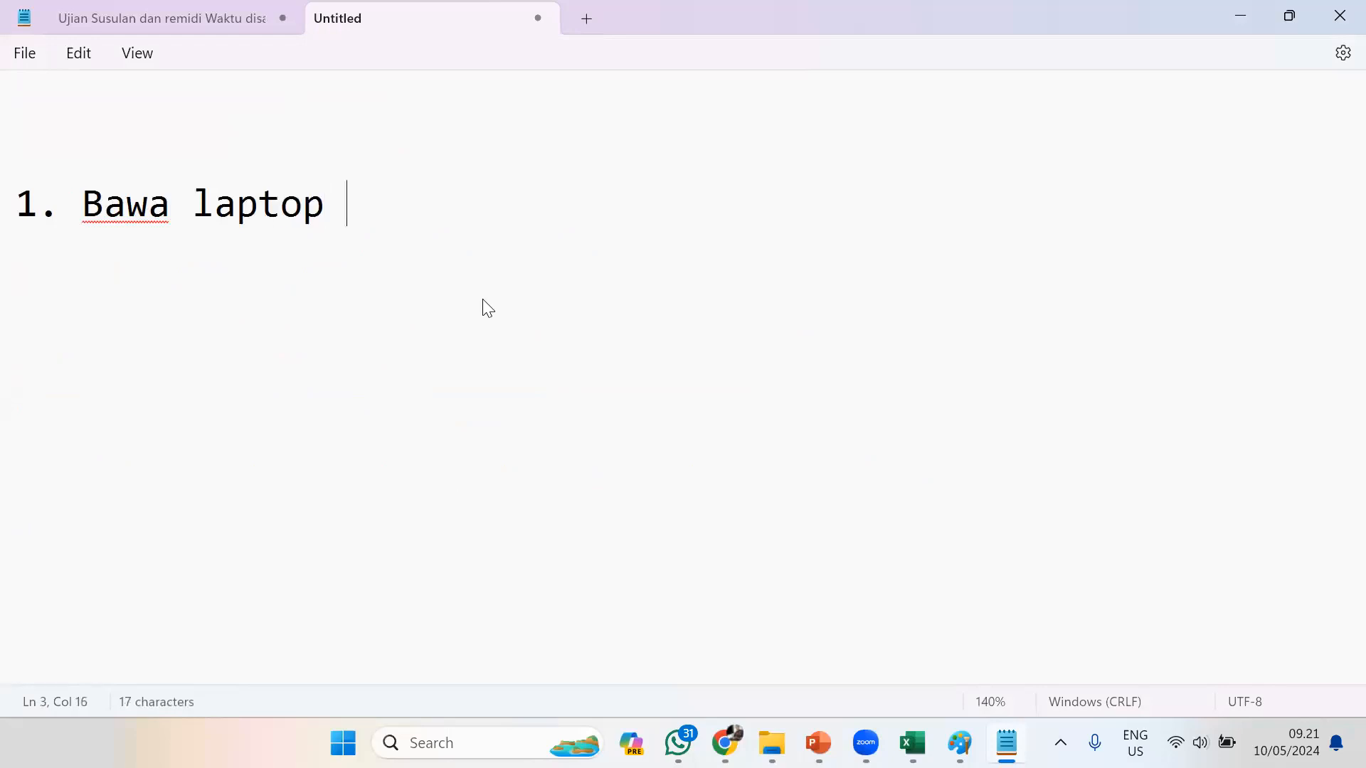
{"action": "type", "text": "ke toko m"}
{"action": "key", "text": "BackSpace"}
{"action": "key", "text": "BackSpace"}
{"action": "type", "text": "ko"}
{"action": "key", "text": "BackSpace"}
{"action": "key", "text": "BackSpace"}
{"action": "type", "text": "ko"}
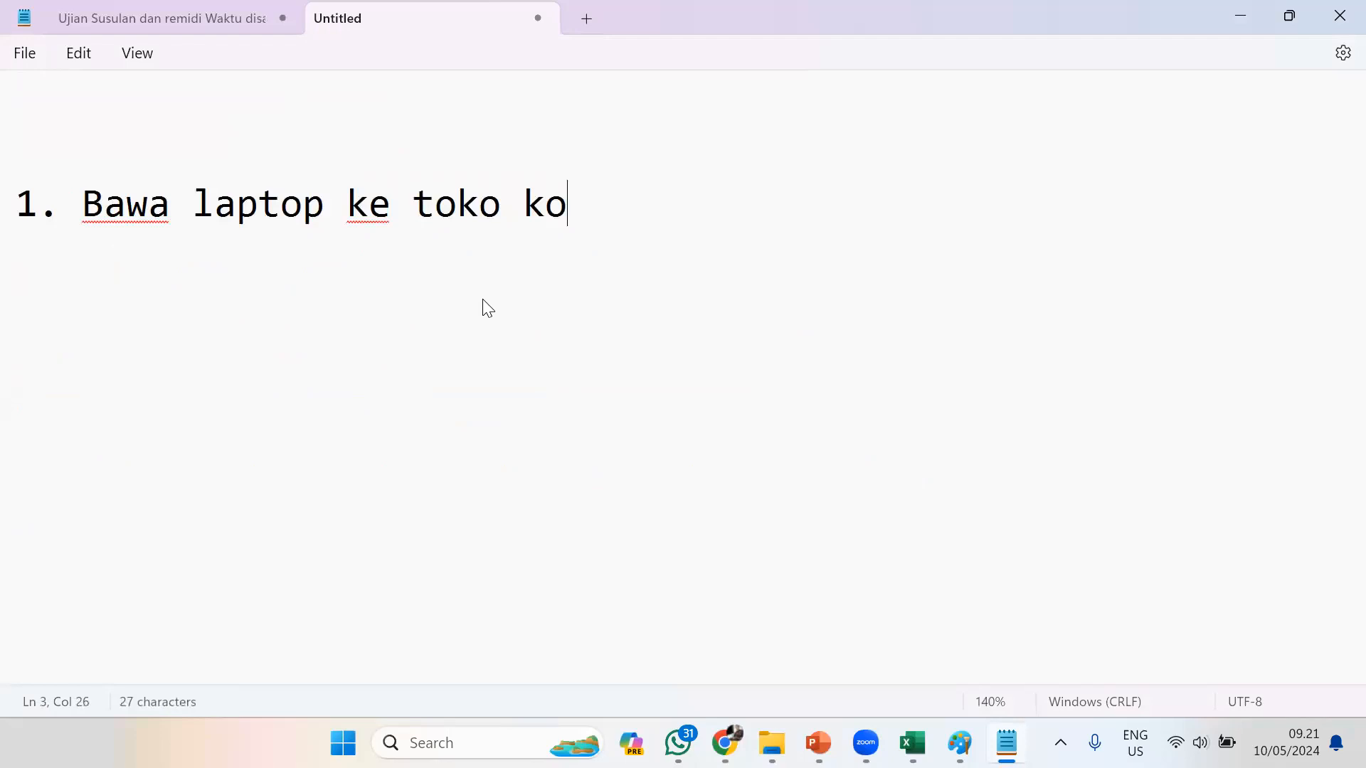
{"action": "type", "text": "mp terdekant"}
{"action": "key", "text": "BackSpace"}
{"action": "key", "text": "BackSpace"}
{"action": "key", "text": "BackSpace"}
{"action": "type", "text": "t"}
{"action": "key", "text": "BackSpace"}
{"action": "type", "text": "at"}
Add the second item "2. Bawa laptop ke Puskom (Gedung B lt 1)", reusing "Bawa laptop" from the first item
{"action": "key", "text": "Return"}
{"action": "type", "text": "2. Va"}
{"action": "key", "text": "BackSpace"}
{"action": "key", "text": "BackSpace"}
{"action": "key", "text": "Up"}
{"action": "key", "text": "ctrl+shift+Right"}
{"action": "key", "text": "ctrl+shift+Right"}
{"action": "key", "text": "ctrl+c"}
{"action": "key", "text": "Down"}
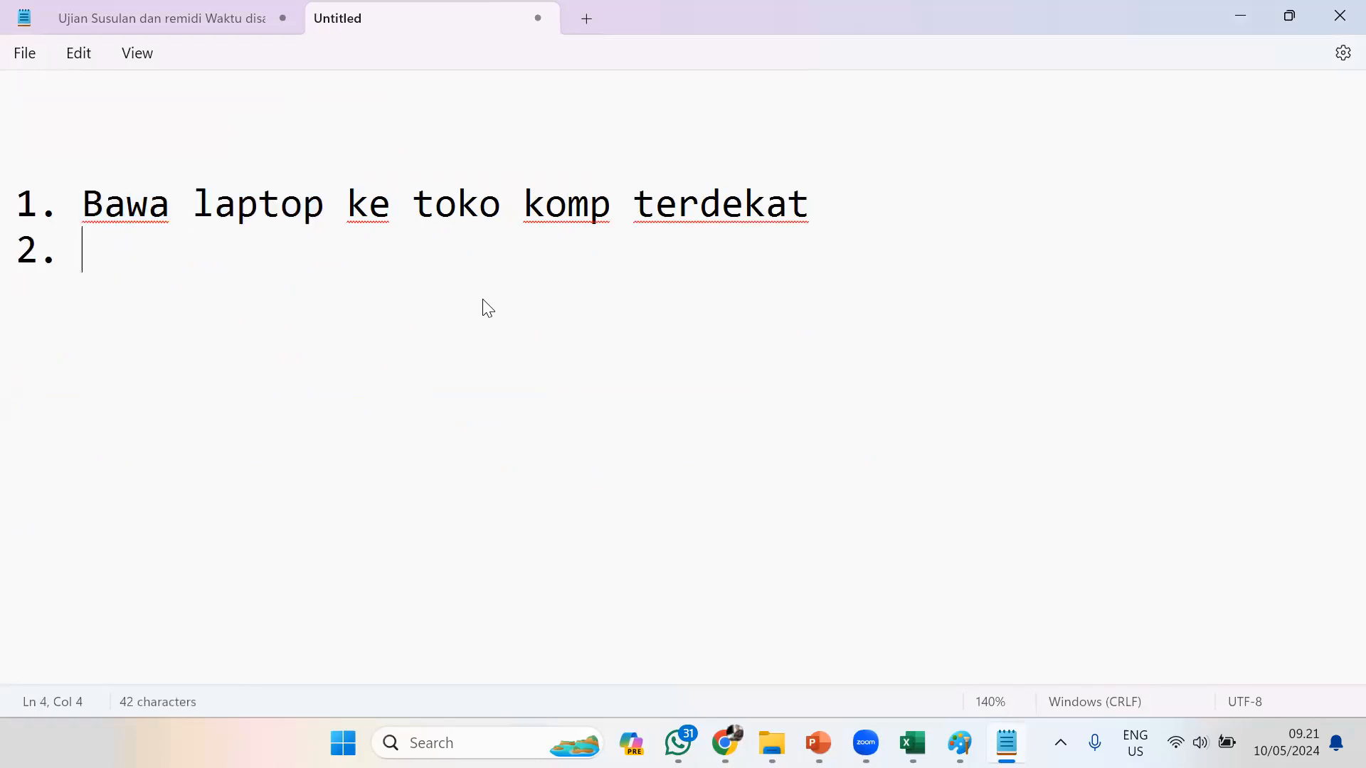
{"action": "key", "text": "ctrl+v"}
{"action": "type", "text": "ke Puskom"}
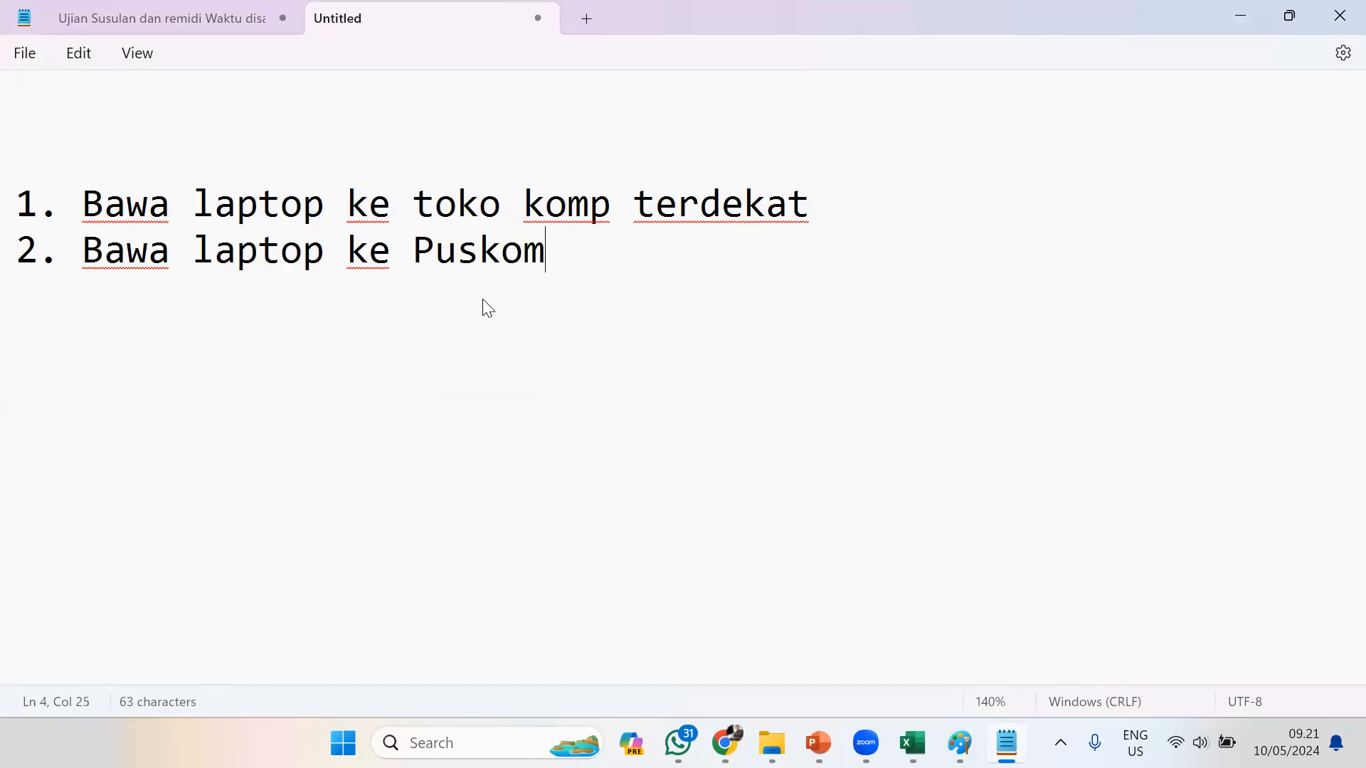
{"action": "type", "text": " (Gedung"}
{"action": "key", "text": "BackSpace"}
{"action": "type", "text": "B lt 1)"}
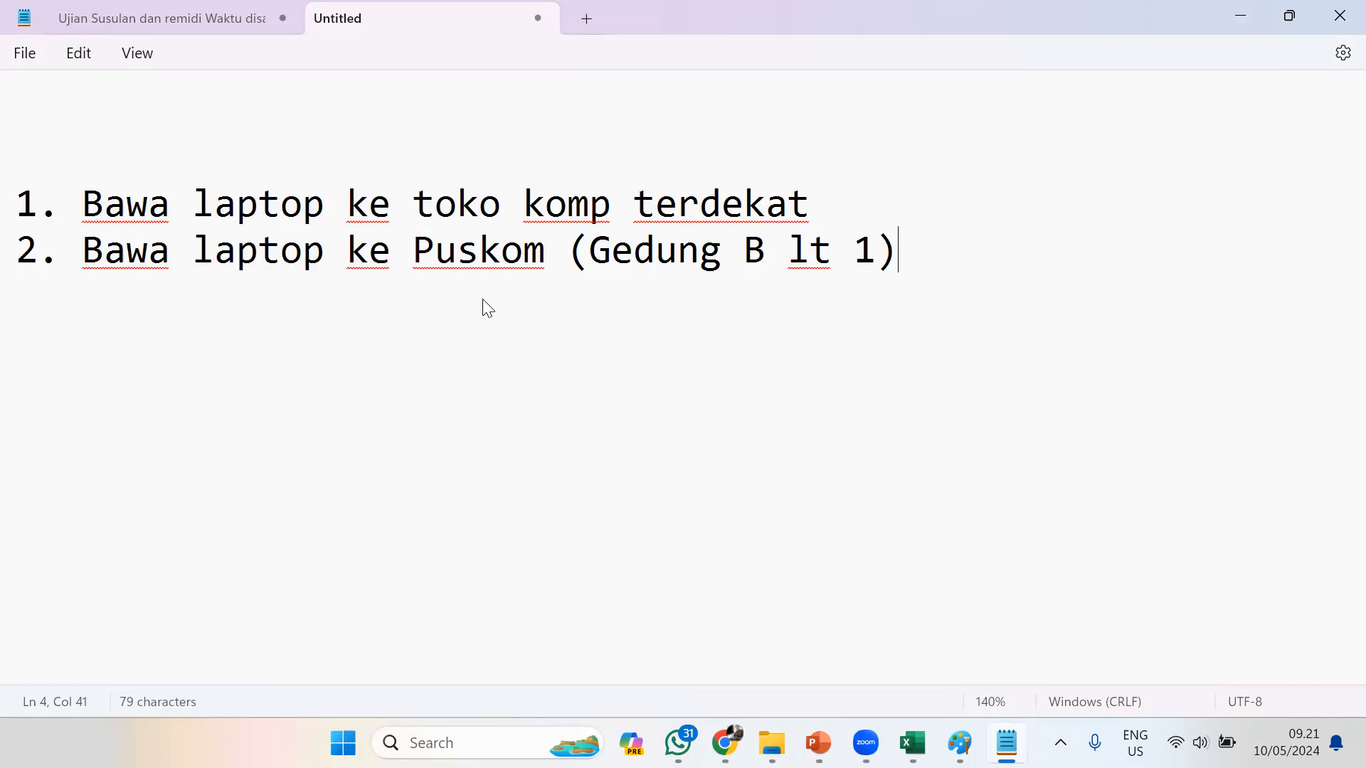
Add the third item "3. Instal sendiri melalui link yang saya share"
{"action": "key", "text": "Return"}
{"action": "type", "text": "3"}
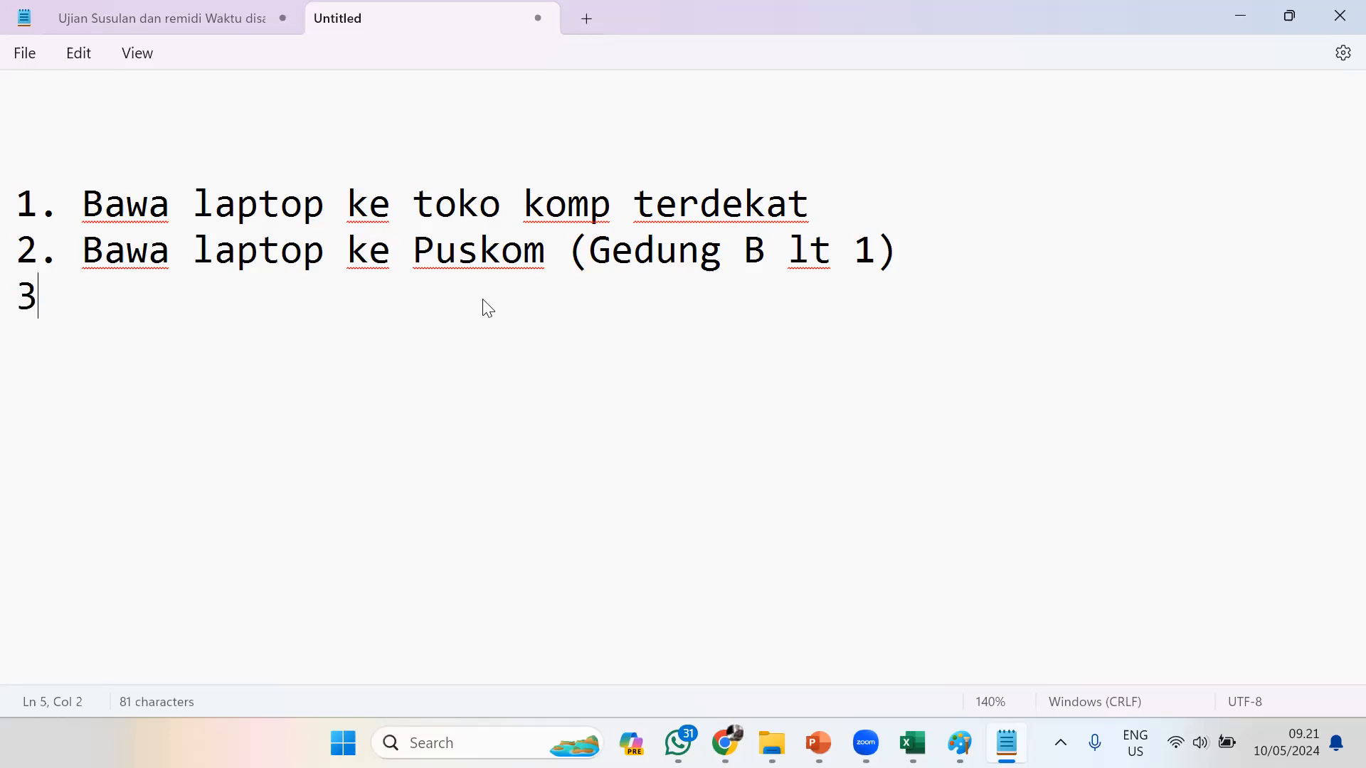
{"action": "type", "text": ". Instal sen"}
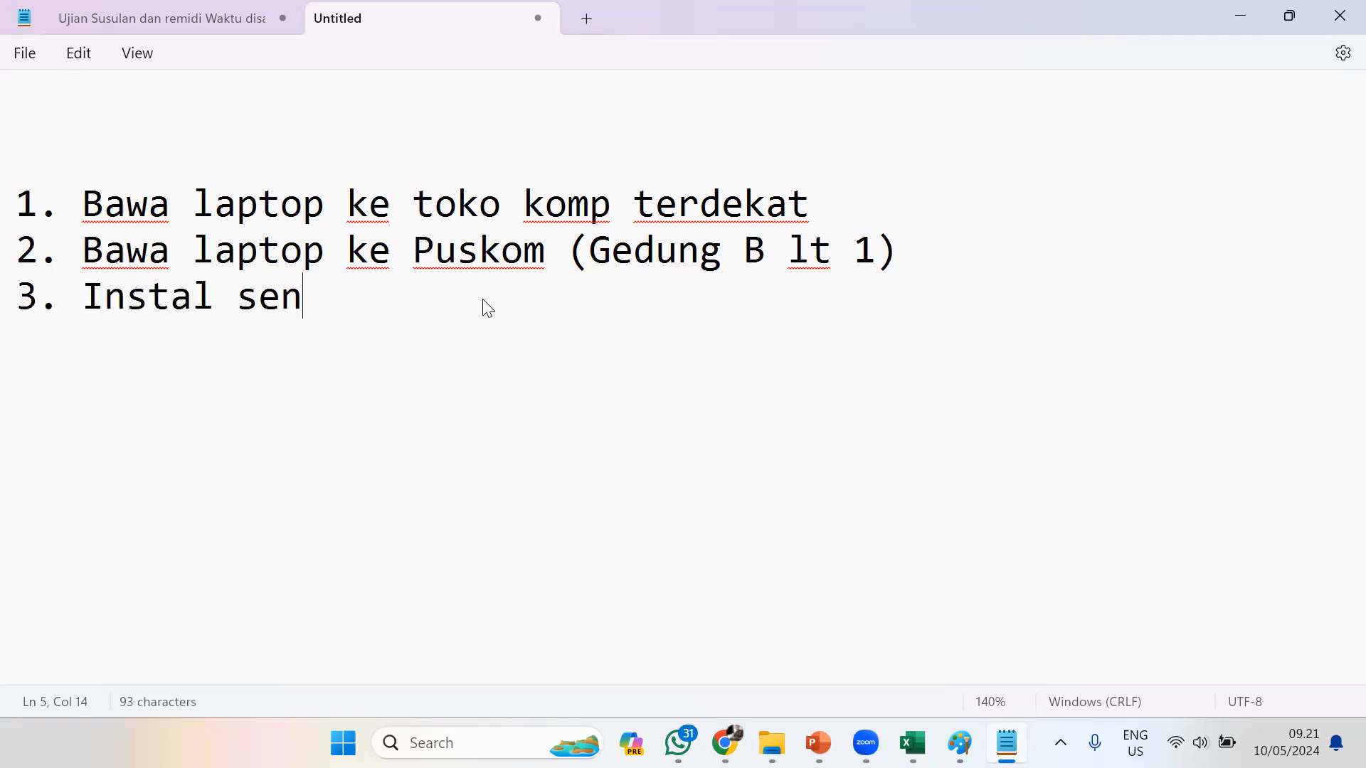
{"action": "type", "text": "diri melaluyi"}
{"action": "key", "text": "BackSpace"}
{"action": "key", "text": "BackSpace"}
{"action": "key", "text": "BackSpace"}
{"action": "type", "text": "i ln"}
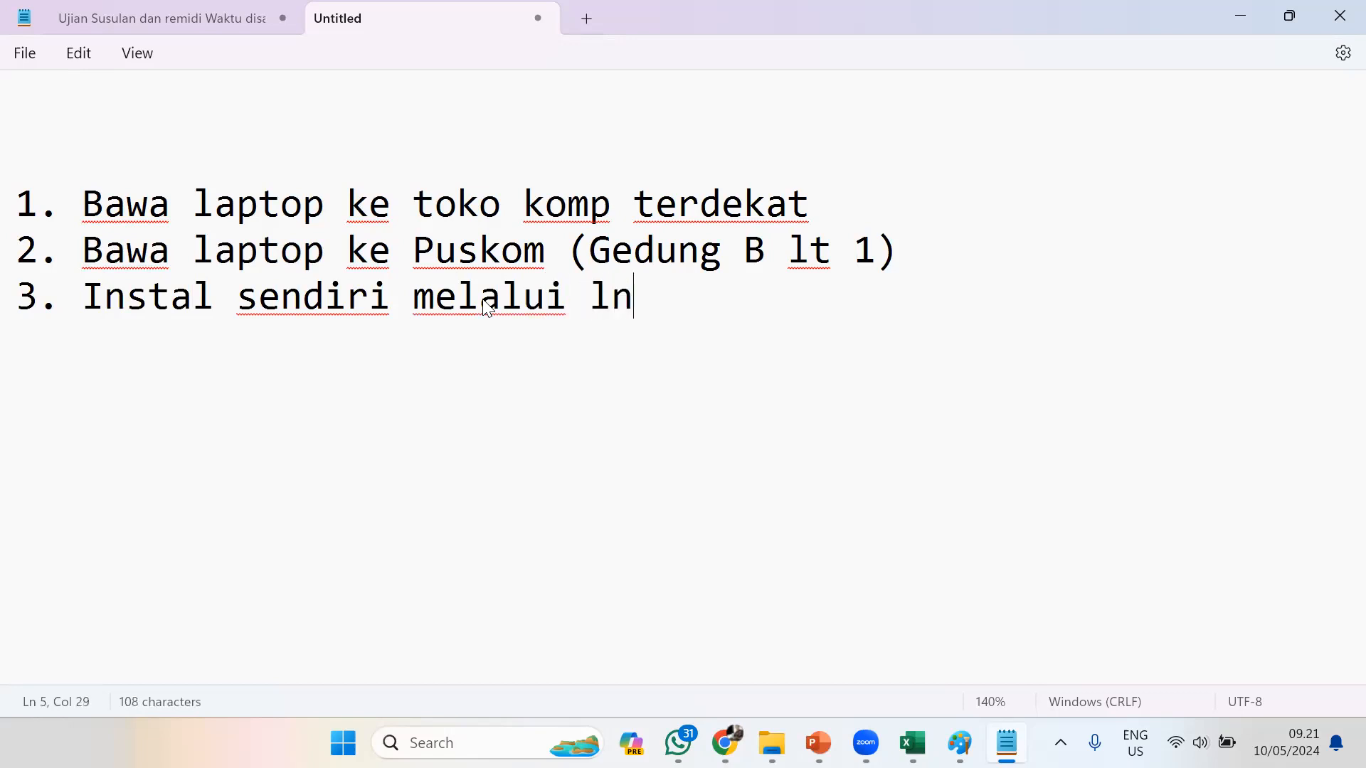
{"action": "key", "text": "BackSpace"}
{"action": "type", "text": "ink"}
{"action": "key", "text": "BackSpace"}
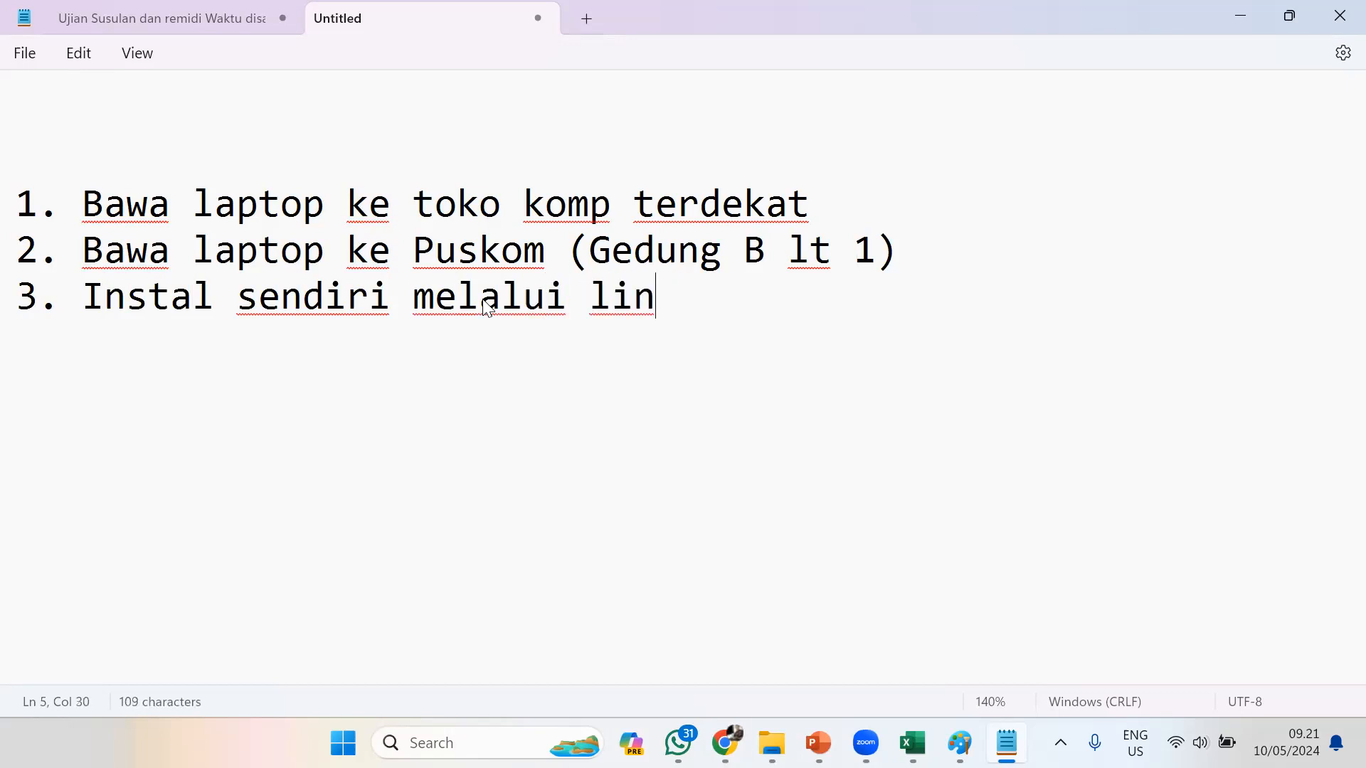
{"action": "type", "text": "k yang saya share"}
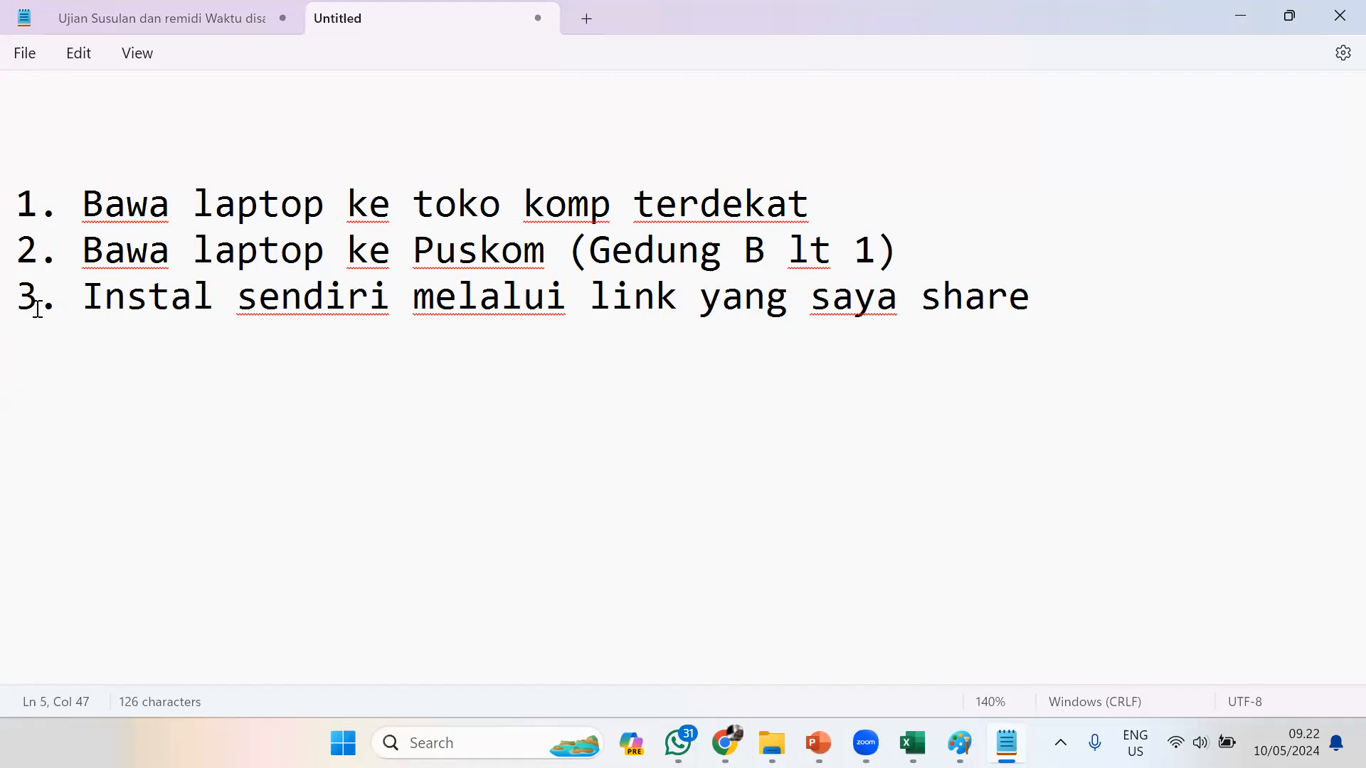
{"action": "left_click_drag", "start_coordinate": [89, 259], "coordinate": [710, 264]}
{"action": "left_click", "coordinate": [659, 316]}
In Chrome, open the SPSS v20 Dropbox link from the class forum post, dismiss the Google sign-in prompt and accept all cookies
{"action": "mouse_move", "coordinate": [892, 728]}
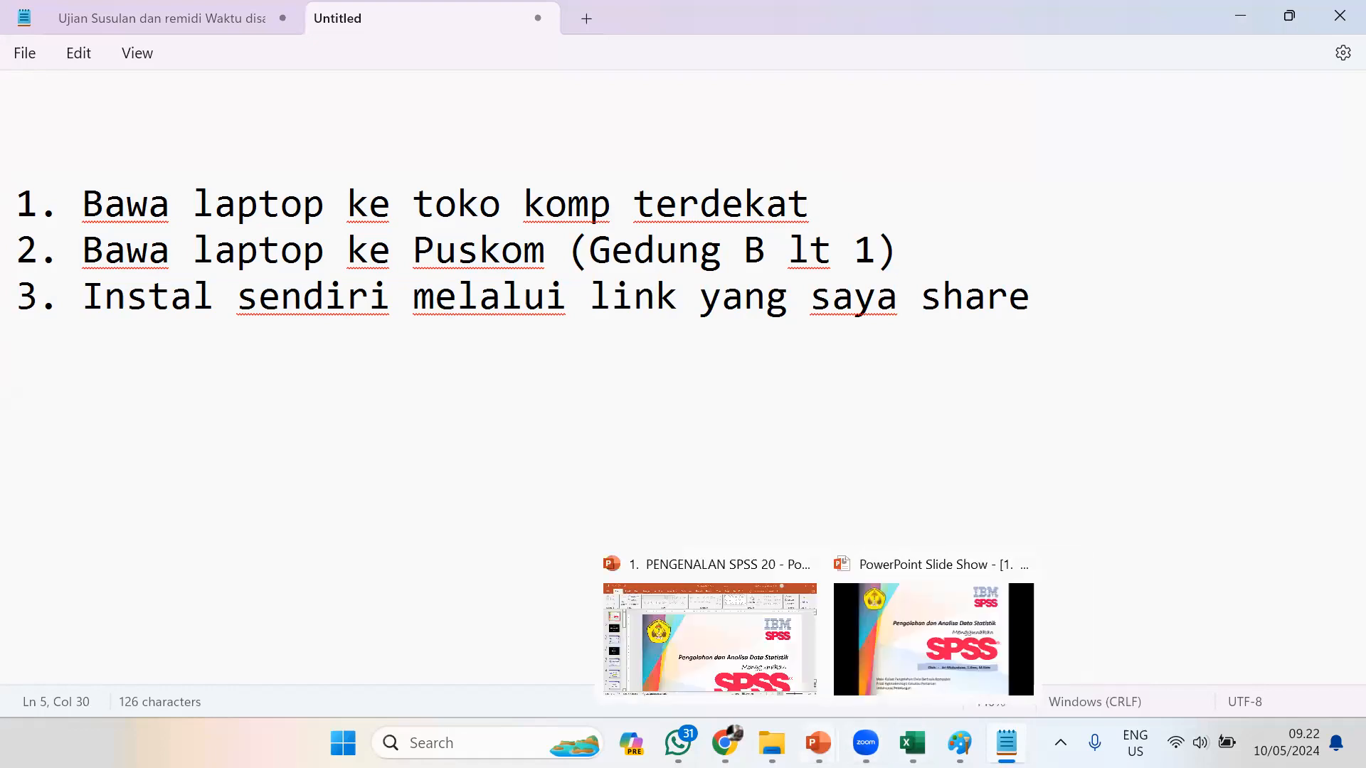
{"action": "left_click", "coordinate": [725, 742]}
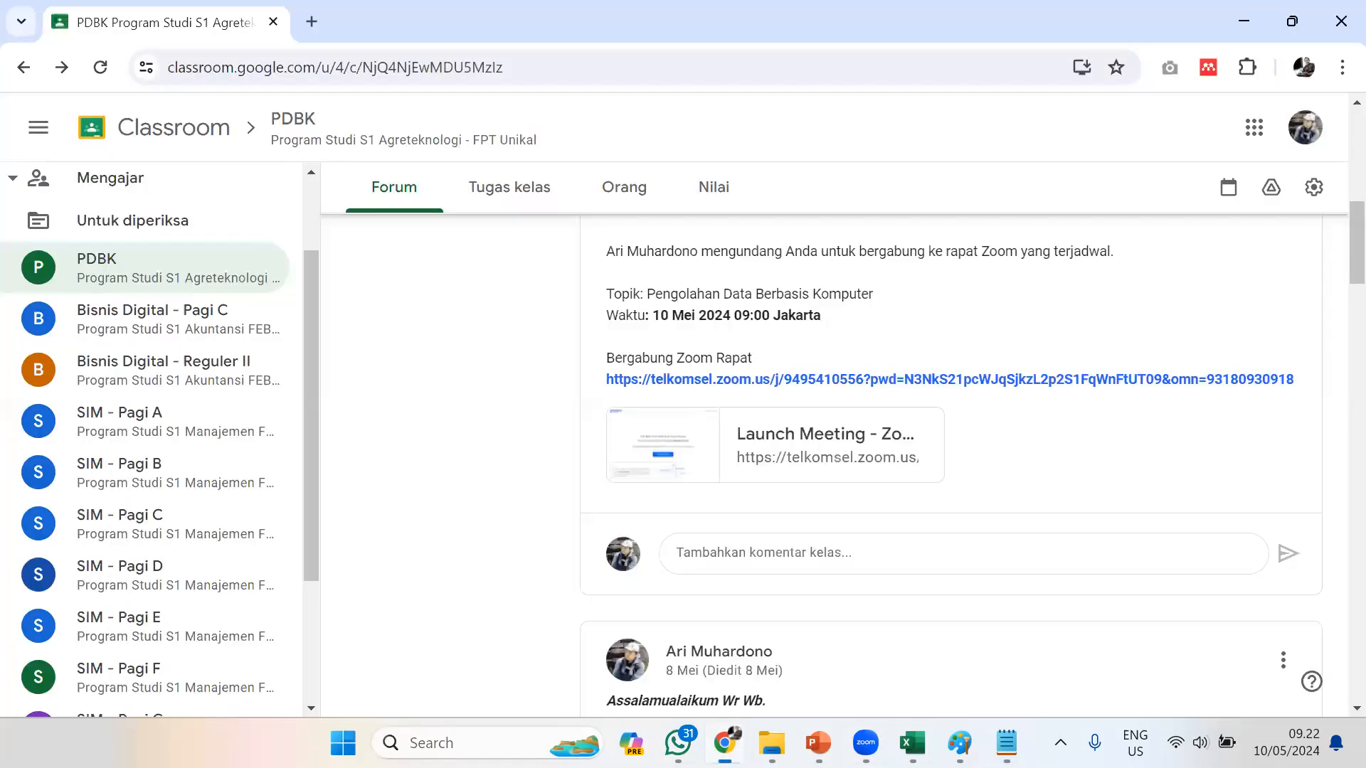
{"action": "scroll", "coordinate": [918, 438], "scroll_direction": "down", "scroll_amount": 5}
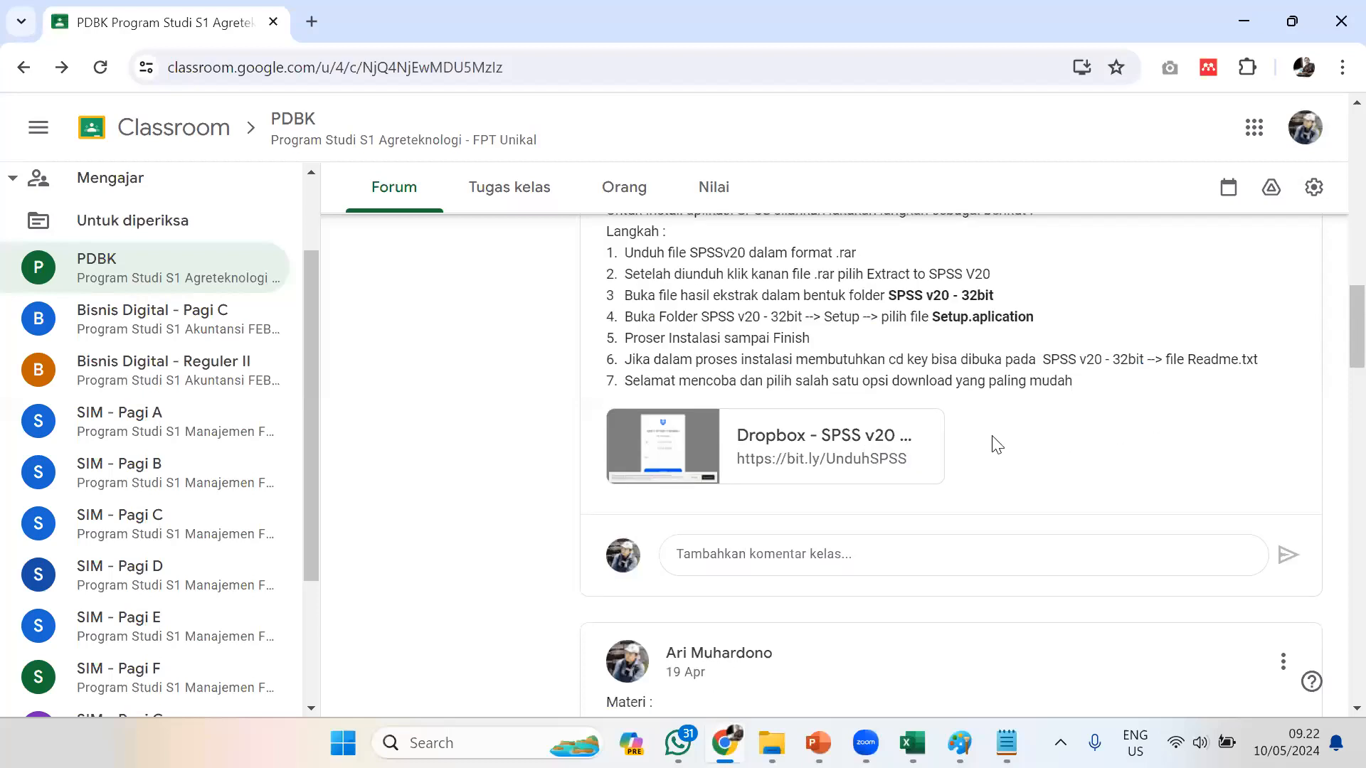
{"action": "left_click", "coordinate": [814, 436]}
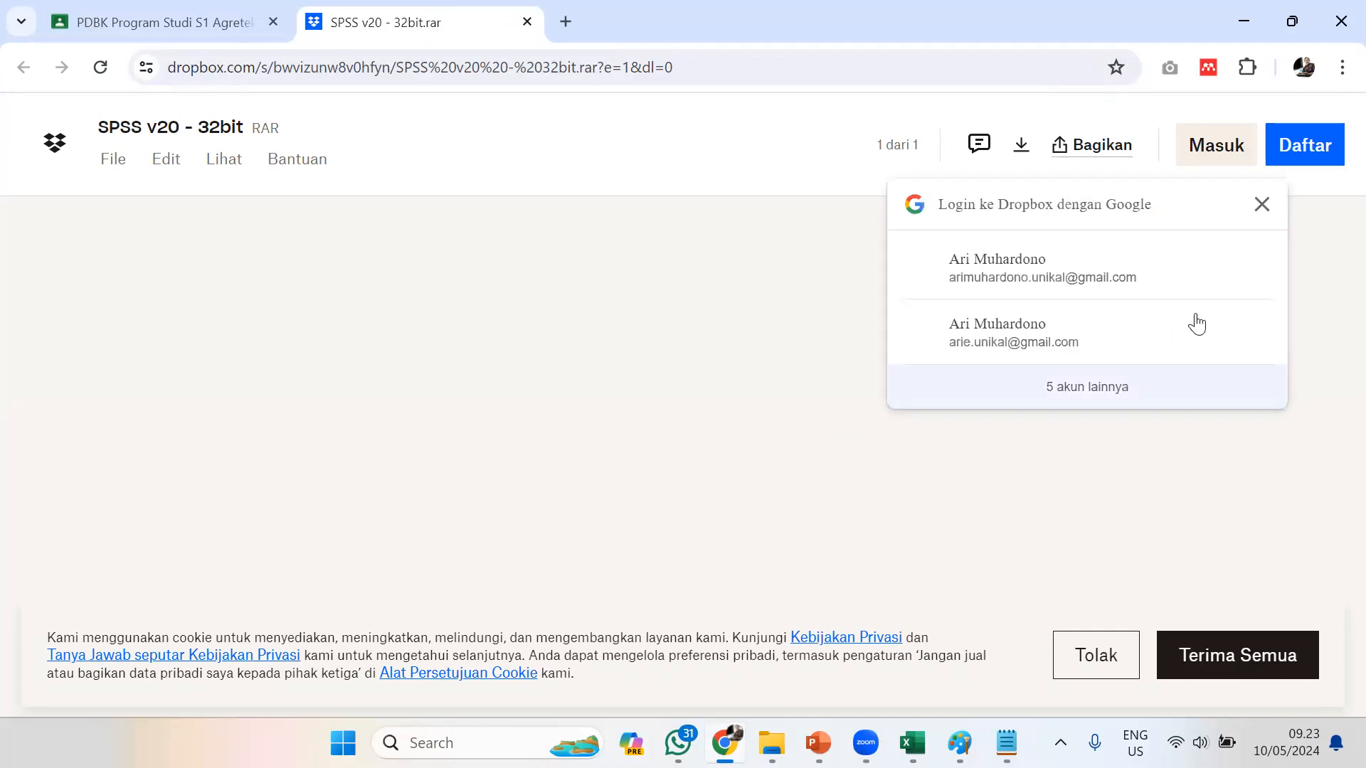
{"action": "left_click", "coordinate": [1262, 205]}
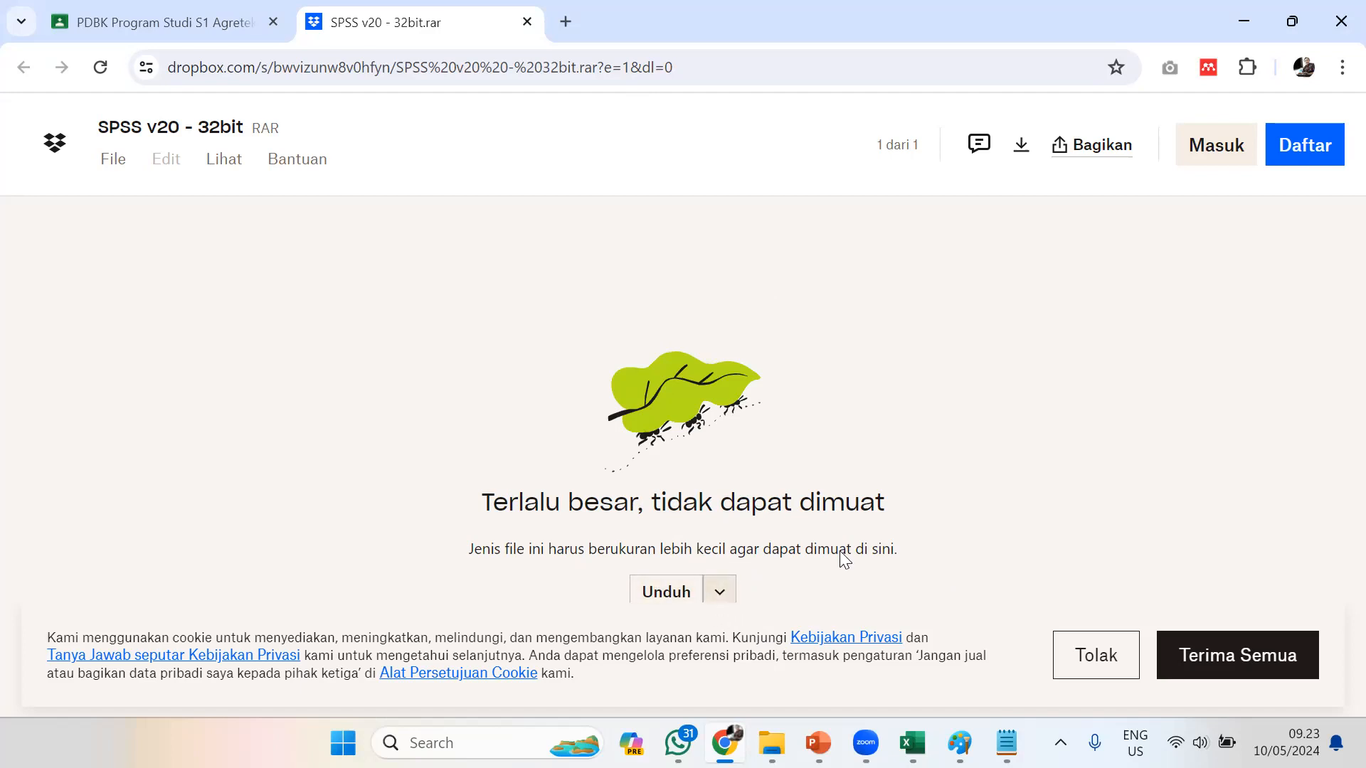
{"action": "left_click", "coordinate": [1274, 662]}
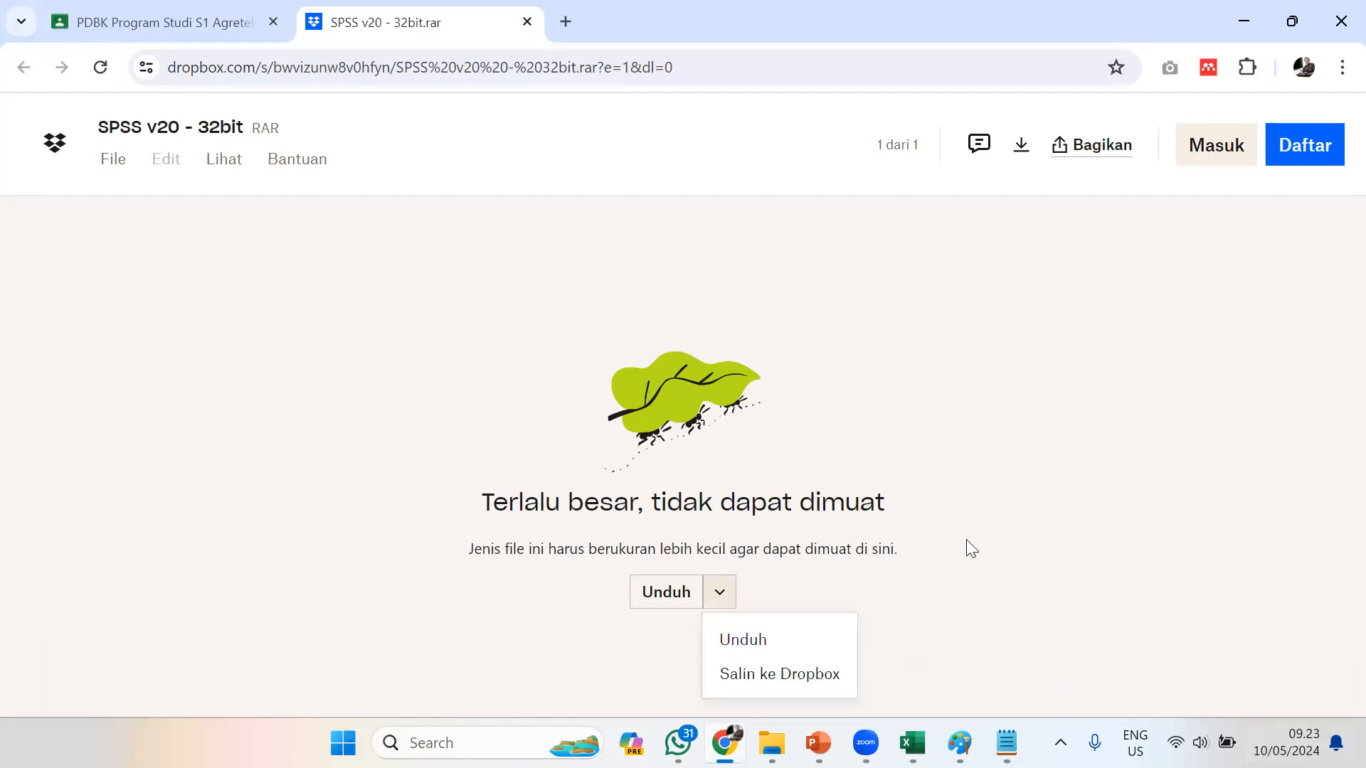
{"action": "left_click", "coordinate": [764, 643]}
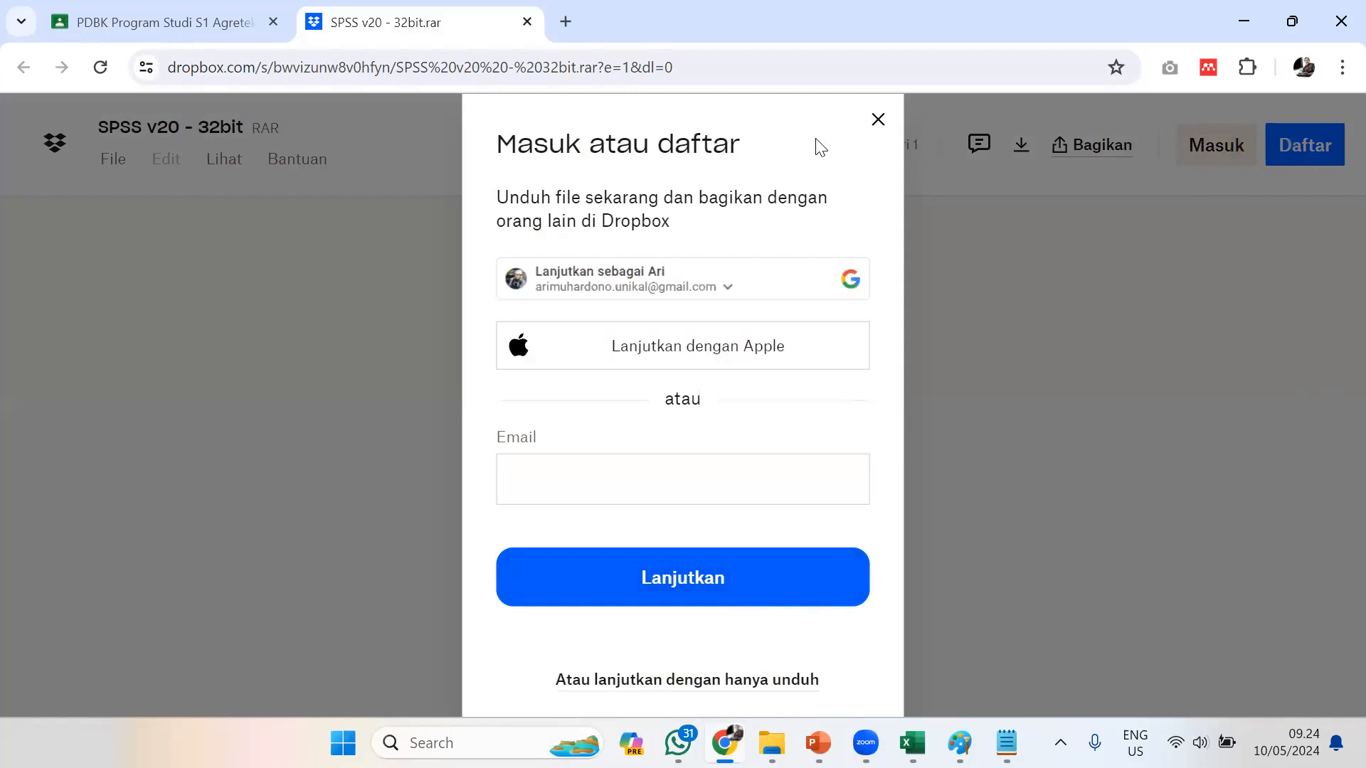
{"action": "left_click", "coordinate": [877, 119]}
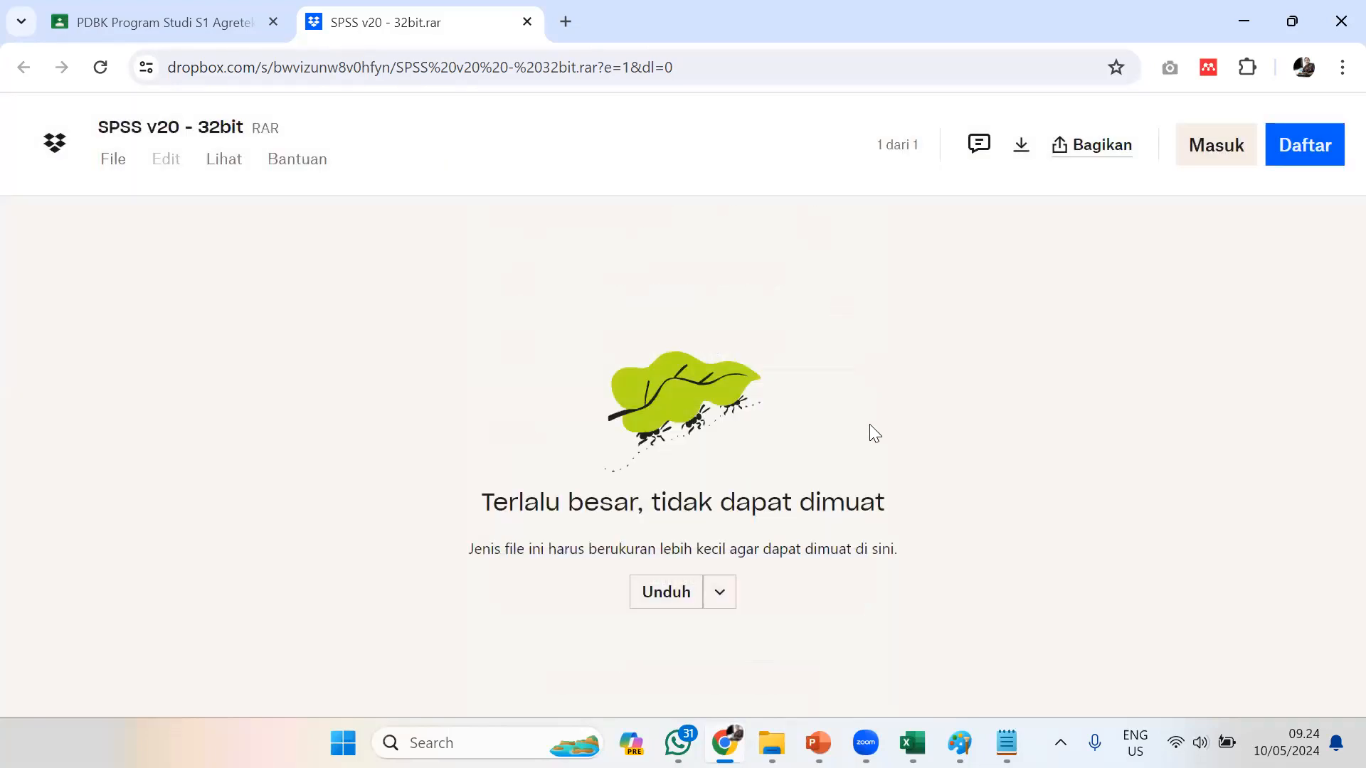
{"action": "left_click", "coordinate": [720, 592]}
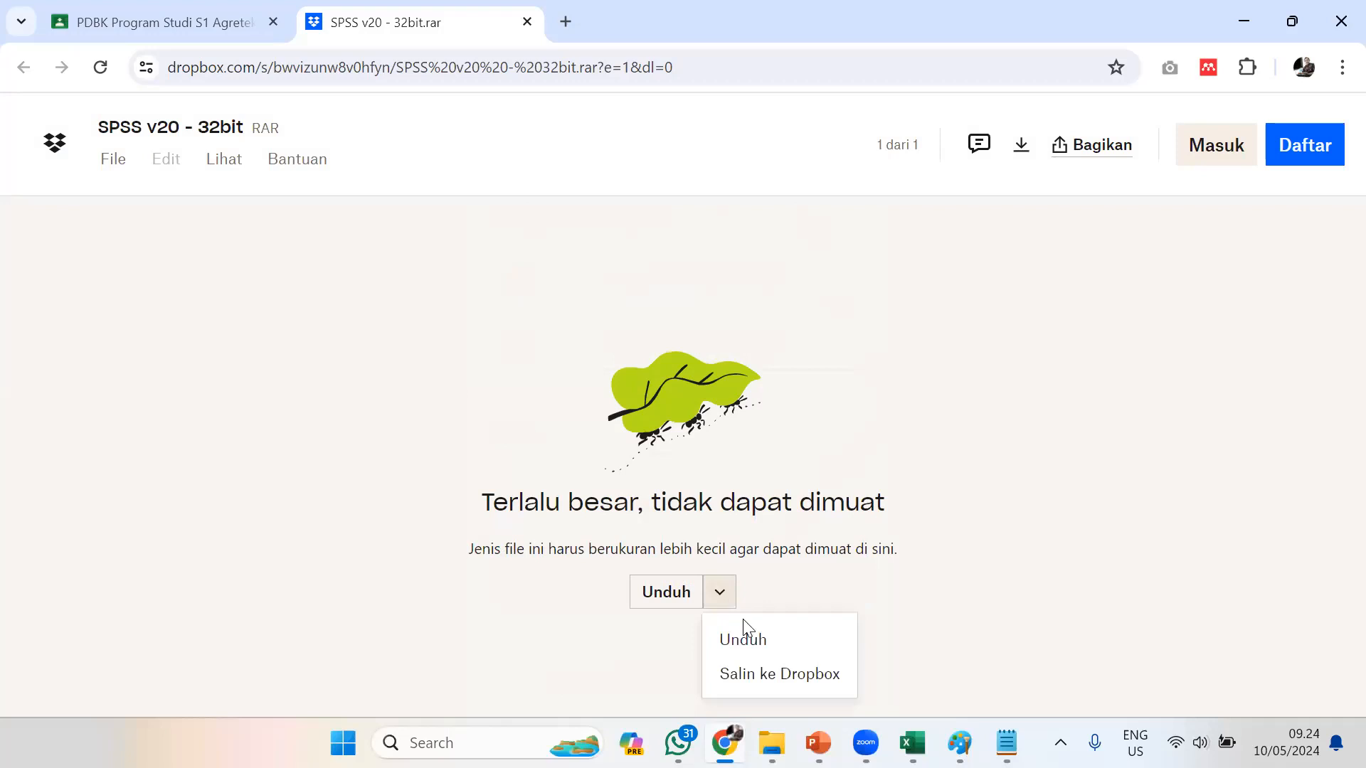
{"action": "left_click", "coordinate": [751, 645]}
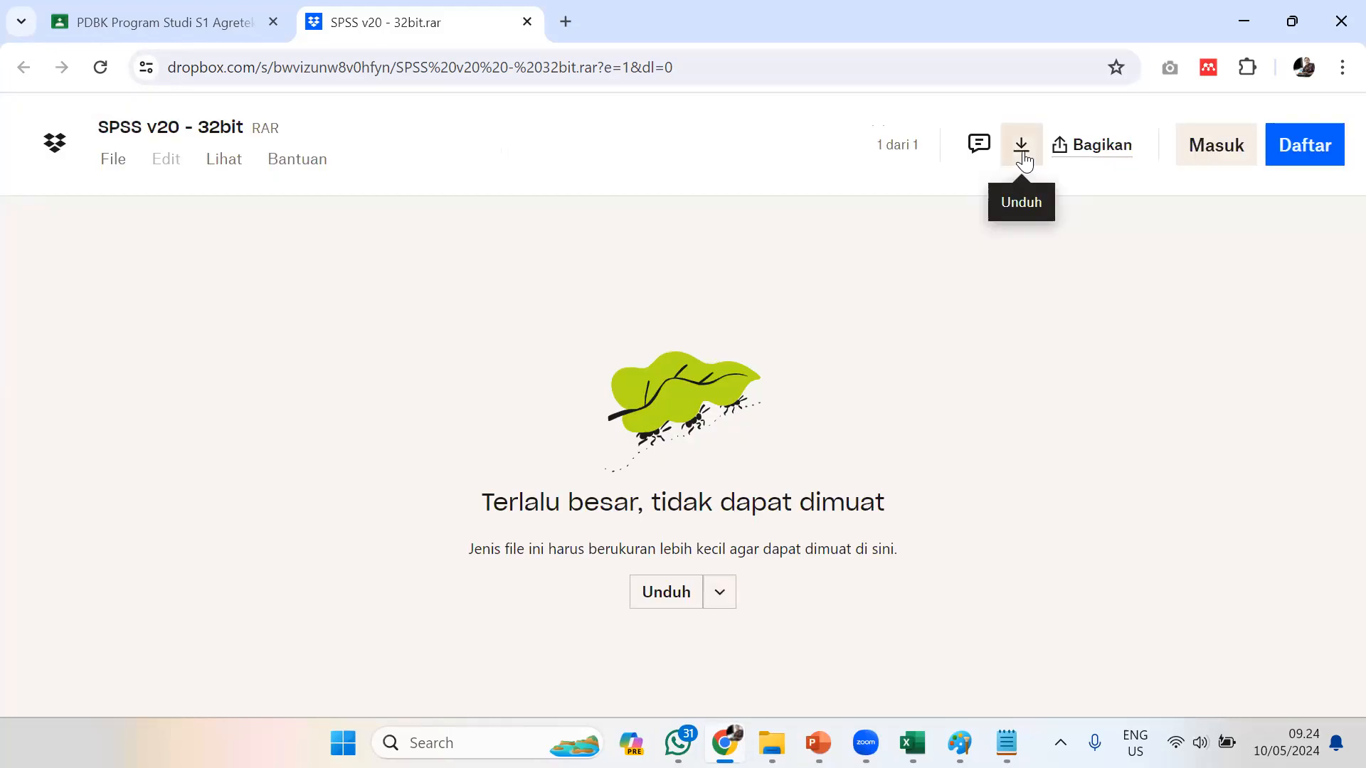
{"action": "left_click", "coordinate": [1022, 151]}
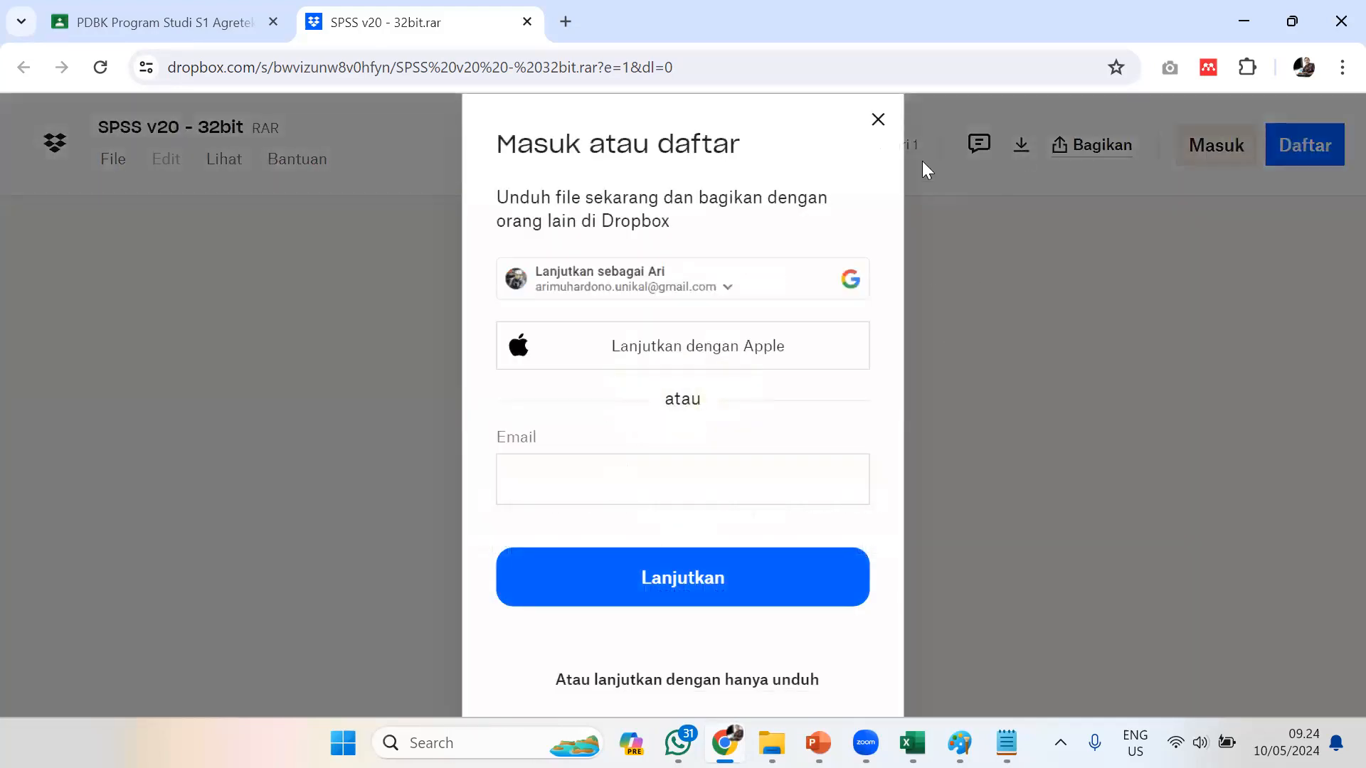
{"action": "left_click", "coordinate": [878, 119]}
Request the download of SPSS v20 - 32bit.rar and sign in to Dropbox with the suggested Google account
{"action": "left_click", "coordinate": [655, 594]}
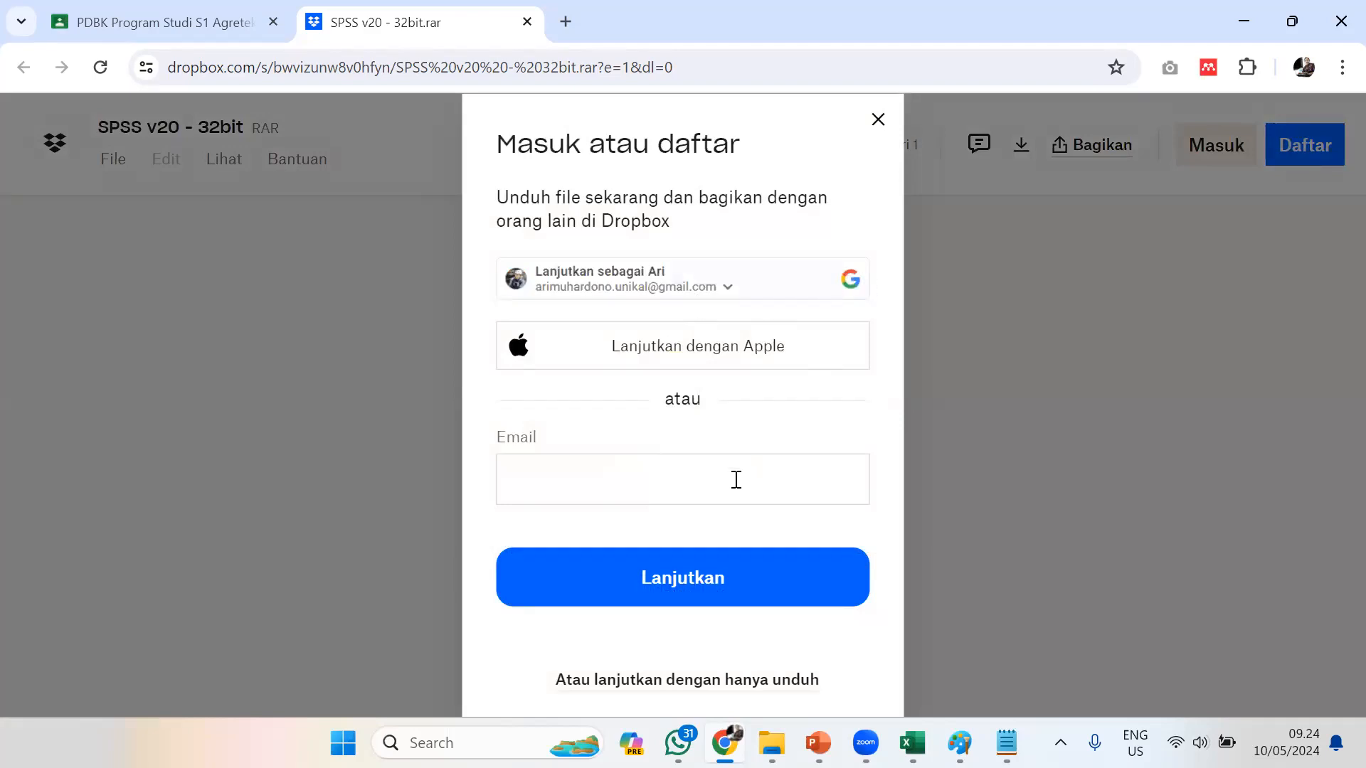
{"action": "left_click", "coordinate": [673, 582]}
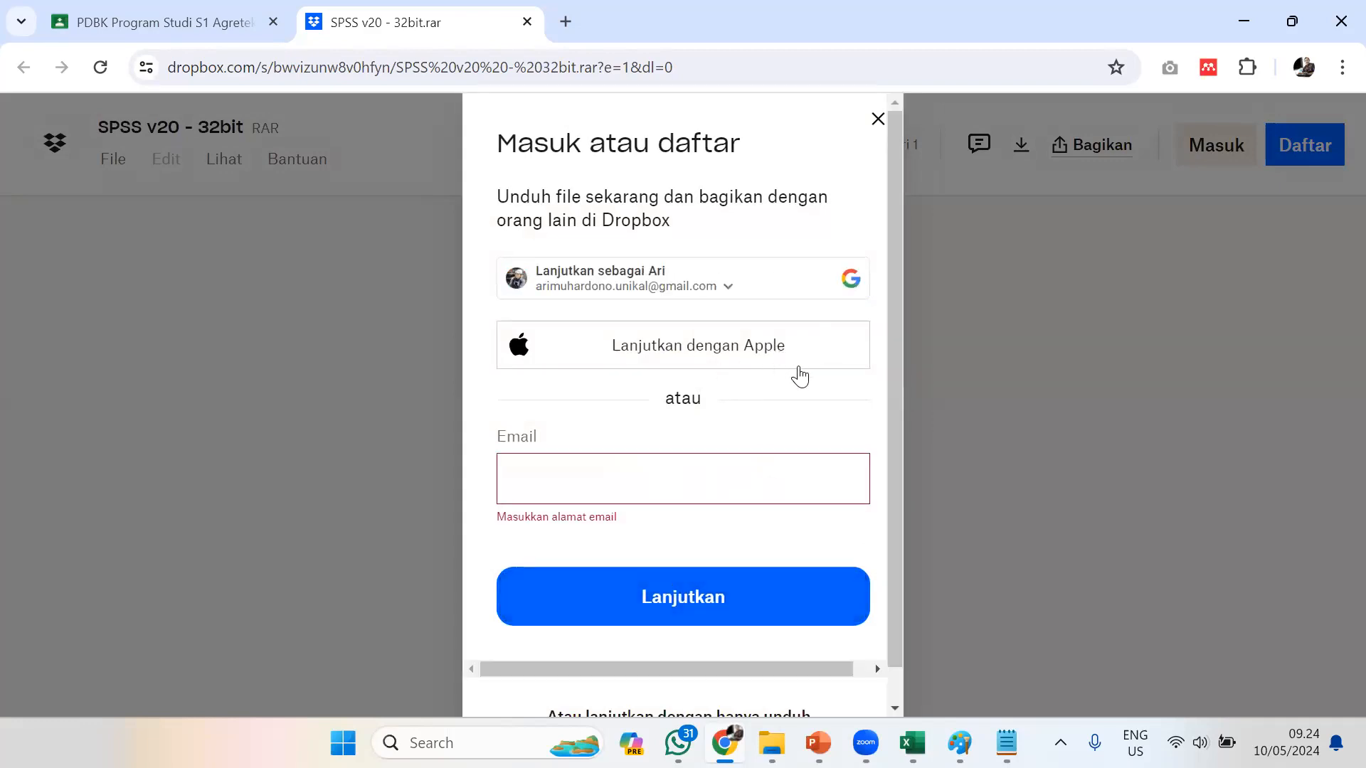
{"action": "scroll", "coordinate": [802, 399], "scroll_direction": "down", "scroll_amount": 1}
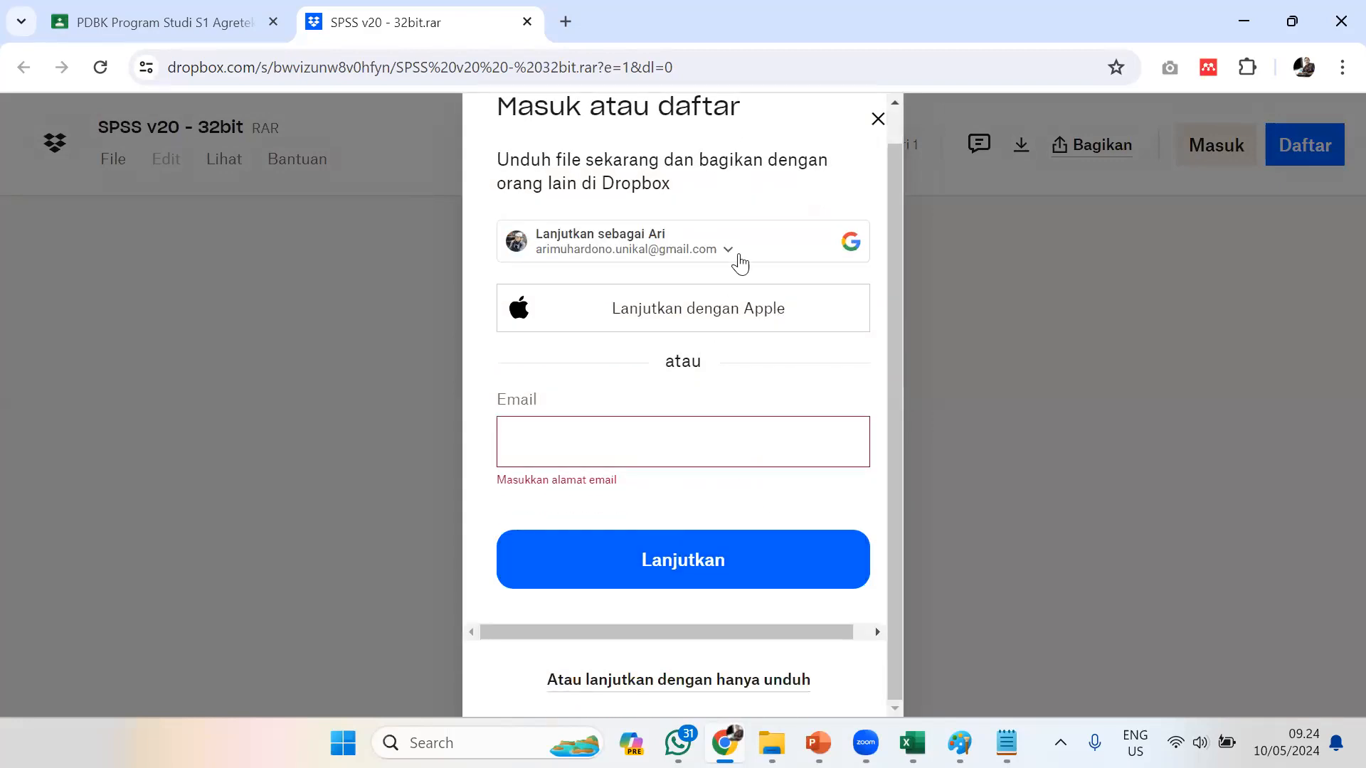
{"action": "left_click", "coordinate": [725, 573]}
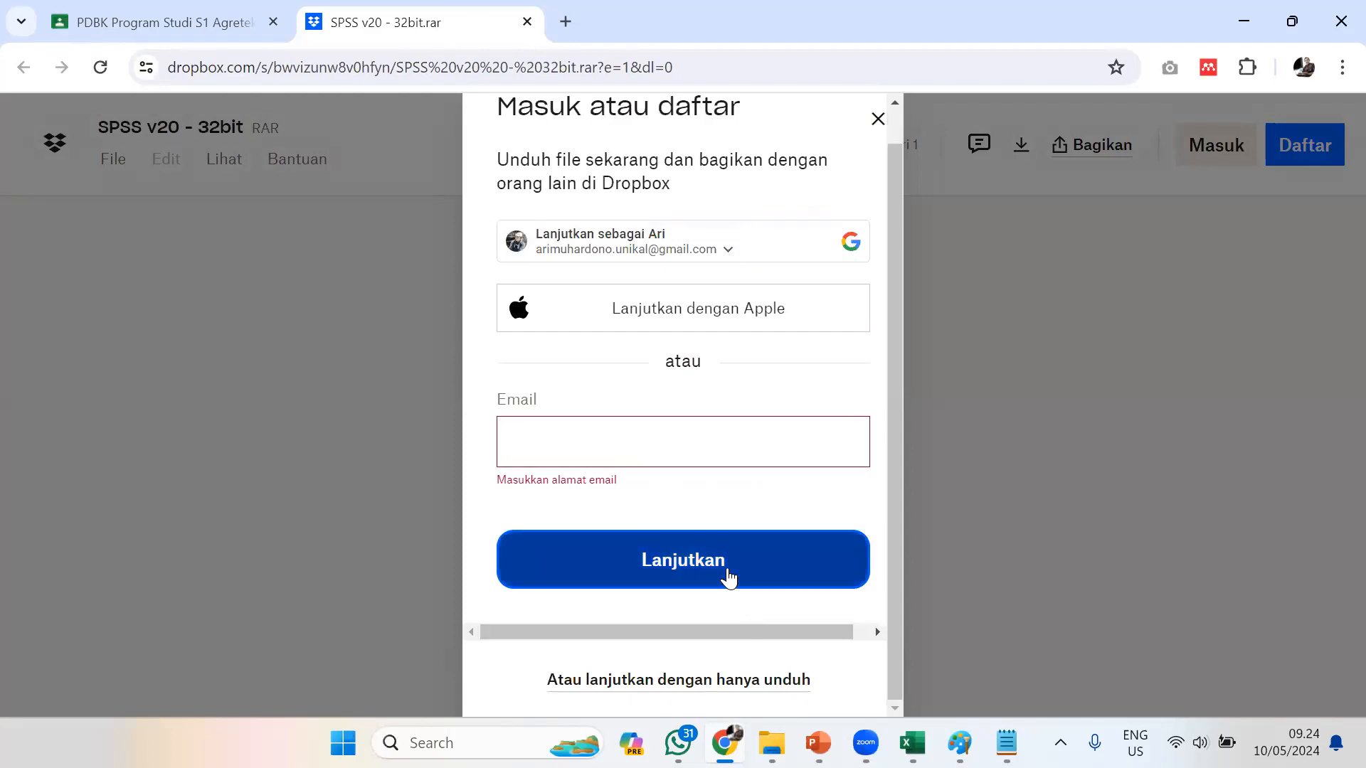
{"action": "scroll", "coordinate": [752, 431], "scroll_direction": "up", "scroll_amount": 1}
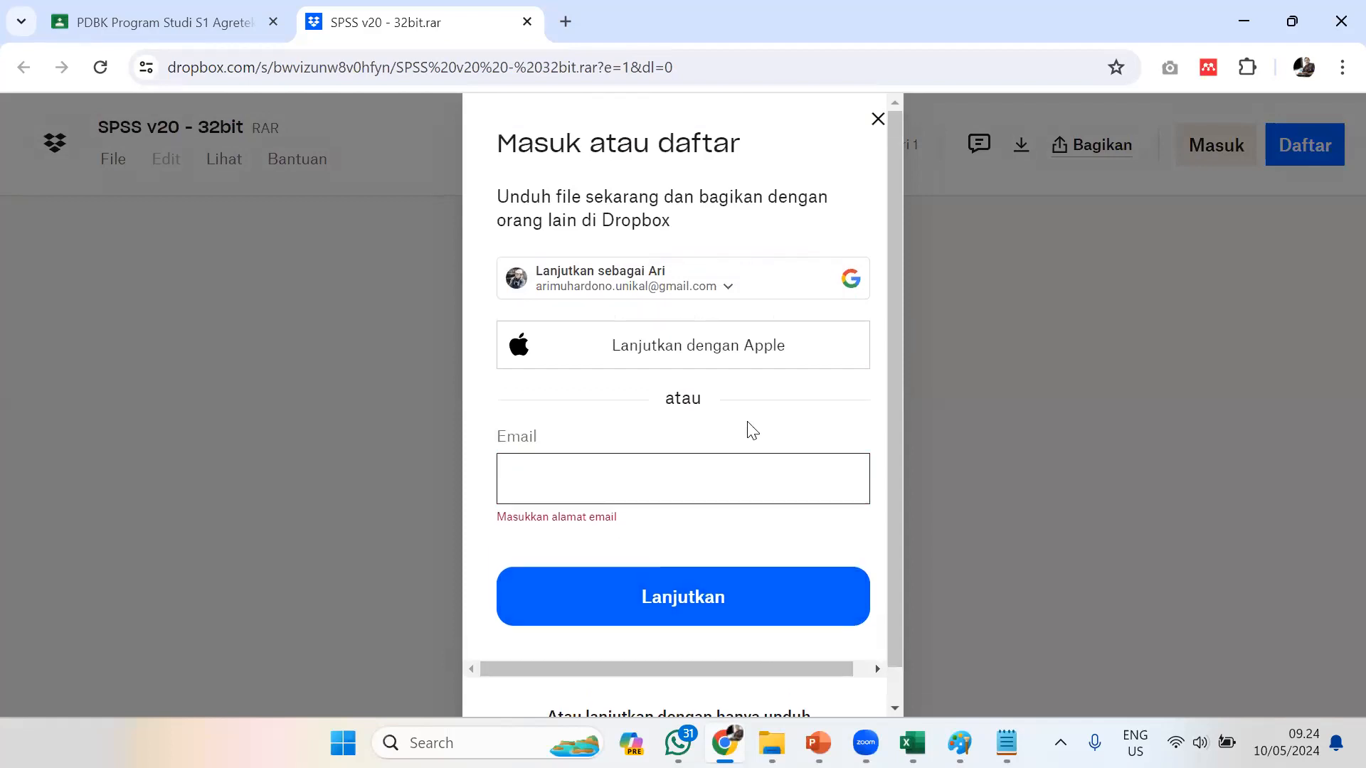
{"action": "left_click", "coordinate": [723, 283]}
{"action": "left_click", "coordinate": [615, 382]}
{"action": "left_click", "coordinate": [827, 293]}
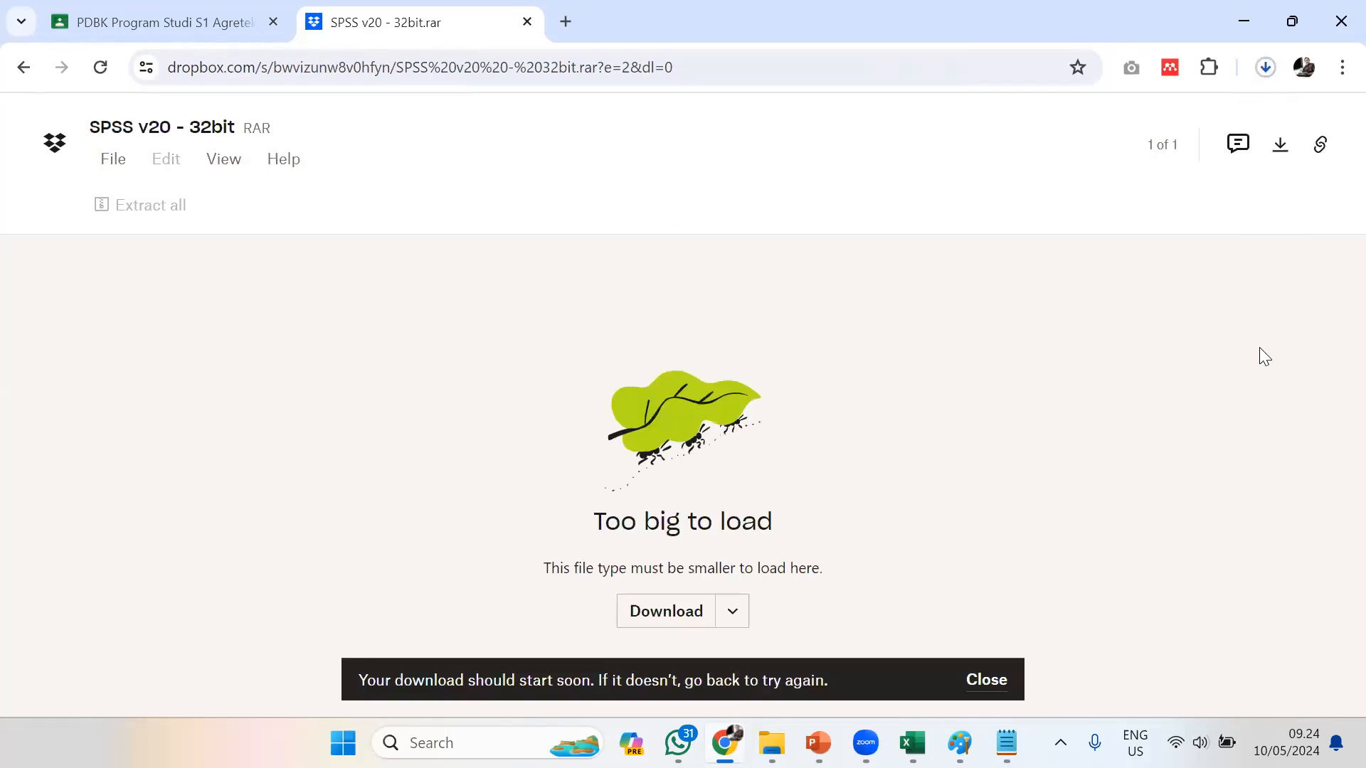
Cancel the running download of SPSS v20 - 32bit.rar and close the download history
{"action": "left_click", "coordinate": [1259, 66]}
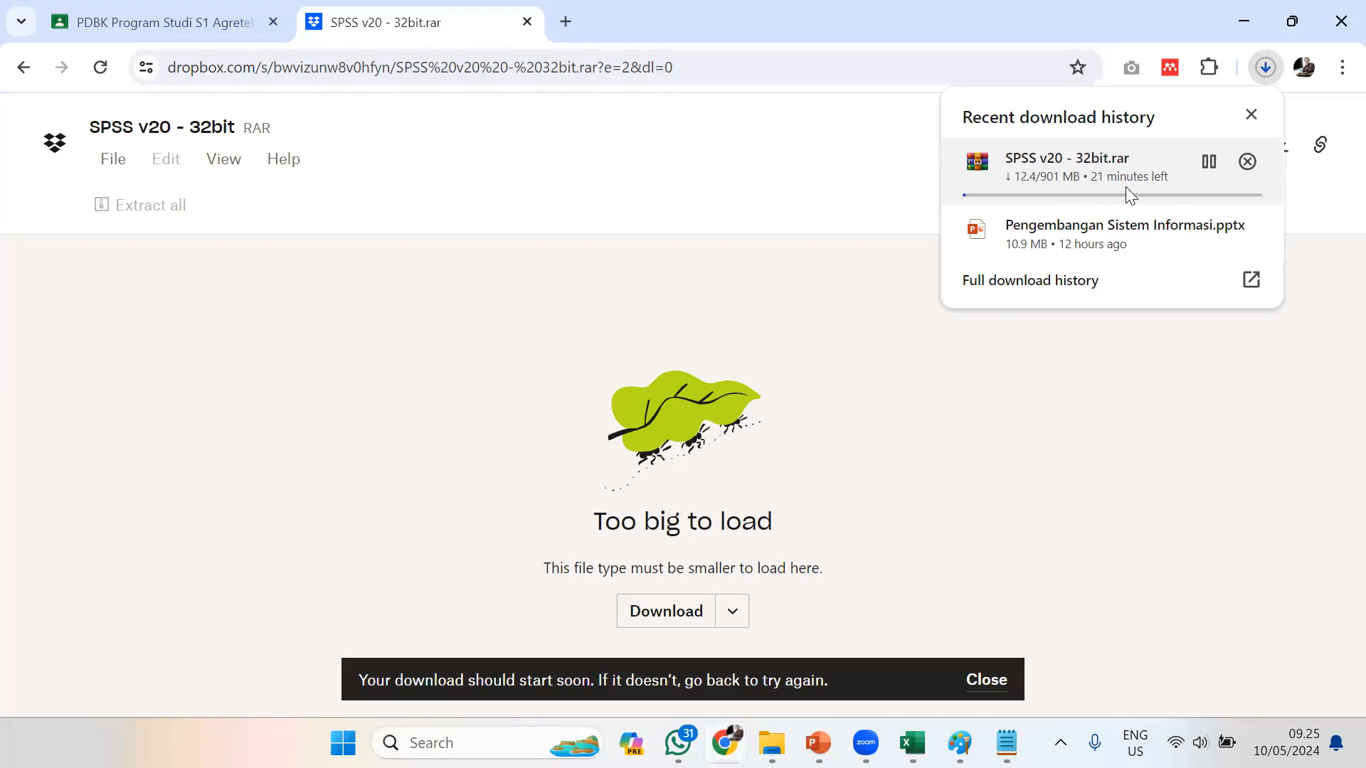
{"action": "left_click", "coordinate": [1249, 162]}
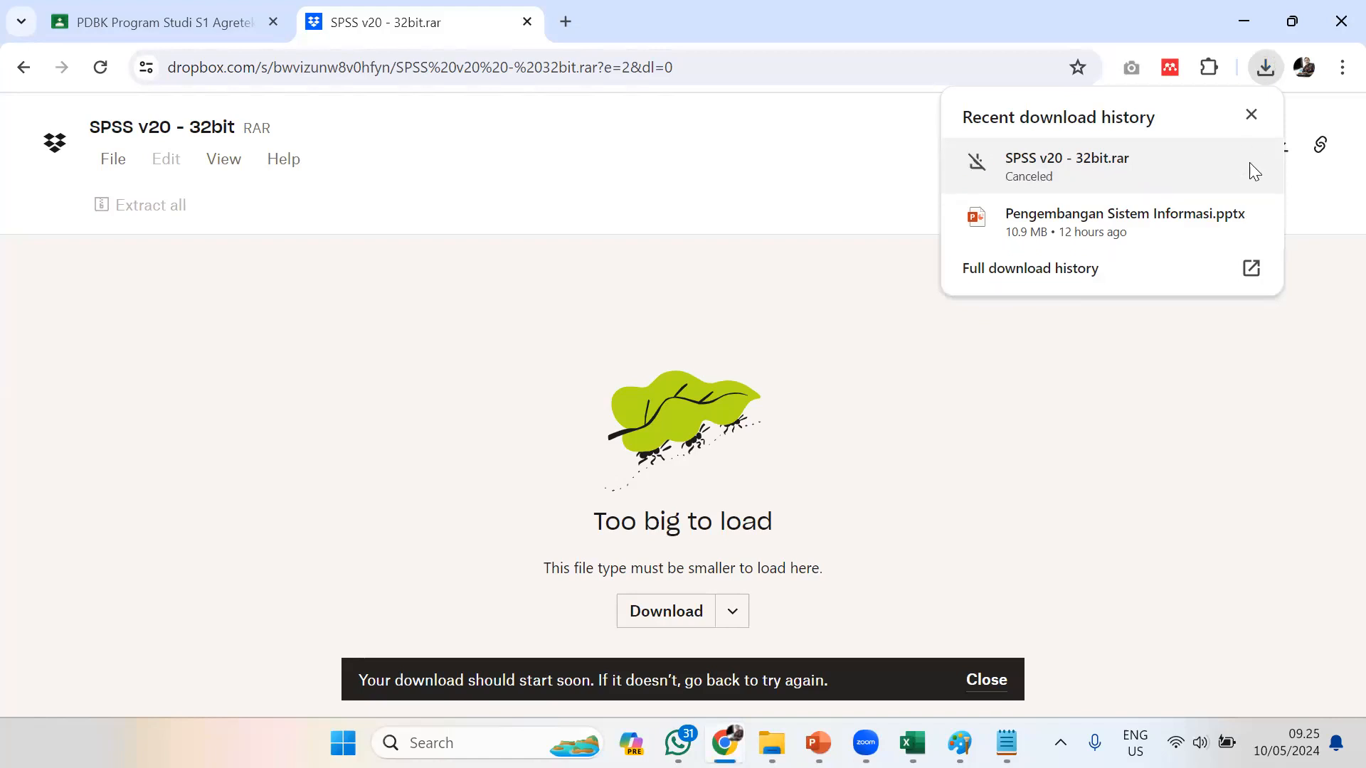
{"action": "left_click", "coordinate": [1251, 114]}
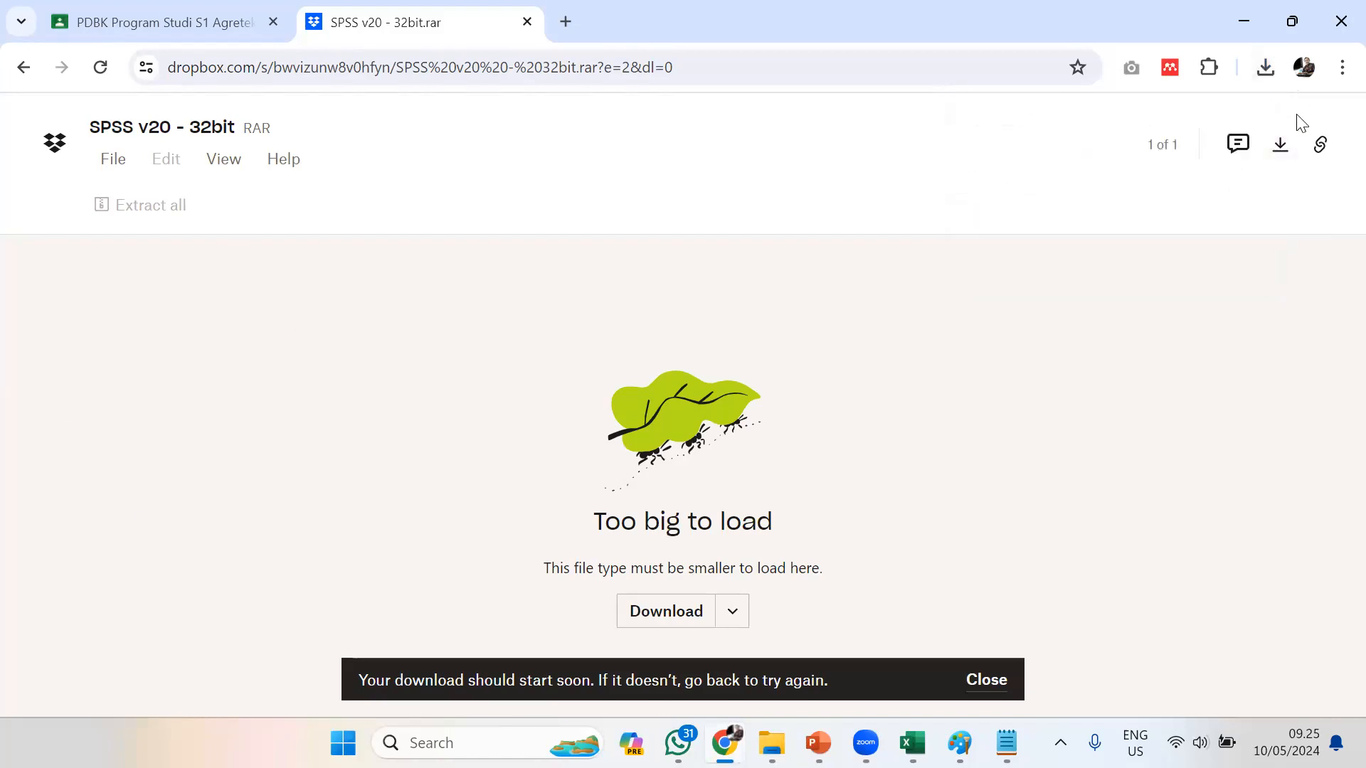
Dismiss the Dropbox download notice, restart the download of SPSS v20 - 32bit.rar and check it in the browser's download history
{"action": "left_click", "coordinate": [733, 616]}
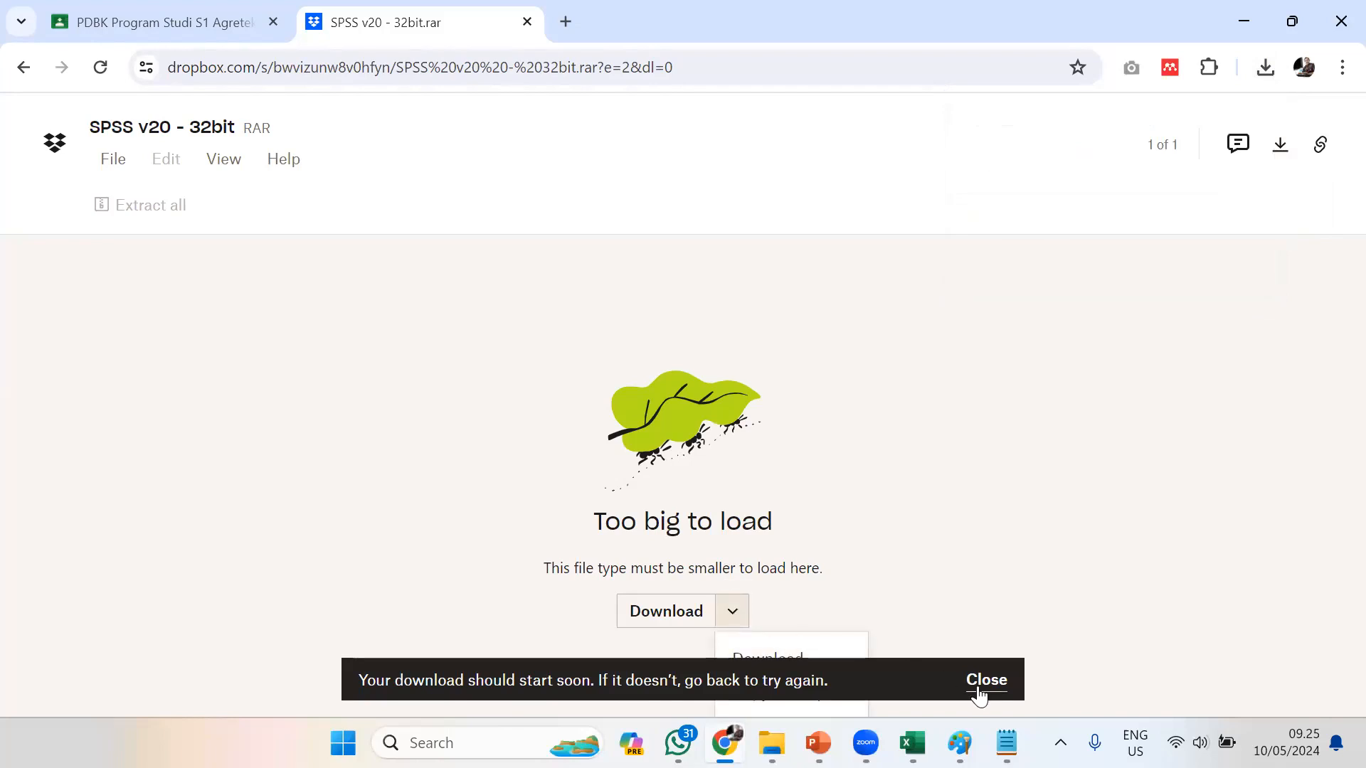
{"action": "left_click", "coordinate": [983, 681]}
{"action": "left_click", "coordinate": [911, 661]}
{"action": "left_click", "coordinate": [735, 613]}
{"action": "left_click", "coordinate": [767, 654]}
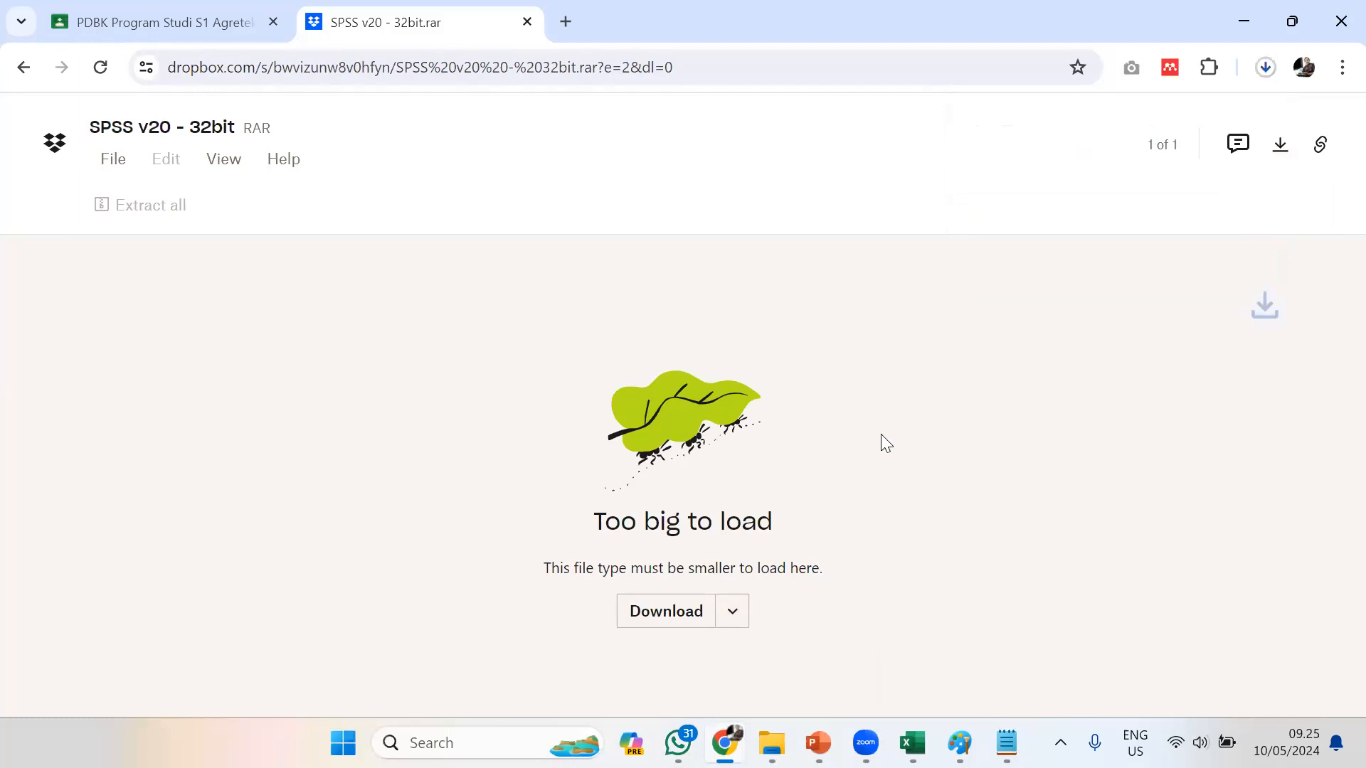
{"action": "left_click", "coordinate": [1269, 67]}
{"action": "left_click", "coordinate": [1250, 115]}
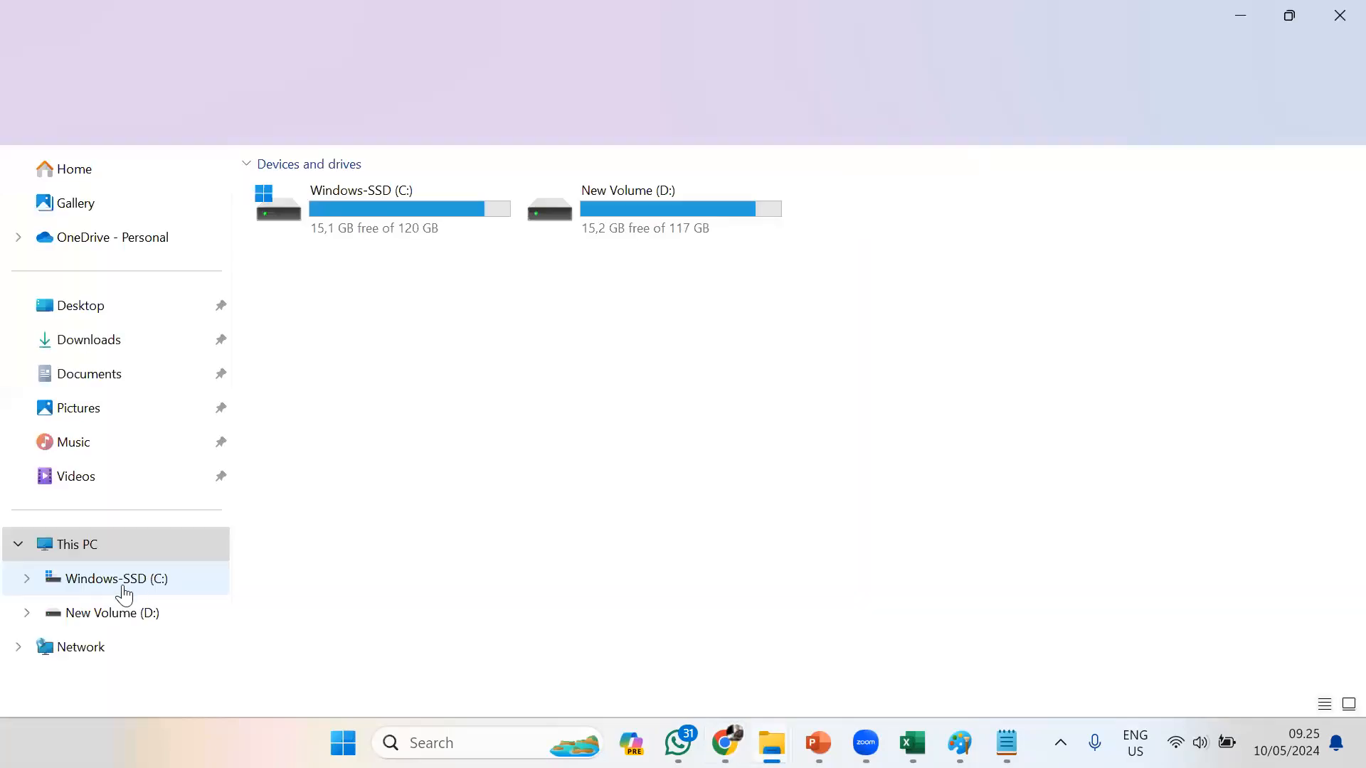
Open the Master folder on New Volume (D:) and sort its contents by type
{"action": "left_click", "coordinate": [101, 616]}
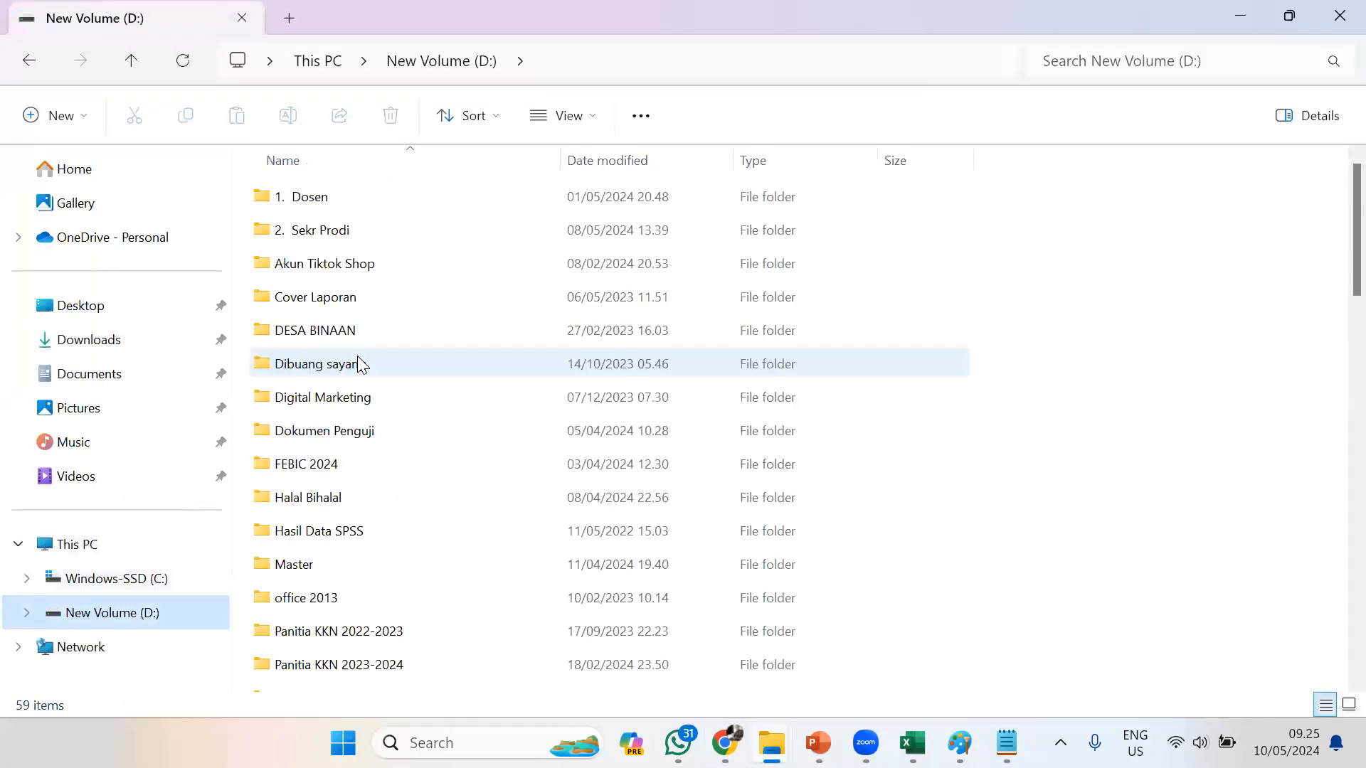
{"action": "double_click", "coordinate": [300, 552]}
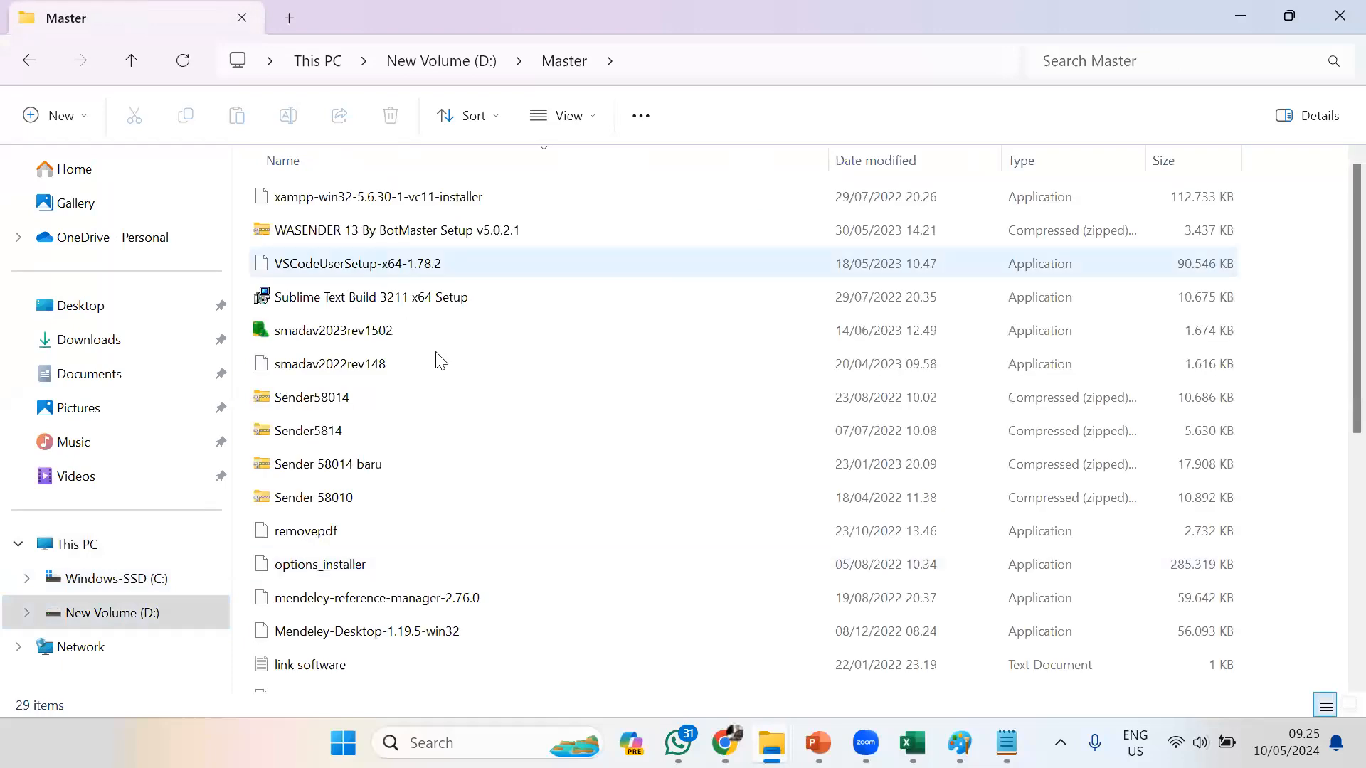
{"action": "key", "text": "s"}
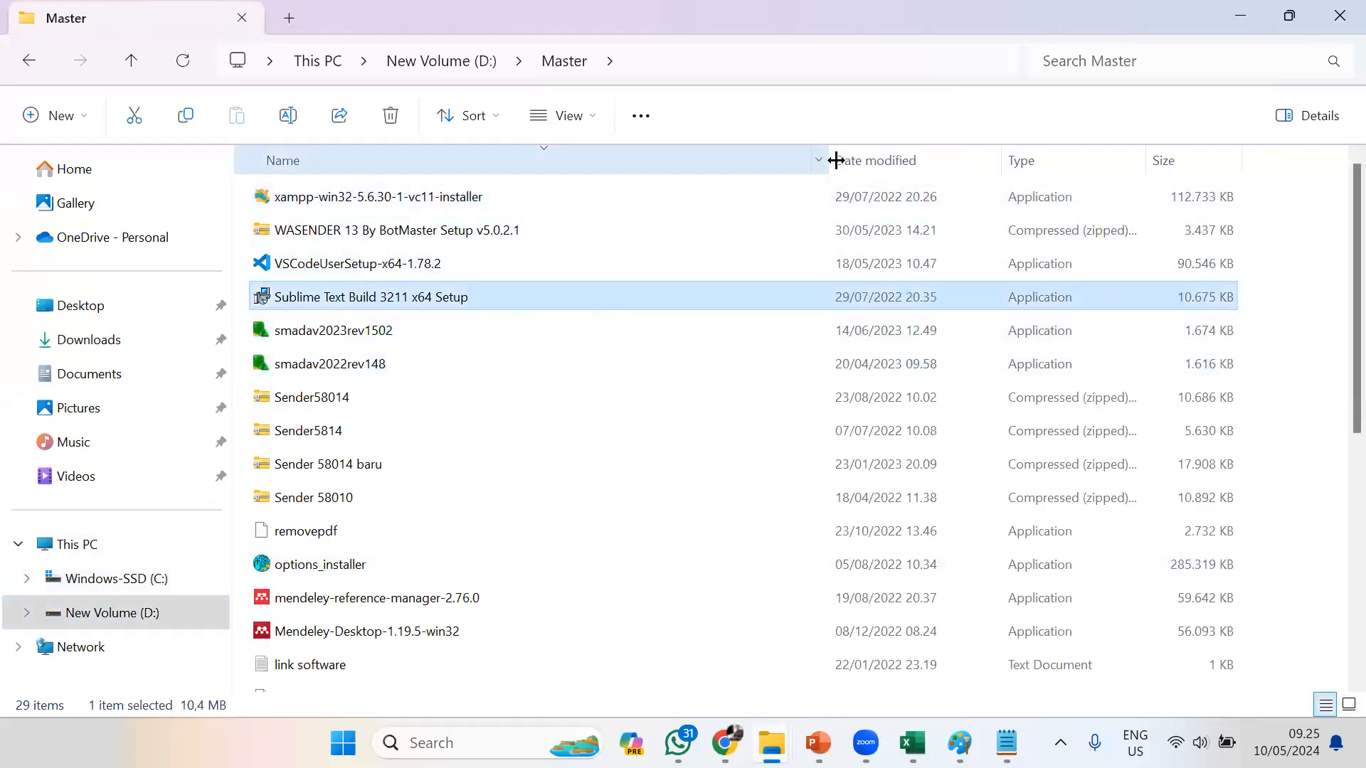
{"action": "left_click", "coordinate": [1042, 163]}
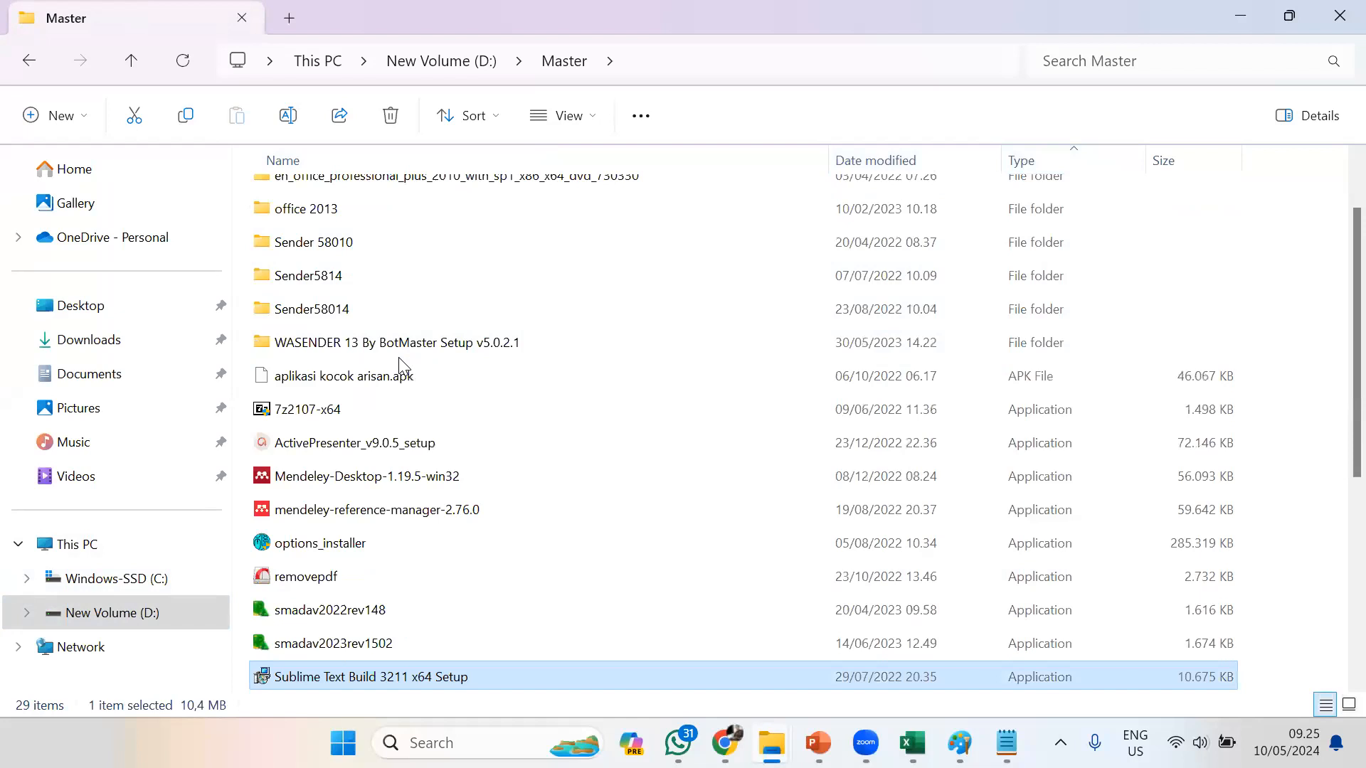
Look through the Master folder's items beginning with S for the SPSS installer, and search the folder for "ibm"
{"action": "scroll", "coordinate": [348, 228], "scroll_direction": "up", "scroll_amount": 1}
{"action": "key", "text": "s"}
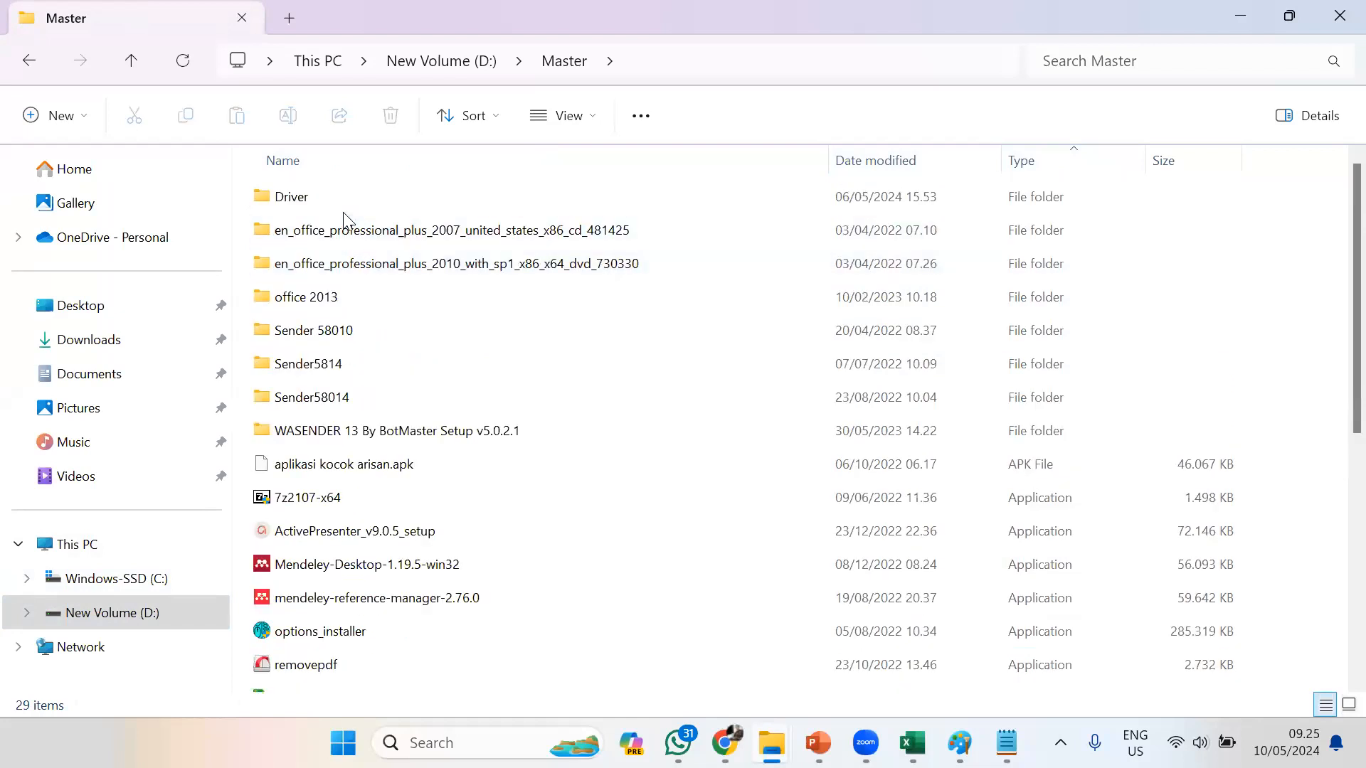
{"action": "key", "text": "s"}
{"action": "key", "text": "s"}
{"action": "key", "text": "s"}
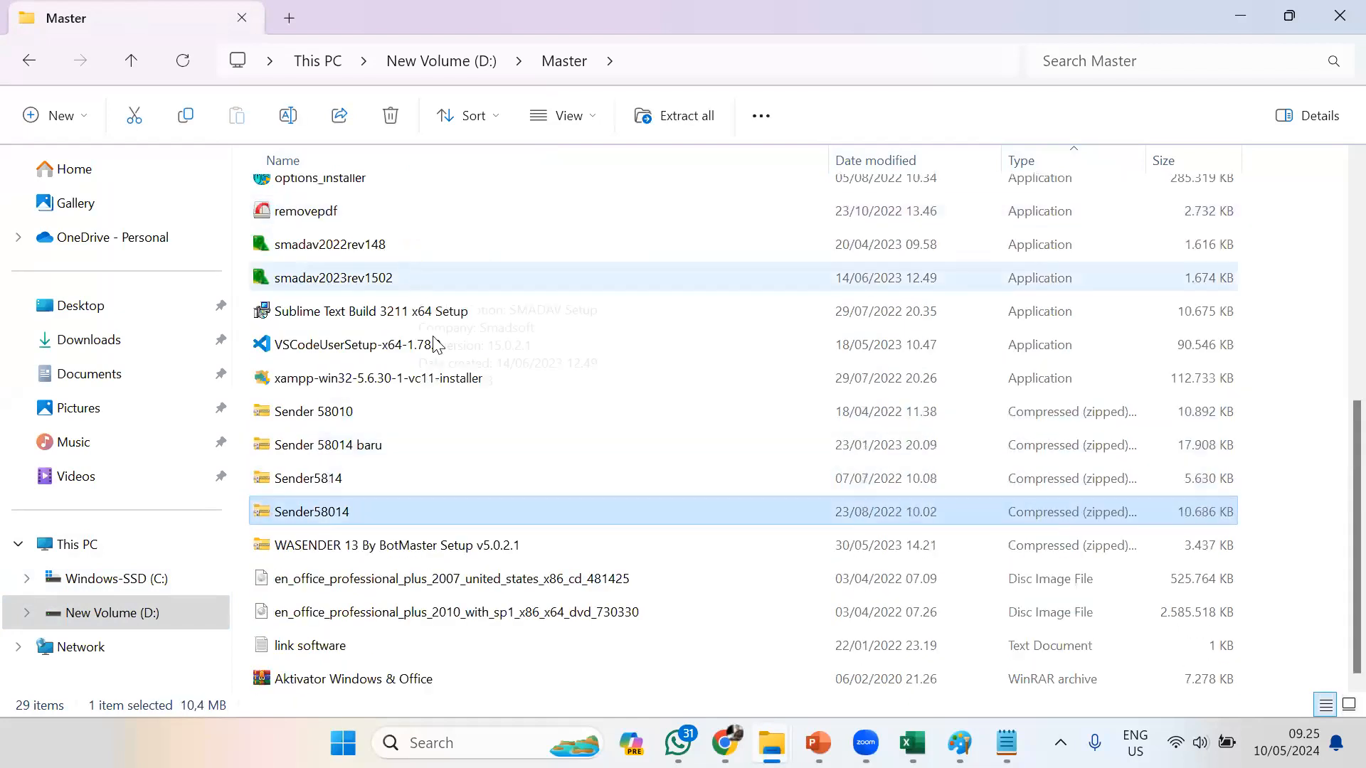
{"action": "scroll", "coordinate": [437, 347], "scroll_direction": "up", "scroll_amount": 2}
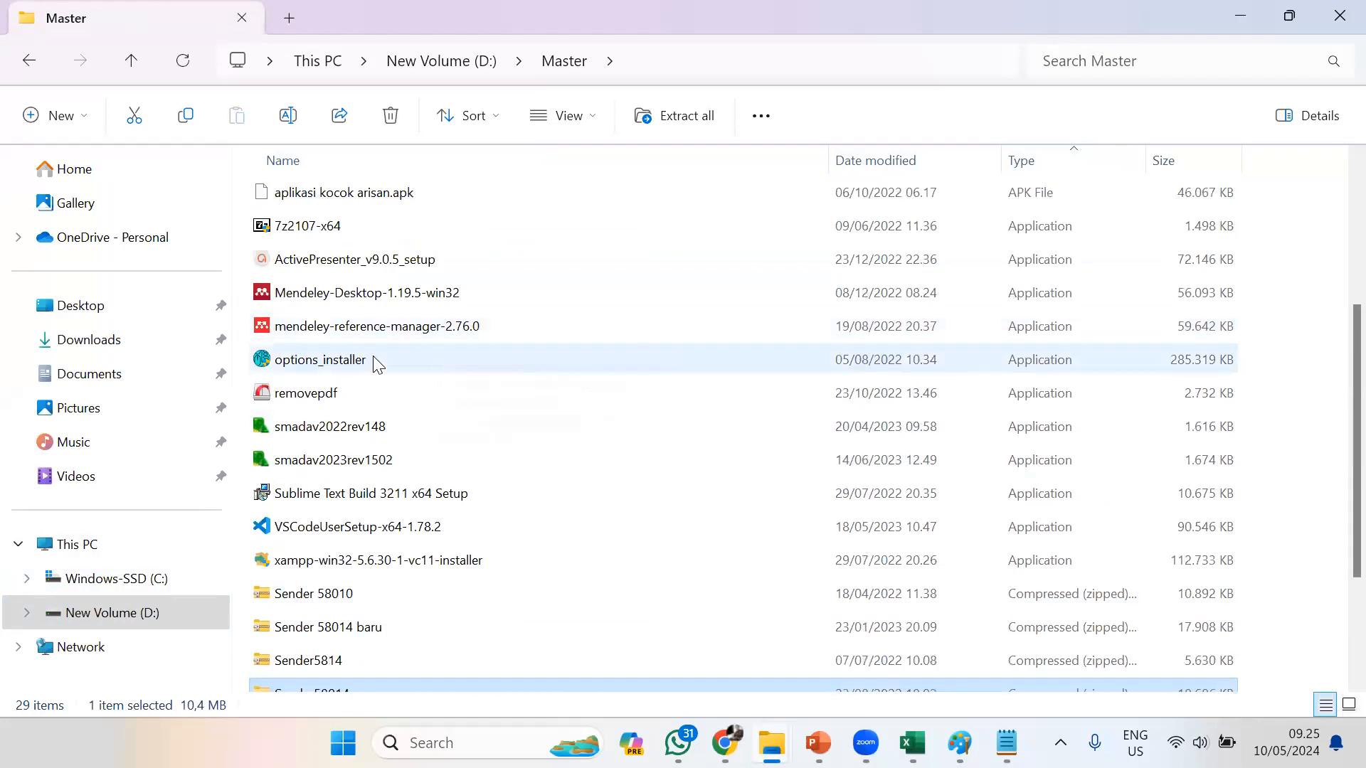
{"action": "scroll", "coordinate": [391, 347], "scroll_direction": "up", "scroll_amount": 3}
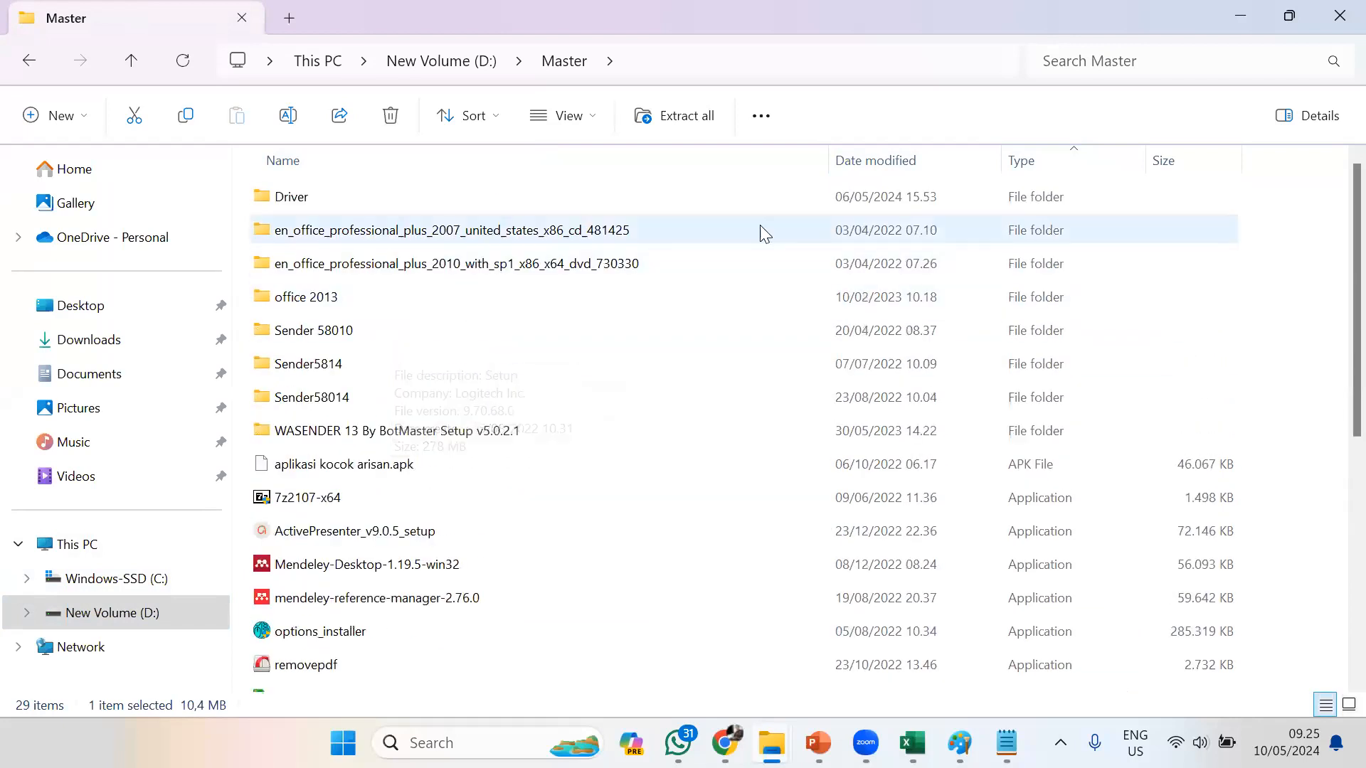
{"action": "left_click", "coordinate": [1229, 53]}
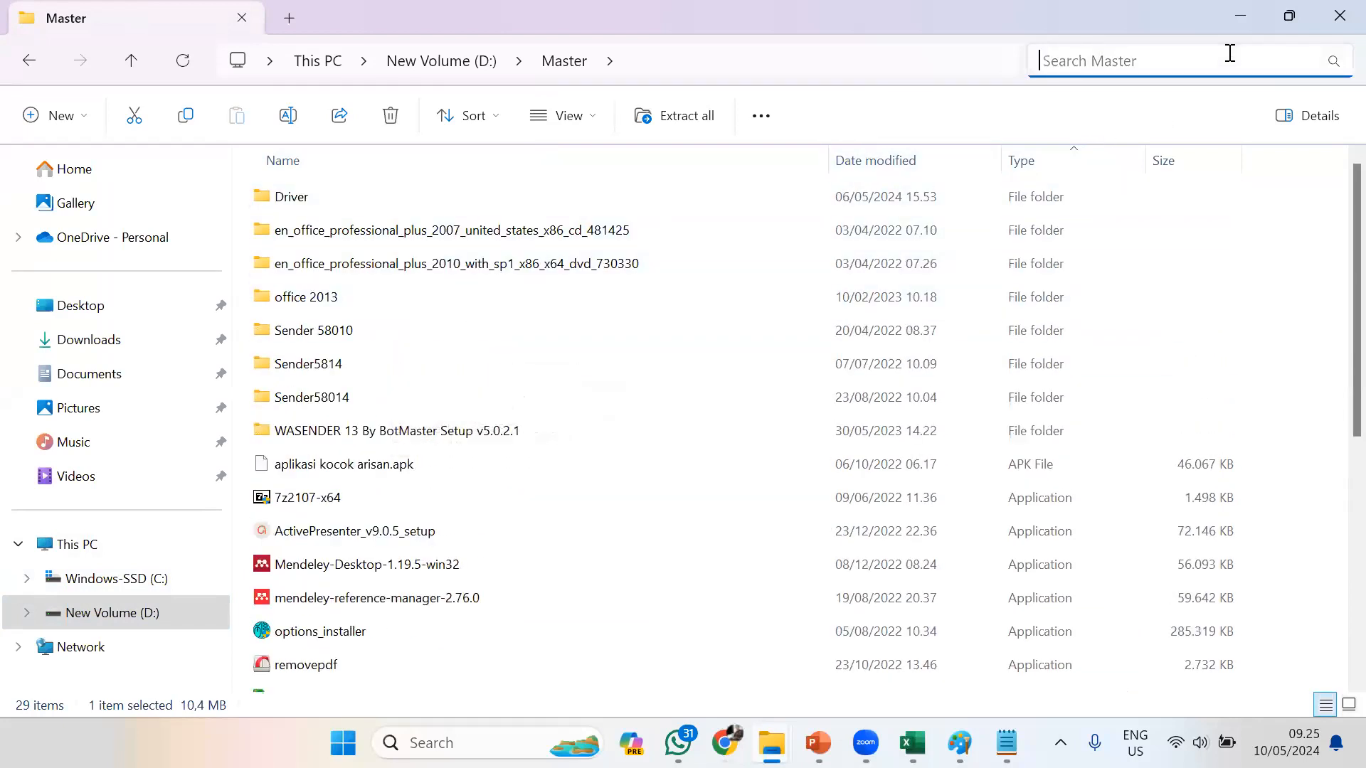
{"action": "type", "text": "ibm"}
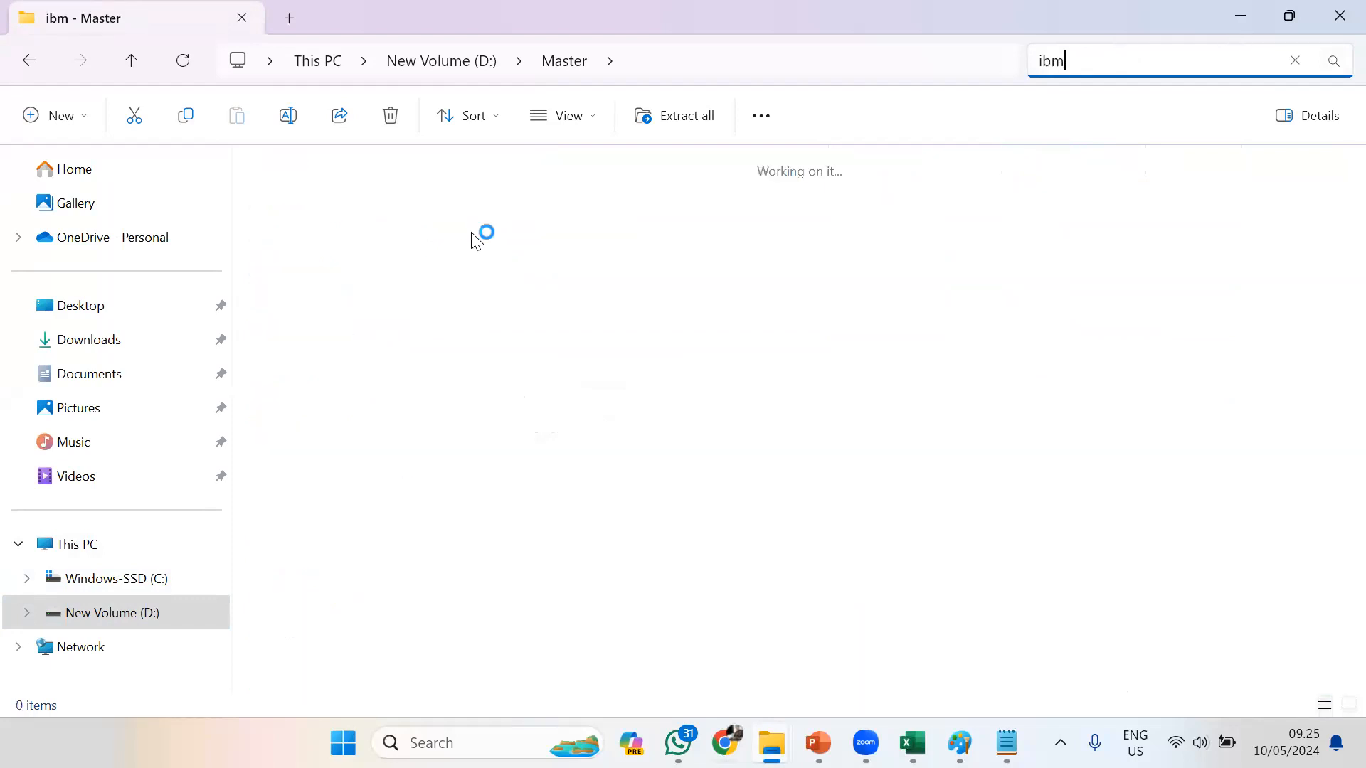
Return to the root of New Volume (D:) and check its folders and files for the SPSS installer
{"action": "left_click", "coordinate": [104, 619]}
{"action": "left_click", "coordinate": [311, 266]}
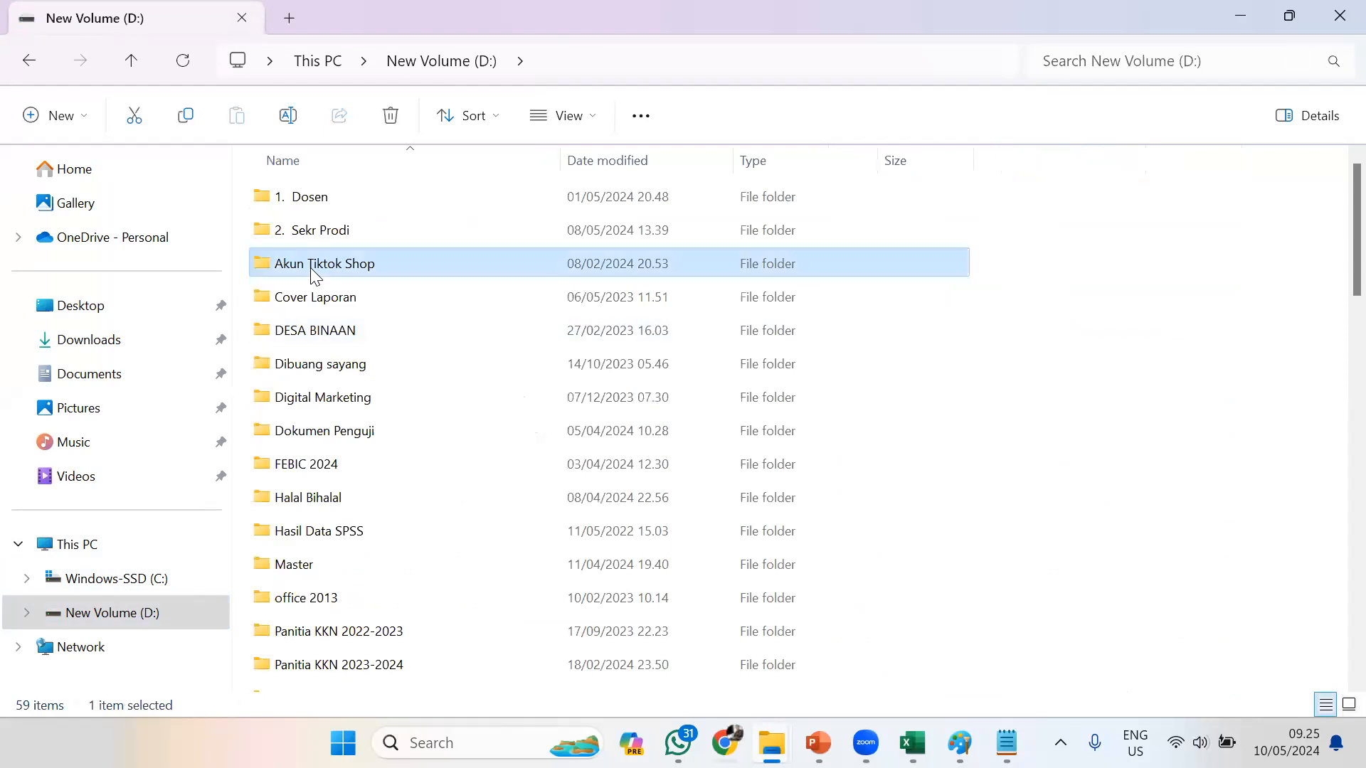
{"action": "key", "text": "s"}
{"action": "key", "text": "p"}
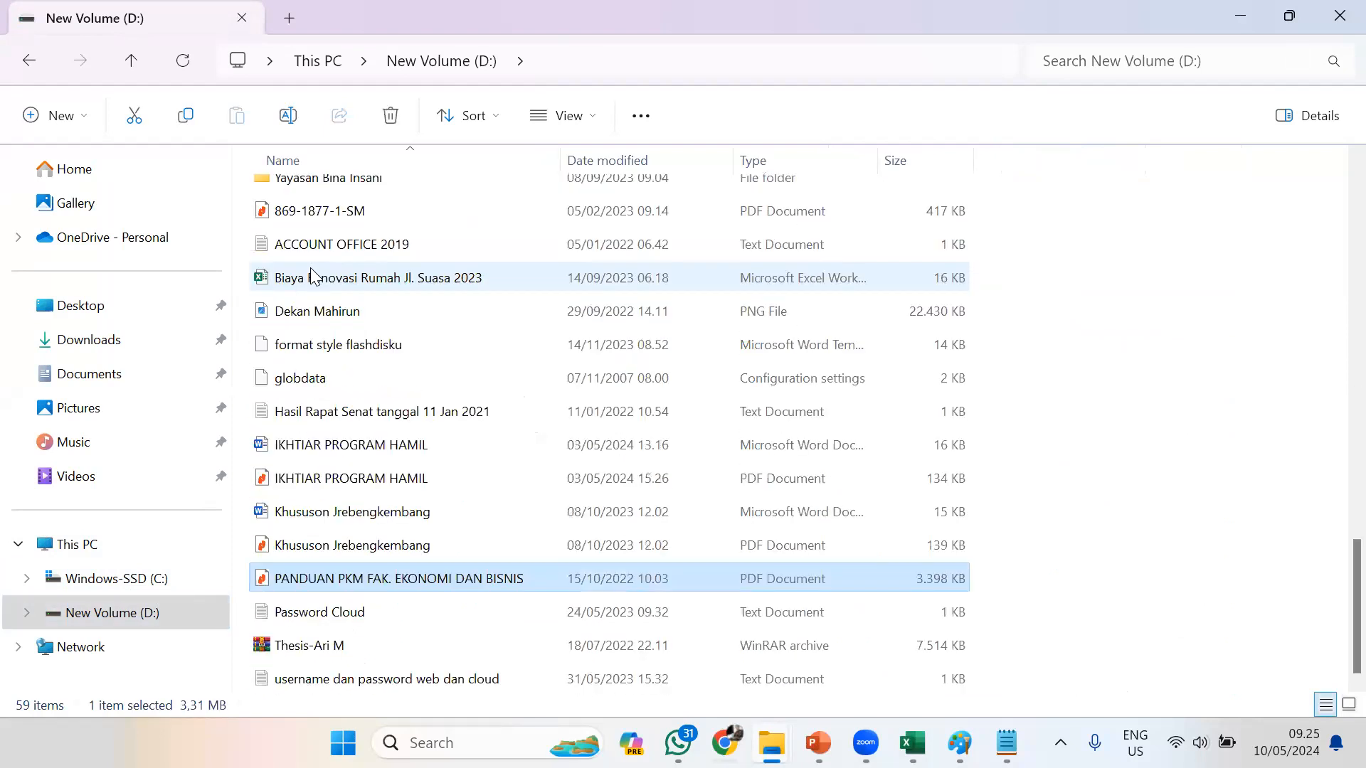
{"action": "left_click", "coordinate": [125, 630]}
{"action": "left_click", "coordinate": [139, 580]}
{"action": "left_click", "coordinate": [145, 612]}
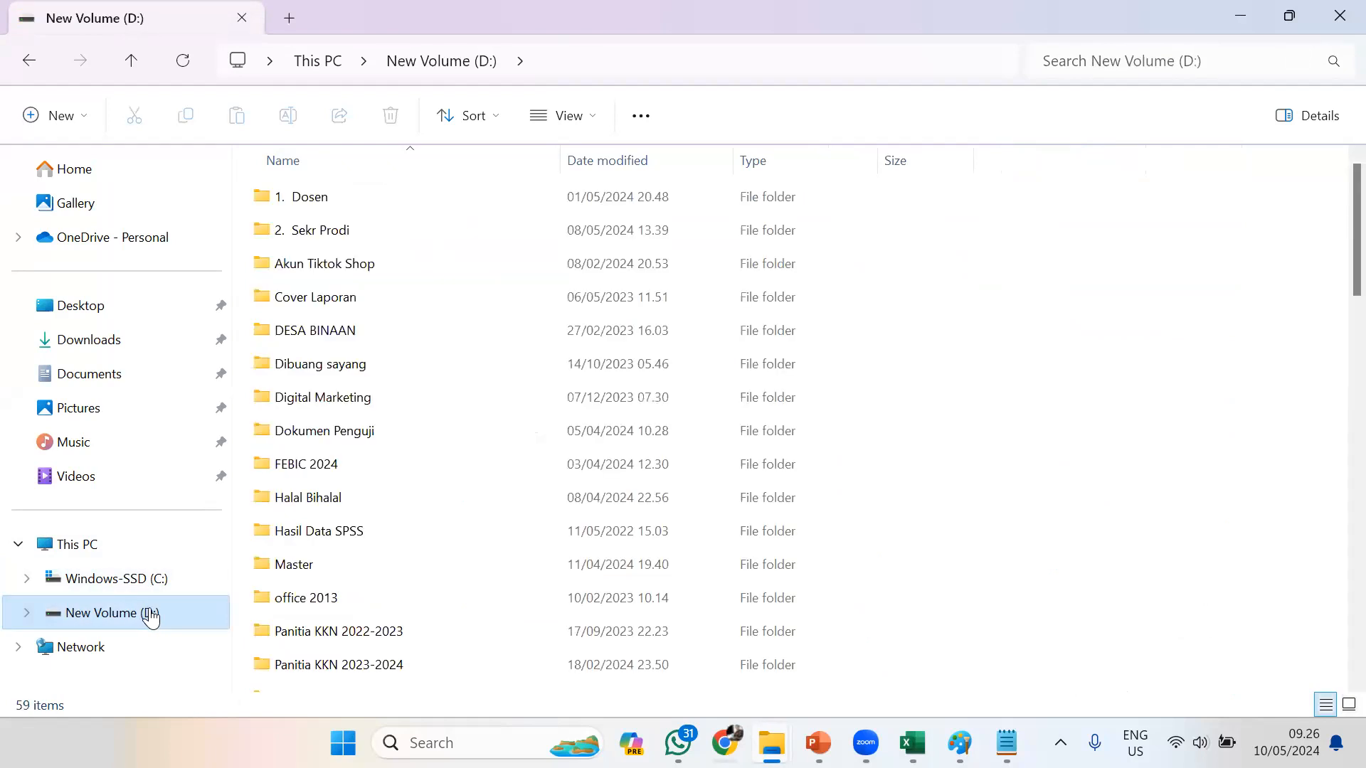
Reopen the Master folder and look through its full file list for the SPSS installer
{"action": "double_click", "coordinate": [340, 569]}
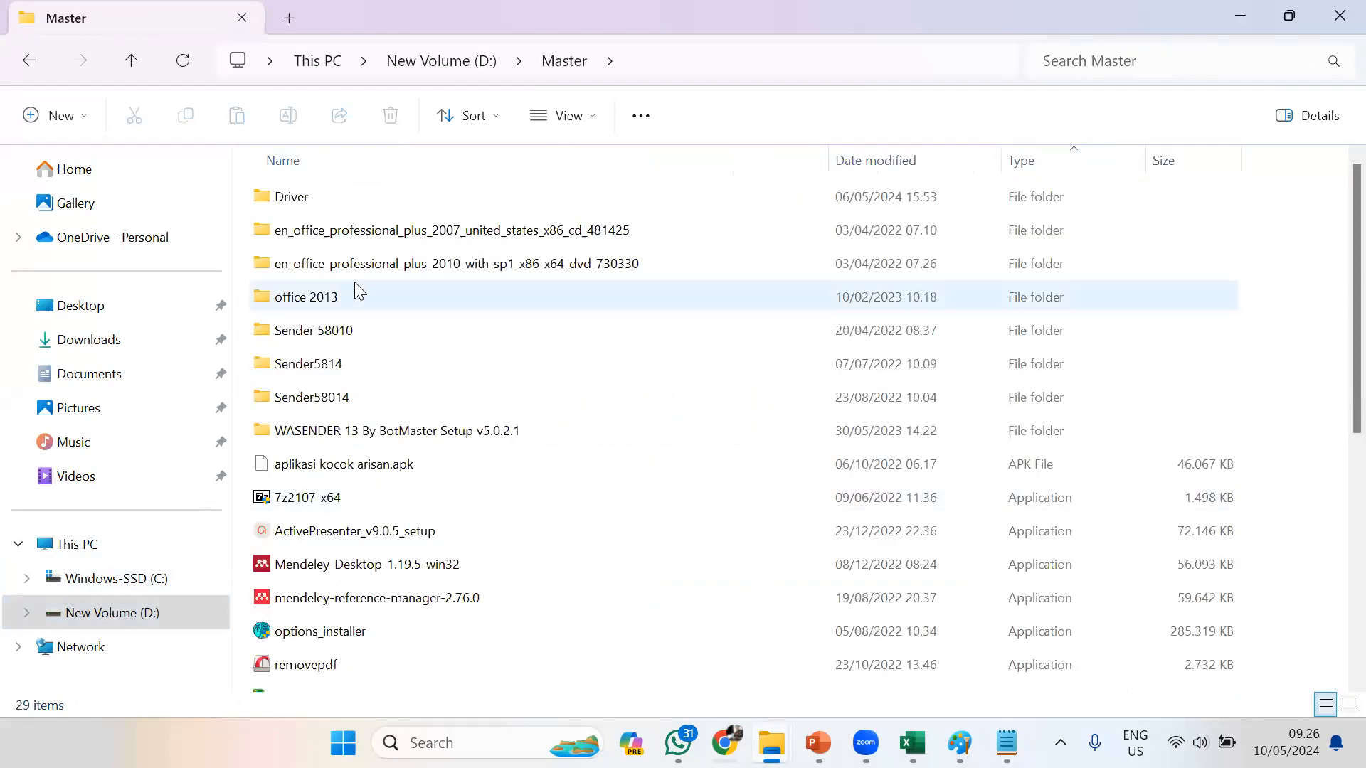
{"action": "scroll", "coordinate": [352, 317], "scroll_direction": "down", "scroll_amount": 1}
{"action": "scroll", "coordinate": [360, 324], "scroll_direction": "down", "scroll_amount": 3}
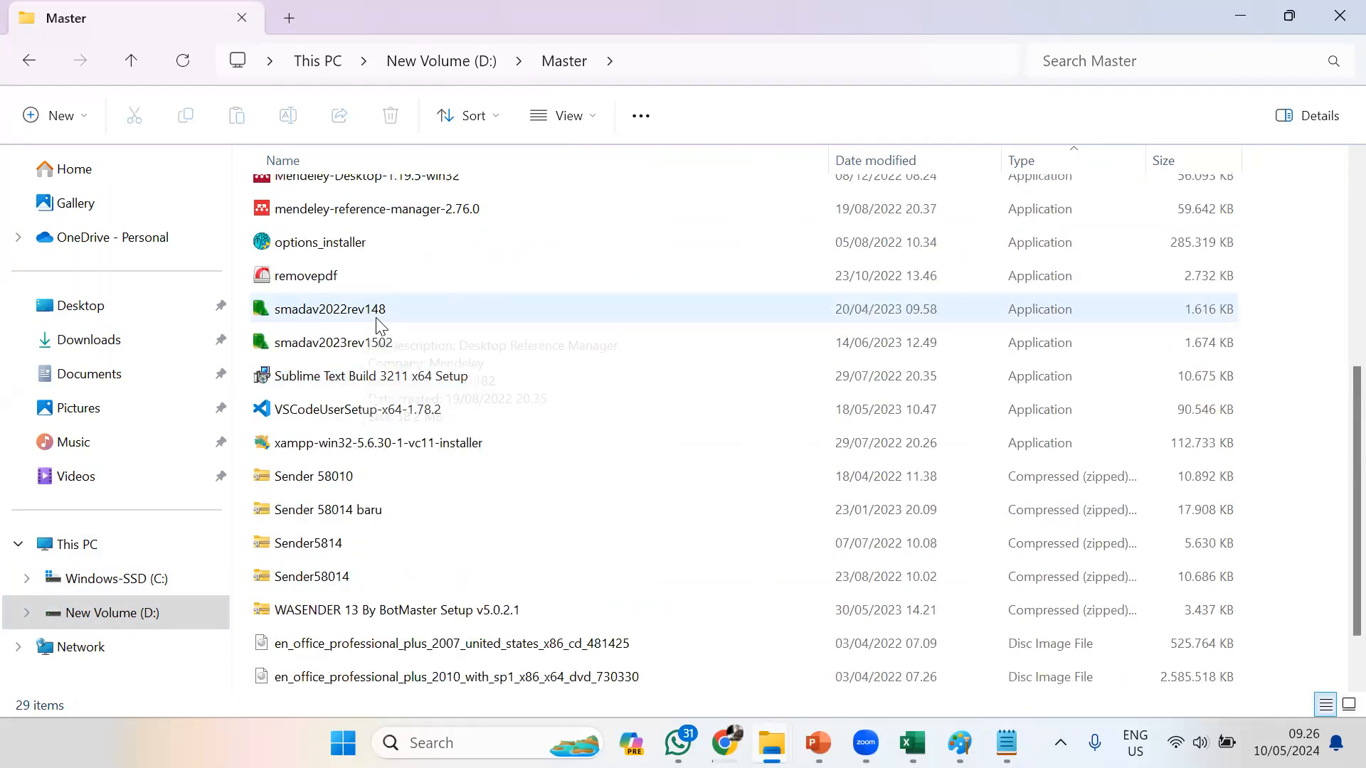
{"action": "scroll", "coordinate": [377, 326], "scroll_direction": "down", "scroll_amount": 1}
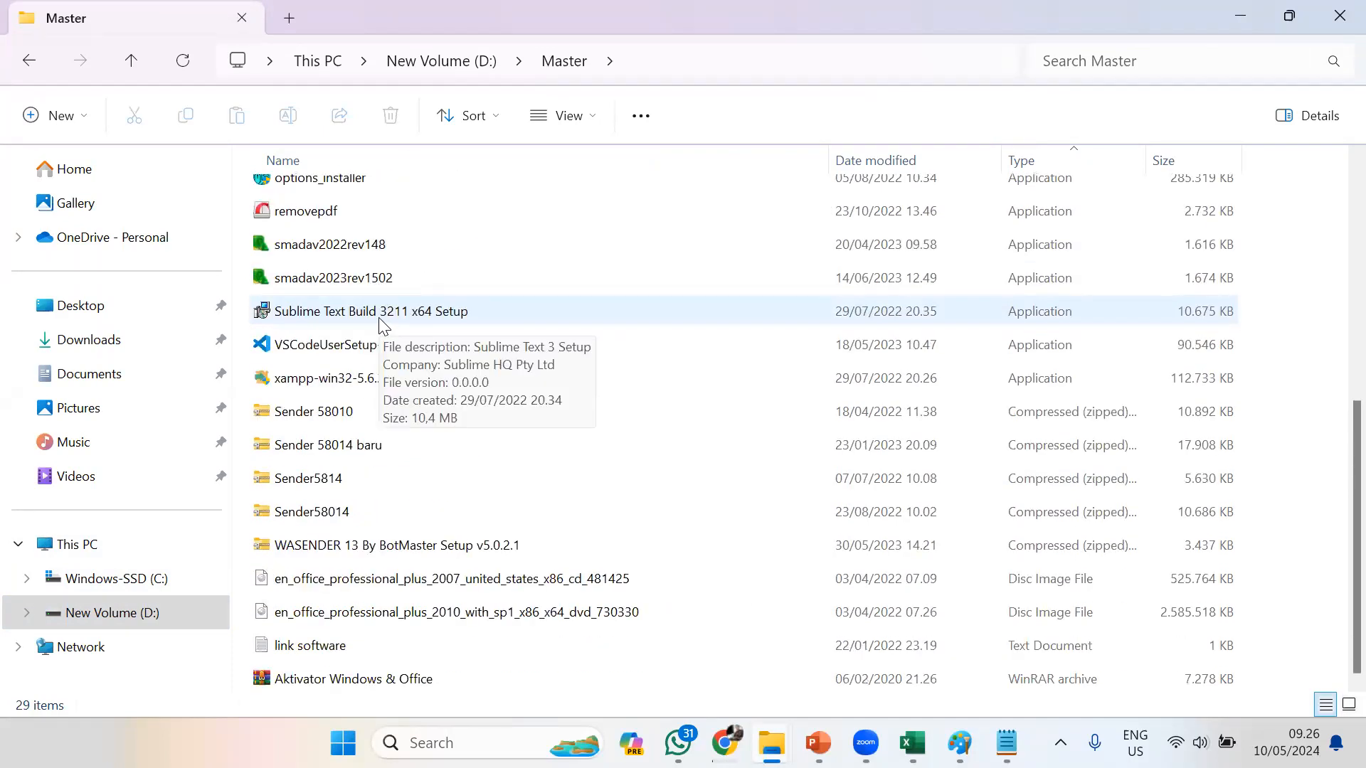
{"action": "scroll", "coordinate": [381, 317], "scroll_direction": "up", "scroll_amount": 1}
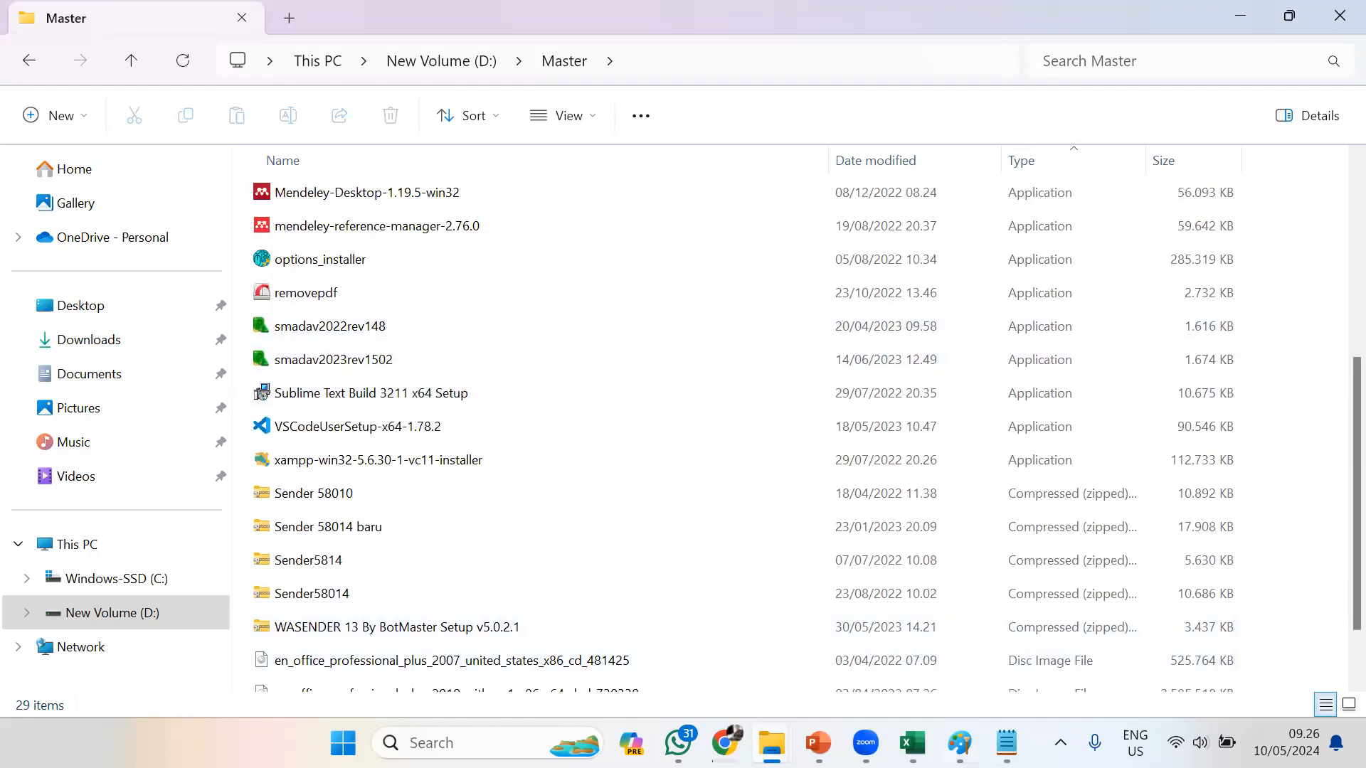
{"action": "left_click", "coordinate": [960, 742]}
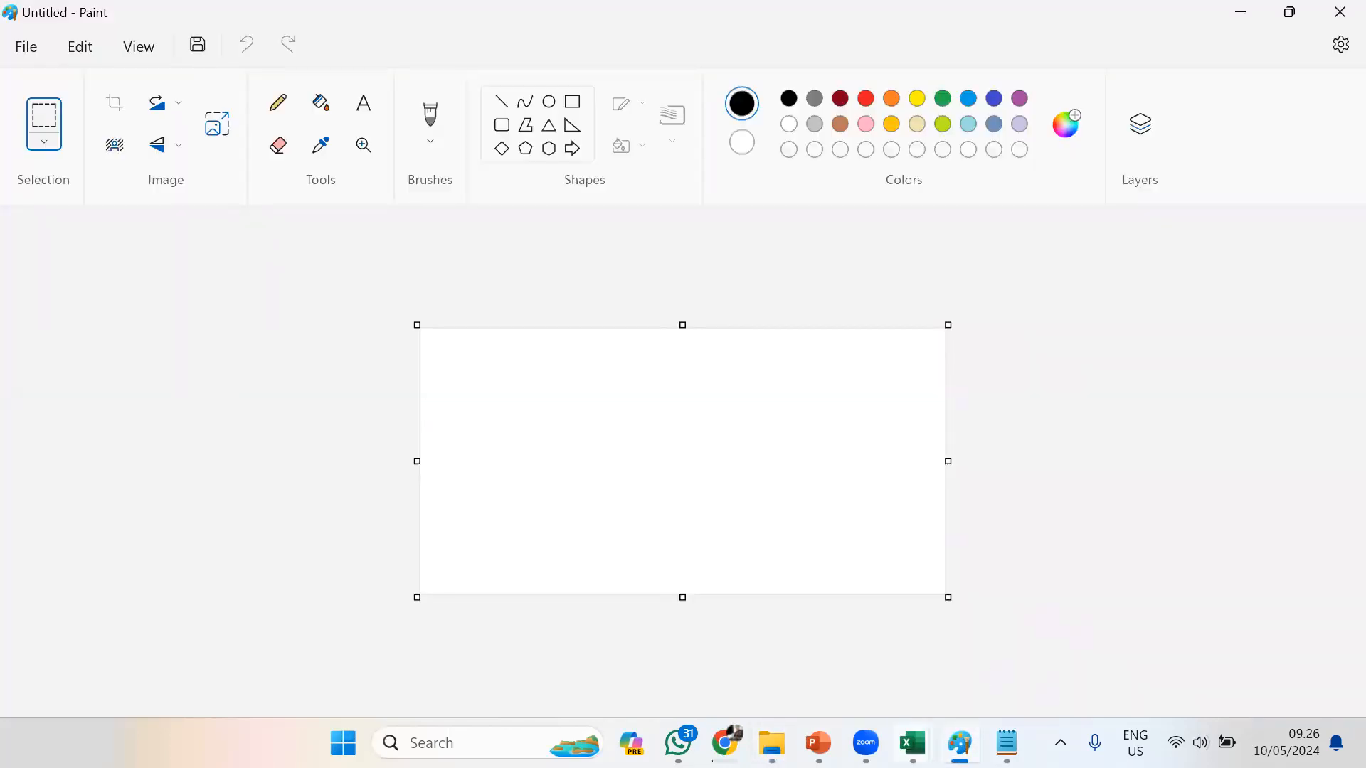
{"action": "mouse_move", "coordinate": [819, 743]}
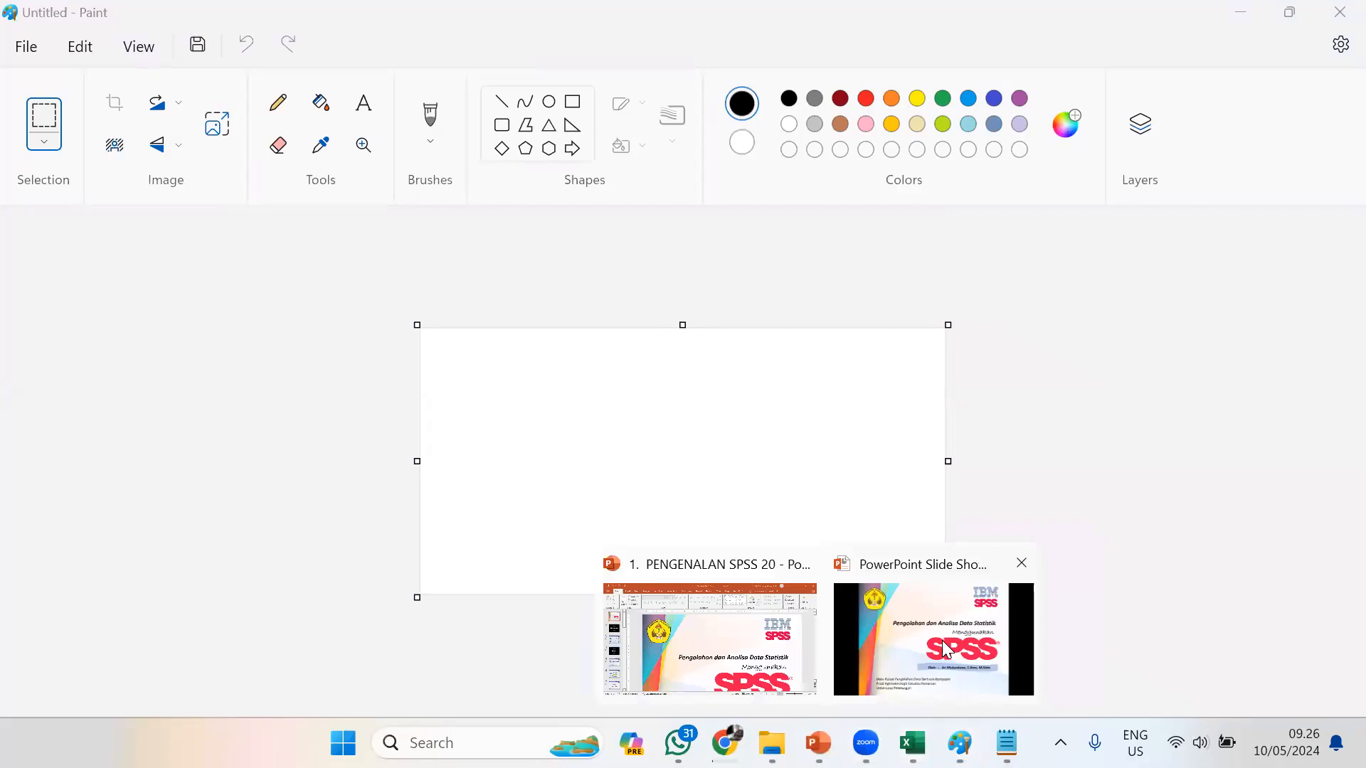
{"action": "left_click", "coordinate": [932, 643]}
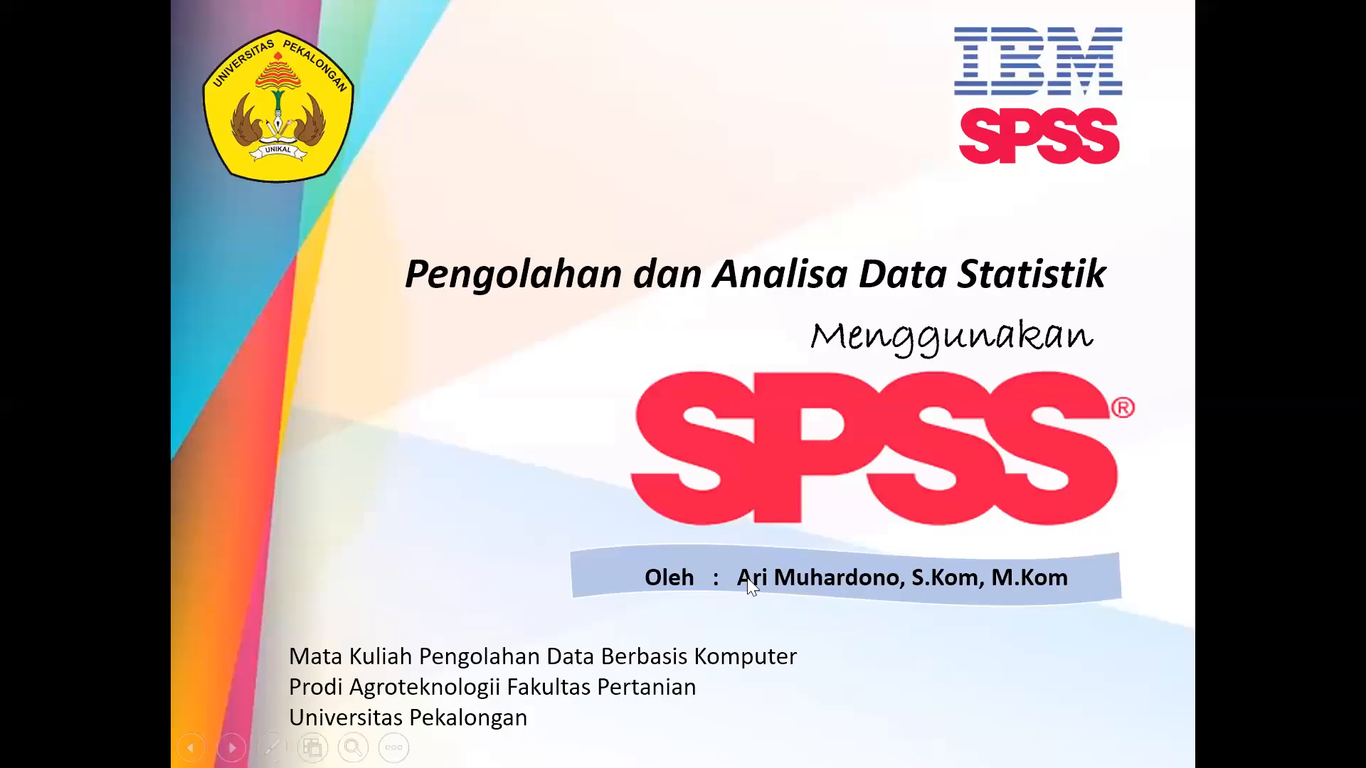
{"action": "key", "text": "alt+Tab"}
Switch to Chrome and bring up the SPSS installation steps in the PDBK class forum post
{"action": "mouse_move", "coordinate": [725, 742]}
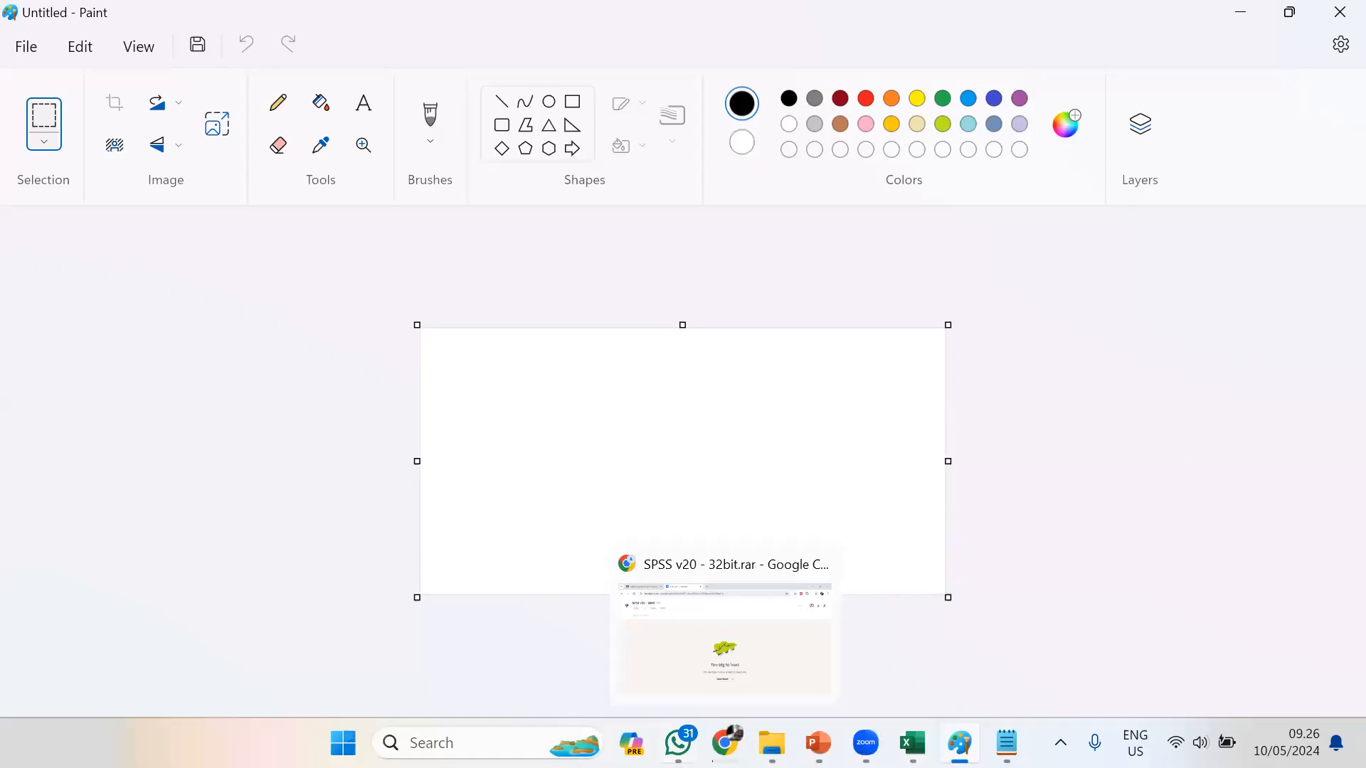
{"action": "left_click", "coordinate": [725, 647]}
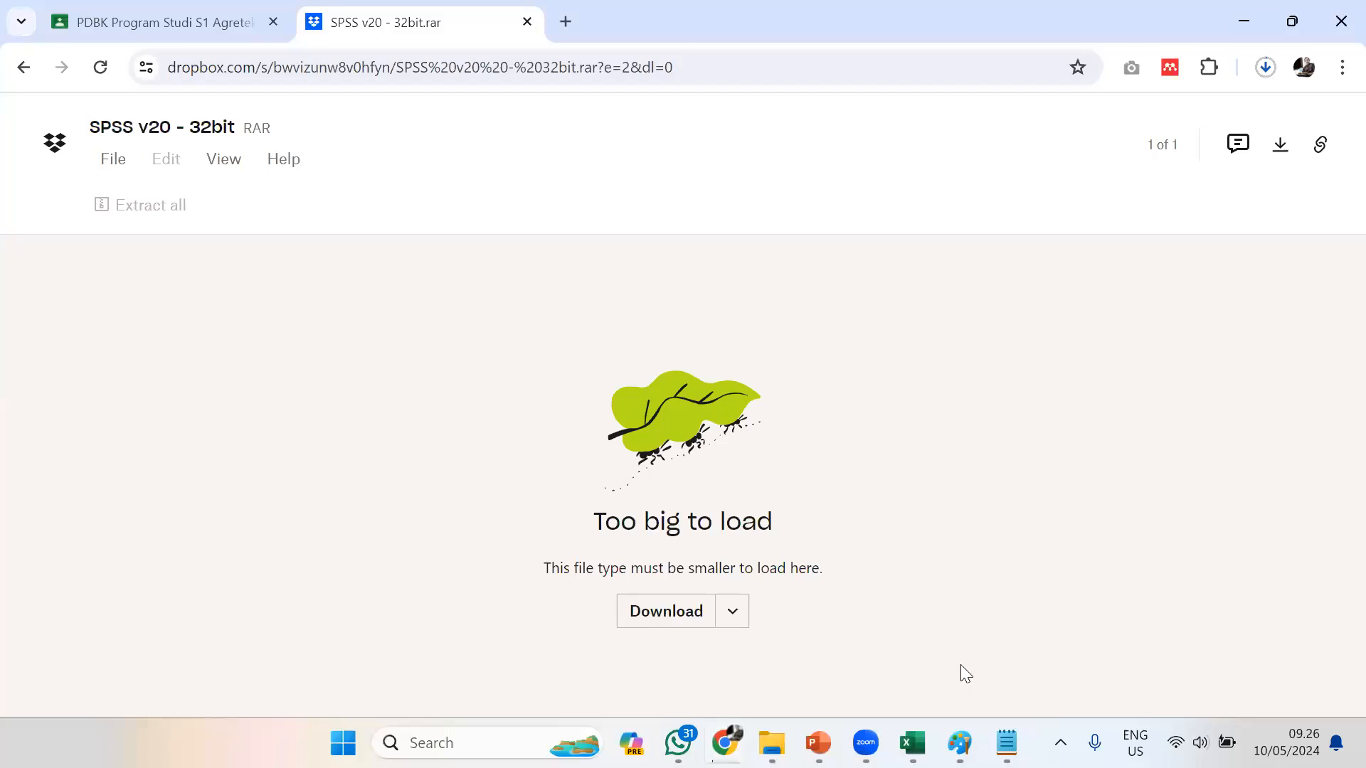
{"action": "left_click", "coordinate": [182, 20]}
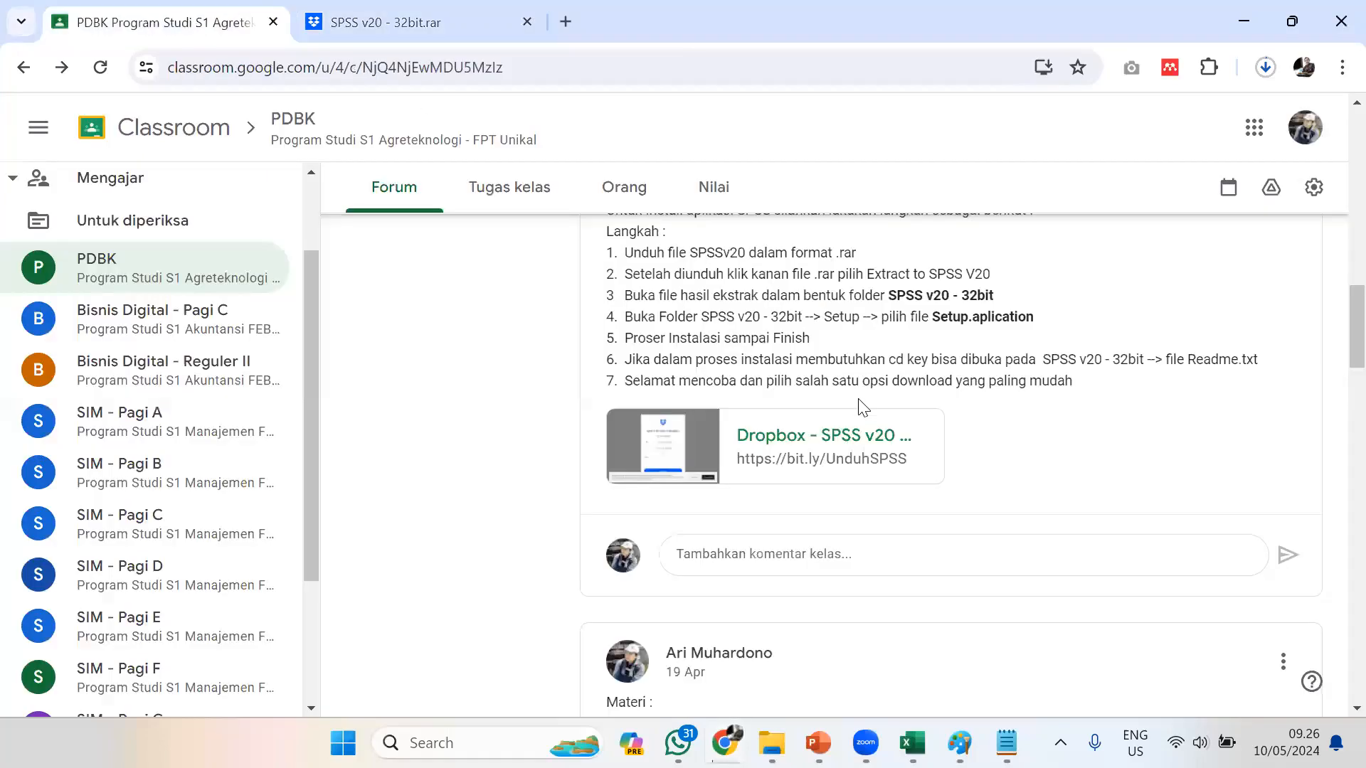
{"action": "scroll", "coordinate": [635, 380], "scroll_direction": "up", "scroll_amount": 1}
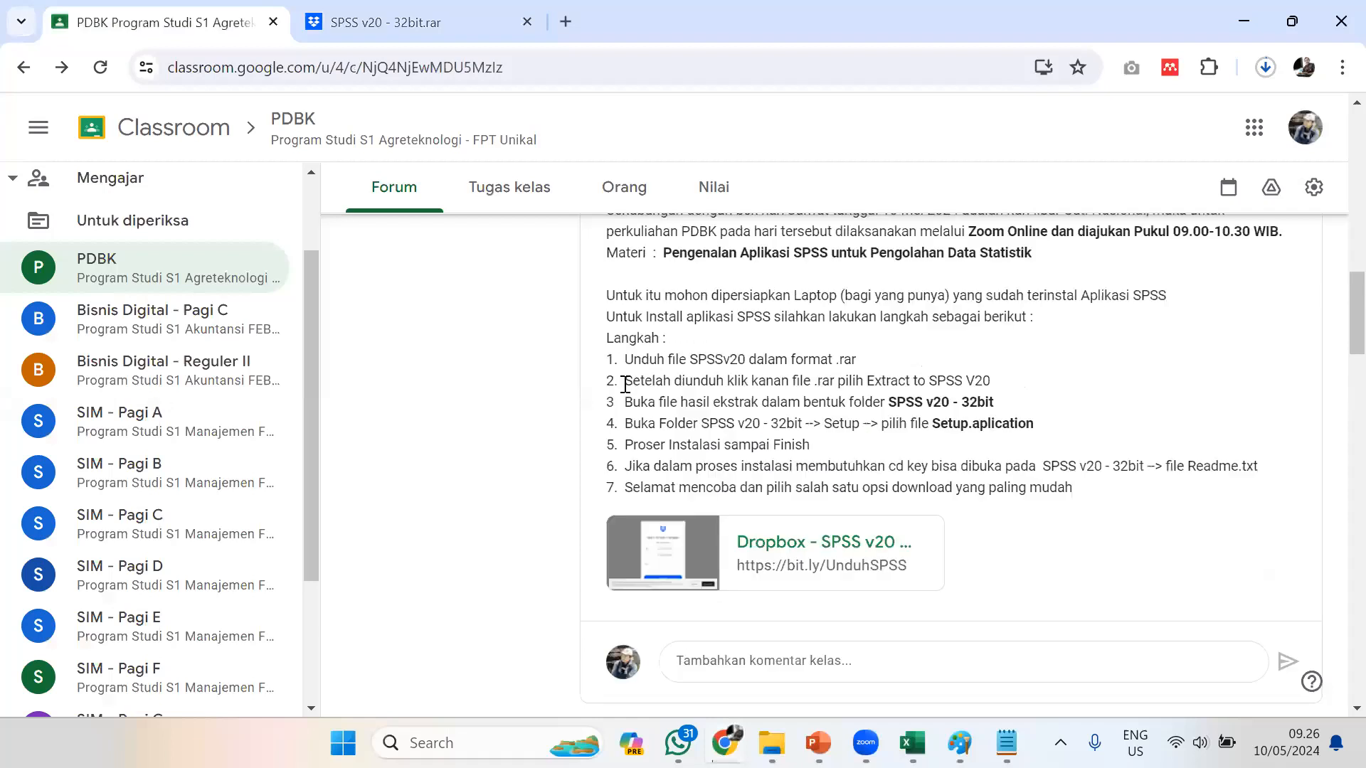
Highlight installation steps 2 and 3 and the Setup.aplication part of step 4 in the forum post
{"action": "triple_click", "coordinate": [1015, 385]}
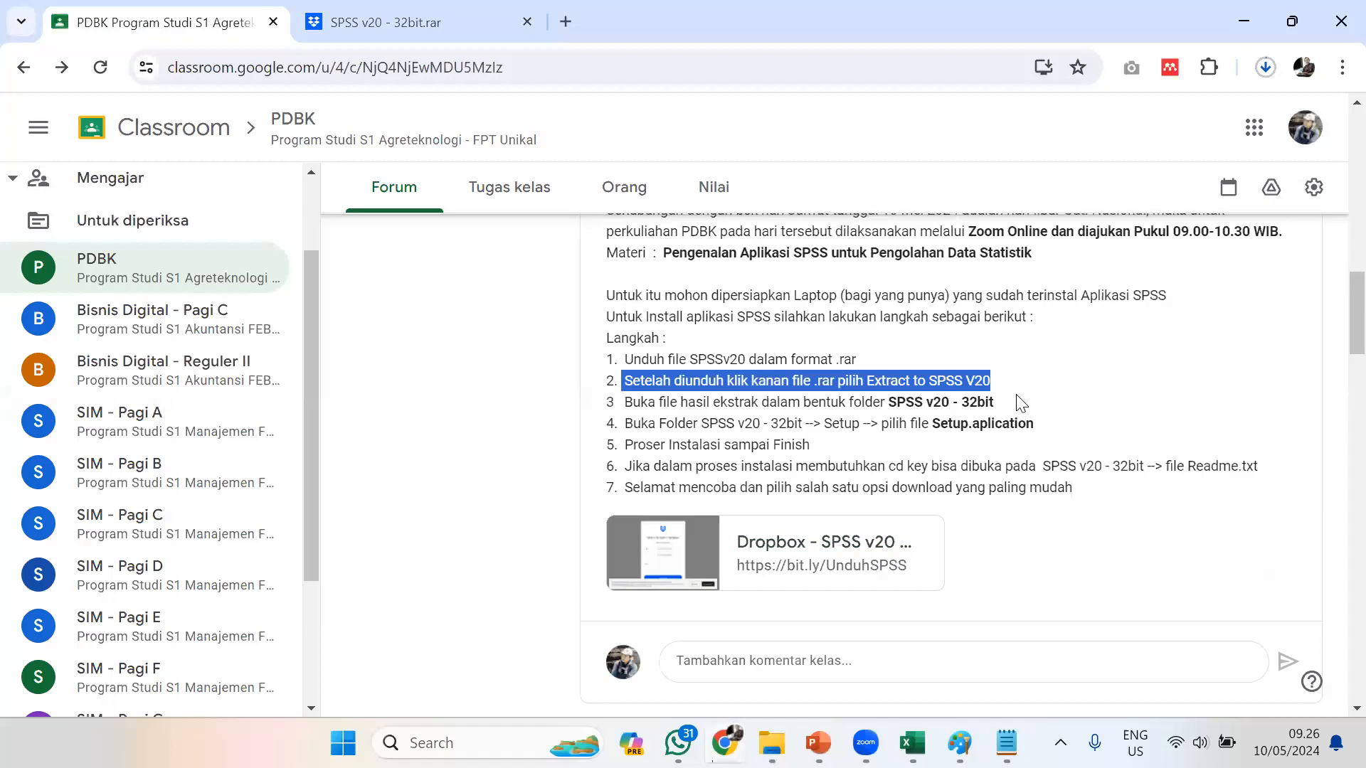
{"action": "left_click_drag", "start_coordinate": [632, 402], "coordinate": [1047, 408]}
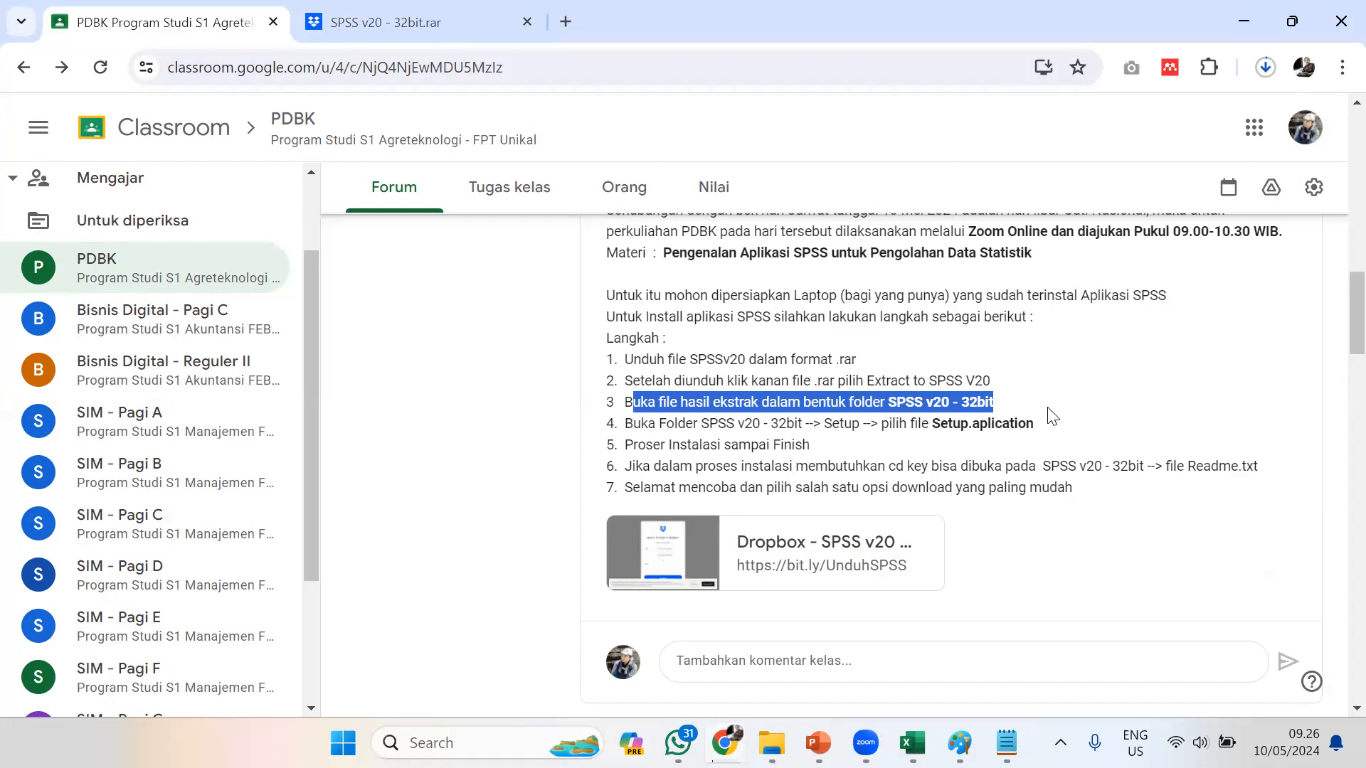
{"action": "left_click", "coordinate": [899, 448]}
{"action": "left_click_drag", "start_coordinate": [896, 425], "coordinate": [1081, 429]}
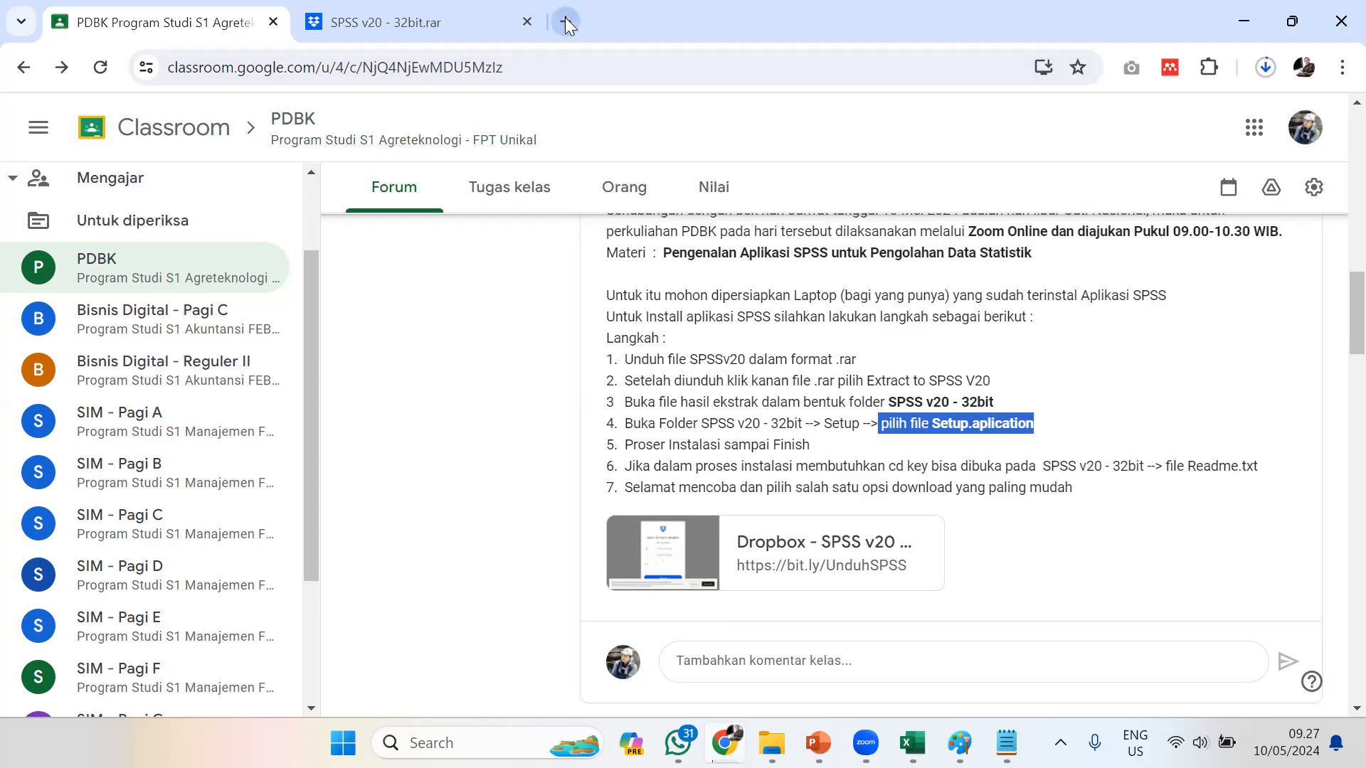
Open youtube.com in a new browser tab
{"action": "key", "text": "ctrl+t"}
{"action": "type", "text": "youtube.com"}
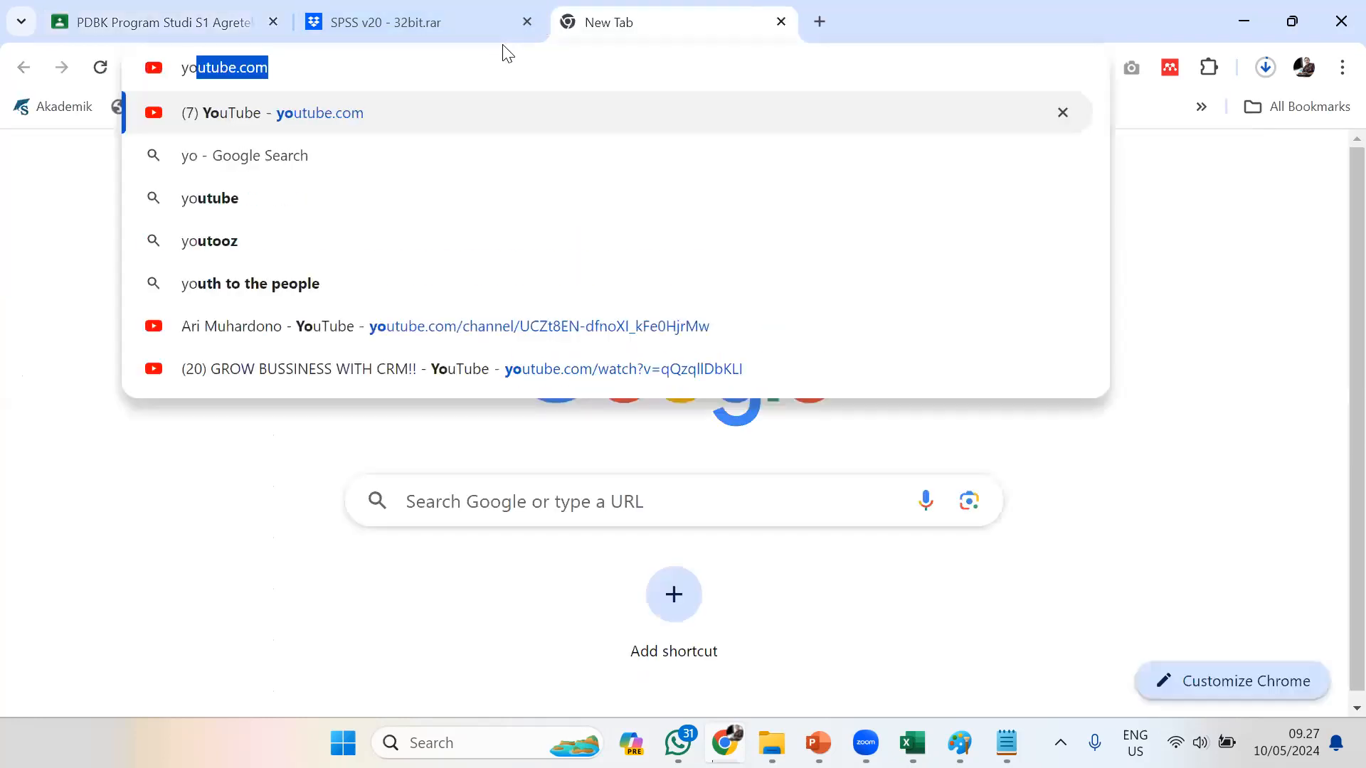
{"action": "key", "text": "Return"}
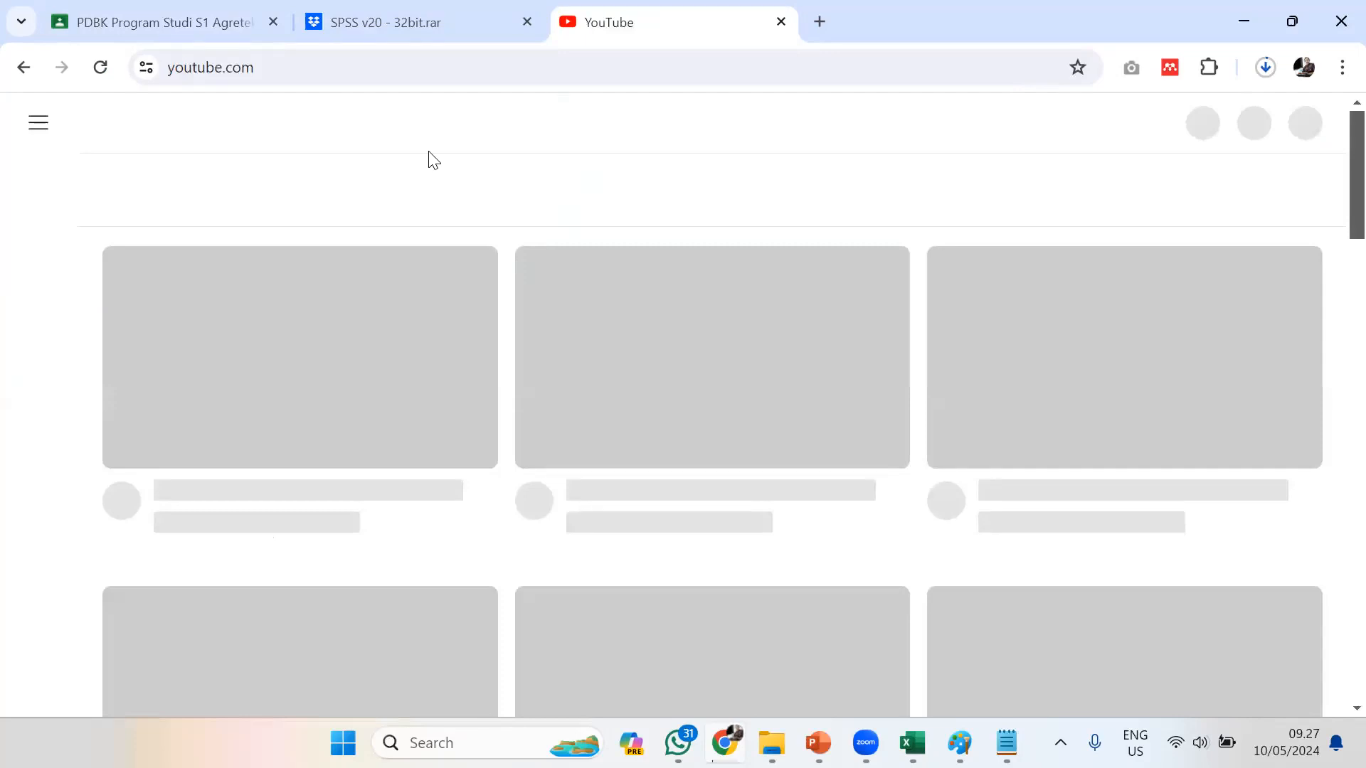
Search YouTube for "instal aplikasi spss v20" and look through the resulting installation tutorials
{"action": "left_click", "coordinate": [419, 122]}
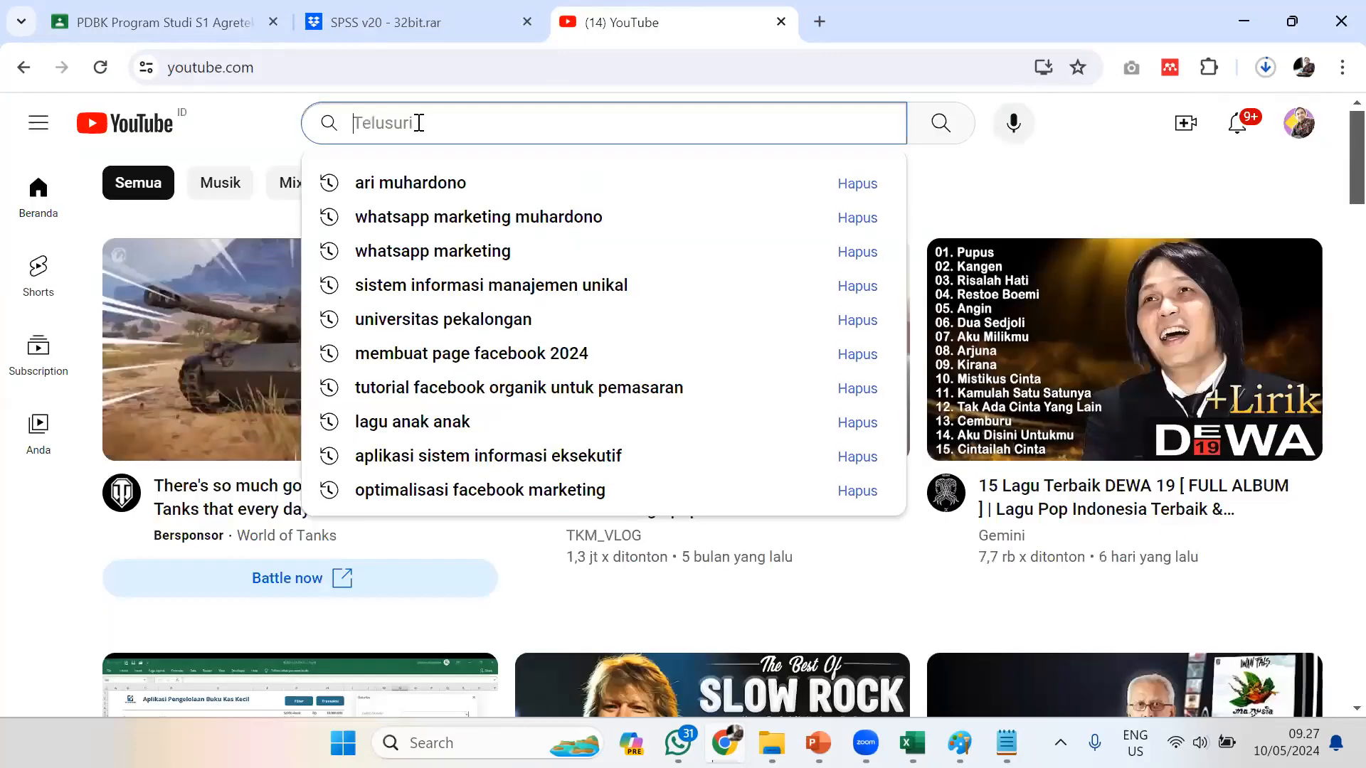
{"action": "type", "text": "instal apol"}
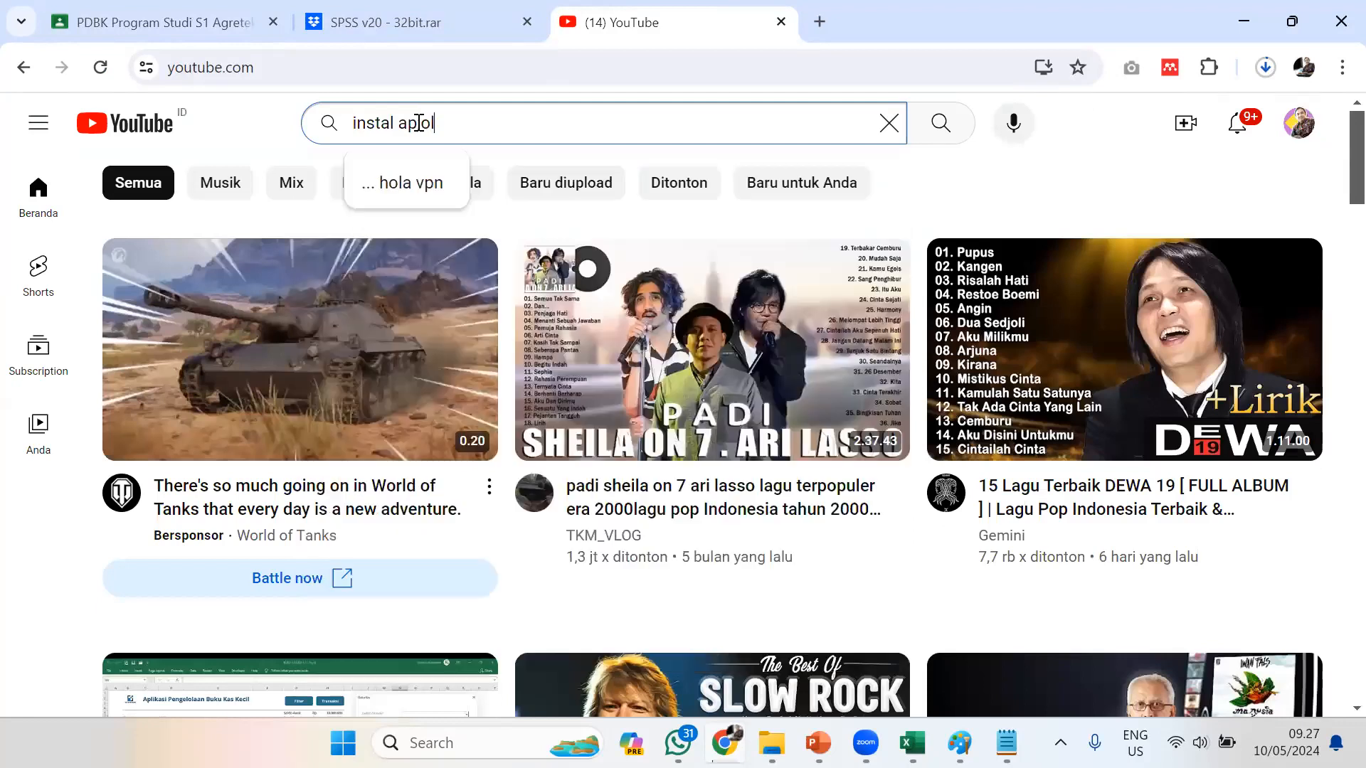
{"action": "key", "text": "BackSpace"}
{"action": "key", "text": "BackSpace"}
{"action": "type", "text": "i"}
{"action": "key", "text": "BackSpace"}
{"action": "type", "text": "likasi sp"}
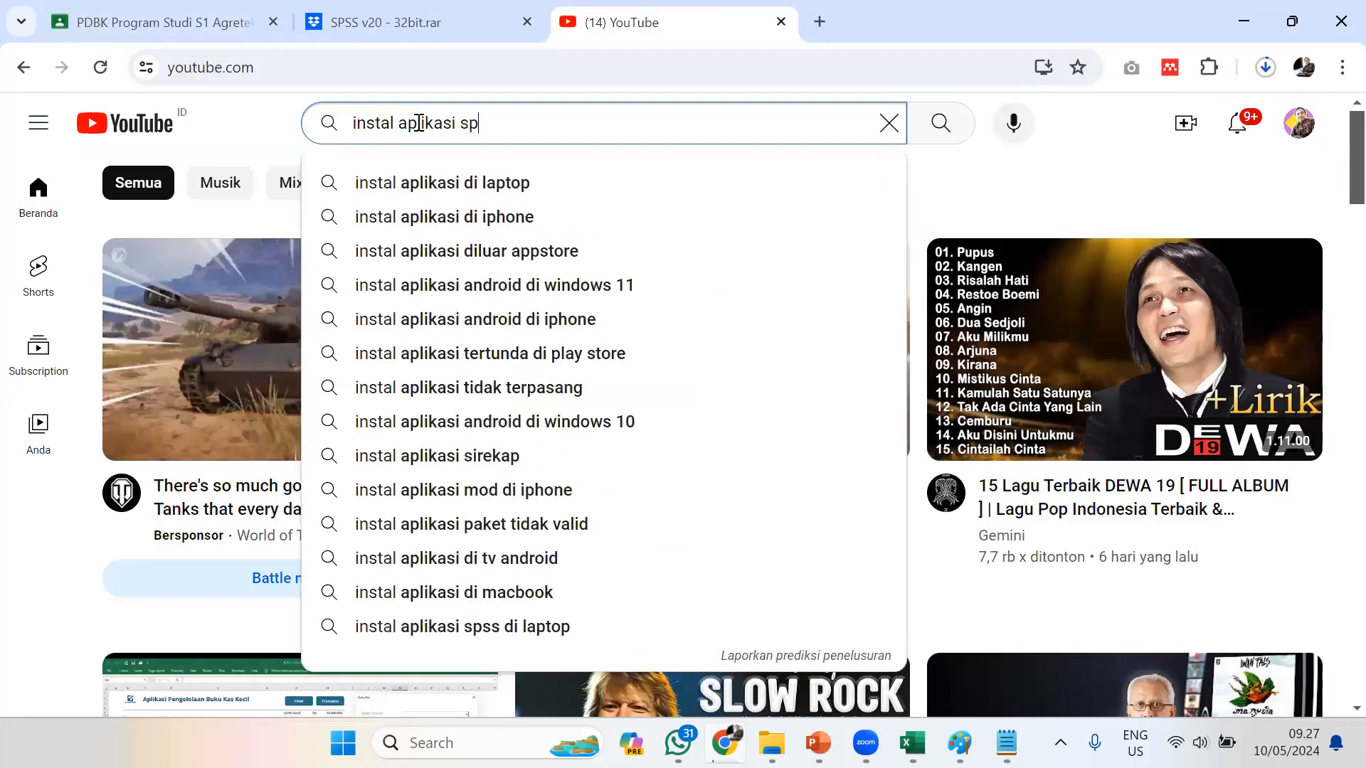
{"action": "type", "text": "ss v20"}
{"action": "key", "text": "Return"}
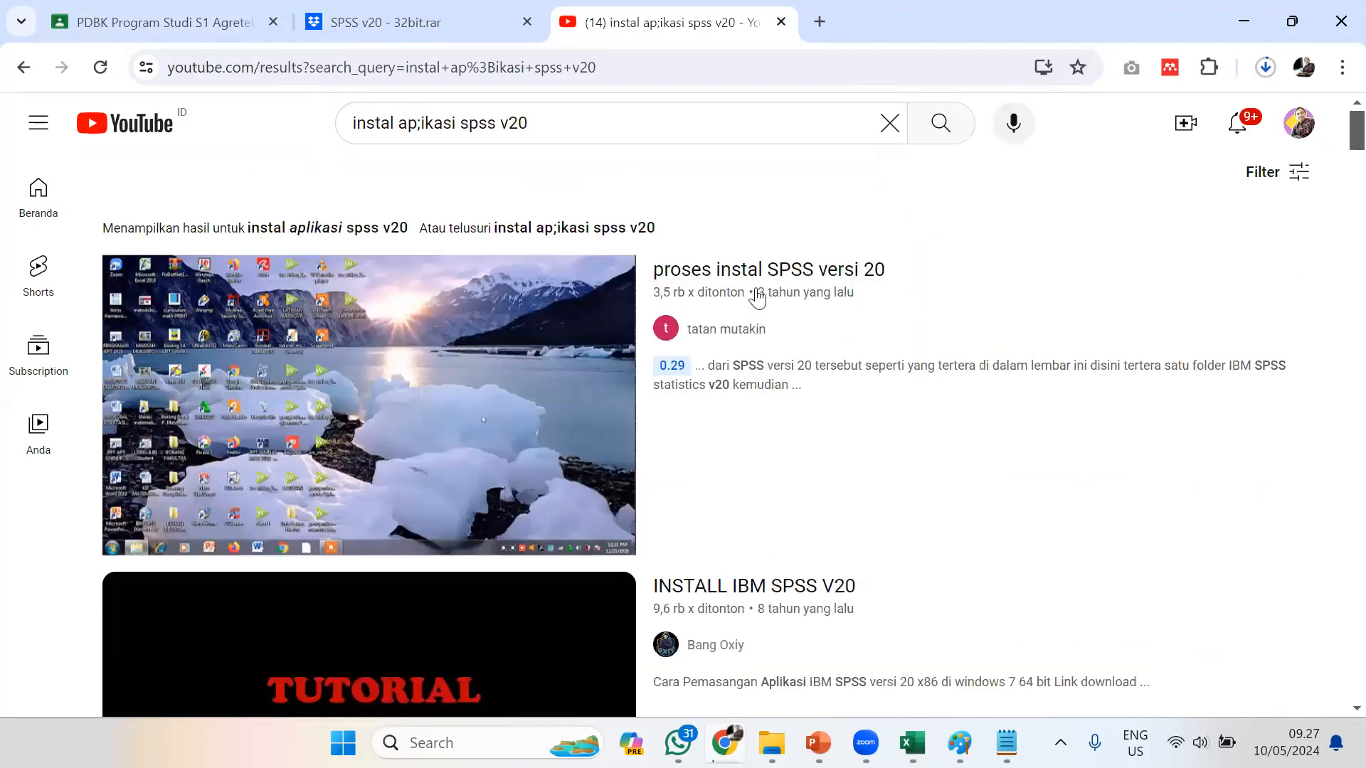
{"action": "mouse_move", "coordinate": [791, 327]}
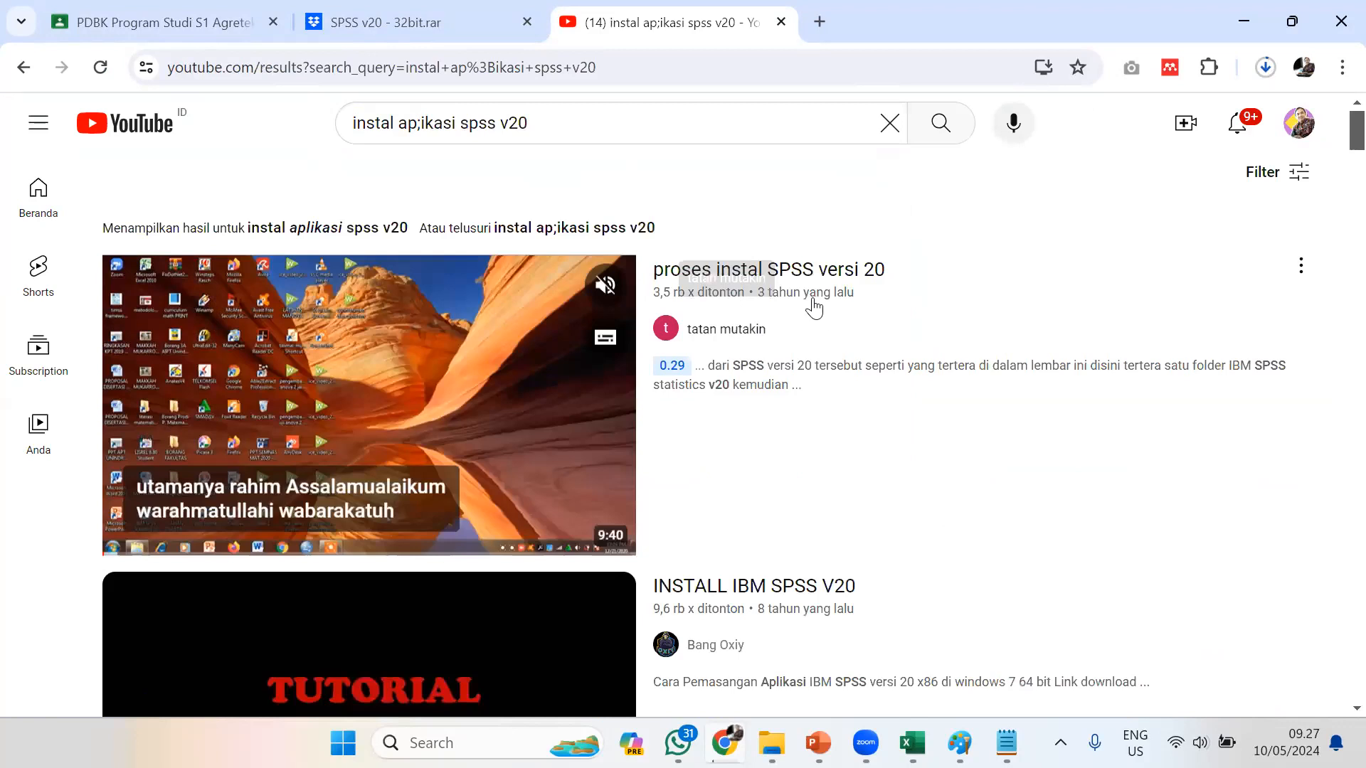
{"action": "scroll", "coordinate": [827, 316], "scroll_direction": "down", "scroll_amount": 5}
{"action": "scroll", "coordinate": [889, 306], "scroll_direction": "down", "scroll_amount": 3}
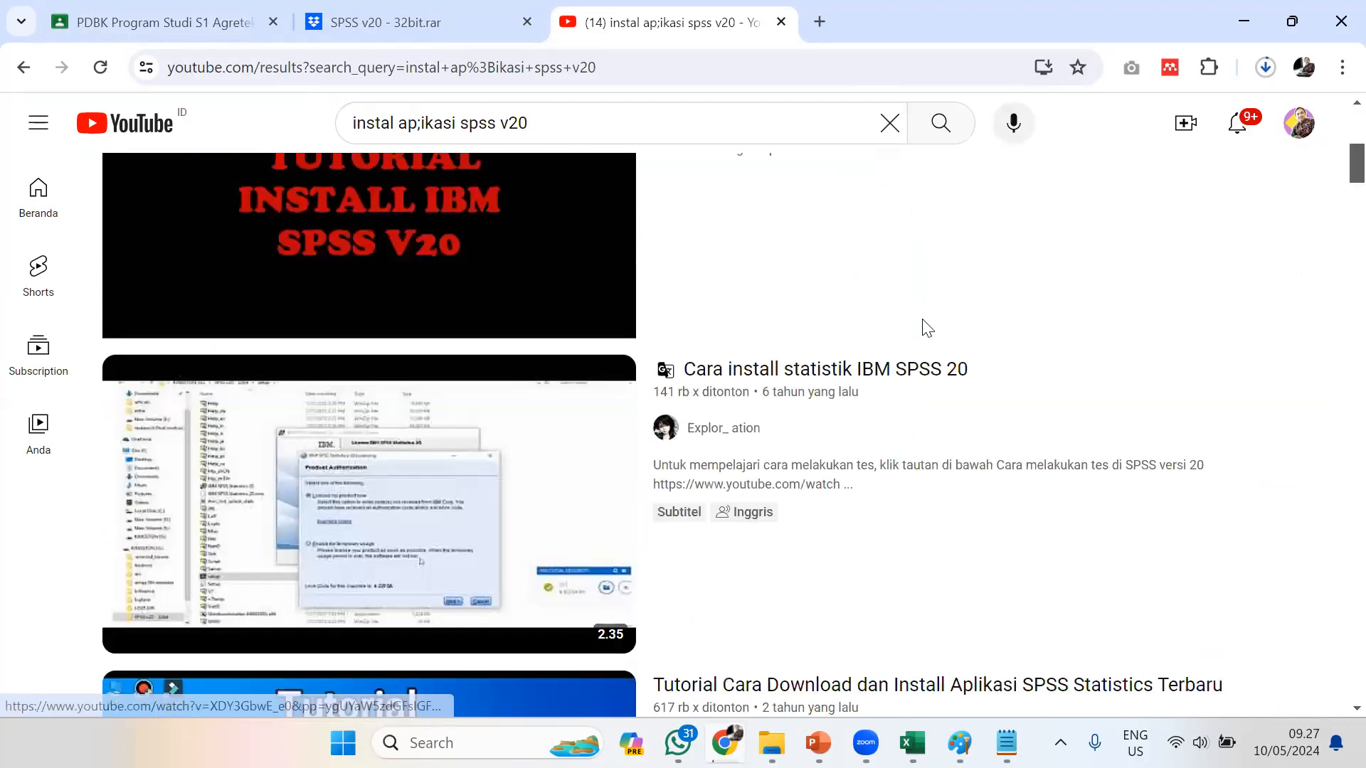
Search Windows for "spss", launch IBM SPSS Statistics 20, and dismiss its startup dialog to reach the empty Data Editor
{"action": "scroll", "coordinate": [914, 306], "scroll_direction": "up", "scroll_amount": 8}
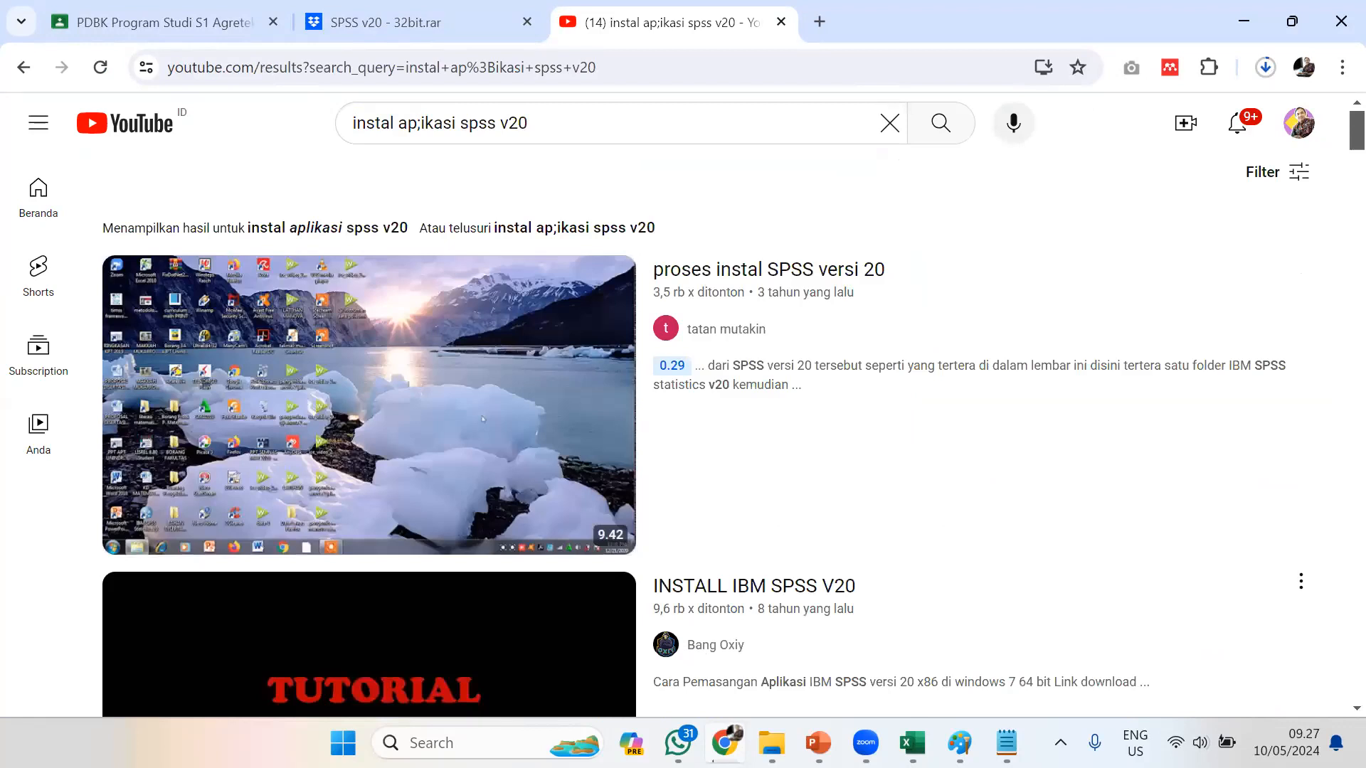
{"action": "left_click", "coordinate": [455, 742]}
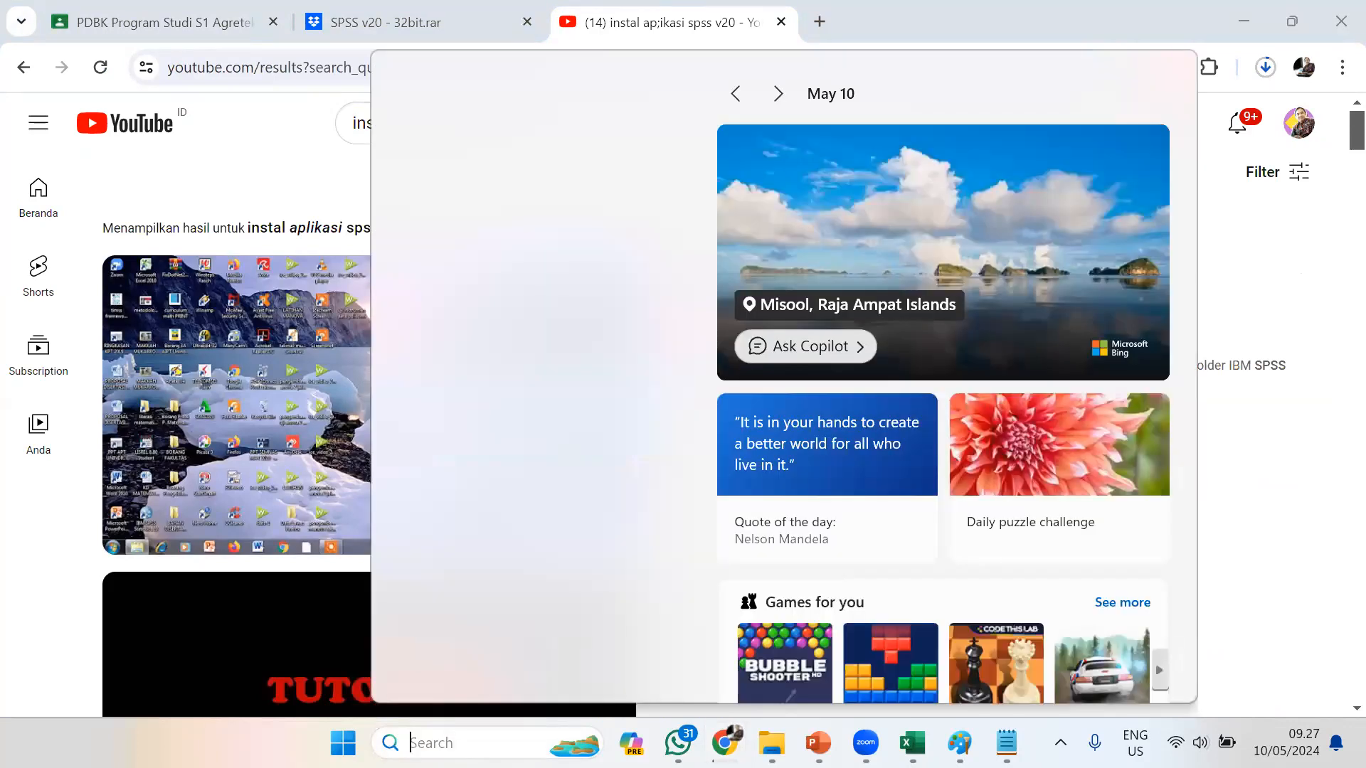
{"action": "type", "text": "spss"}
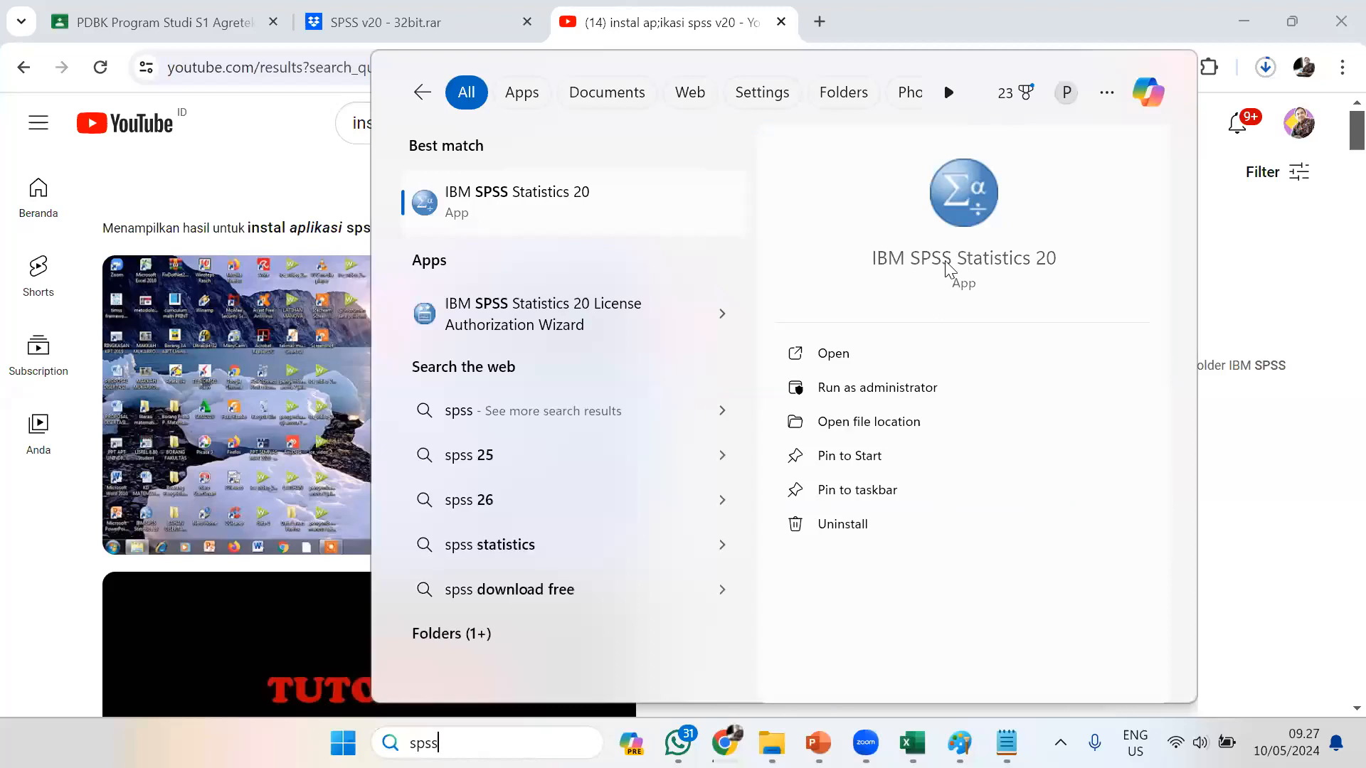
{"action": "left_click", "coordinate": [833, 354]}
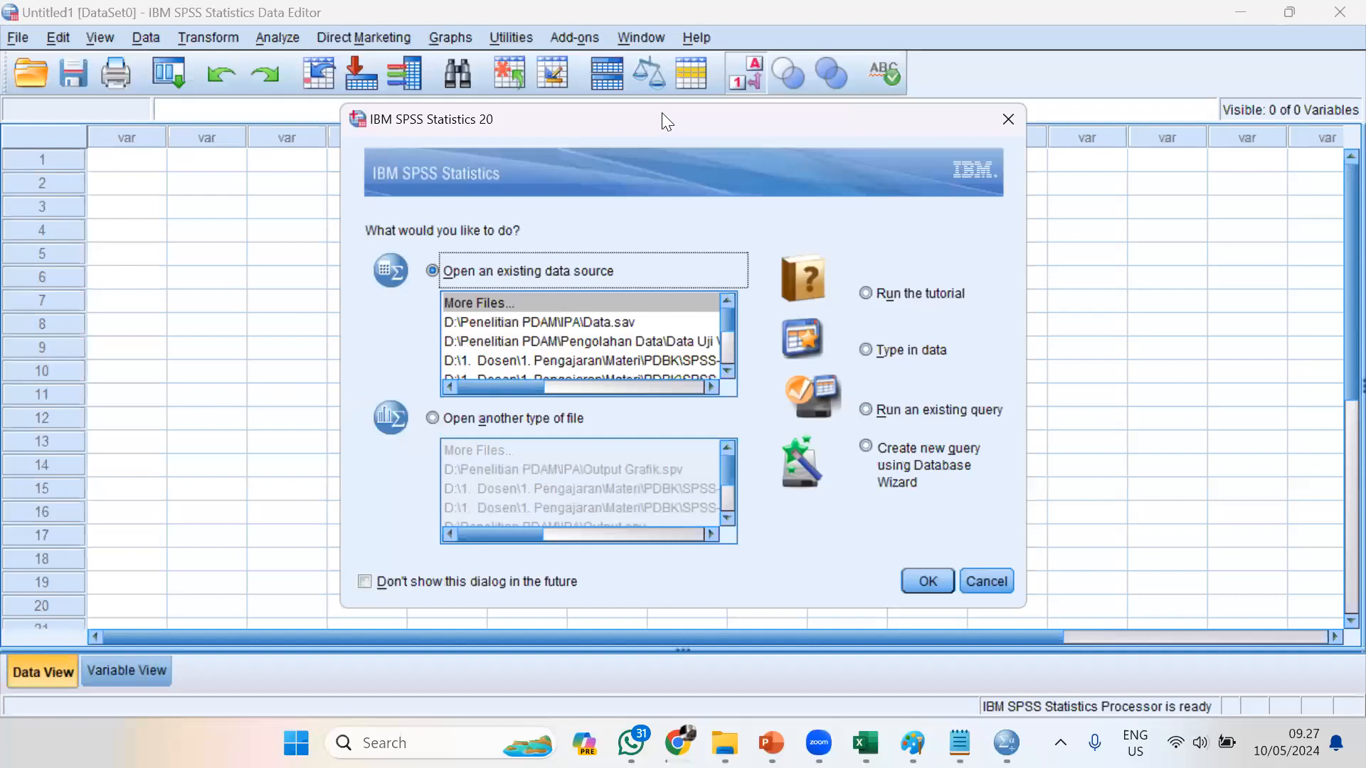
{"action": "left_click", "coordinate": [1009, 121]}
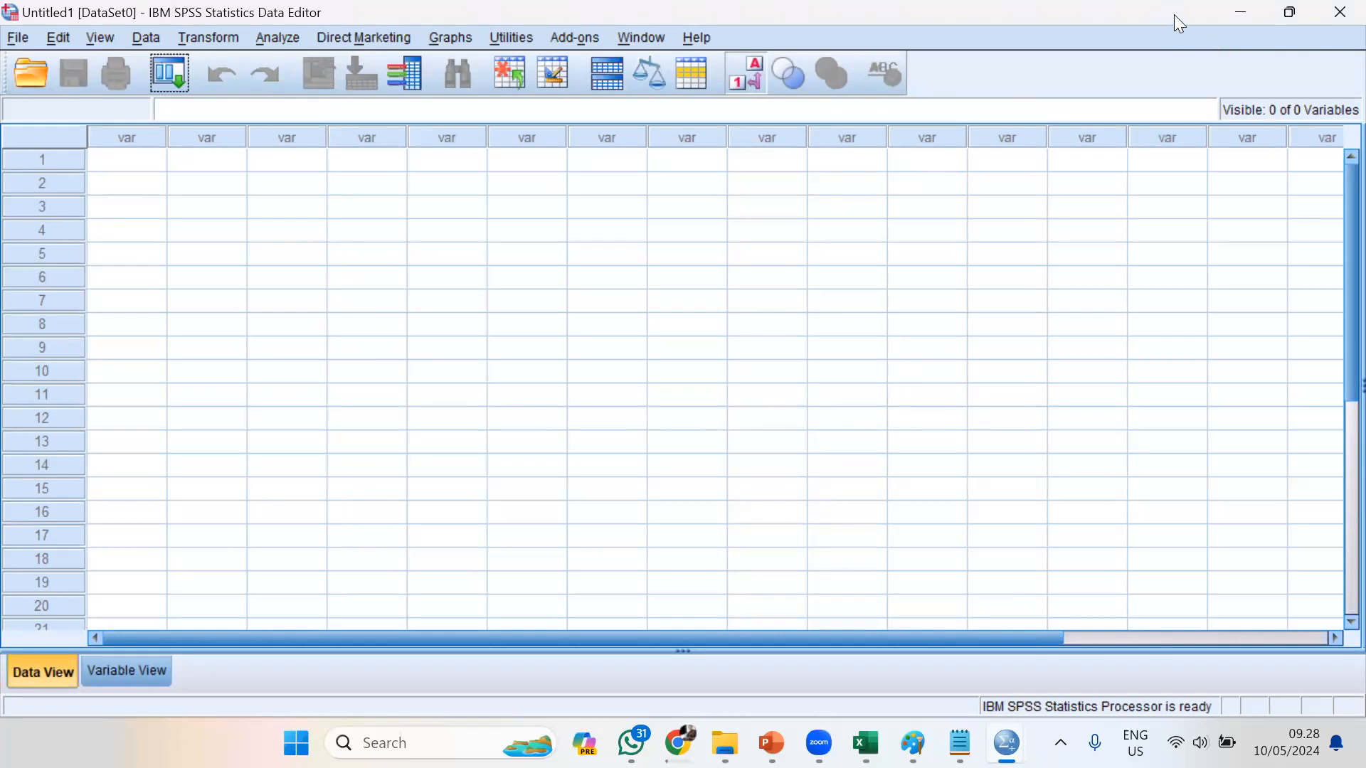
Minimize the SPSS Data Editor and switch to the PowerPoint slide show on statistical data processing and analysis with SPSS
{"action": "left_click", "coordinate": [1236, 13]}
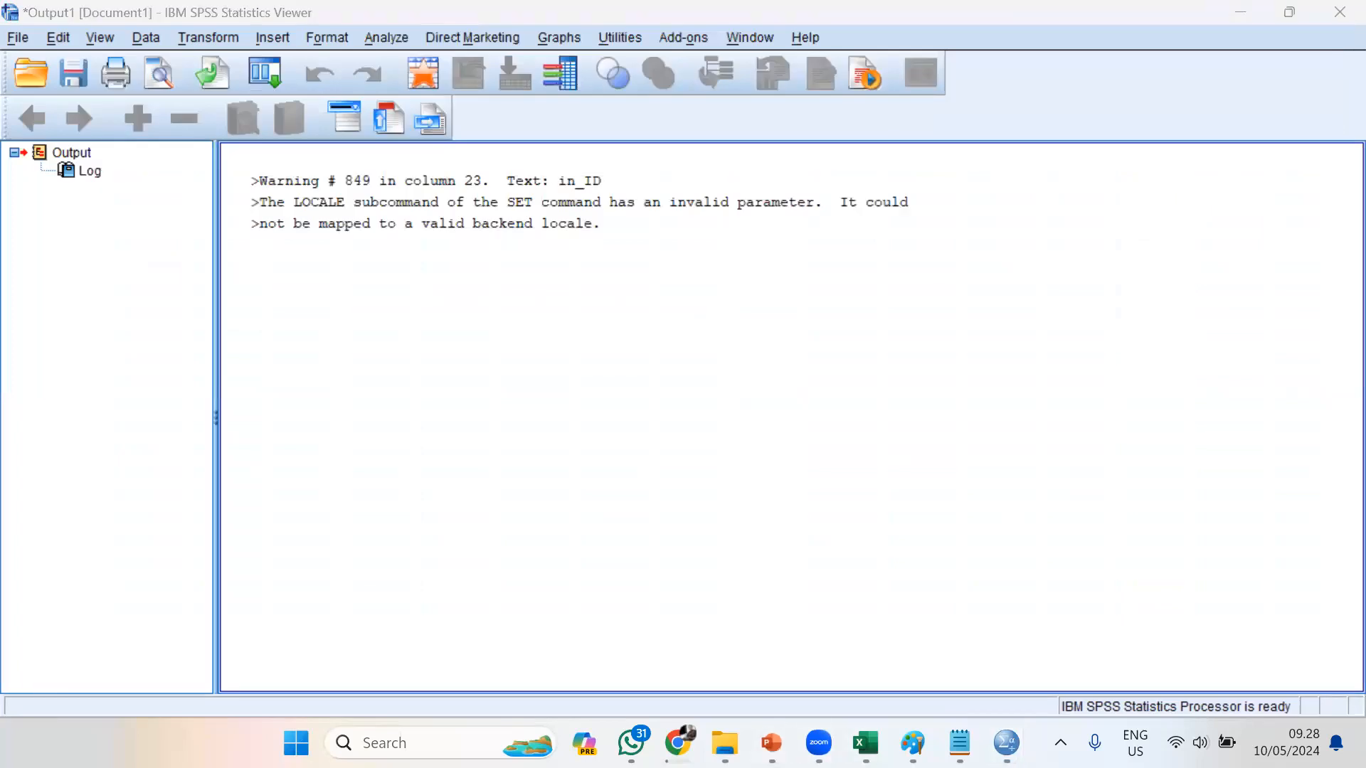
{"action": "mouse_move", "coordinate": [772, 743]}
{"action": "left_click", "coordinate": [878, 652]}
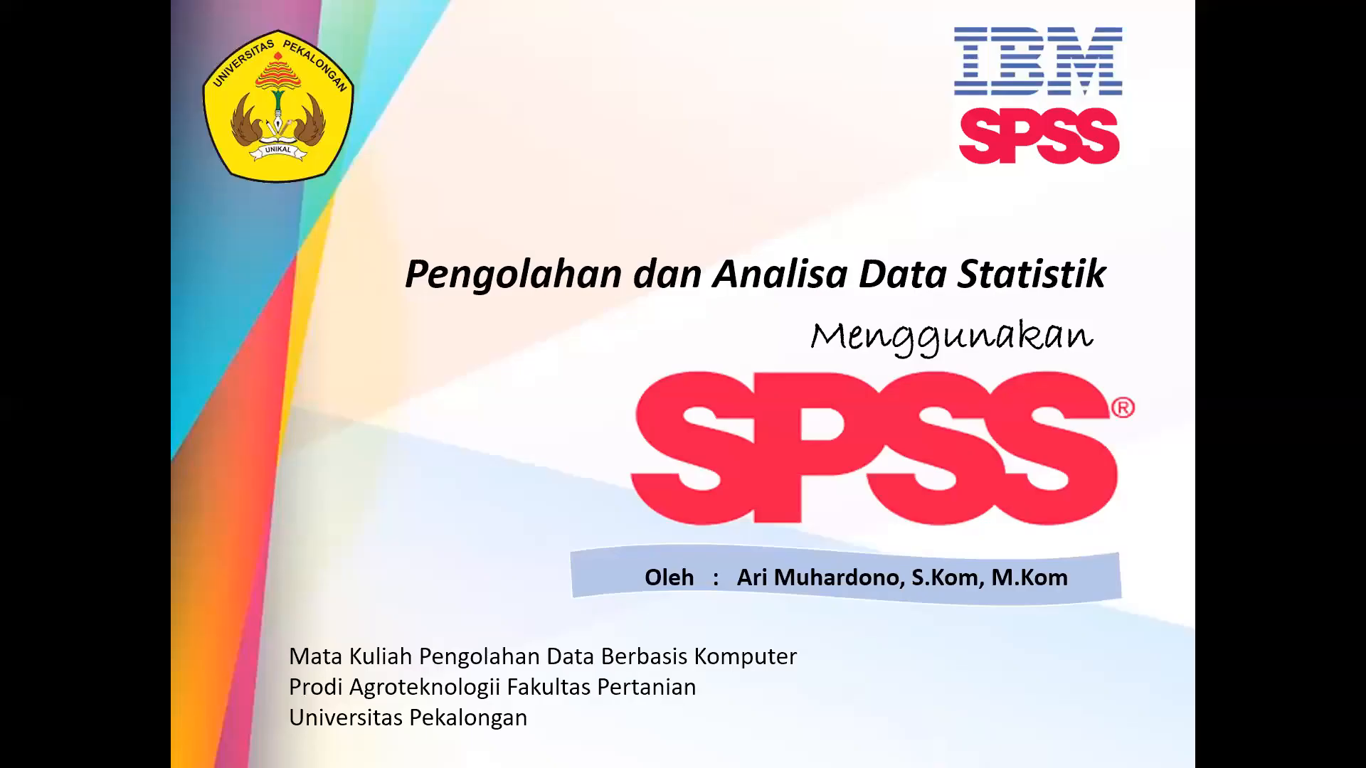
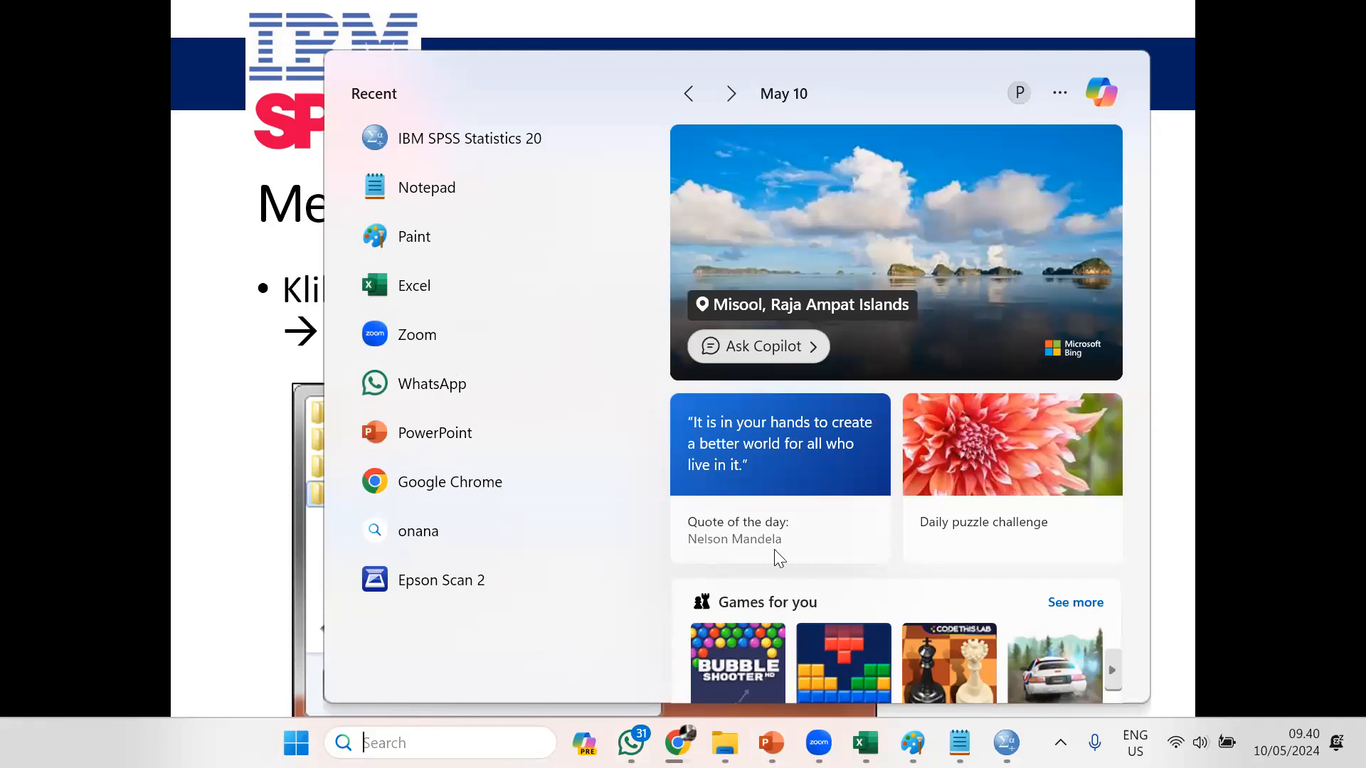
Search Windows for "spss" and launch IBM SPSS Statistics 20
{"action": "key", "text": "Escape"}
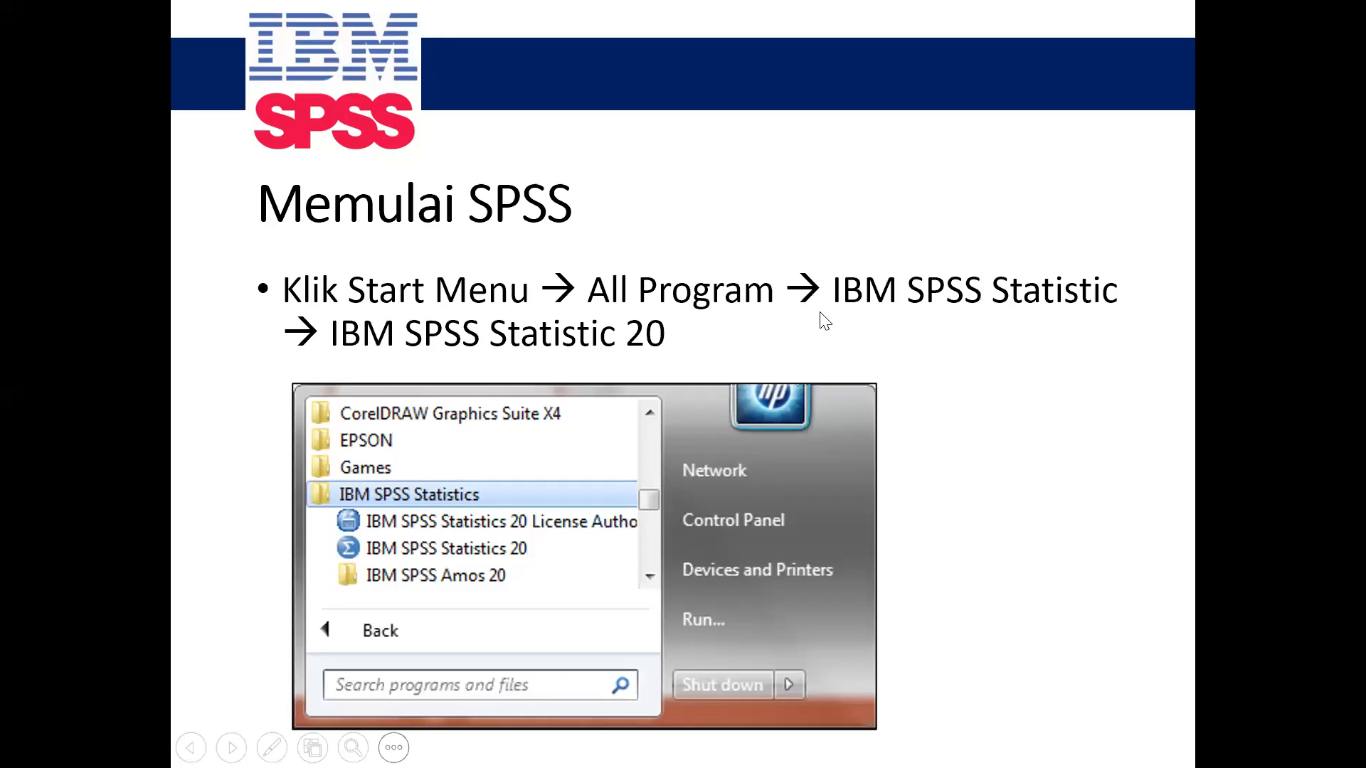
{"action": "key", "text": "super"}
{"action": "scroll", "coordinate": [776, 318], "scroll_direction": "up", "scroll_amount": 1}
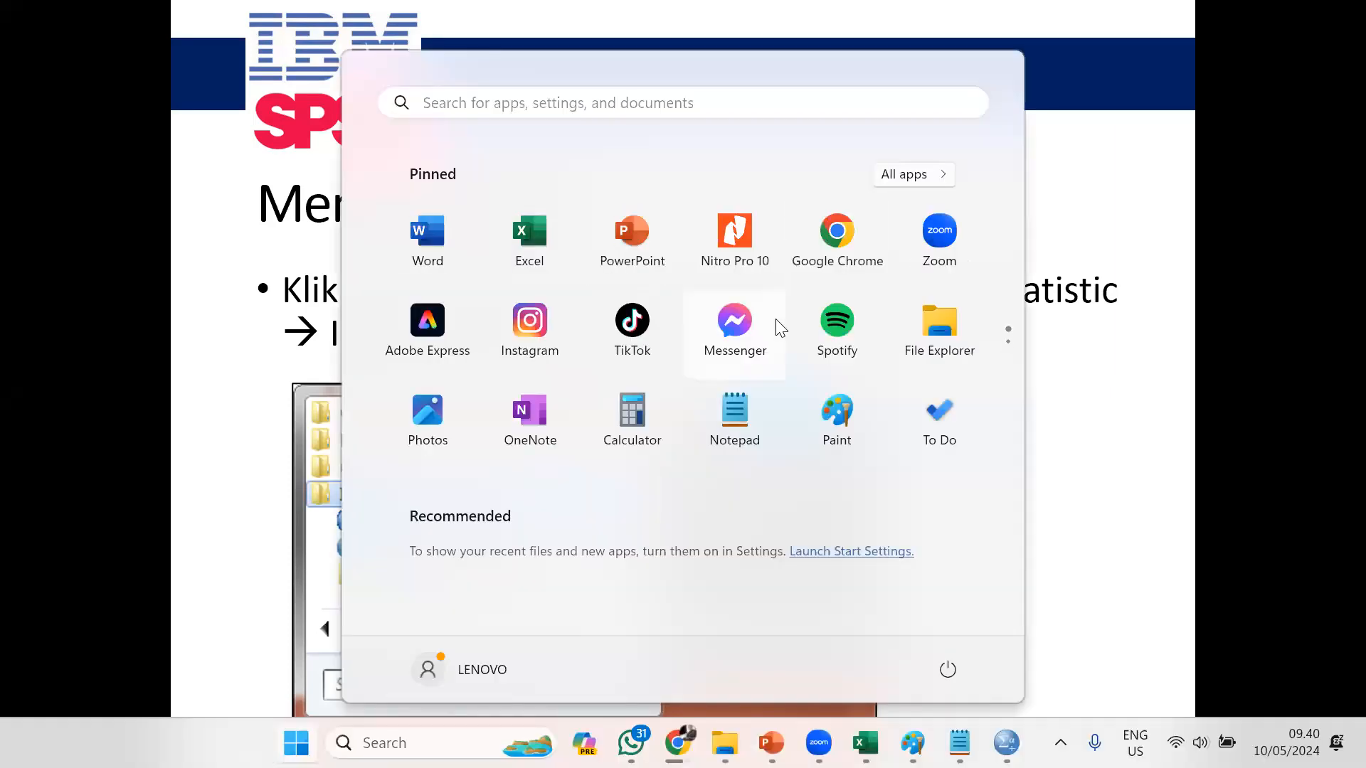
{"action": "key", "text": "super+s"}
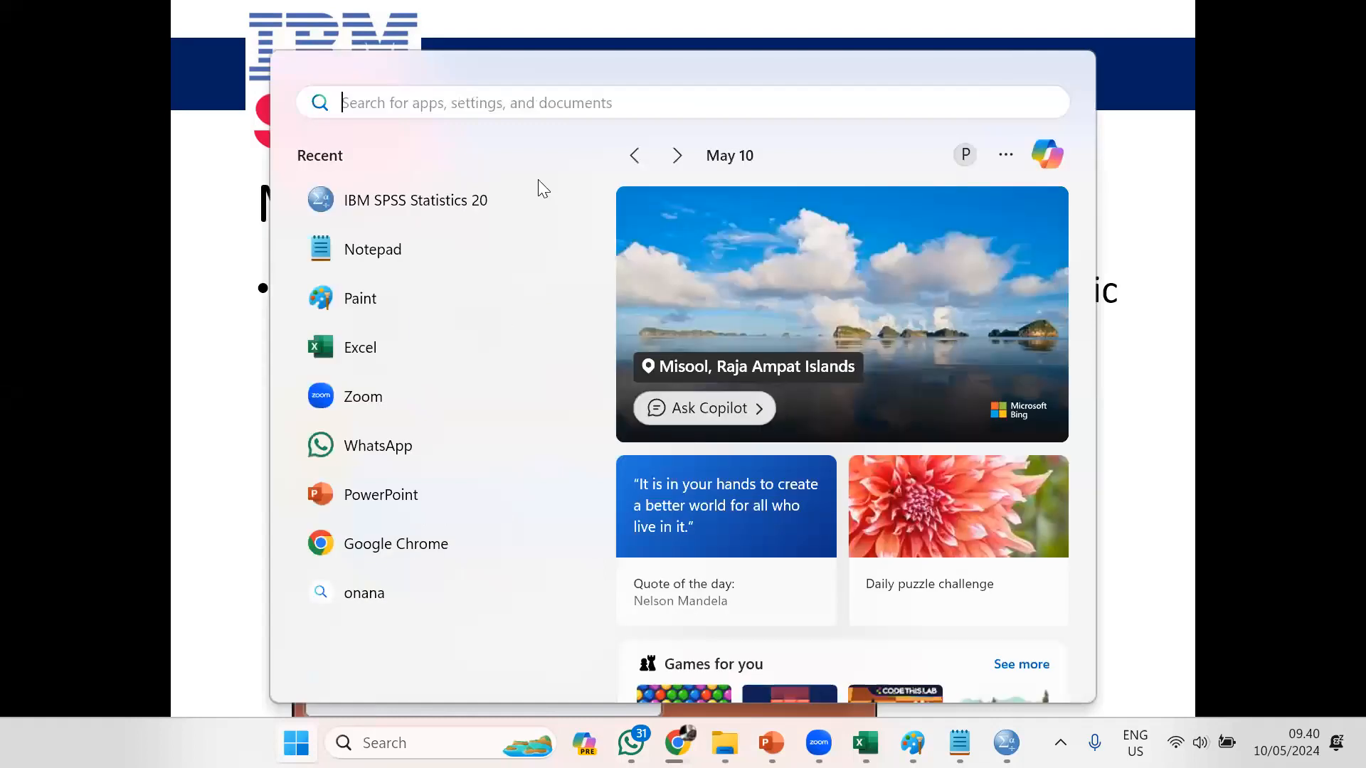
{"action": "type", "text": "spss"}
{"action": "key", "text": "Return"}
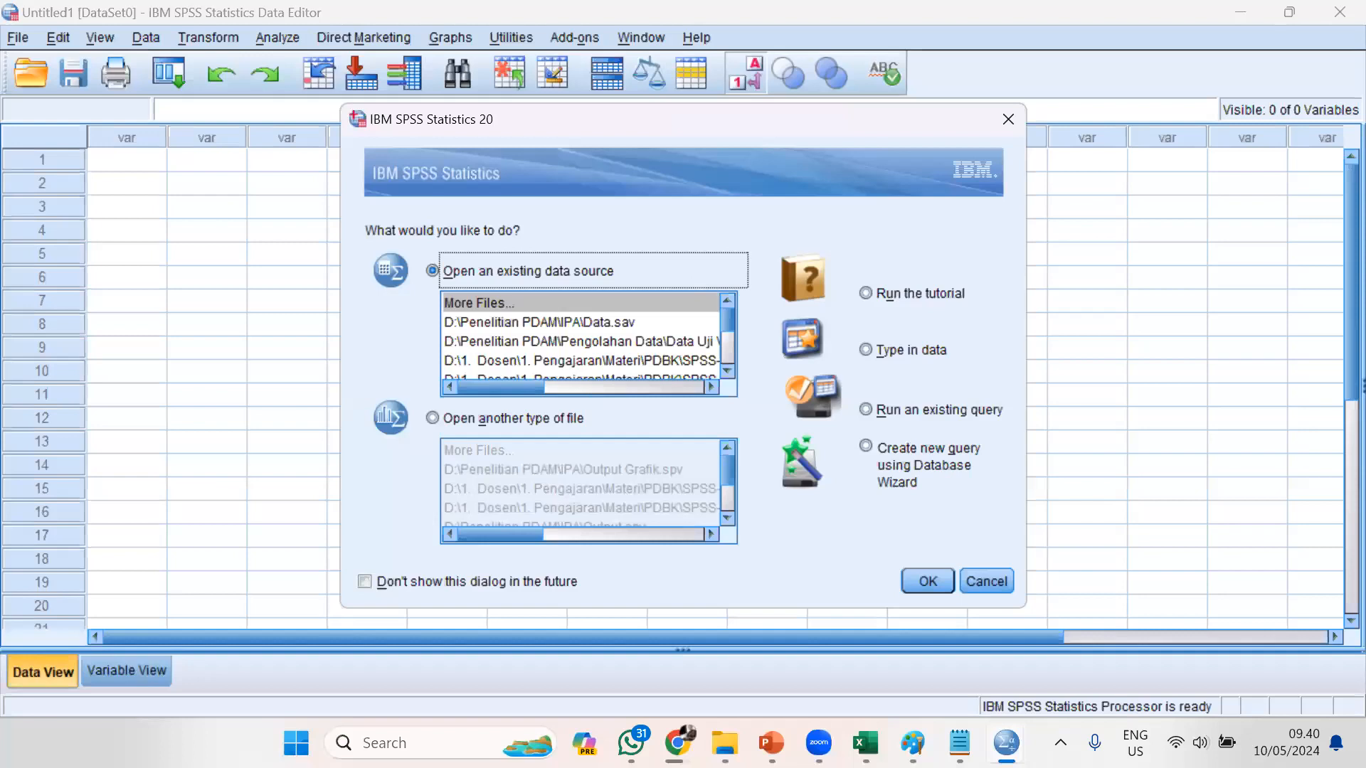
Cancel the SPSS startup dialog to reach the empty Data Editor
{"action": "mouse_move", "coordinate": [771, 742]}
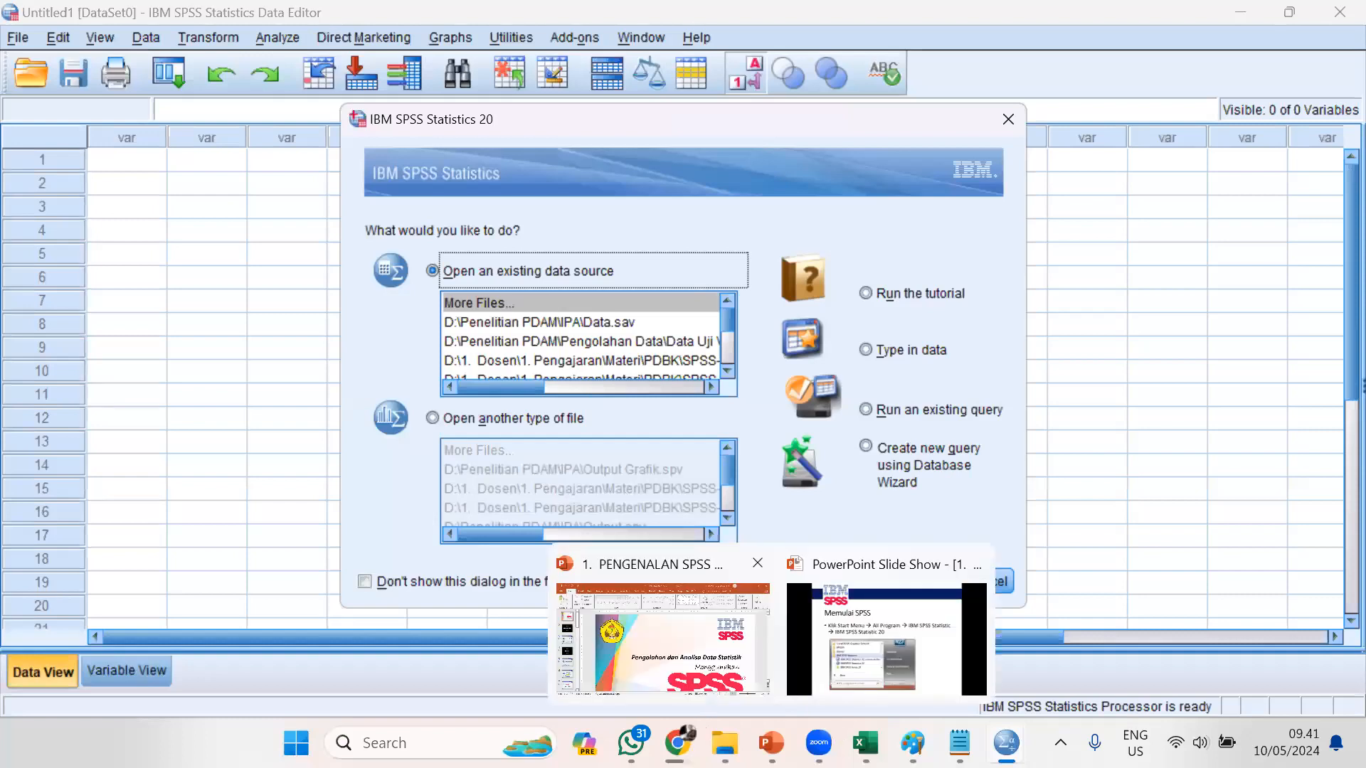
{"action": "mouse_move", "coordinate": [818, 742]}
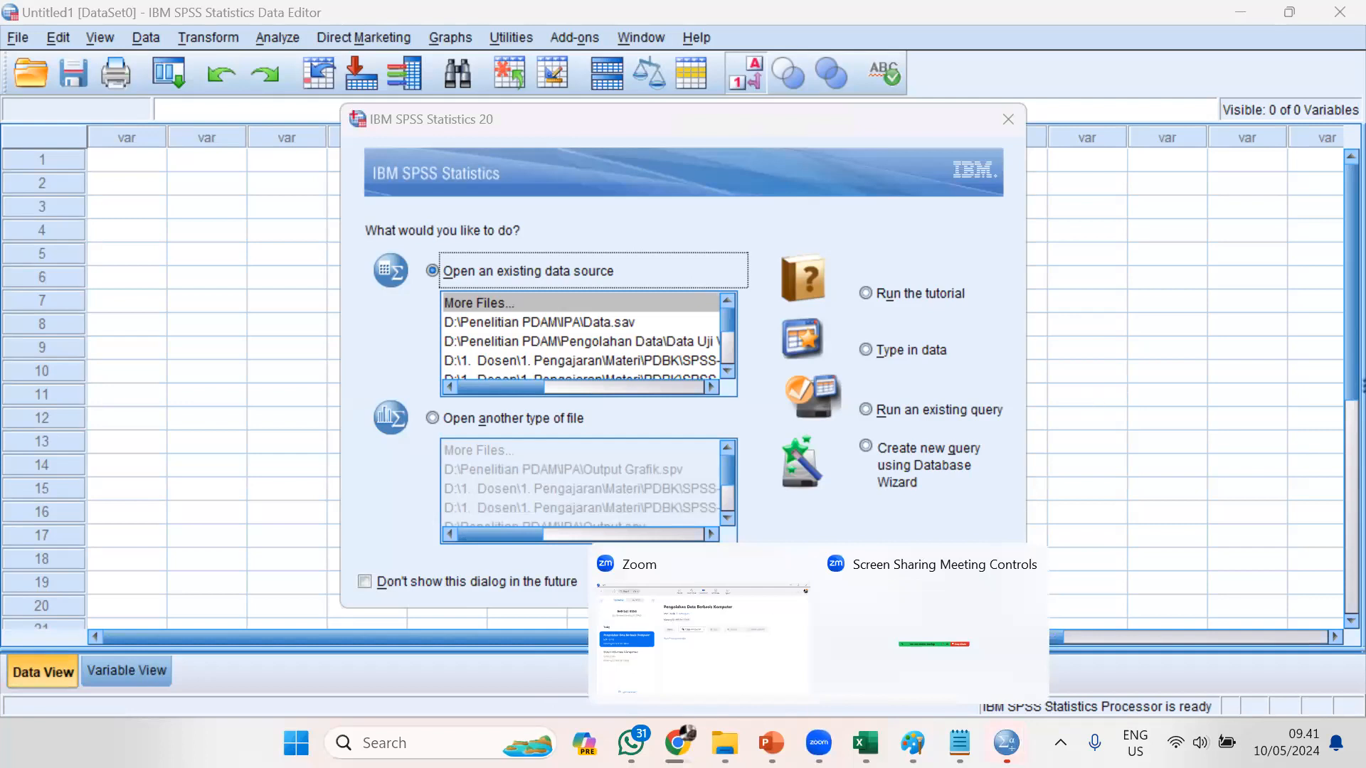
{"action": "left_click", "coordinate": [678, 743]}
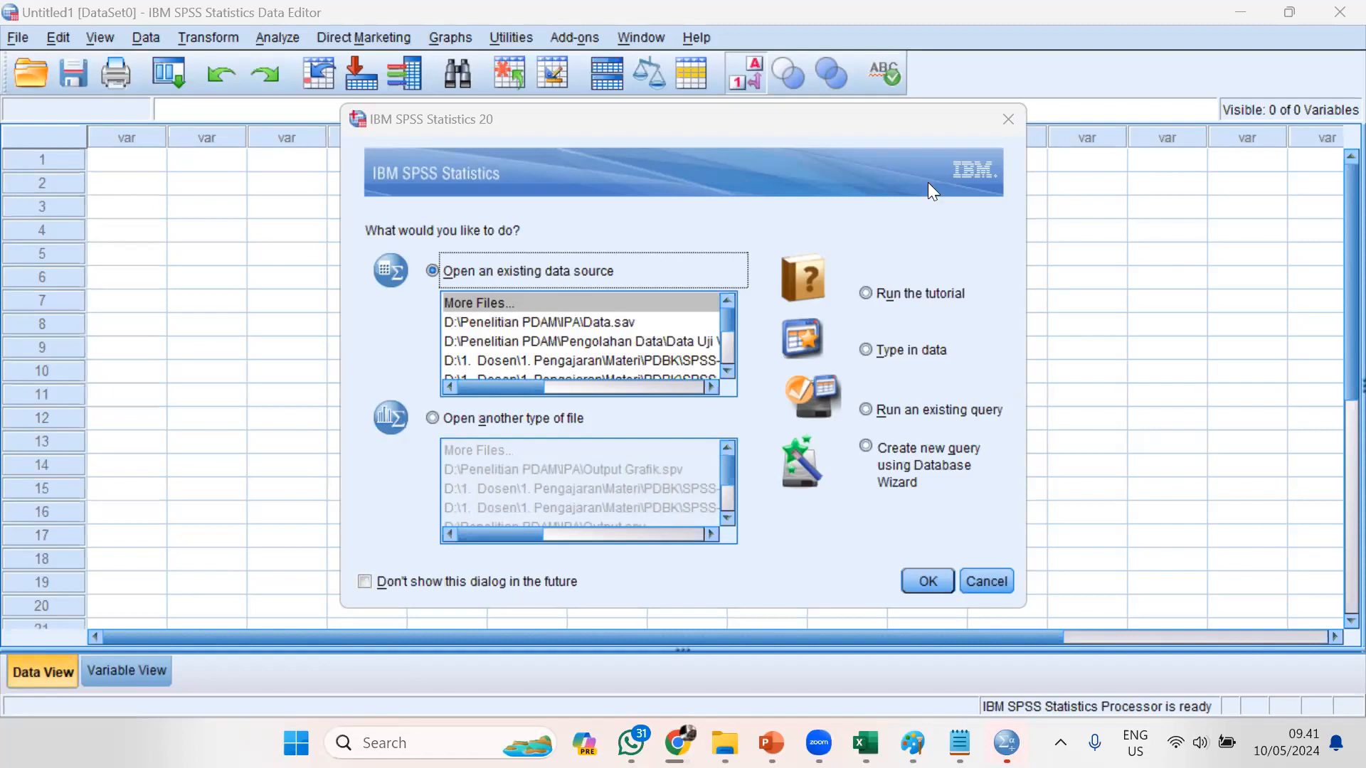
{"action": "left_click", "coordinate": [29, 327]}
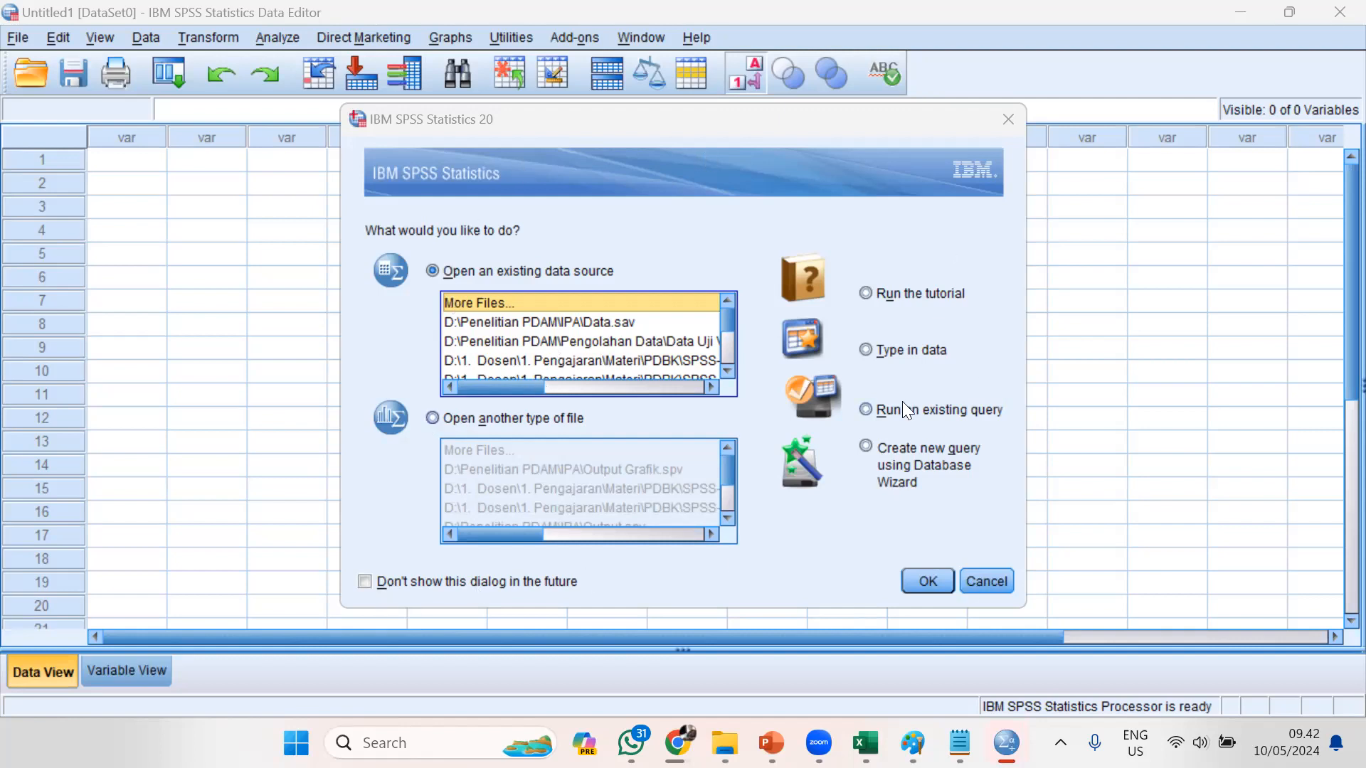
{"action": "left_click", "coordinate": [991, 586]}
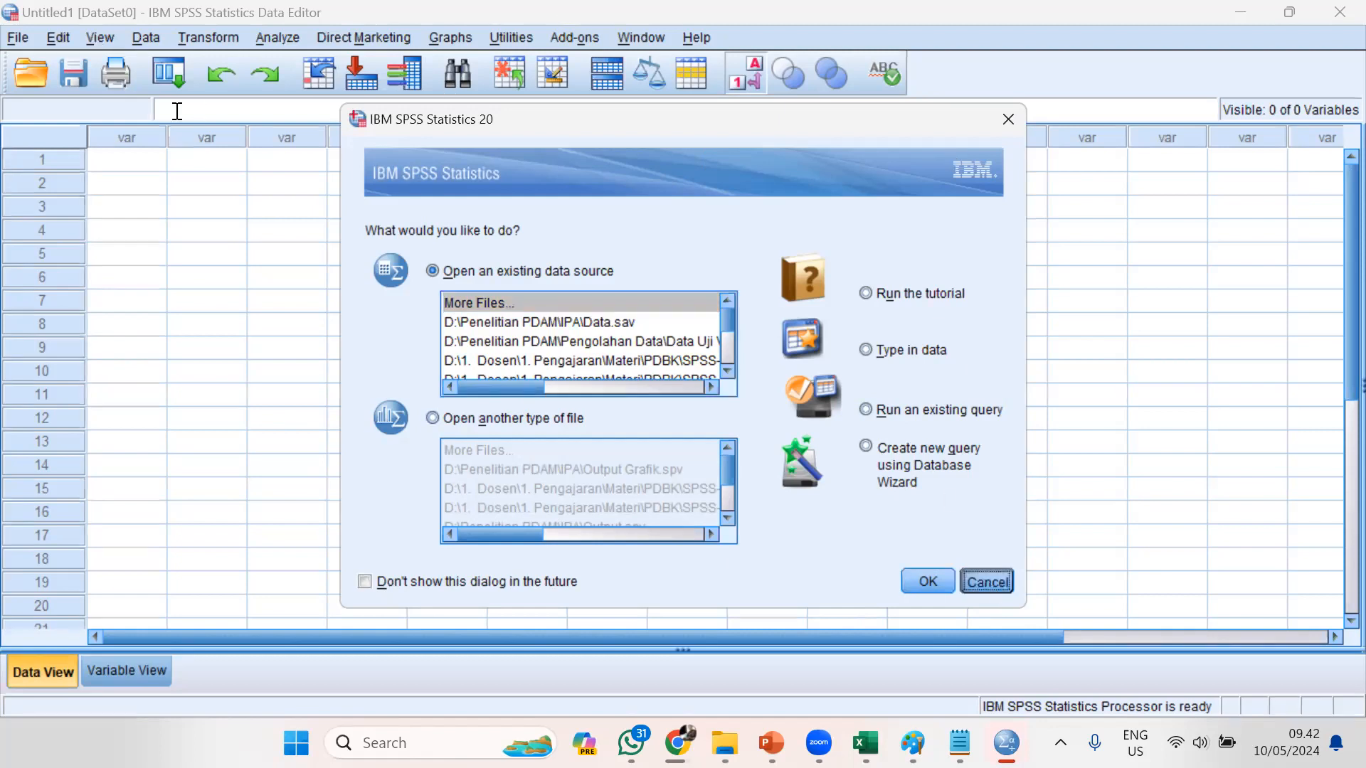
Point out empty cells in the Data View grid and toggle between the Data View and Variable View sheets
{"action": "left_click", "coordinate": [205, 207]}
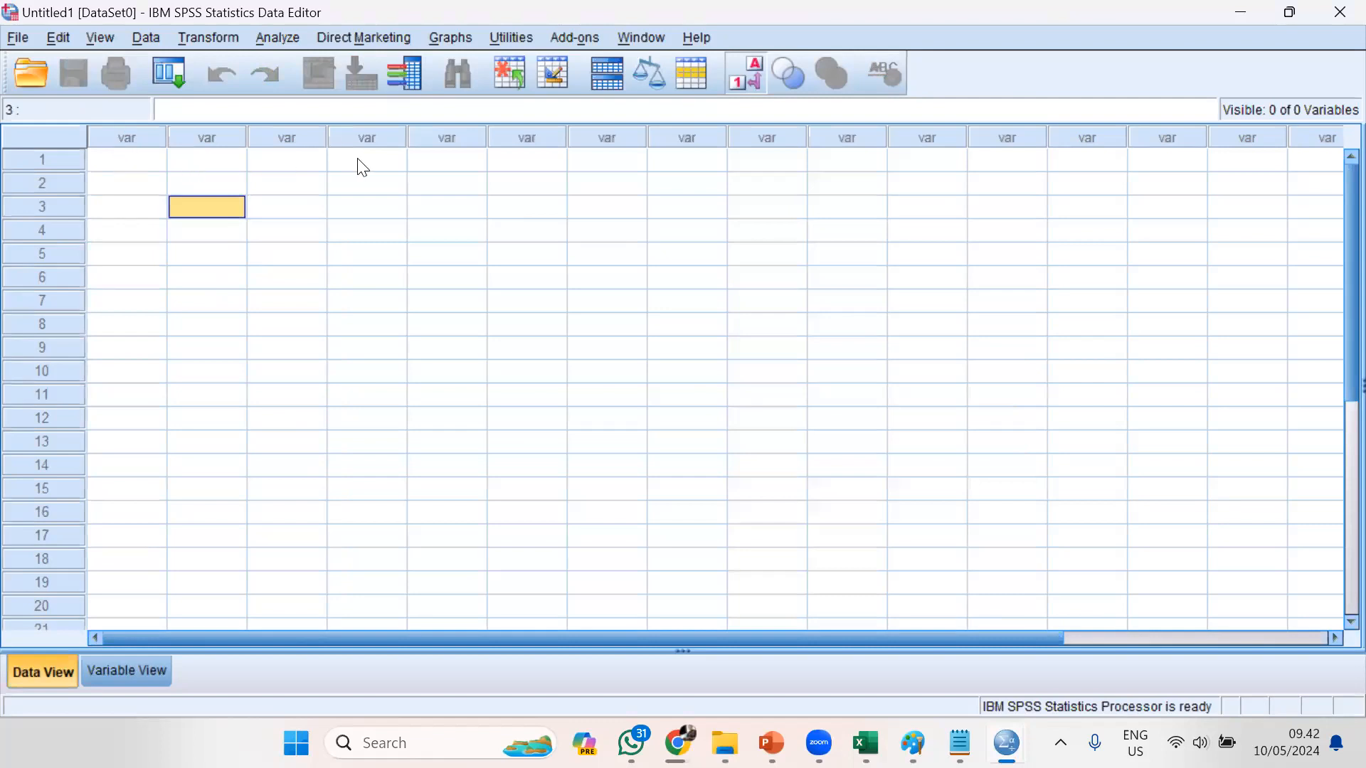
{"action": "left_click", "coordinate": [451, 162]}
{"action": "left_click", "coordinate": [537, 159]}
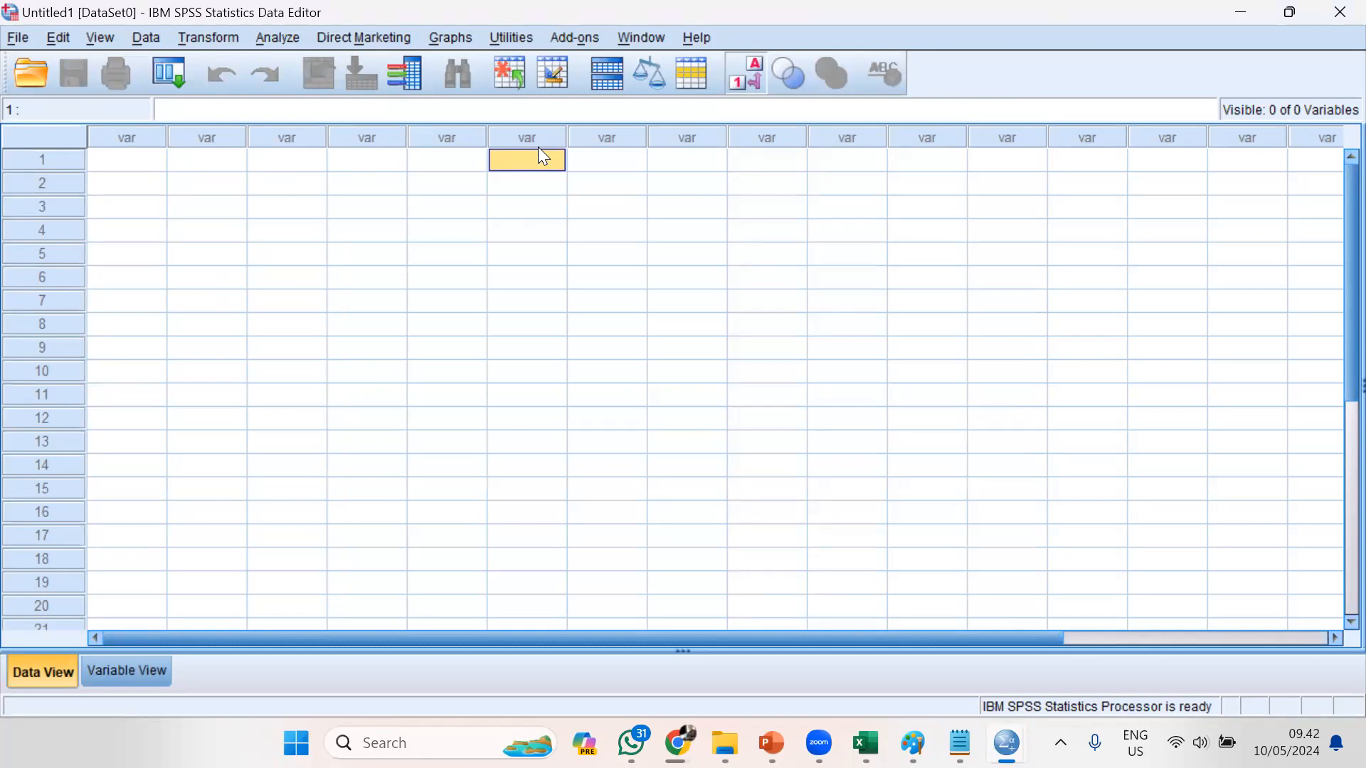
{"action": "left_click", "coordinate": [182, 165]}
{"action": "left_click", "coordinate": [465, 167]}
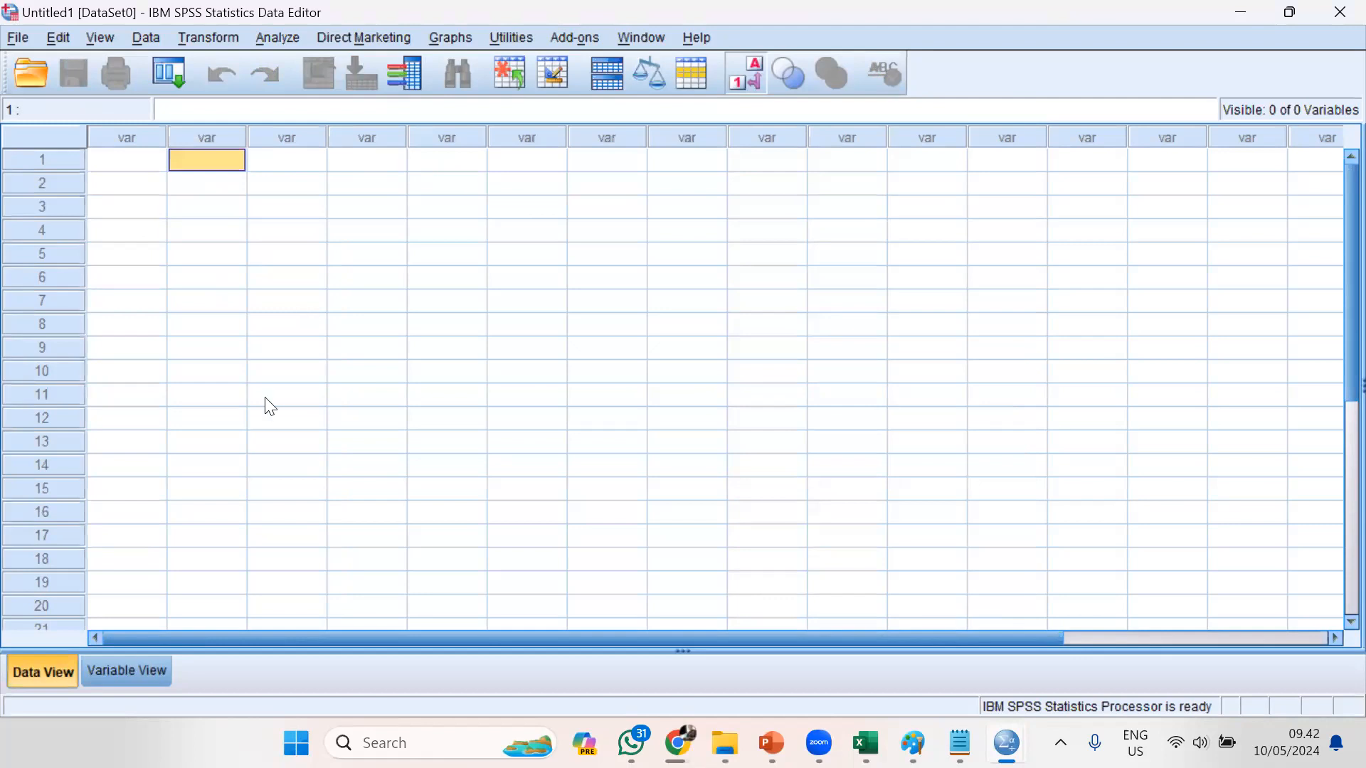
{"action": "left_click", "coordinate": [122, 673]}
{"action": "left_click", "coordinate": [57, 669]}
{"action": "left_click", "coordinate": [90, 676]}
{"action": "left_click", "coordinate": [15, 673]}
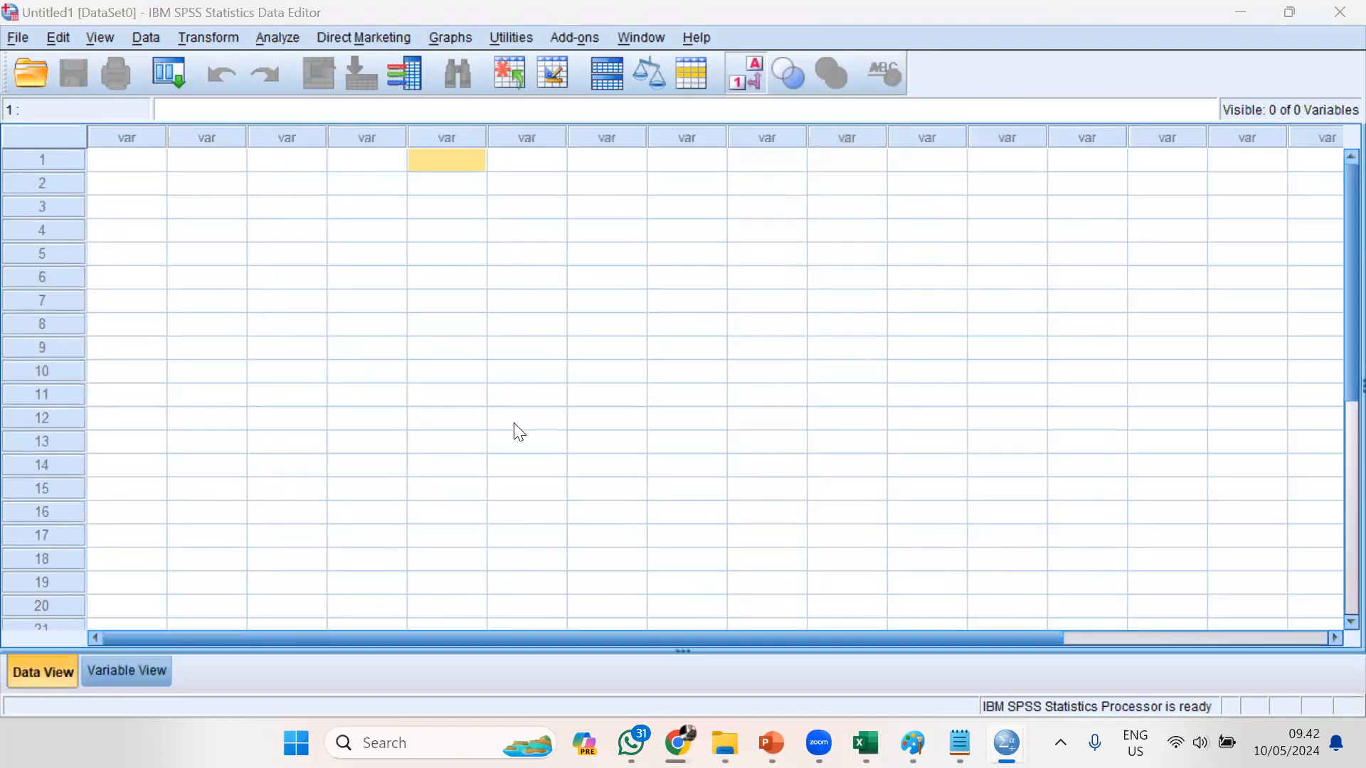
Switch to the PowerPoint slide show and advance to the "1. Sheet Data View" slide
{"action": "mouse_move", "coordinate": [772, 743]}
{"action": "left_click", "coordinate": [850, 672]}
{"action": "key", "text": "Right"}
{"action": "key", "text": "Right"}
{"action": "key", "text": "Right"}
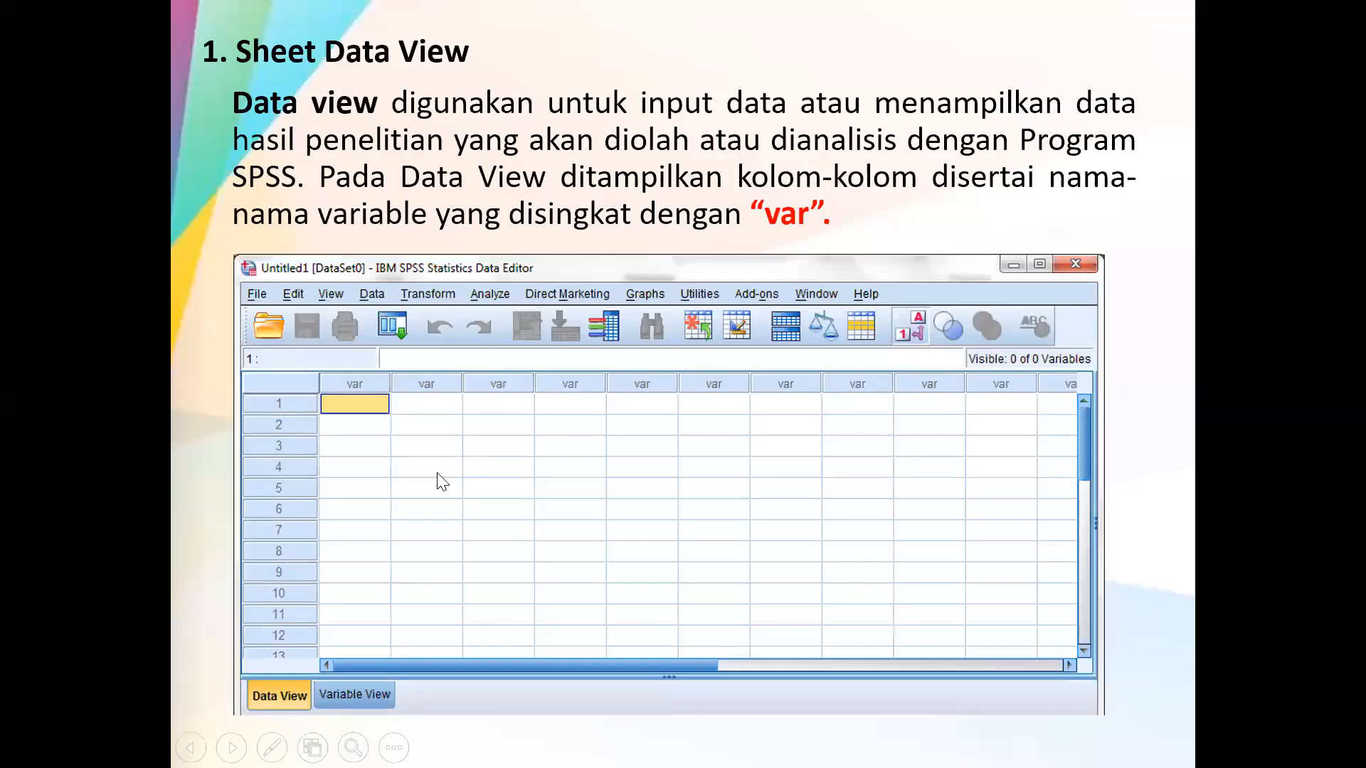
Switch to the SPSS Data Editor to show its Data View sheet, and return to the PowerPoint slide show
{"action": "key", "text": "alt+Tab"}
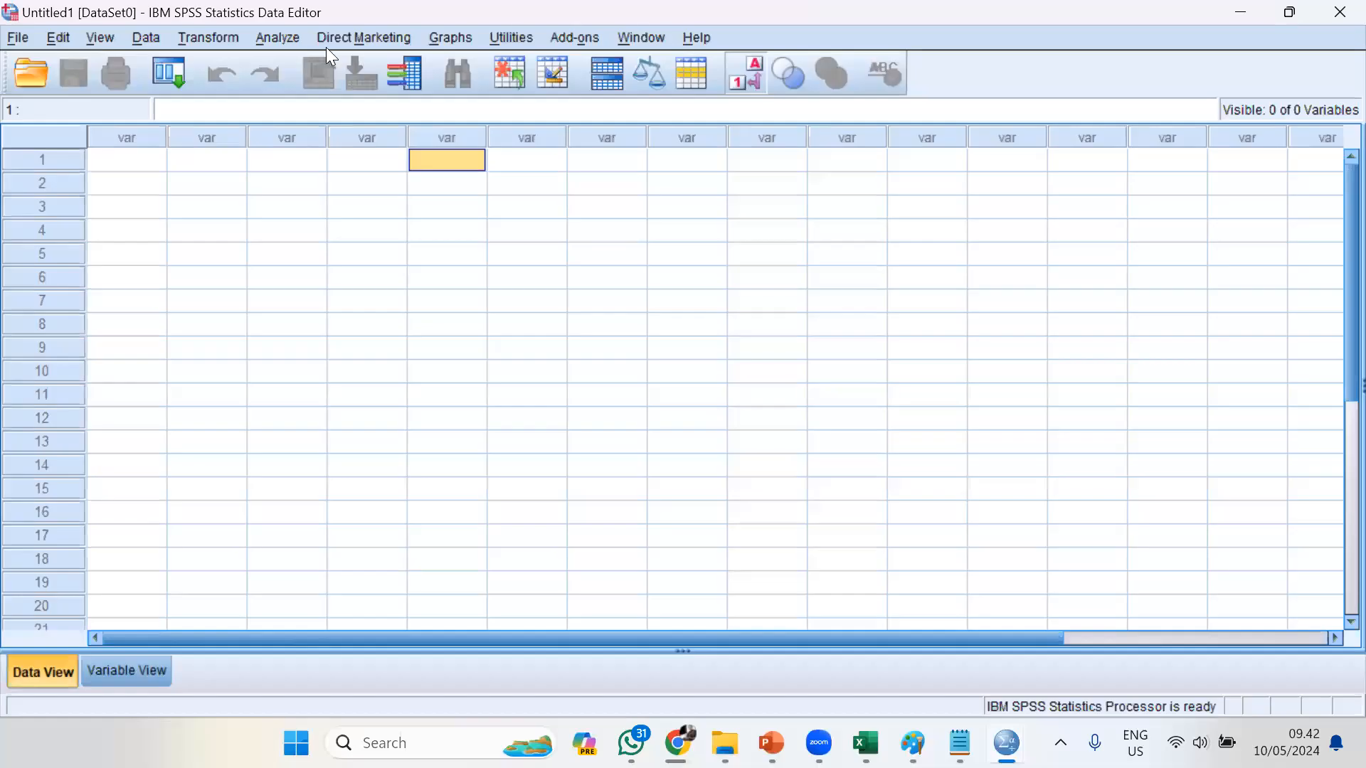
{"action": "left_click", "coordinate": [44, 670]}
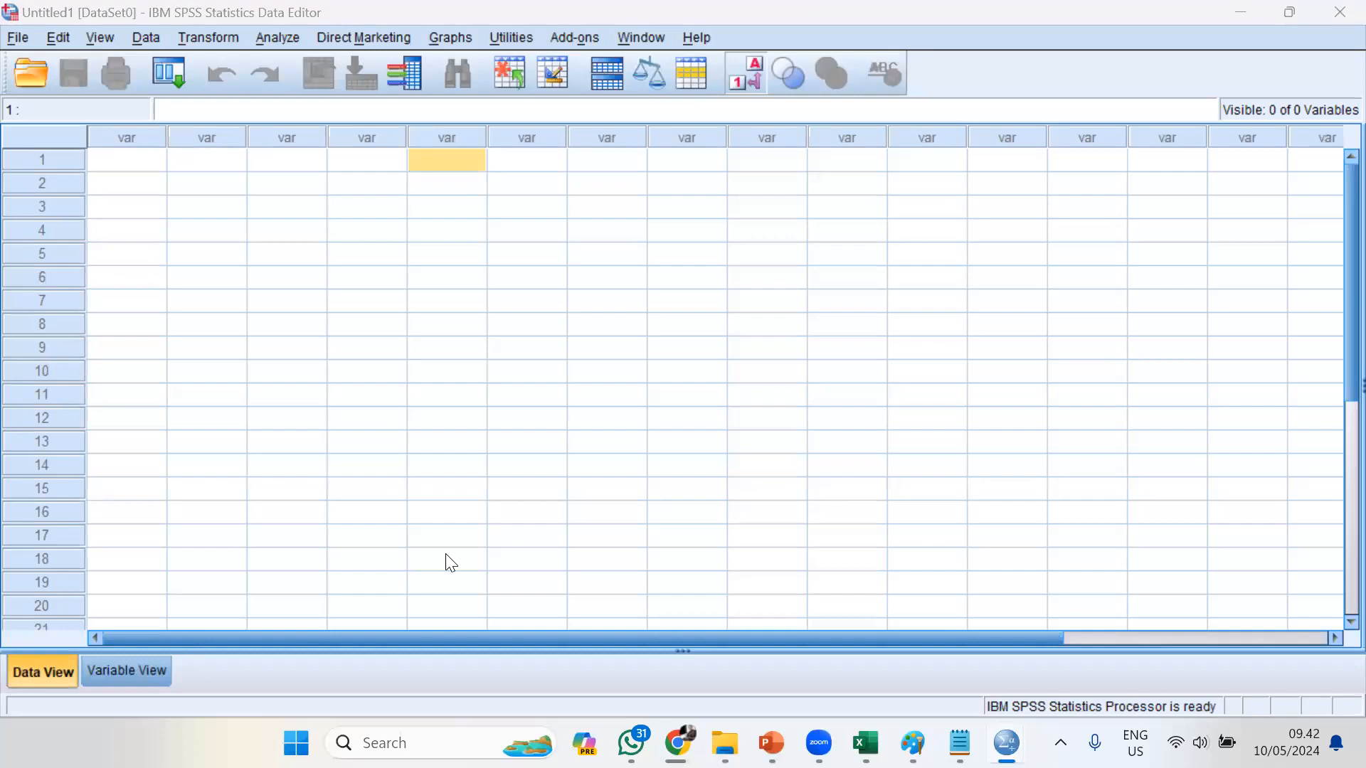
{"action": "key", "text": "alt+Tab"}
{"action": "key", "text": "alt+Tab"}
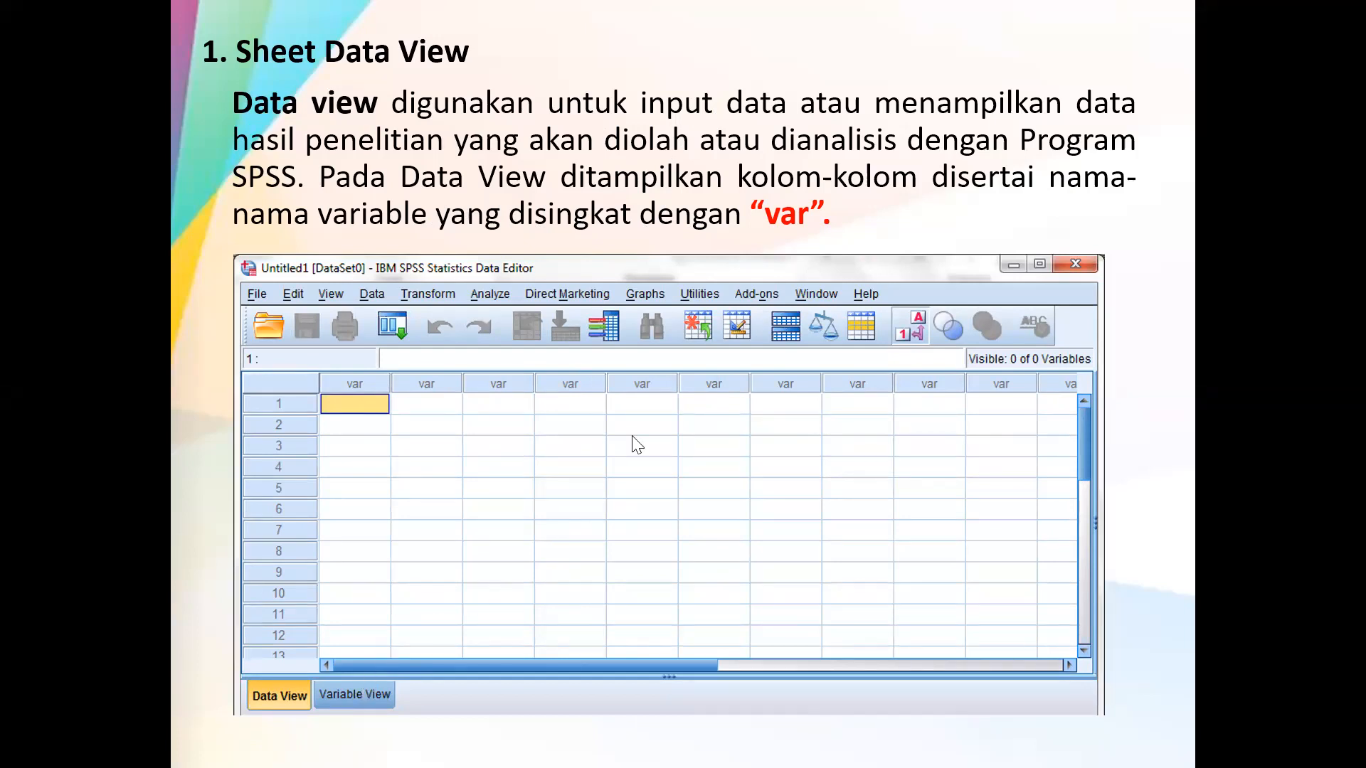
Reveal the variable definition text on the slide and proceed to the "2. Sheet Variabel View" slide
{"action": "left_click", "coordinate": [558, 430]}
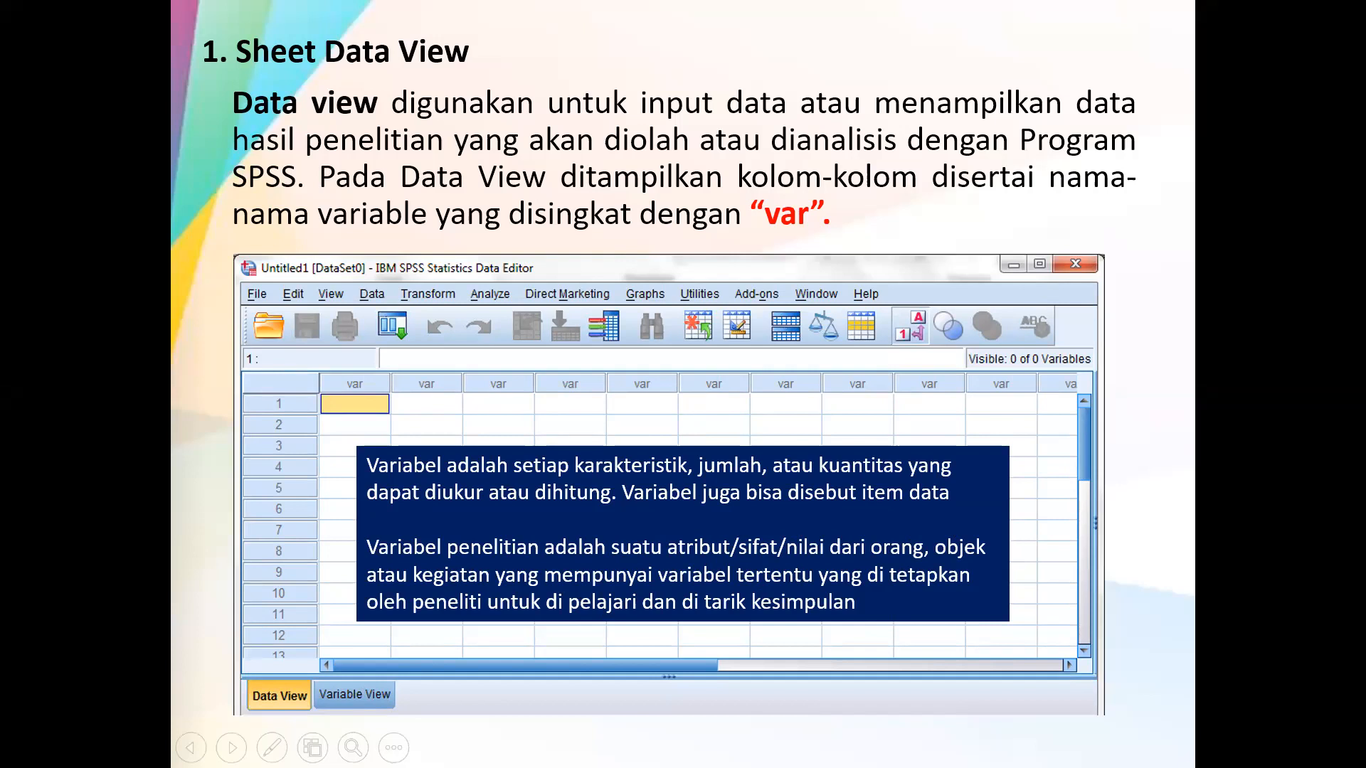
{"action": "left_click", "coordinate": [622, 369]}
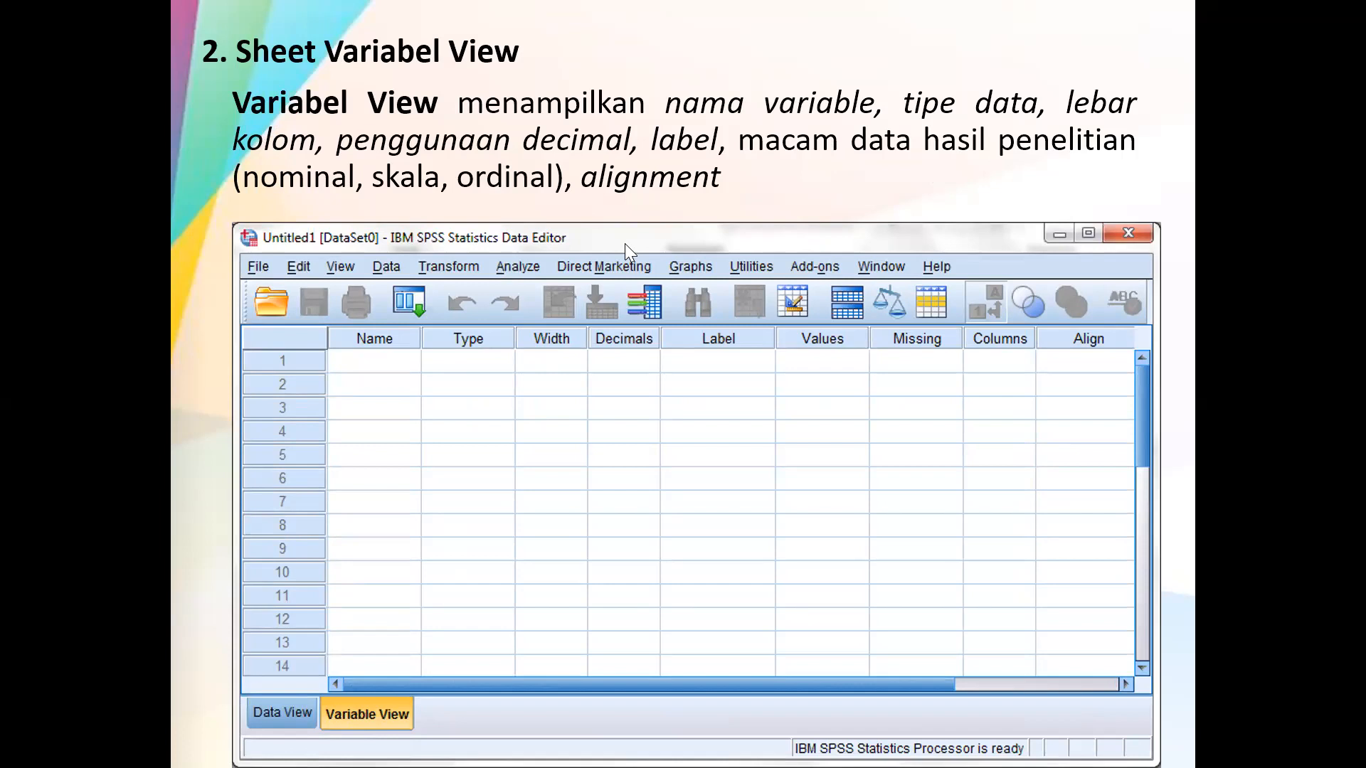
{"action": "left_click", "coordinate": [606, 432]}
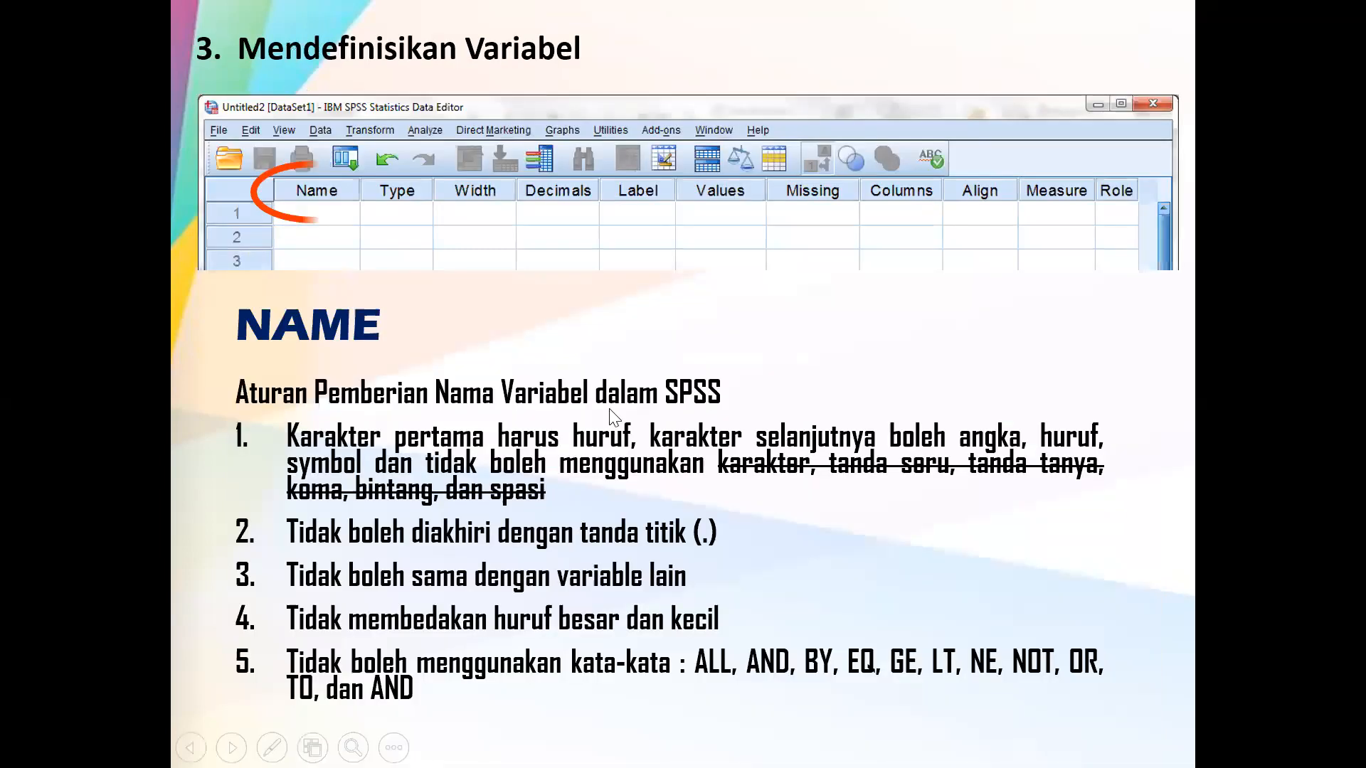
{"action": "key", "text": "Left"}
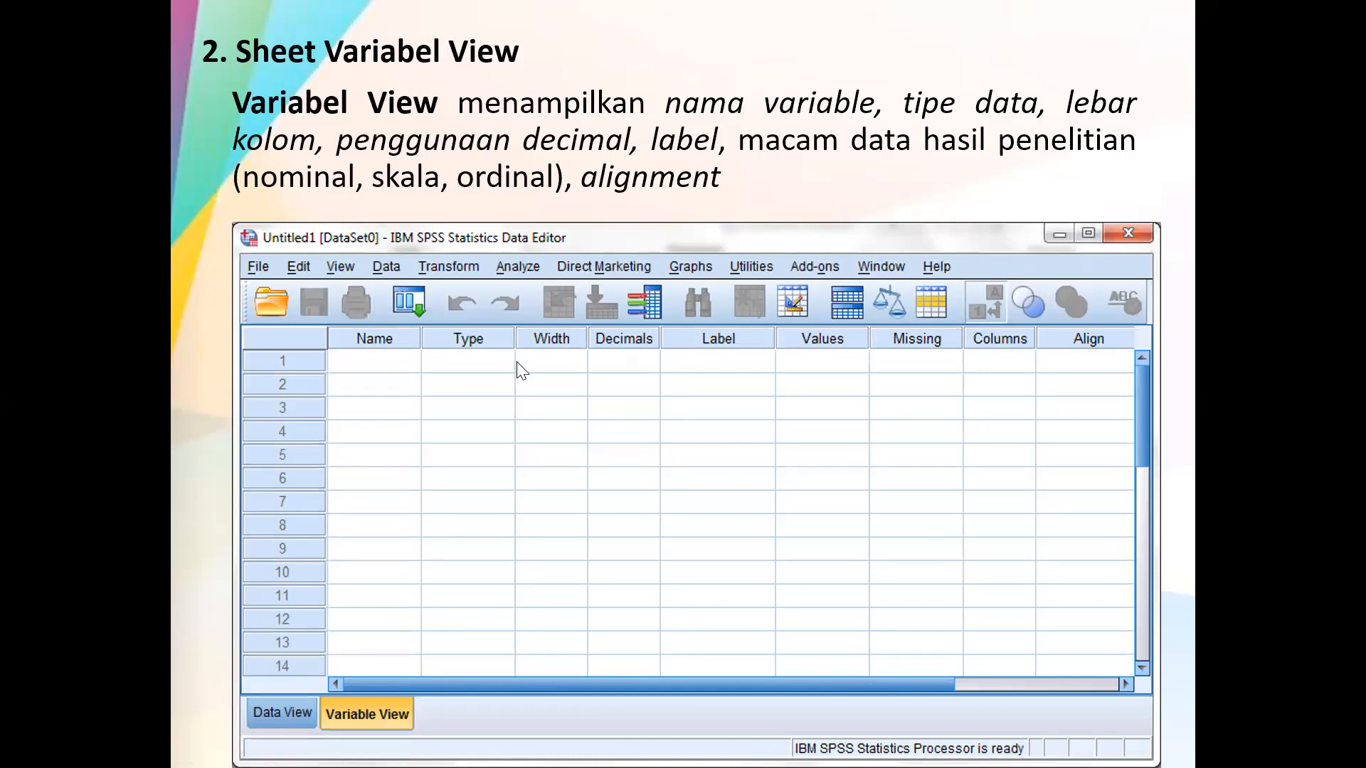
Switch to the SPSS Data Editor and point out the first-row cells under the leading "var" columns
{"action": "key", "text": "alt+Tab"}
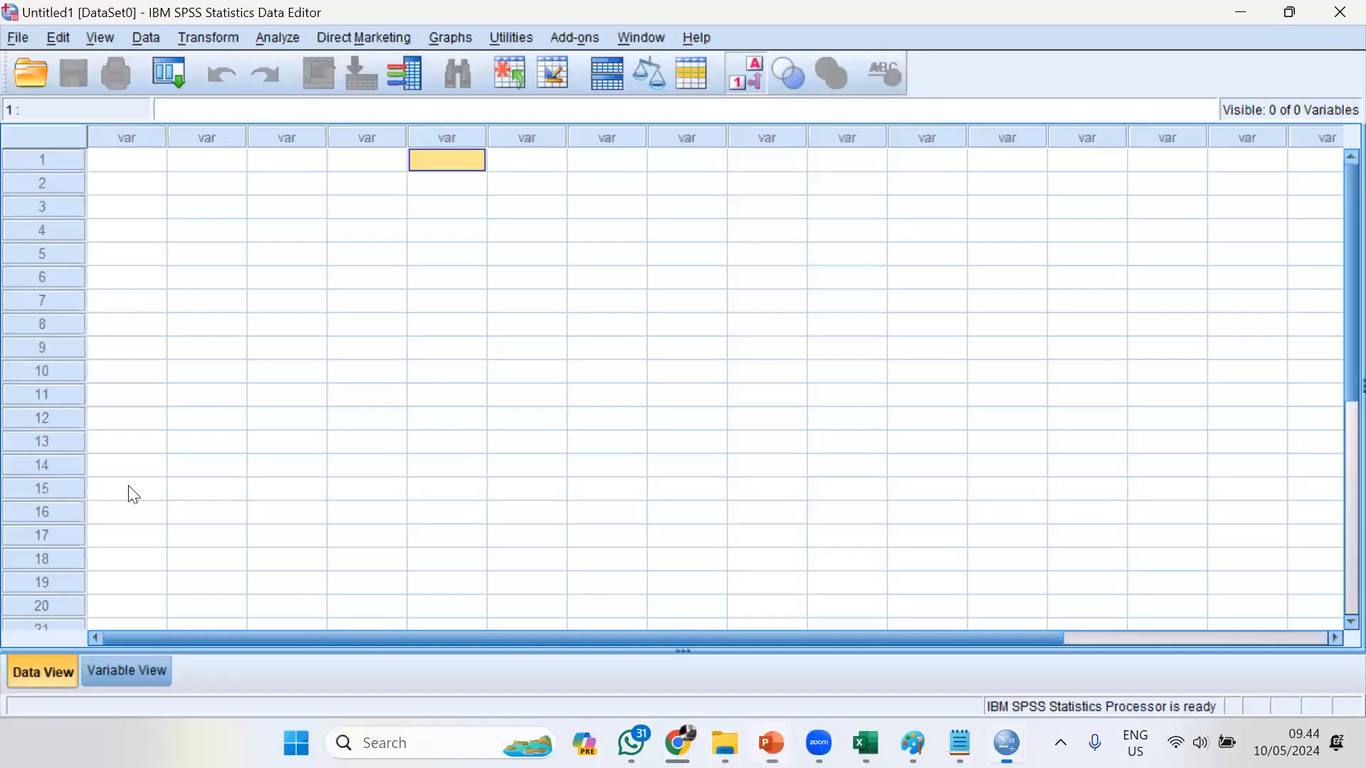
{"action": "left_click", "coordinate": [152, 162]}
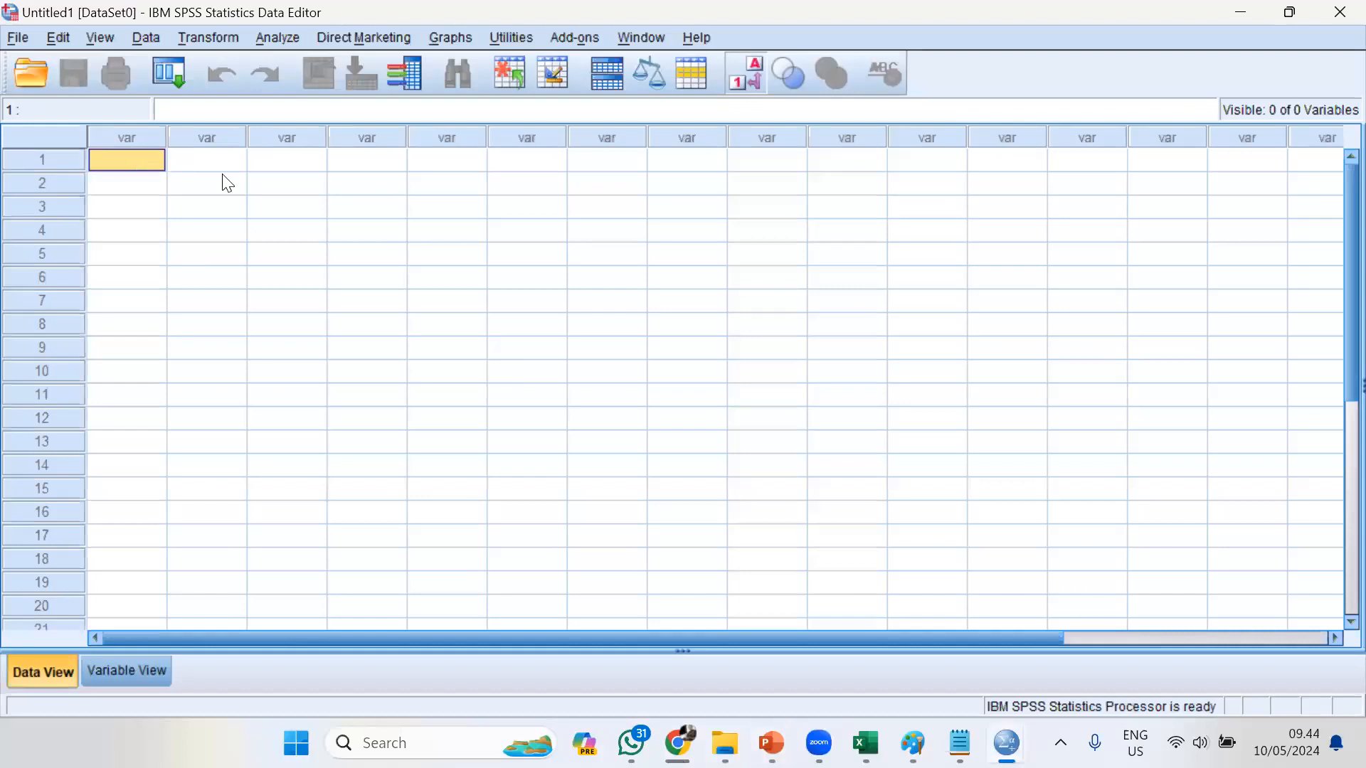
{"action": "left_click", "coordinate": [290, 164]}
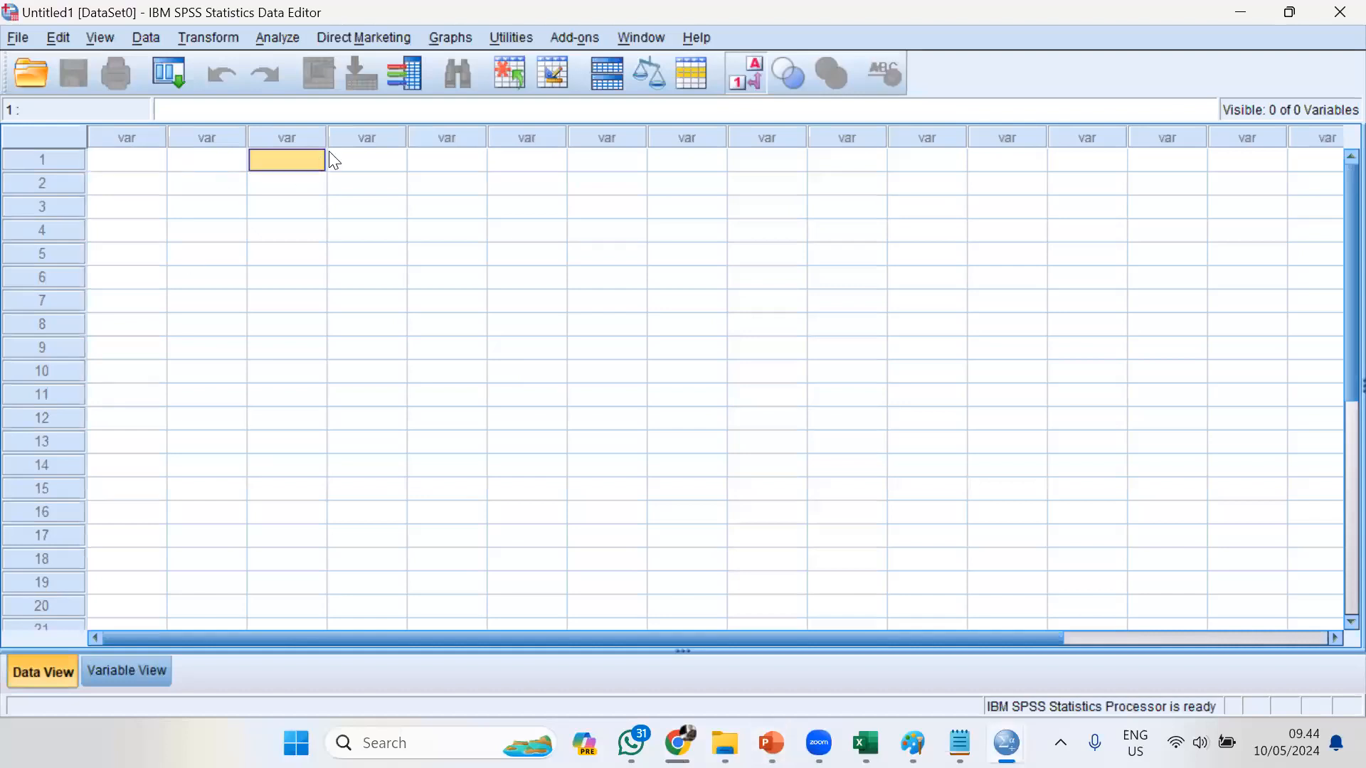
{"action": "left_click", "coordinate": [202, 175]}
{"action": "left_click", "coordinate": [158, 160]}
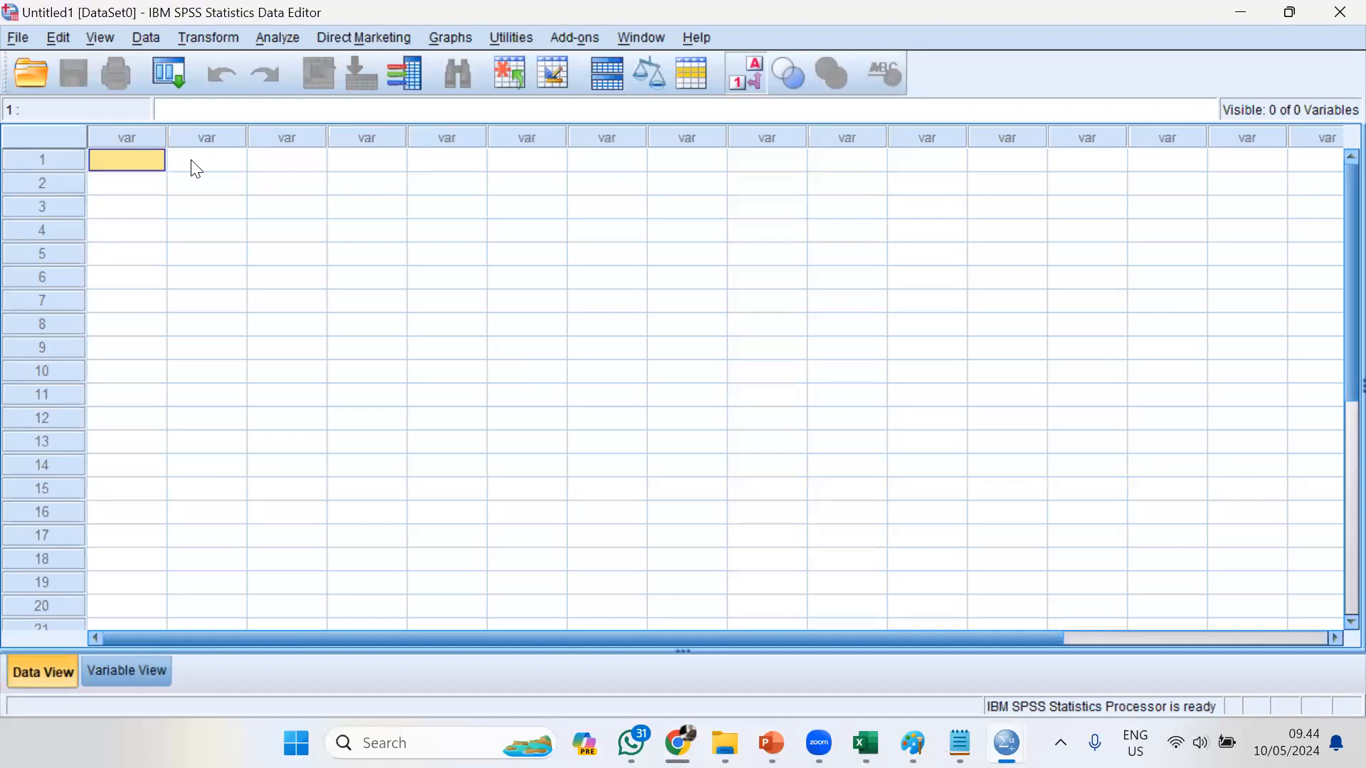
{"action": "left_click", "coordinate": [190, 164]}
{"action": "left_click", "coordinate": [329, 168]}
{"action": "left_click", "coordinate": [151, 160]}
Open the Variable View sheet and select the Name cell of row 1
{"action": "left_click", "coordinate": [119, 670]}
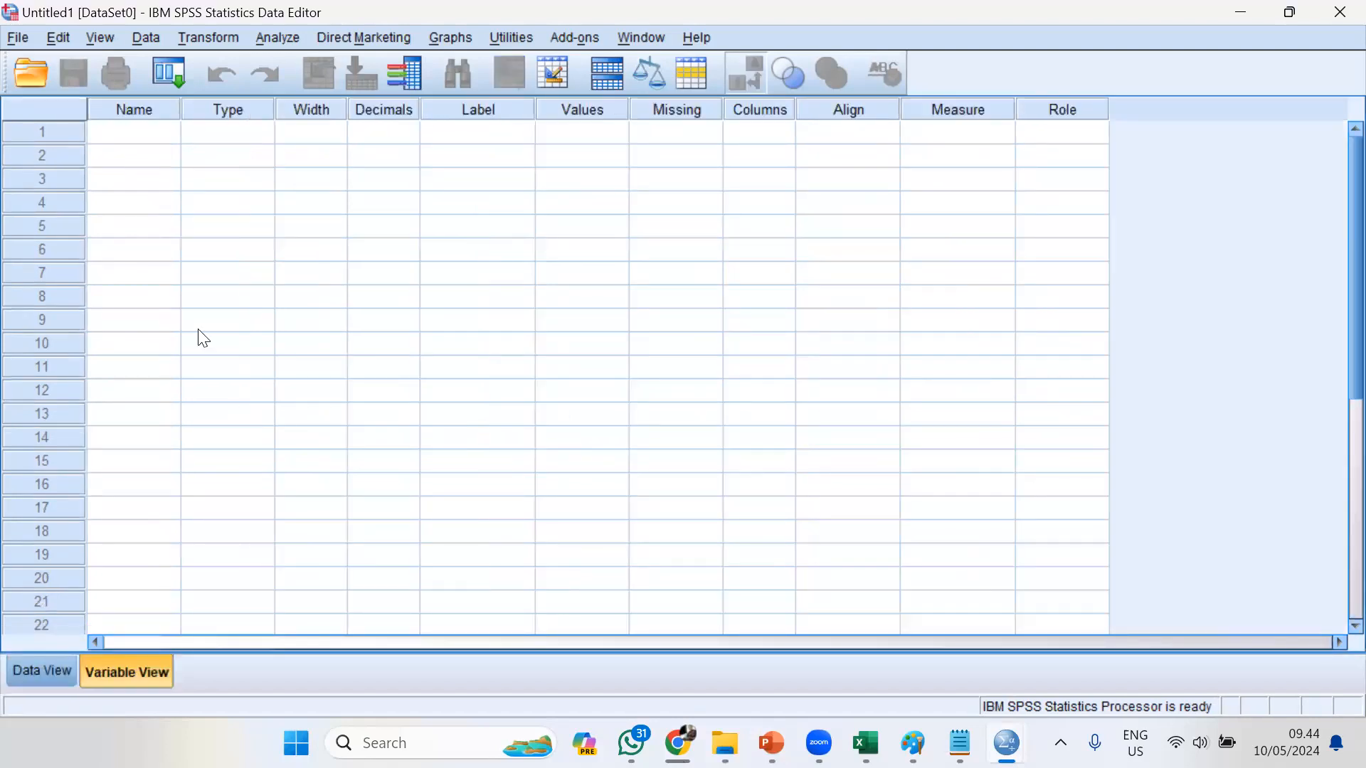
{"action": "left_click", "coordinate": [146, 139]}
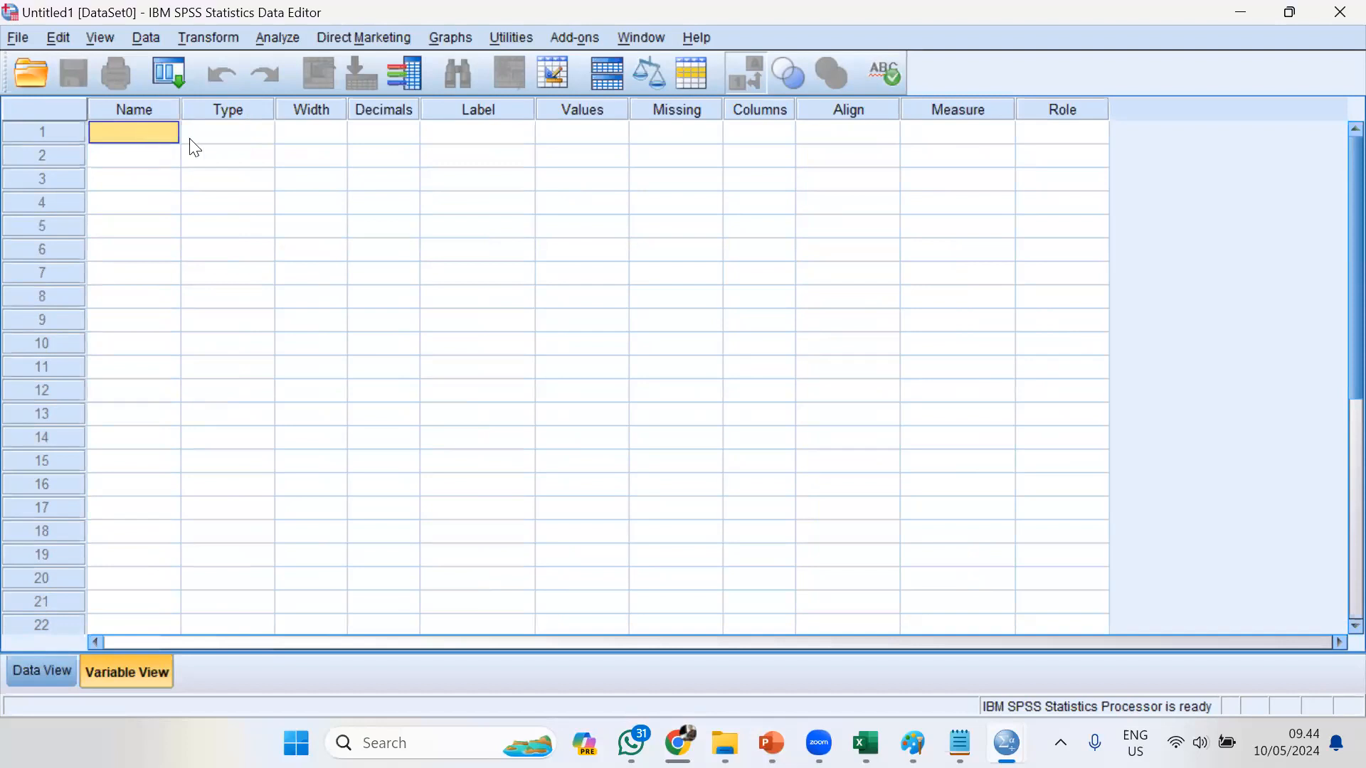
{"action": "left_click", "coordinate": [235, 130]}
{"action": "left_click", "coordinate": [129, 134]}
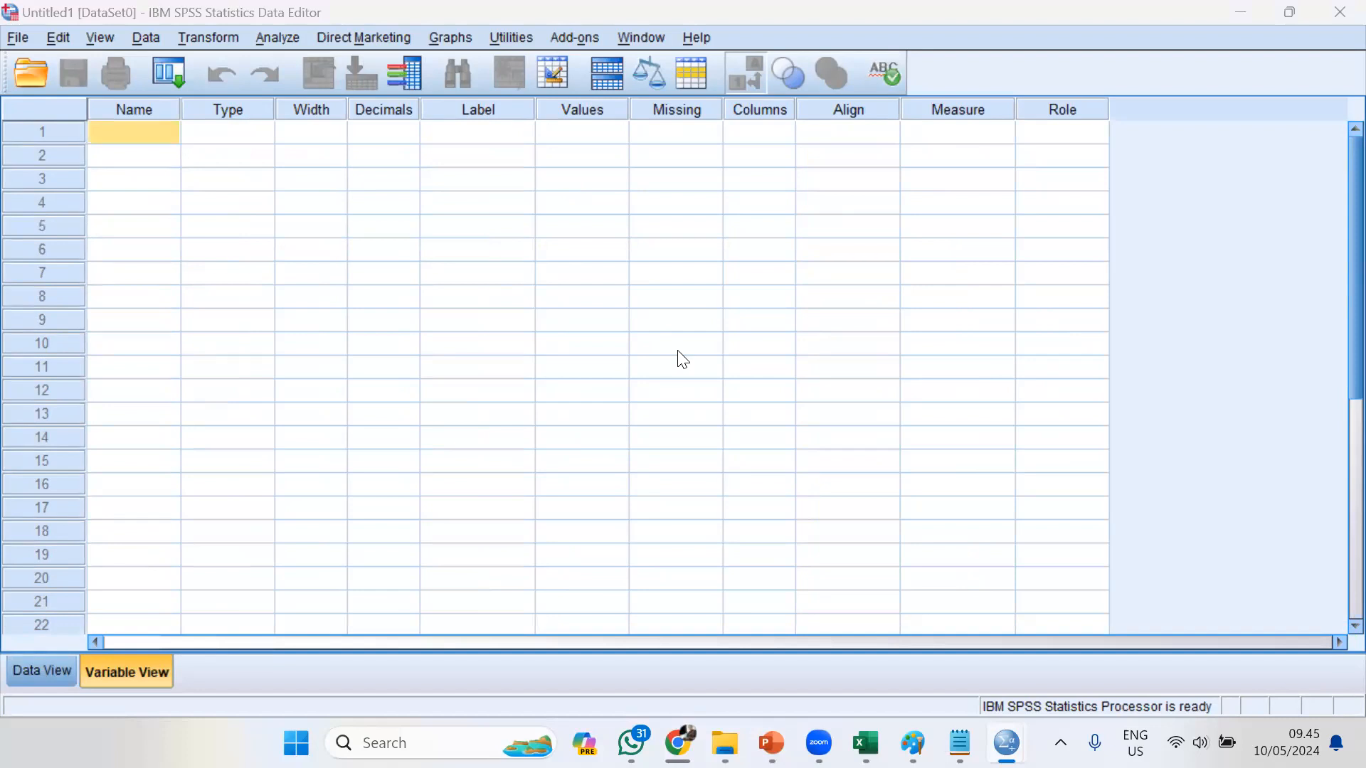
Return to the PowerPoint slide show and present the variable naming rules on the "3. Mendefinisikan Variabel" slide
{"action": "key", "text": "alt+Tab"}
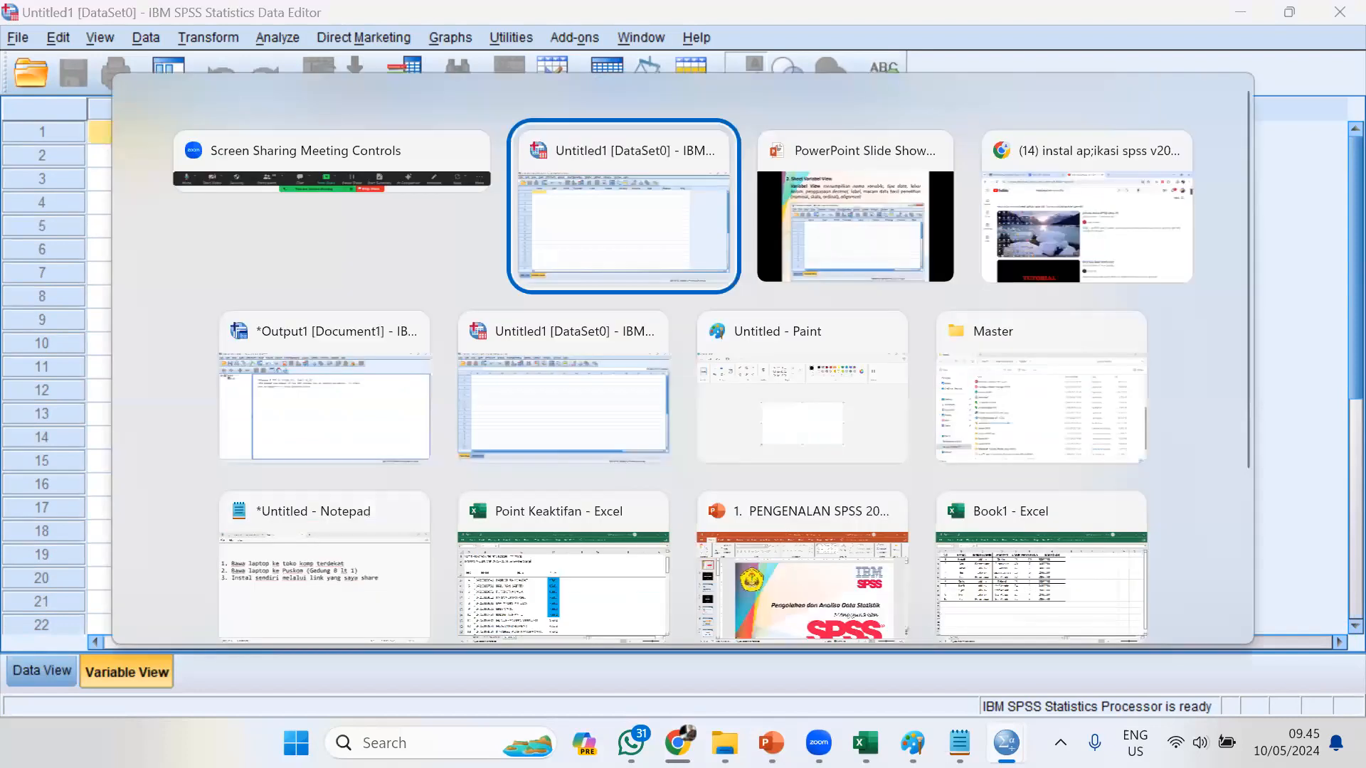
{"action": "key", "text": "alt+Tab"}
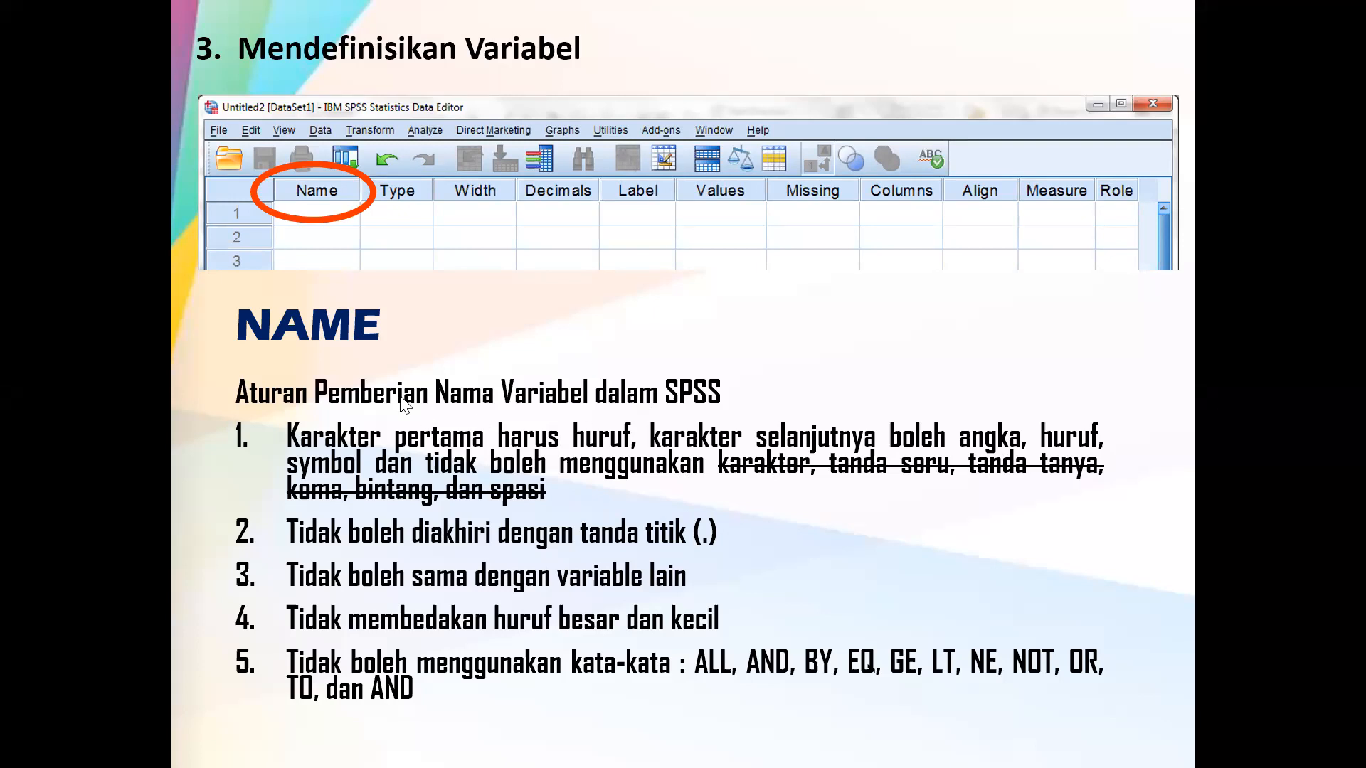
Switch back to the SPSS Variable View and name the first variable "nama"
{"action": "key", "text": "alt+Tab"}
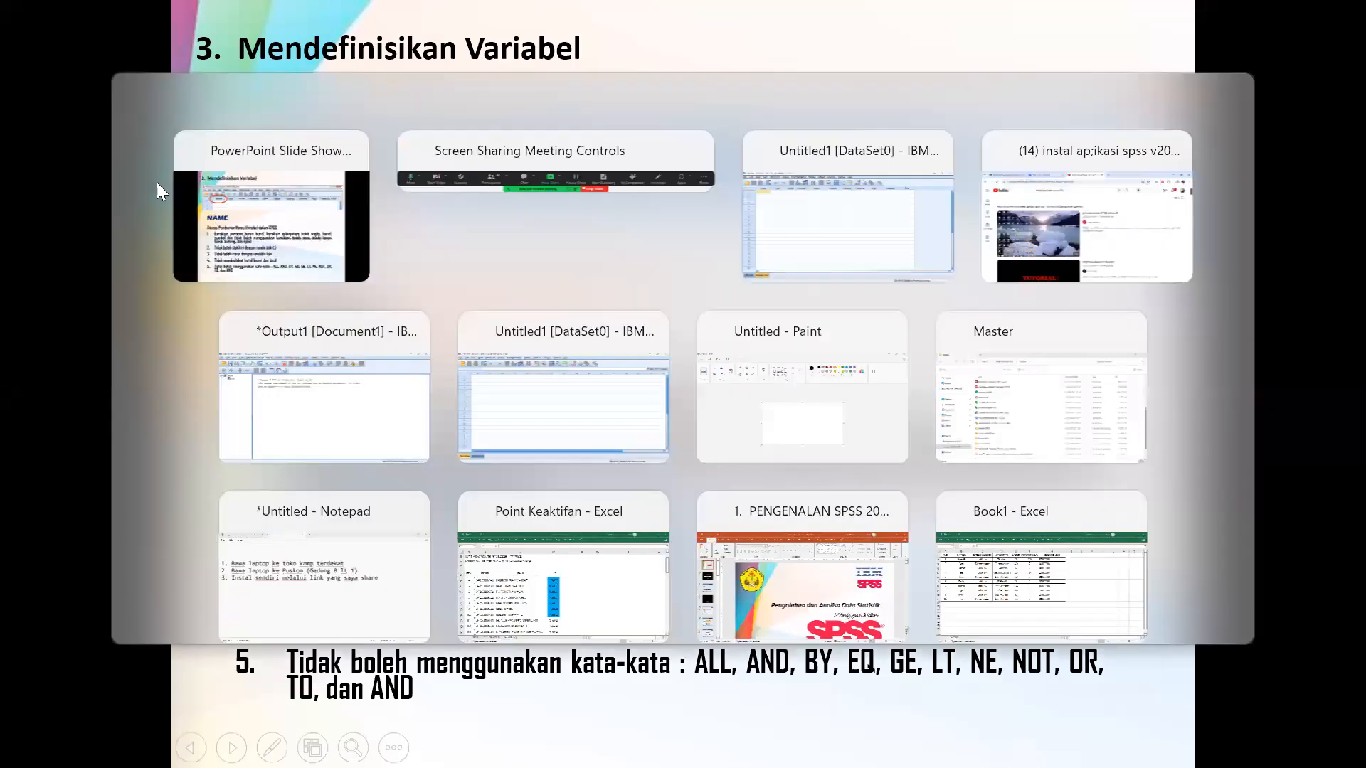
{"action": "key", "text": "alt+Tab"}
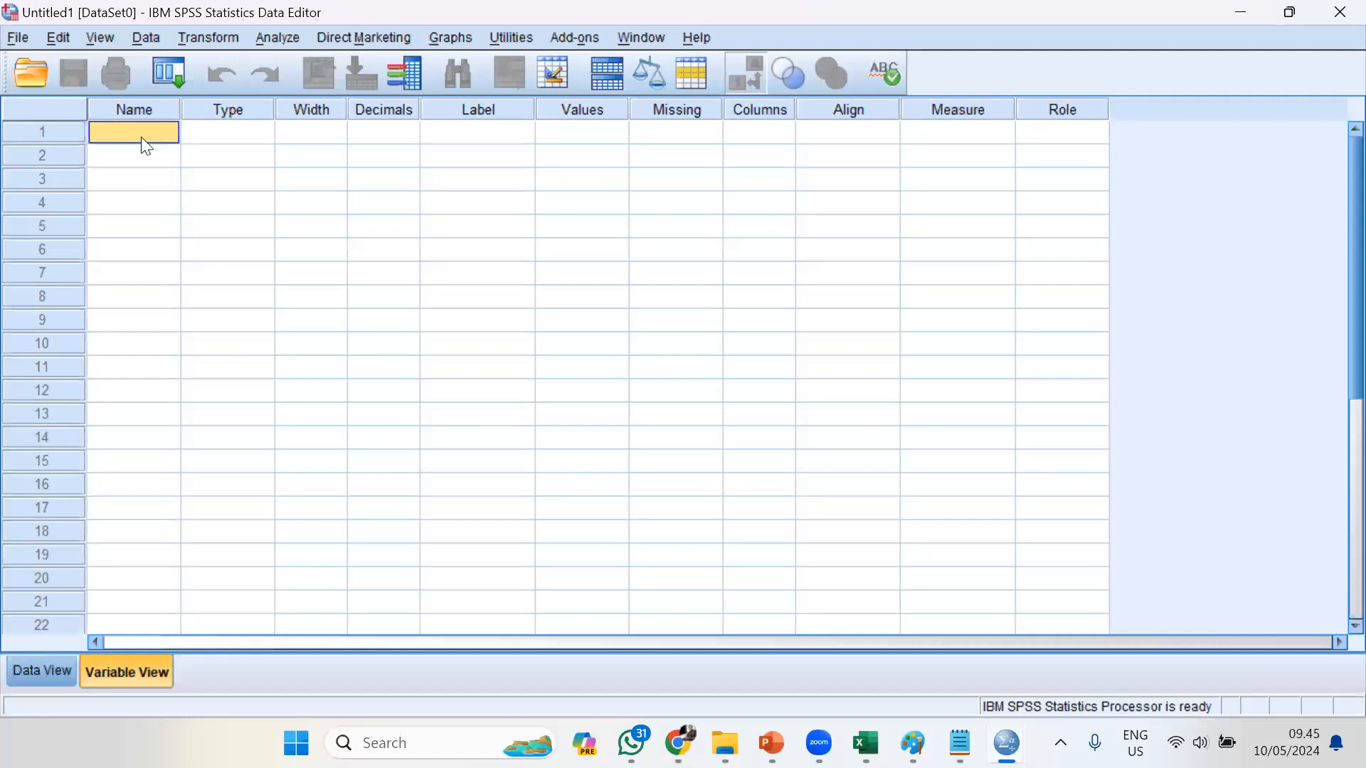
{"action": "type", "text": "nama"}
{"action": "key", "text": "Return"}
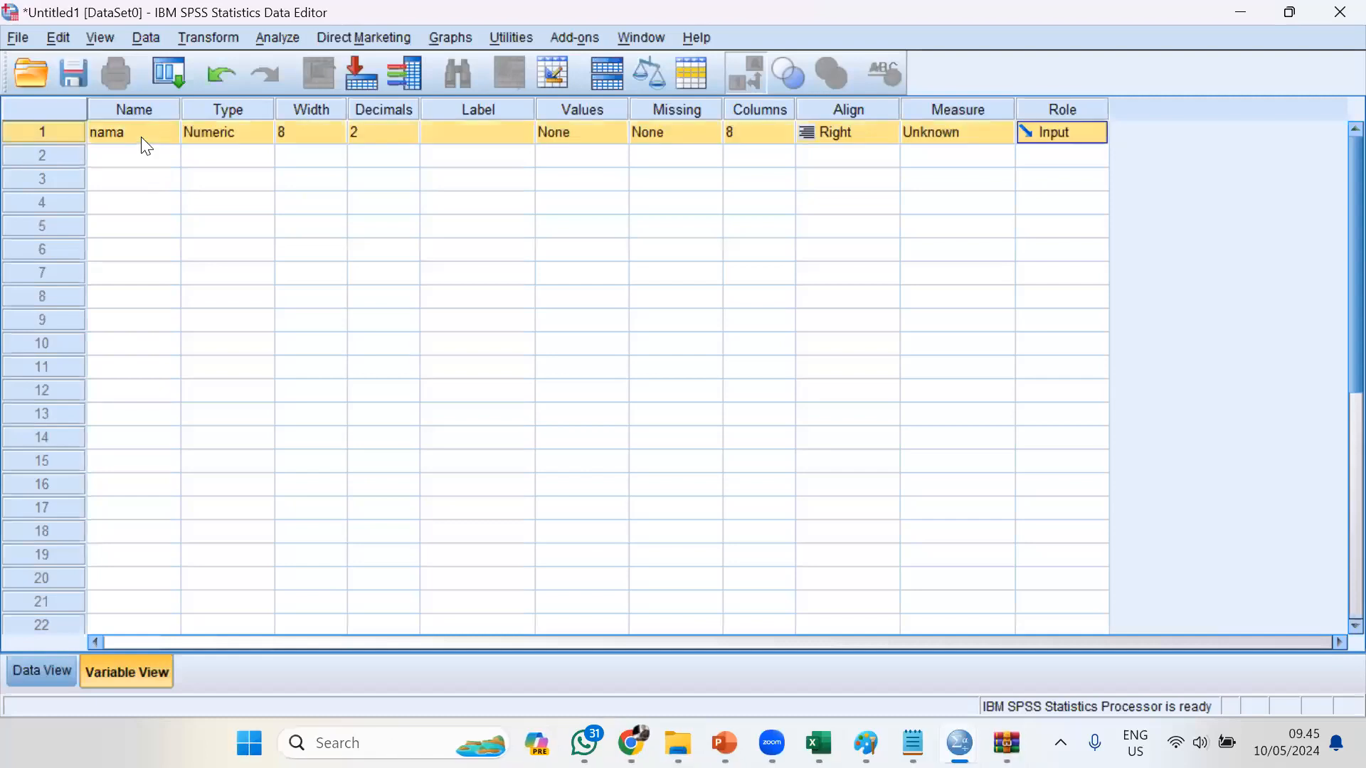
{"action": "left_click", "coordinate": [143, 140]}
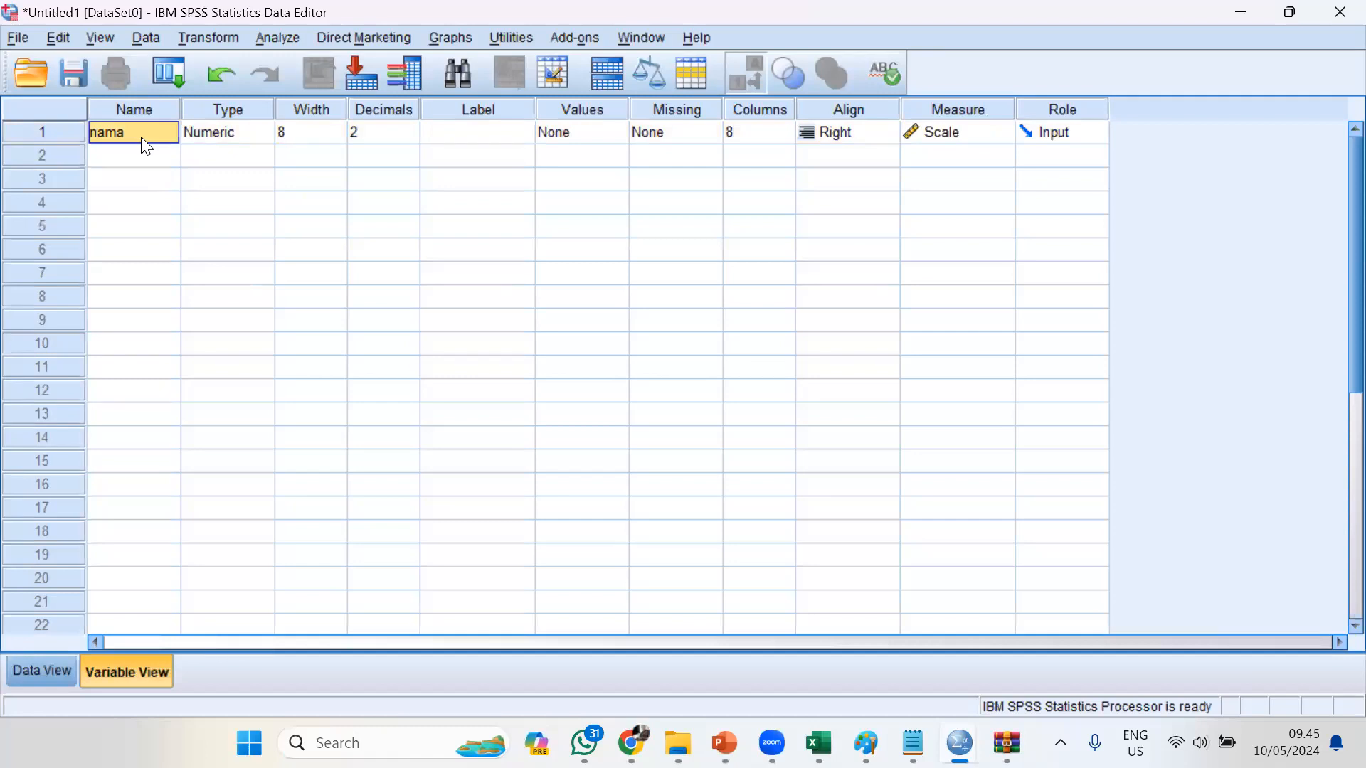
{"action": "key", "text": "BackSpace"}
{"action": "type", "text": "@nama"}
{"action": "key", "text": "Return"}
{"action": "left_click", "coordinate": [141, 138]}
{"action": "type", "text": "@nama"}
{"action": "key", "text": "Return"}
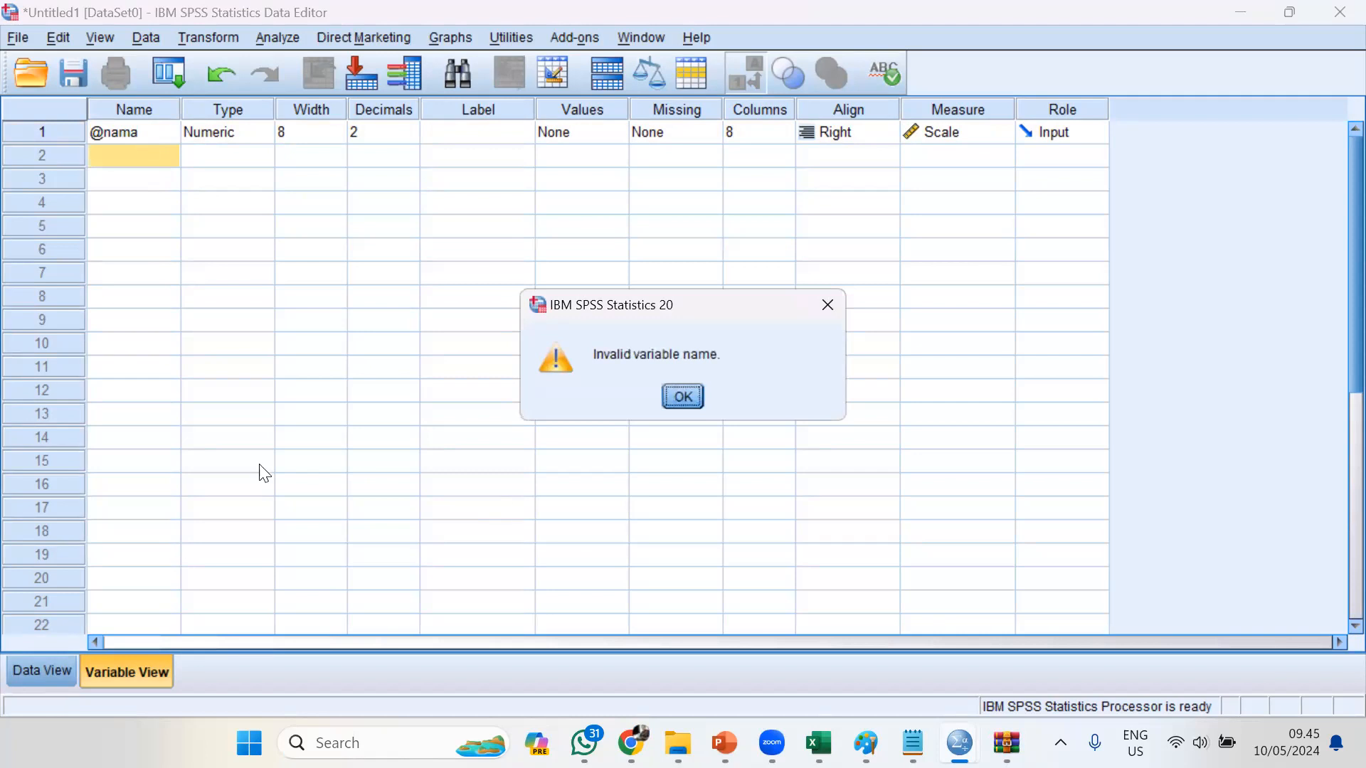
{"action": "left_click", "coordinate": [681, 397]}
Consult the naming rules slide, return to the SPSS Variable View and try to rename the first variable "Nama." with a trailing period
{"action": "key", "text": "alt+Tab"}
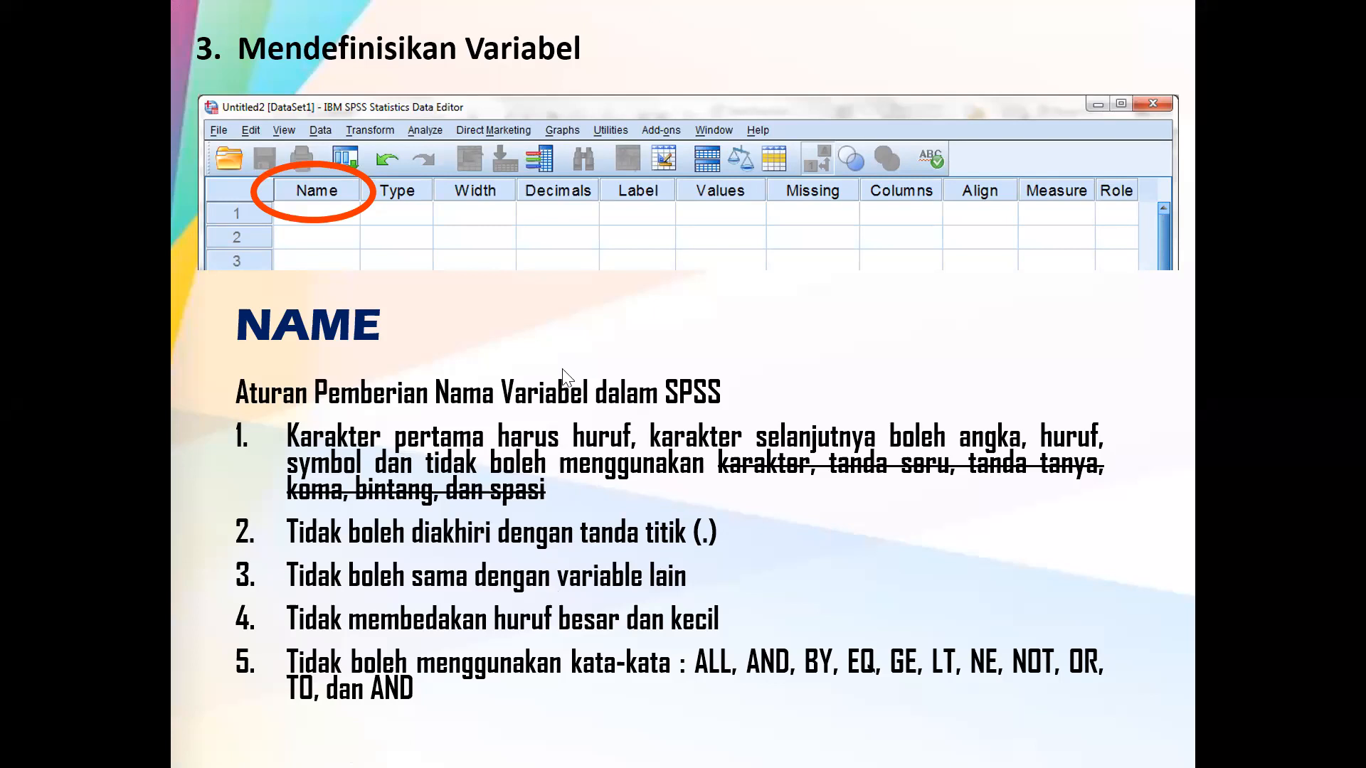
{"action": "key", "text": "alt+Tab"}
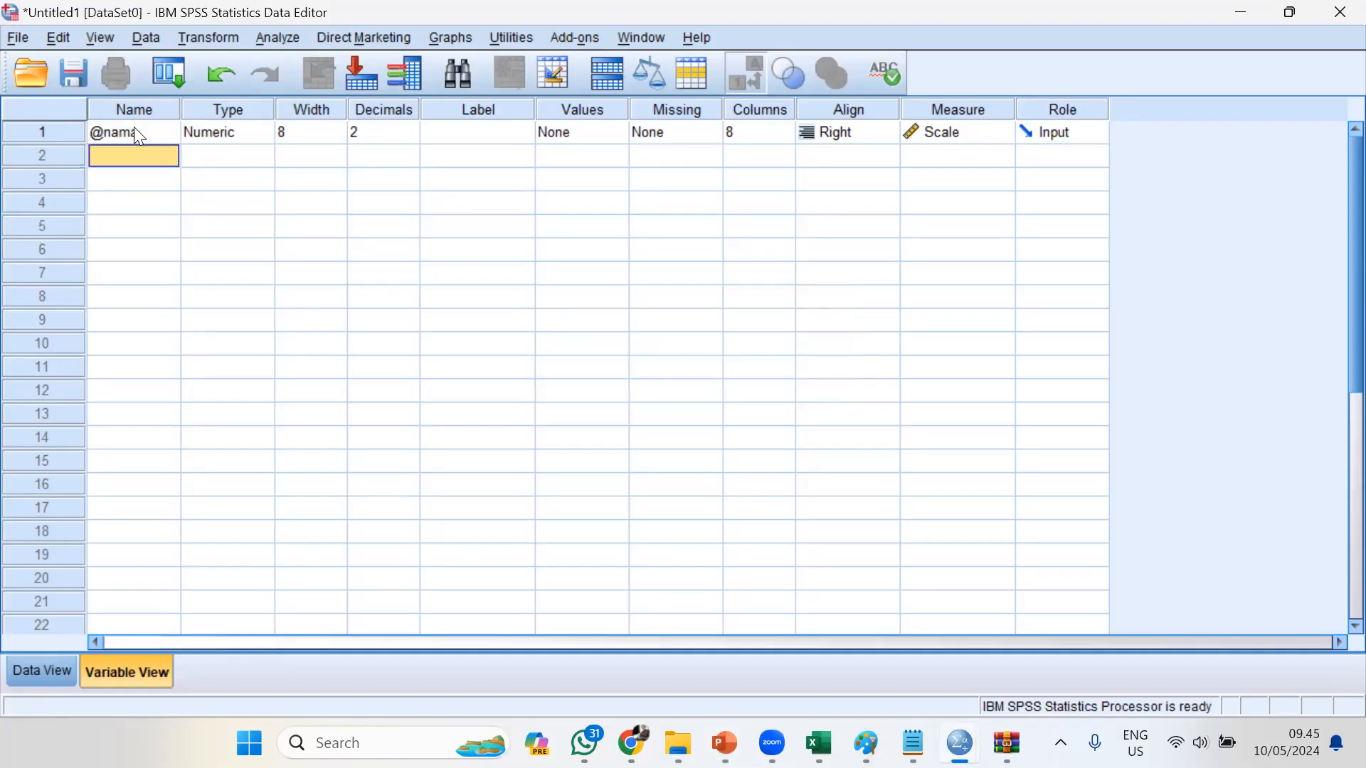
{"action": "left_click", "coordinate": [136, 131]}
{"action": "type", "text": "Nama."}
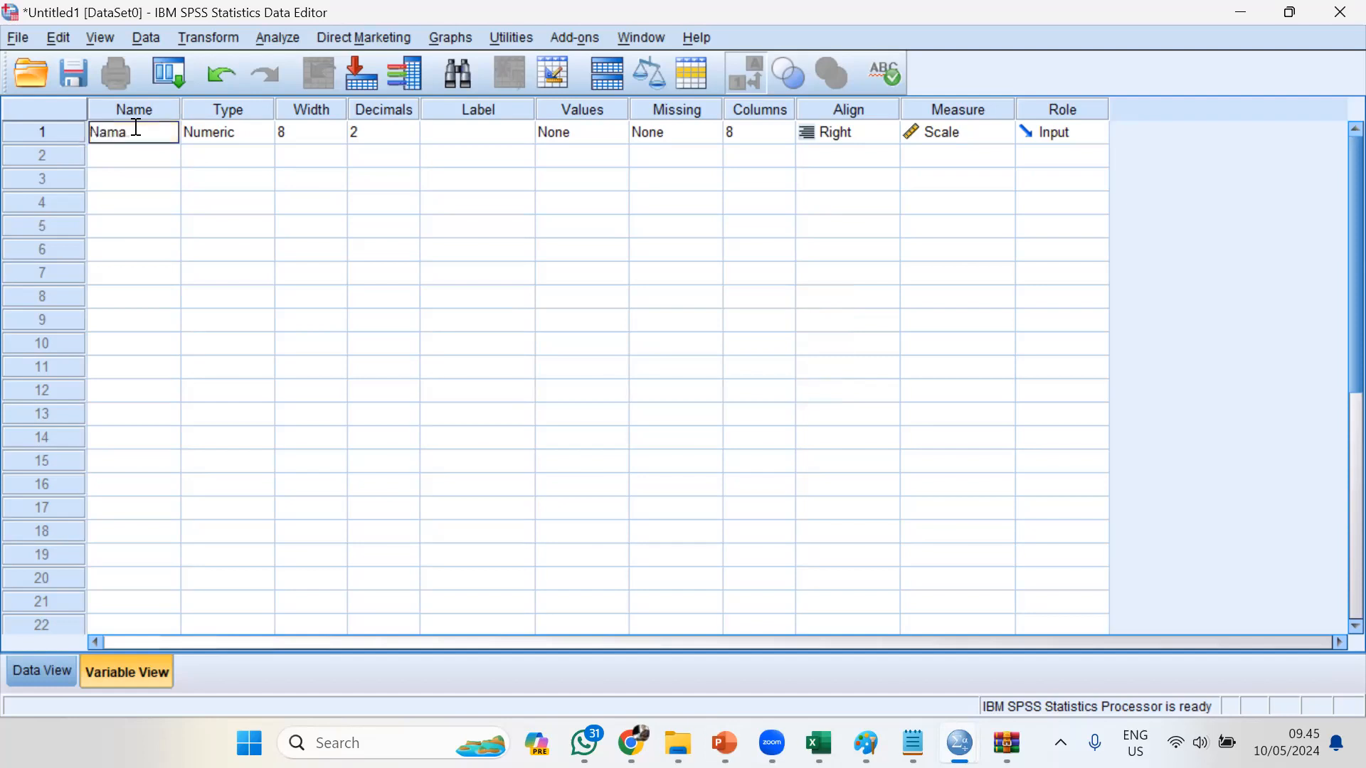
{"action": "key", "text": "Return"}
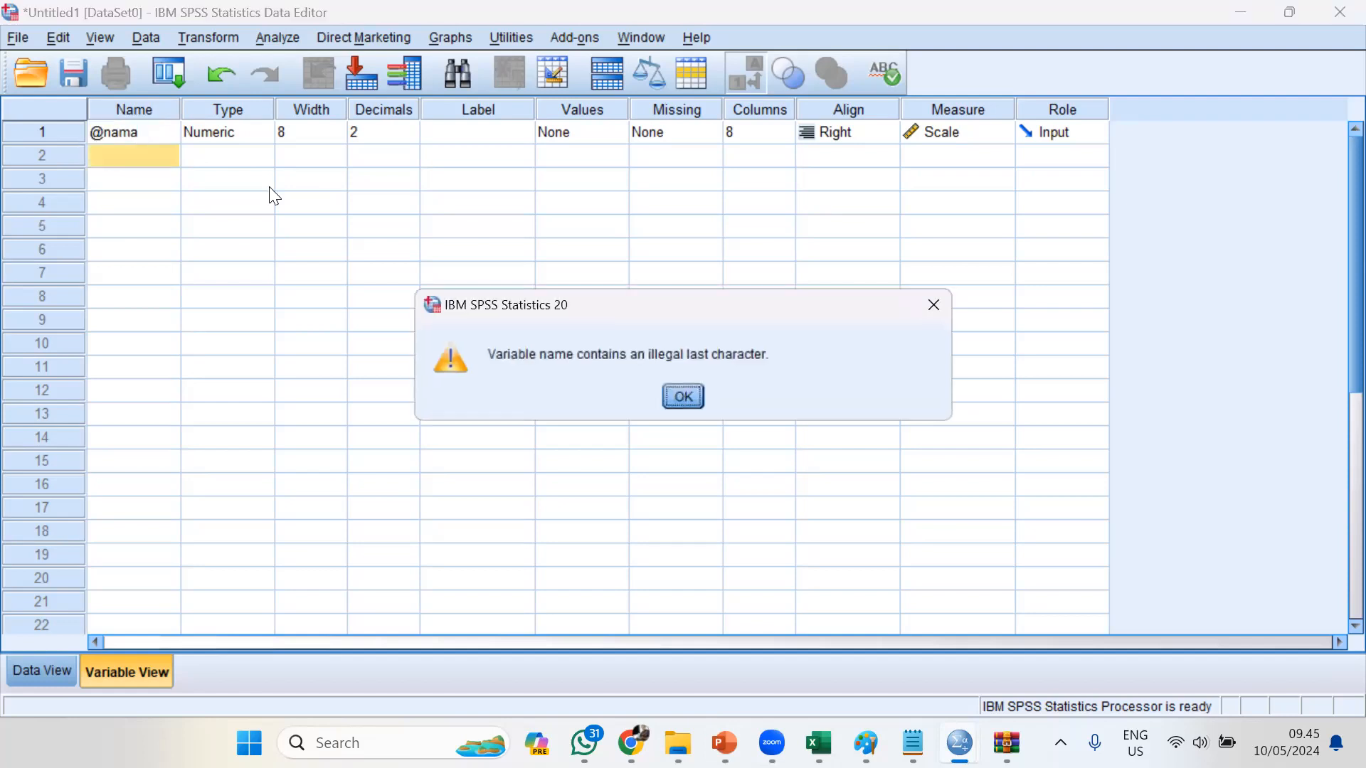
{"action": "left_click", "coordinate": [683, 397]}
Try to rename the first variable with a name containing a space, "Nama Lengka"
{"action": "left_click", "coordinate": [131, 135]}
{"action": "type", "text": "Nama Lengka"}
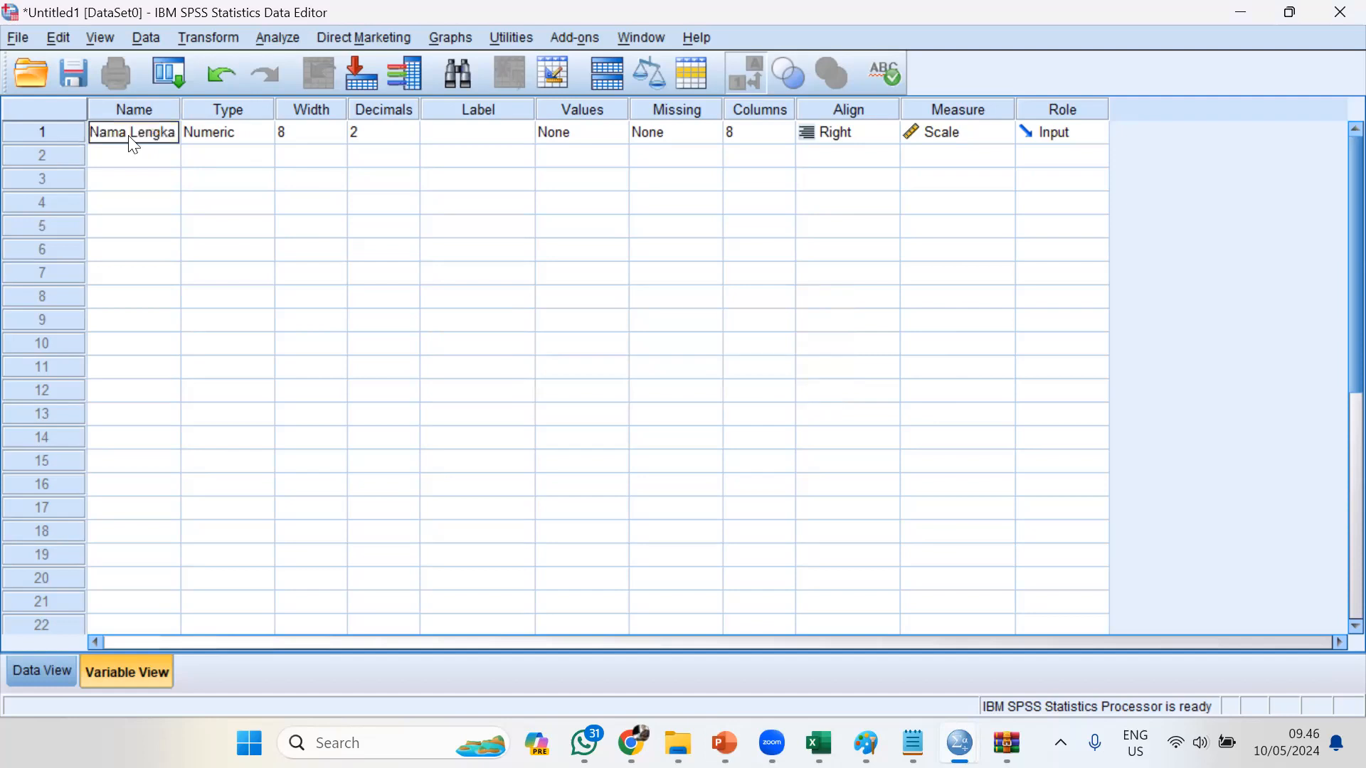
{"action": "key", "text": "Return"}
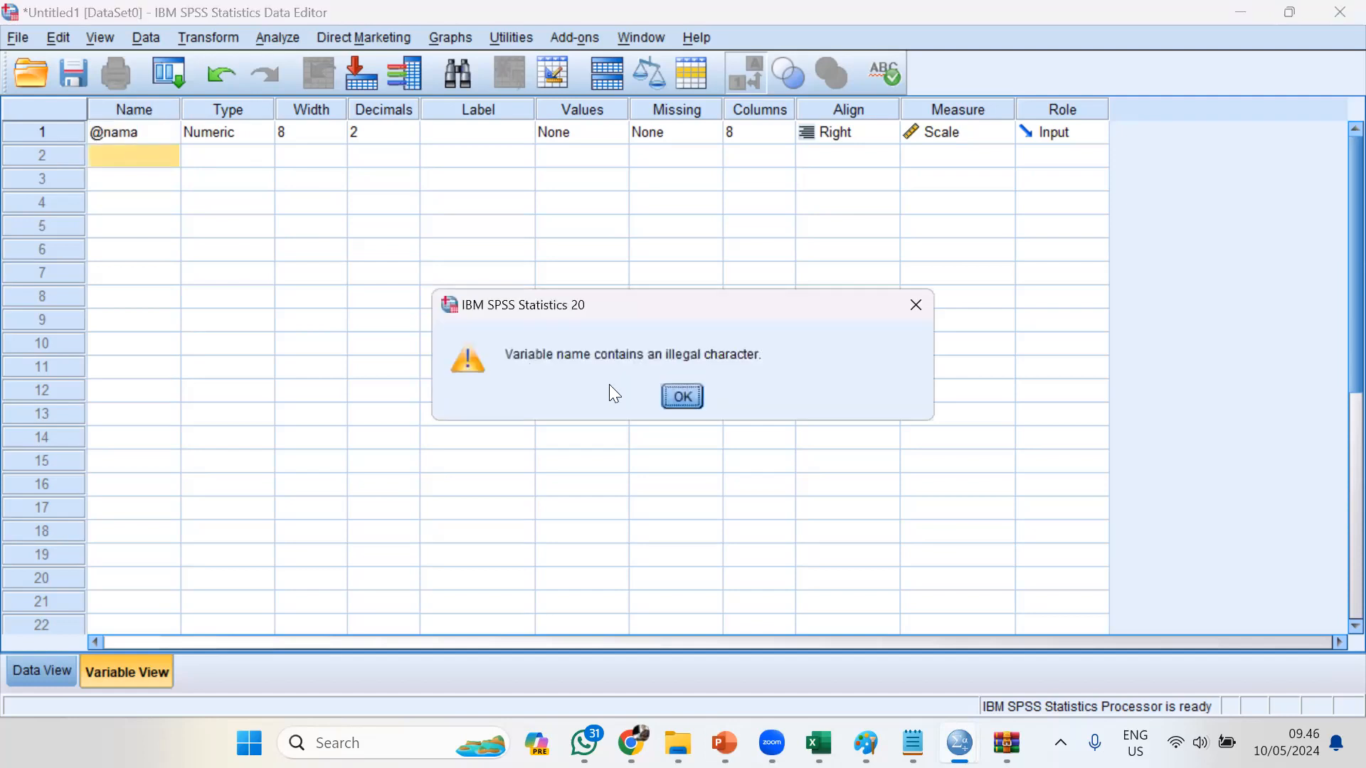
{"action": "left_click", "coordinate": [682, 403]}
Rename the first variable "nama" and dismiss the Variable Type dialog without changes
{"action": "left_click", "coordinate": [163, 140]}
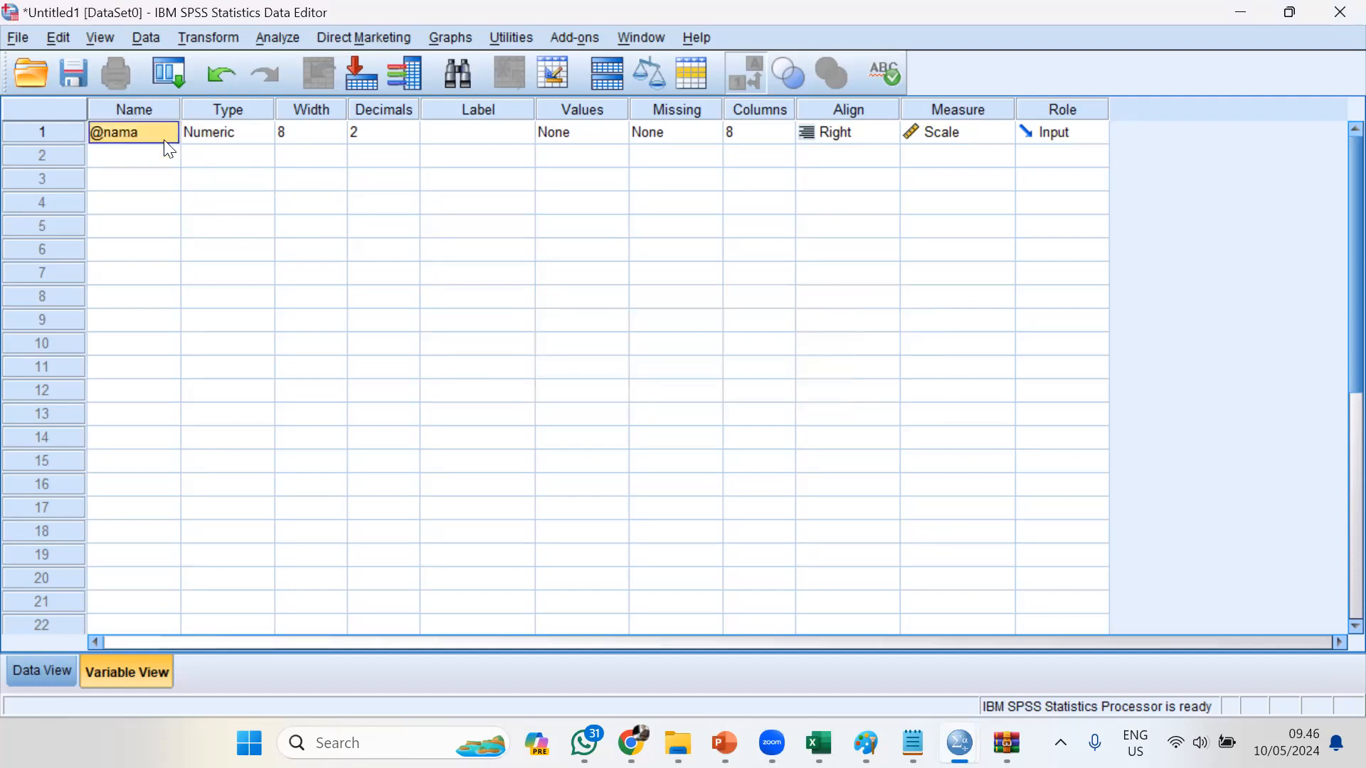
{"action": "type", "text": "nama"}
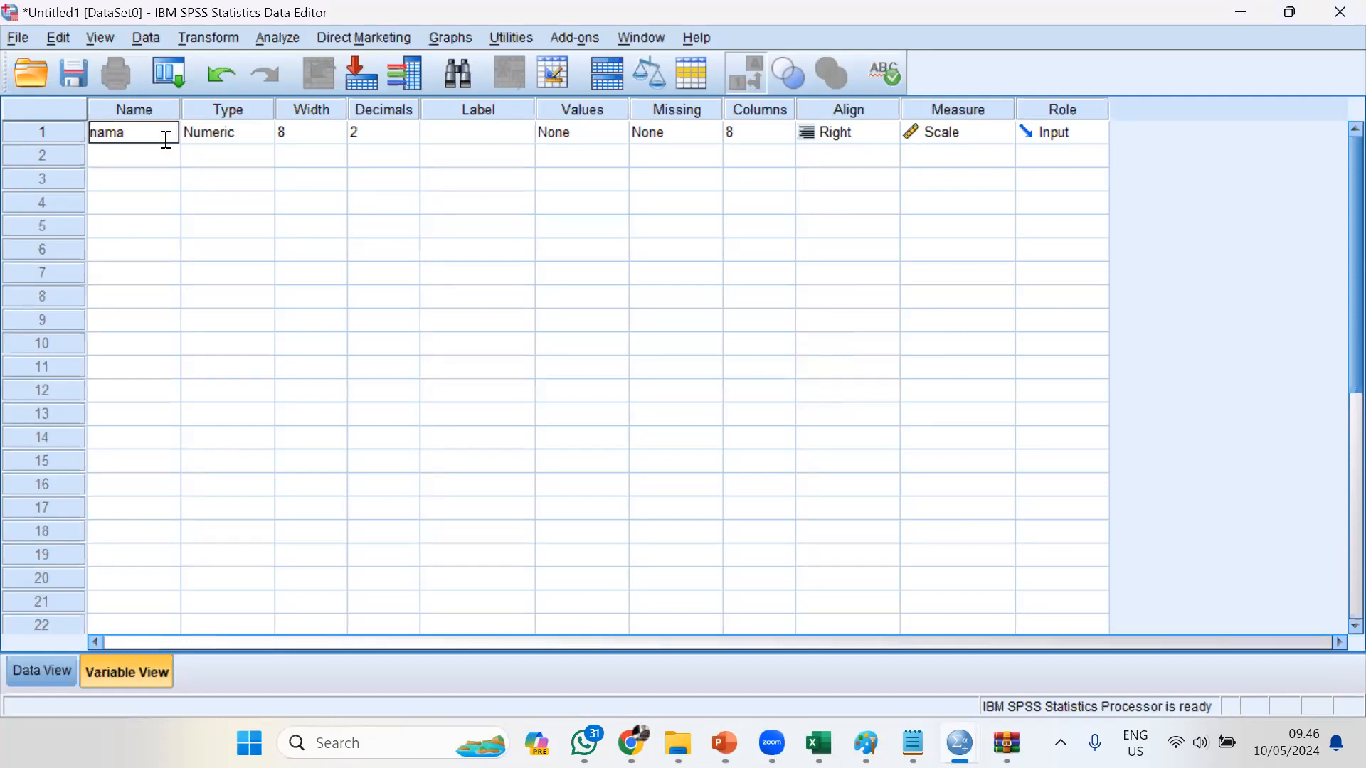
{"action": "left_click", "coordinate": [271, 323]}
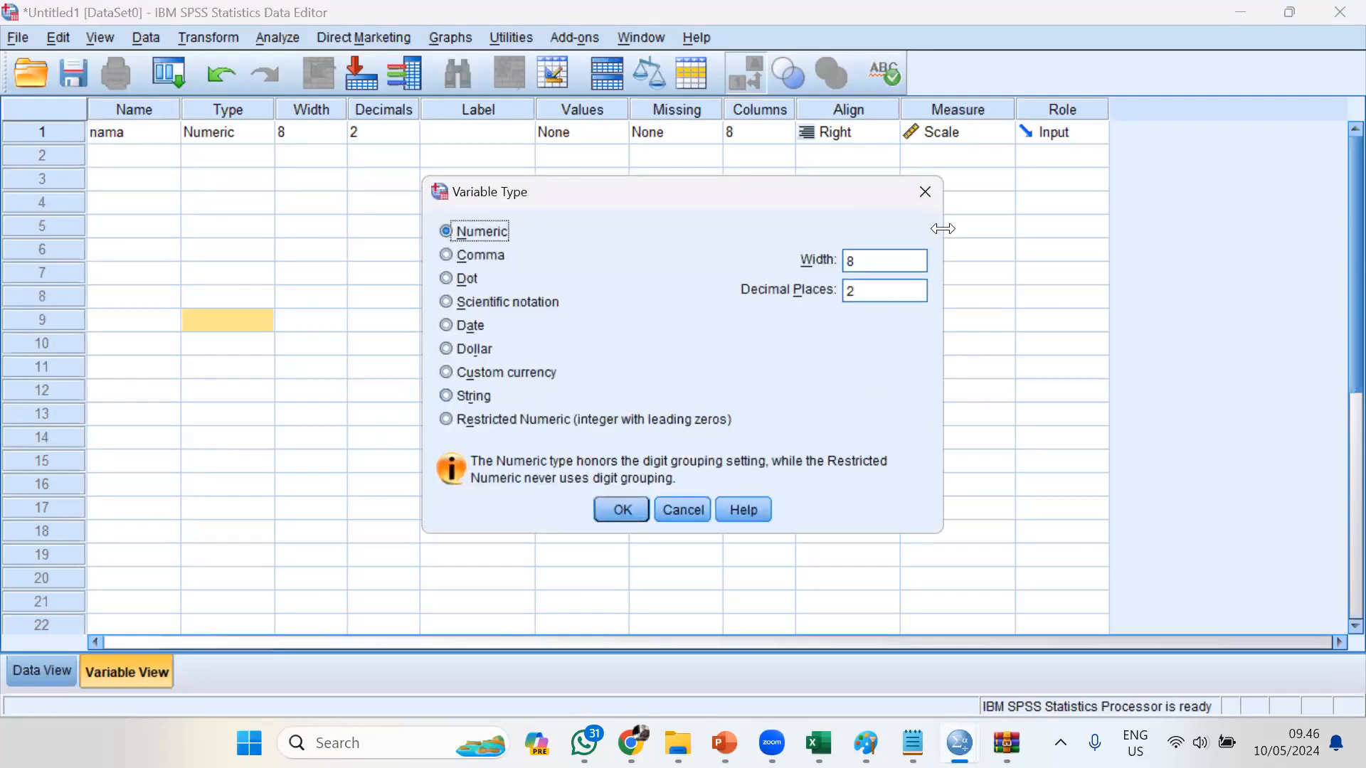
{"action": "left_click", "coordinate": [926, 194]}
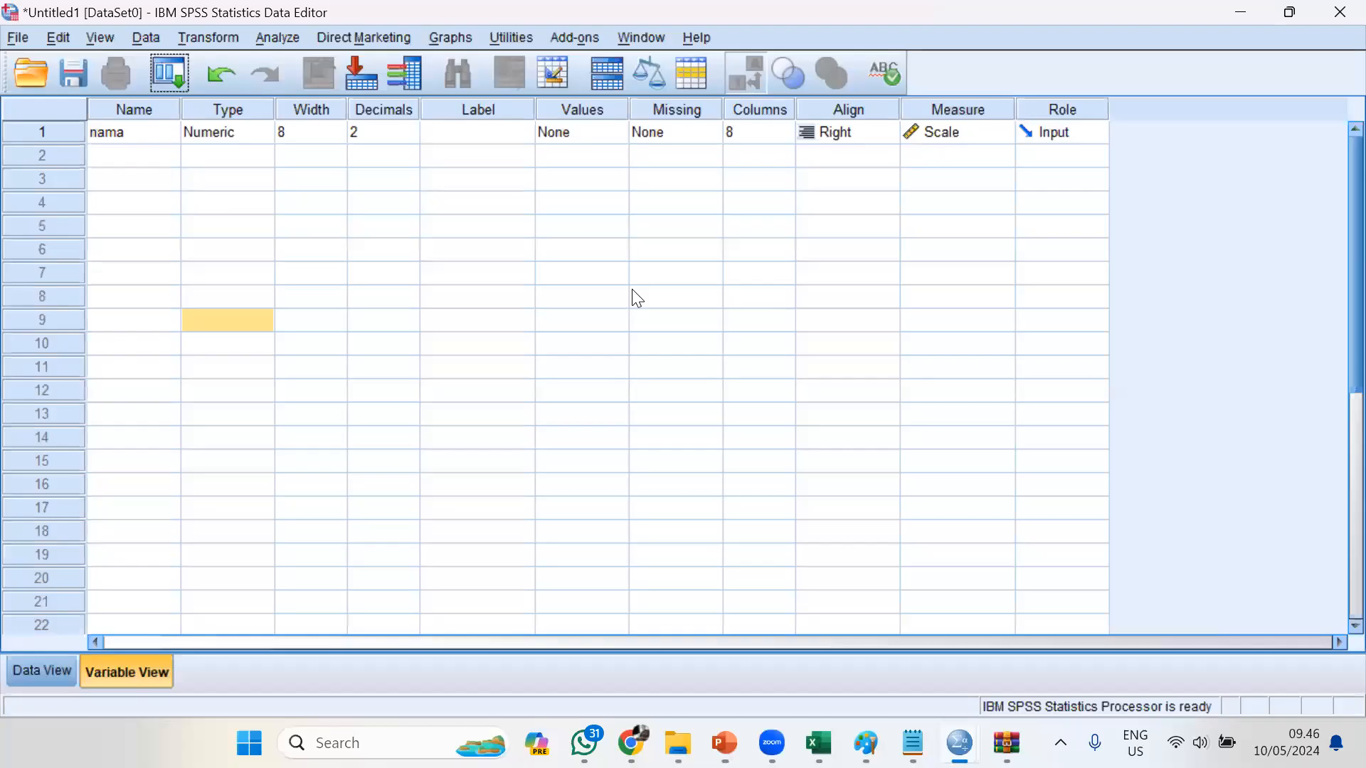
Examine the Custom currency, String and Numeric options in the variable type settings of "nama", and leave without applying changes
{"action": "left_click", "coordinate": [256, 133]}
{"action": "left_click", "coordinate": [257, 132]}
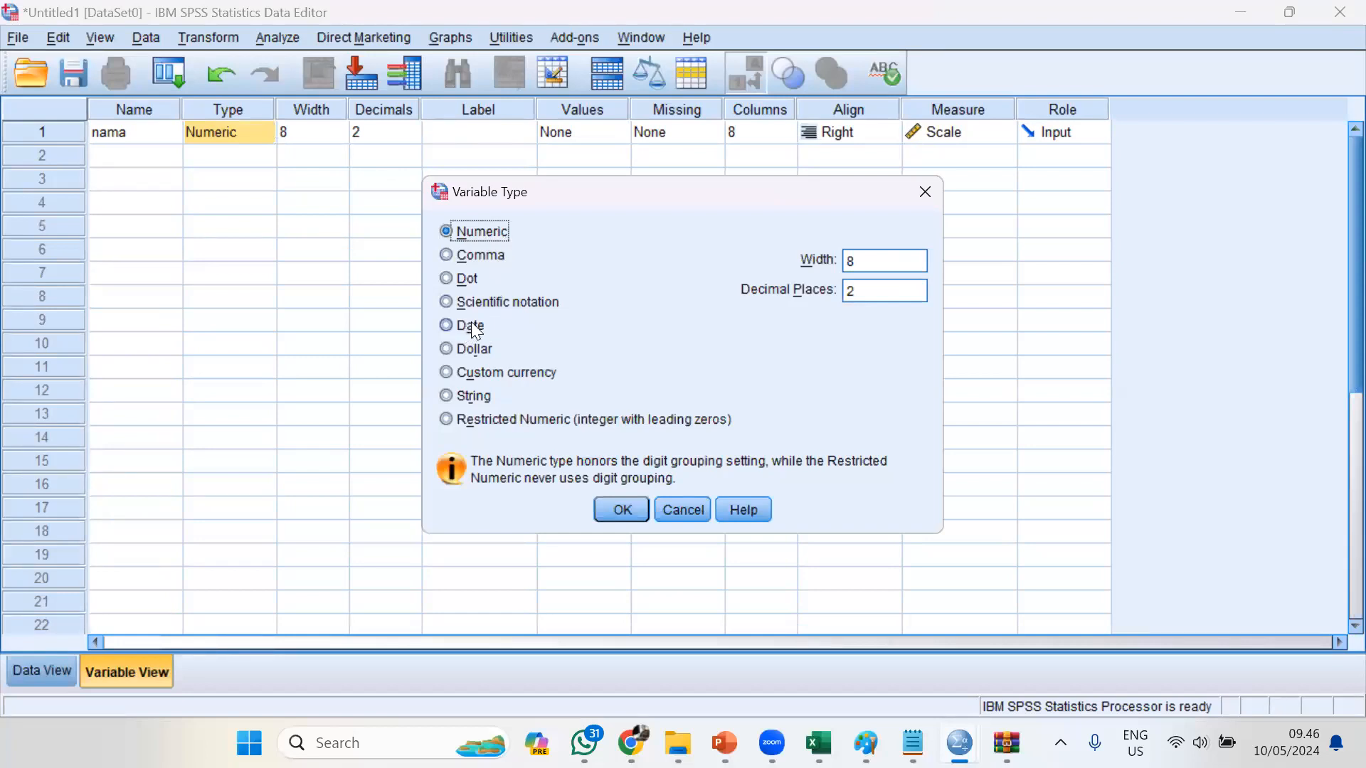
{"action": "left_click", "coordinate": [477, 377]}
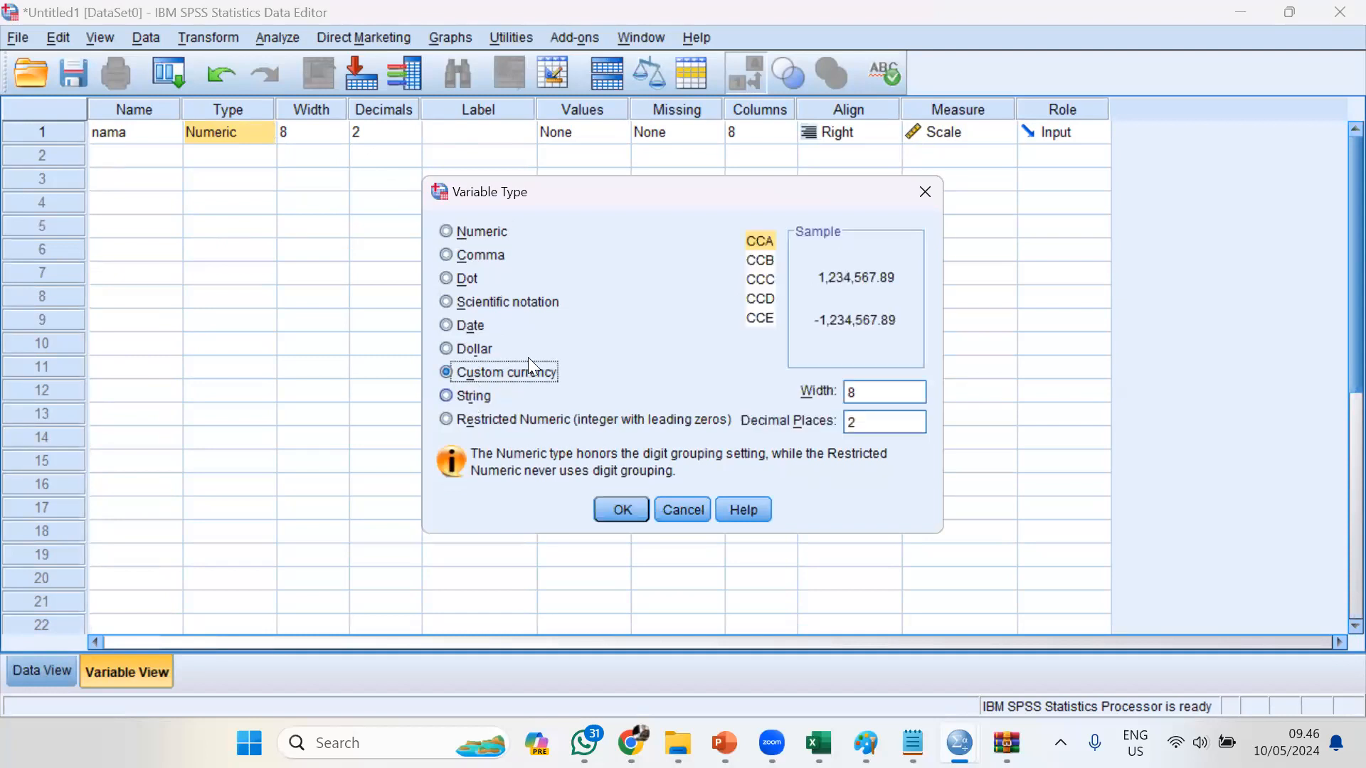
{"action": "left_click", "coordinate": [471, 398]}
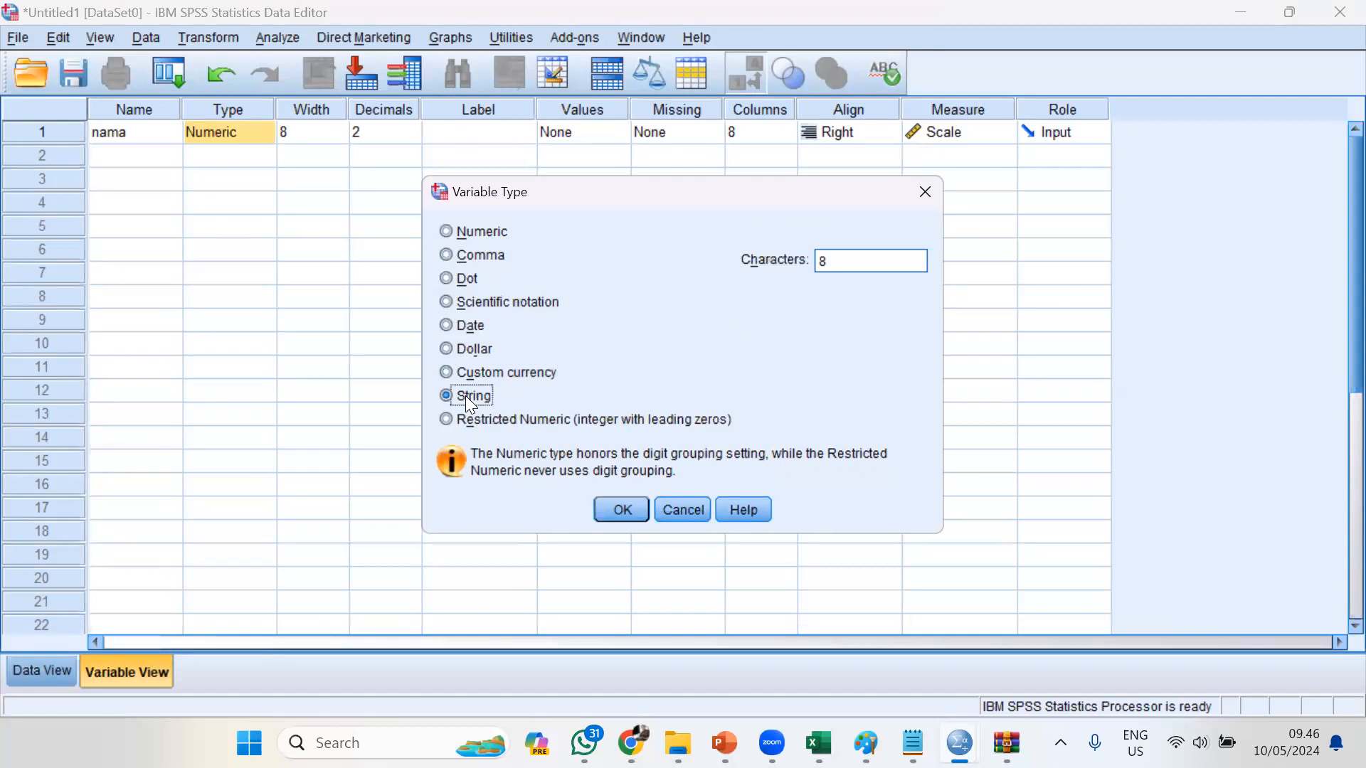
{"action": "left_click", "coordinate": [494, 234]}
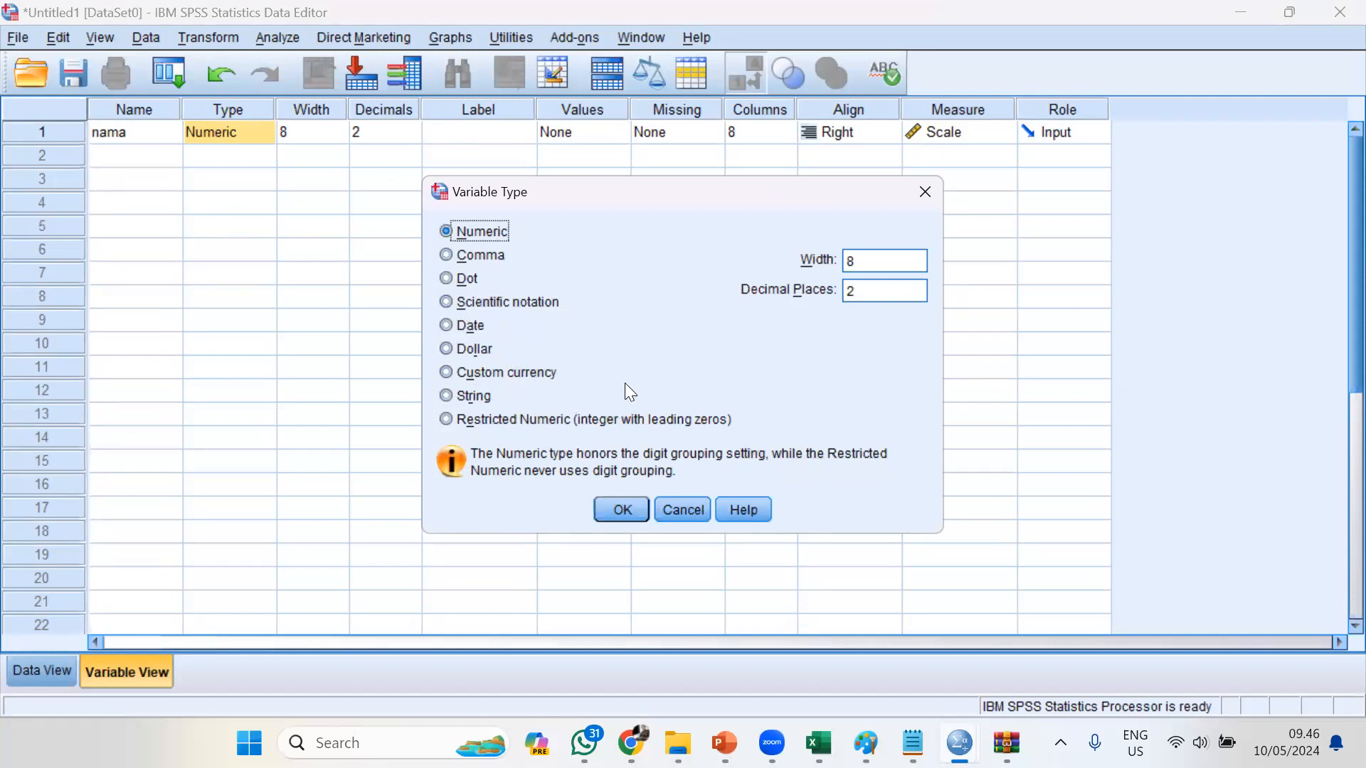
{"action": "left_click", "coordinate": [692, 506]}
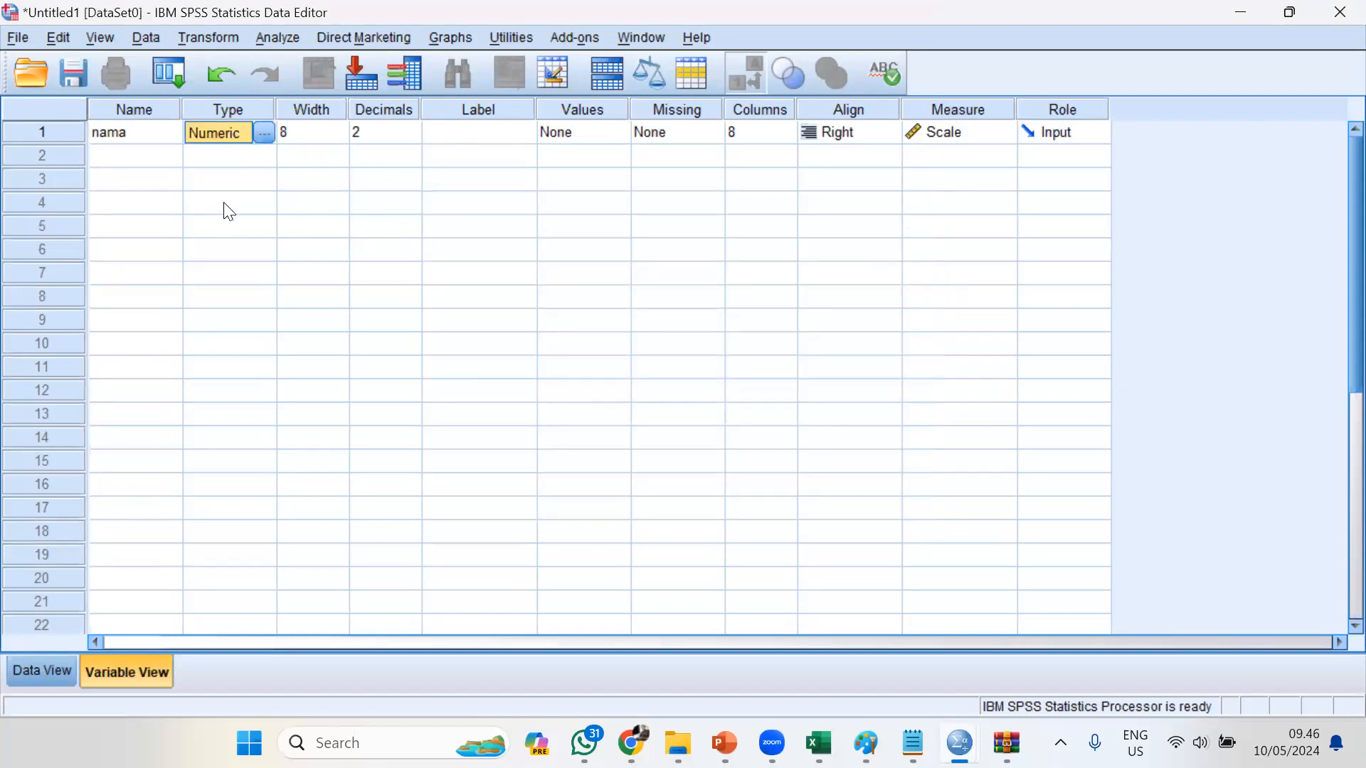
Set the width of the variable "nama" to 3
{"action": "left_click", "coordinate": [314, 133]}
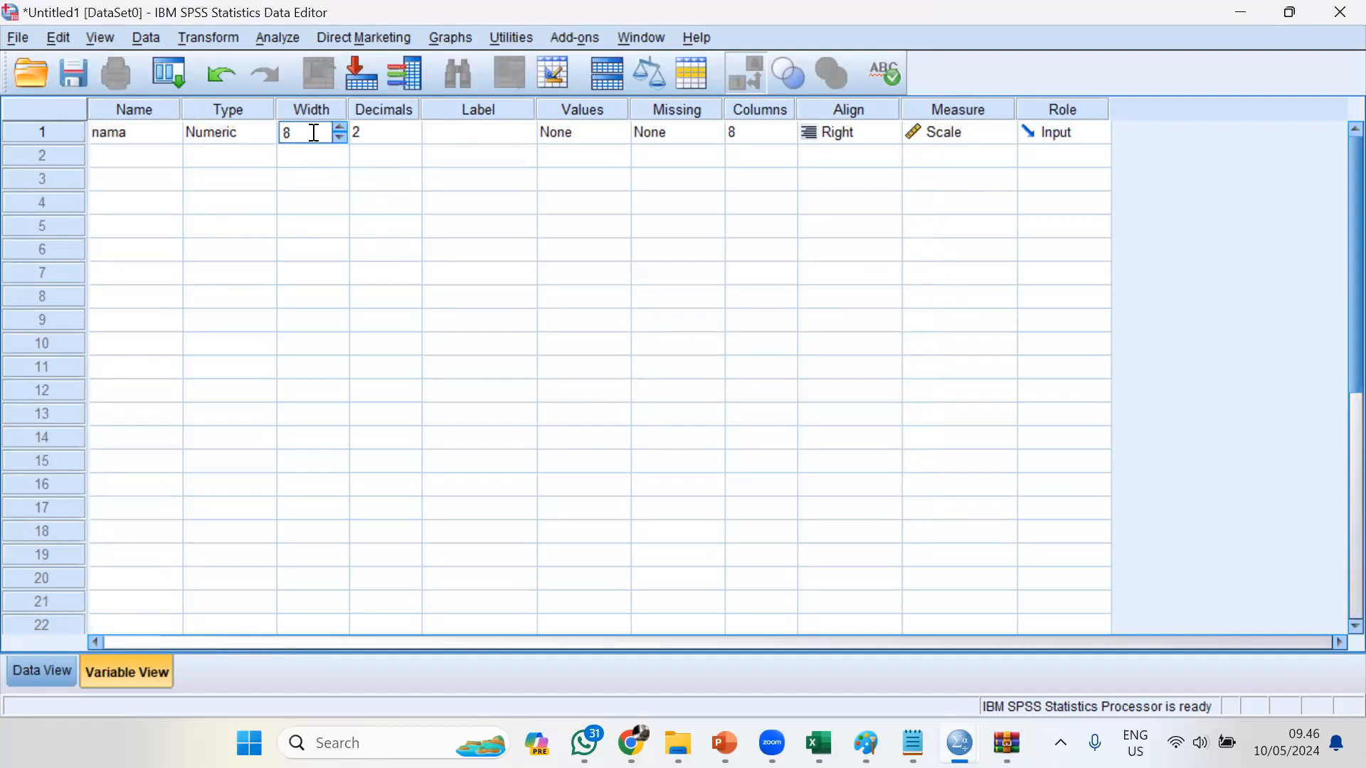
{"action": "left_click", "coordinate": [314, 133]}
{"action": "key", "text": "BackSpace"}
{"action": "type", "text": "3"}
{"action": "left_click", "coordinate": [327, 204]}
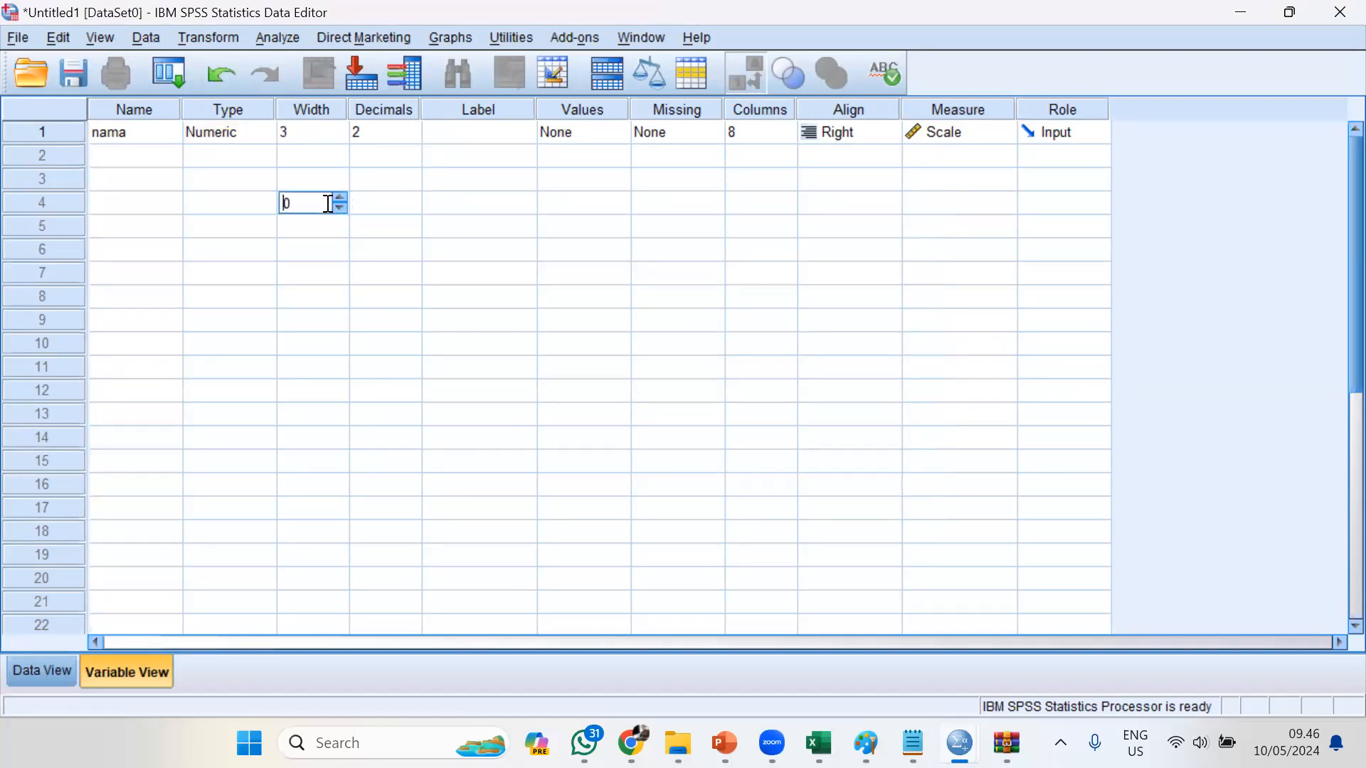
{"action": "left_click", "coordinate": [324, 136]}
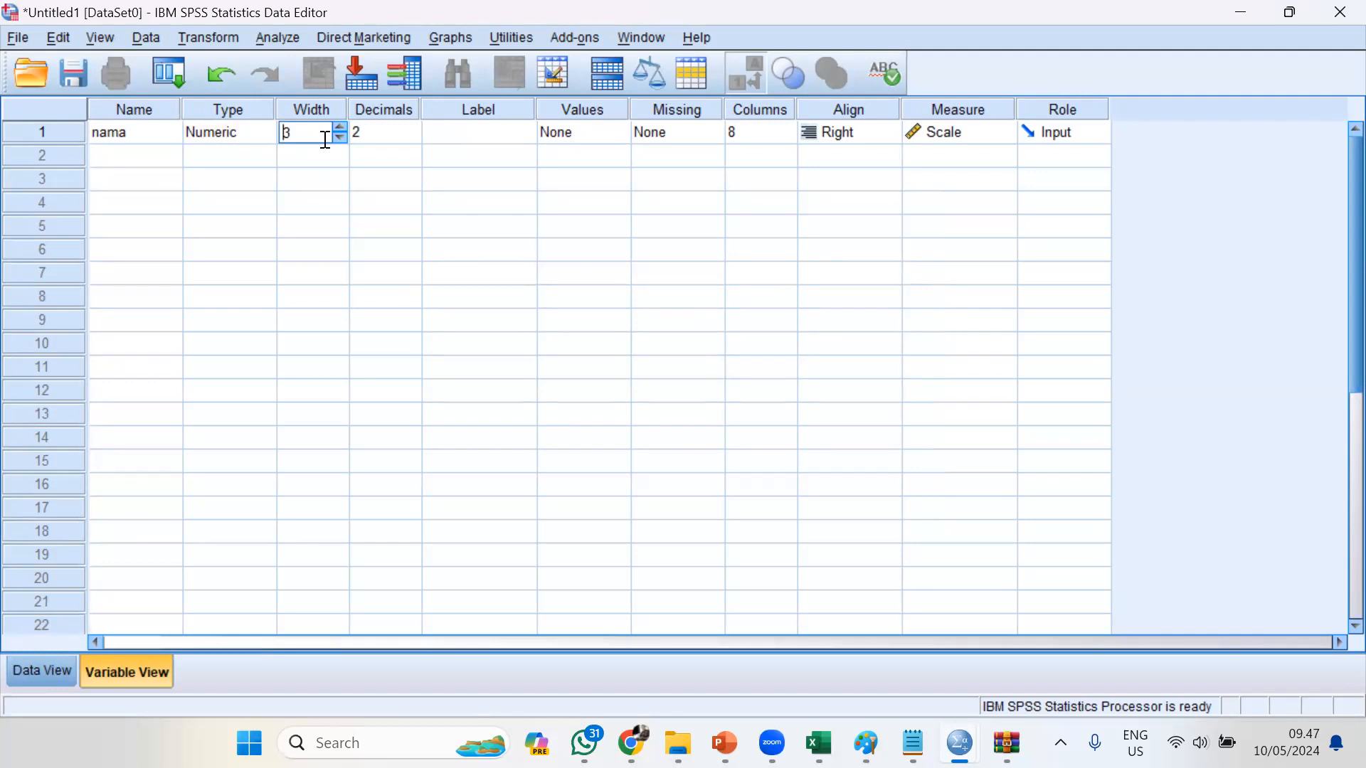
{"action": "left_click", "coordinate": [371, 202]}
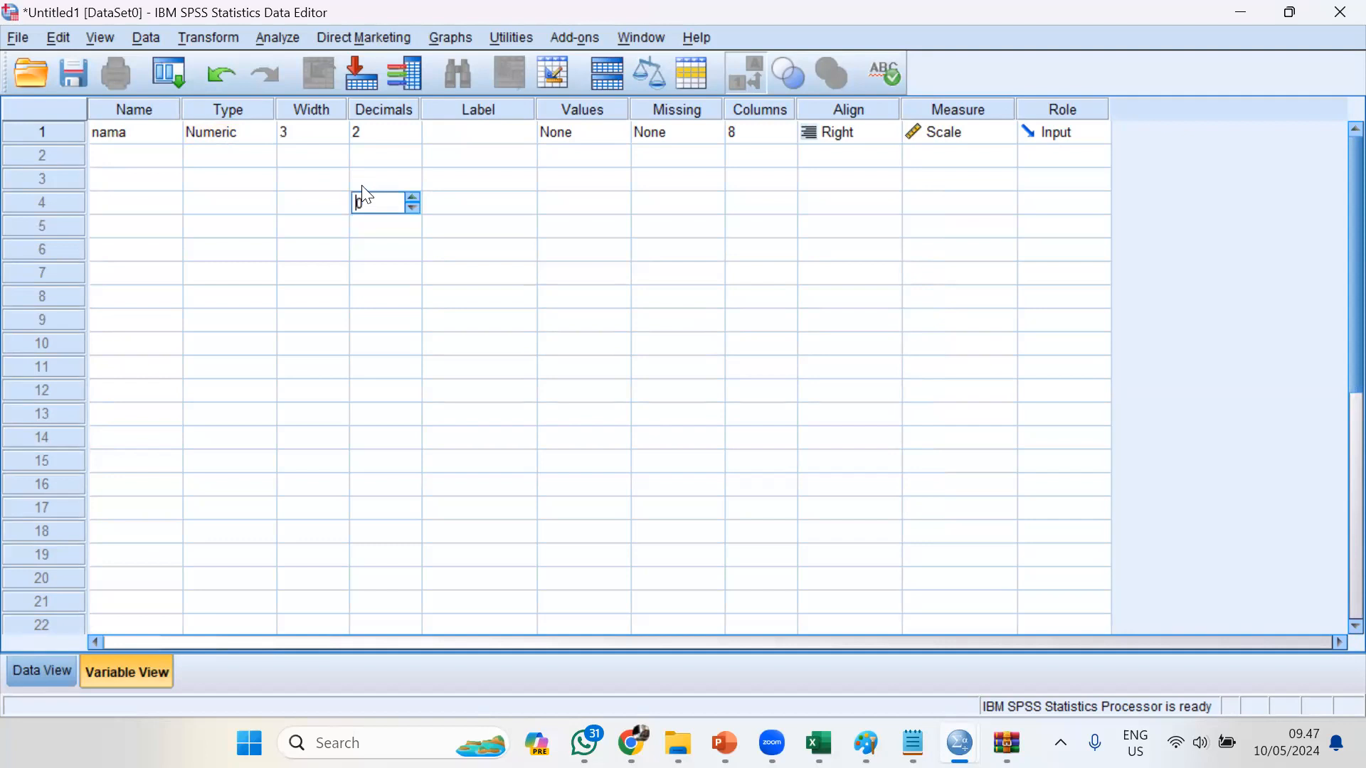
Set the width of the variable "nama" to 8 and its decimals to 0
{"action": "left_click", "coordinate": [311, 135]}
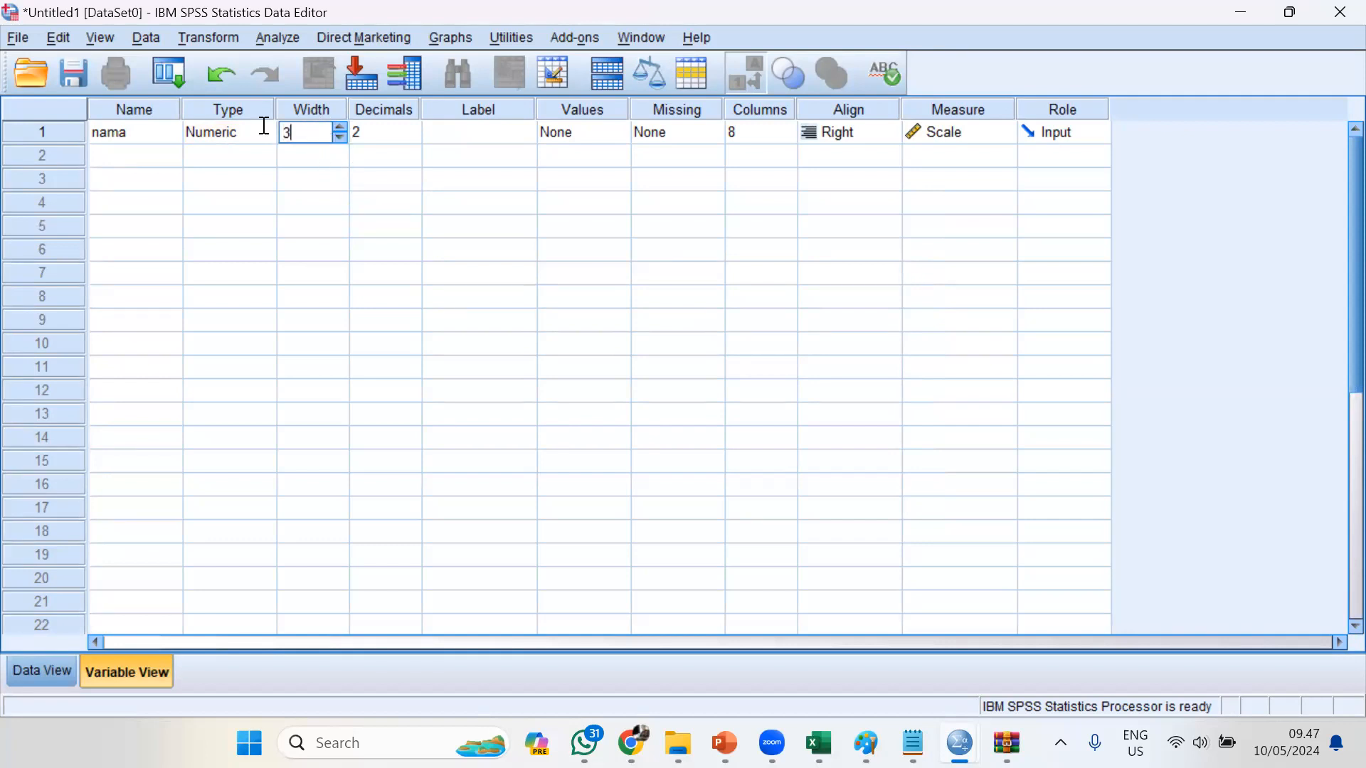
{"action": "type", "text": "8"}
{"action": "left_click", "coordinate": [199, 251]}
{"action": "left_click", "coordinate": [377, 131]}
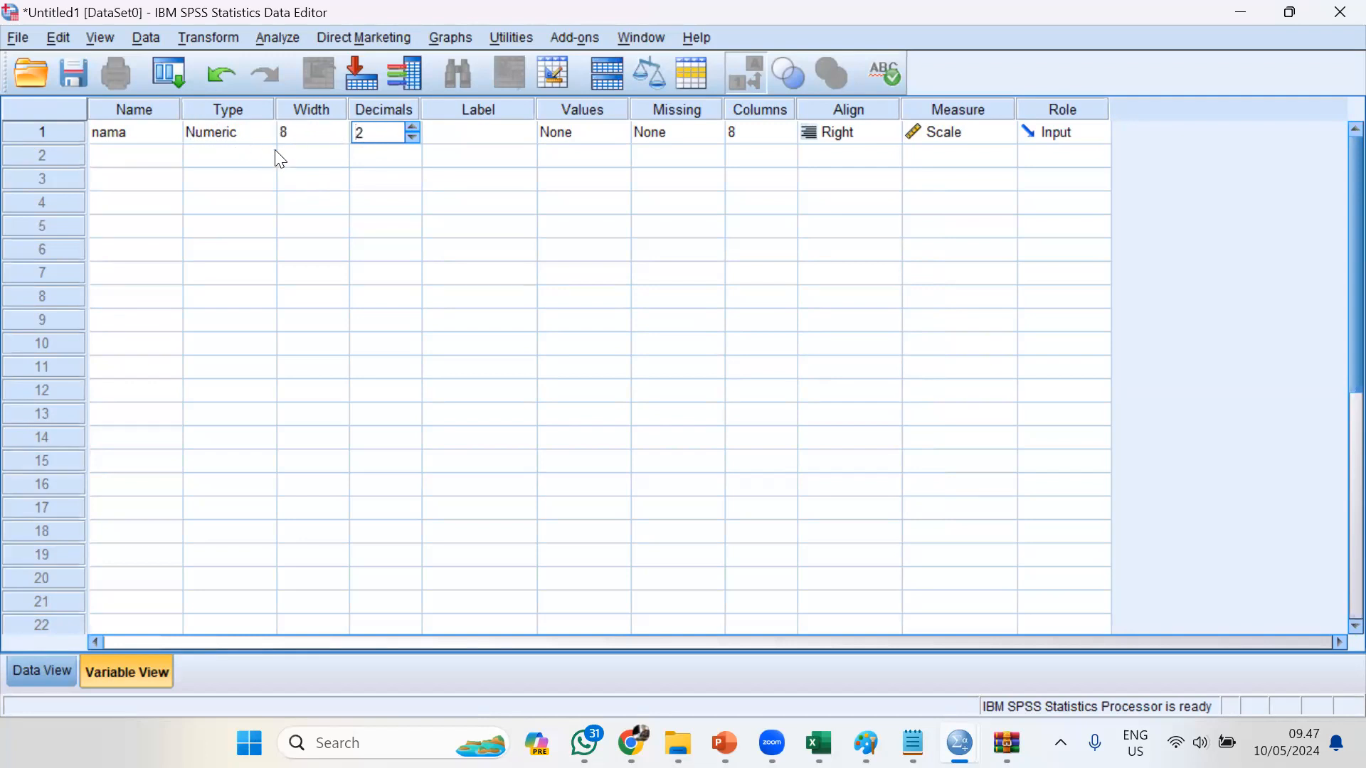
{"action": "left_click", "coordinate": [414, 137]}
{"action": "left_click", "coordinate": [414, 137]}
Give the variable "nama" the label "Nama Mahasiswa" and widen the Label column to fit the text
{"action": "left_click", "coordinate": [476, 146]}
{"action": "type", "text": "Nama"}
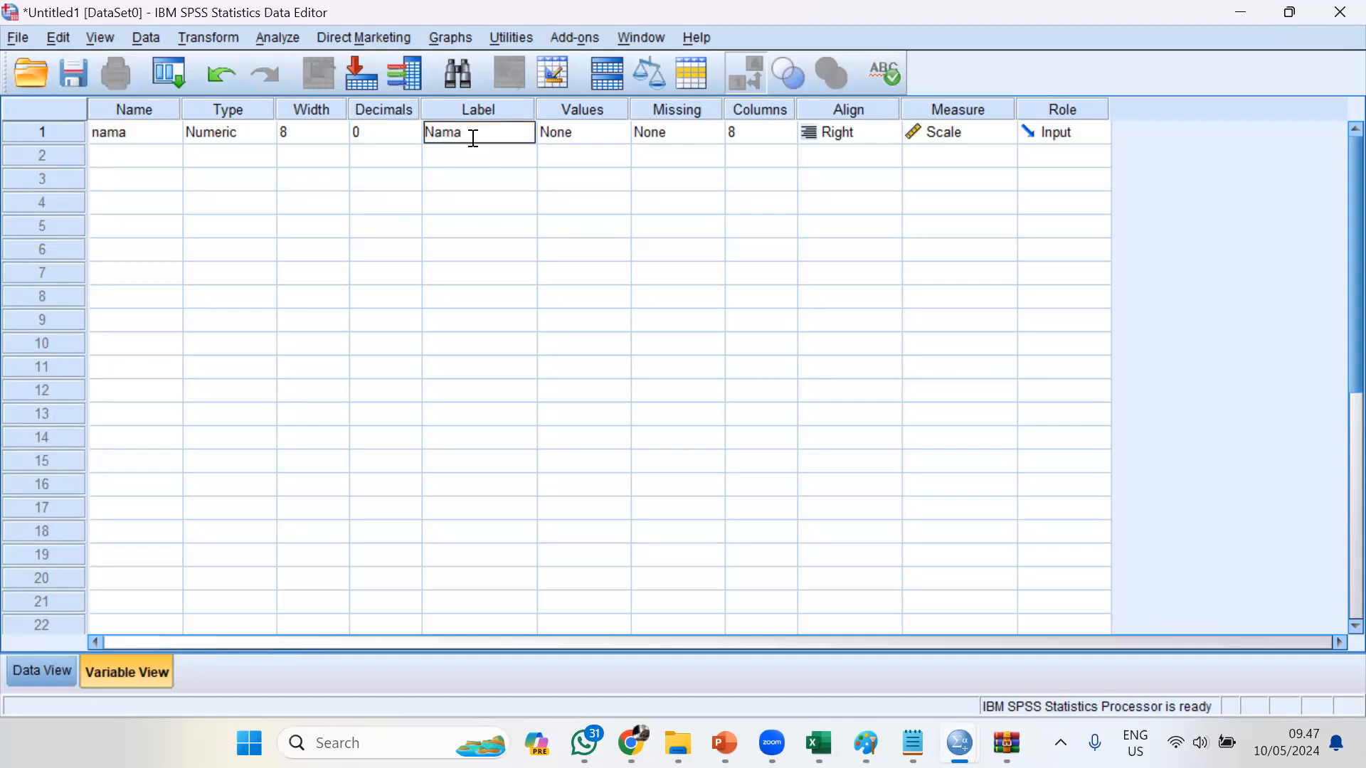
{"action": "type", "text": " Mahasiswa"}
{"action": "key", "text": "BackSpace"}
{"action": "key", "text": "BackSpace"}
{"action": "type", "text": "wa"}
{"action": "left_click", "coordinate": [542, 189]}
{"action": "left_click_drag", "start_coordinate": [538, 110], "coordinate": [569, 113]}
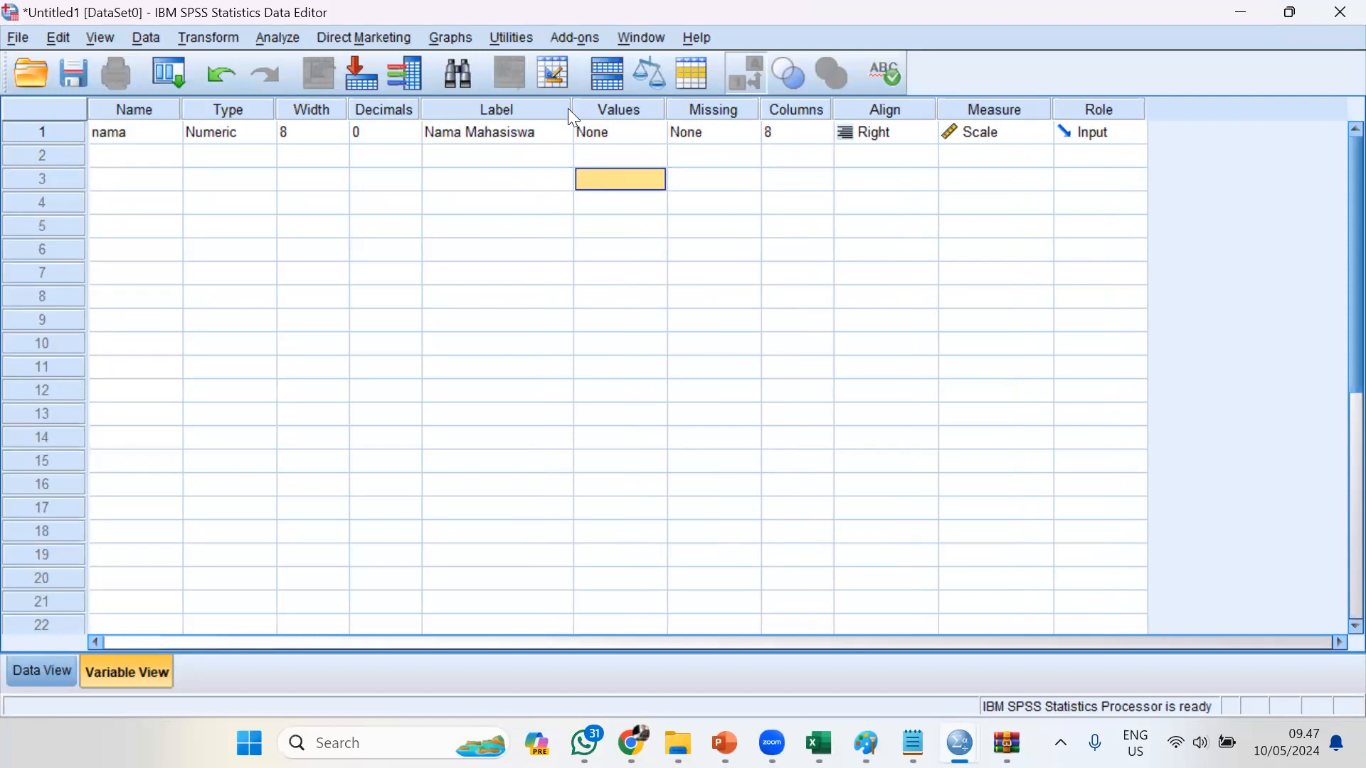
{"action": "left_click", "coordinate": [117, 133]}
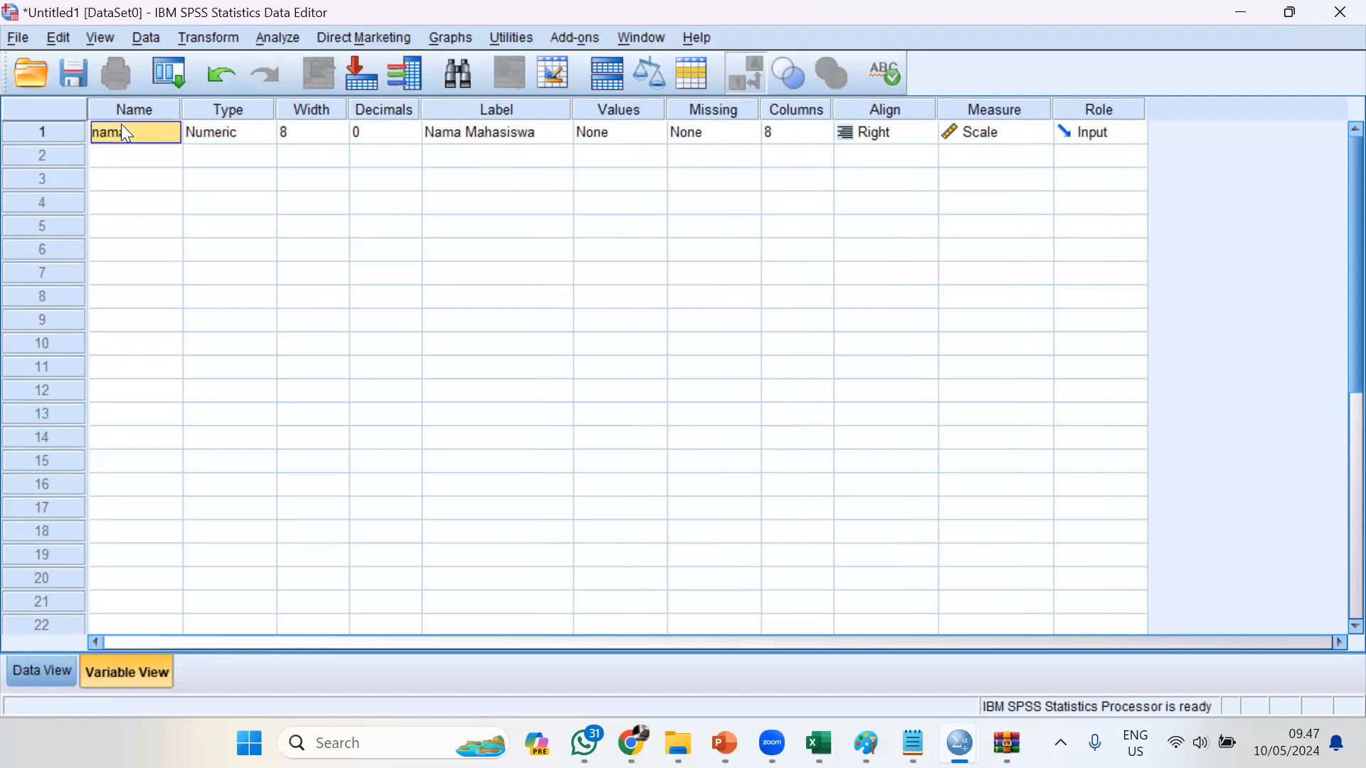
{"action": "left_click", "coordinate": [479, 140]}
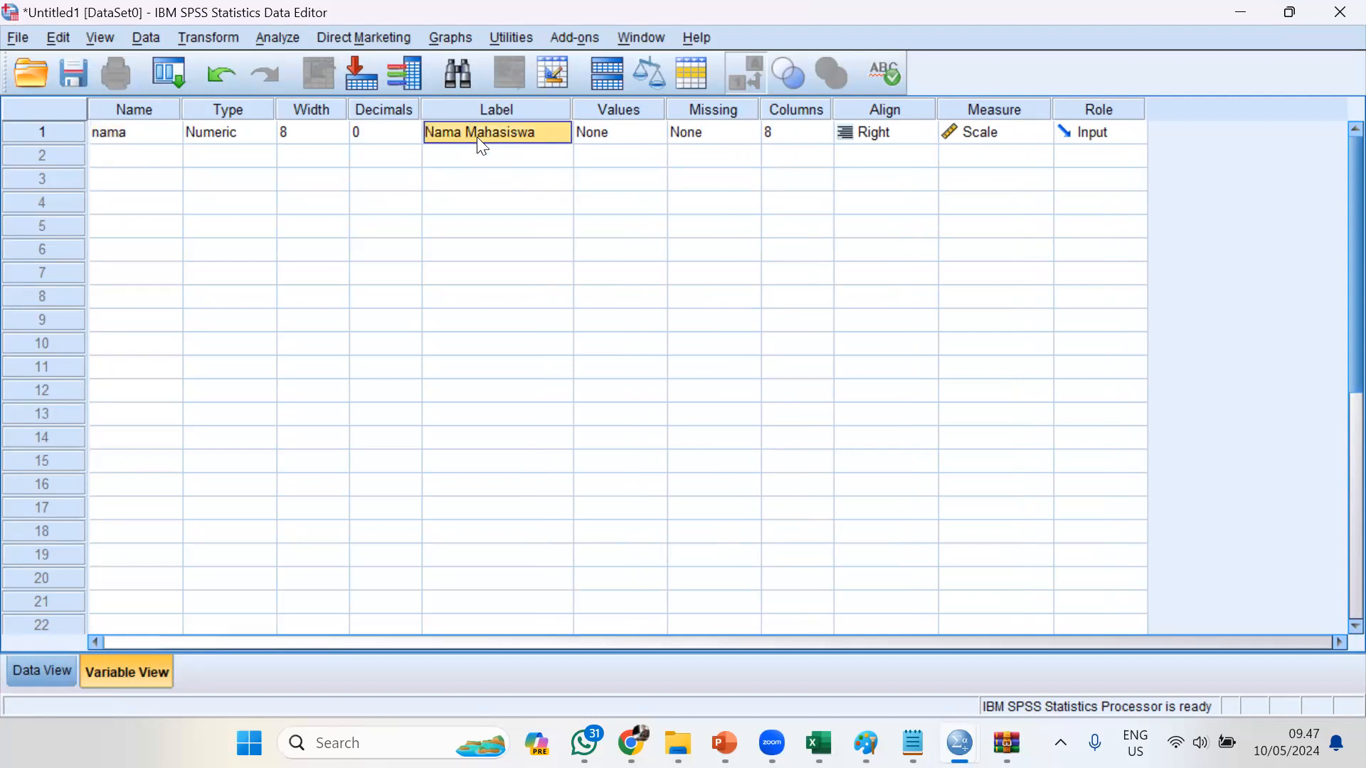
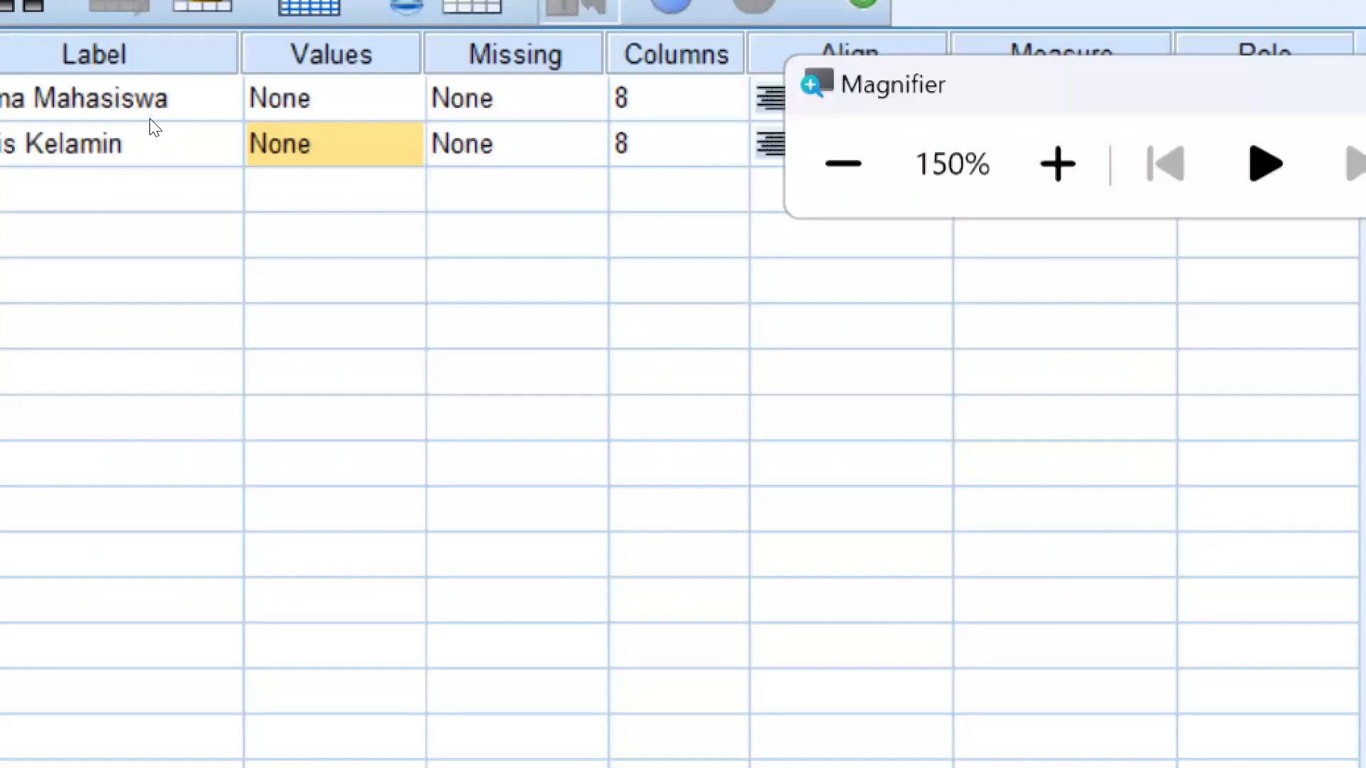
Set the decimals of the variable "gender" to 0
{"action": "key", "text": "Home"}
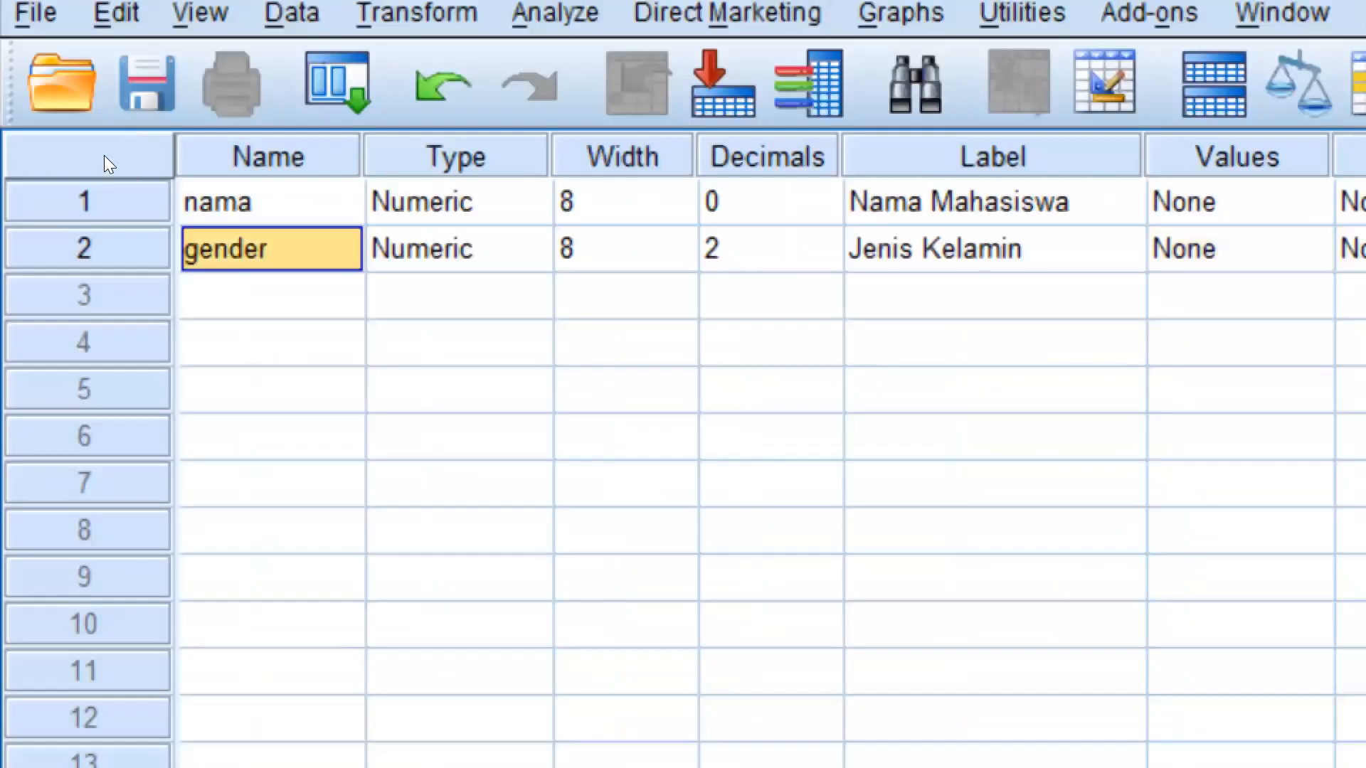
{"action": "key", "text": "Tab"}
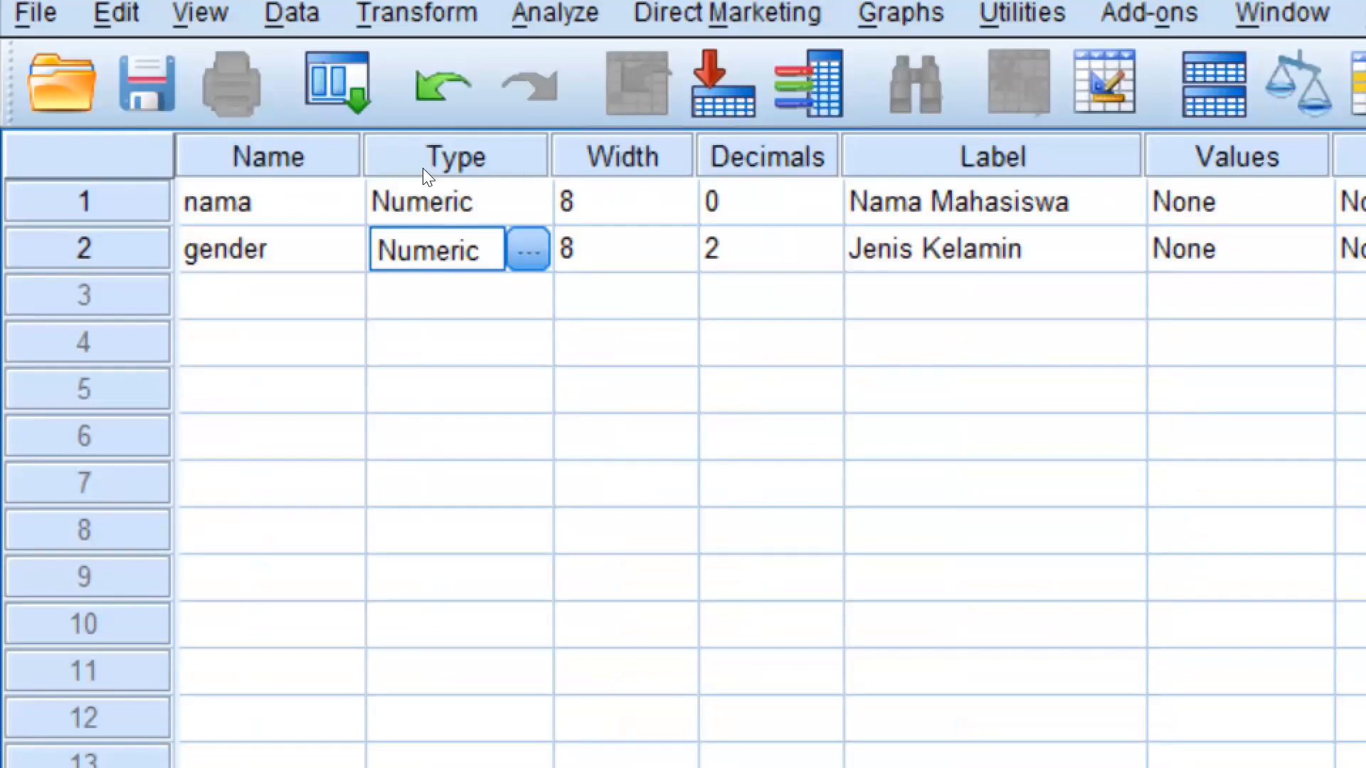
{"action": "key", "text": "Tab"}
{"action": "key", "text": "Tab"}
{"action": "key", "text": "Tab"}
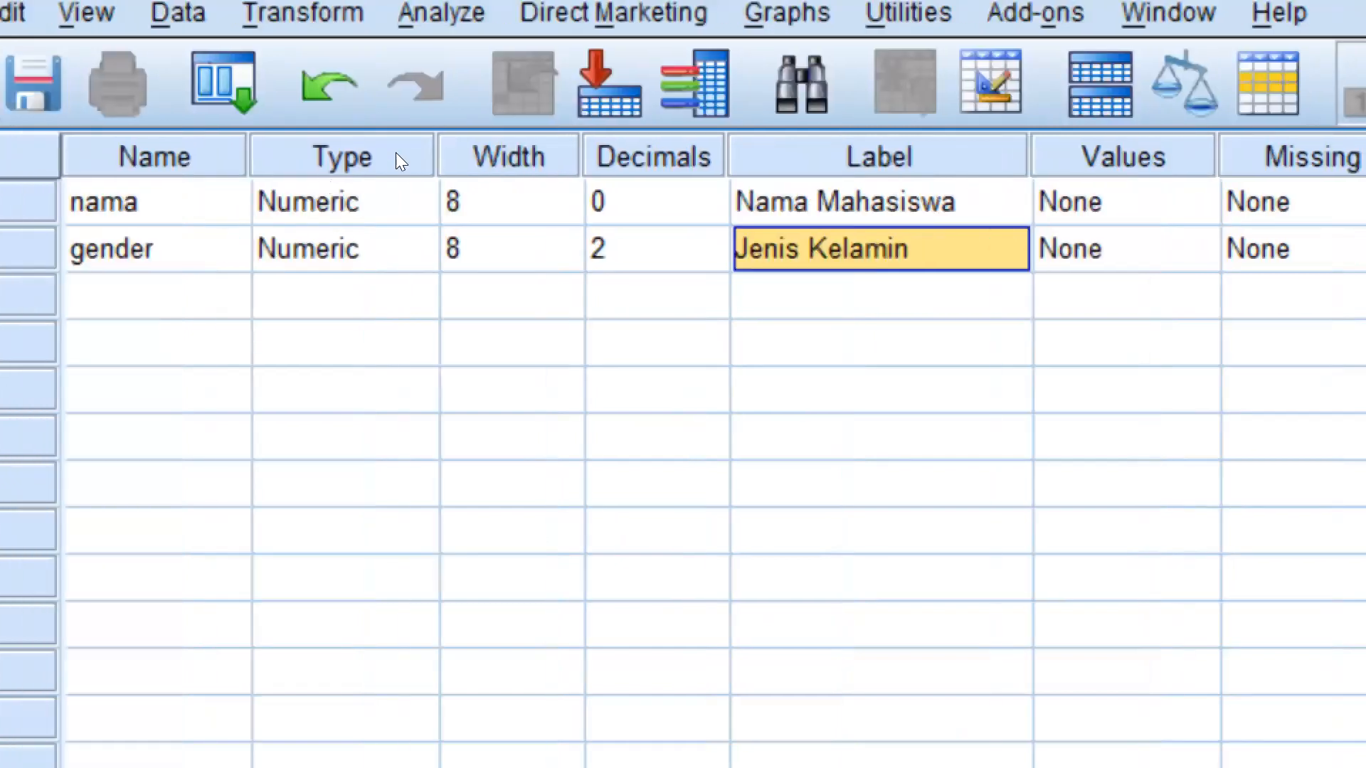
{"action": "key", "text": "shift+Tab"}
{"action": "key", "text": "Down"}
{"action": "key", "text": "Down"}
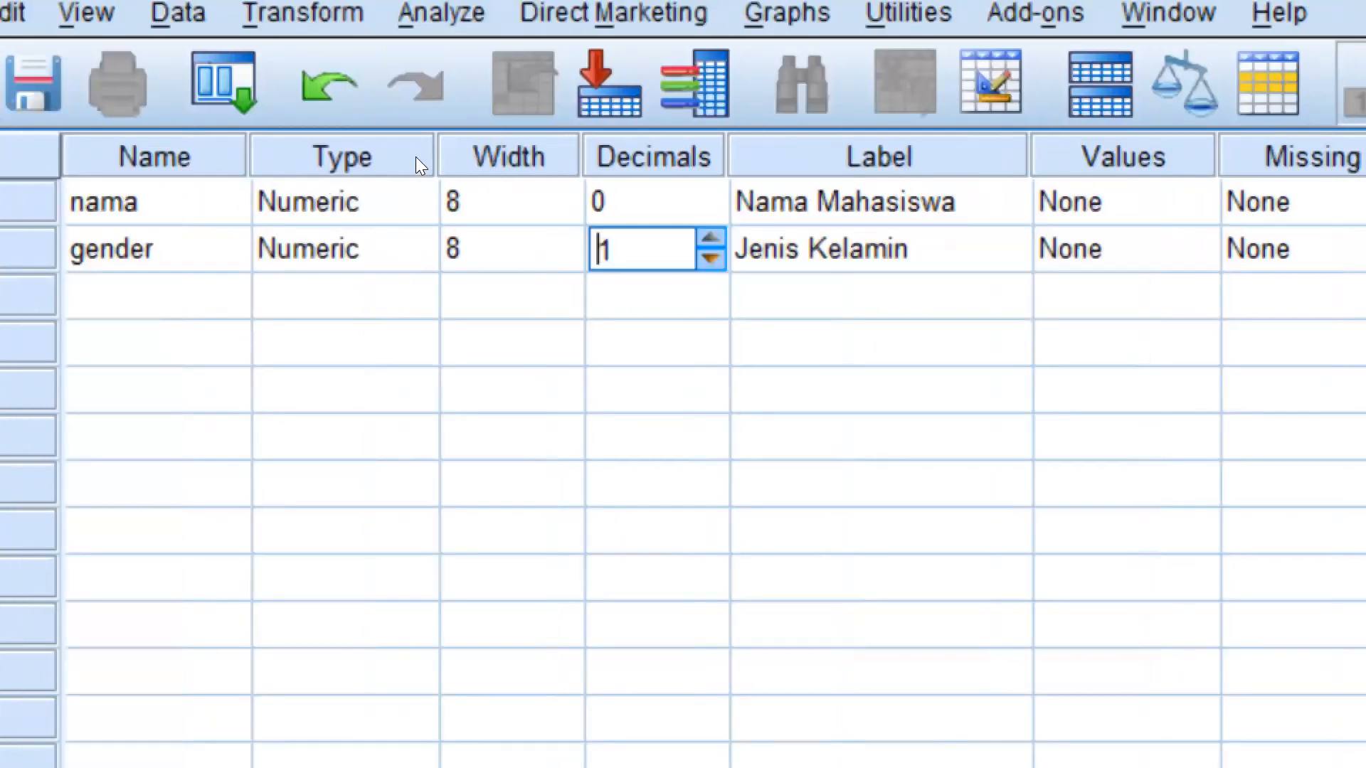
Open the value labels of the variable "gender" and add the label "Laki-laki" for value 1
{"action": "key", "text": "Tab"}
{"action": "key", "text": "Tab"}
{"action": "left_click", "coordinate": [427, 248]}
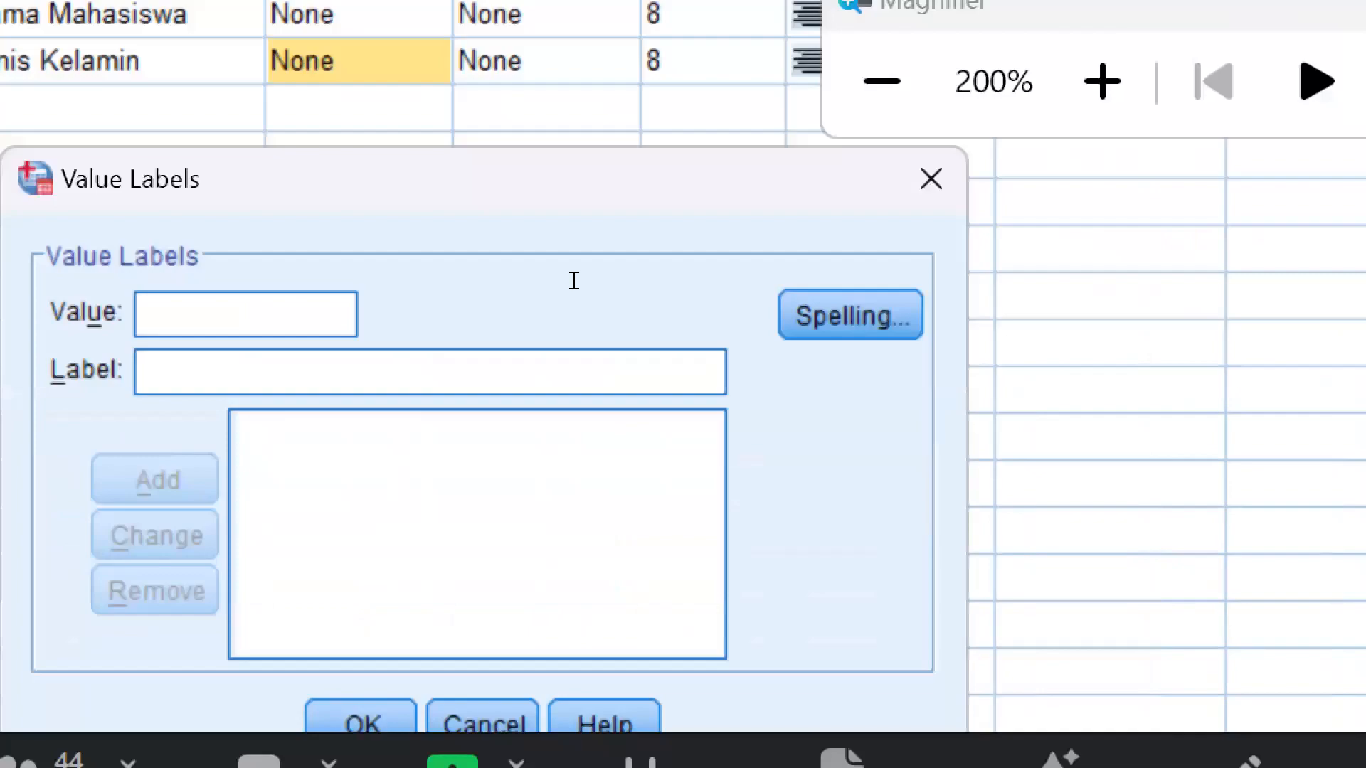
{"action": "type", "text": "1"}
{"action": "key", "text": "Tab"}
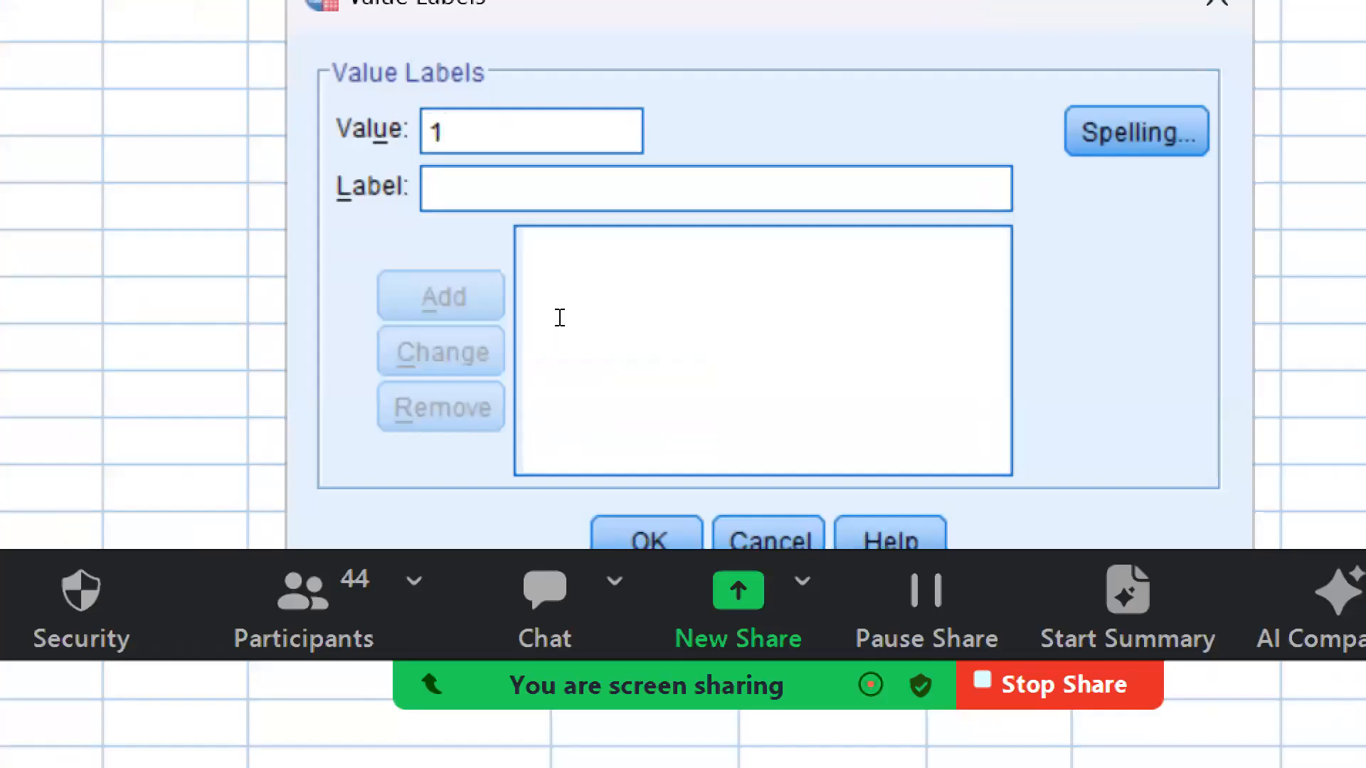
{"action": "type", "text": "Laki-laki"}
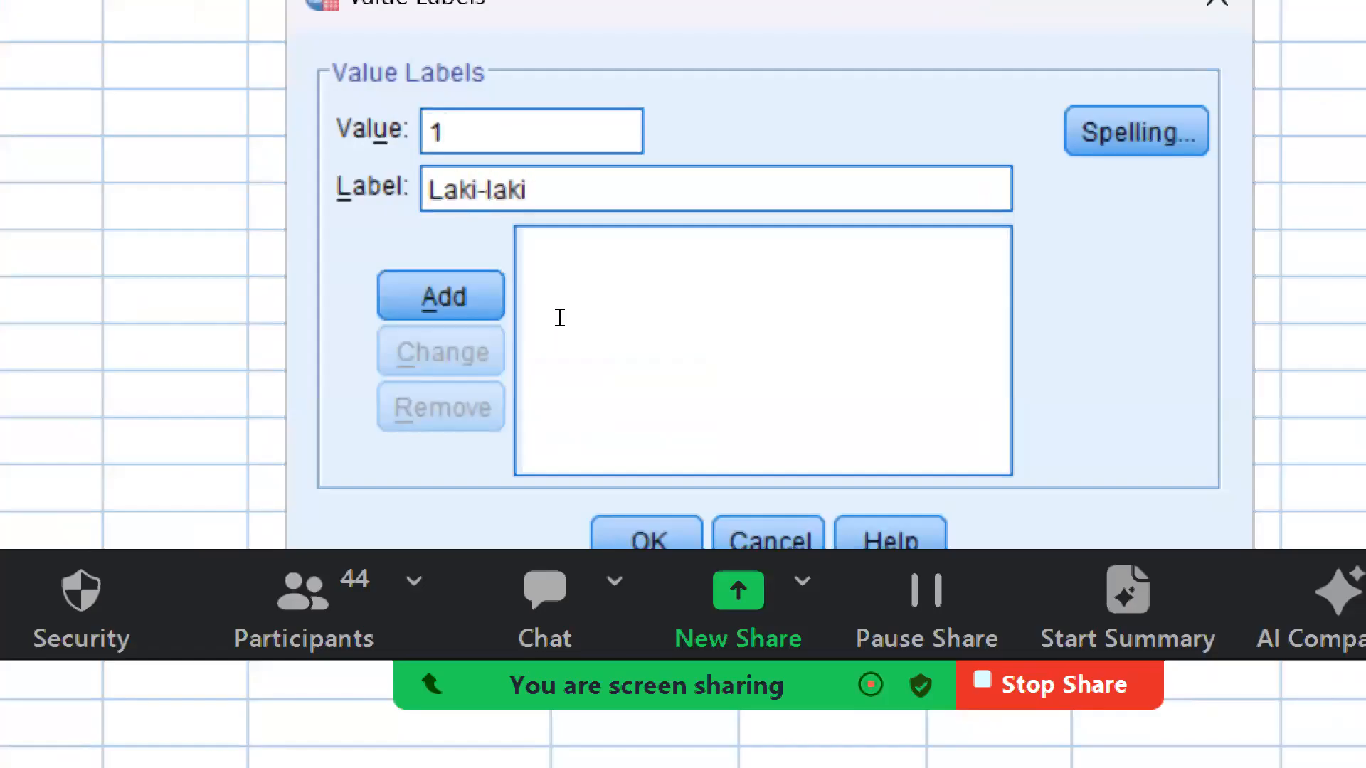
{"action": "key", "text": "Return"}
Add the label "Perempuan" for value 2 of "gender" and apply the value labels
{"action": "type", "text": "2"}
{"action": "key", "text": "Tab"}
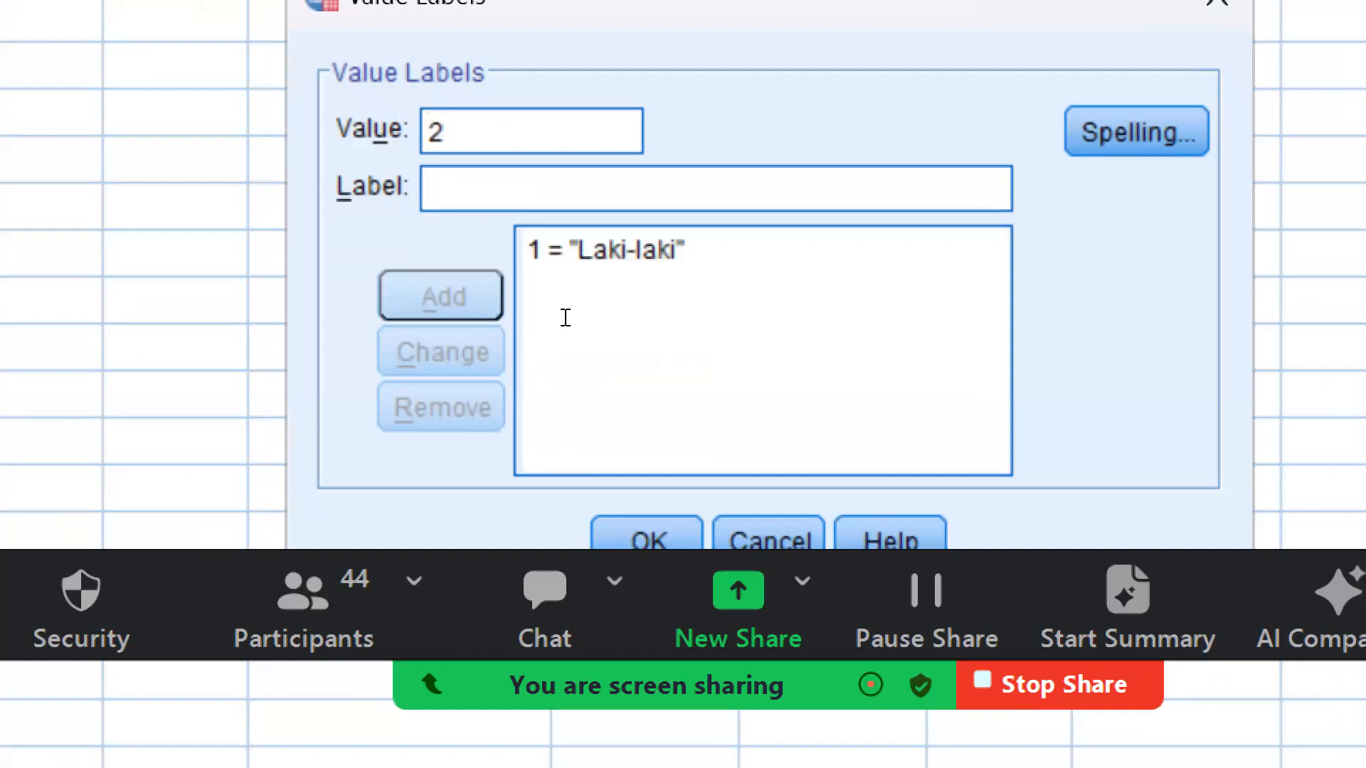
{"action": "type", "text": "Peremu"}
{"action": "key", "text": "BackSpace"}
{"action": "type", "text": "puan"}
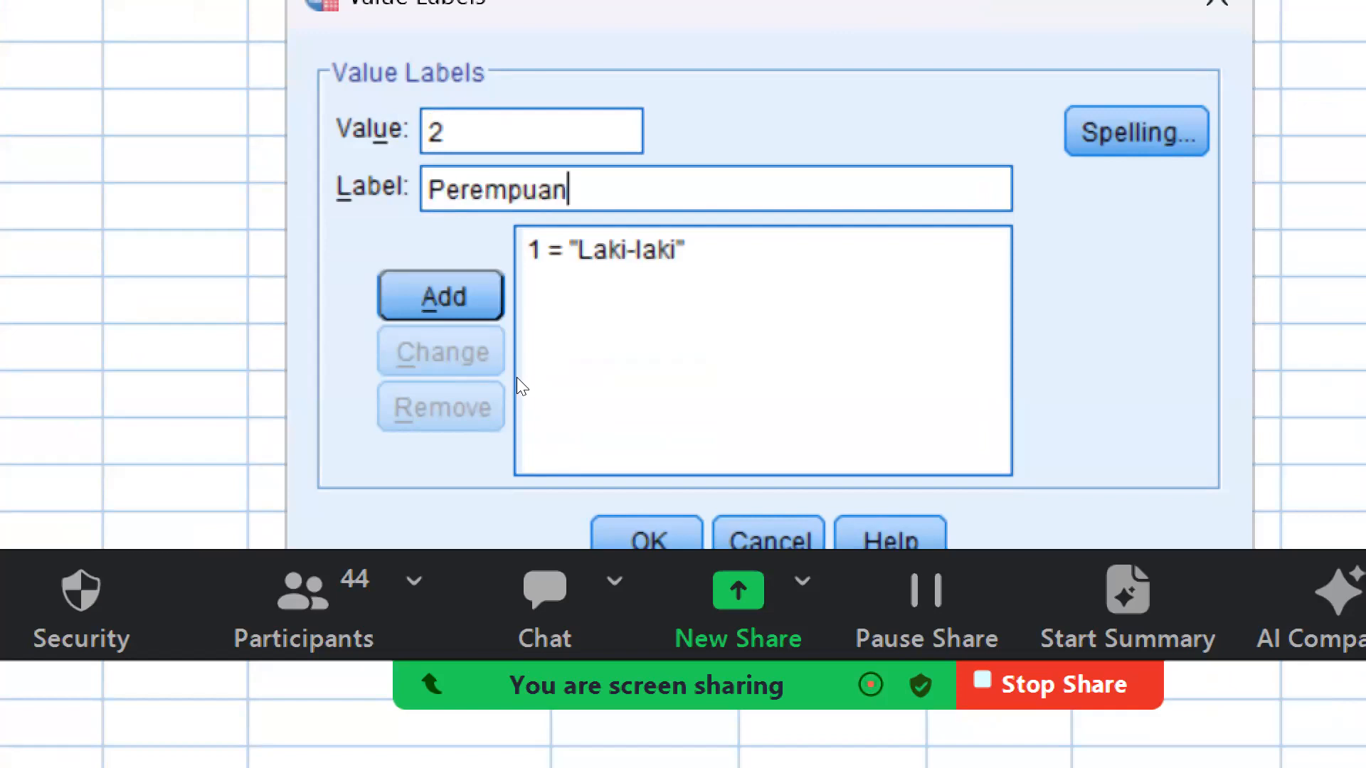
{"action": "key", "text": "Return"}
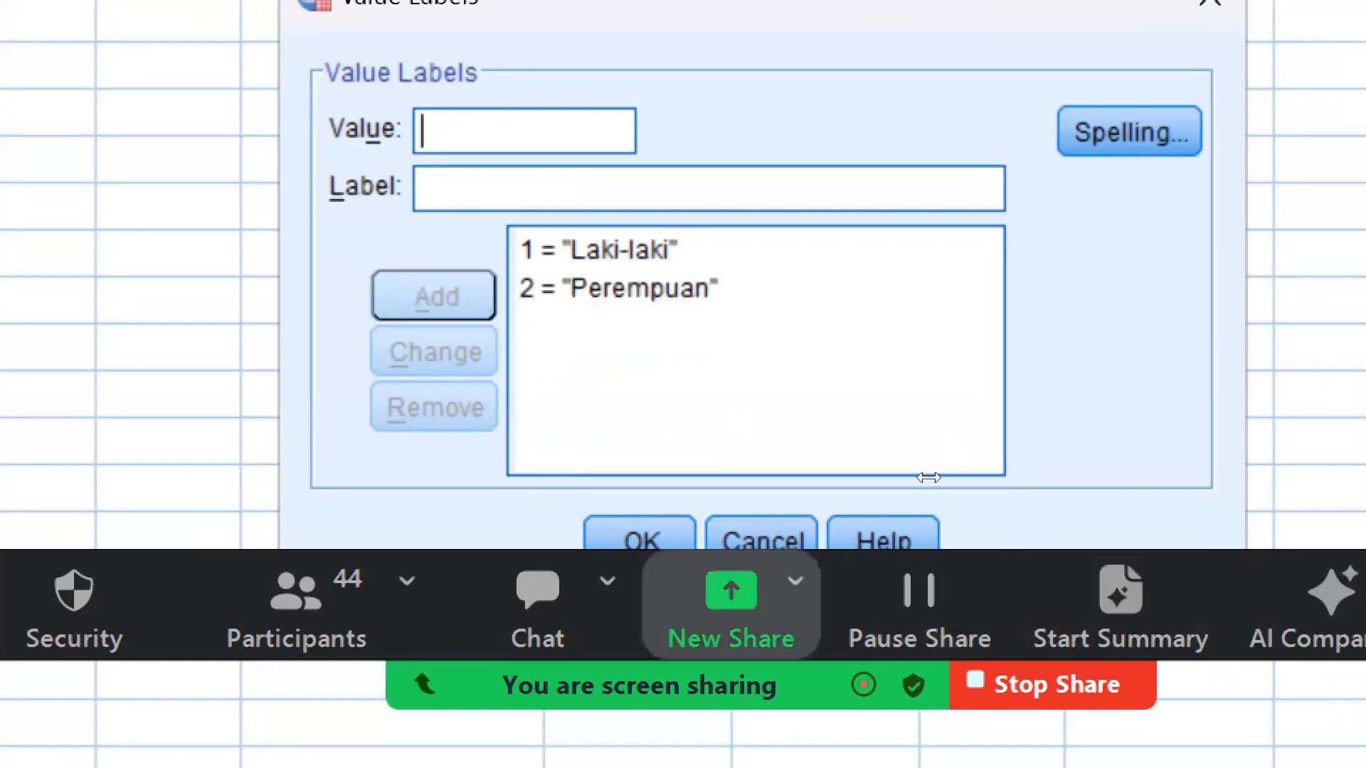
{"action": "left_click", "coordinate": [625, 538]}
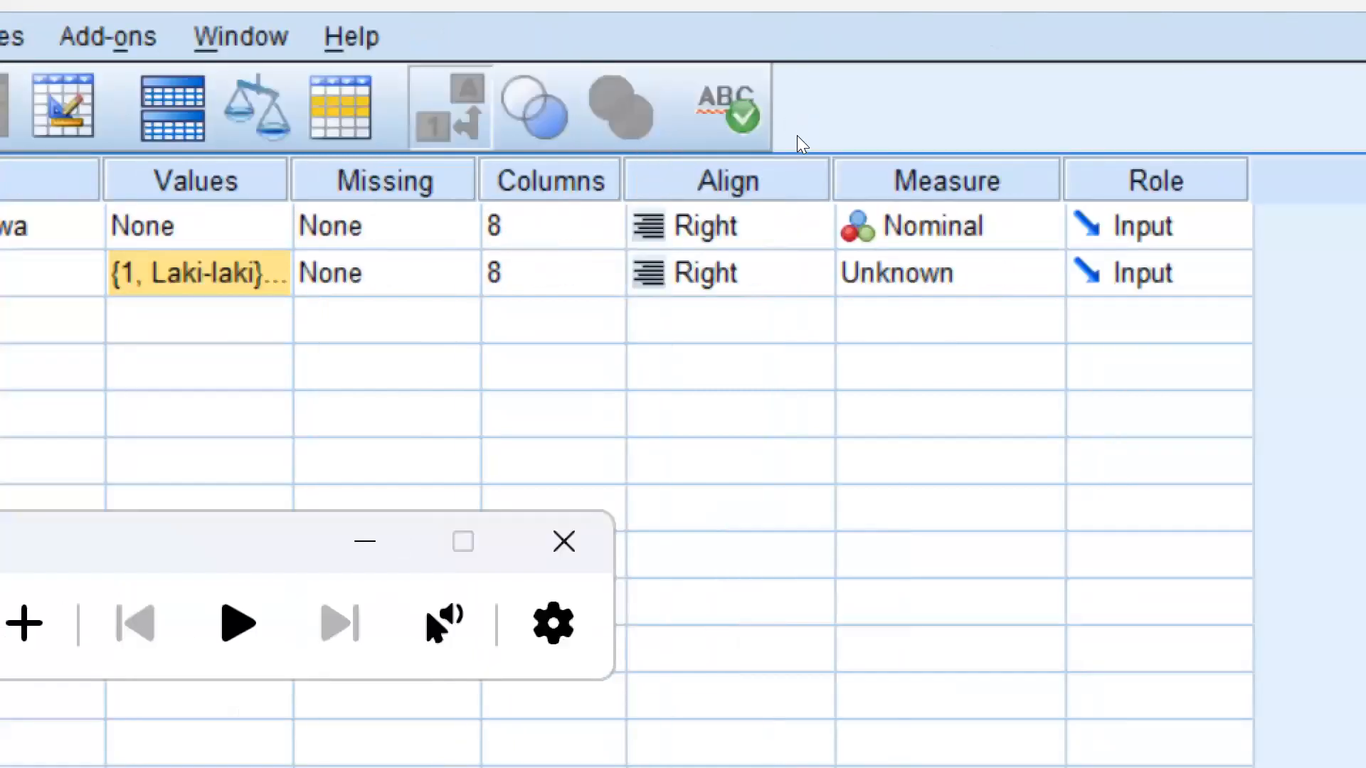
Set the alignment of the variable "nama" to Center
{"action": "left_click", "coordinate": [554, 231]}
{"action": "left_click", "coordinate": [588, 322]}
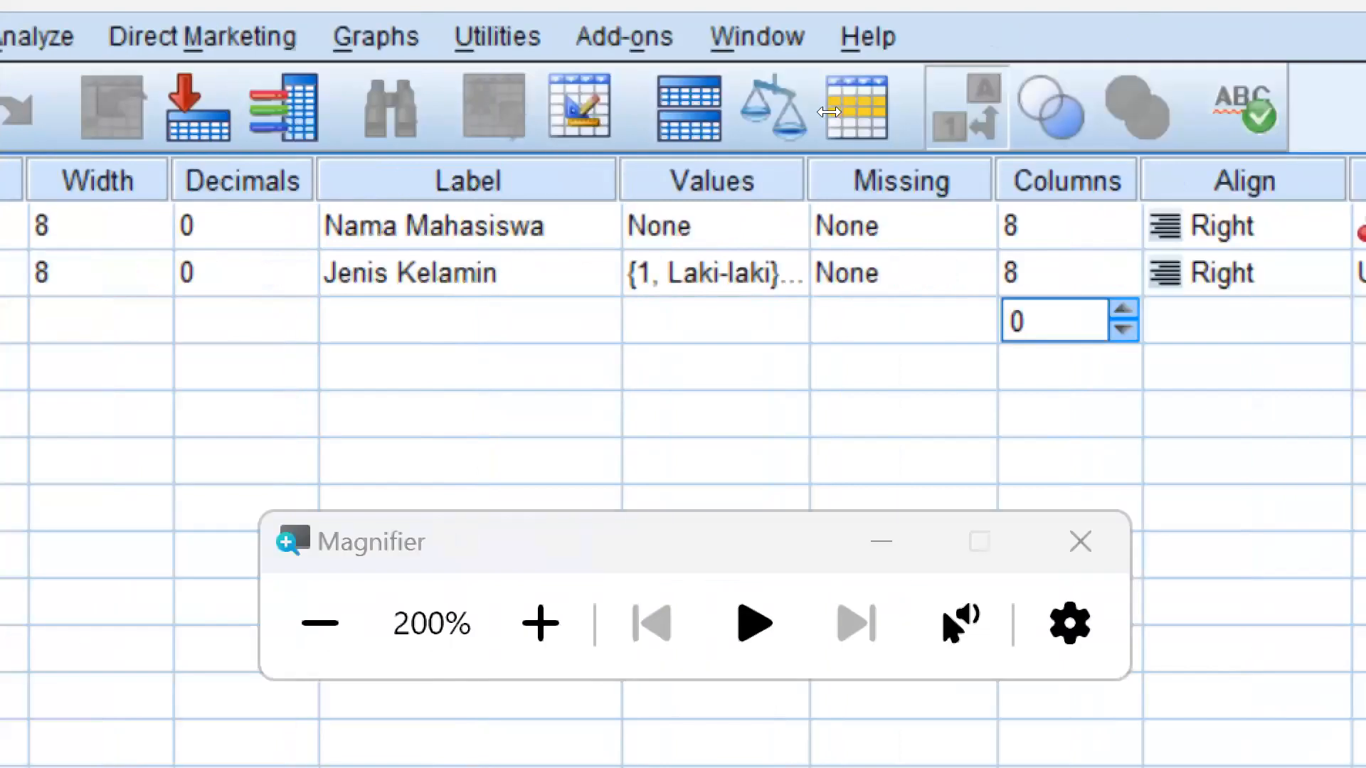
{"action": "left_click", "coordinate": [1059, 231]}
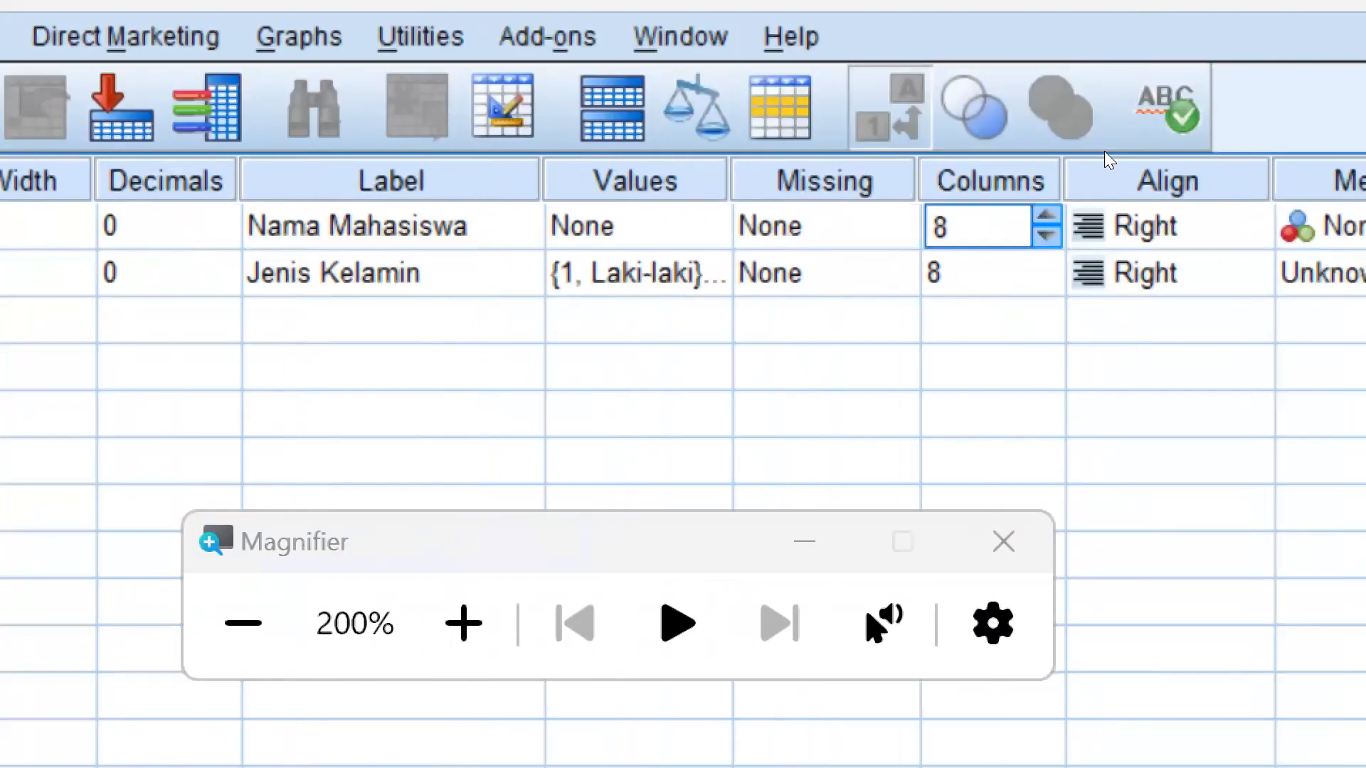
{"action": "left_click", "coordinate": [882, 226]}
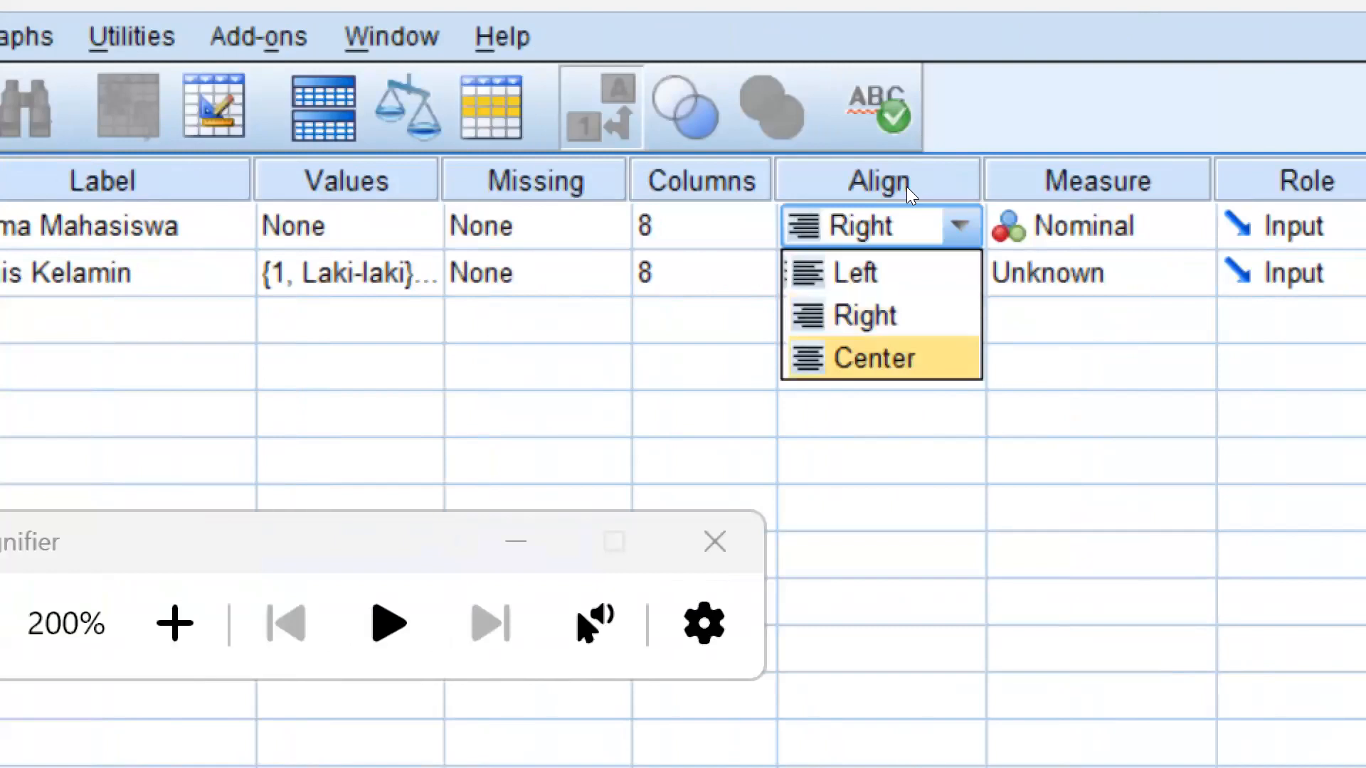
{"action": "key", "text": "Up"}
{"action": "key", "text": "Down"}
{"action": "key", "text": "Return"}
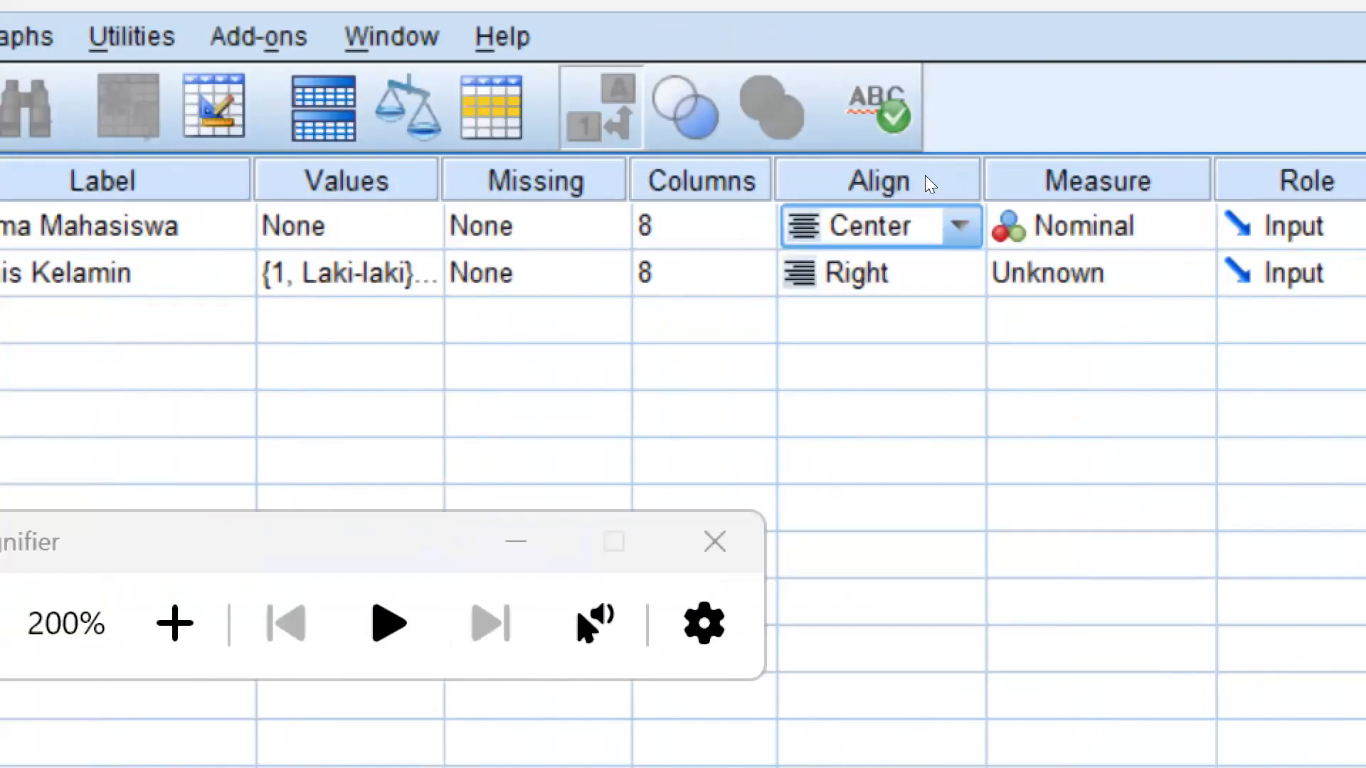
Set the alignment of the variable "gender" to Center
{"action": "key", "text": "Down"}
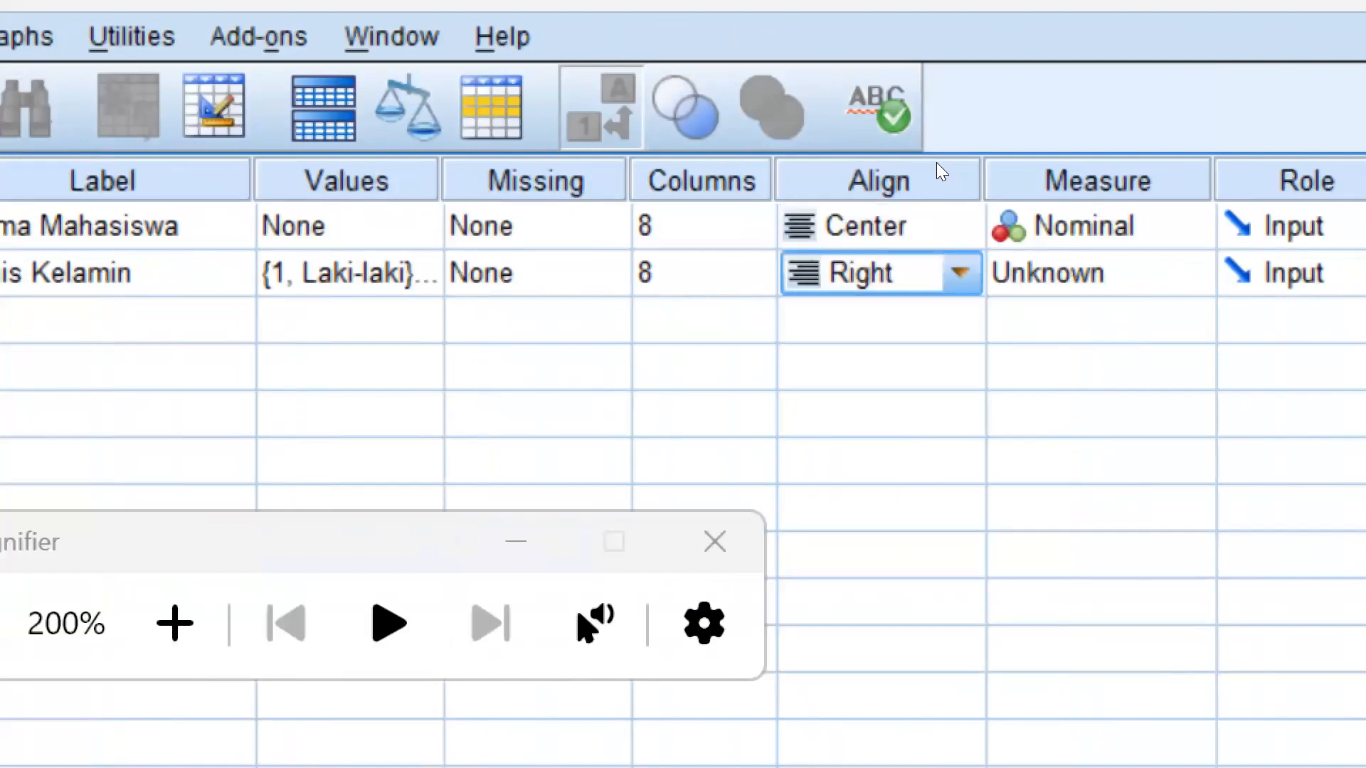
{"action": "key", "text": "alt+Down"}
{"action": "key", "text": "Up"}
{"action": "key", "text": "Down"}
{"action": "key", "text": "Down"}
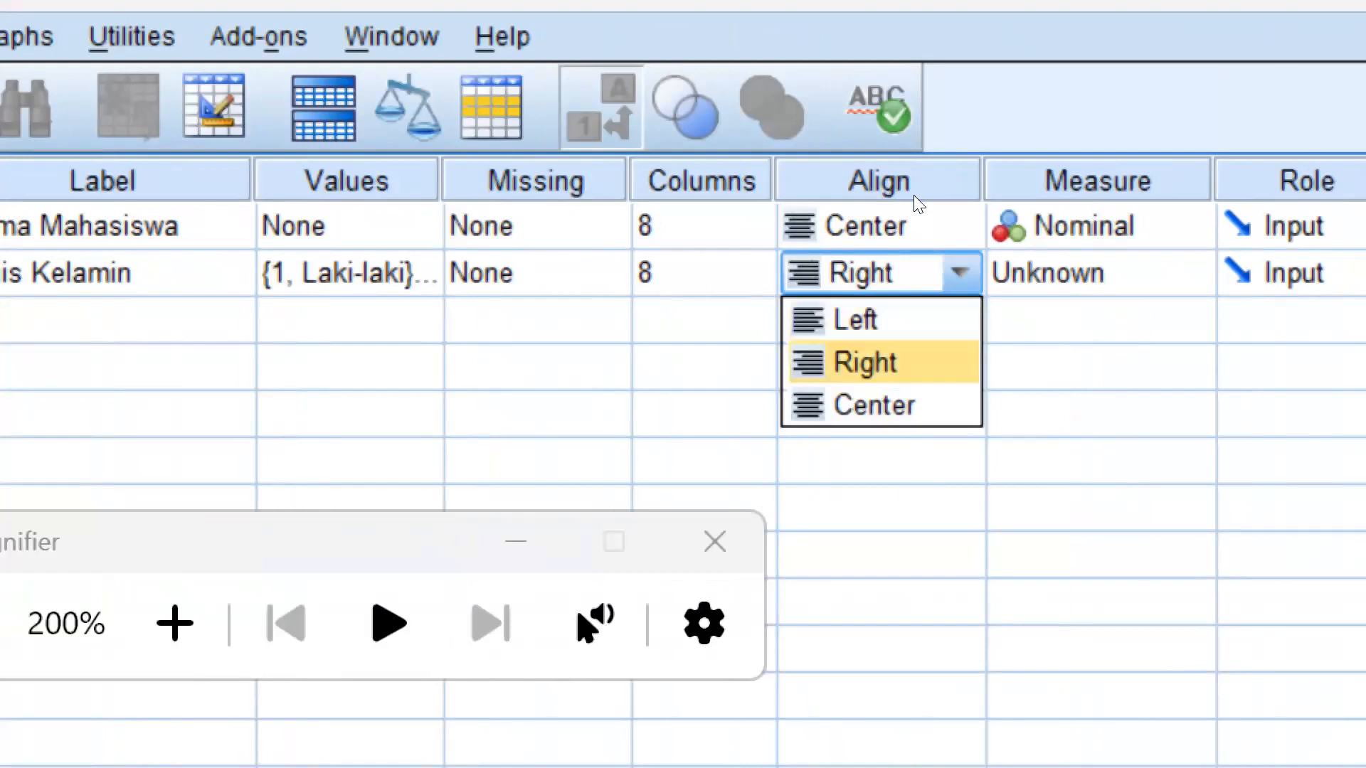
{"action": "key", "text": "Return"}
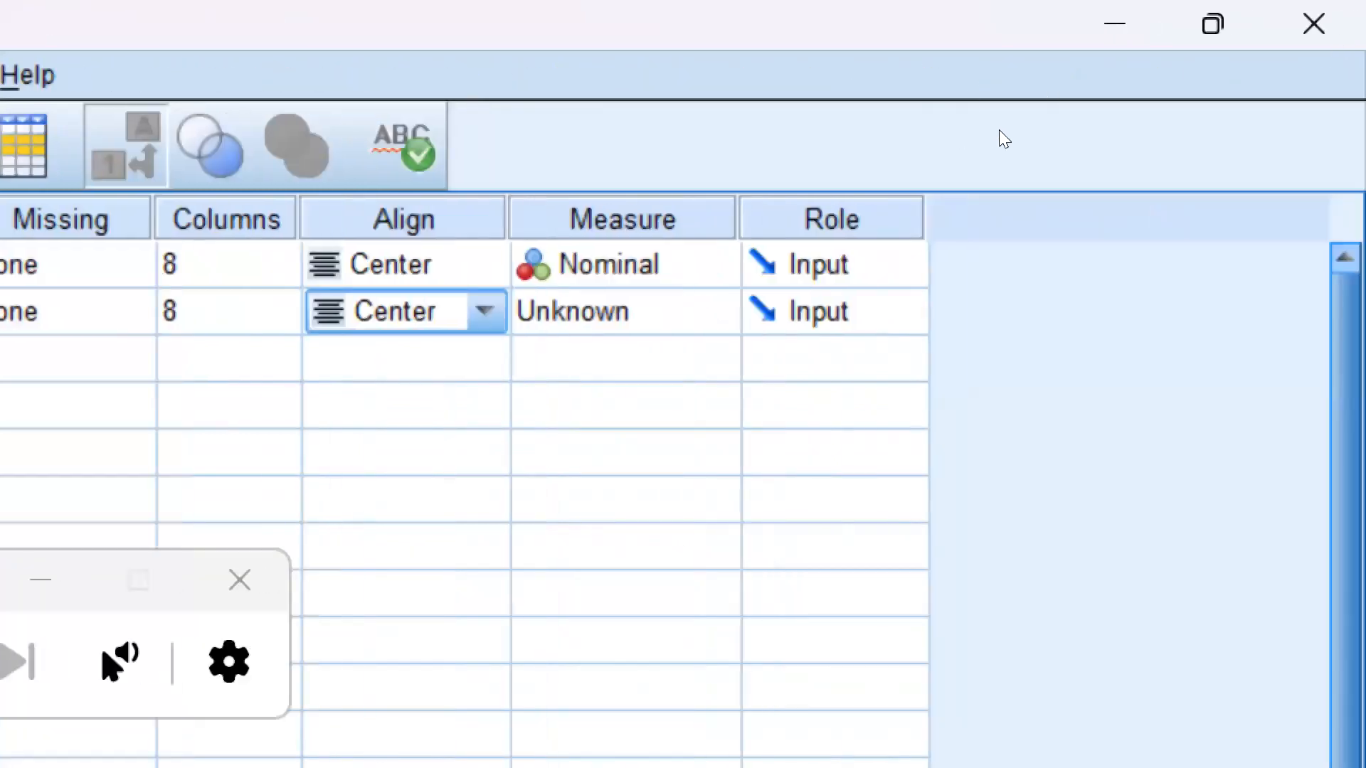
Examine the Scale, Ordinal and Nominal measure options of the variable "nama" and keep Nominal
{"action": "left_click", "coordinate": [667, 262]}
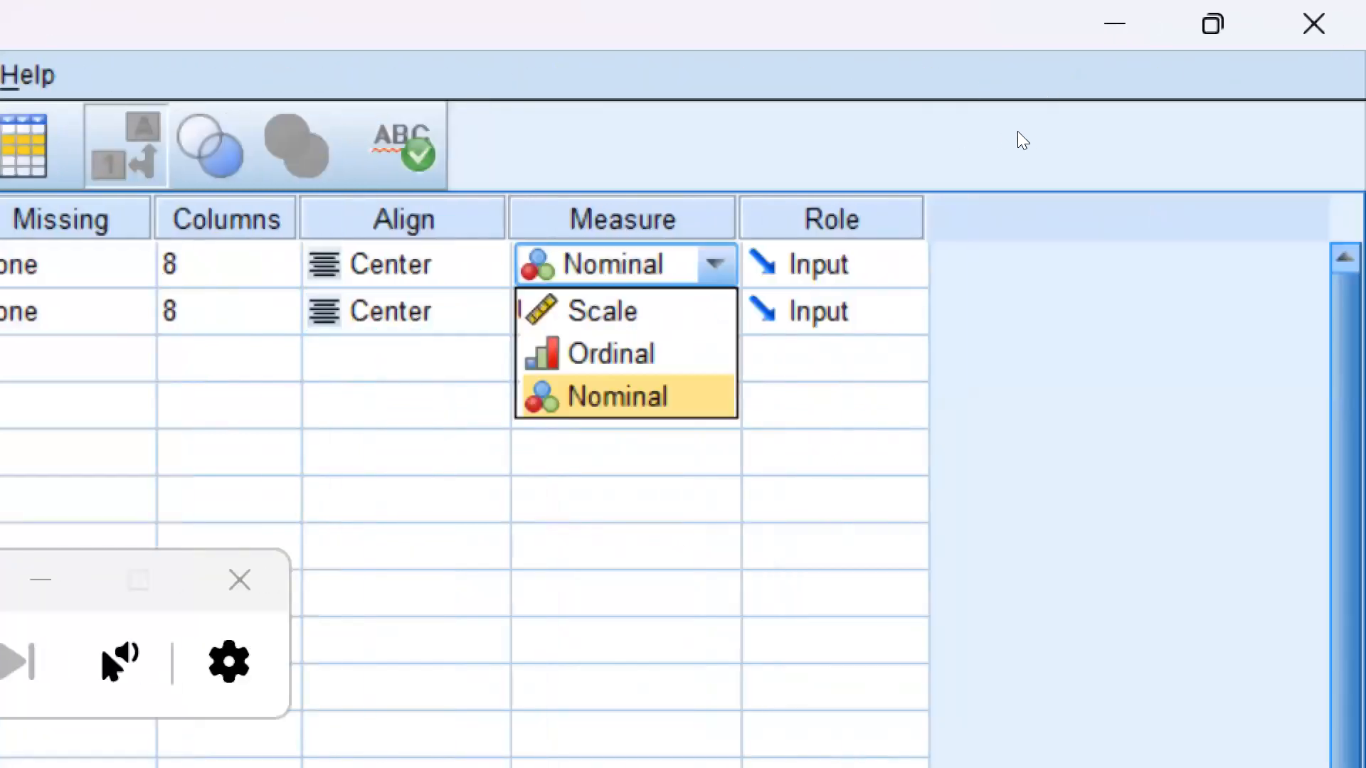
{"action": "key", "text": "Down"}
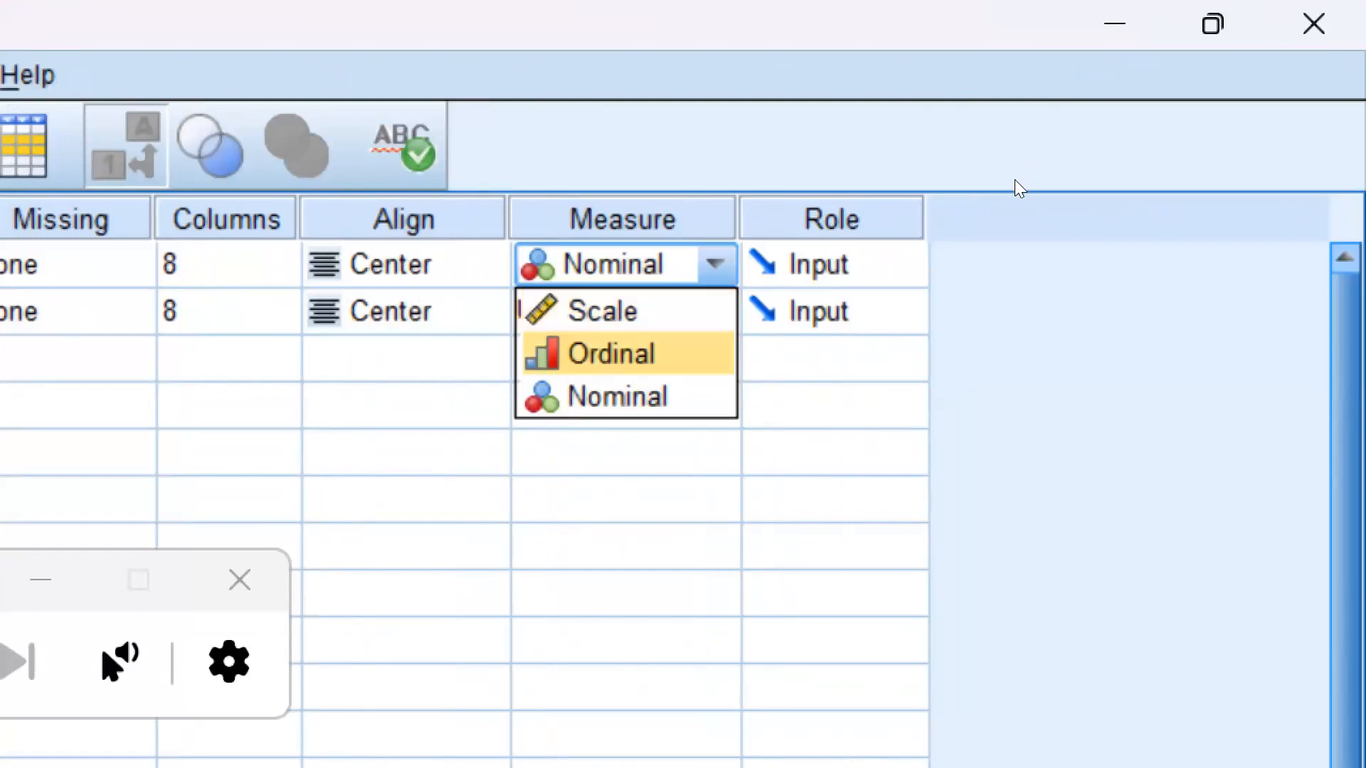
{"action": "key", "text": "Down"}
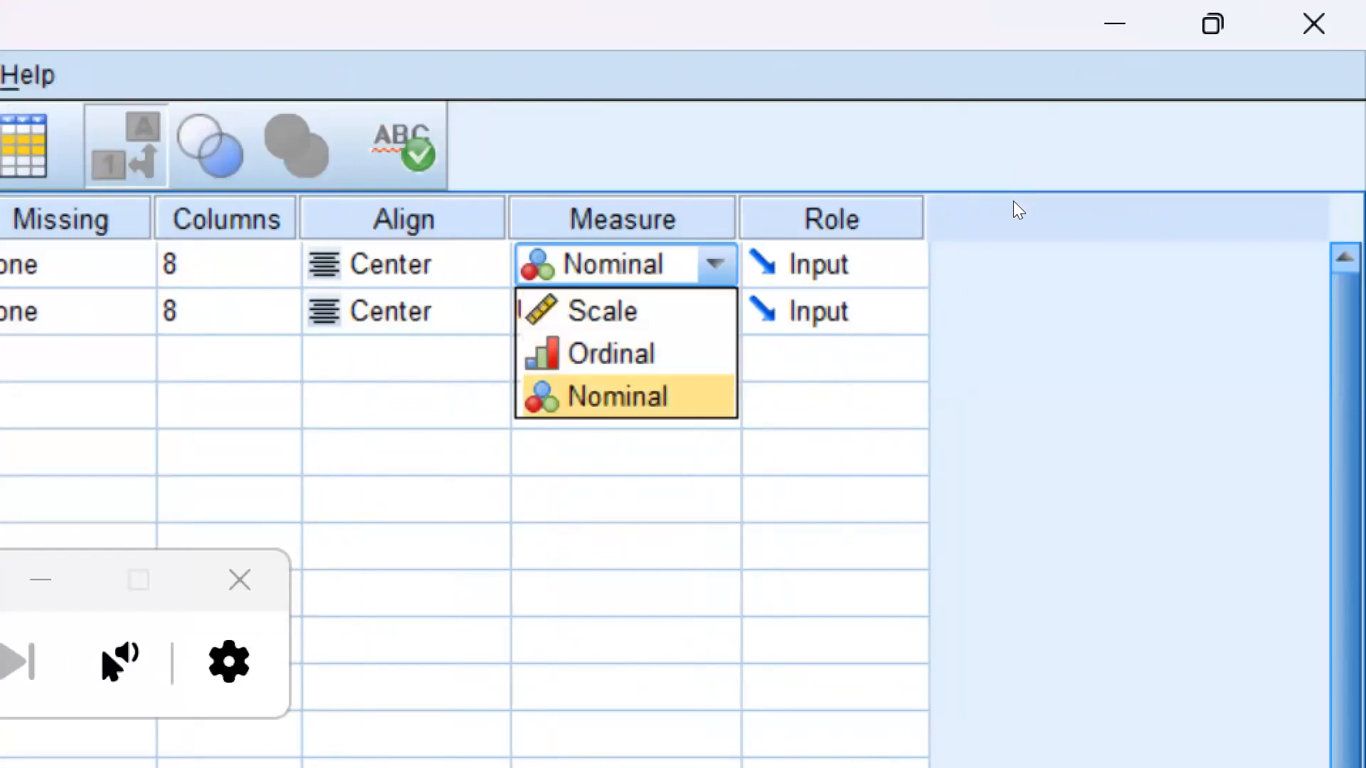
{"action": "key", "text": "Up"}
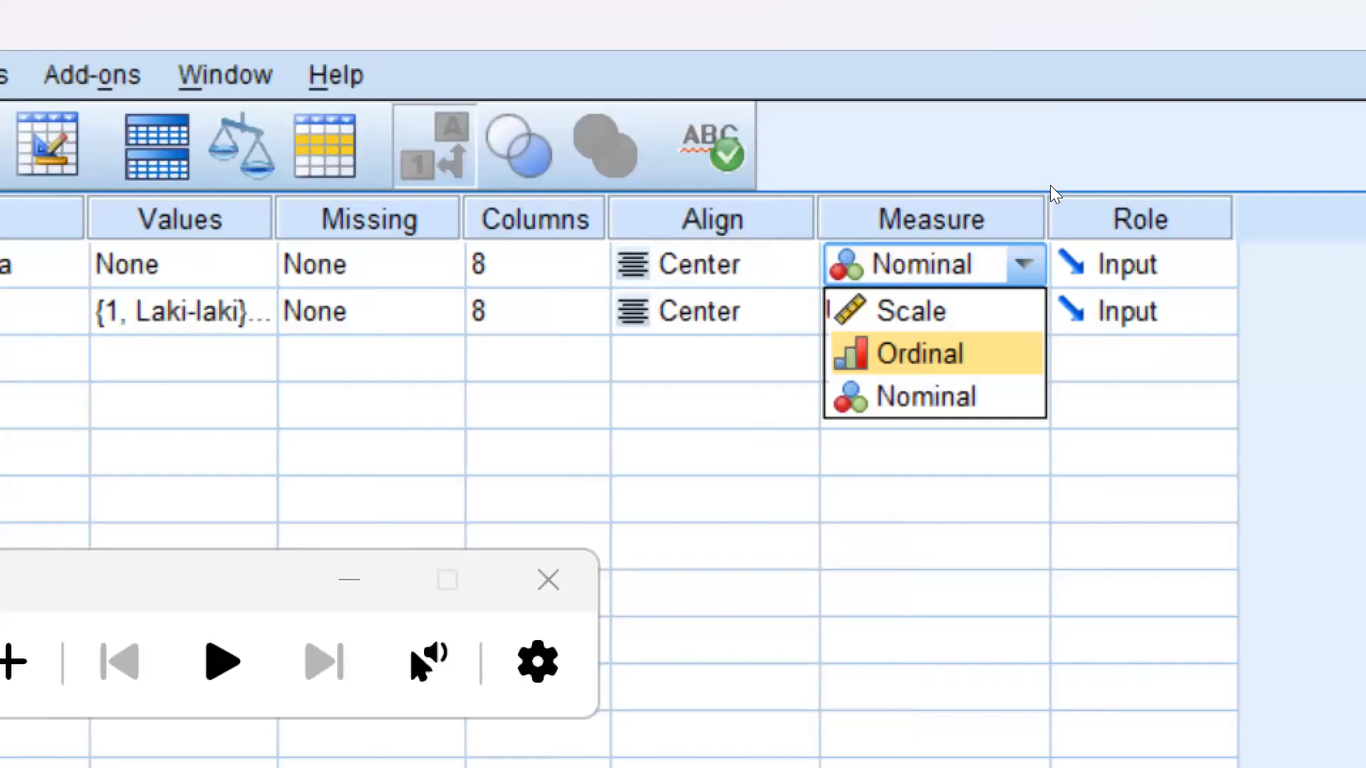
{"action": "key", "text": "Up"}
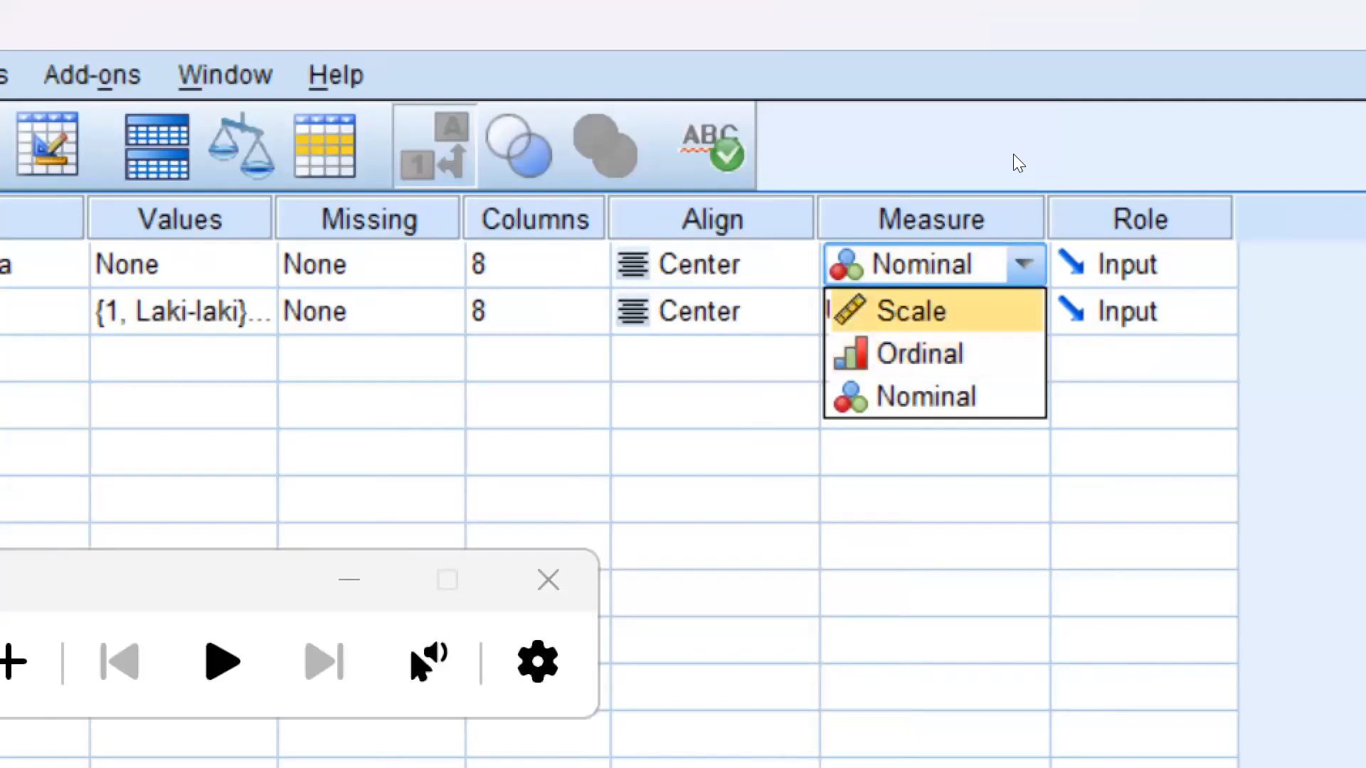
{"action": "key", "text": "Down"}
{"action": "key", "text": "Down"}
{"action": "key", "text": "Return"}
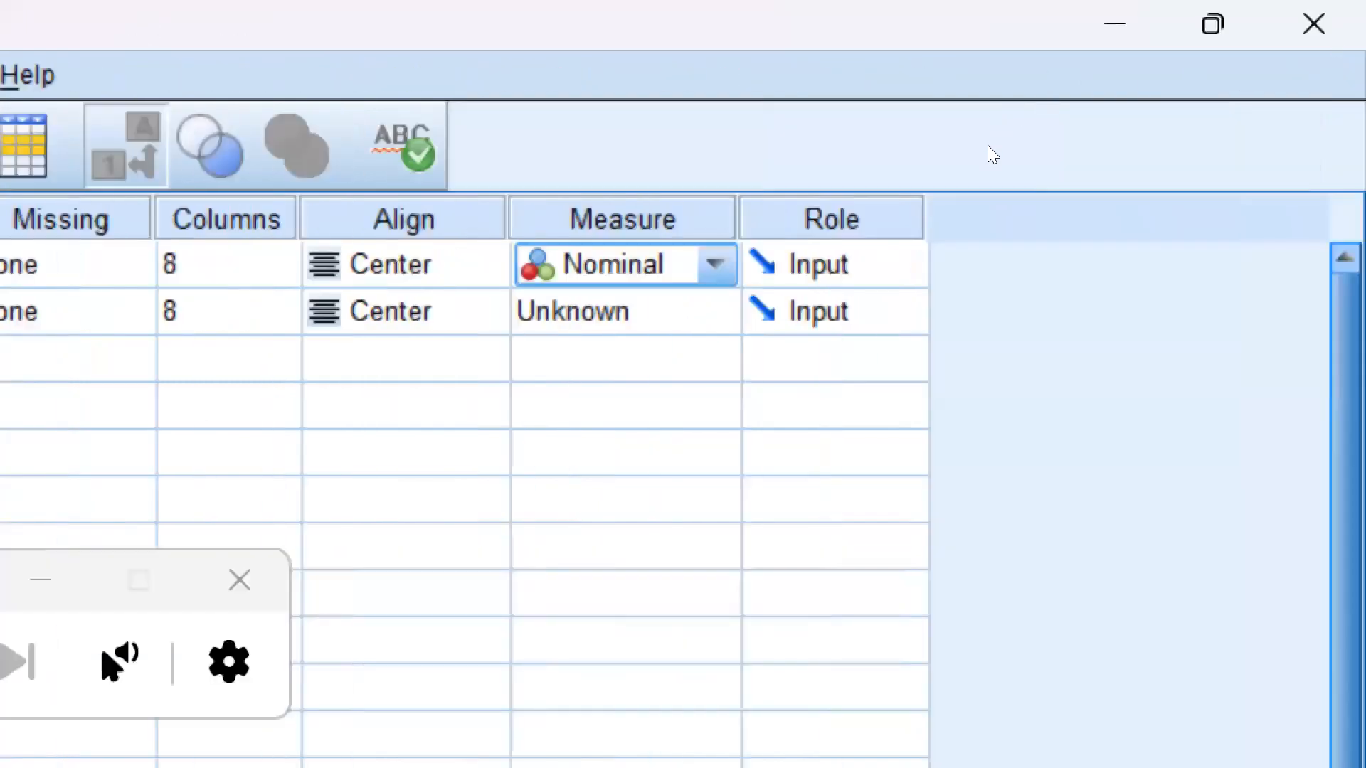
Set the measure of the variable "gender" to Nominal
{"action": "left_click", "coordinate": [1017, 158]}
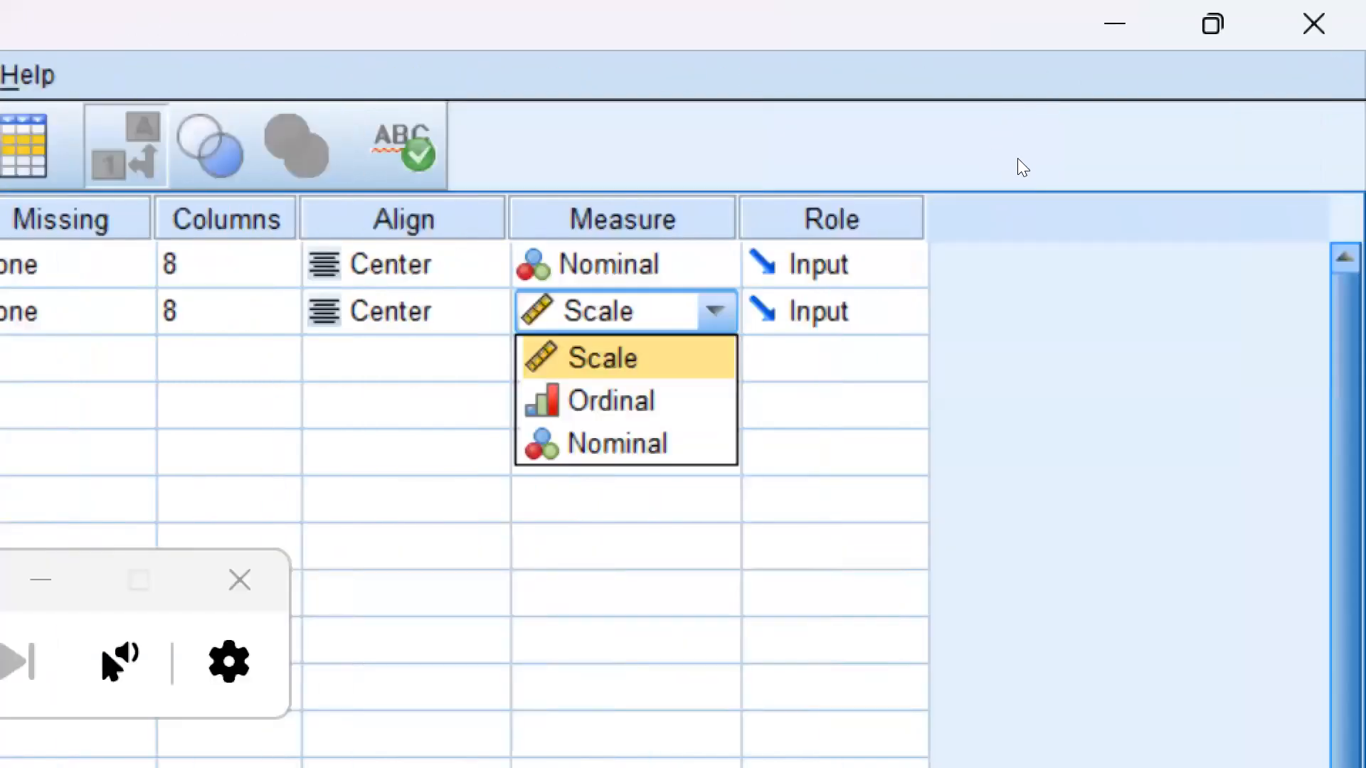
{"action": "key", "text": "Down"}
{"action": "key", "text": "Down"}
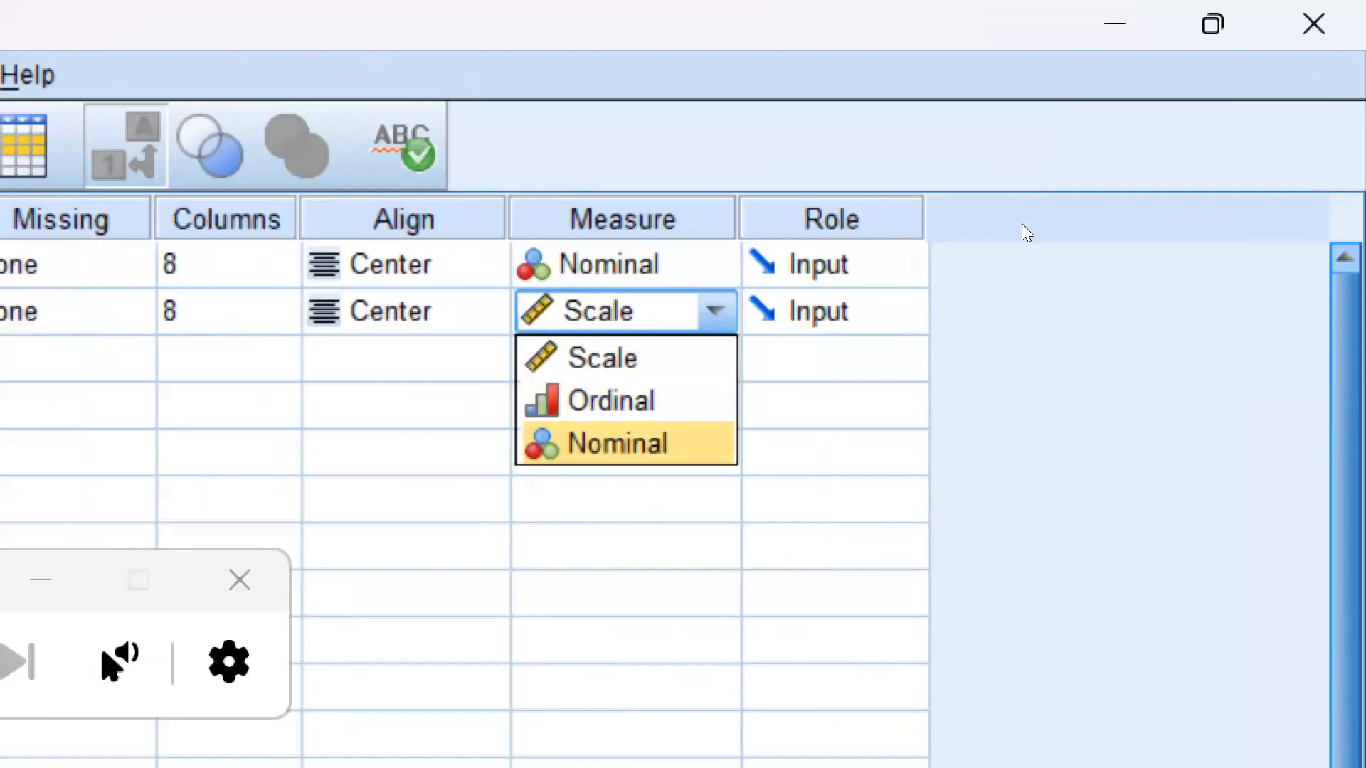
{"action": "key", "text": "Return"}
Try the Scale measure for the variable "gender" and restore Nominal
{"action": "key", "text": "alt+Down"}
{"action": "key", "text": "Up"}
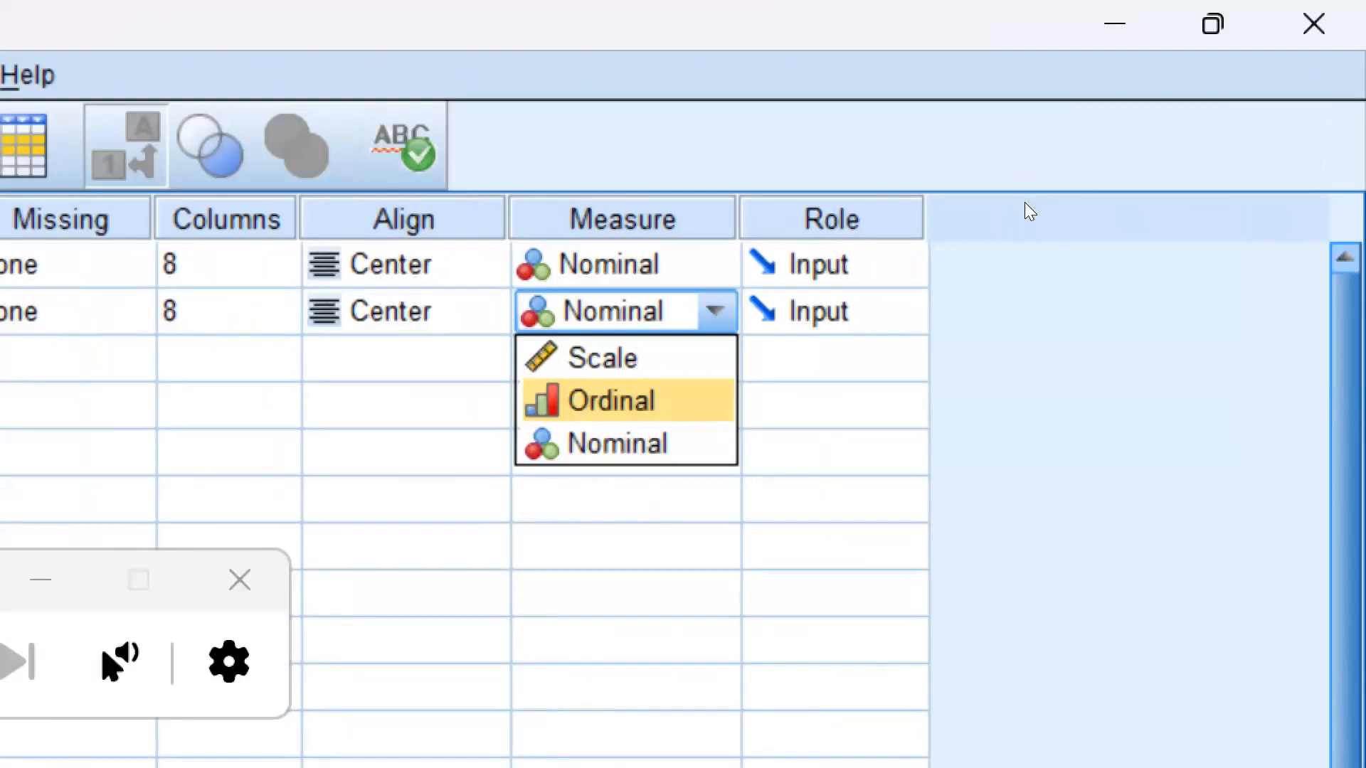
{"action": "key", "text": "Down"}
{"action": "key", "text": "Up"}
{"action": "key", "text": "Up"}
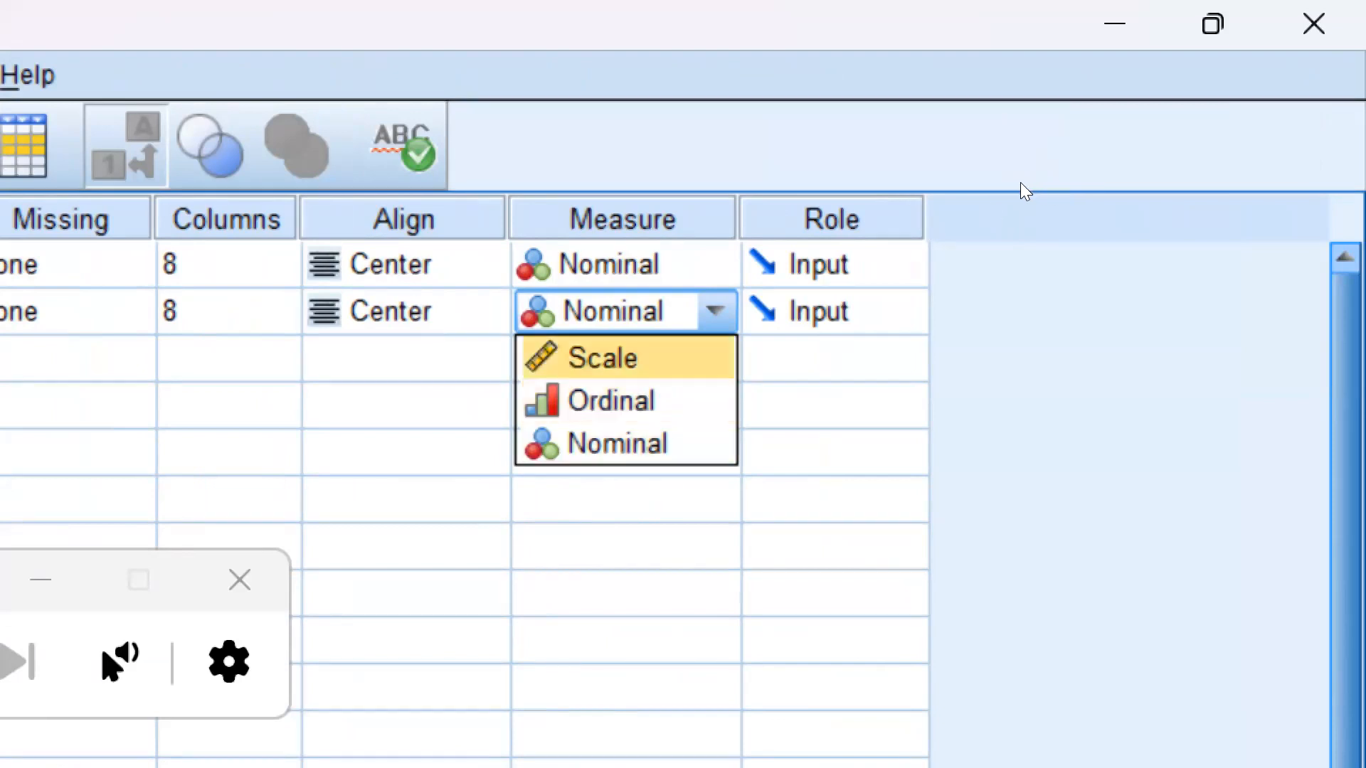
{"action": "key", "text": "Return"}
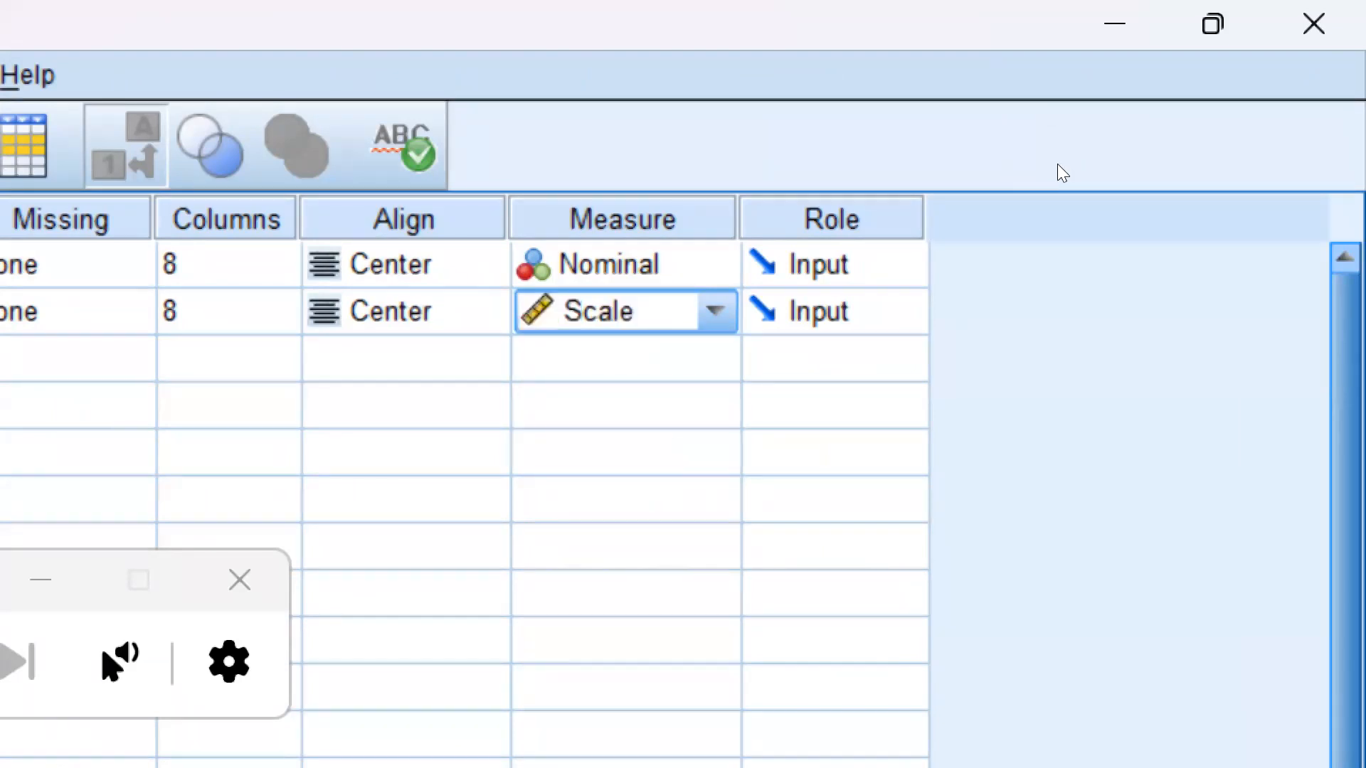
{"action": "key", "text": "alt+Down"}
{"action": "key", "text": "Down"}
{"action": "key", "text": "Down"}
{"action": "key", "text": "Return"}
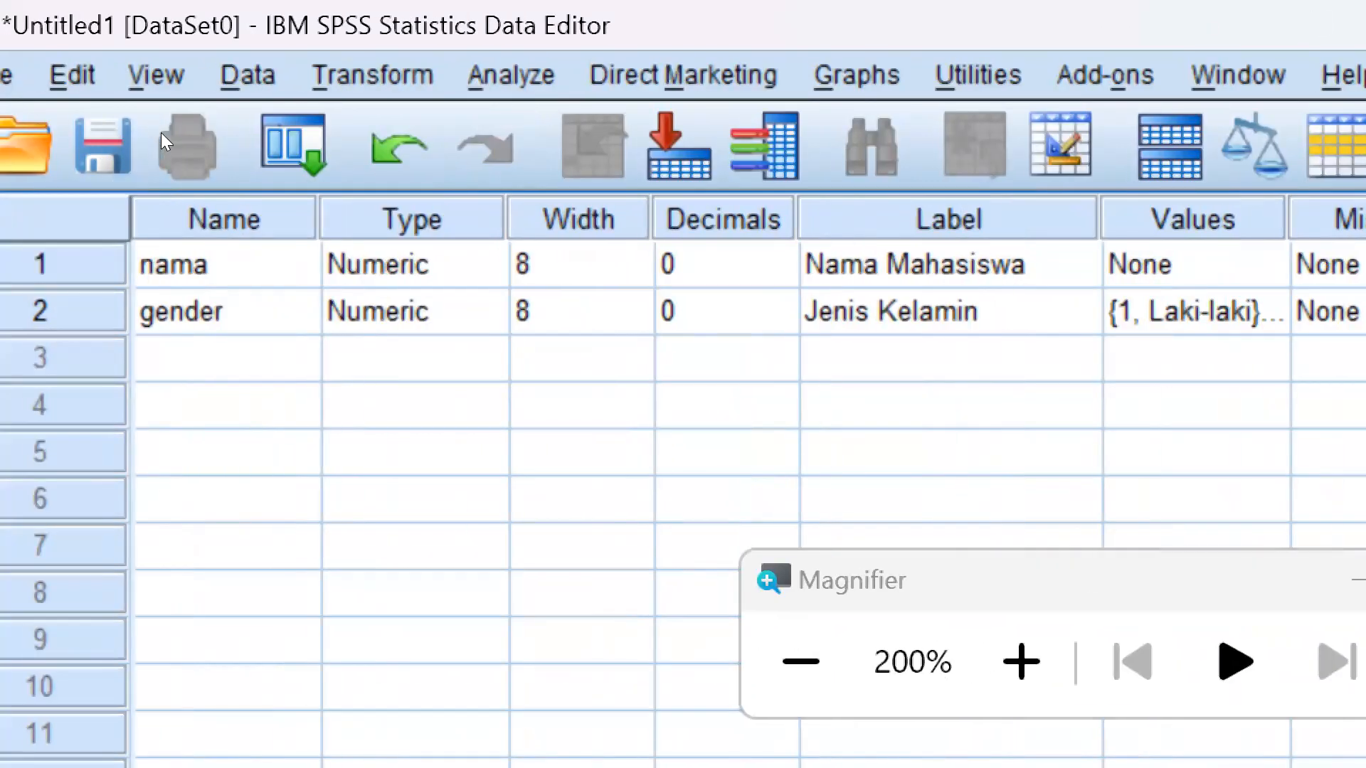
Change the type of the variable "nama" to String
{"action": "left_click", "coordinate": [256, 264]}
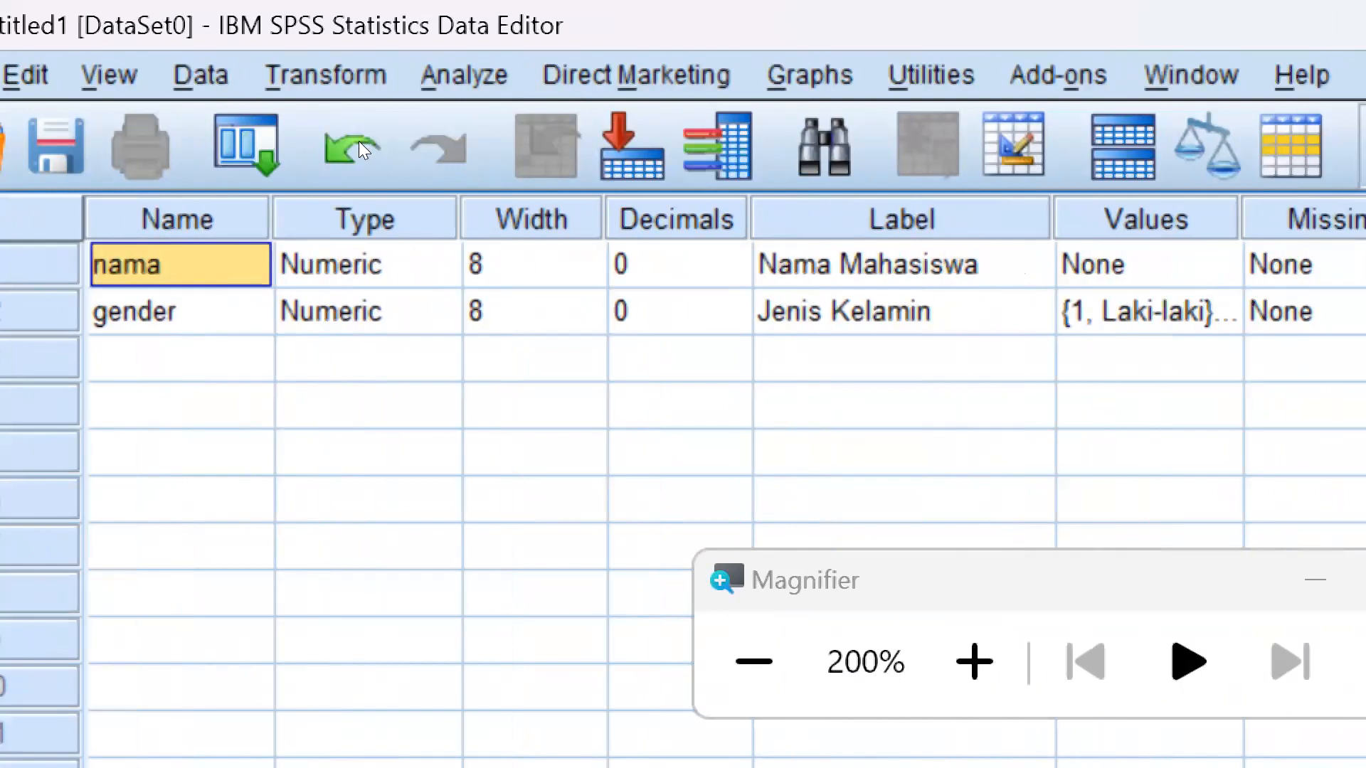
{"action": "left_click", "coordinate": [446, 267]}
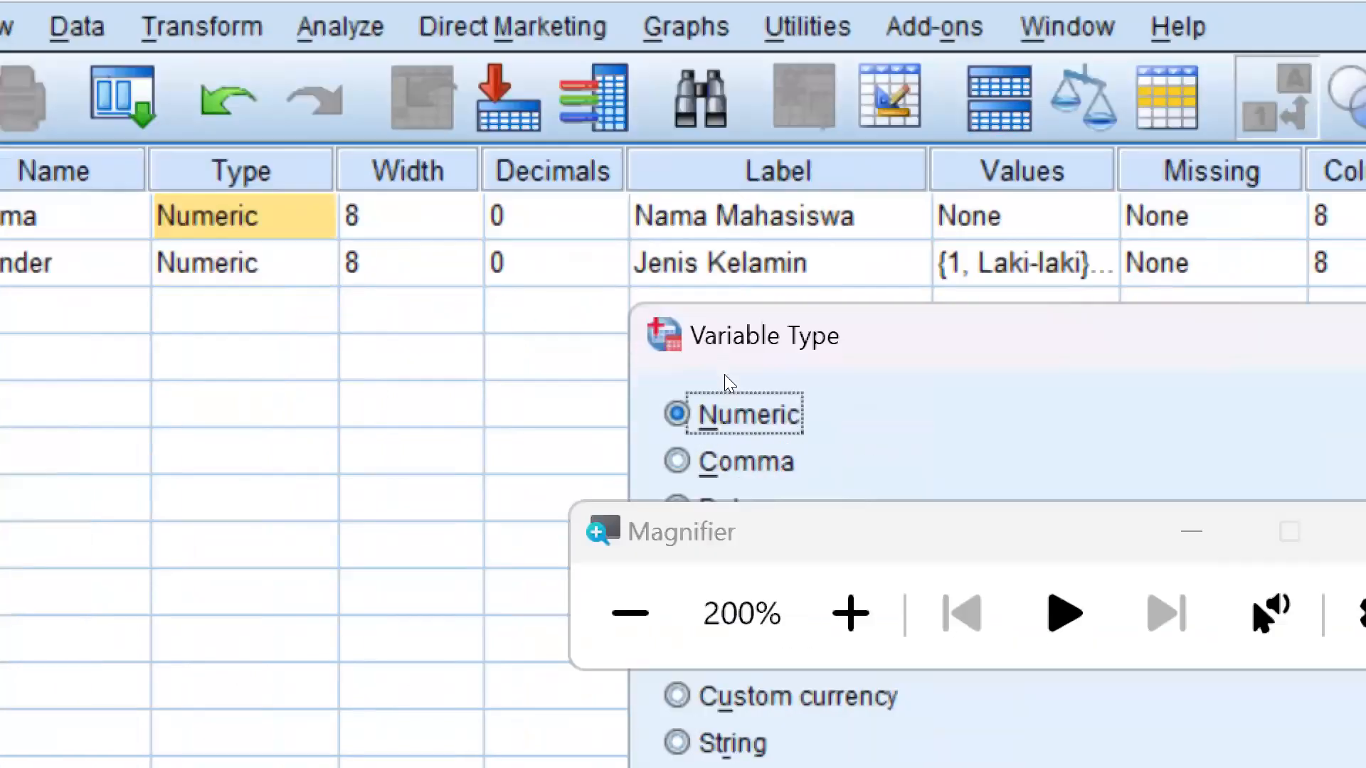
{"action": "left_click_drag", "start_coordinate": [531, 310], "coordinate": [531, 369]}
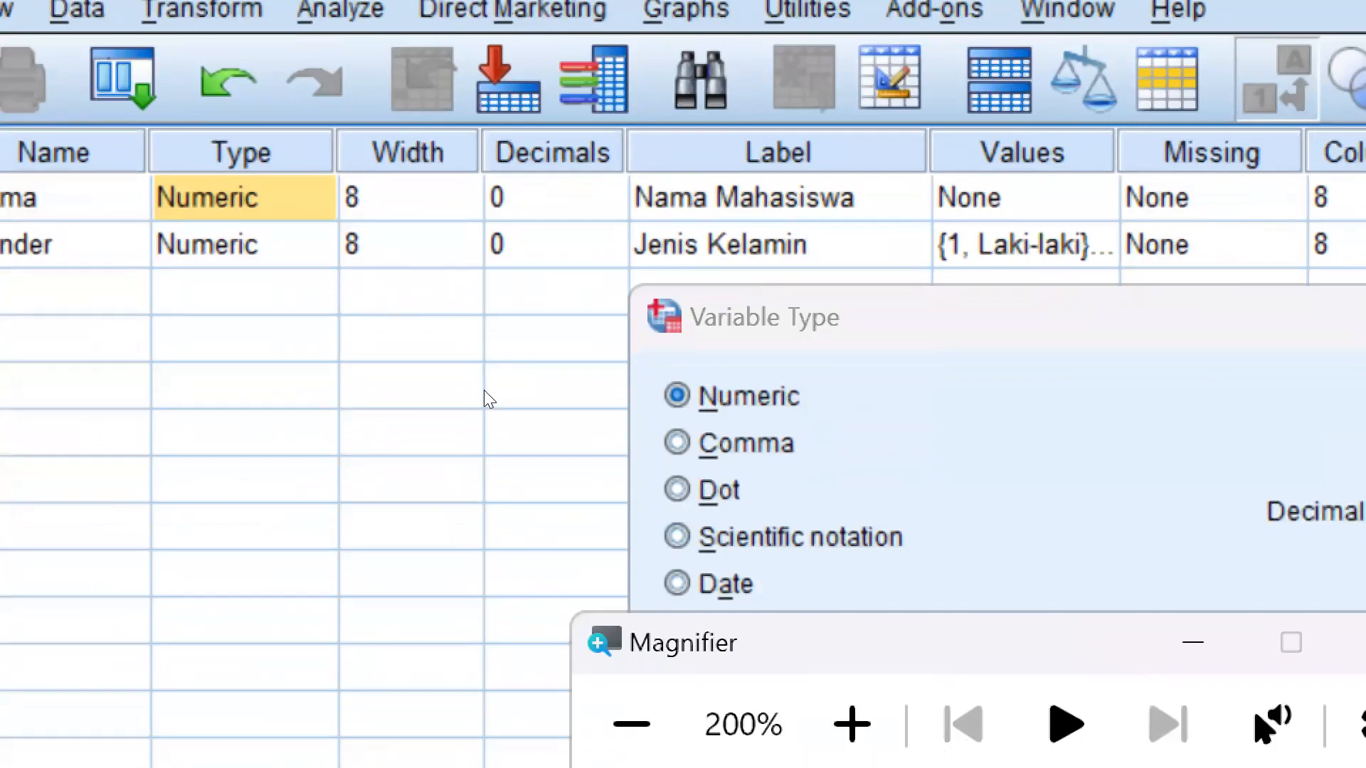
{"action": "left_click_drag", "start_coordinate": [484, 390], "coordinate": [486, 431]}
{"action": "left_click", "coordinate": [471, 400]}
{"action": "left_click", "coordinate": [495, 430]}
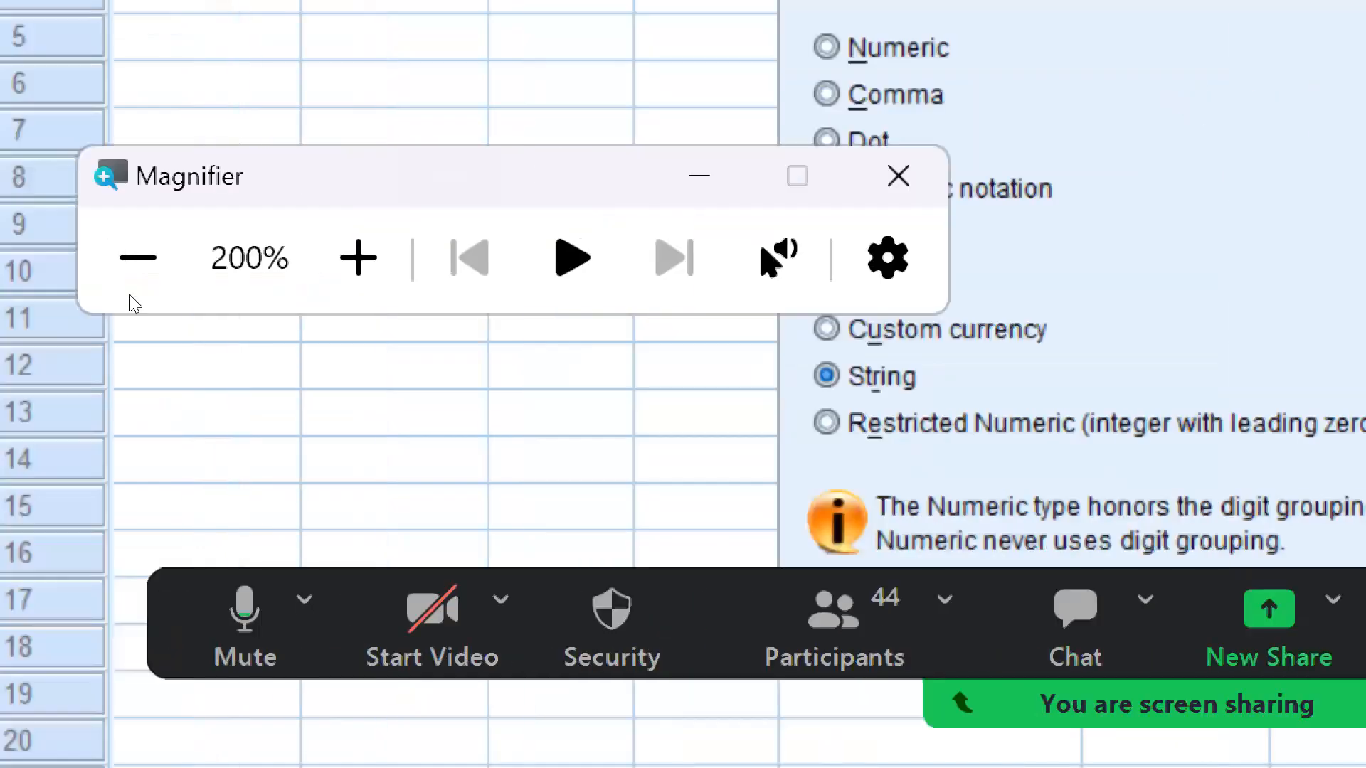
{"action": "left_click", "coordinate": [94, 341]}
{"action": "left_click", "coordinate": [93, 339]}
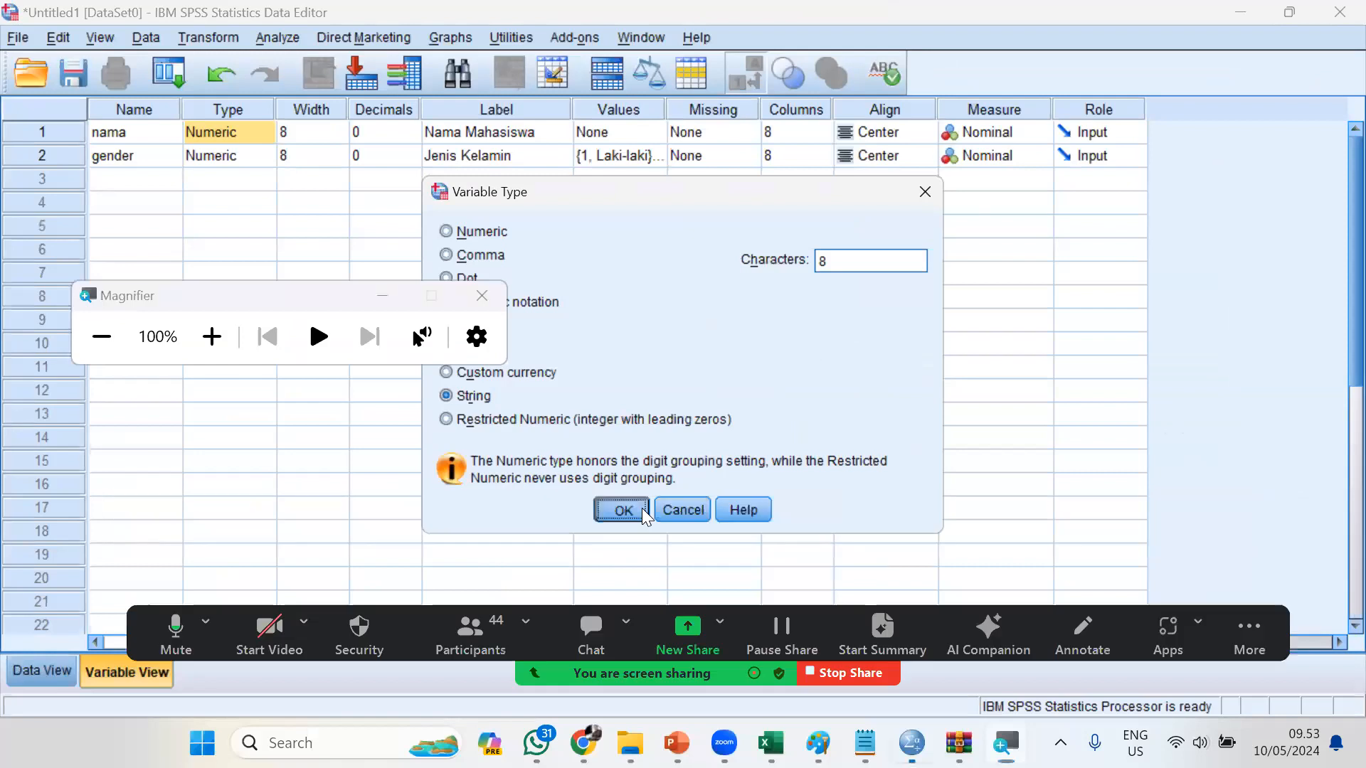
{"action": "left_click", "coordinate": [638, 509]}
{"action": "left_click", "coordinate": [754, 226]}
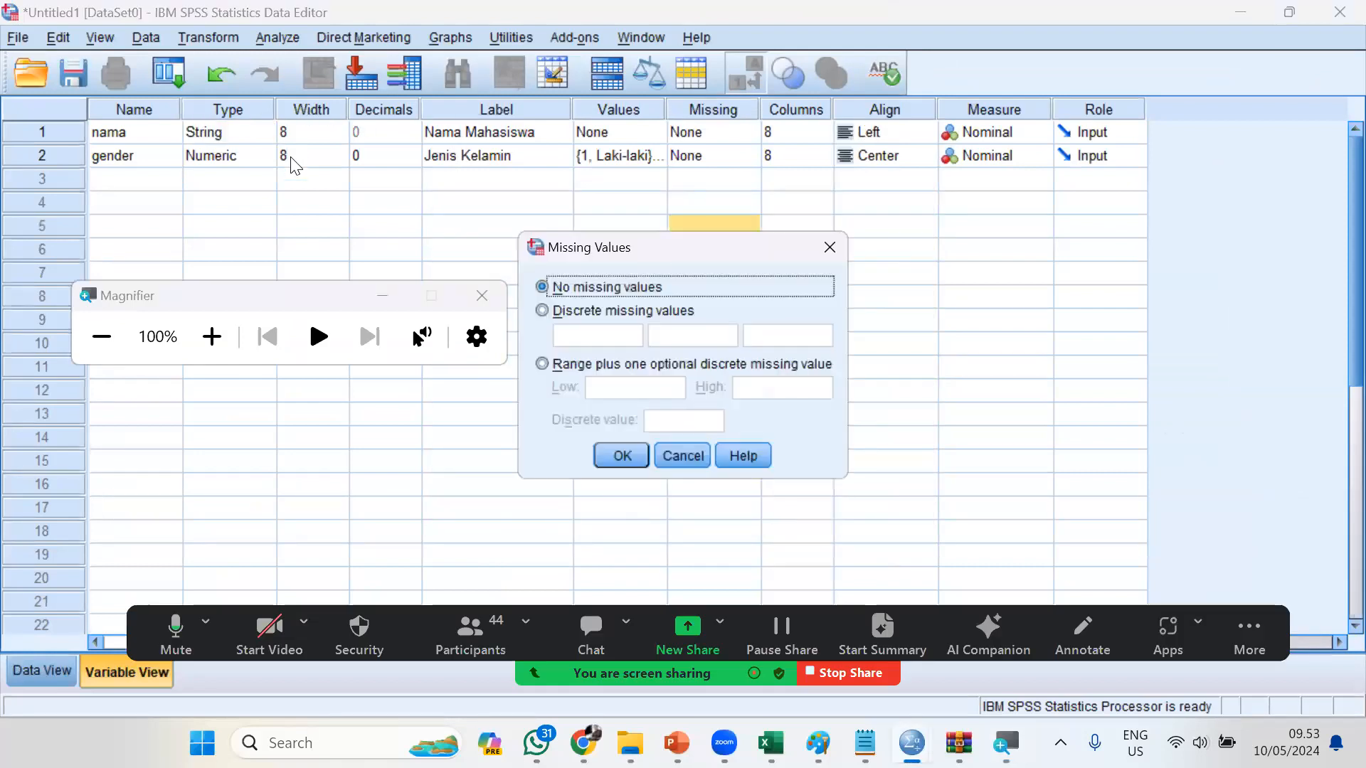
{"action": "left_click", "coordinate": [838, 258]}
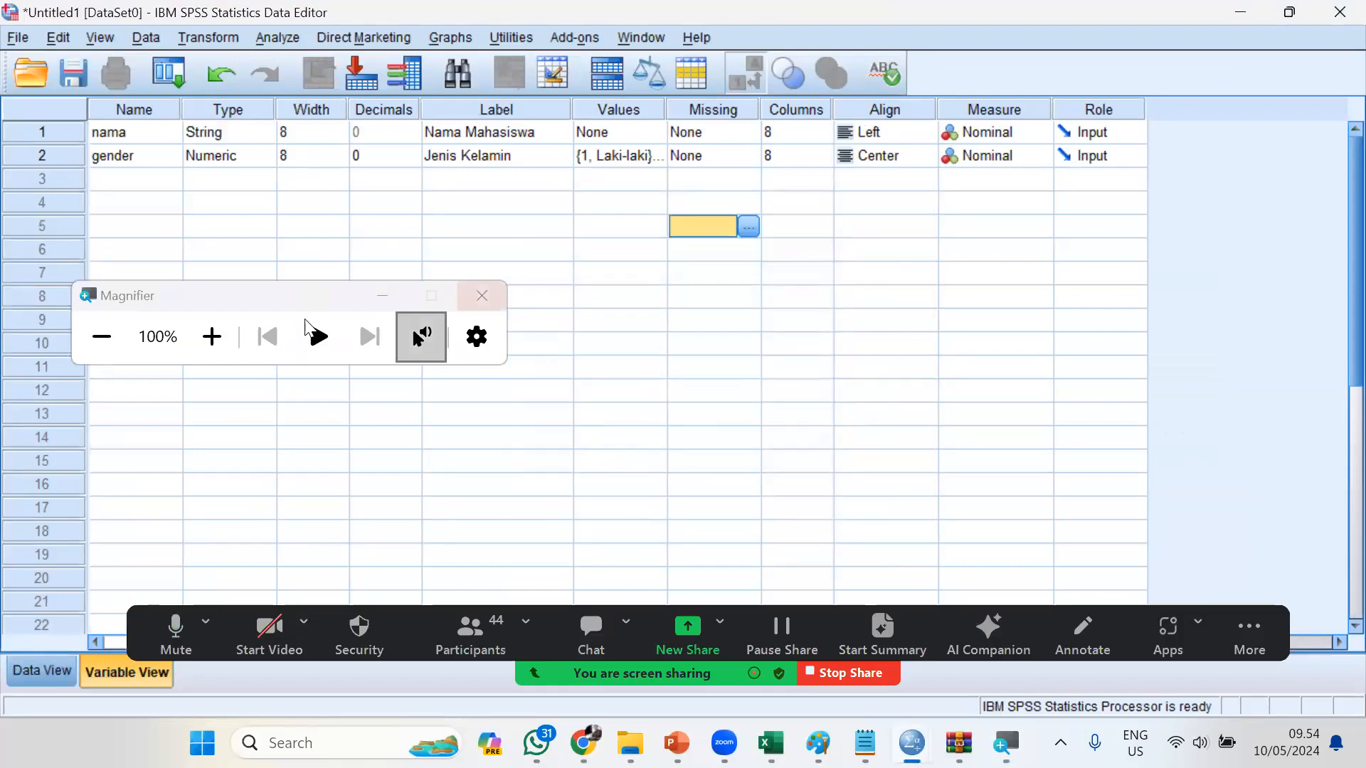
Switch to Data View and enter the first student's short name in row 1 of "nama"
{"action": "left_click", "coordinate": [212, 336]}
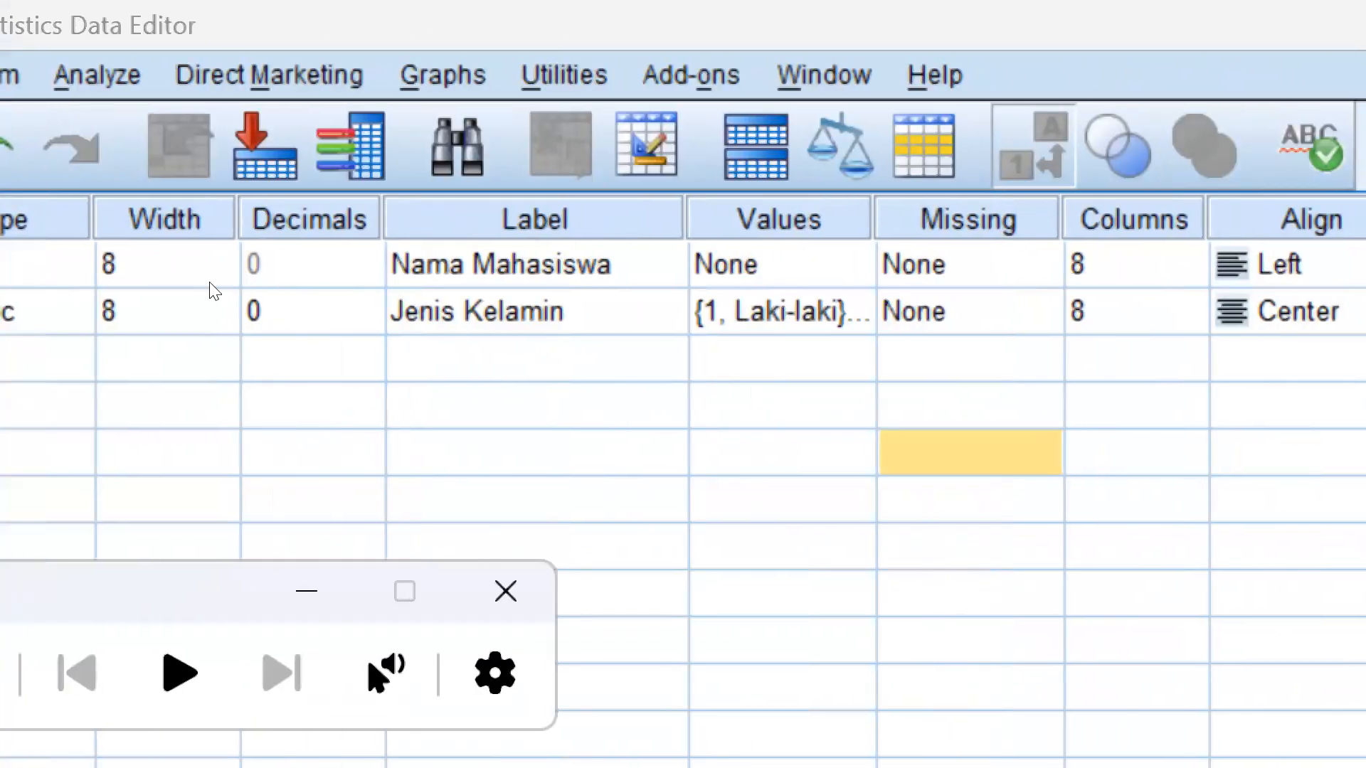
{"action": "key", "text": "super+minus"}
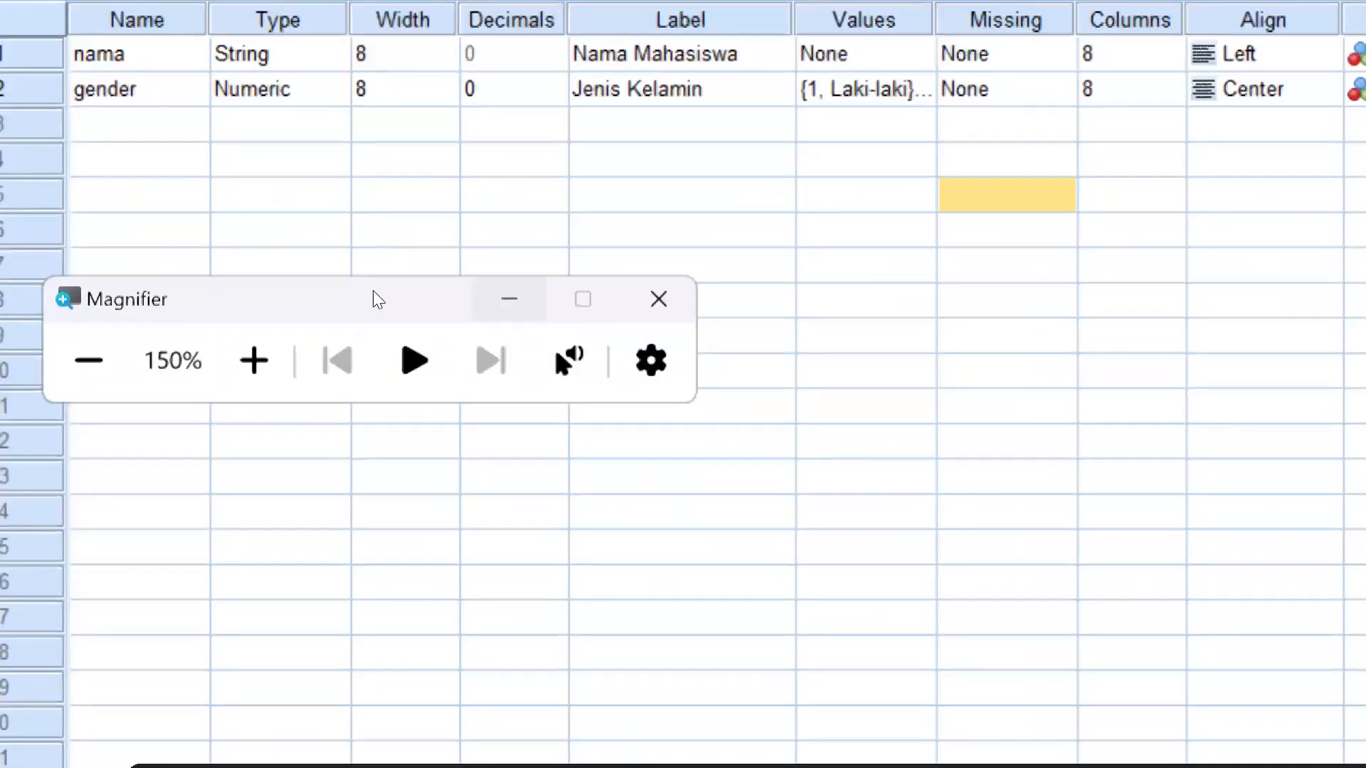
{"action": "left_click", "coordinate": [98, 384]}
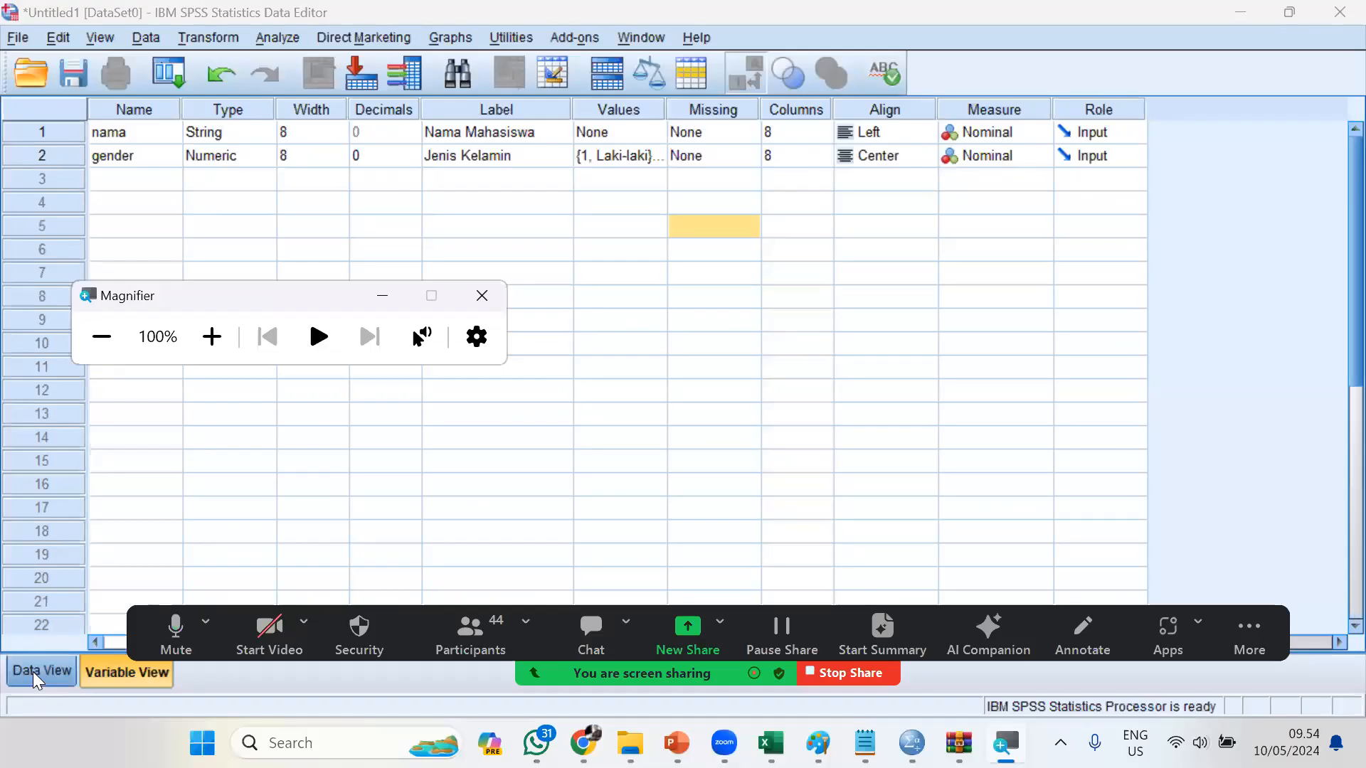
{"action": "left_click", "coordinate": [32, 671]}
{"action": "left_click", "coordinate": [215, 349]}
{"action": "left_click", "coordinate": [218, 353]}
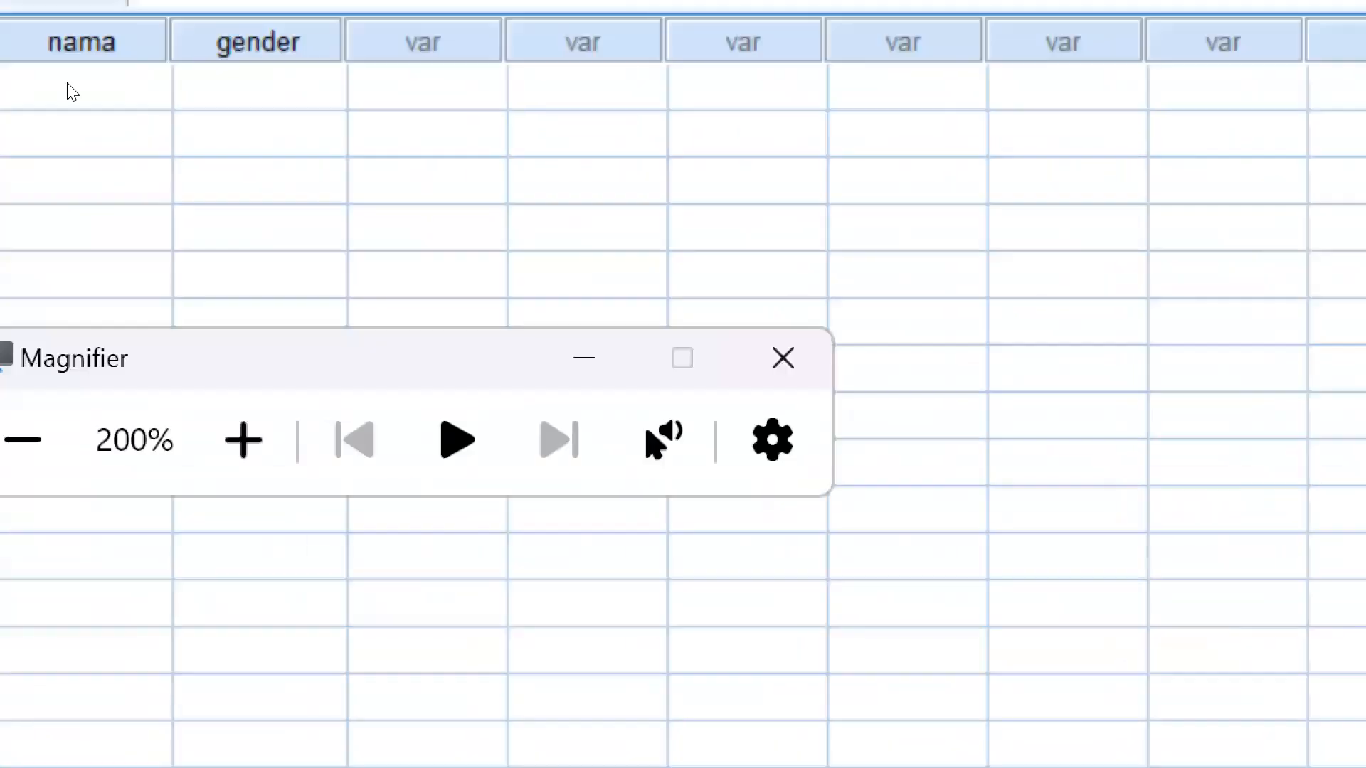
{"action": "left_click", "coordinate": [161, 139]}
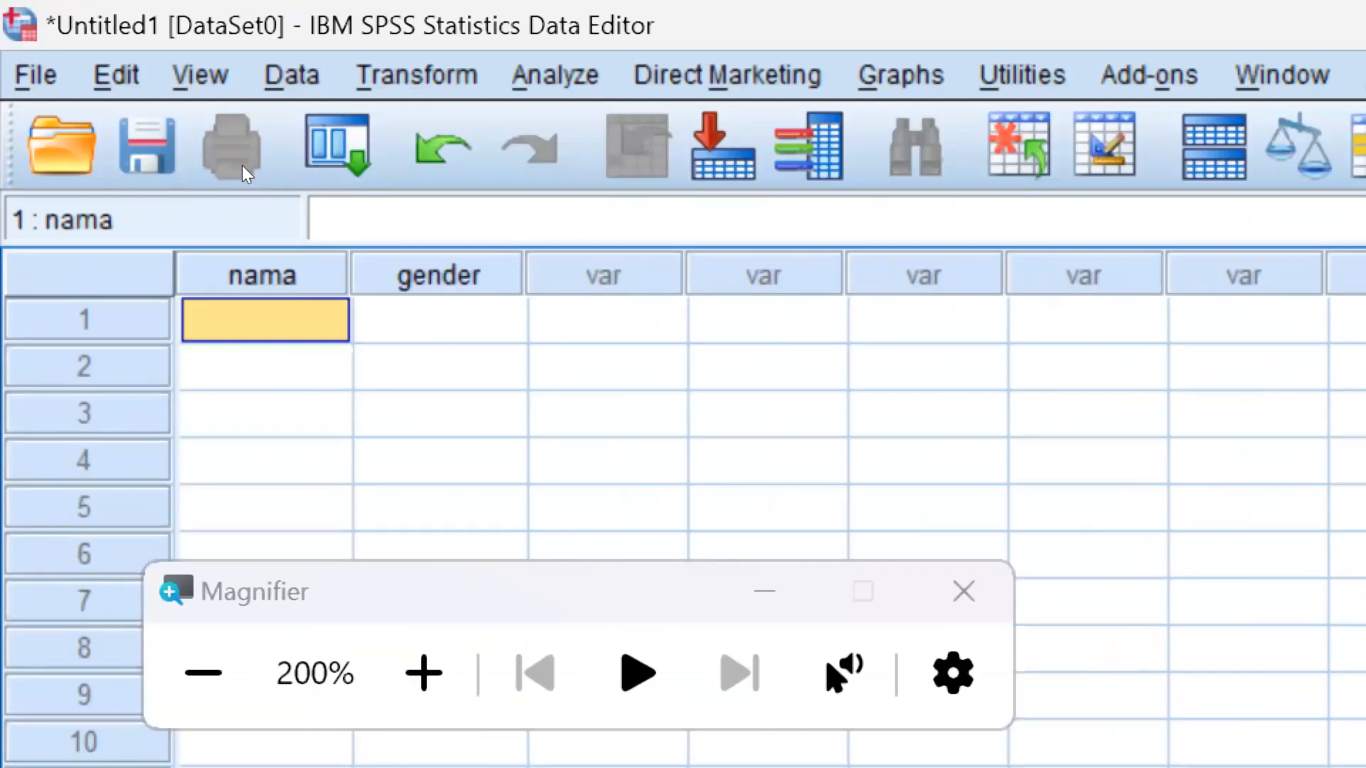
{"action": "key", "text": "Tab"}
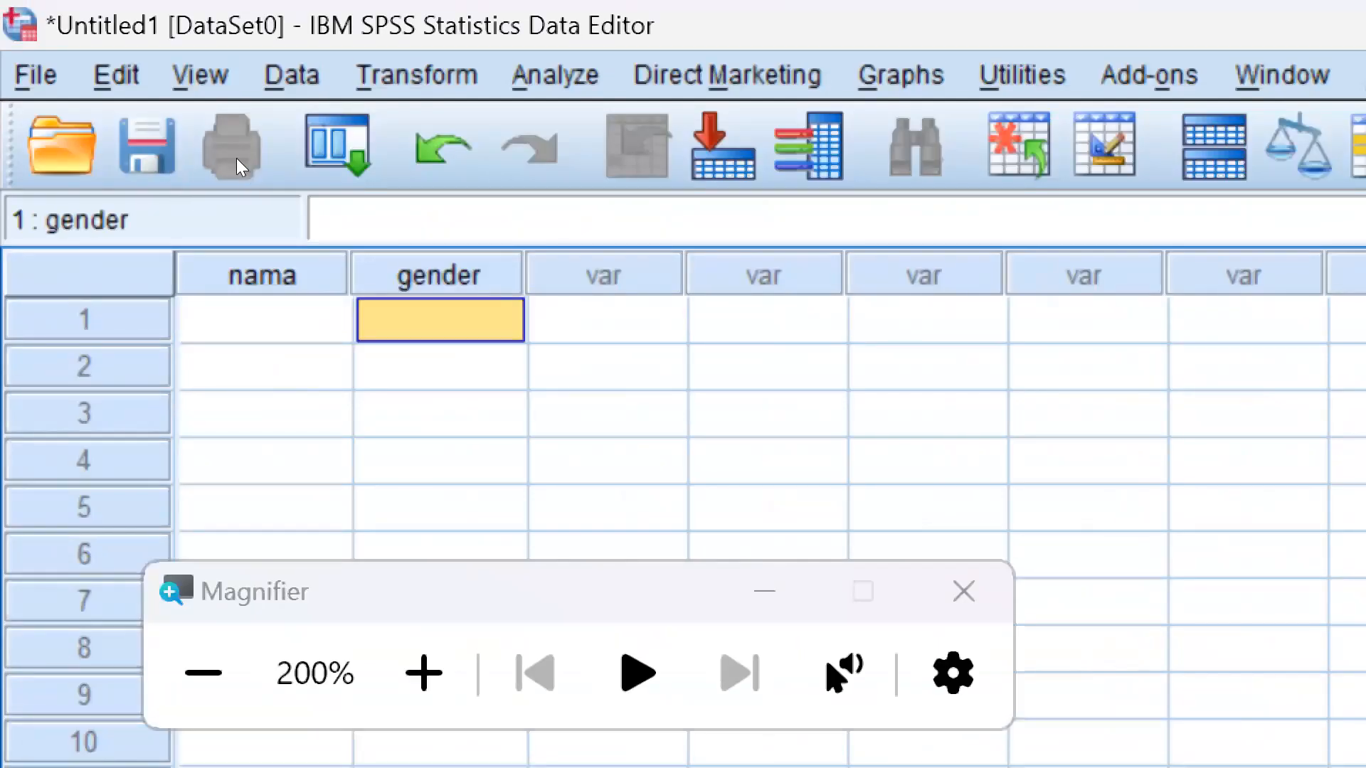
{"action": "key", "text": "Left"}
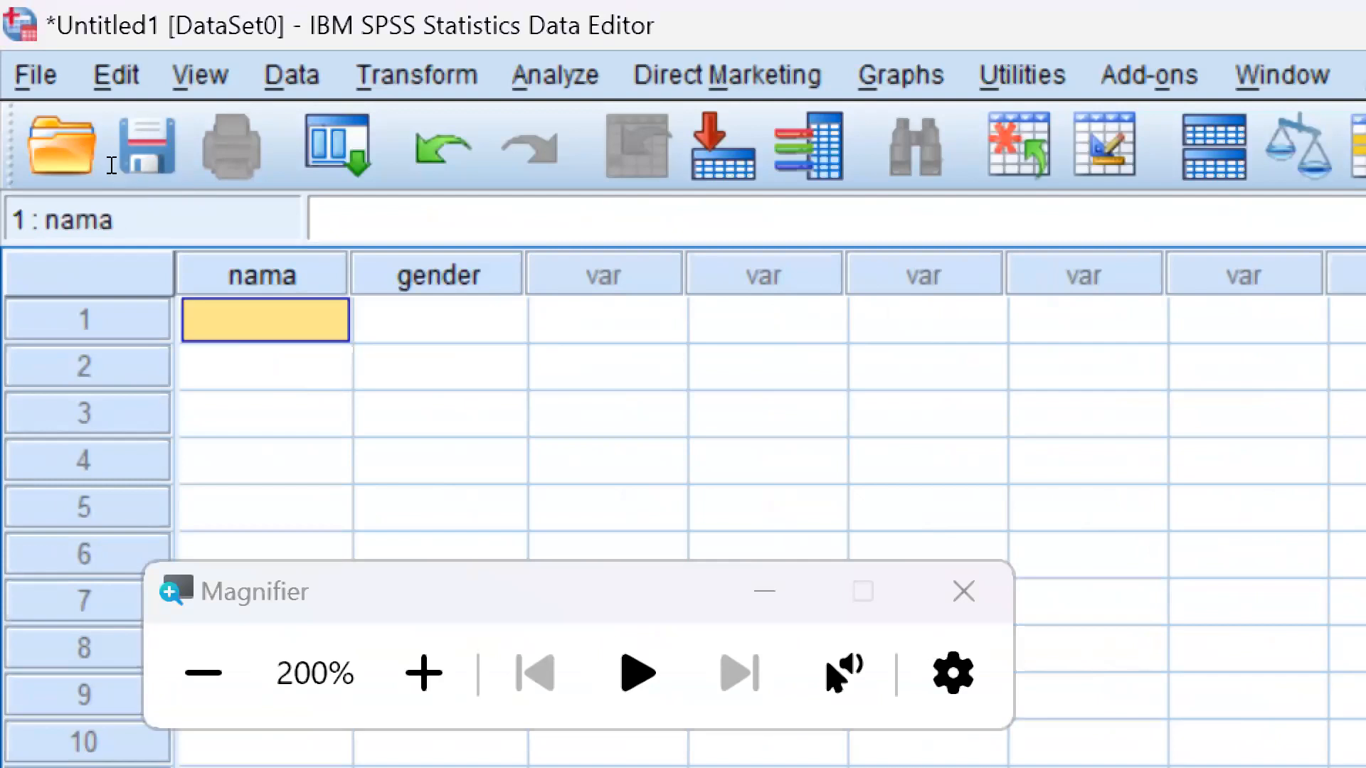
{"action": "type", "text": "Ari"}
{"action": "key", "text": "Tab"}
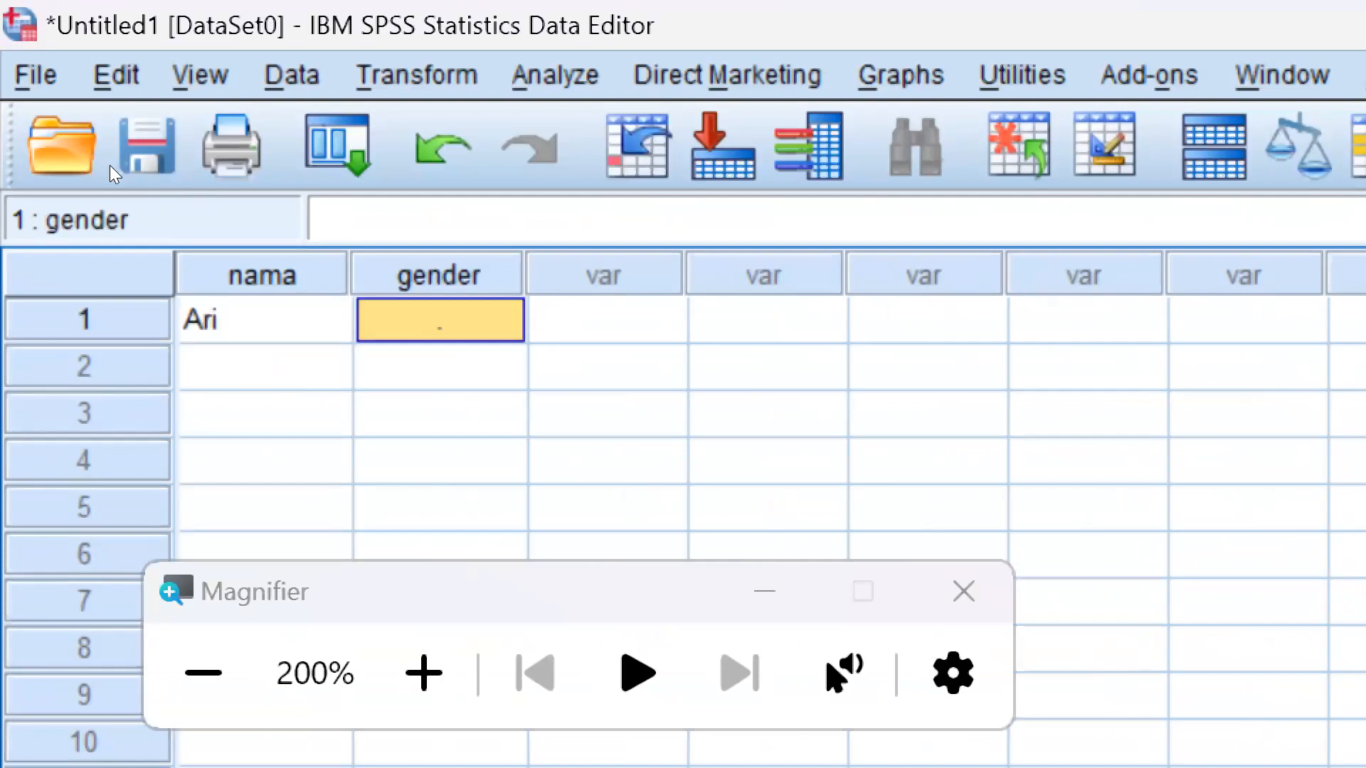
Set the "gender" value of row 1 to Laki-laki using the defined value labels
{"action": "key", "text": "F2"}
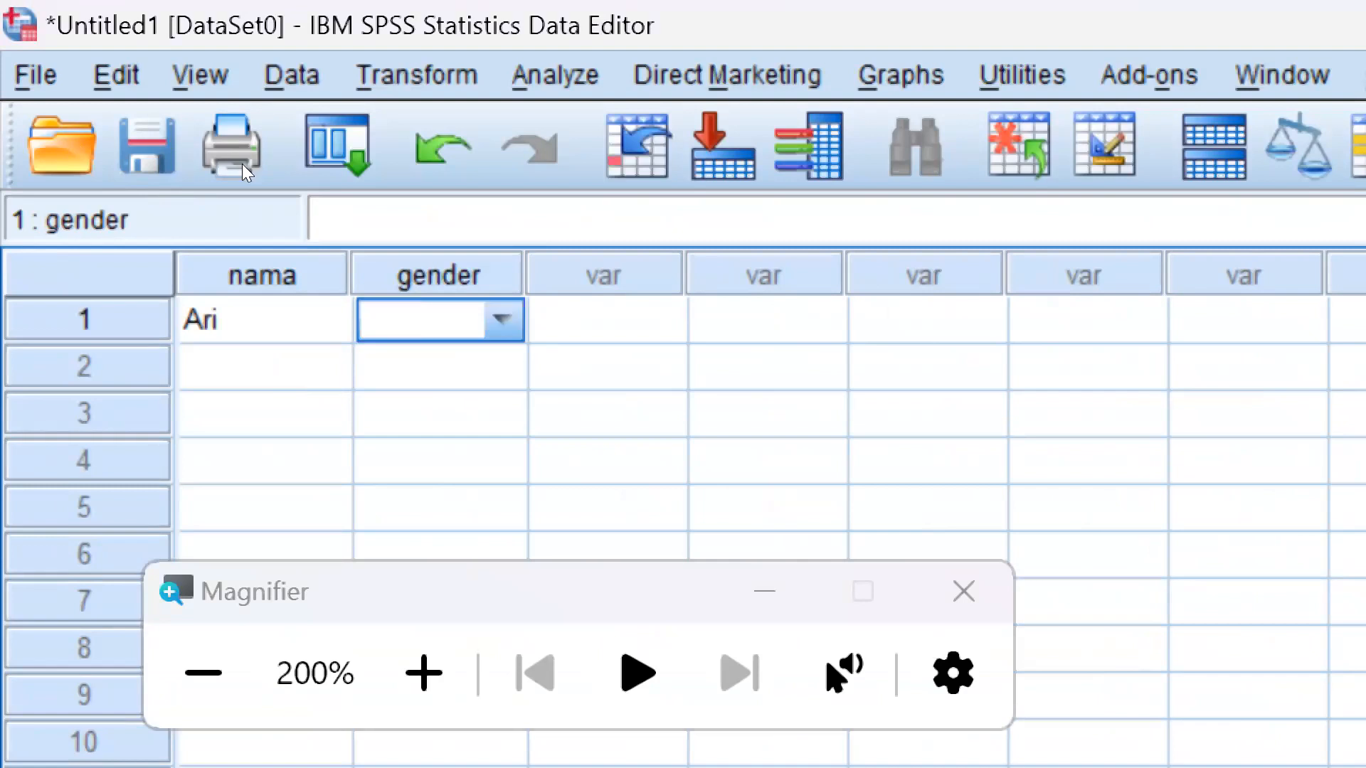
{"action": "left_click", "coordinate": [307, 449]}
{"action": "left_click", "coordinate": [461, 333]}
{"action": "left_click", "coordinate": [501, 337]}
{"action": "left_click", "coordinate": [497, 319]}
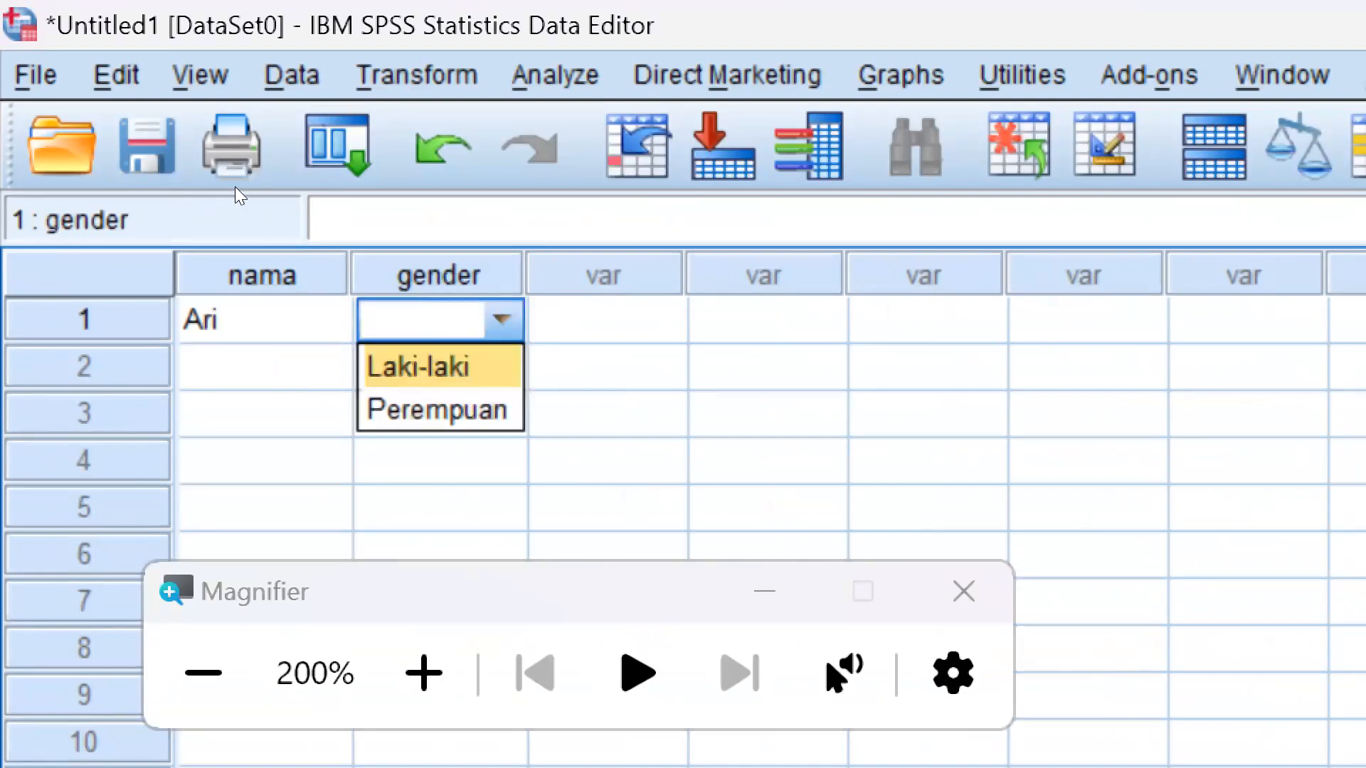
{"action": "left_click", "coordinate": [470, 373]}
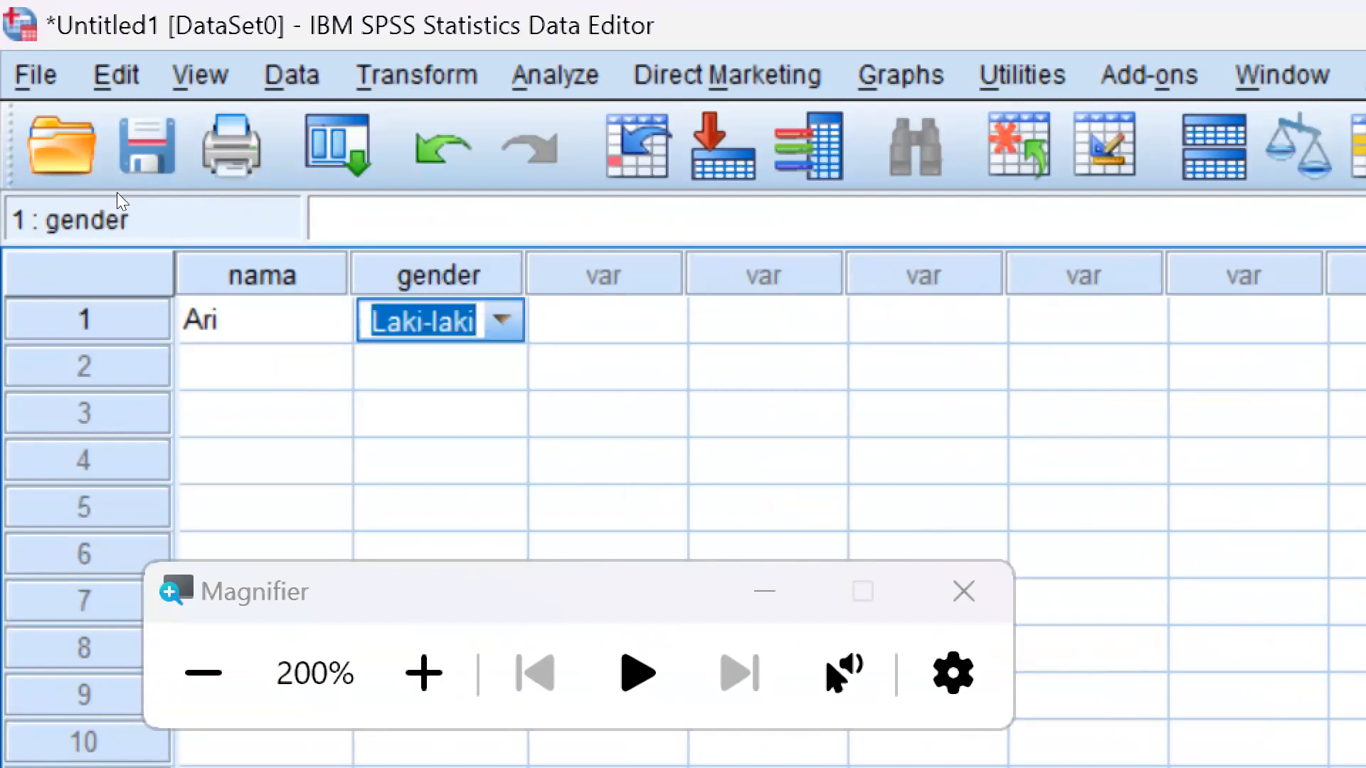
Add a second case in row 2 with a student's first name and the gender Perempuan
{"action": "left_click", "coordinate": [234, 384]}
{"action": "type", "text": "Ana"}
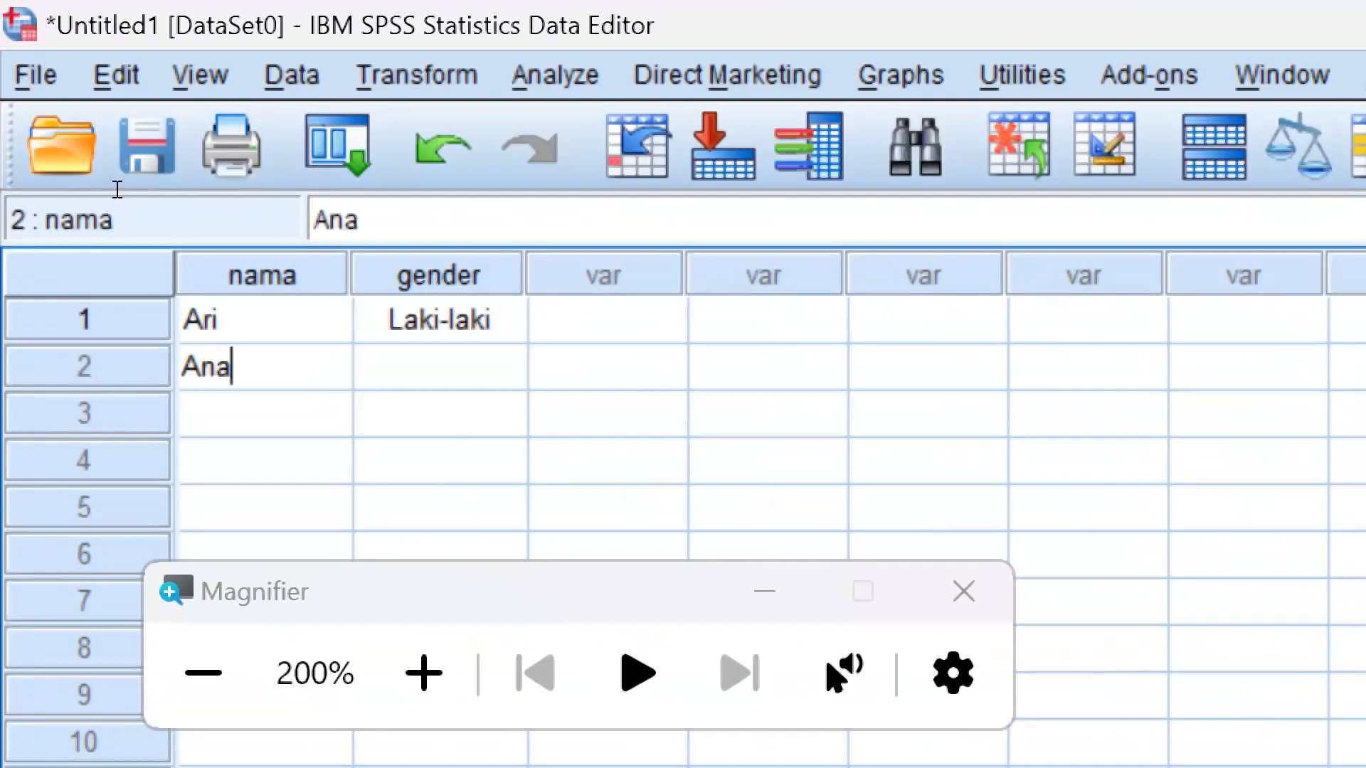
{"action": "key", "text": "Tab"}
{"action": "left_click", "coordinate": [506, 375]}
{"action": "left_click", "coordinate": [501, 366]}
{"action": "left_click", "coordinate": [469, 455]}
{"action": "left_click", "coordinate": [555, 398]}
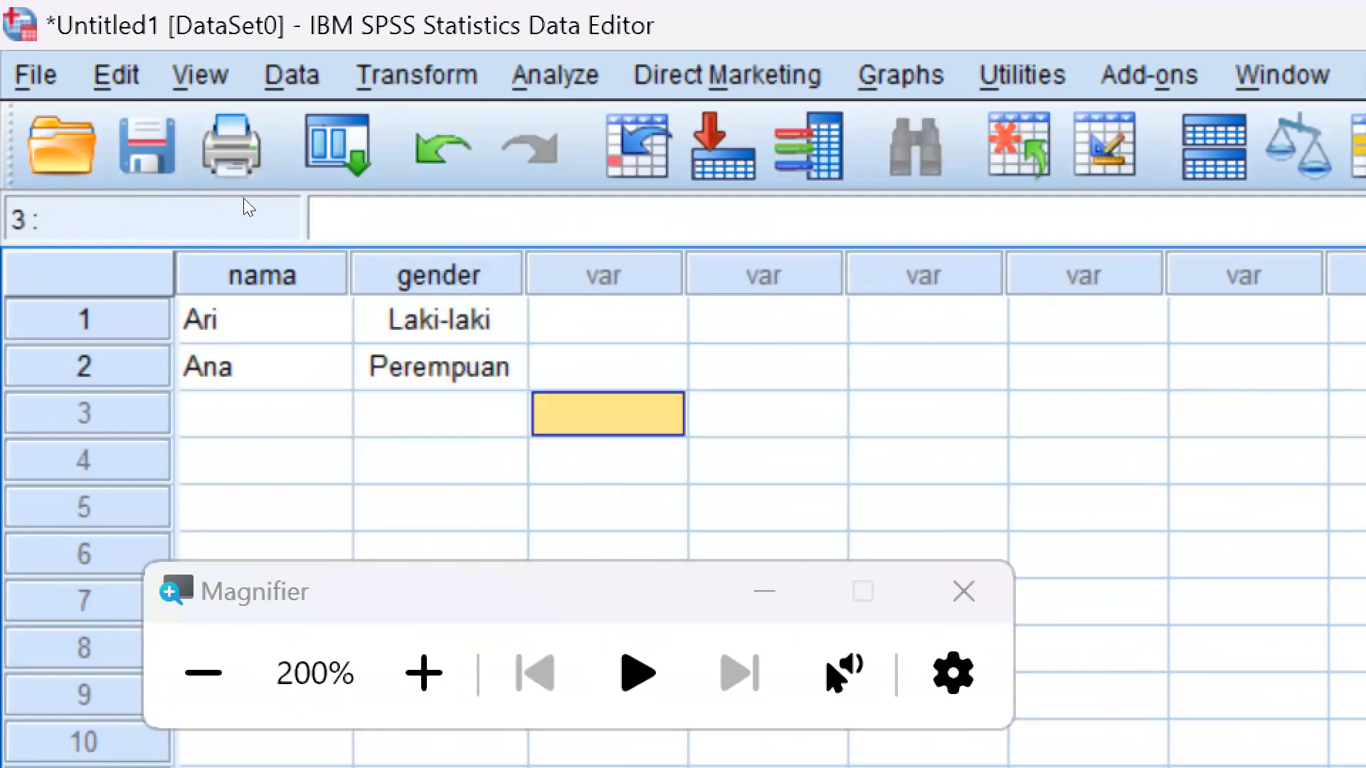
Set the width of the variable "nama" to 5 in Variable View
{"action": "left_click", "coordinate": [256, 330]}
{"action": "left_click", "coordinate": [282, 387]}
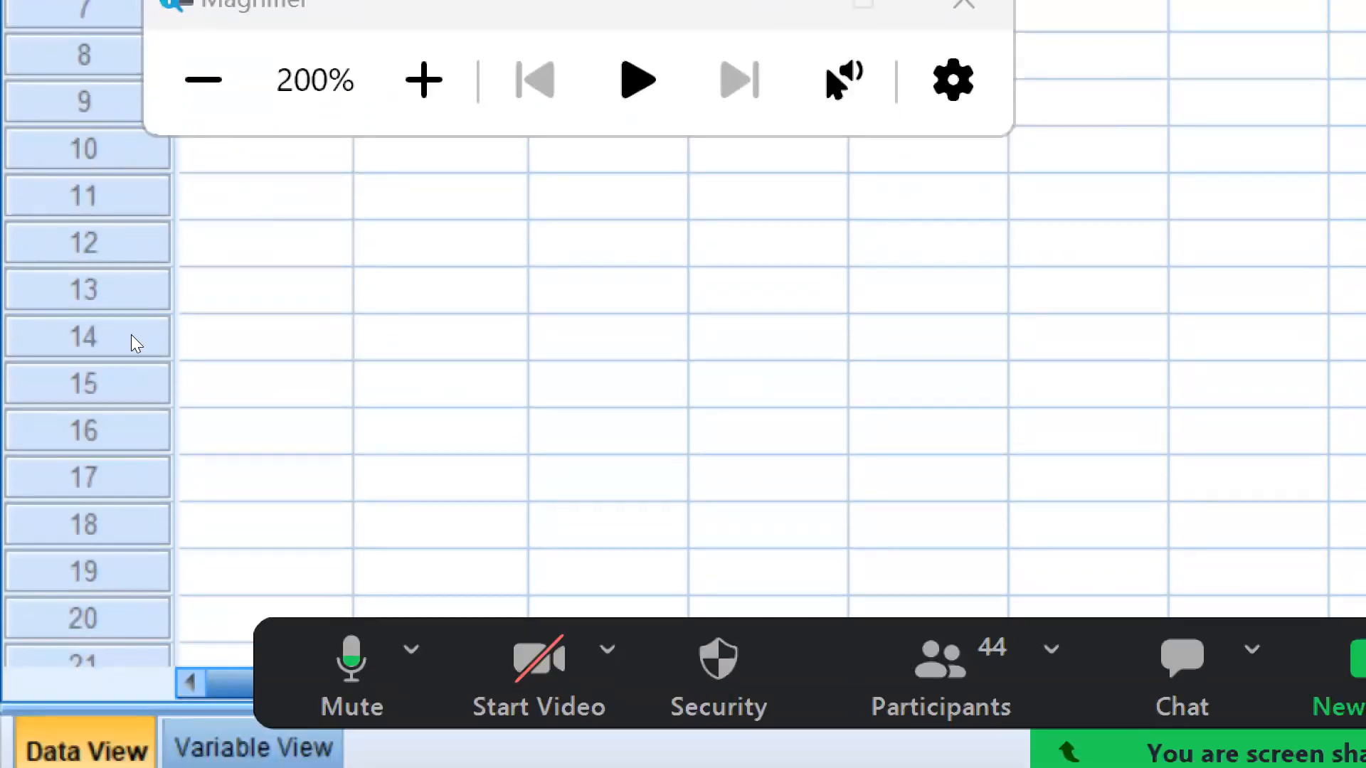
{"action": "key", "text": "super+minus"}
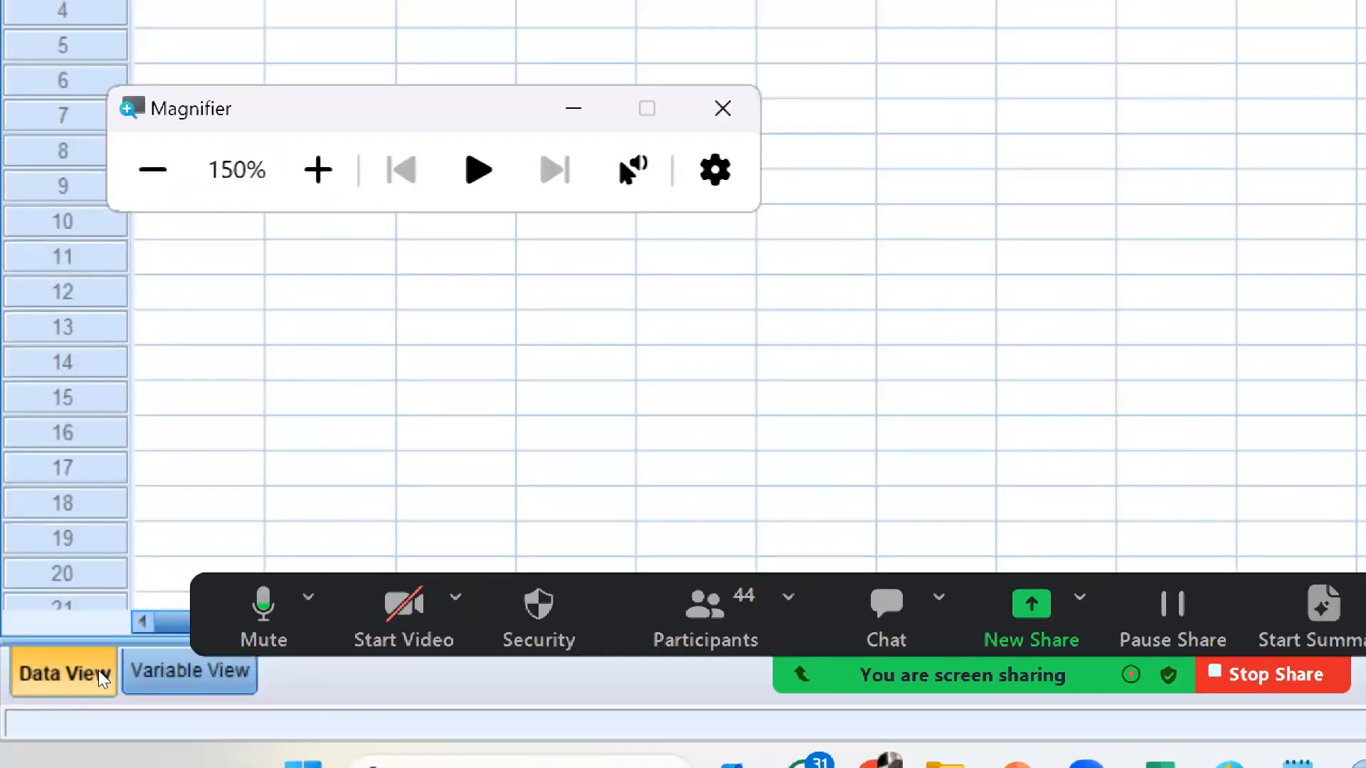
{"action": "left_click", "coordinate": [189, 670]}
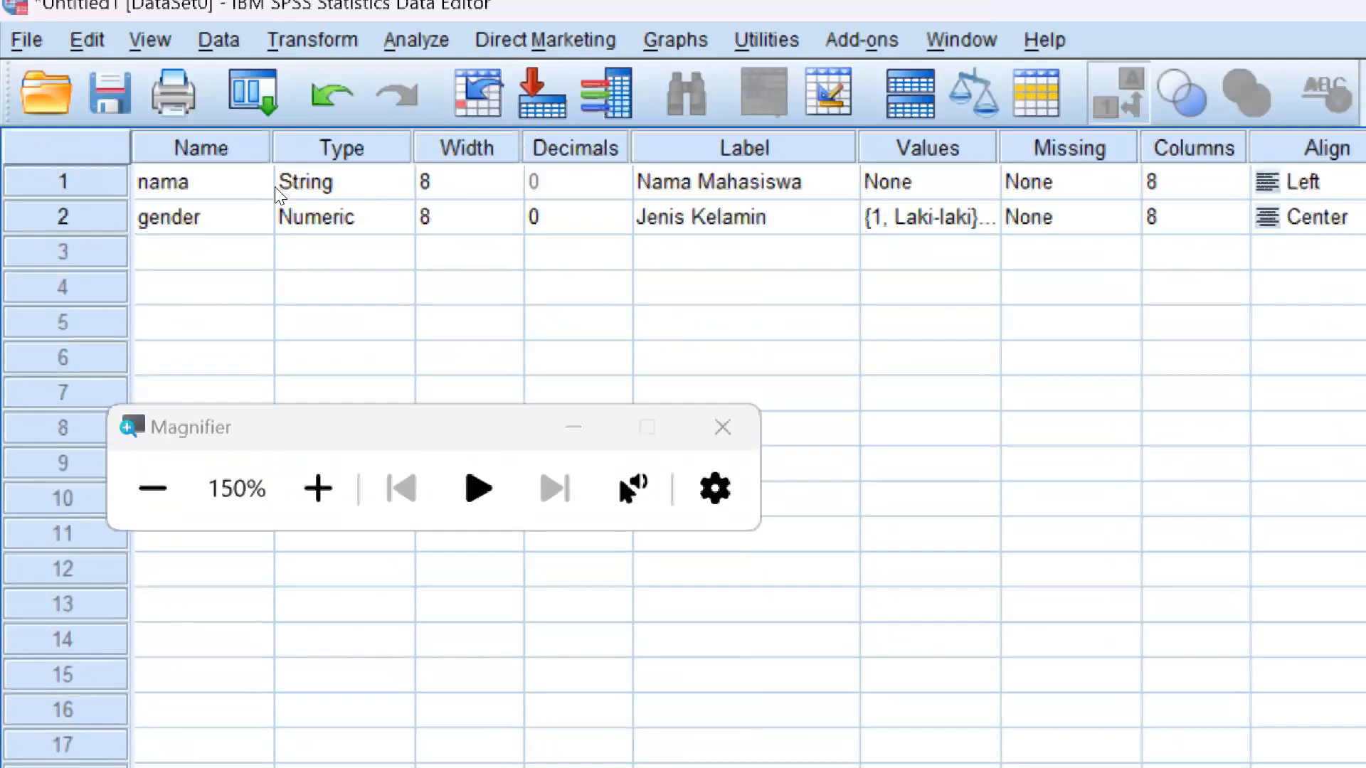
{"action": "left_click", "coordinate": [313, 174]}
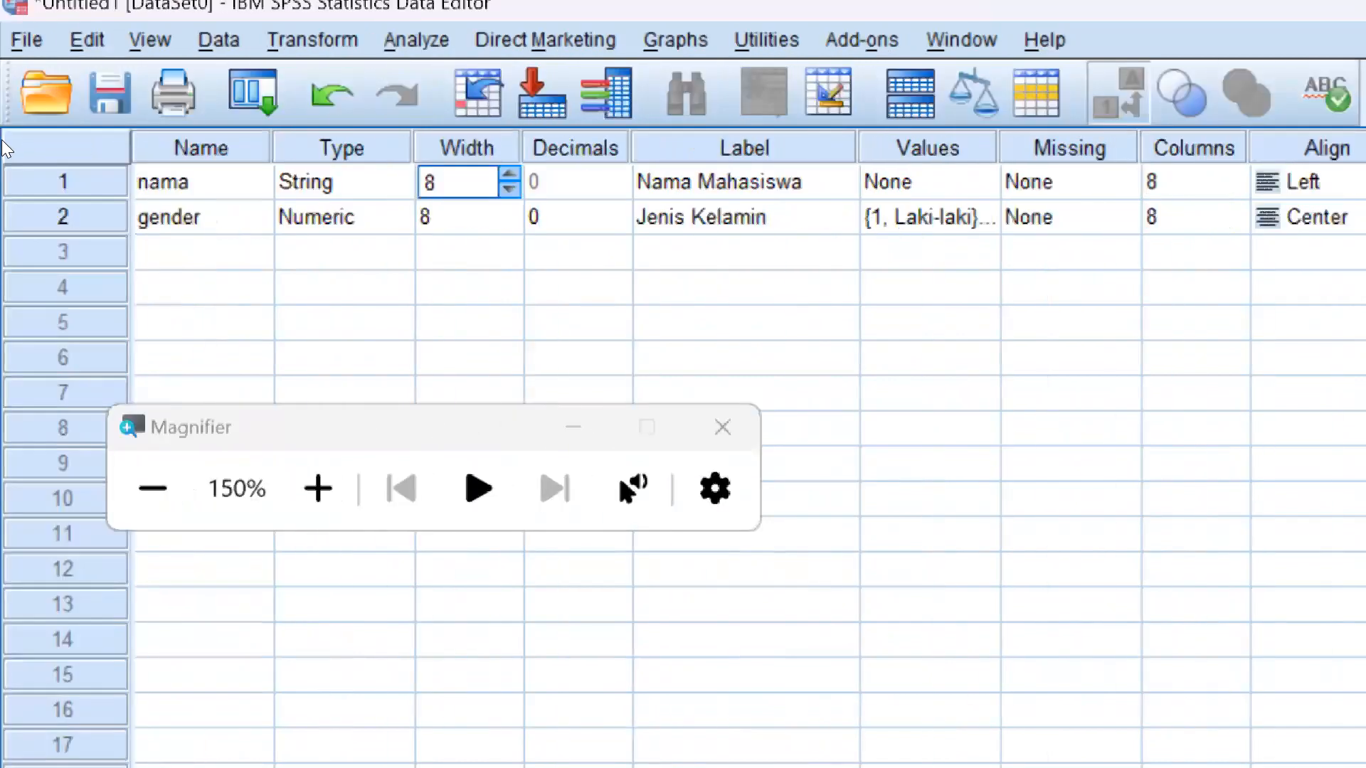
{"action": "left_click_drag", "start_coordinate": [304, 140], "coordinate": [257, 142]}
{"action": "type", "text": "5"}
{"action": "key", "text": "Return"}
{"action": "left_click", "coordinate": [299, 129]}
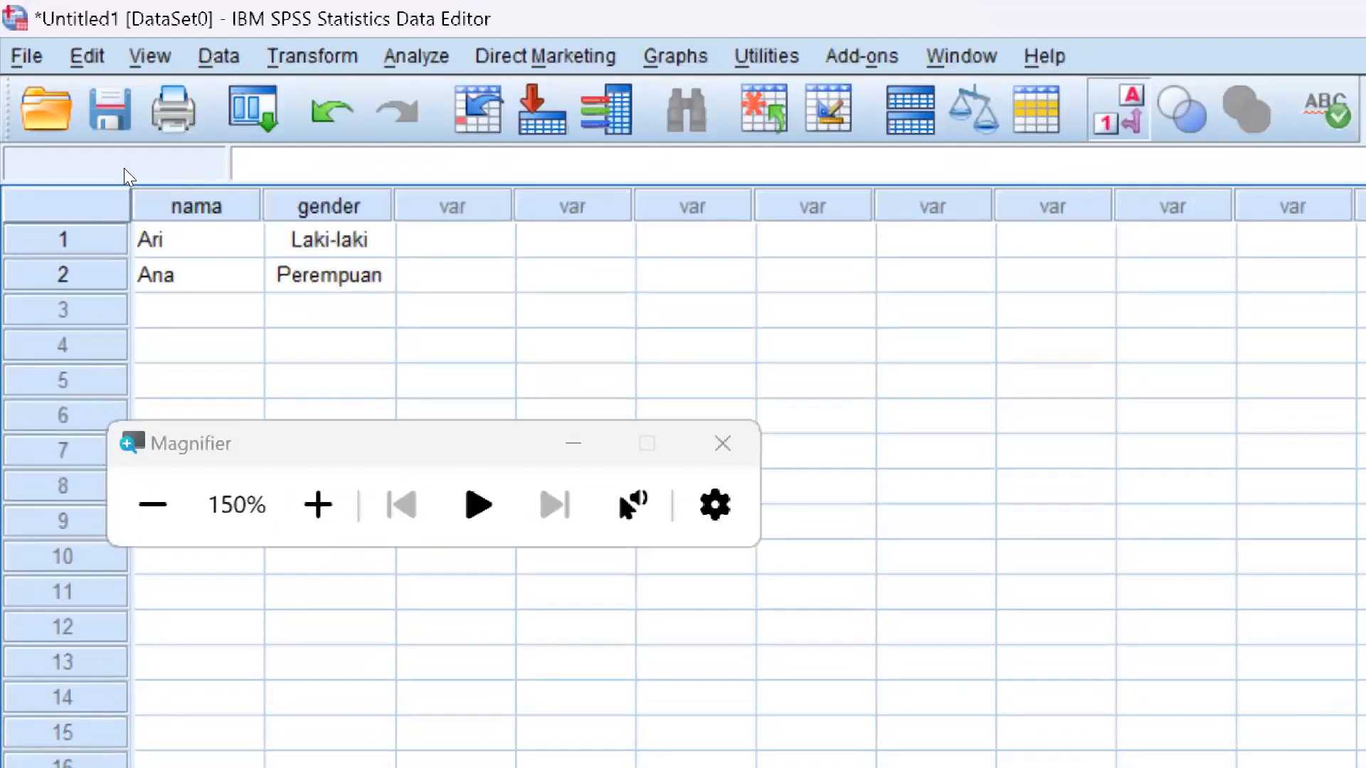
Try to extend the name in row 1 of "nama" with a surname in Data View
{"action": "left_click", "coordinate": [126, 159]}
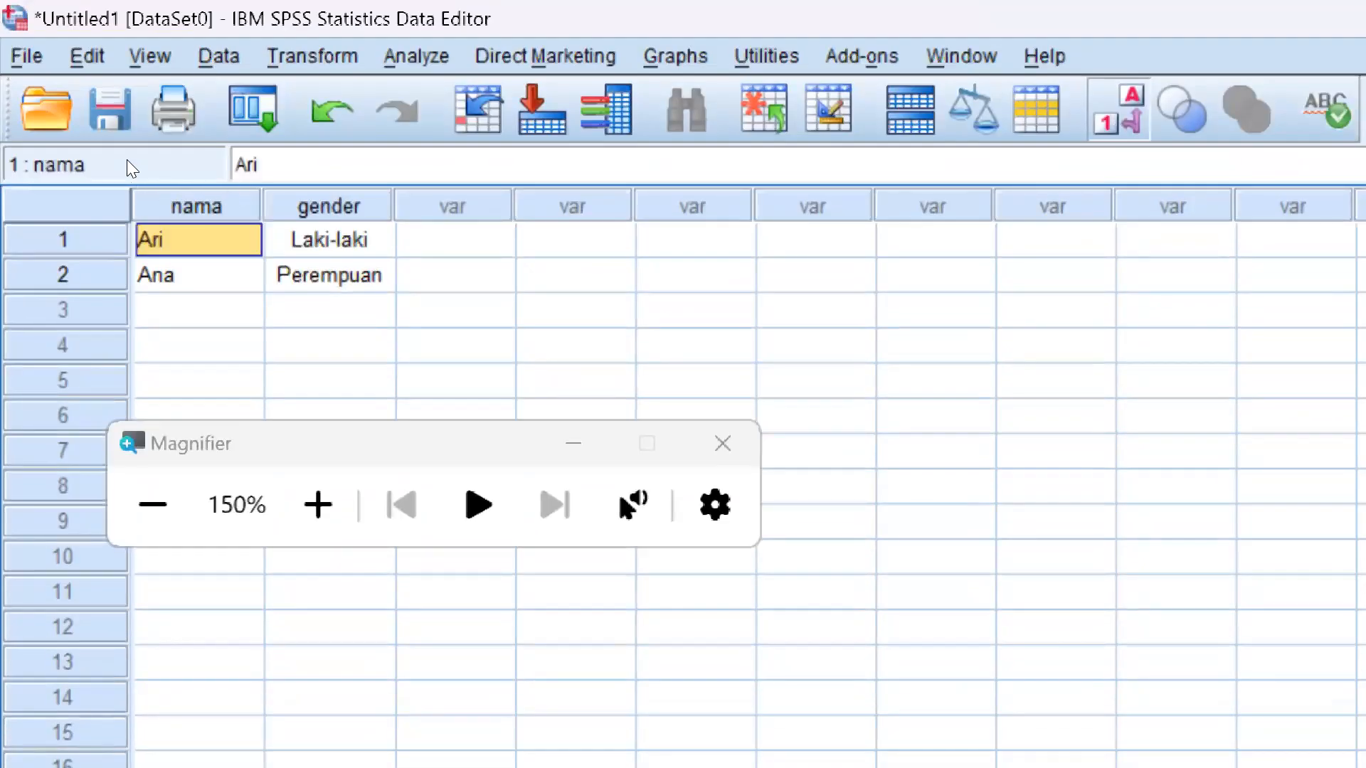
{"action": "left_click", "coordinate": [126, 159]}
{"action": "type", "text": "M"}
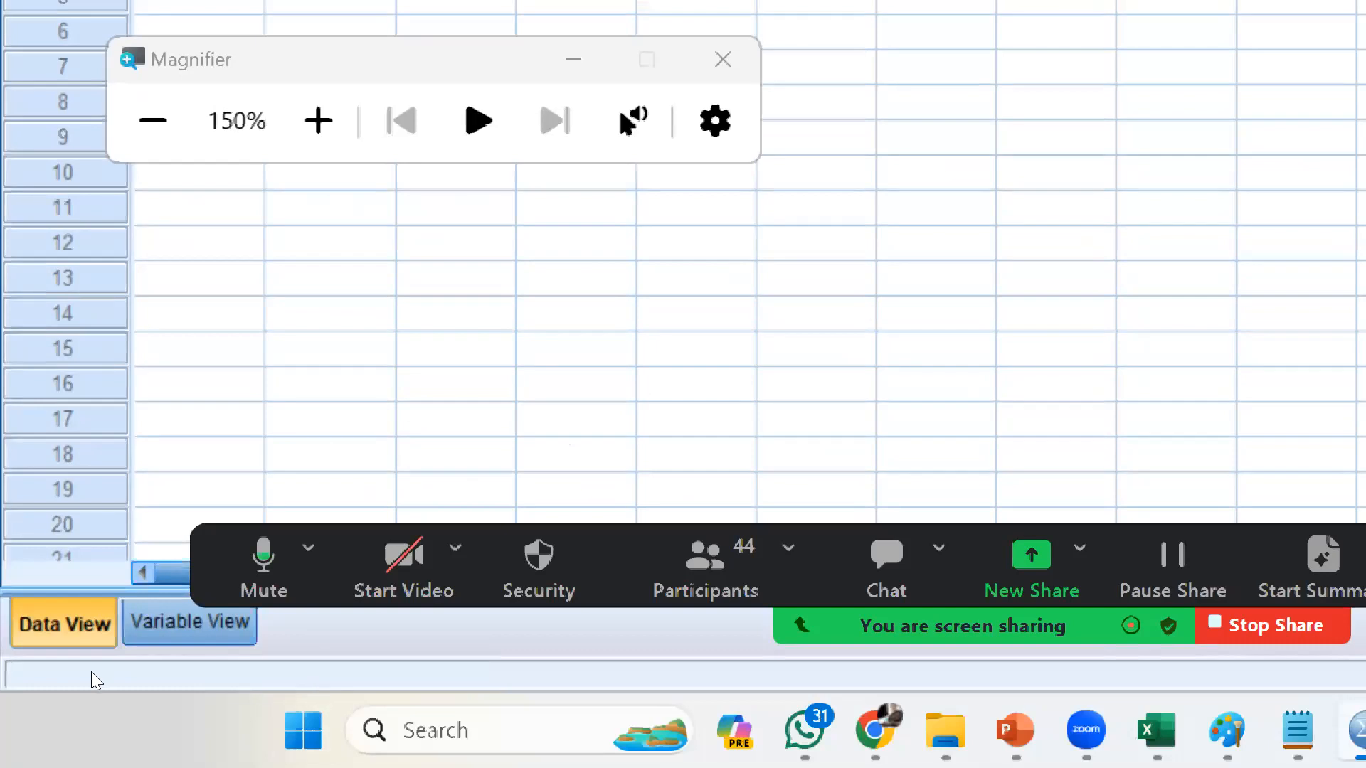
Set the width of the variable "nama" to 20 in Variable View
{"action": "left_click", "coordinate": [189, 622]}
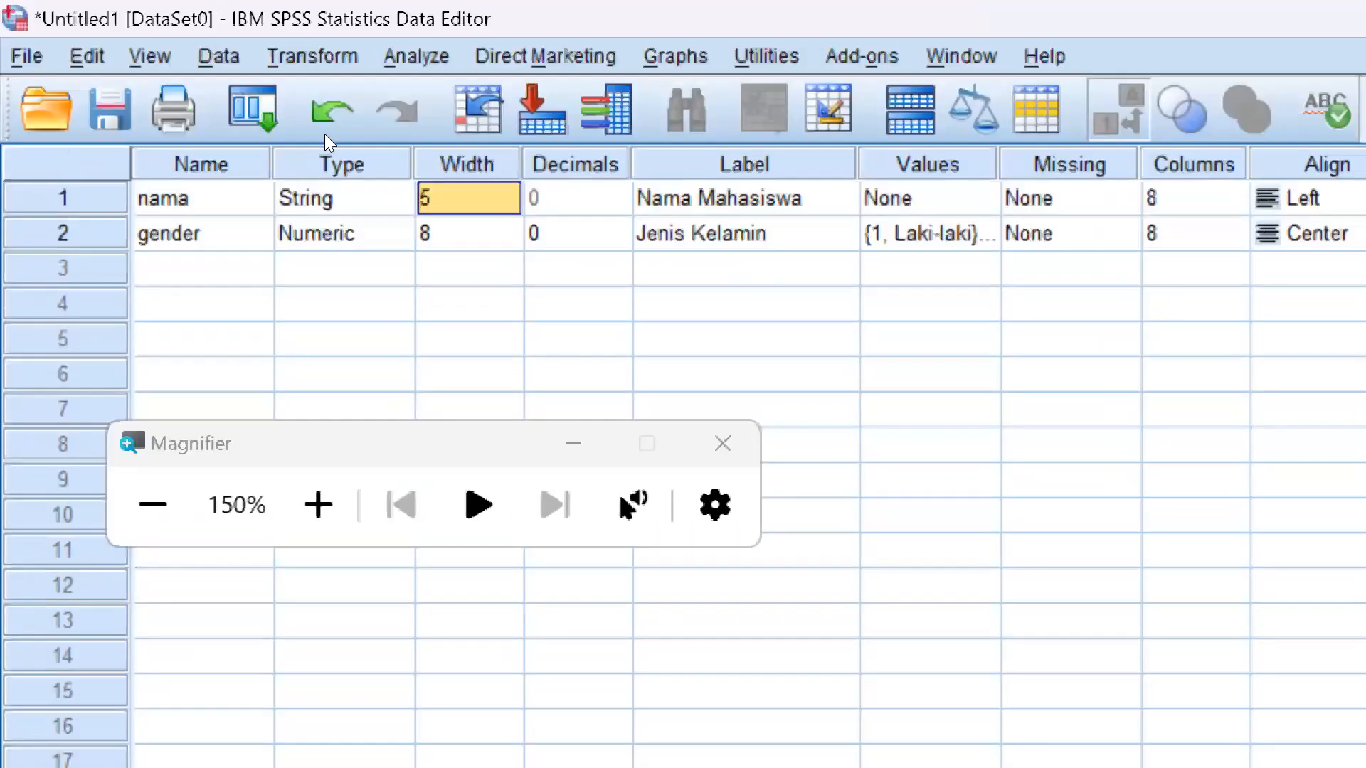
{"action": "type", "text": "20"}
{"action": "key", "text": "Return"}
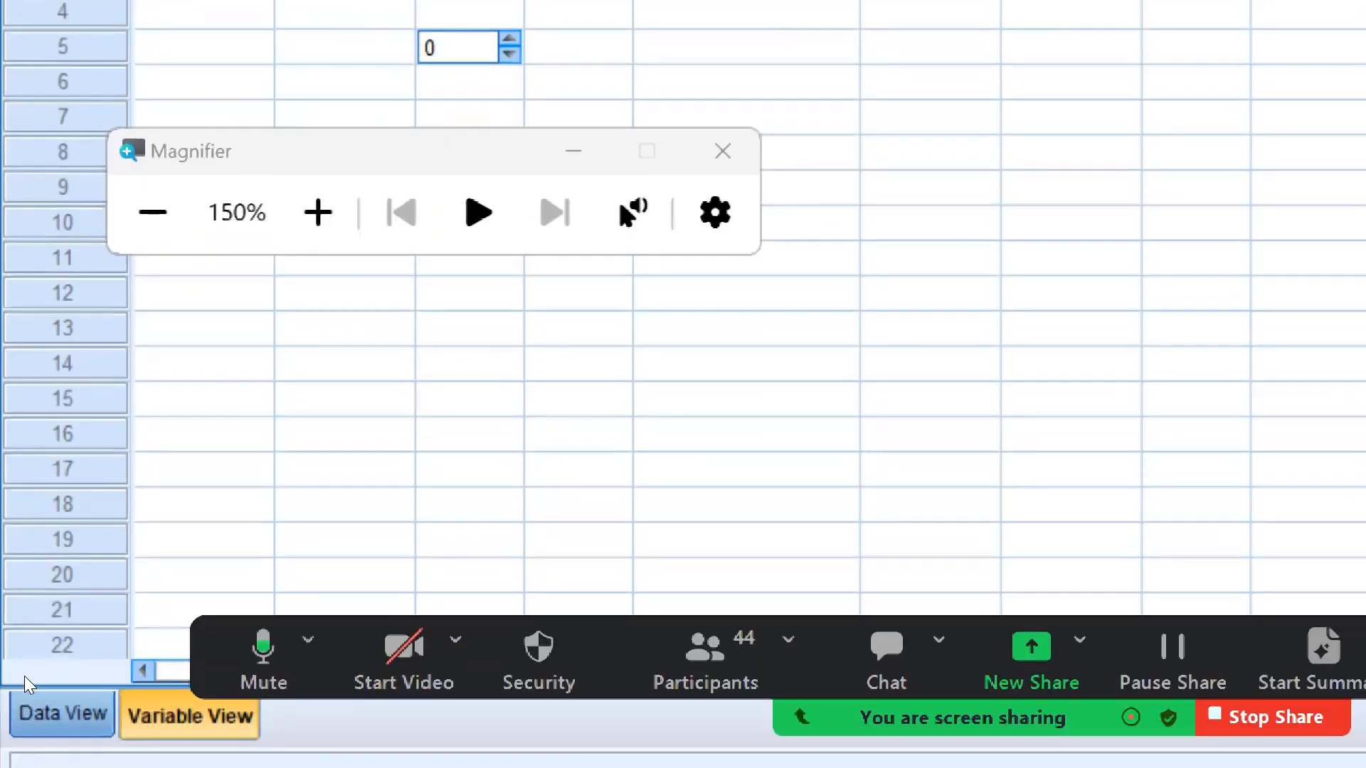
Complete the entry in row 1 of "nama" in Data View with the student's full name
{"action": "left_click", "coordinate": [63, 713]}
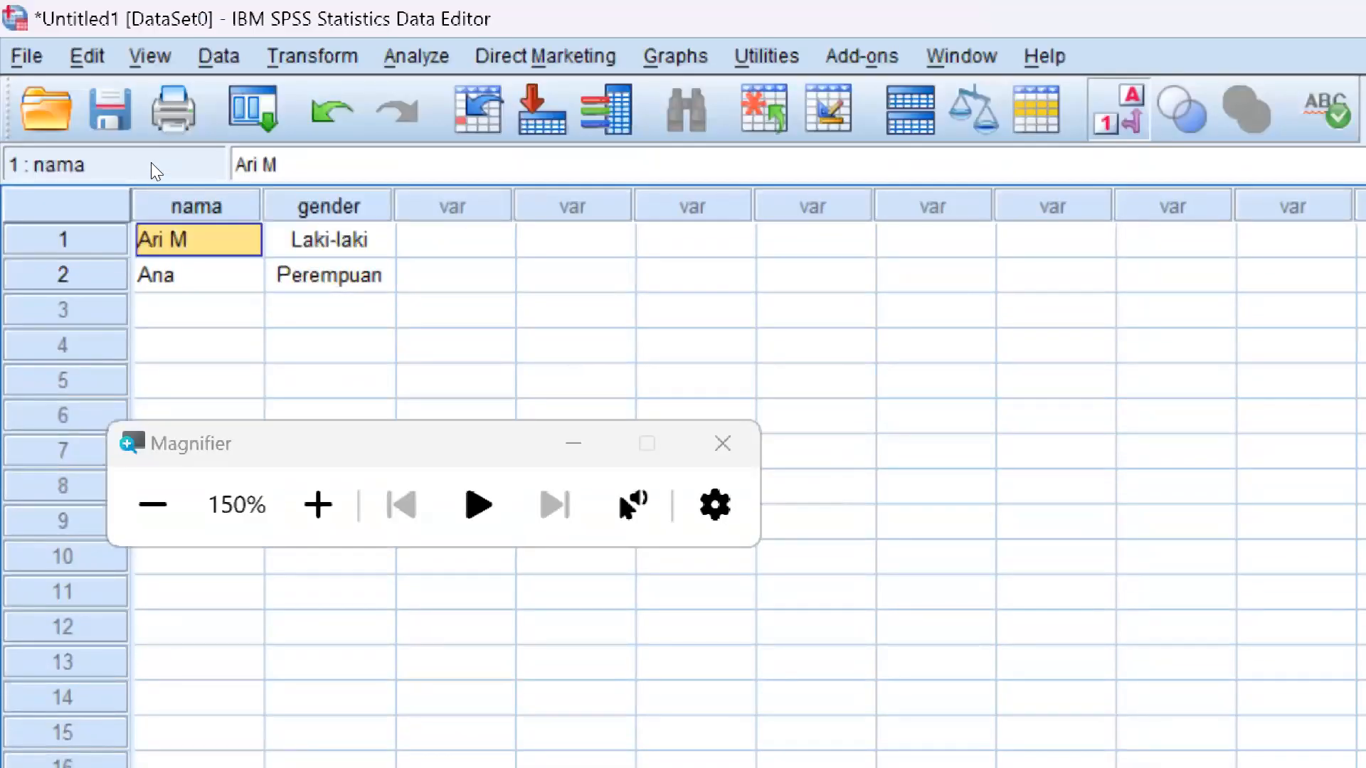
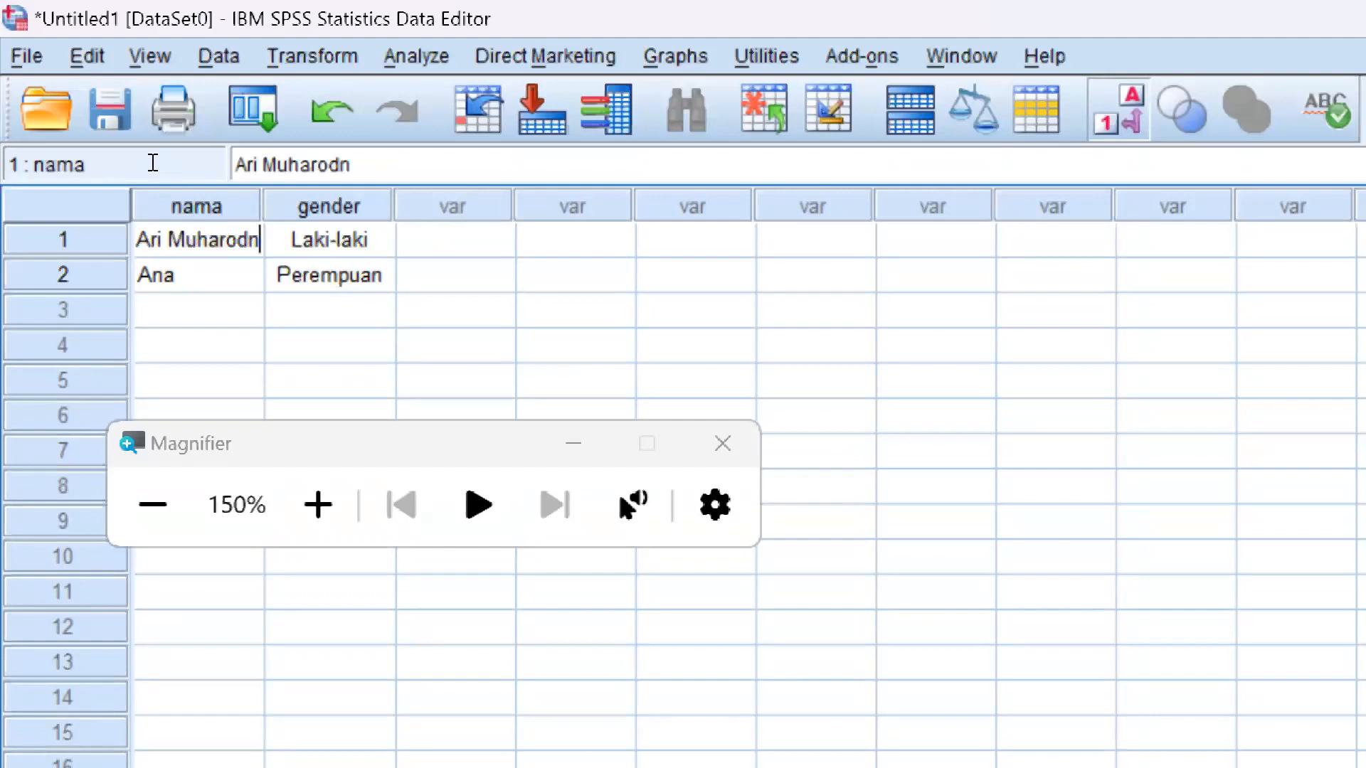
{"action": "key", "text": "Return"}
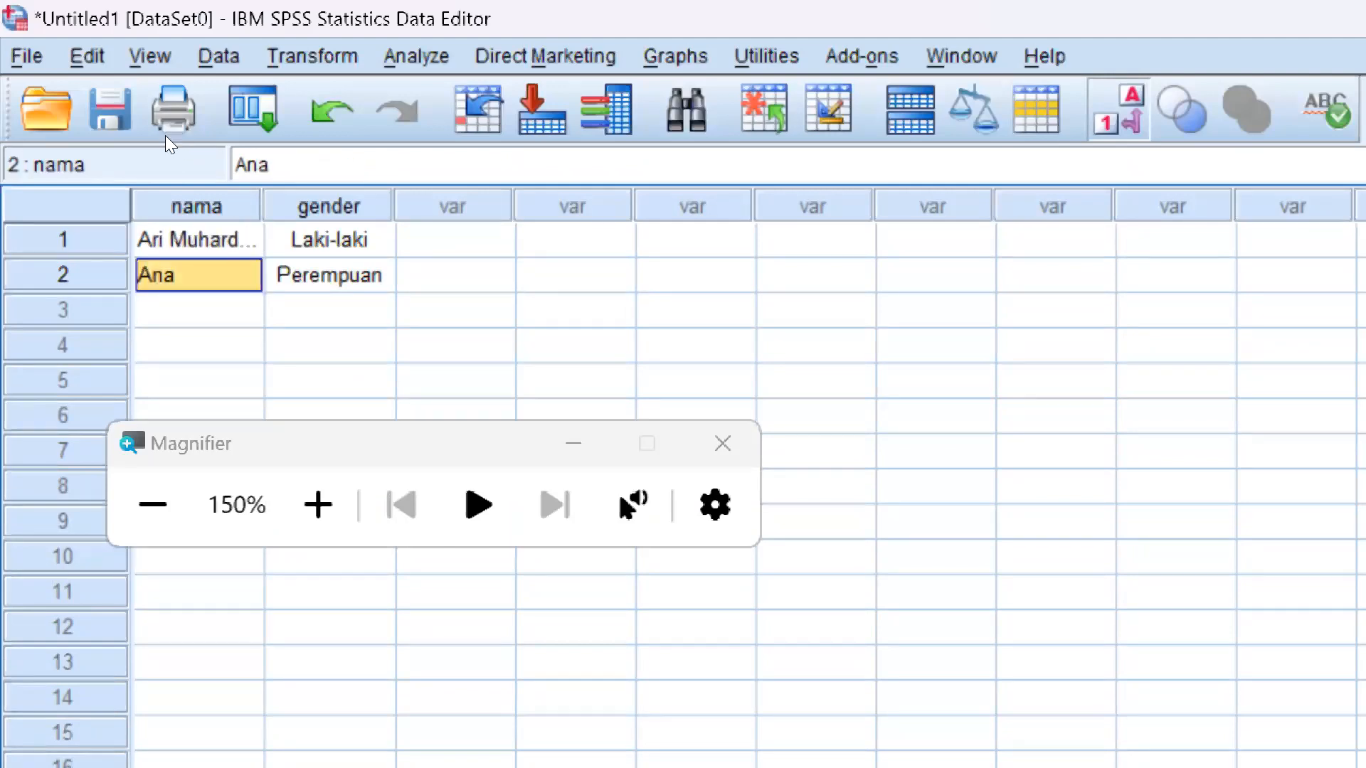
Widen the "nama" data column to about 17 characters and return to Variable View
{"action": "left_click_drag", "start_coordinate": [262, 206], "coordinate": [392, 207]}
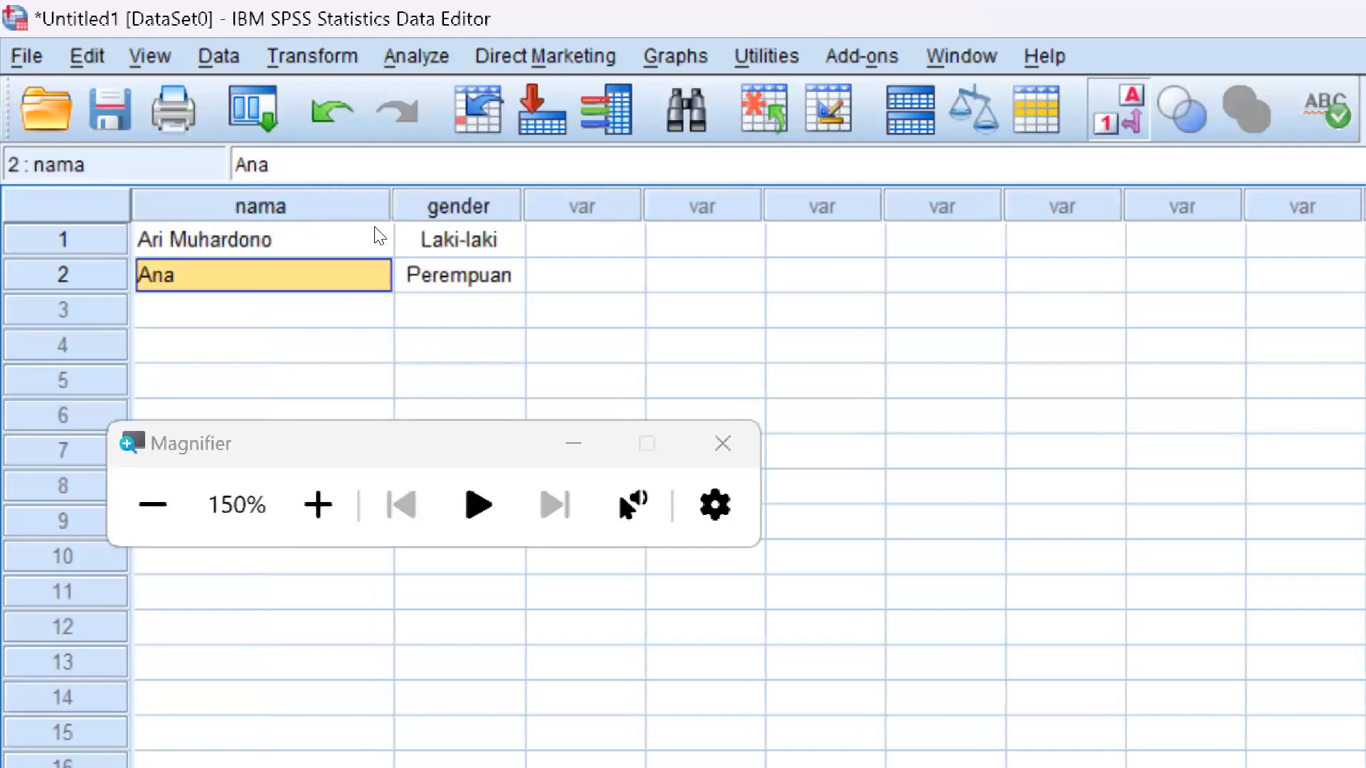
{"action": "key", "text": "Up"}
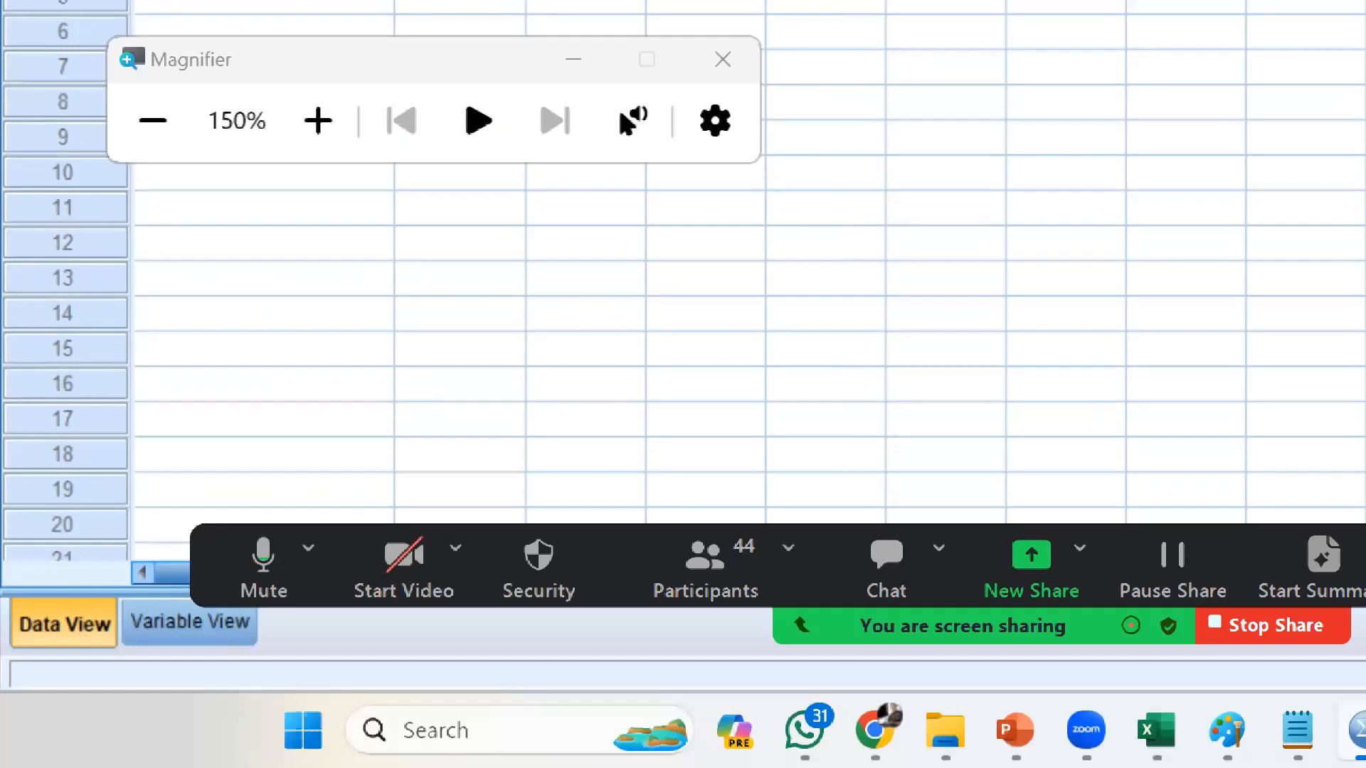
{"action": "left_click", "coordinate": [189, 622]}
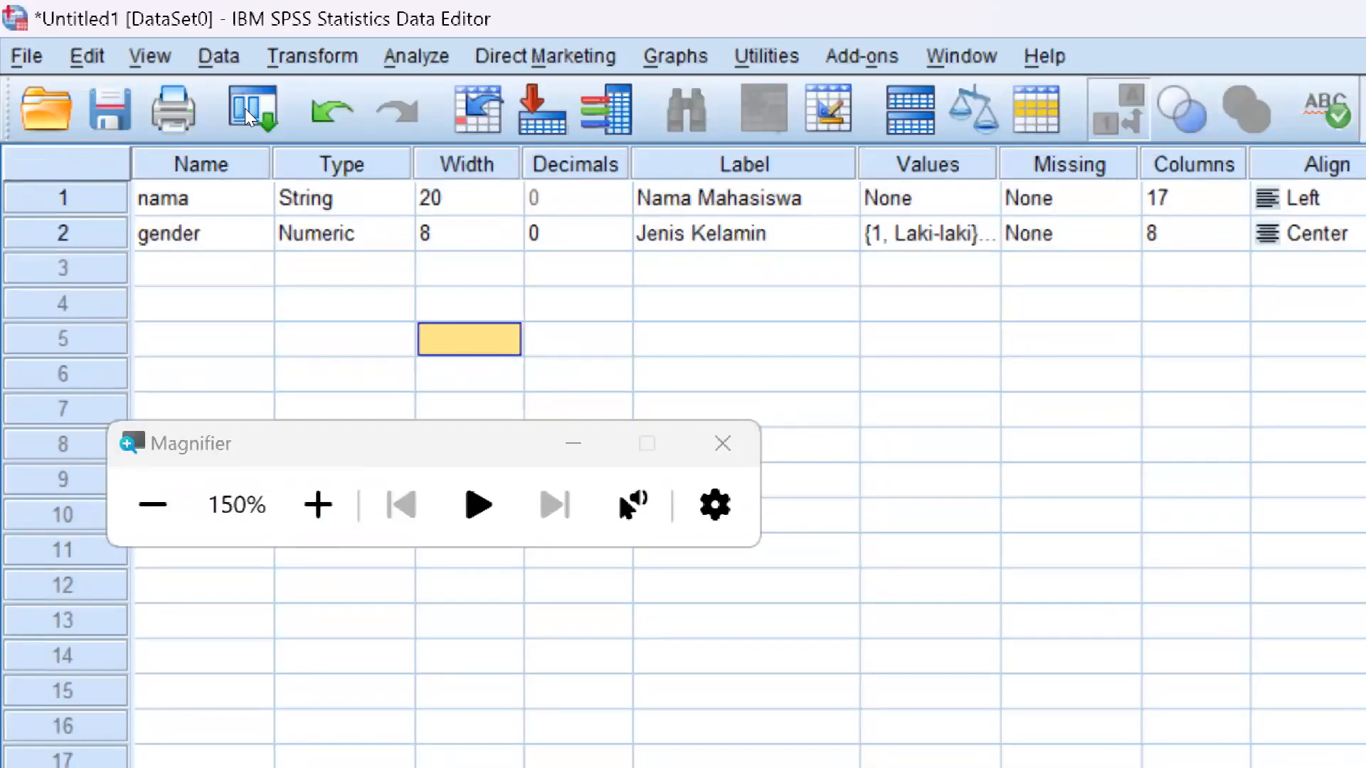
Set the width of the variable "nama" to 8 in Variable View
{"action": "key", "text": "Up"}
{"action": "key", "text": "Up"}
{"action": "key", "text": "Up"}
{"action": "key", "text": "Up"}
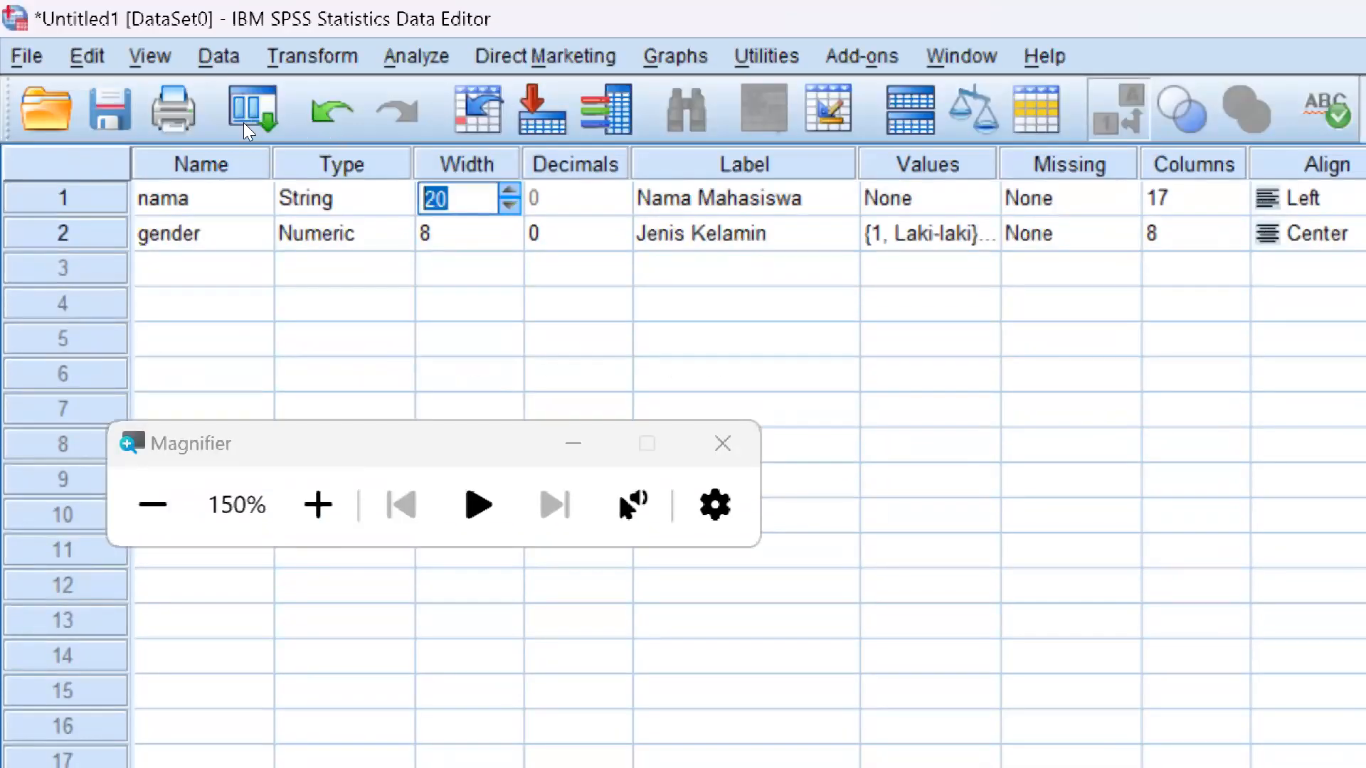
{"action": "type", "text": "8"}
{"action": "left_click", "coordinate": [578, 268]}
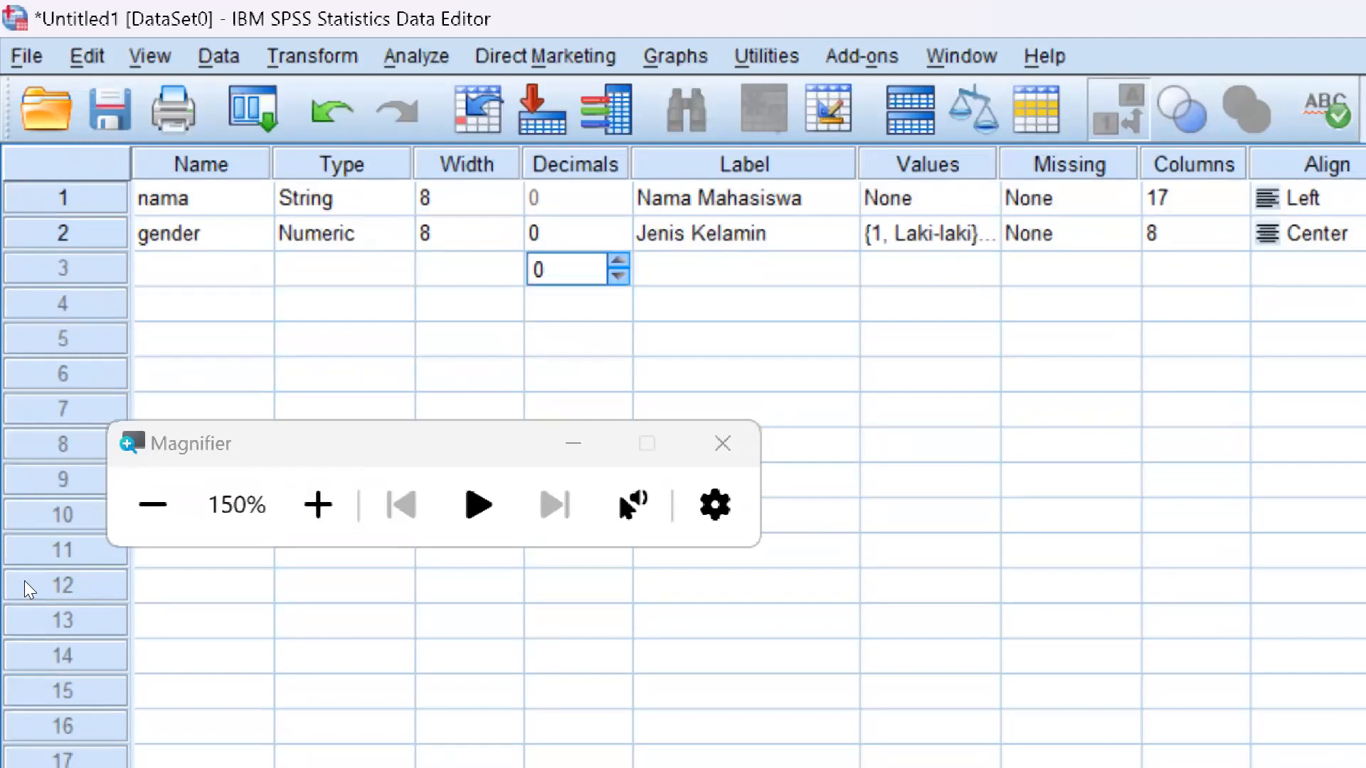
Switch to Data View, narrow the "nama" data column to about 10 characters and reset the screen magnification to 100%
{"action": "left_click", "coordinate": [25, 676]}
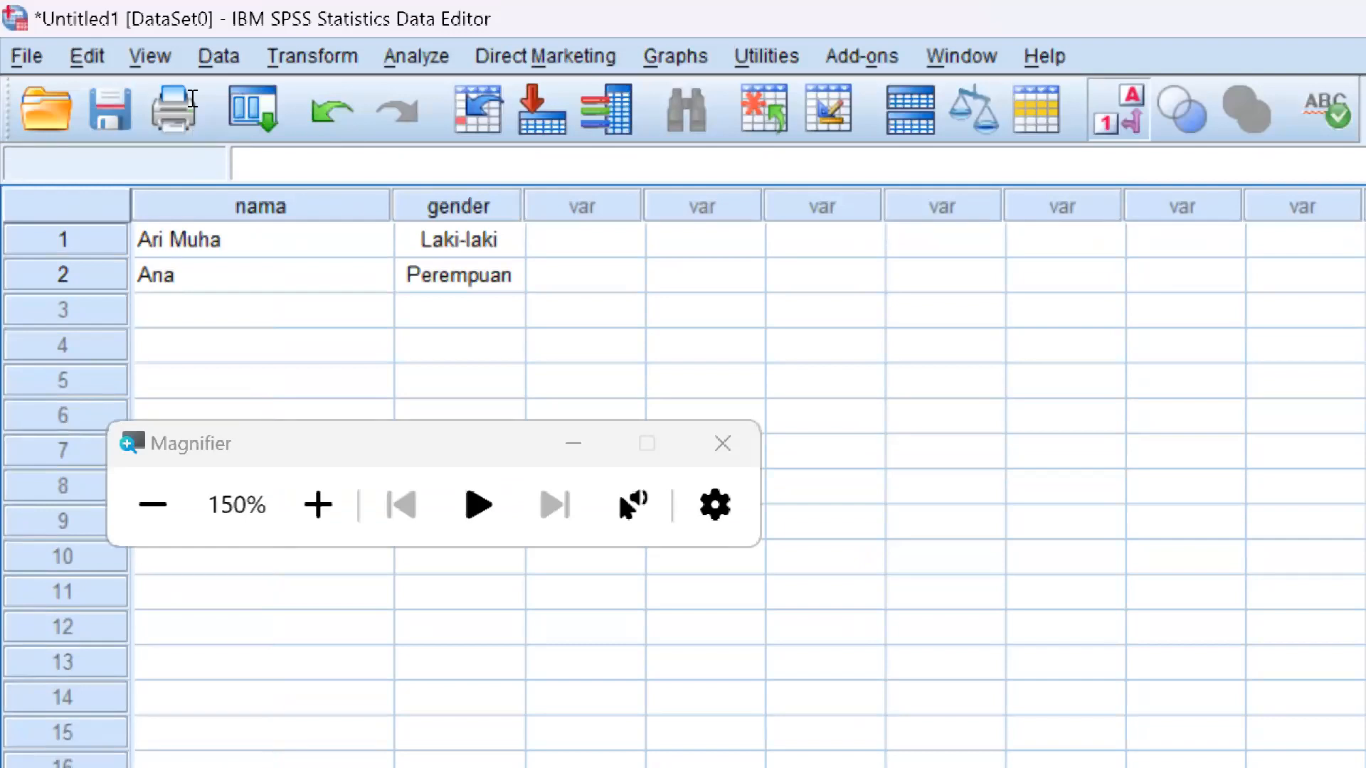
{"action": "left_click_drag", "start_coordinate": [392, 207], "coordinate": [291, 207]}
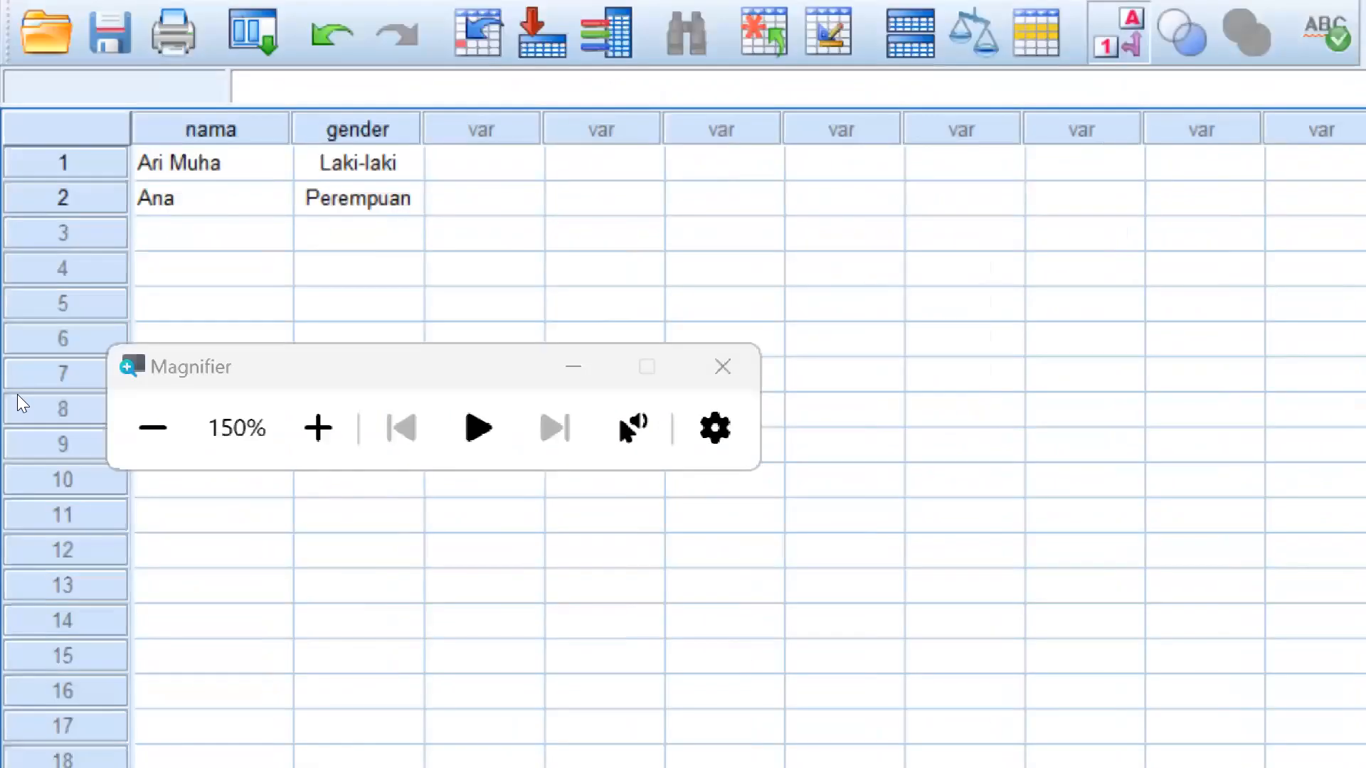
{"action": "left_click", "coordinate": [92, 320]}
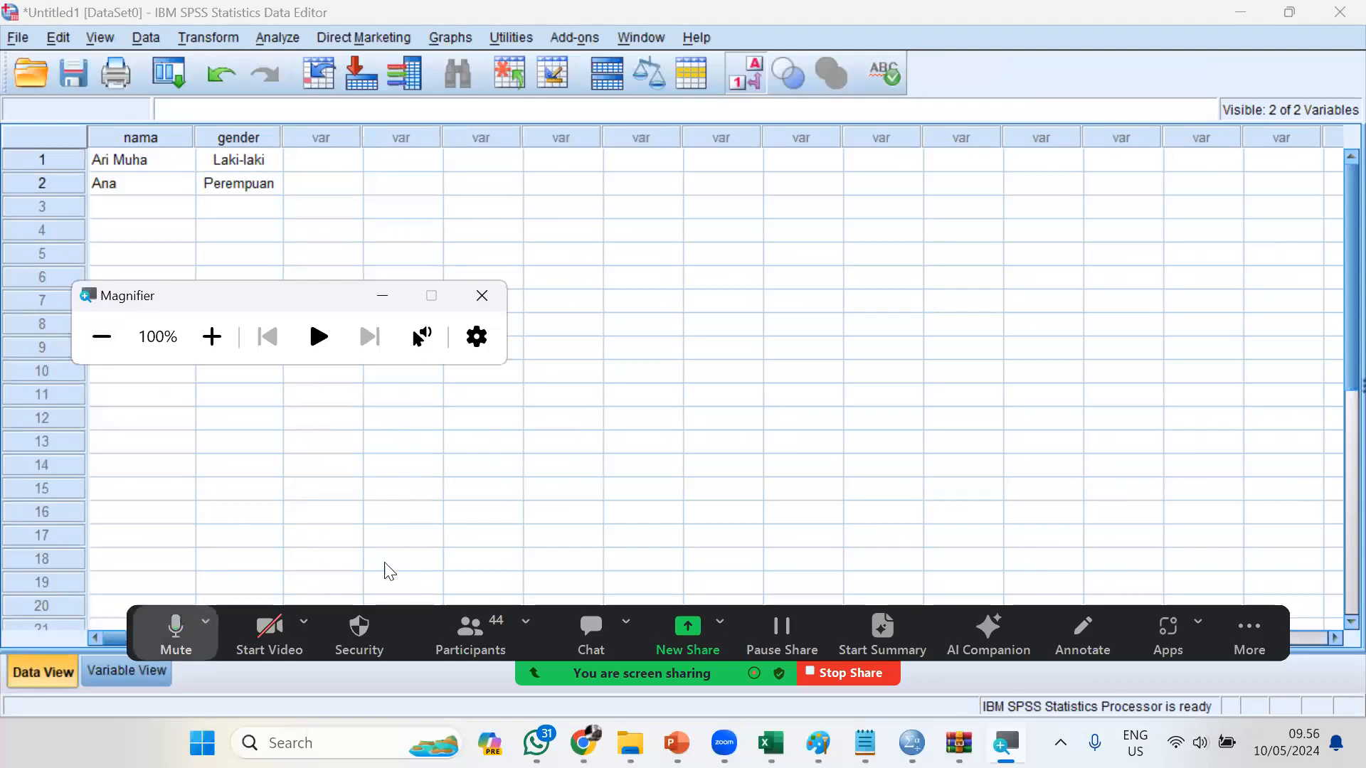
Delete the variables "nama" and "gender" in Variable View, check the sheet in Data View and return to Variable View
{"action": "left_click", "coordinate": [126, 671]}
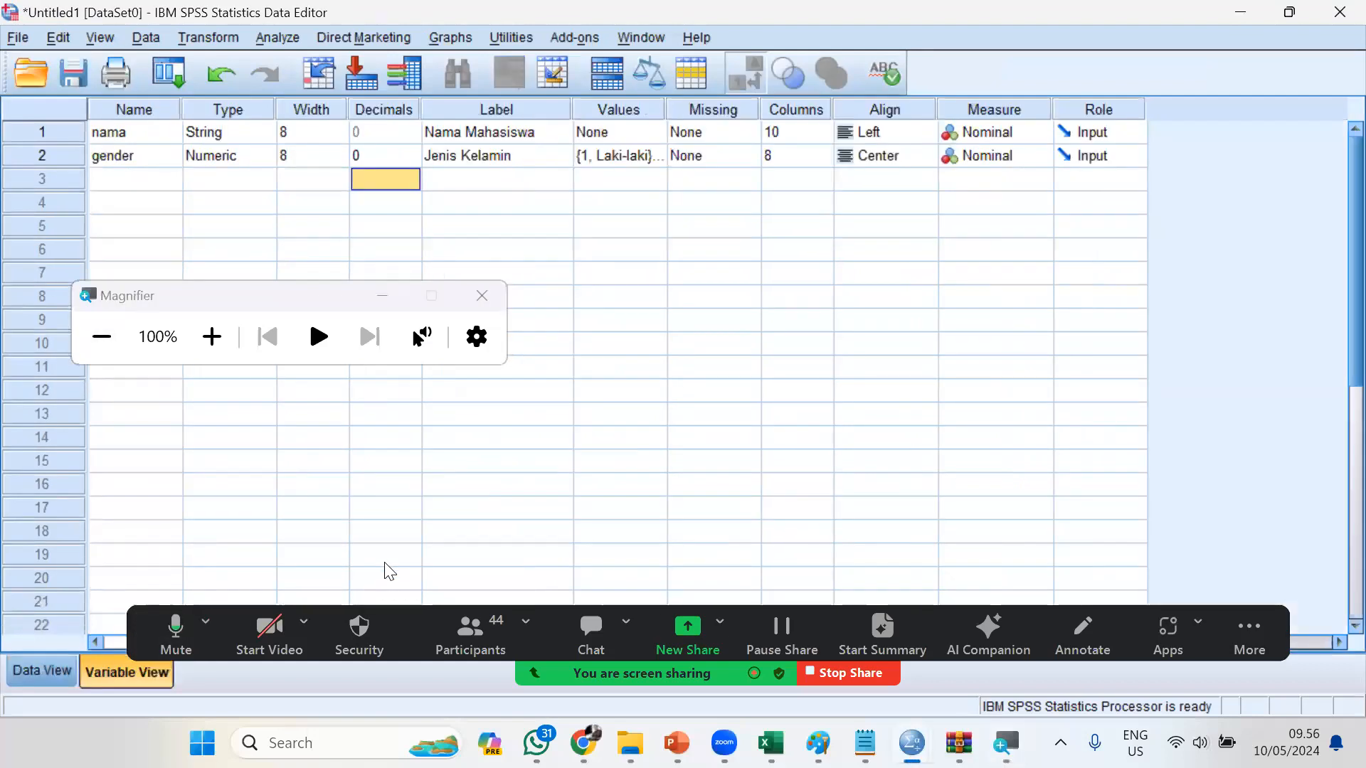
{"action": "left_click", "coordinate": [50, 134]}
{"action": "left_click", "coordinate": [101, 152]}
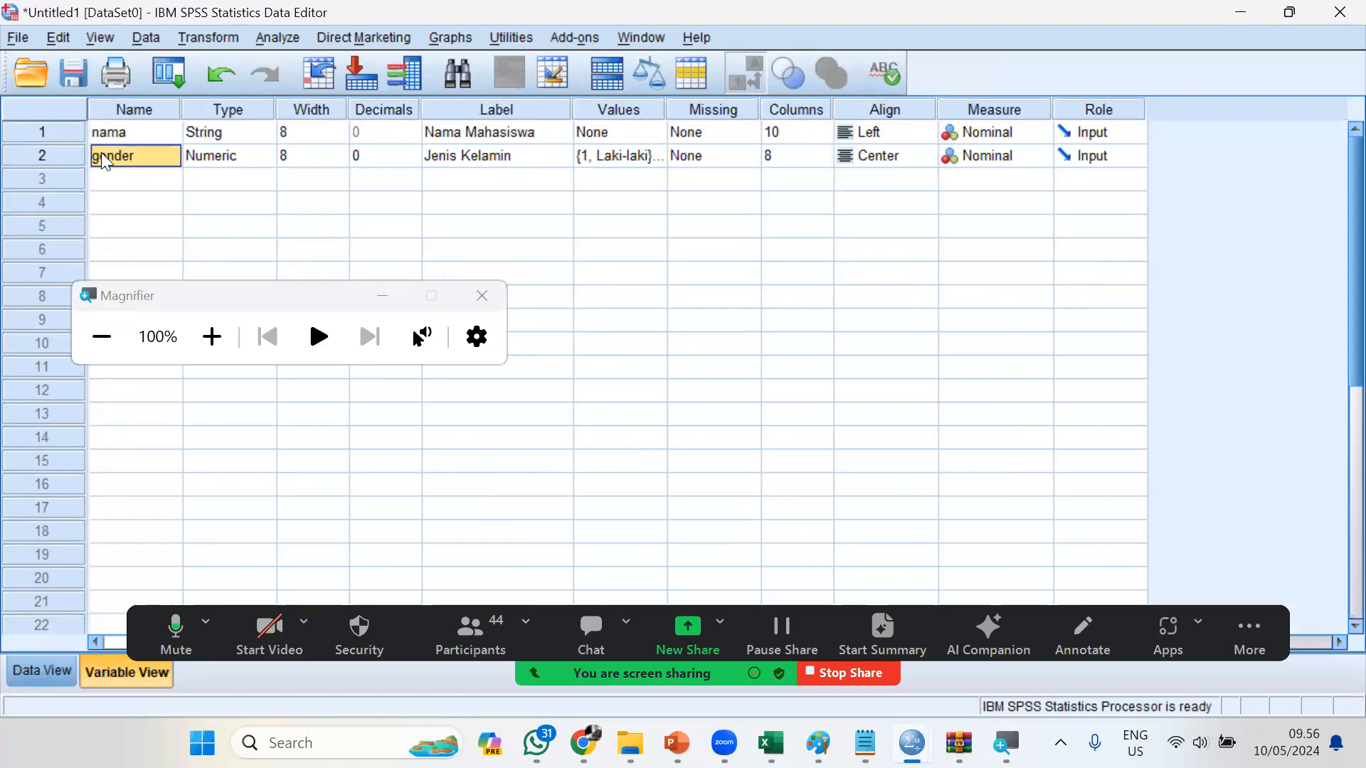
{"action": "left_click", "coordinate": [55, 134]}
{"action": "key", "text": "Delete"}
{"action": "left_click", "coordinate": [58, 133]}
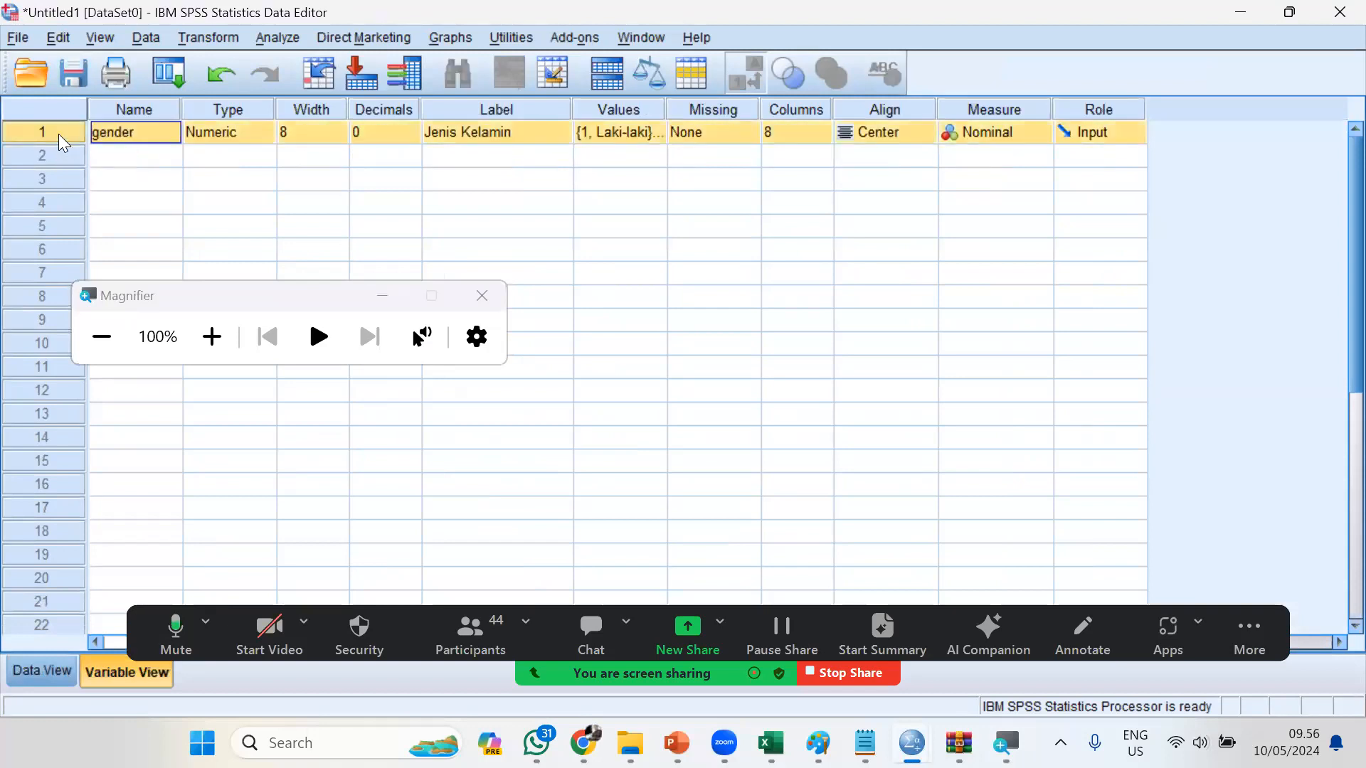
{"action": "key", "text": "Delete"}
{"action": "left_click", "coordinate": [34, 679]}
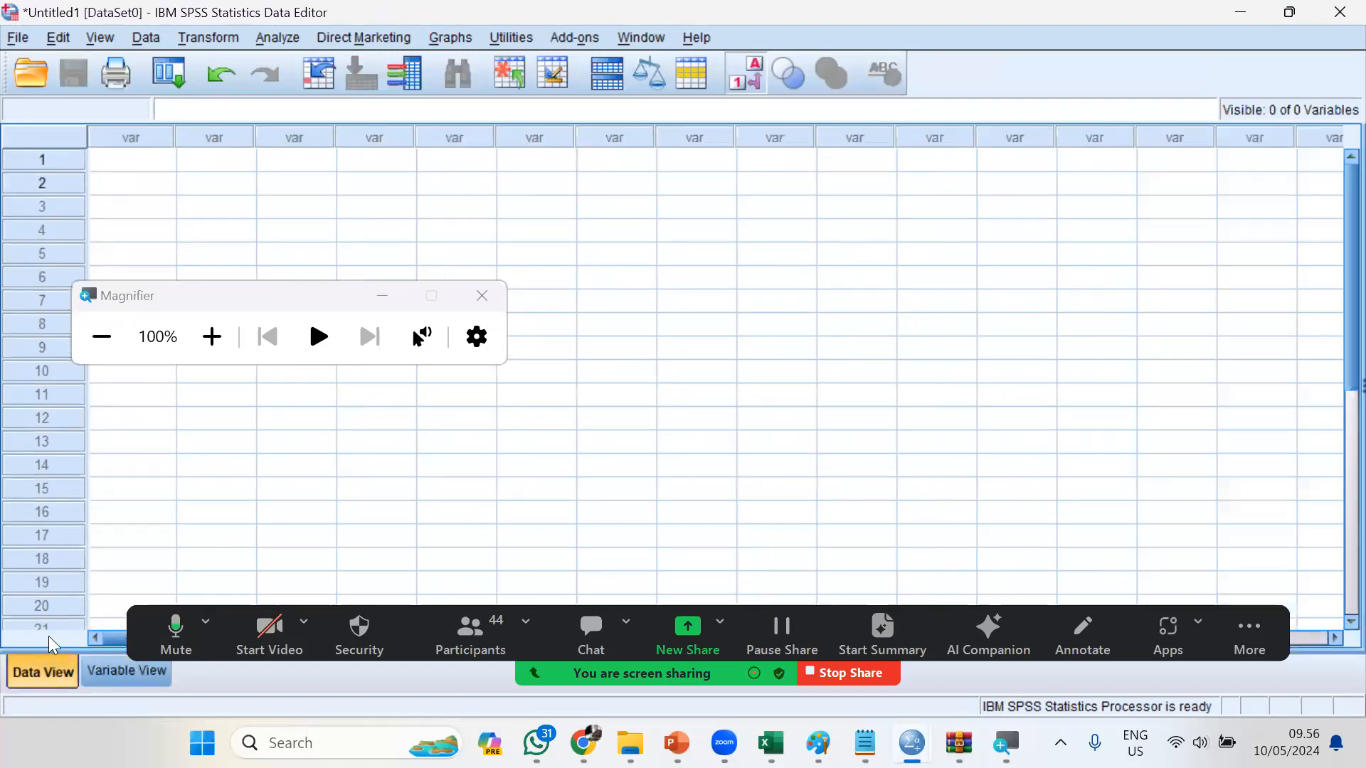
{"action": "left_click", "coordinate": [107, 677]}
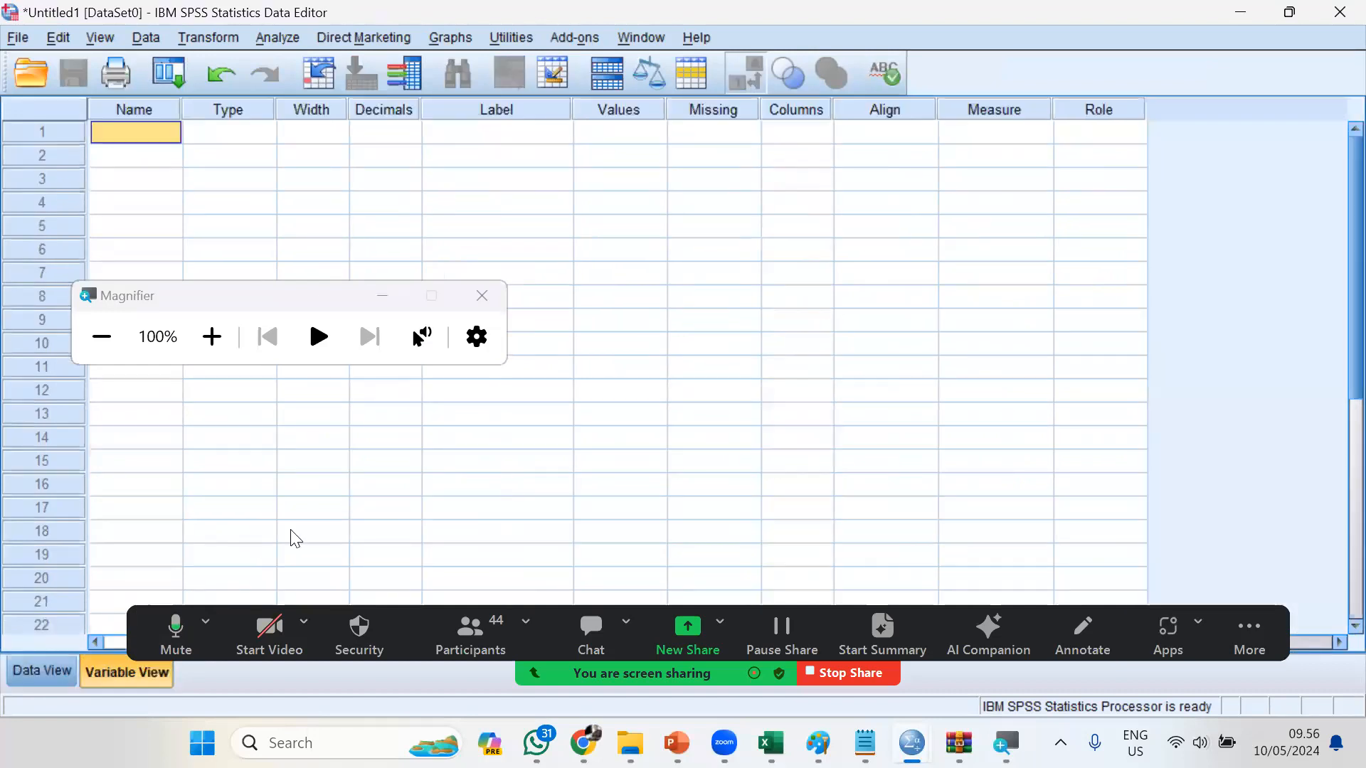
Switch to the PowerPoint slide show at the slide on turning qualitative data into quantitative data
{"action": "left_click", "coordinate": [591, 634]}
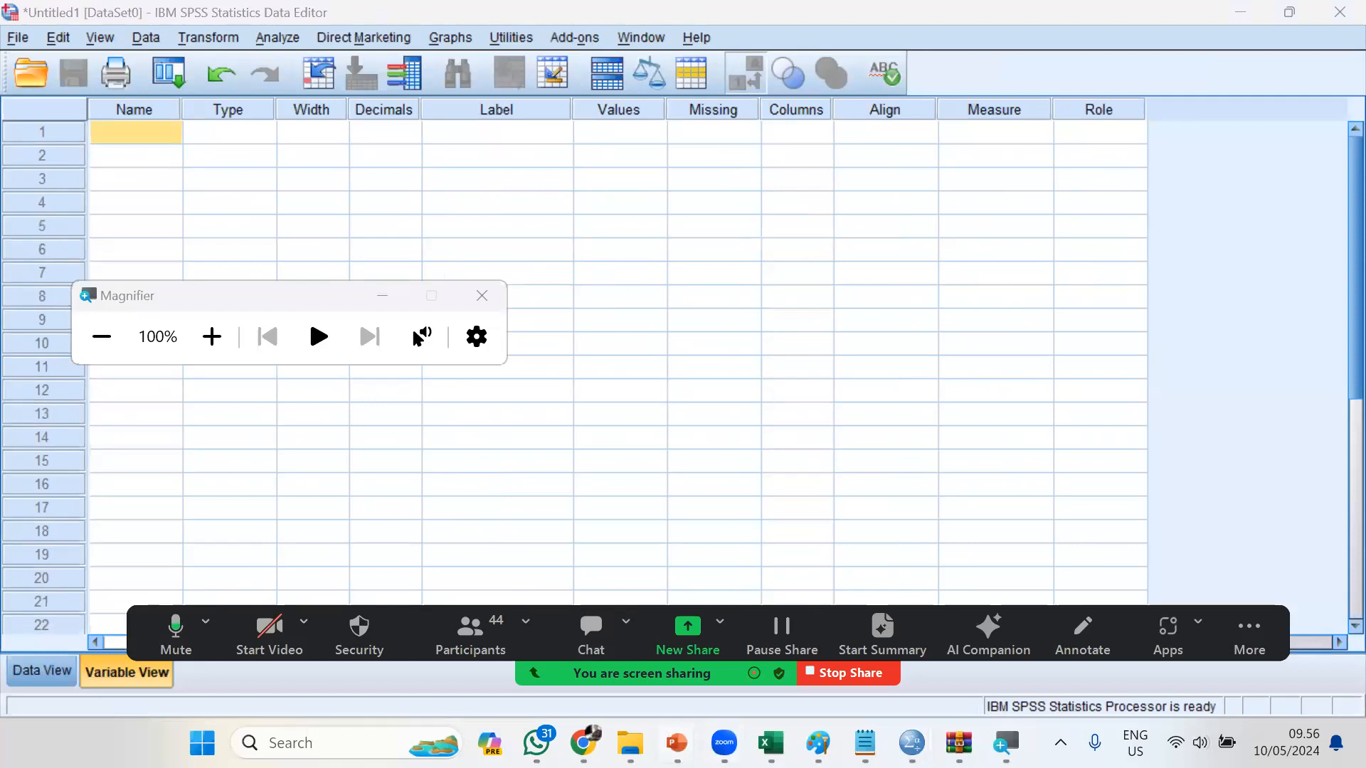
{"action": "left_click", "coordinate": [677, 743]}
{"action": "left_click", "coordinate": [721, 628]}
{"action": "left_click", "coordinate": [715, 390]}
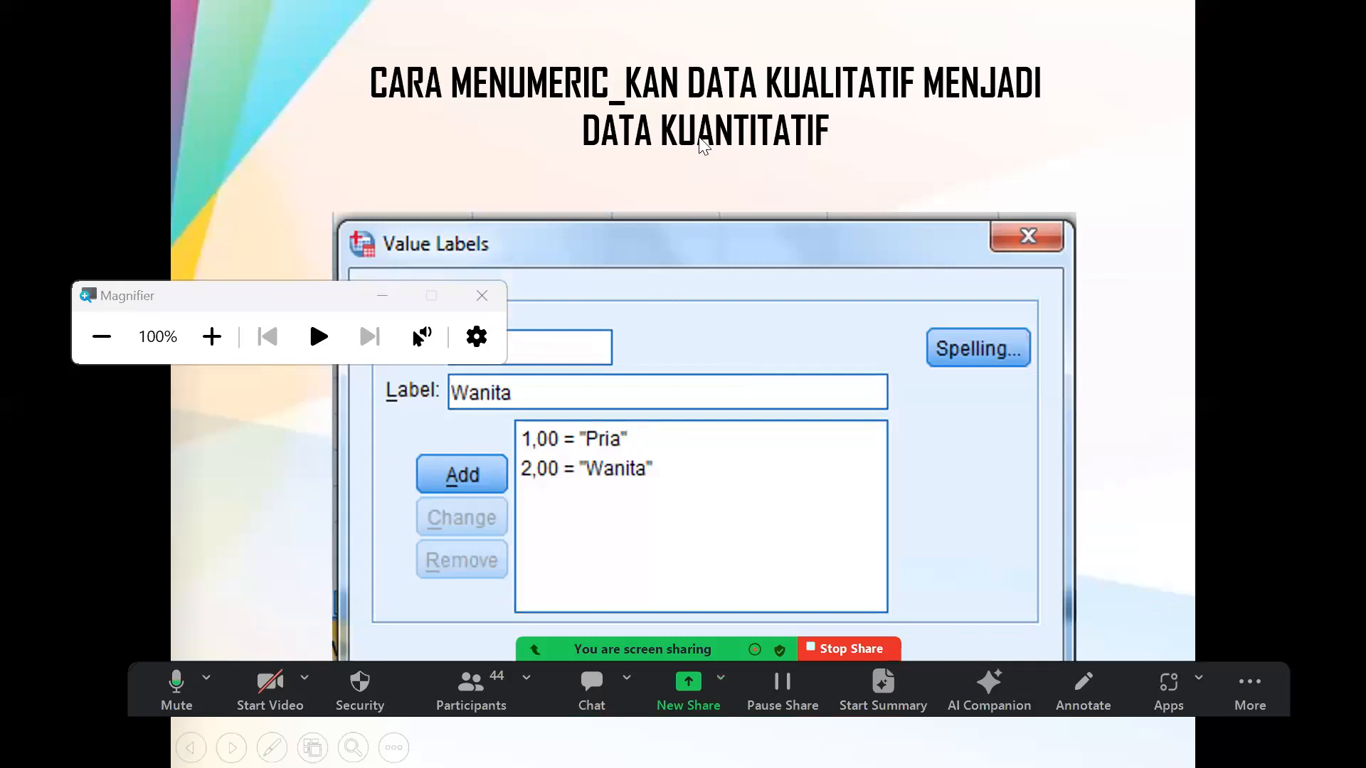
{"action": "left_click", "coordinate": [695, 143]}
{"action": "left_click", "coordinate": [1146, 462]}
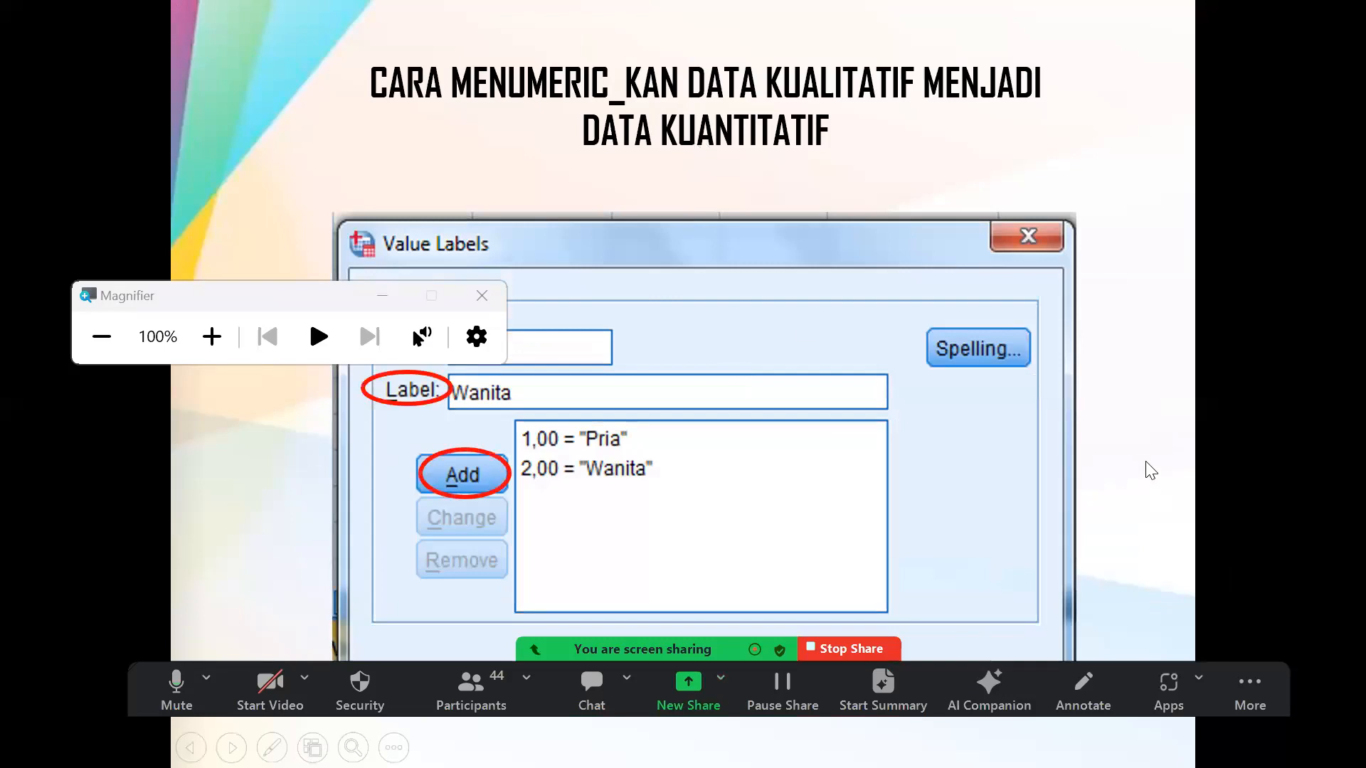
{"action": "left_click", "coordinate": [1150, 469]}
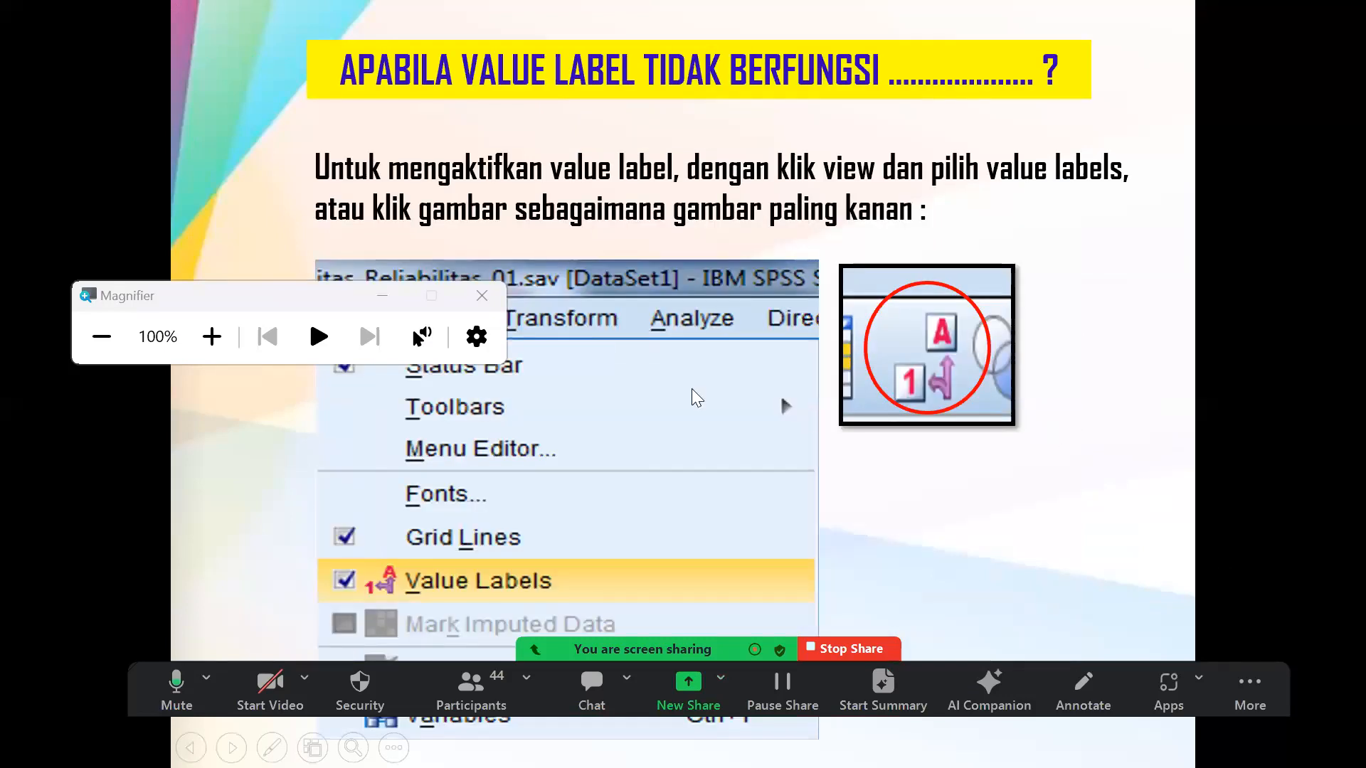
{"action": "left_click_drag", "start_coordinate": [275, 287], "coordinate": [143, 33]}
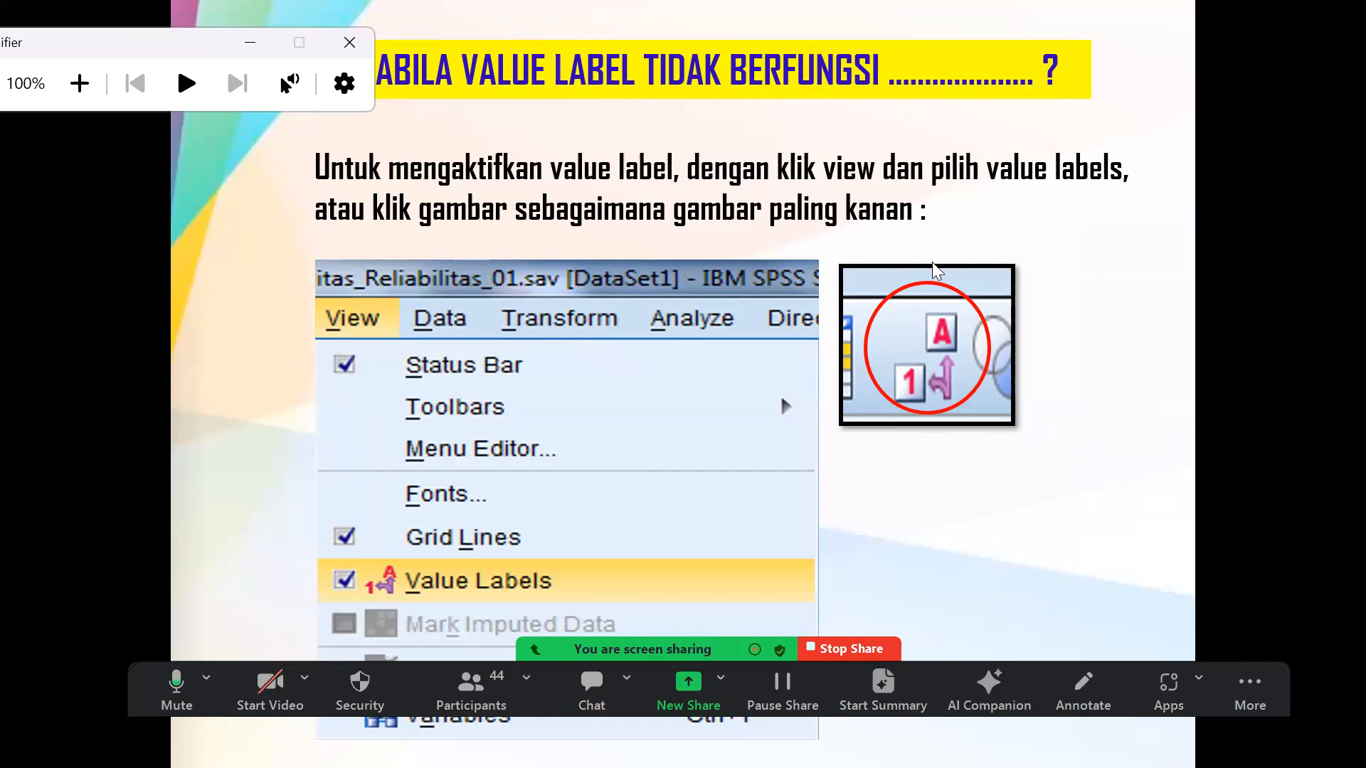
{"action": "left_click", "coordinate": [879, 289]}
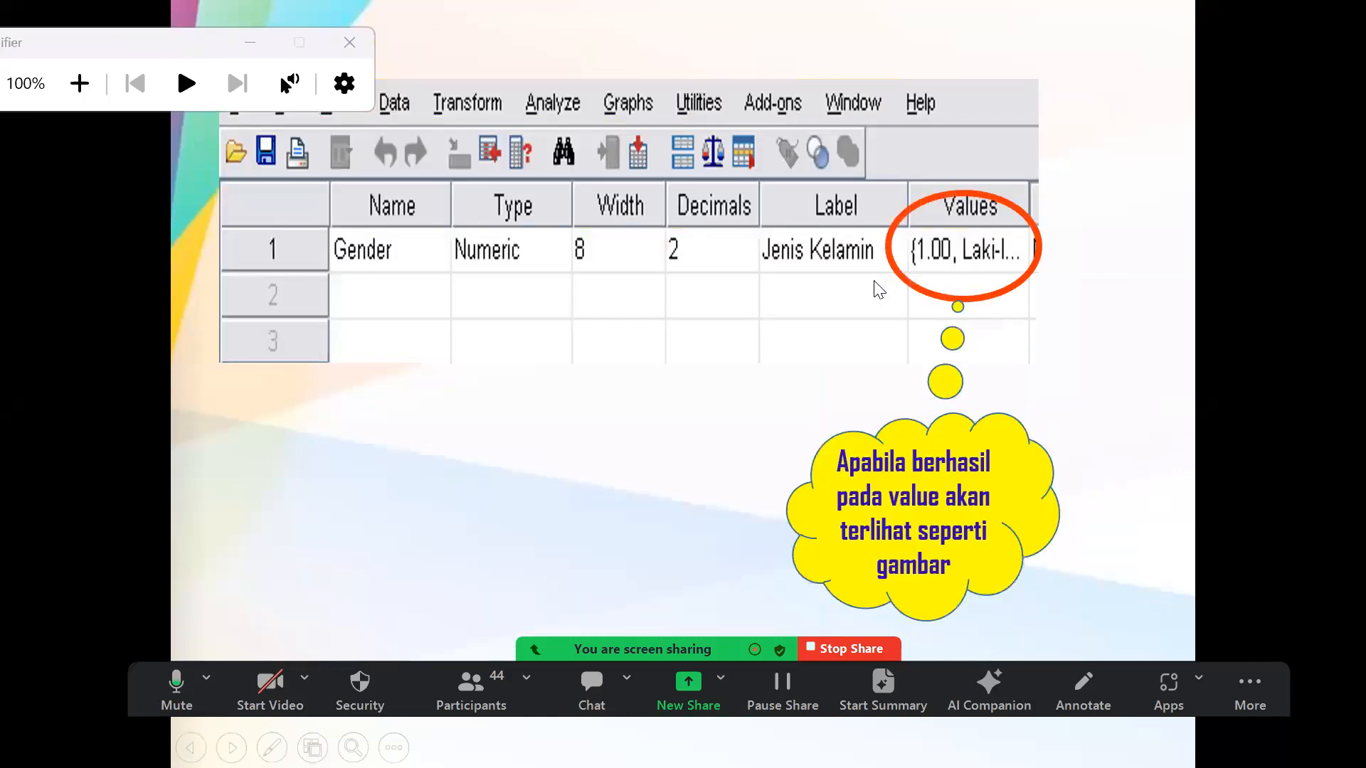
{"action": "left_click", "coordinate": [879, 289]}
{"action": "left_click", "coordinate": [879, 290]}
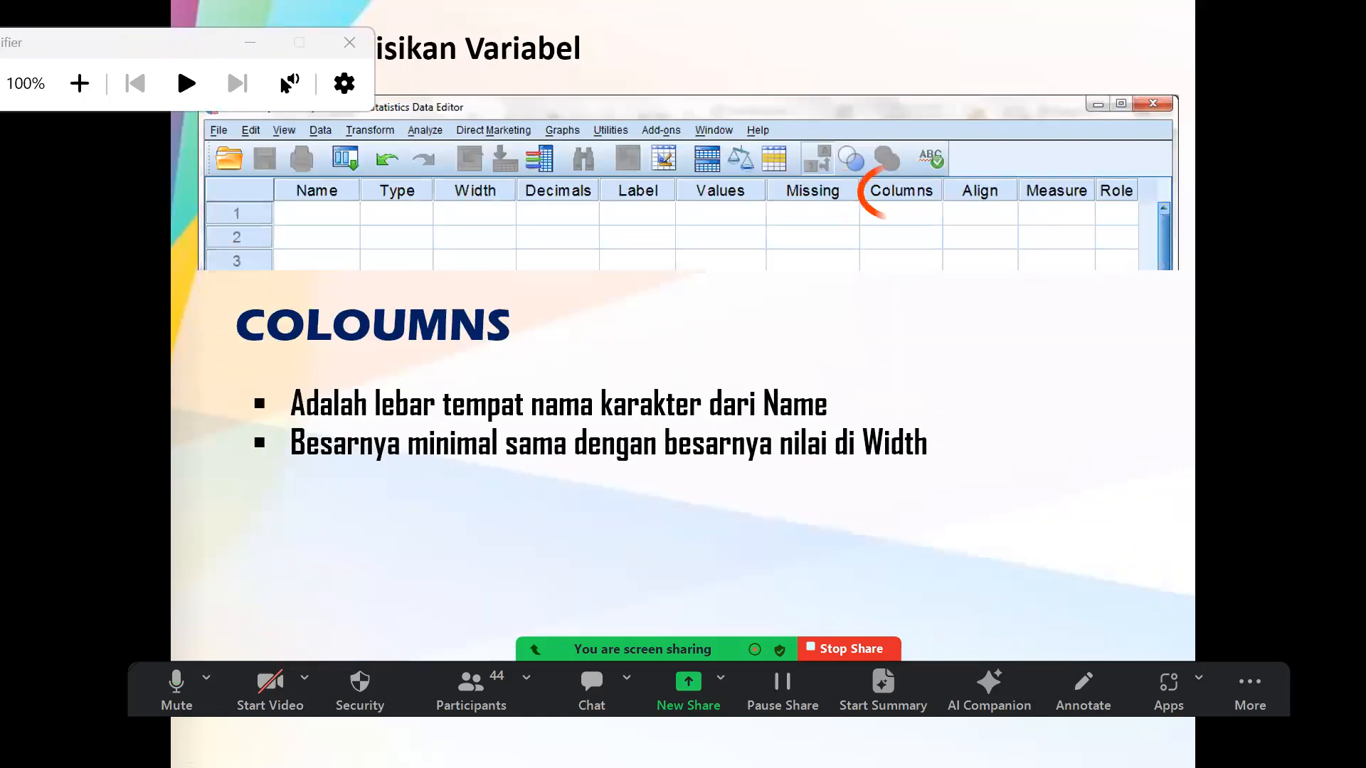
{"action": "left_click", "coordinate": [879, 289]}
{"action": "key", "text": "Right"}
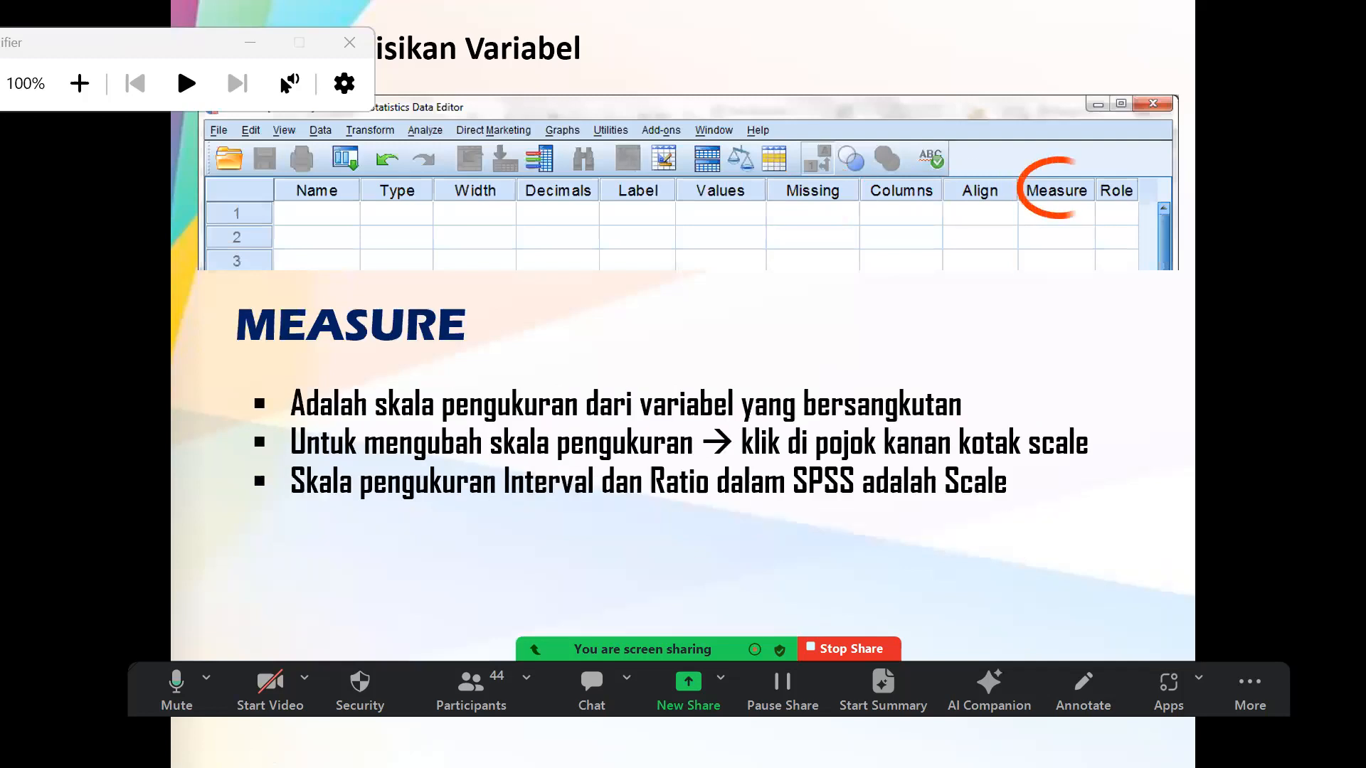
{"action": "key", "text": "Right"}
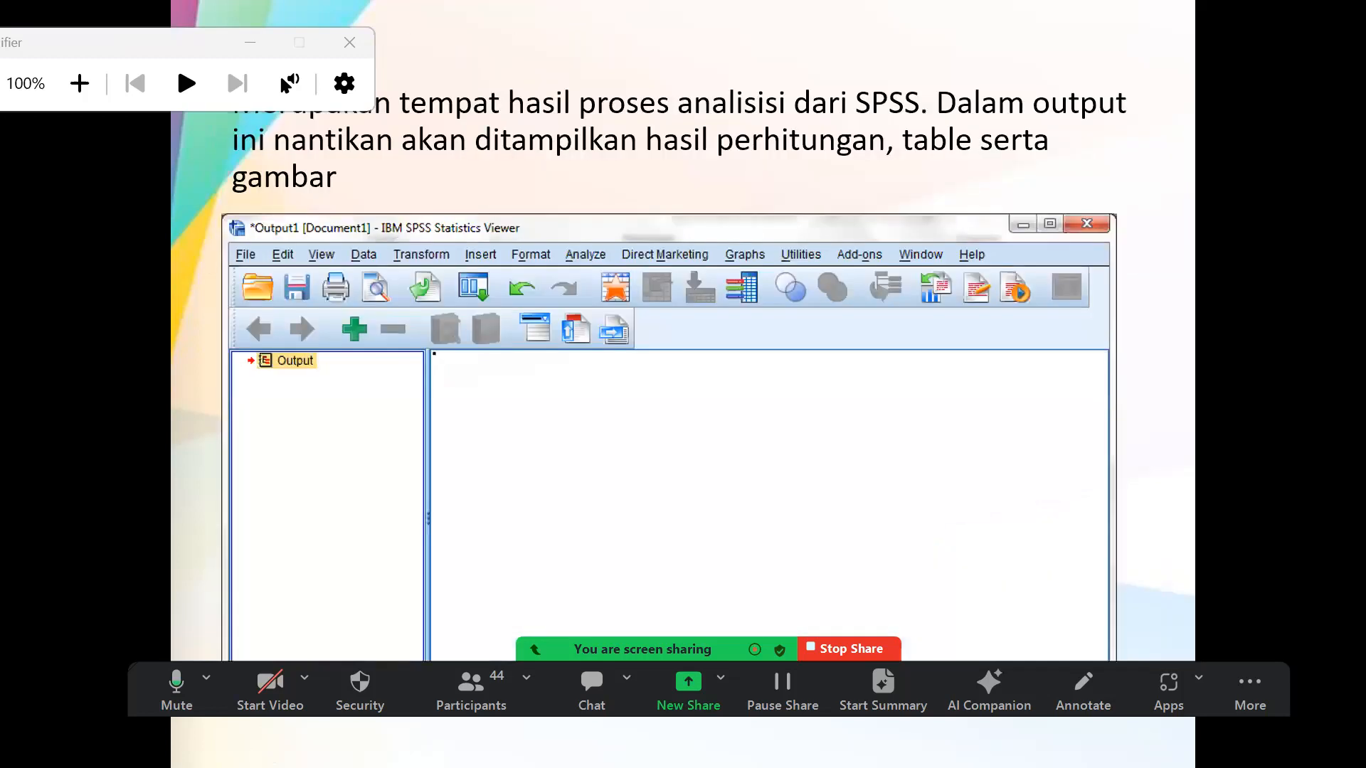
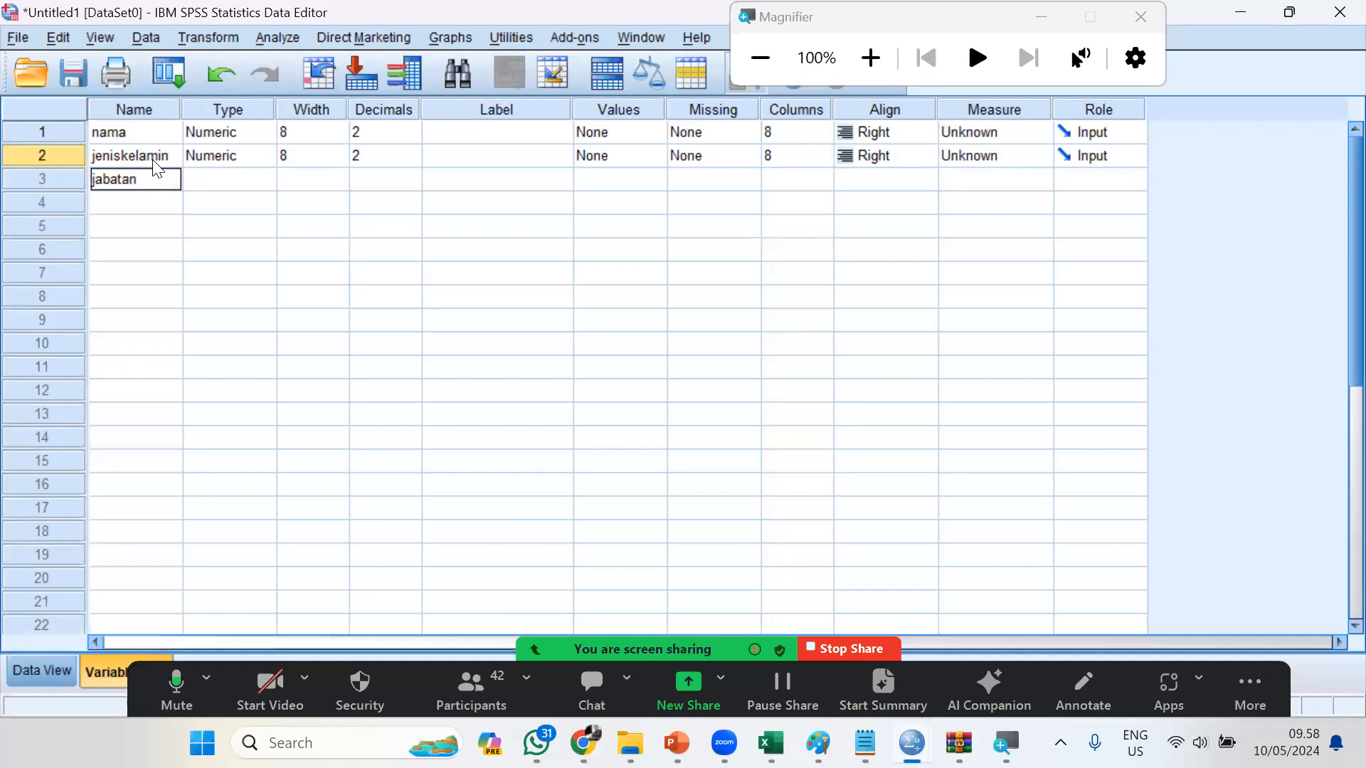
Add the variables "umur" and "masakerja" below "jabatan" in Variable View
{"action": "left_click", "coordinate": [106, 201]}
{"action": "type", "text": "umur"}
{"action": "key", "text": "Return"}
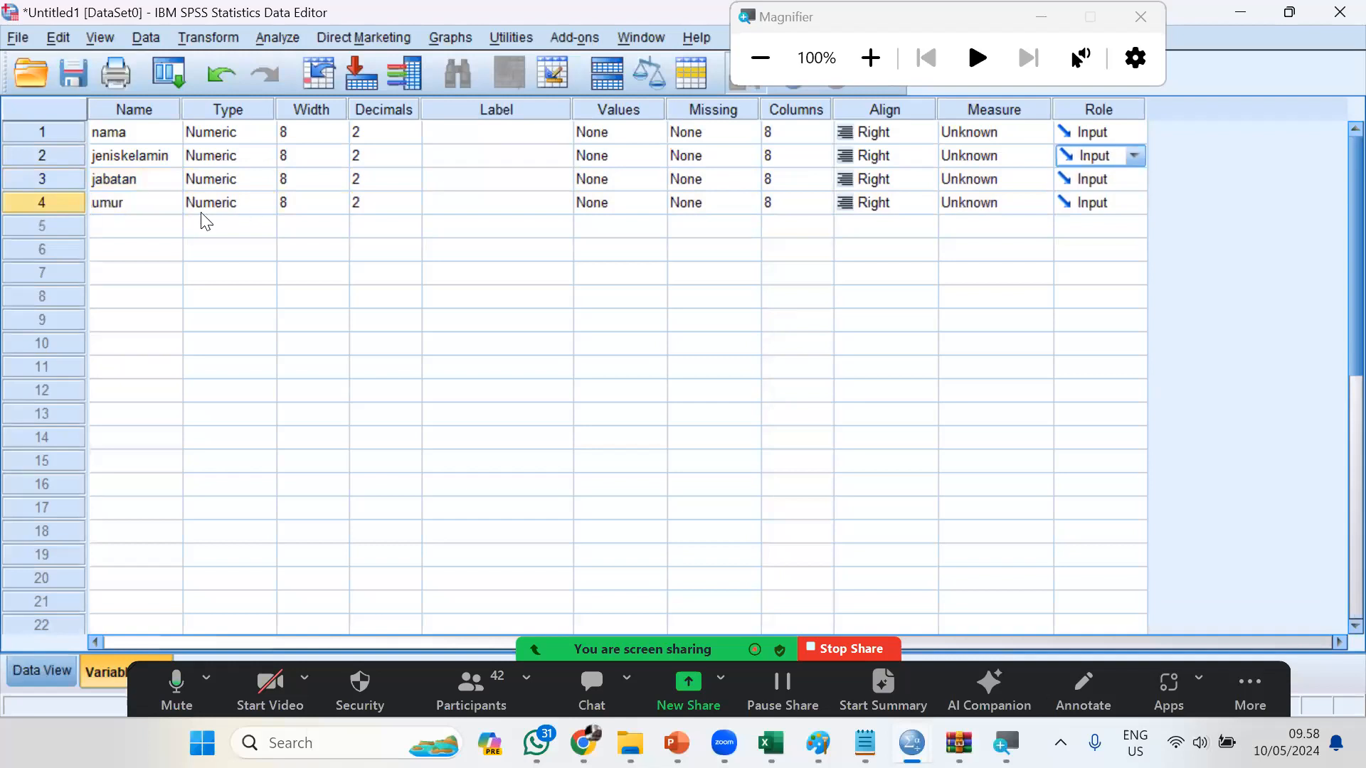
{"action": "left_click", "coordinate": [157, 242]}
{"action": "type", "text": "masakerja"}
{"action": "key", "text": "Return"}
Add the variable "gajipokok" below "masakerja", checking the exercise slide for the last column's name
{"action": "left_click", "coordinate": [148, 246]}
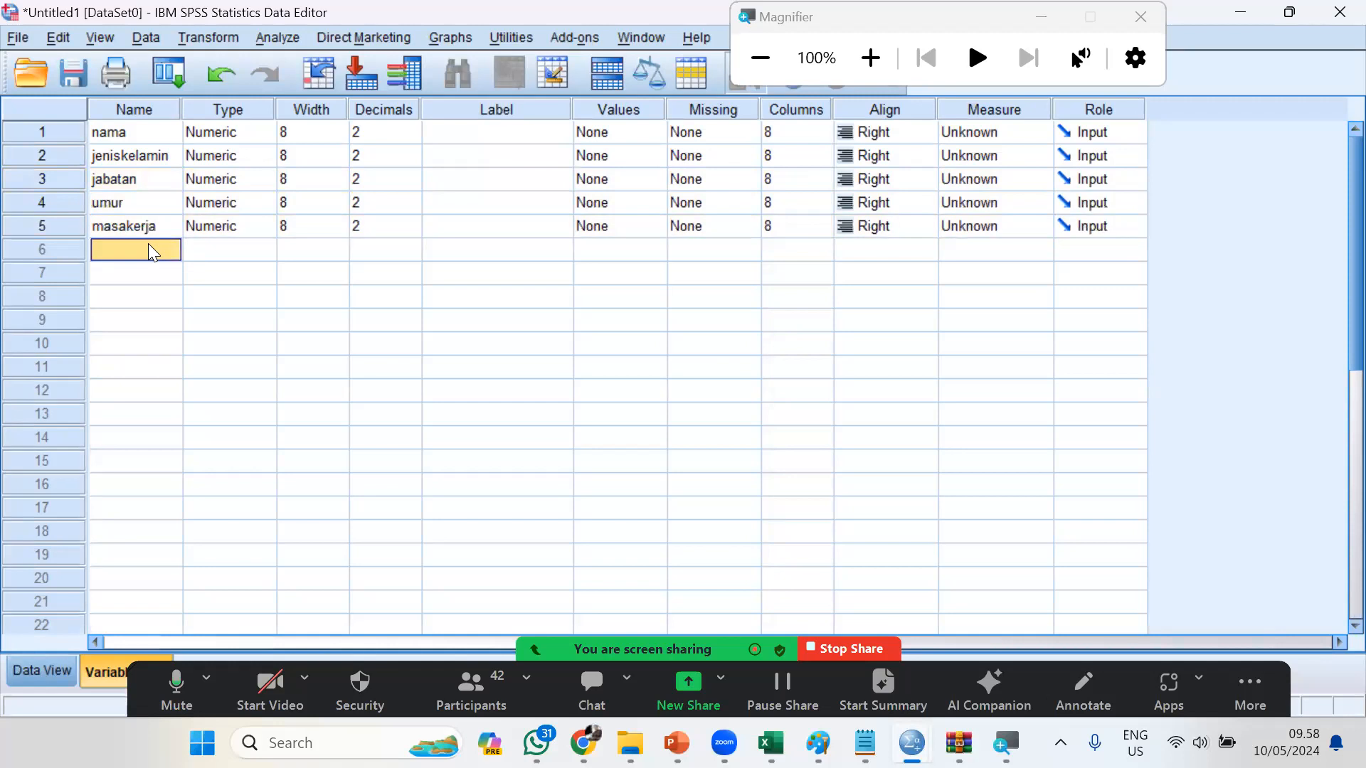
{"action": "key", "text": "alt+Tab"}
{"action": "key", "text": "alt+Tab"}
{"action": "type", "text": "gajipokok"}
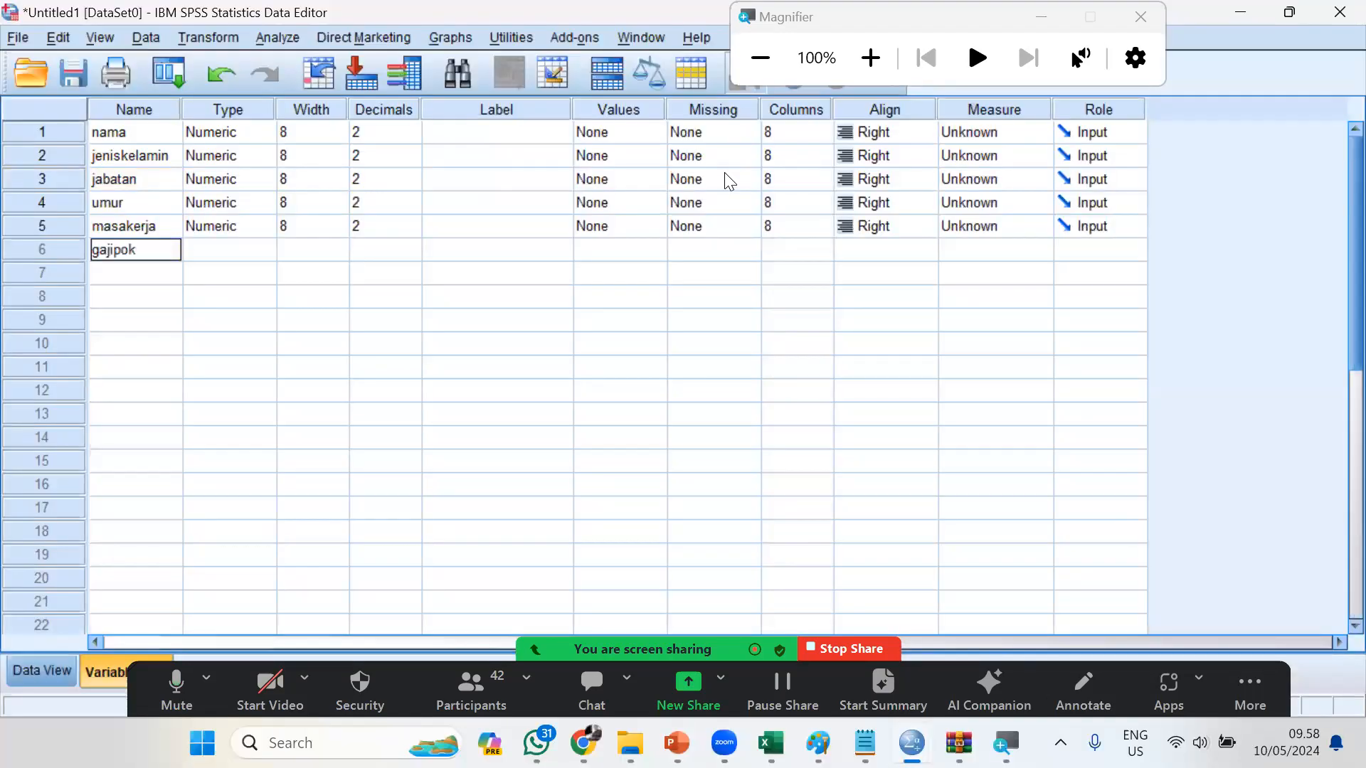
{"action": "left_click", "coordinate": [692, 321]}
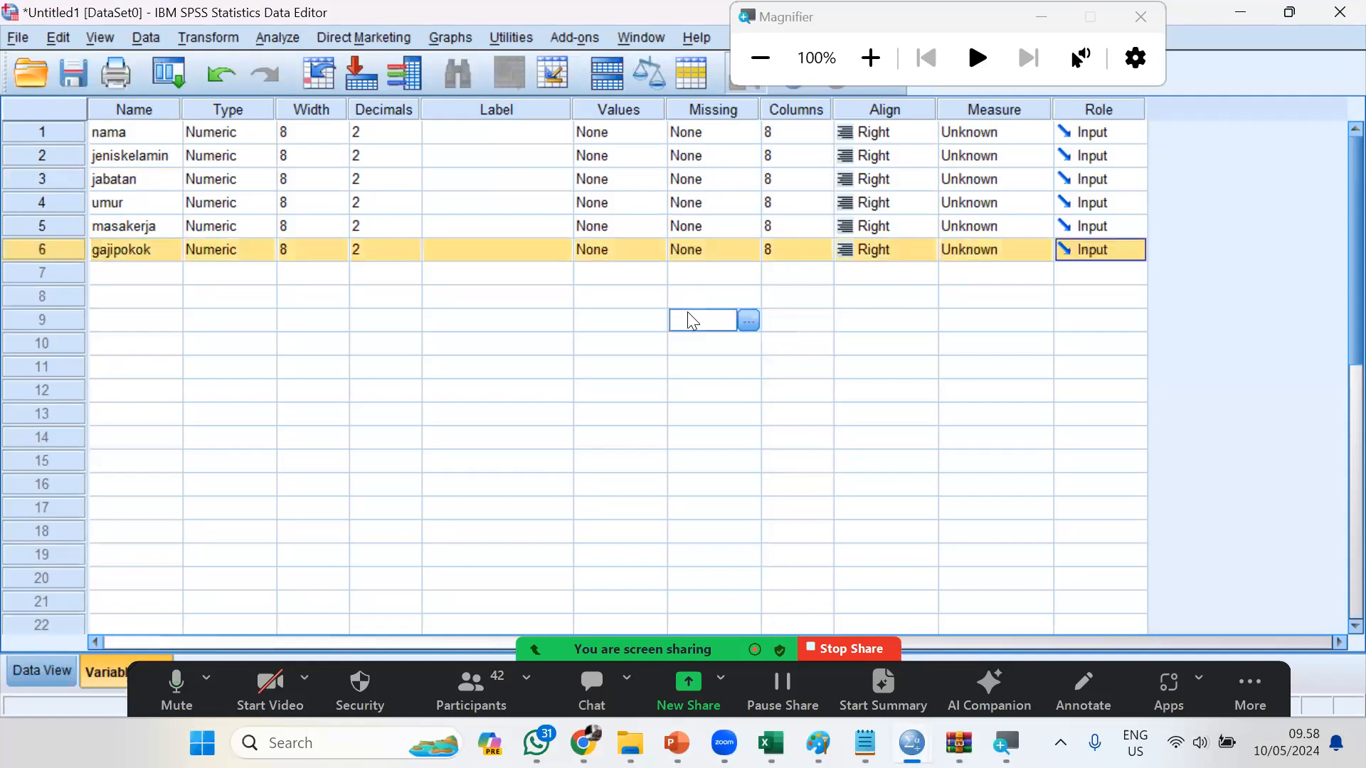
Magnify the screen and change the type of the variable "nama" to String
{"action": "left_click", "coordinate": [879, 60]}
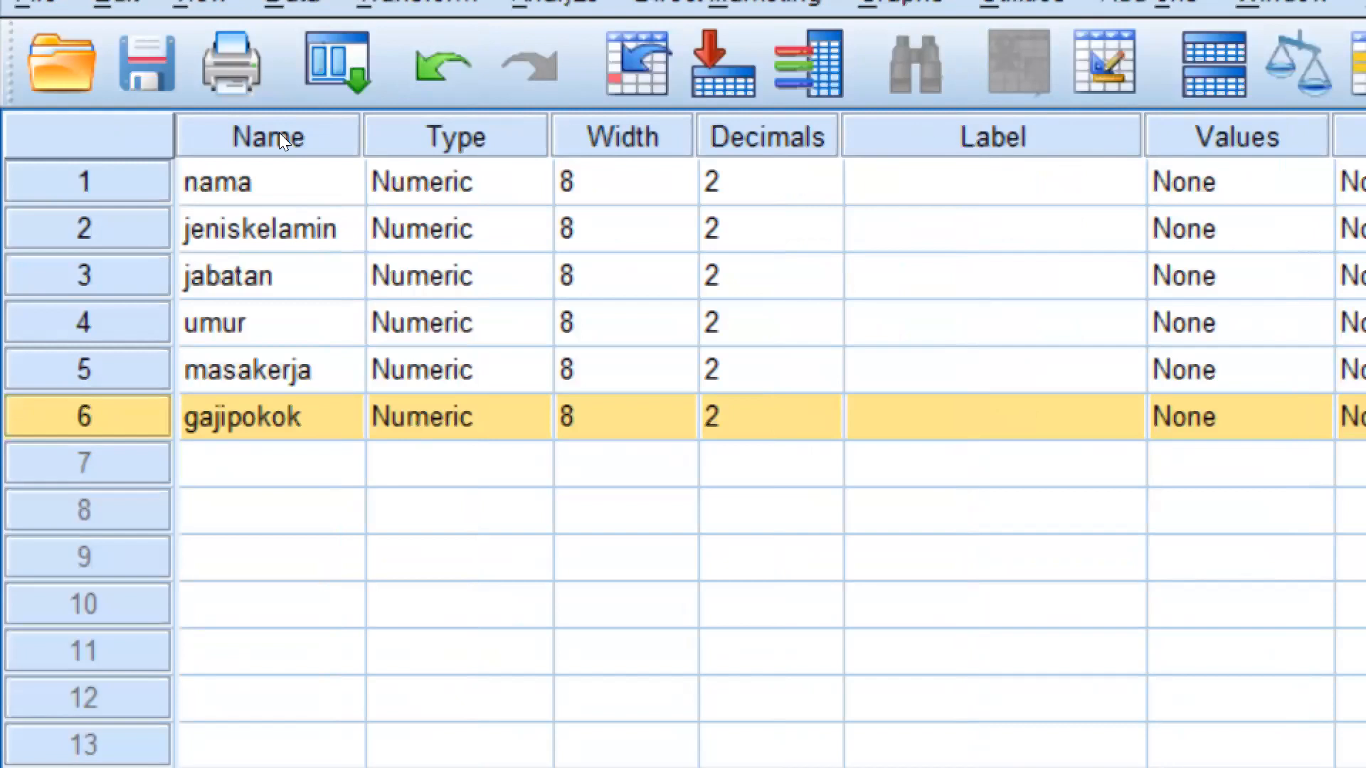
{"action": "left_click", "coordinate": [523, 182]}
{"action": "left_click", "coordinate": [527, 182]}
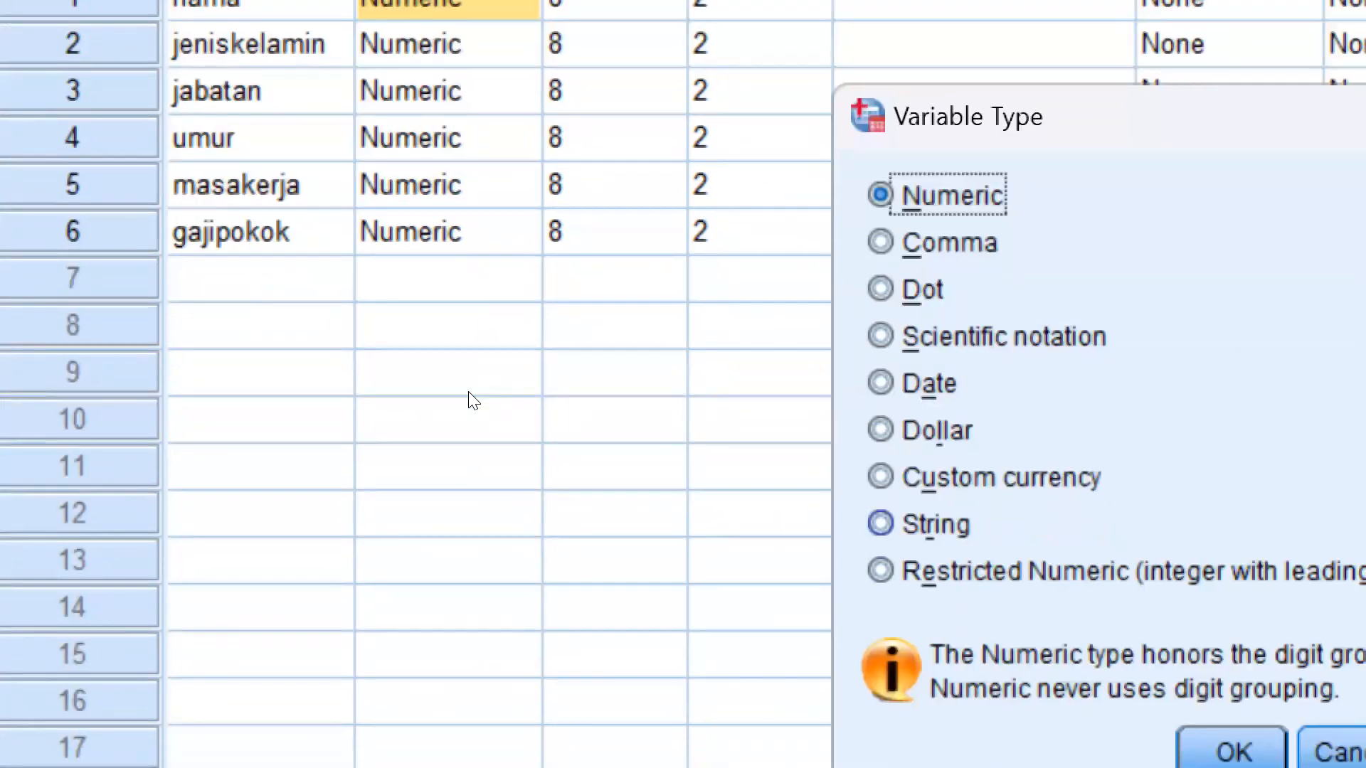
{"action": "key", "text": "alt+r"}
{"action": "key", "text": "Return"}
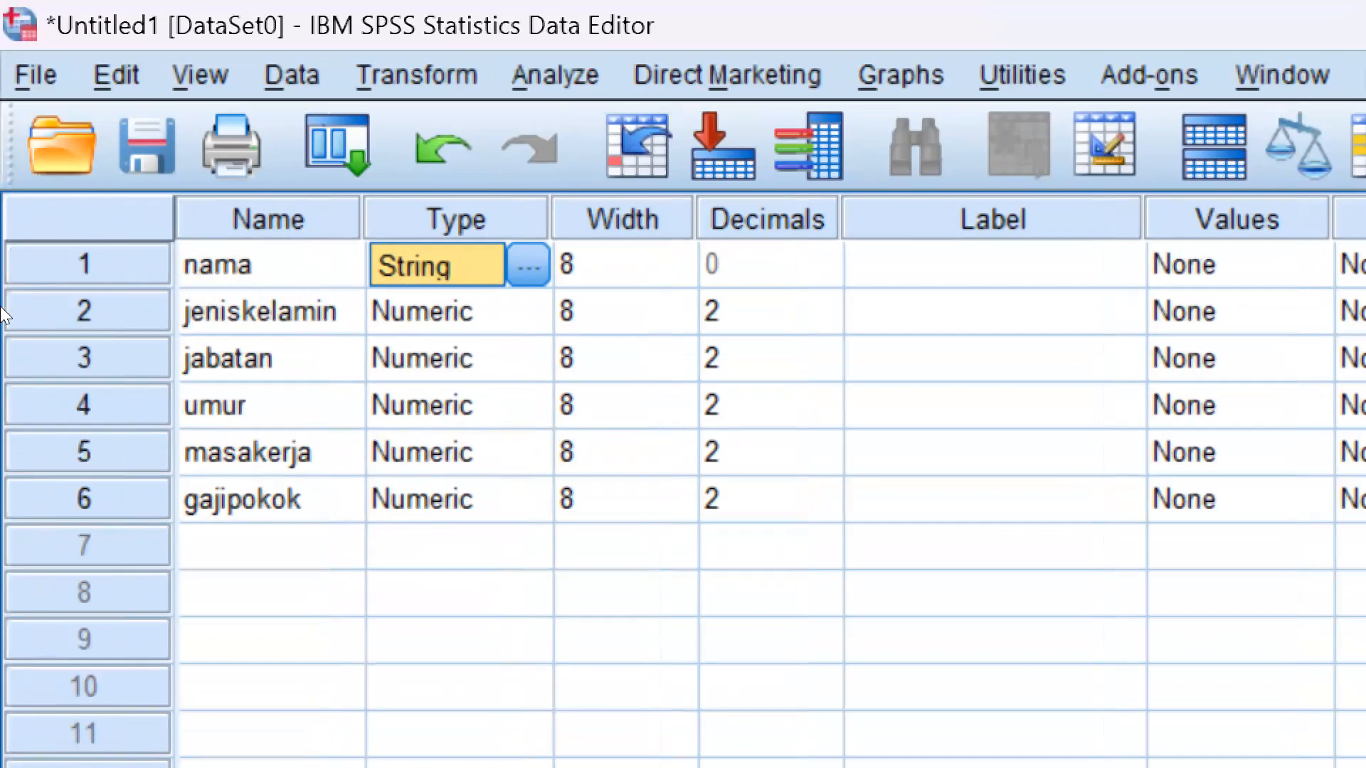
Set the decimals to 0 for the variables "jeniskelamin", "jabatan", "umur", "masakerja" and "gajipokok"
{"action": "left_click", "coordinate": [804, 314]}
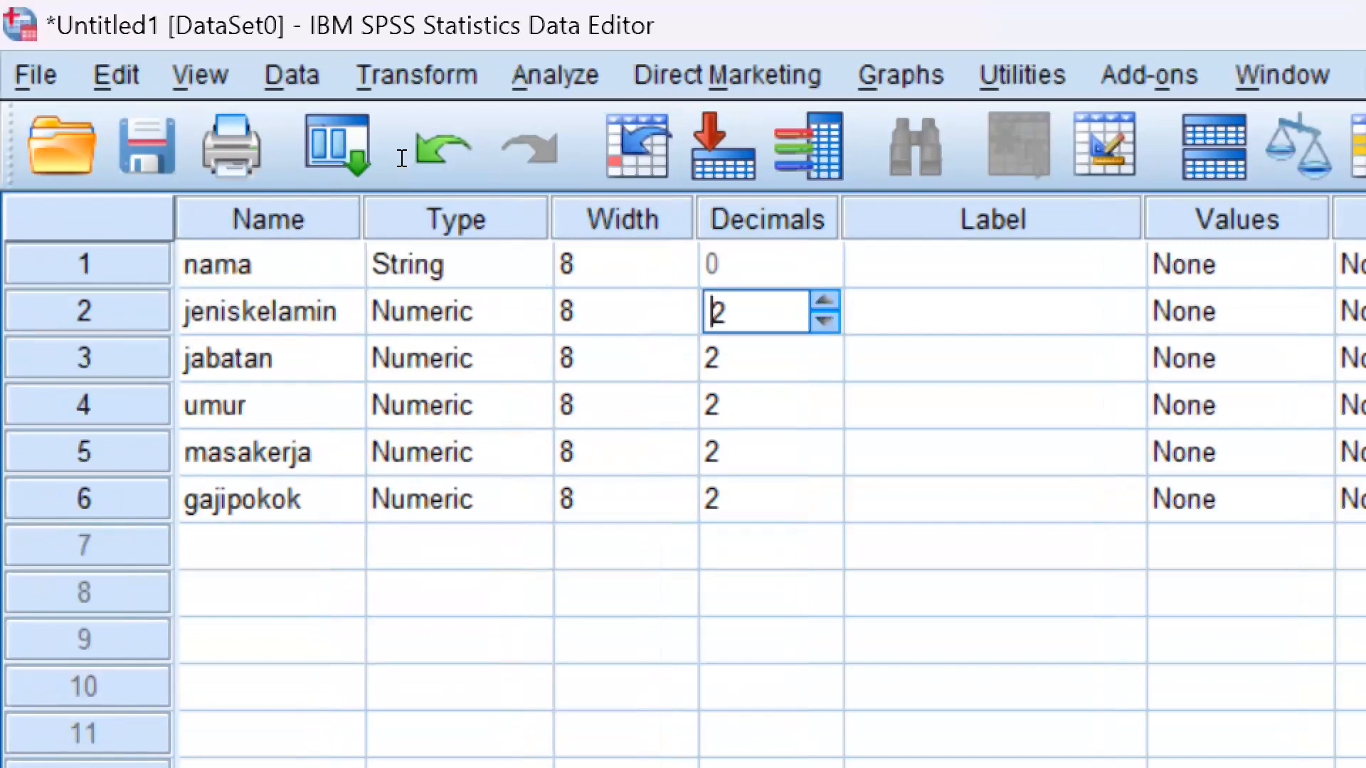
{"action": "left_click", "coordinate": [824, 323]}
{"action": "left_click", "coordinate": [823, 322]}
{"action": "key", "text": "Return"}
{"action": "type", "text": "0"}
{"action": "key", "text": "Return"}
{"action": "type", "text": "1"}
{"action": "key", "text": "Return"}
{"action": "type", "text": "3"}
{"action": "key", "text": "Up"}
{"action": "type", "text": "0"}
{"action": "key", "text": "Return"}
{"action": "key", "text": "Down"}
{"action": "key", "text": "Down"}
{"action": "key", "text": "Down"}
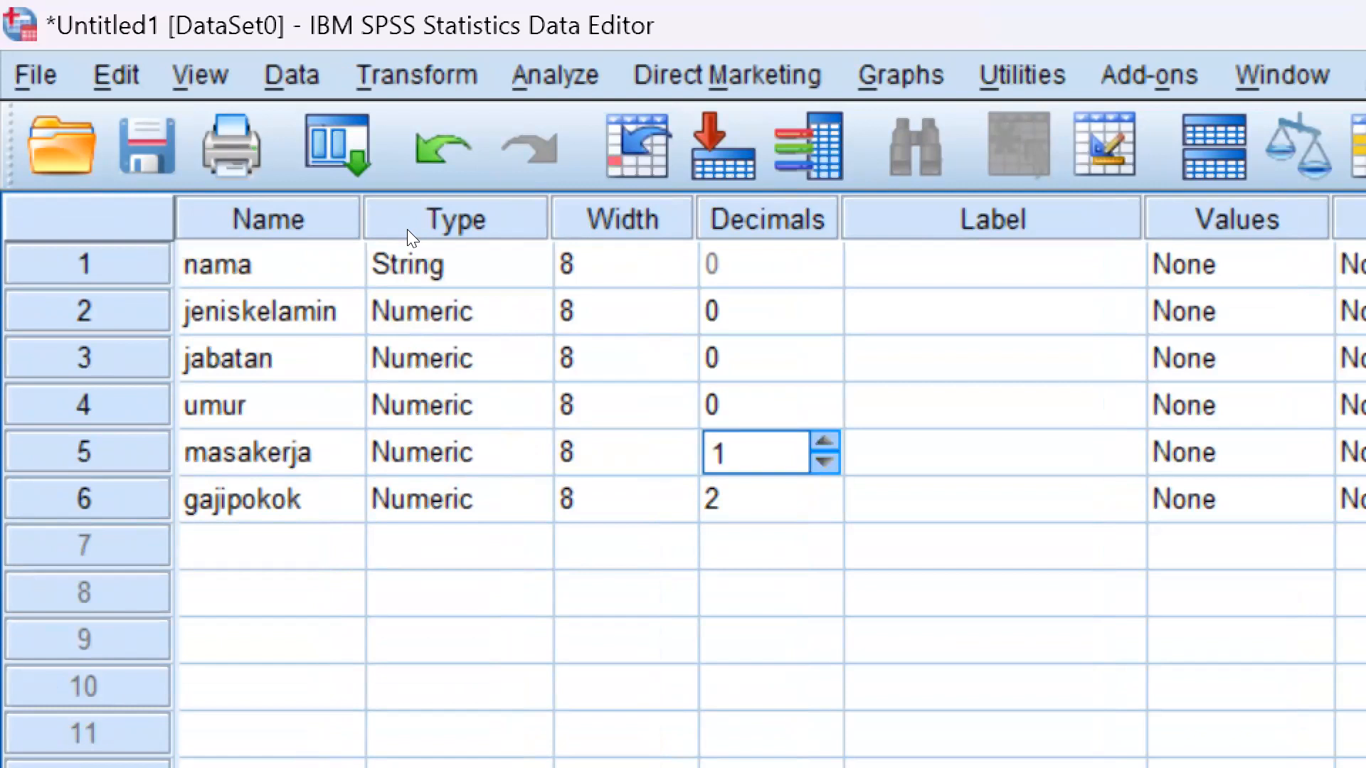
{"action": "key", "text": "Return"}
{"action": "key", "text": "Down"}
{"action": "key", "text": "Down"}
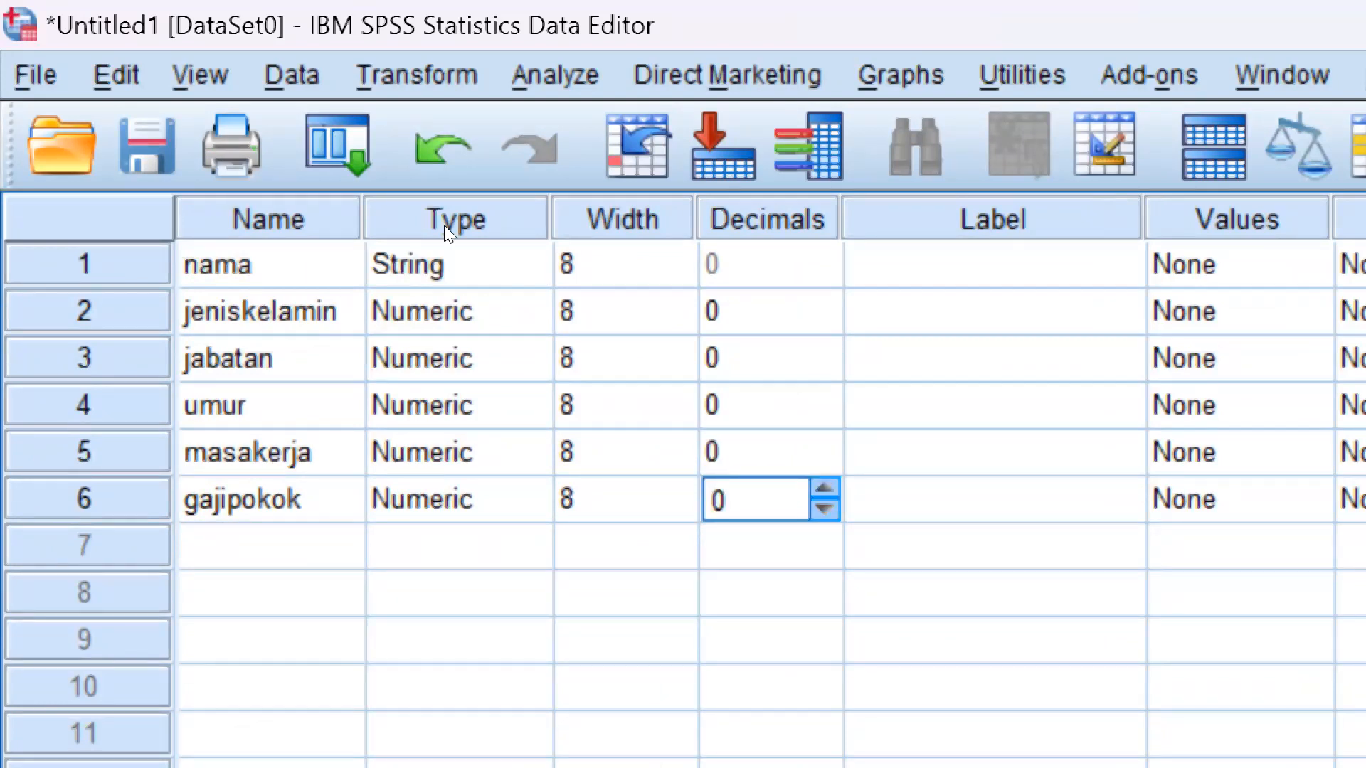
Label the variables "nama", "jeniskelamin" and "jabatan" as "Nama Karyawan", "Jenis Kelamin" and "Jabatan"
{"action": "left_click", "coordinate": [1024, 263]}
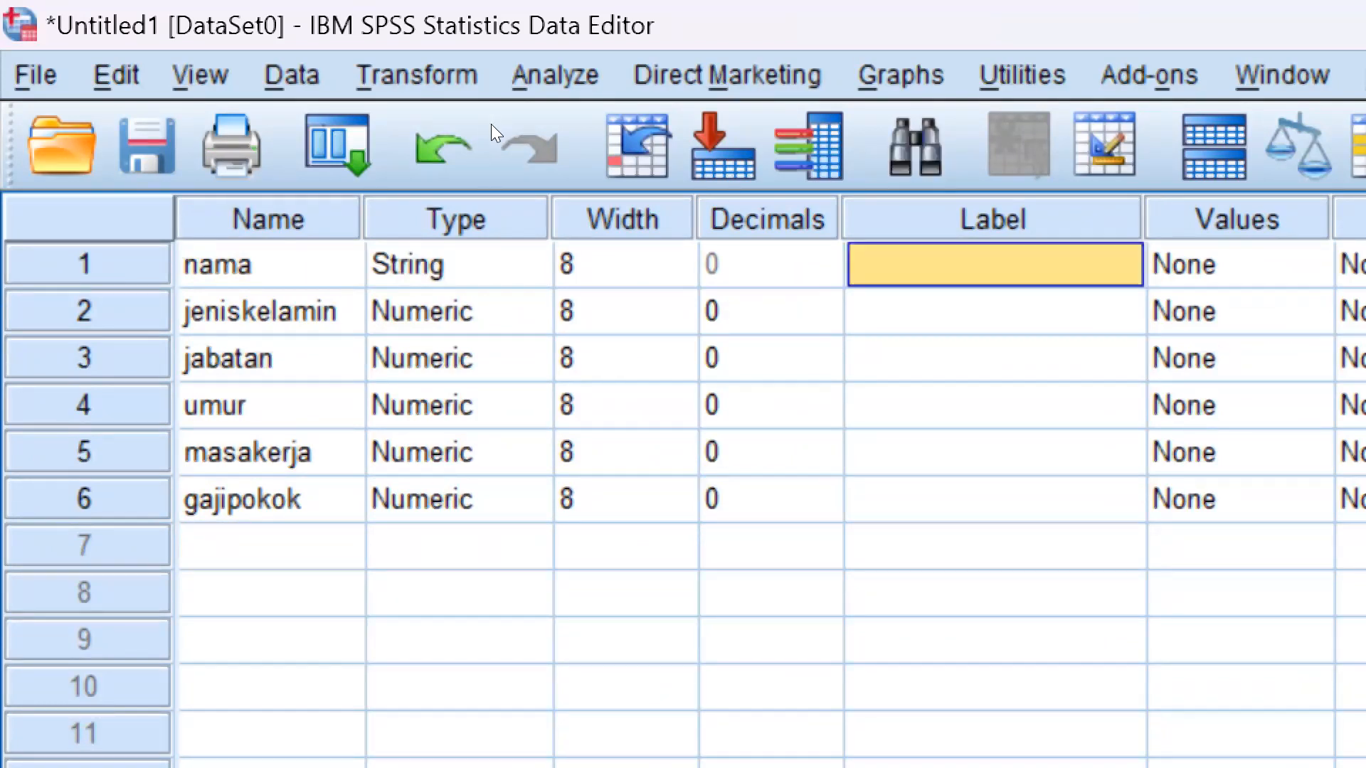
{"action": "type", "text": "Nama Karyawa"}
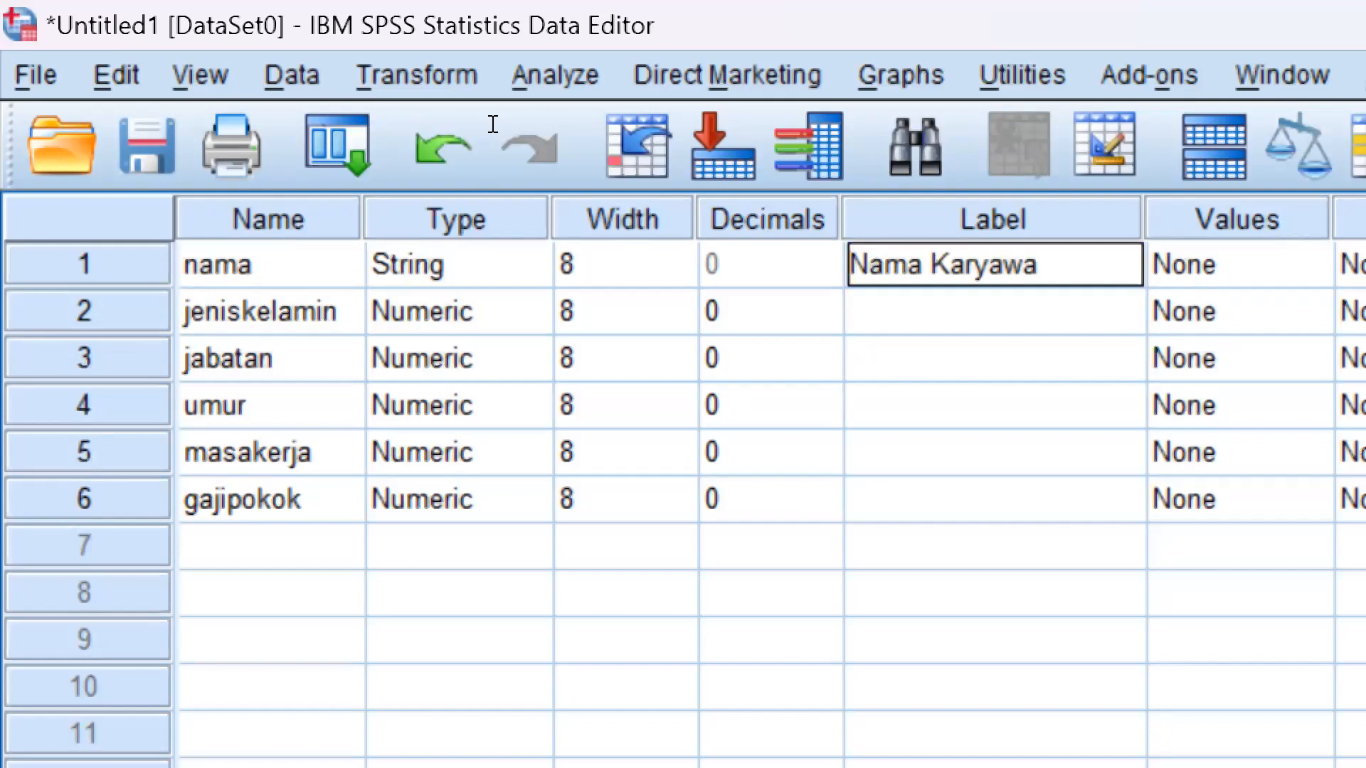
{"action": "type", "text": "n"}
{"action": "key", "text": "Return"}
{"action": "type", "text": "Jenis"}
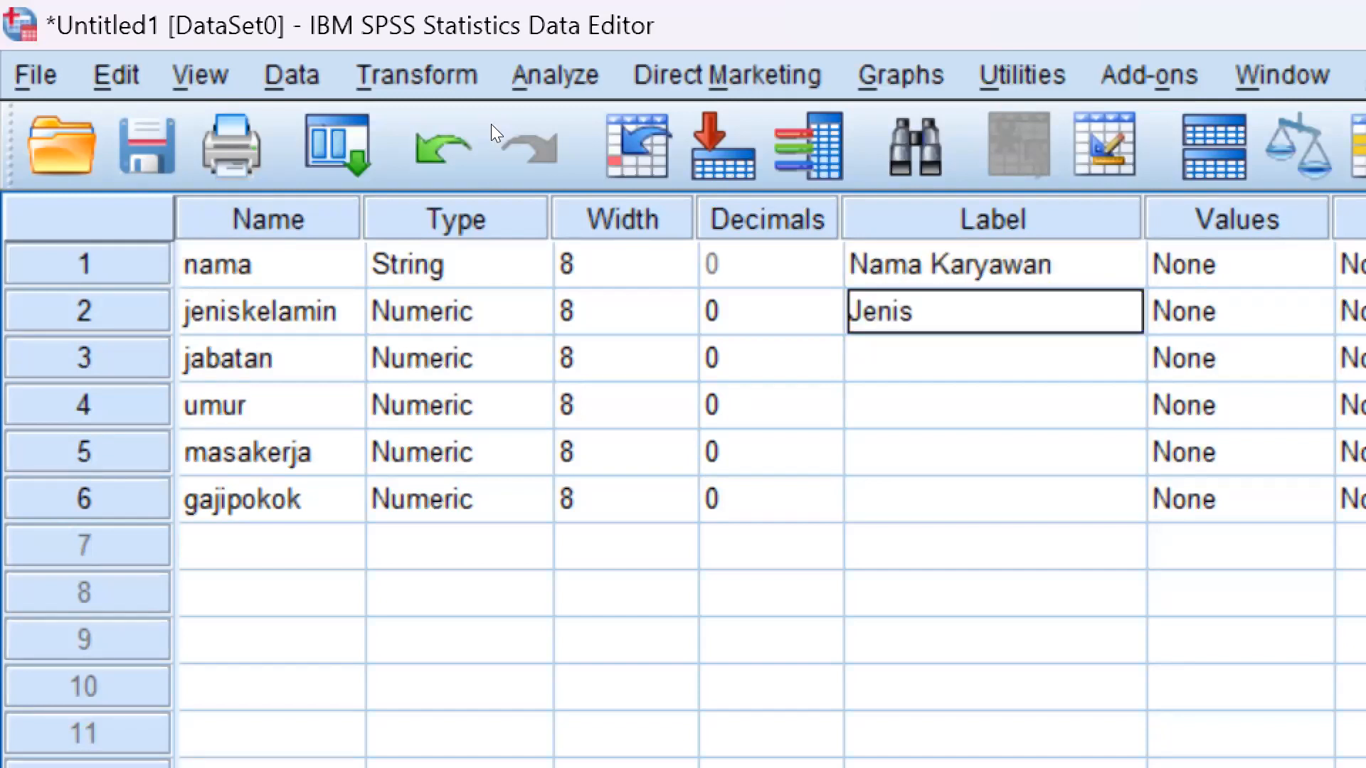
{"action": "type", "text": " Kelamin"}
{"action": "key", "text": "Return"}
{"action": "type", "text": "Jabatan"}
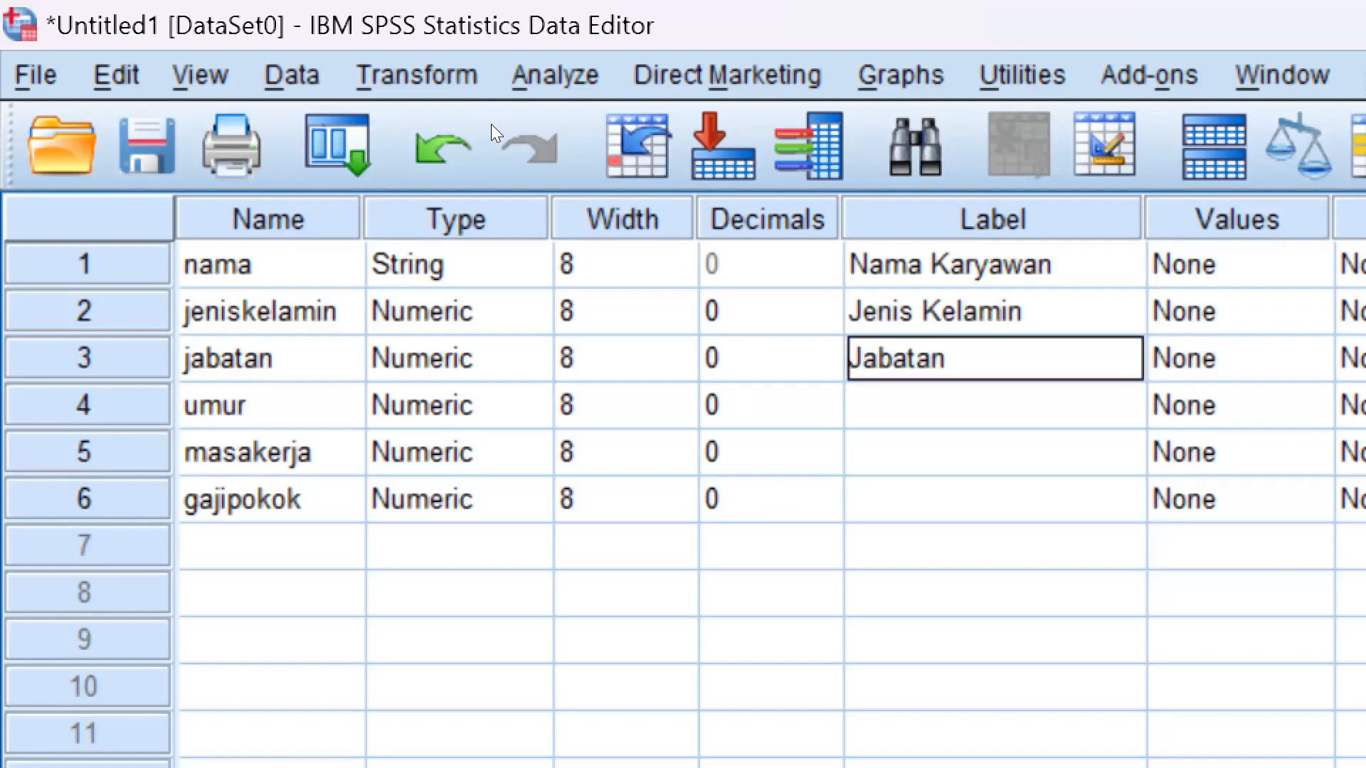
{"action": "key", "text": "Return"}
Label the variables "umur", "masakerja" and "gajipokok" as "Umur", "Masa Kerja" and "Gaji Pokok"
{"action": "type", "text": "Umur"}
{"action": "key", "text": "Return"}
{"action": "type", "text": "Masa Kerja"}
{"action": "key", "text": "Return"}
{"action": "type", "text": "Gaji Pokok"}
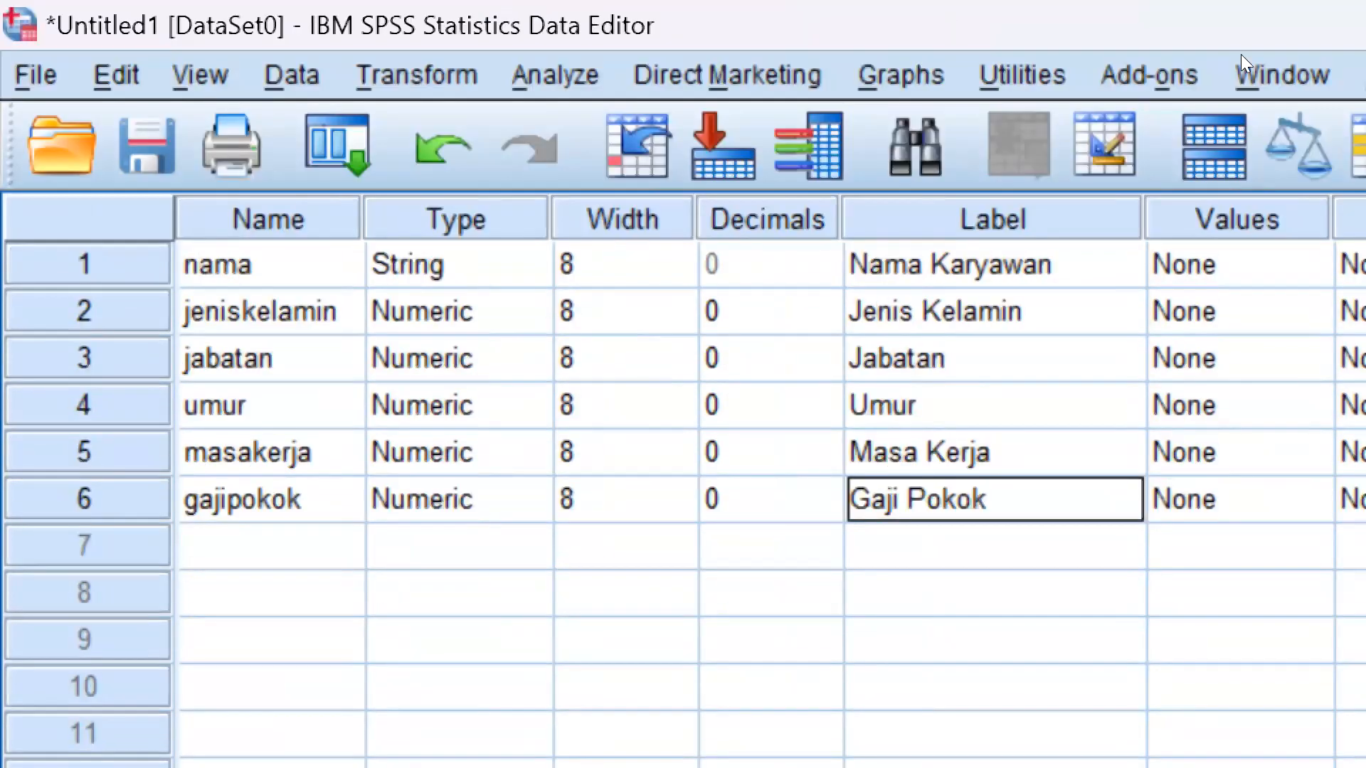
{"action": "left_click", "coordinate": [759, 67]}
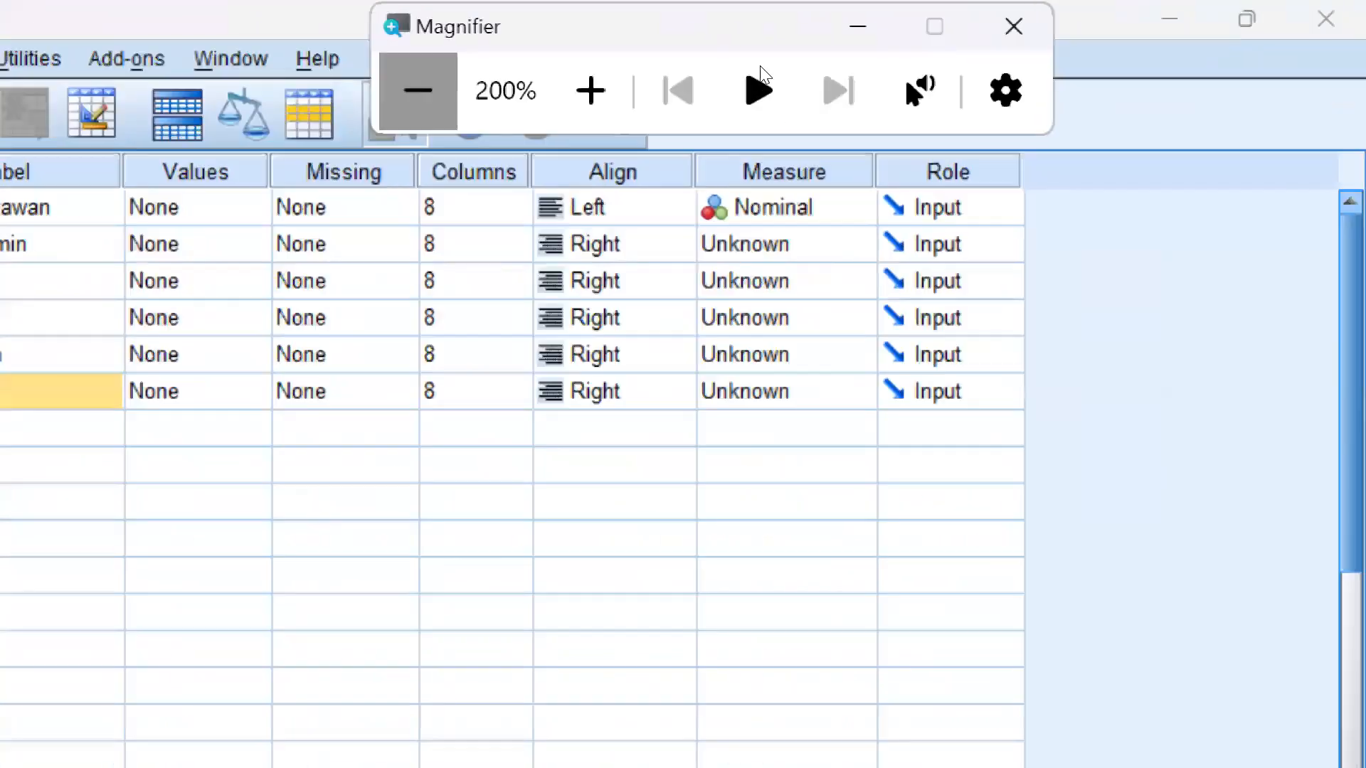
Switch to the PowerPoint exercise slide to read the codes for Jenis Kelamin and Jabatan, and return to SPSS Variable View
{"action": "key", "text": "alt+Tab"}
{"action": "key", "text": "alt+Tab"}
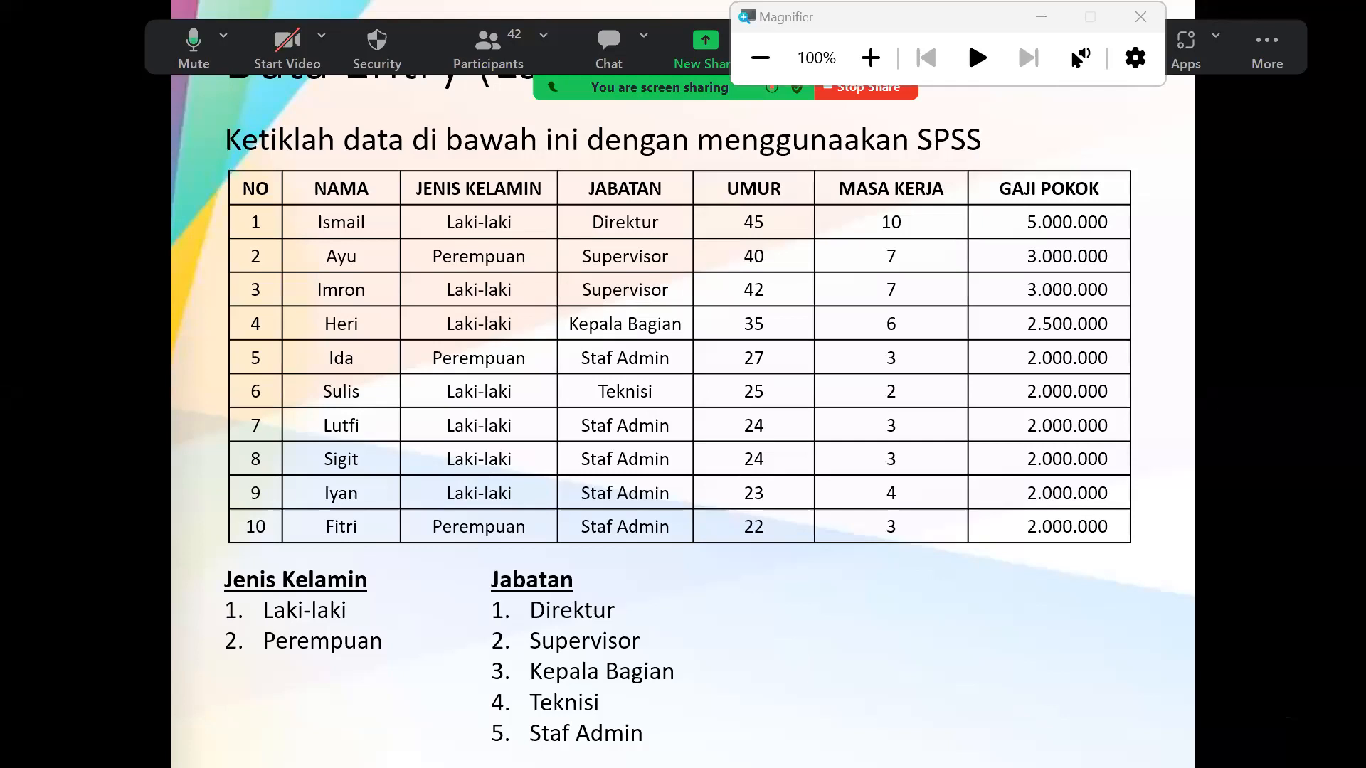
{"action": "key", "text": "alt+Tab"}
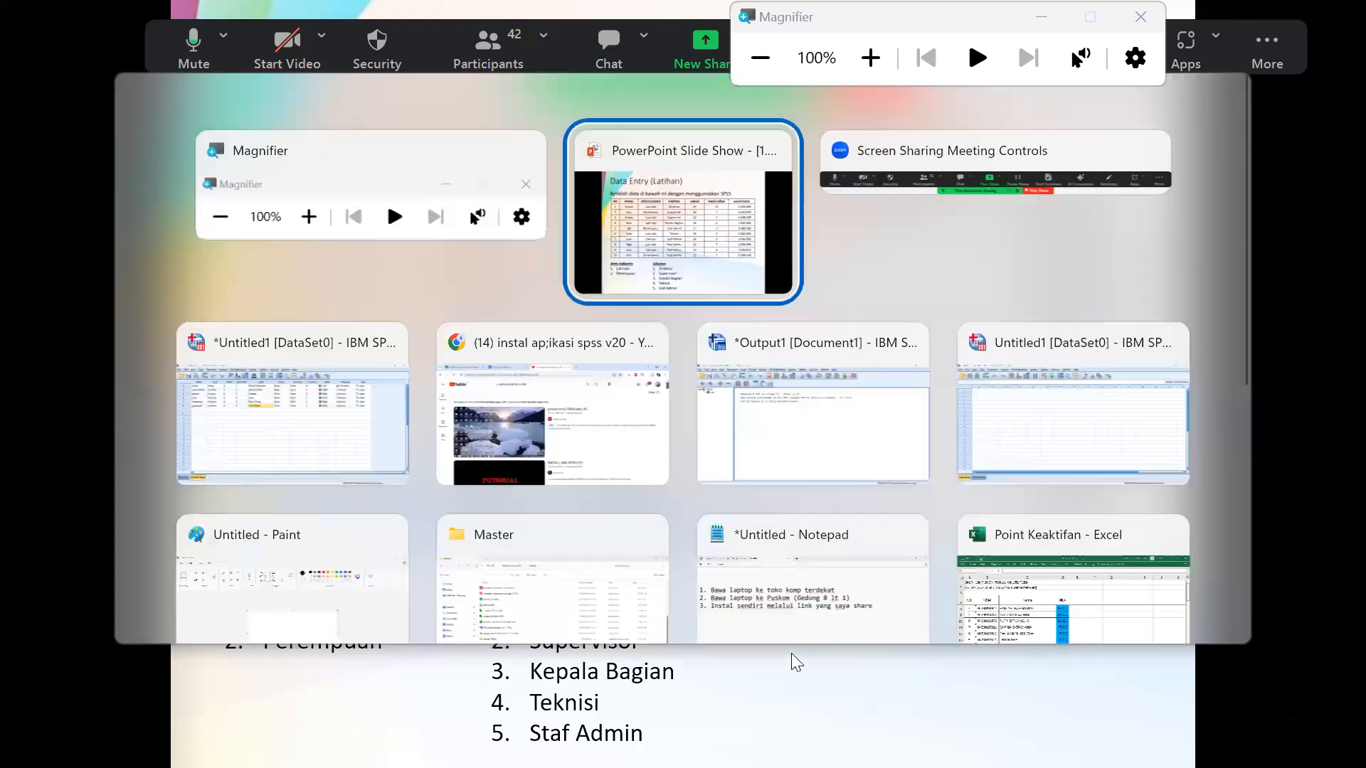
{"action": "key", "text": "alt+Tab"}
{"action": "key", "text": "alt+Tab"}
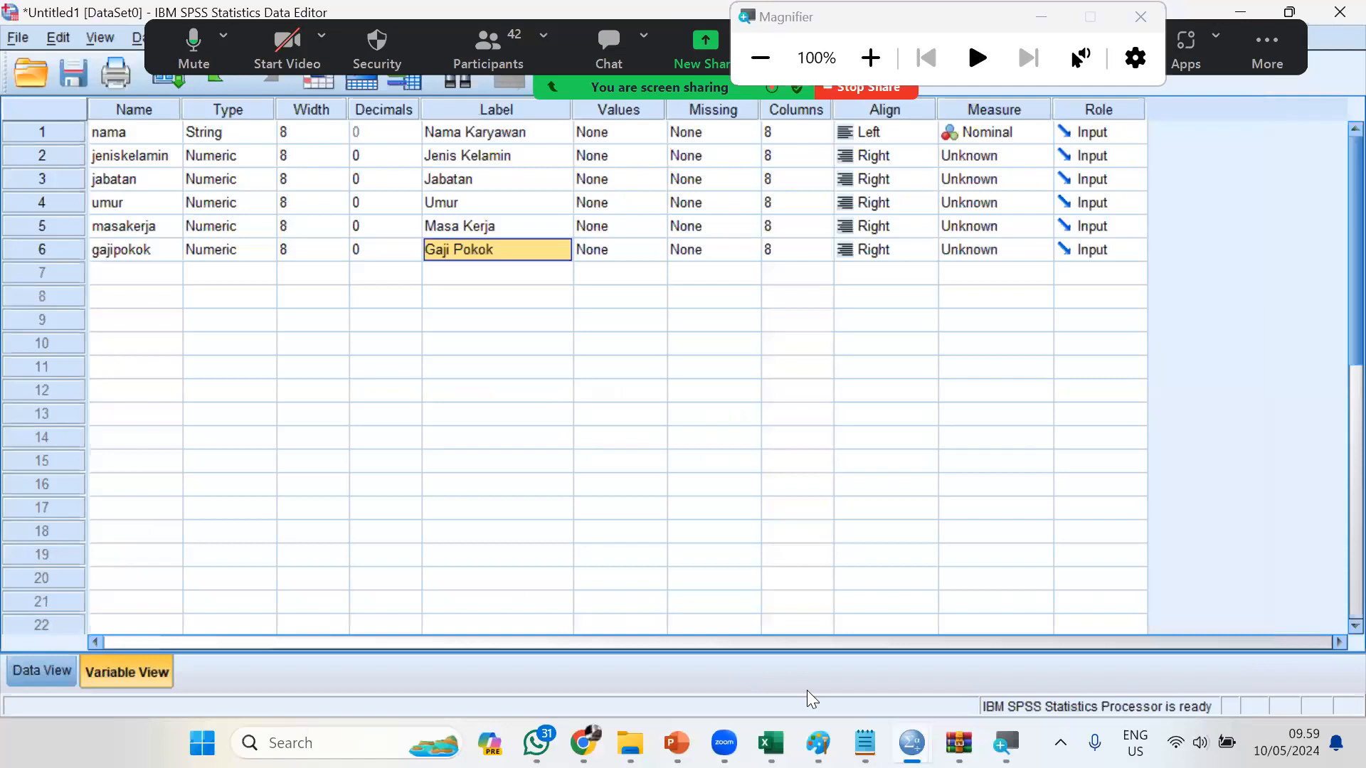
Define the value labels 1 = "Laki-laki" and 2 = "Perempuan" for the variable "jeniskelamin"
{"action": "left_click", "coordinate": [880, 71]}
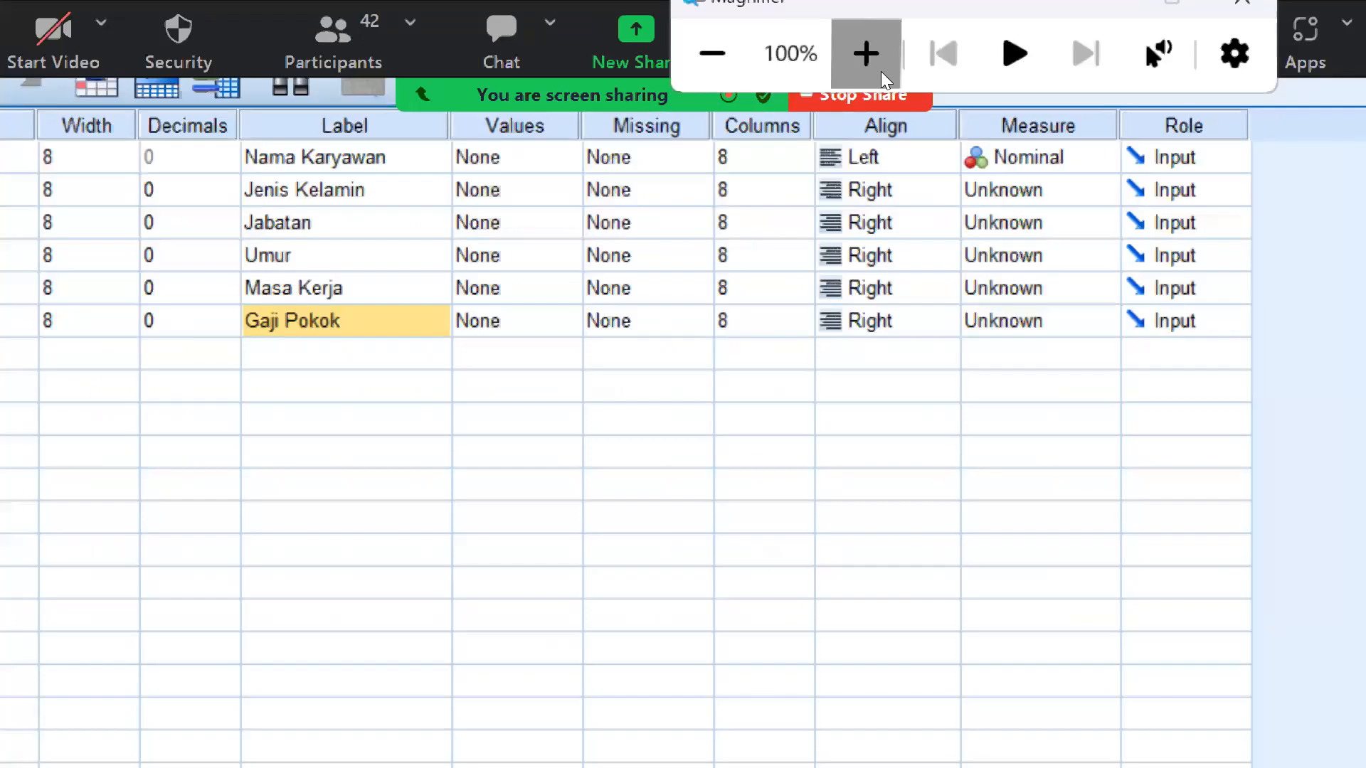
{"action": "left_click", "coordinate": [880, 71]}
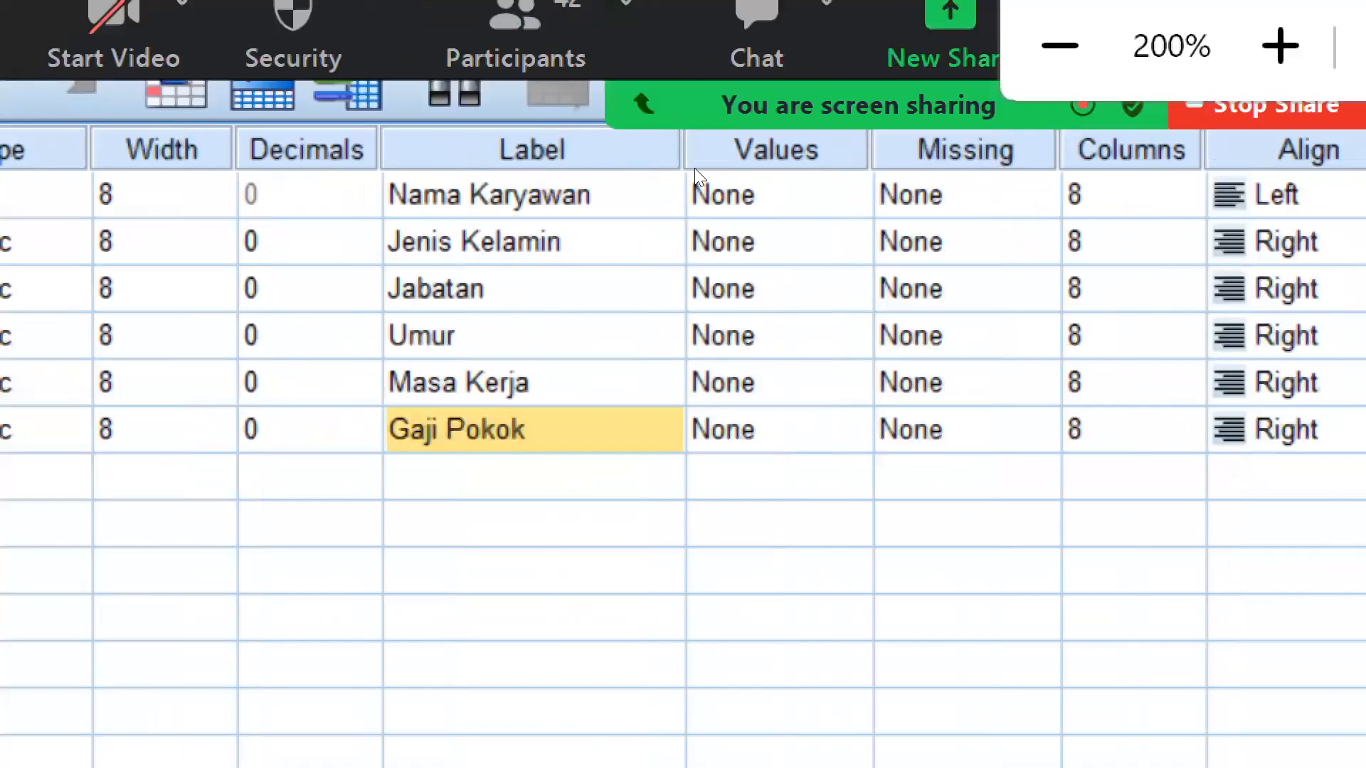
{"action": "left_click", "coordinate": [745, 240]}
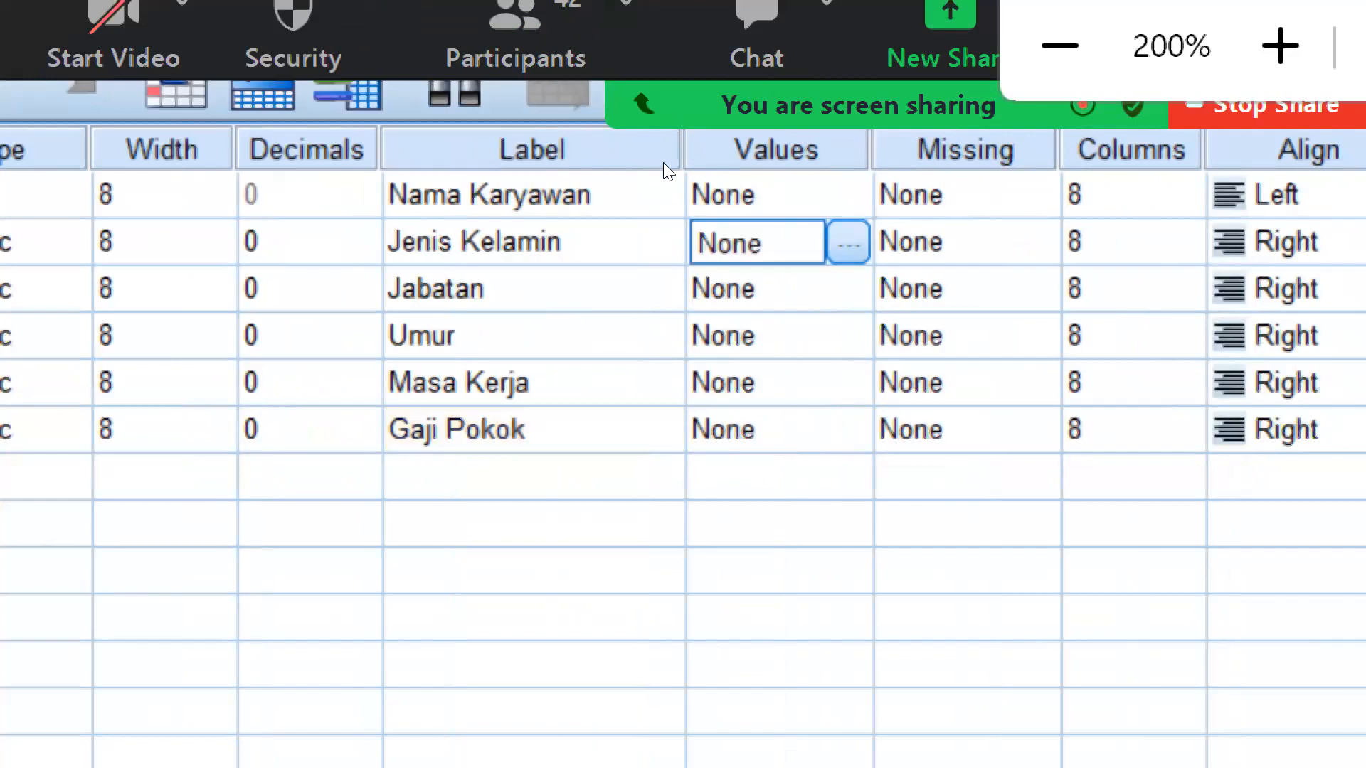
{"action": "left_click", "coordinate": [848, 242]}
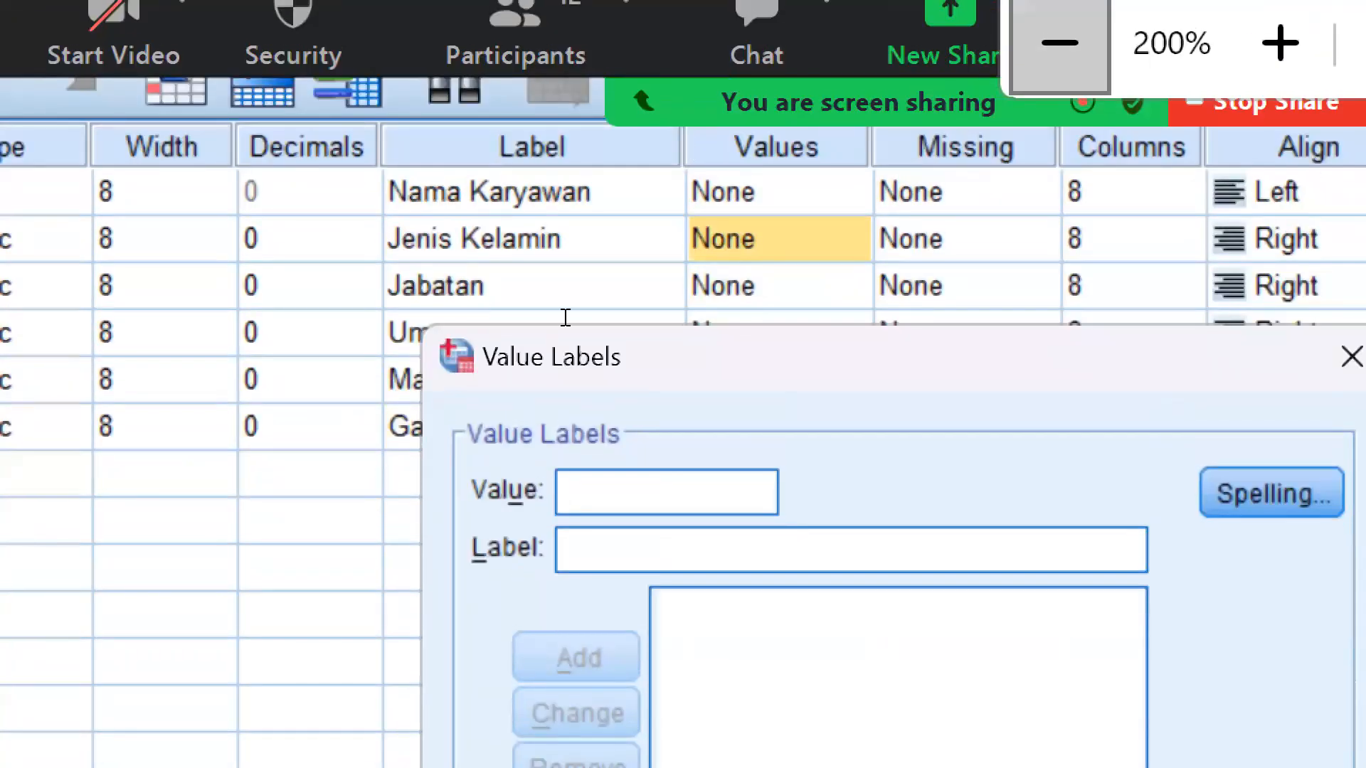
{"action": "key", "text": "super+minus"}
{"action": "type", "text": "1"}
{"action": "key", "text": "Tab"}
{"action": "type", "text": "Laki-laki"}
{"action": "key", "text": "Return"}
{"action": "type", "text": "2"}
{"action": "key", "text": "Tab"}
{"action": "type", "text": "Perempuan"}
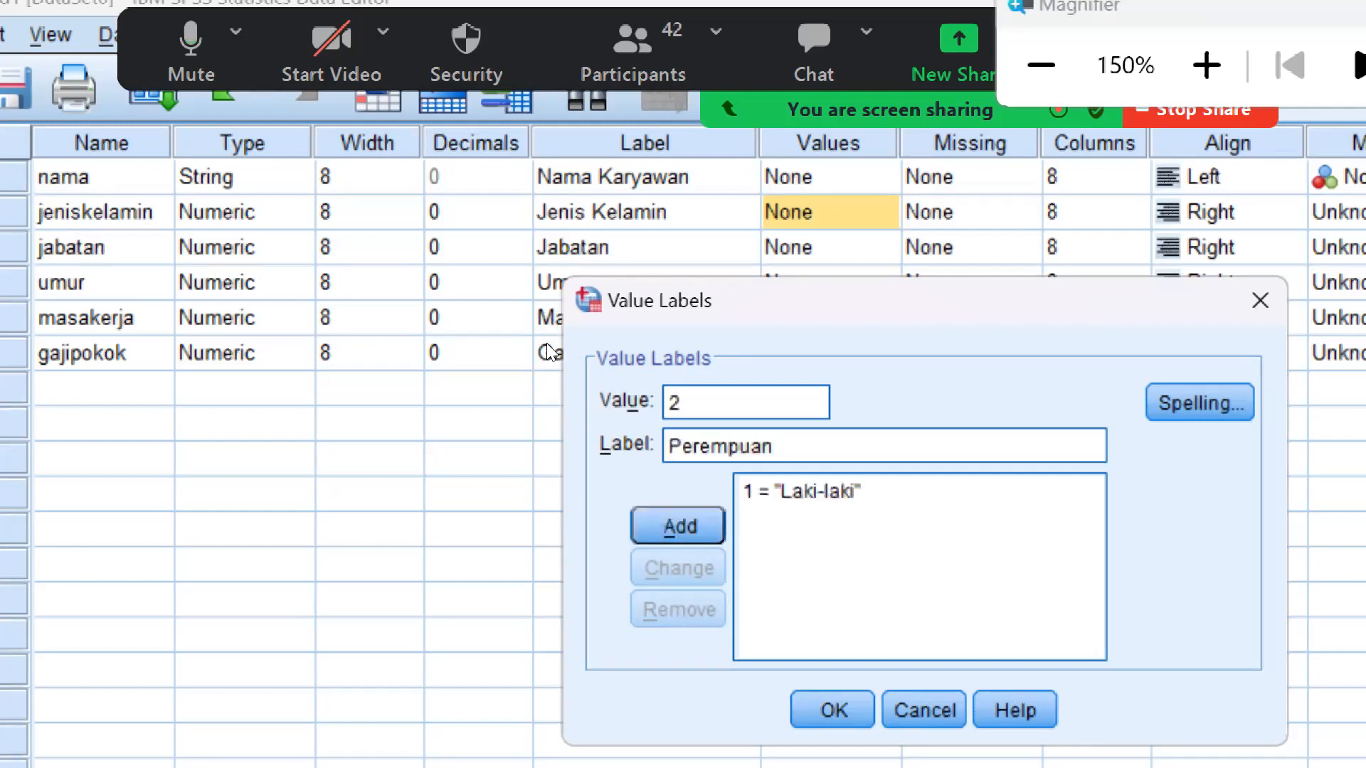
{"action": "key", "text": "Return"}
{"action": "key", "text": "Return"}
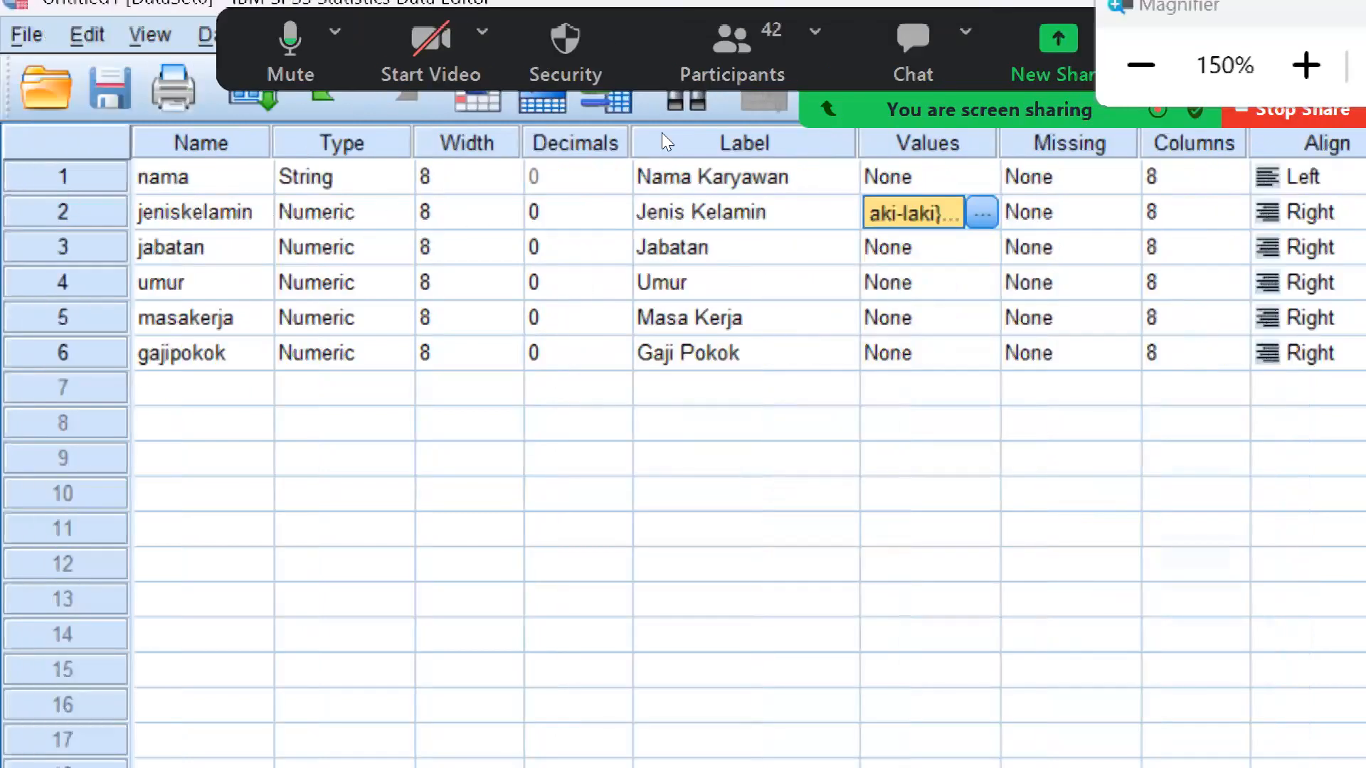
{"action": "key", "text": "super+minus"}
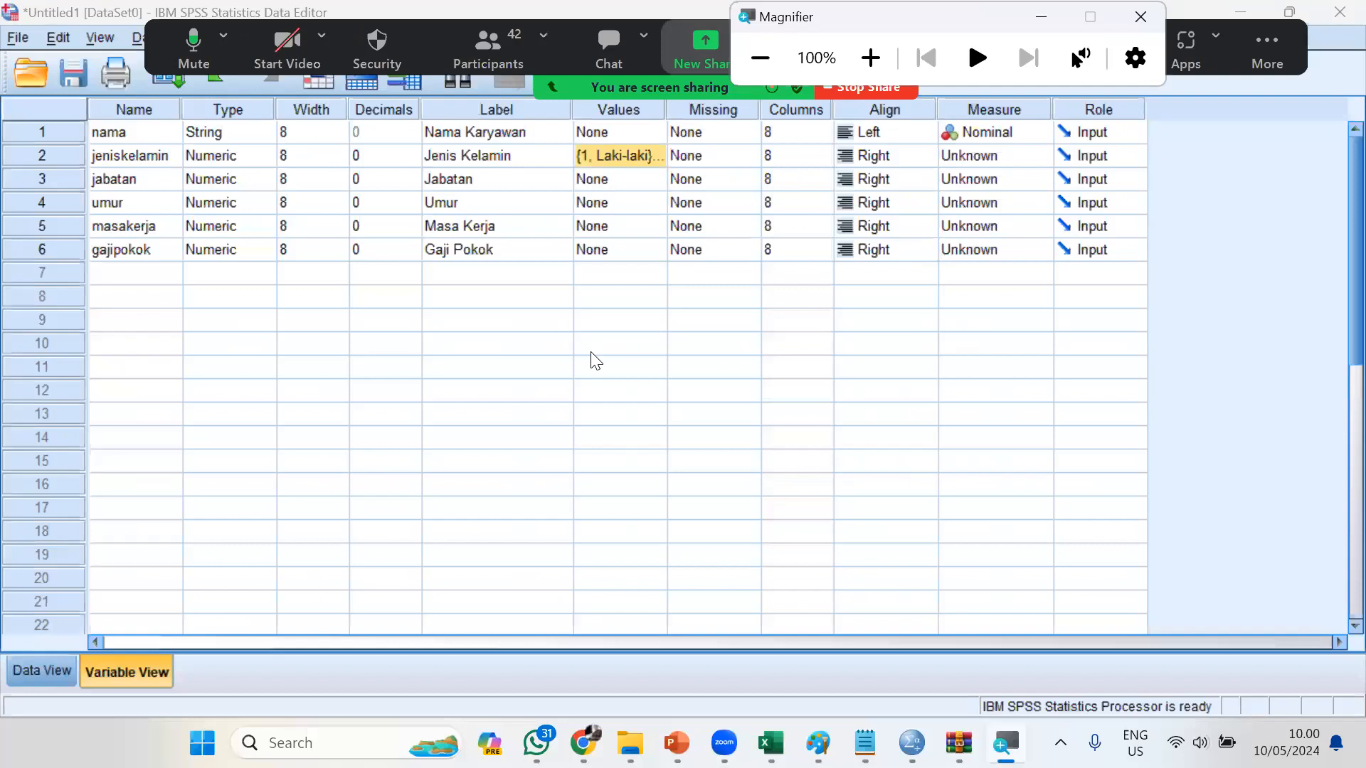
Check the Jabatan codes on the slide and add the value labels 1 = "Direktur" and 2 = "Supervisor" for the variable "jabatan"
{"action": "key", "text": "alt+Tab"}
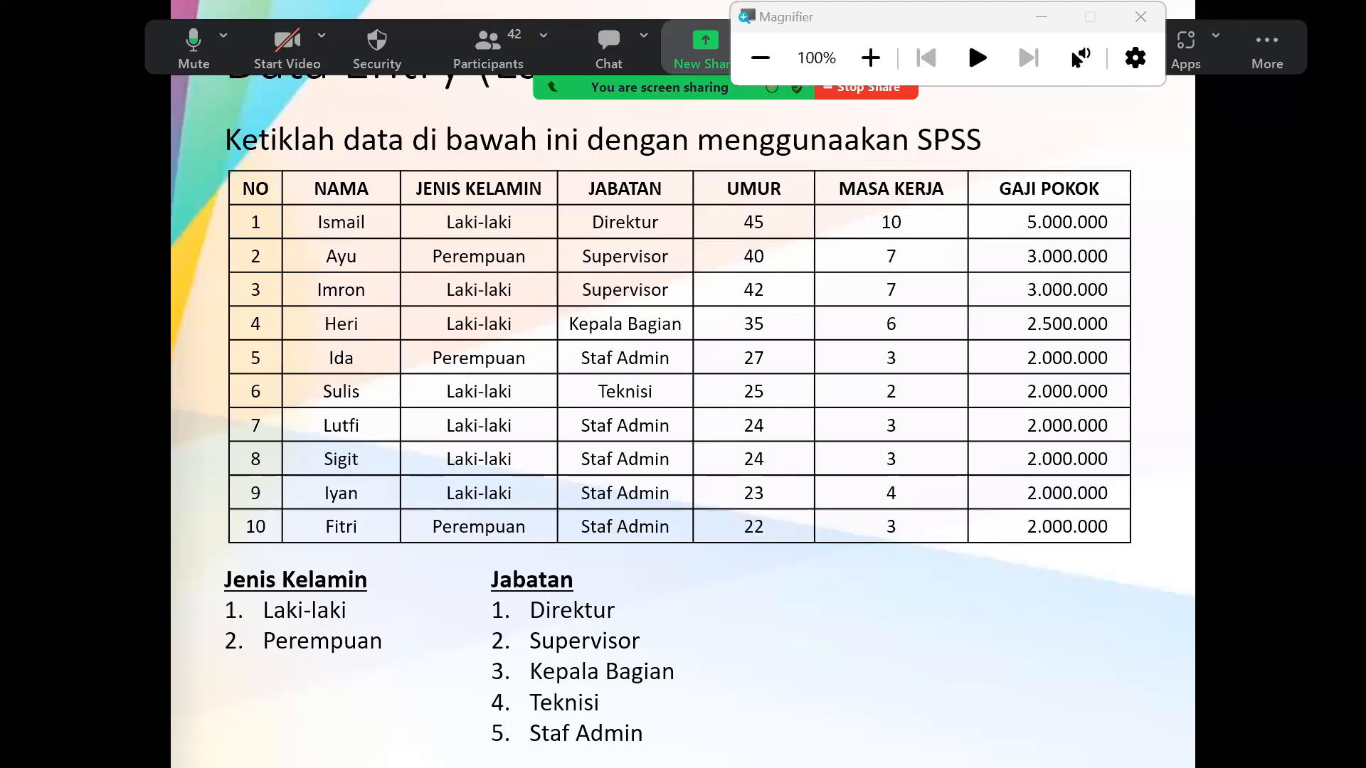
{"action": "key", "text": "alt+Tab"}
{"action": "key", "text": "alt+Tab"}
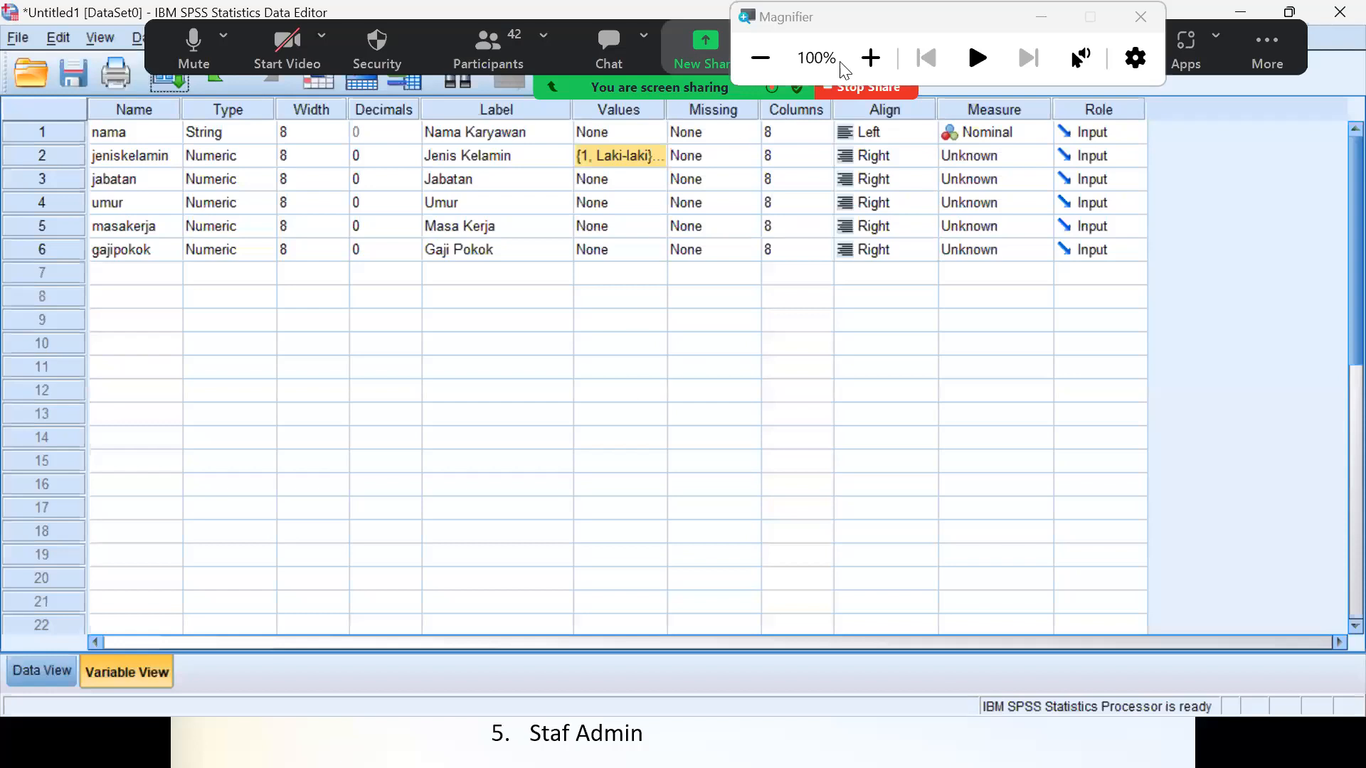
{"action": "left_click", "coordinate": [861, 66]}
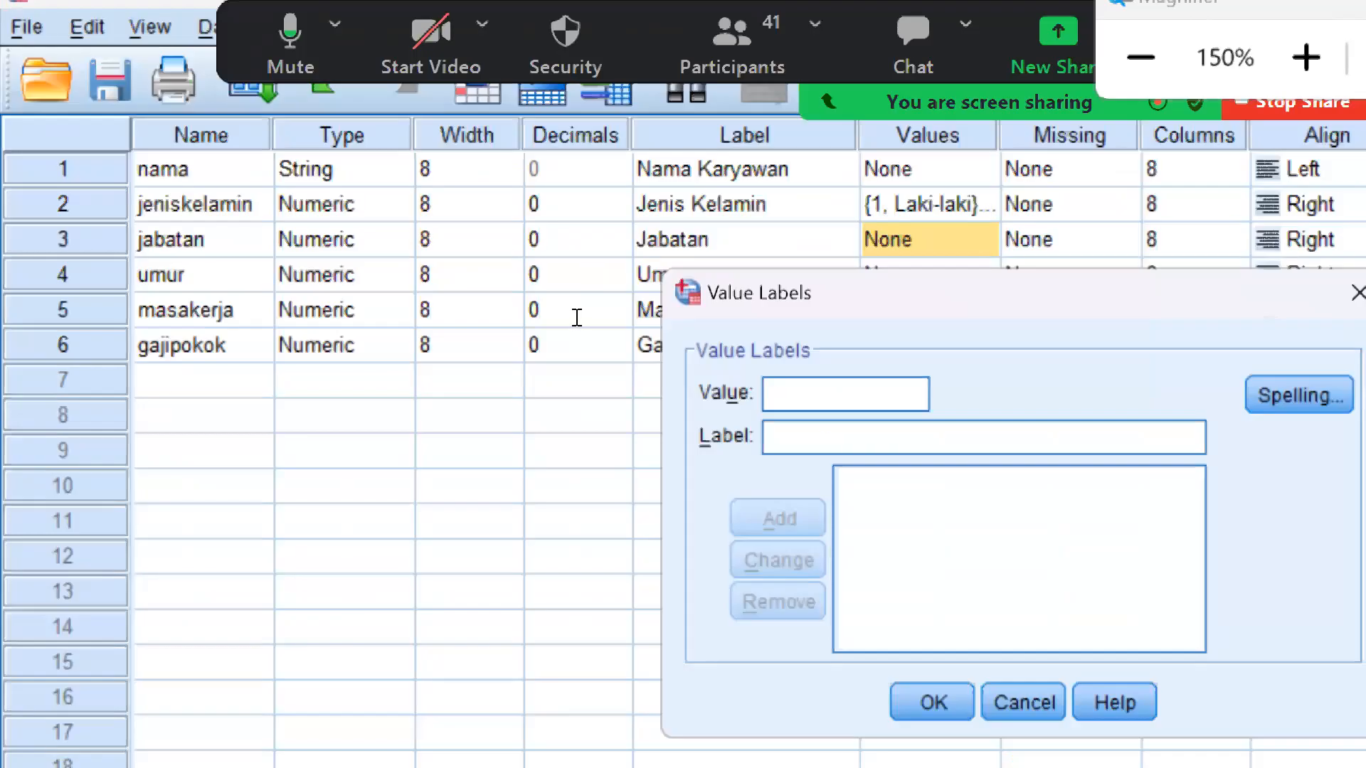
{"action": "type", "text": "1"}
{"action": "key", "text": "Tab"}
{"action": "type", "text": "Direktur"}
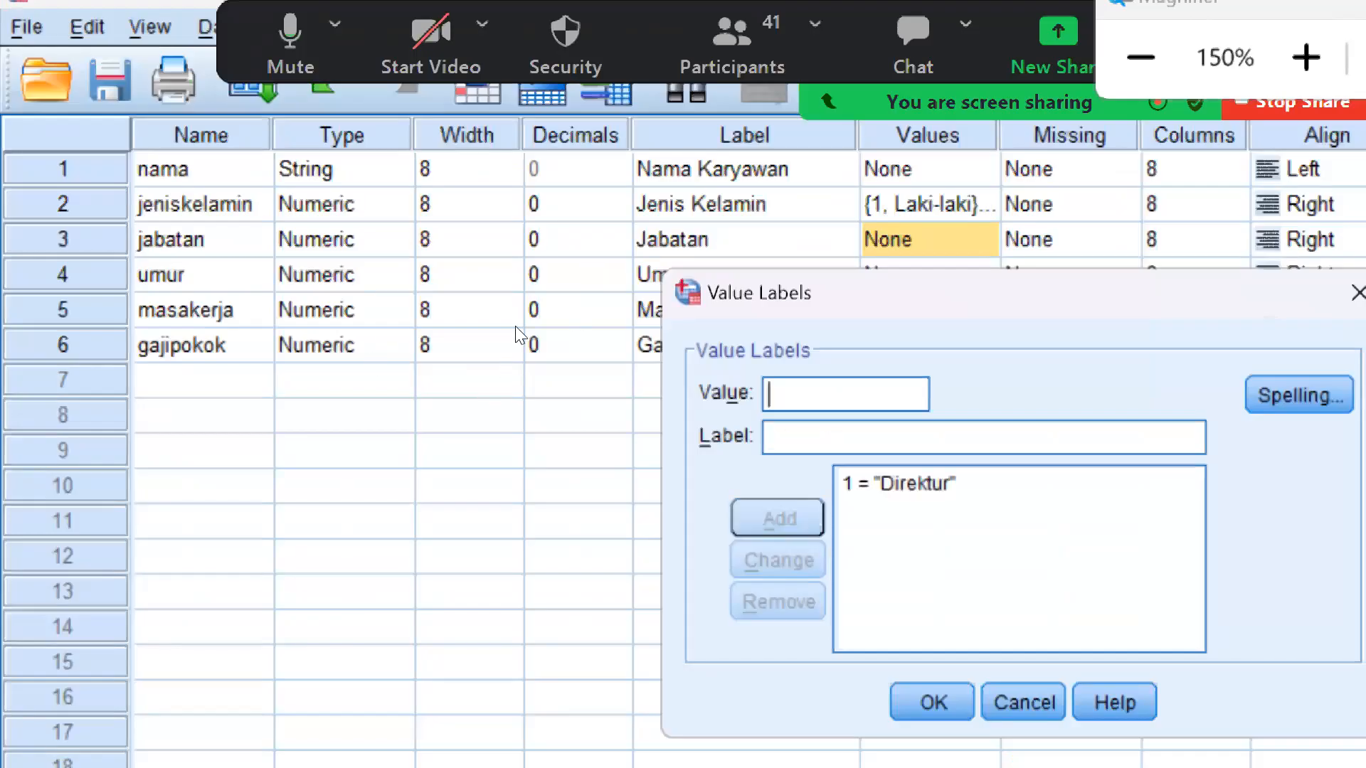
{"action": "key", "text": "Return"}
{"action": "type", "text": "2"}
{"action": "key", "text": "Tab"}
{"action": "type", "text": "Superv"}
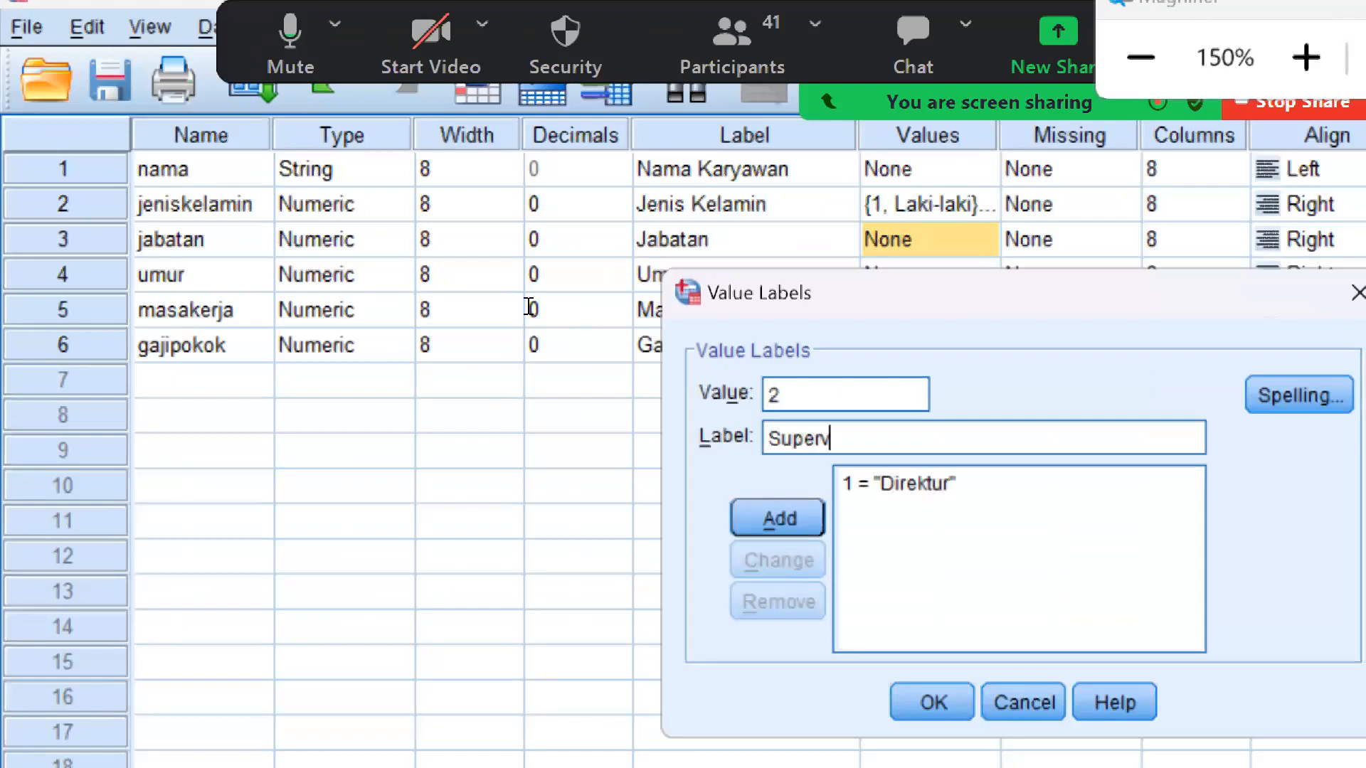
{"action": "type", "text": "isor"}
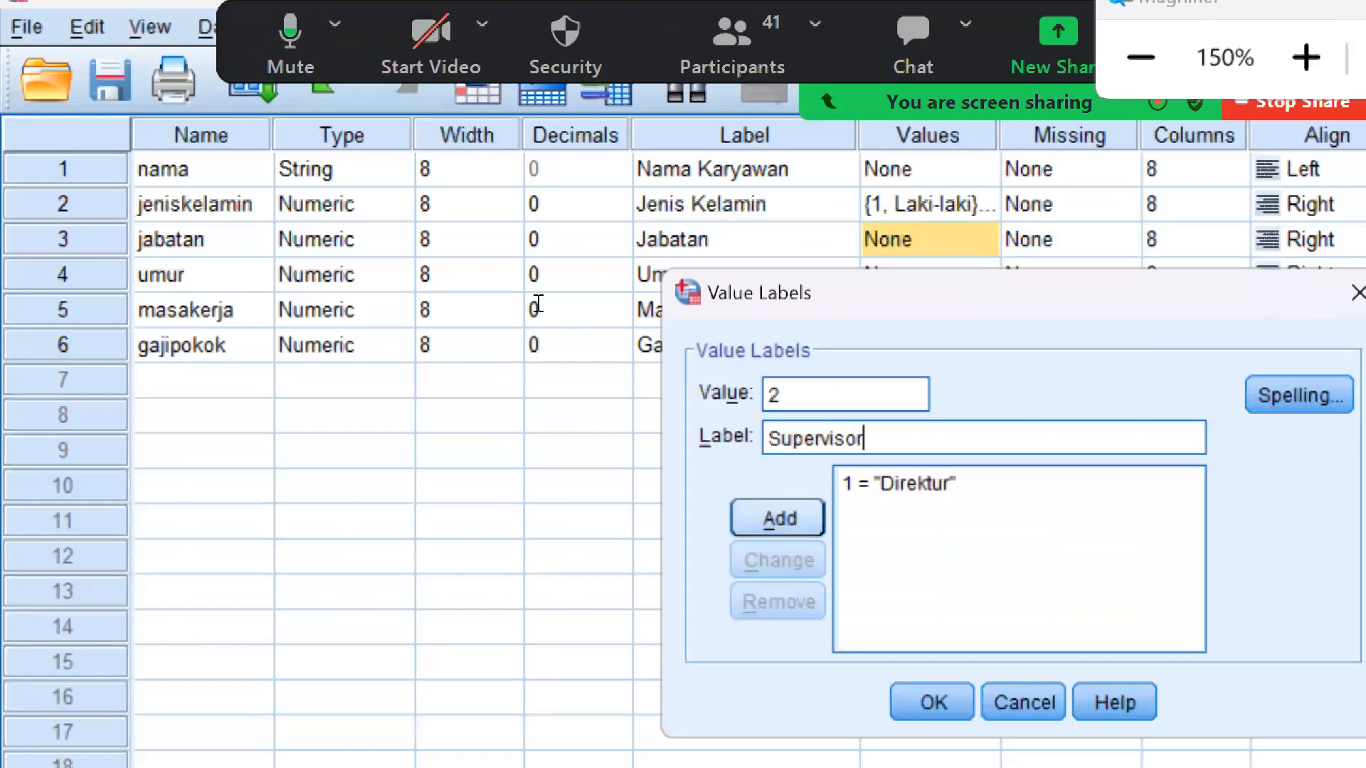
{"action": "key", "text": "Return"}
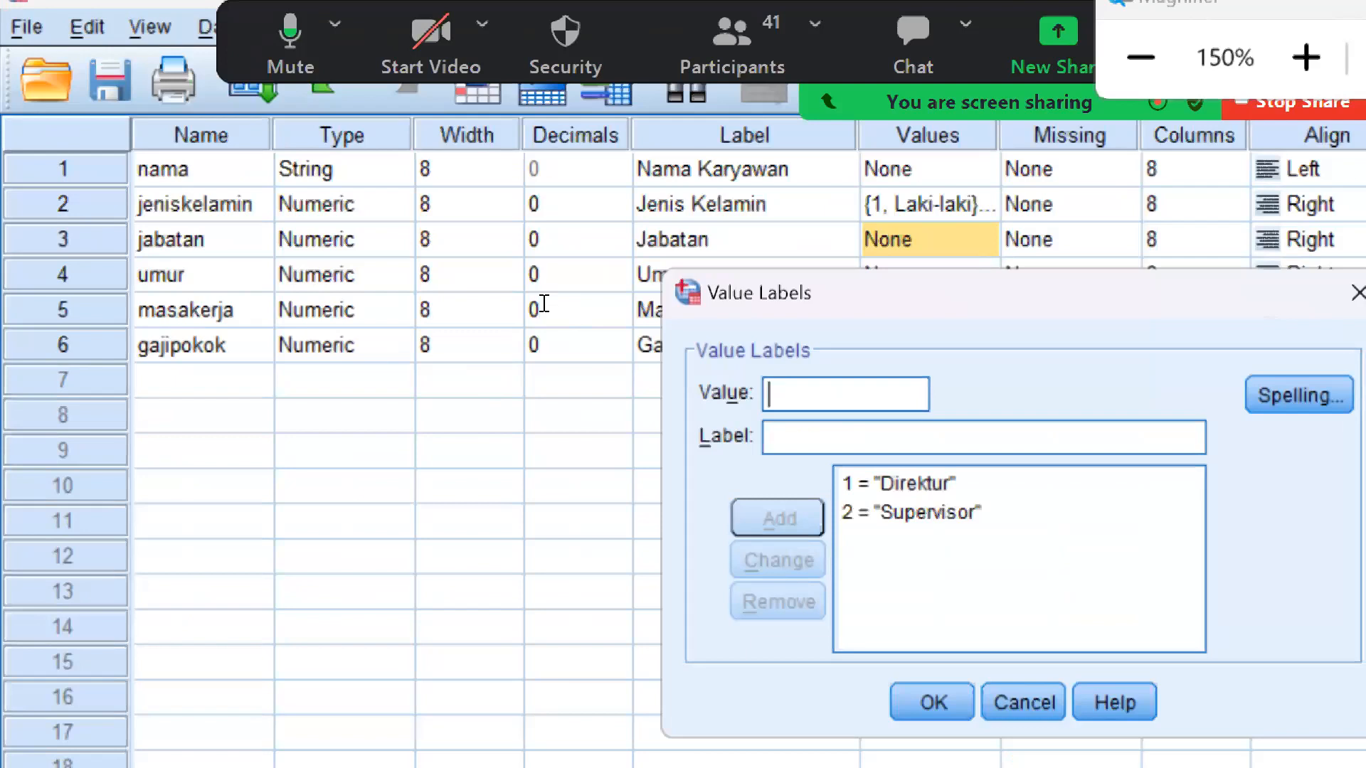
Check the Jabatan codes on the PowerPoint slide and add the value label 3 = "Kepala Bagian" for the variable "jabatan" in SPSS
{"action": "type", "text": "3"}
{"action": "key", "text": "super+minus"}
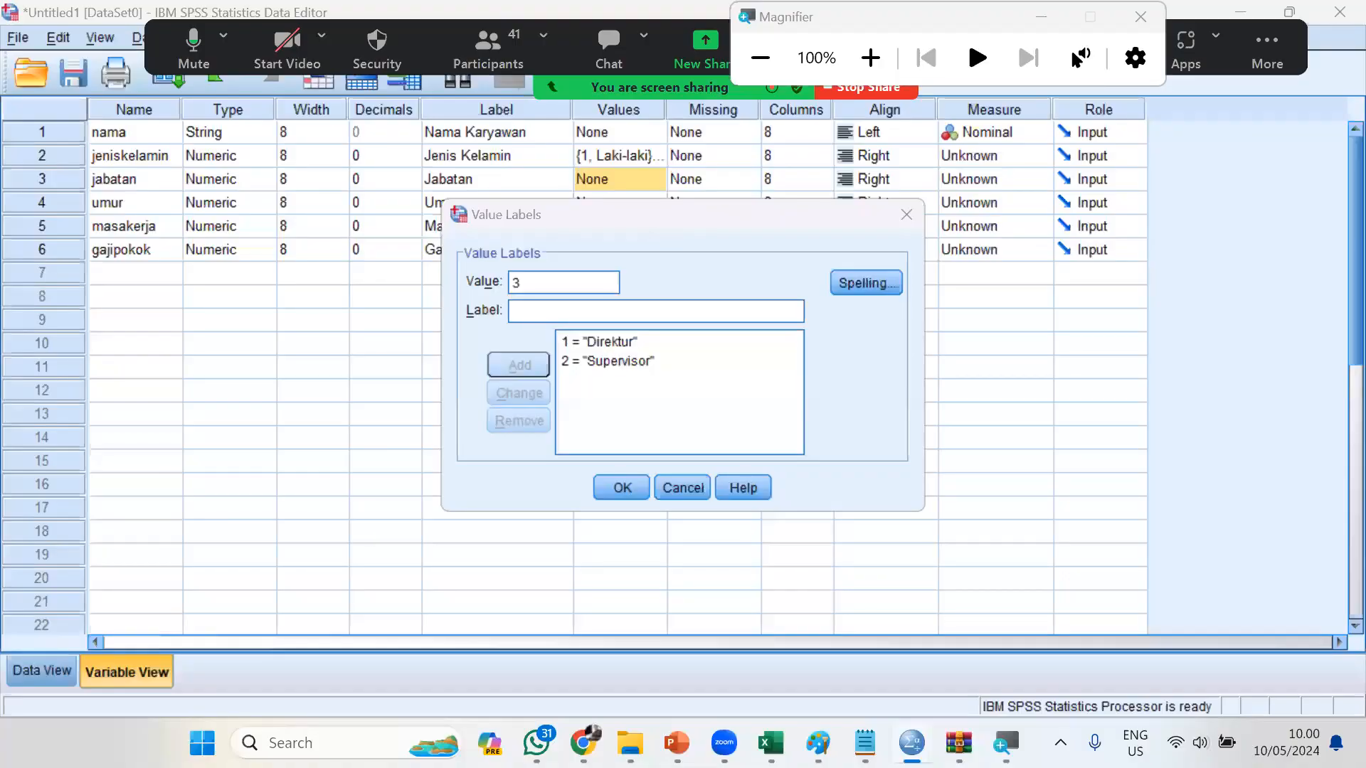
{"action": "key", "text": "alt+Tab"}
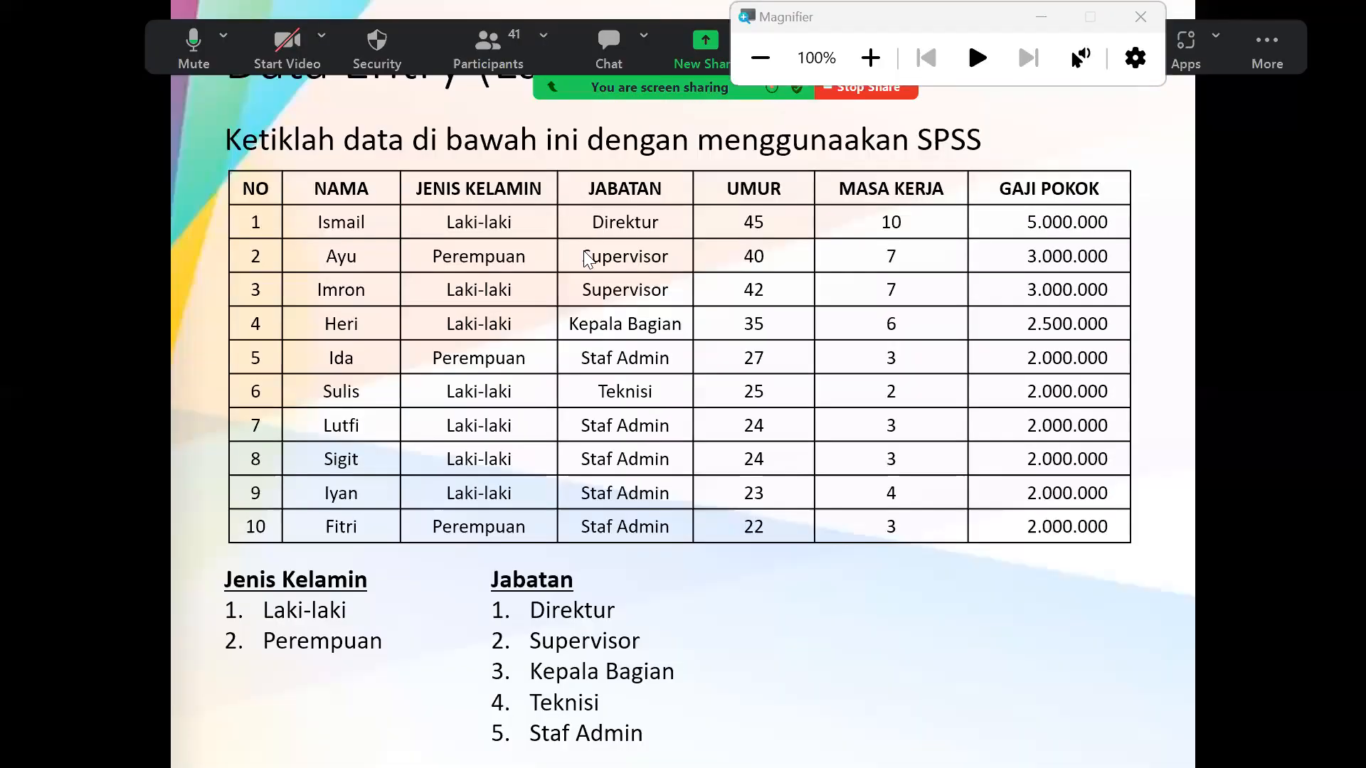
{"action": "key", "text": "alt+Tab"}
{"action": "key", "text": "Tab"}
{"action": "type", "text": "Kepala Bagian"}
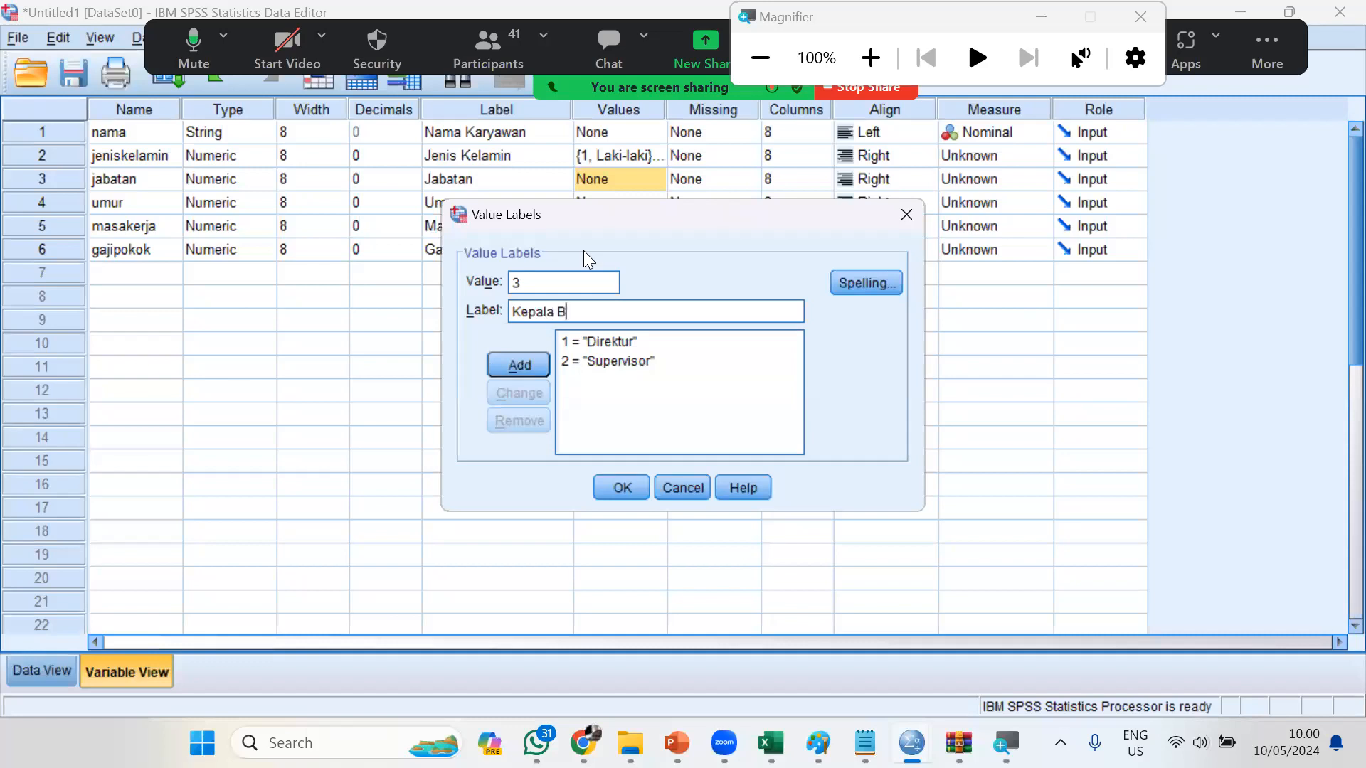
{"action": "left_click", "coordinate": [540, 358]}
Add the value label 4 = "Teknisi" for the variable "jabatan"
{"action": "type", "text": "4"}
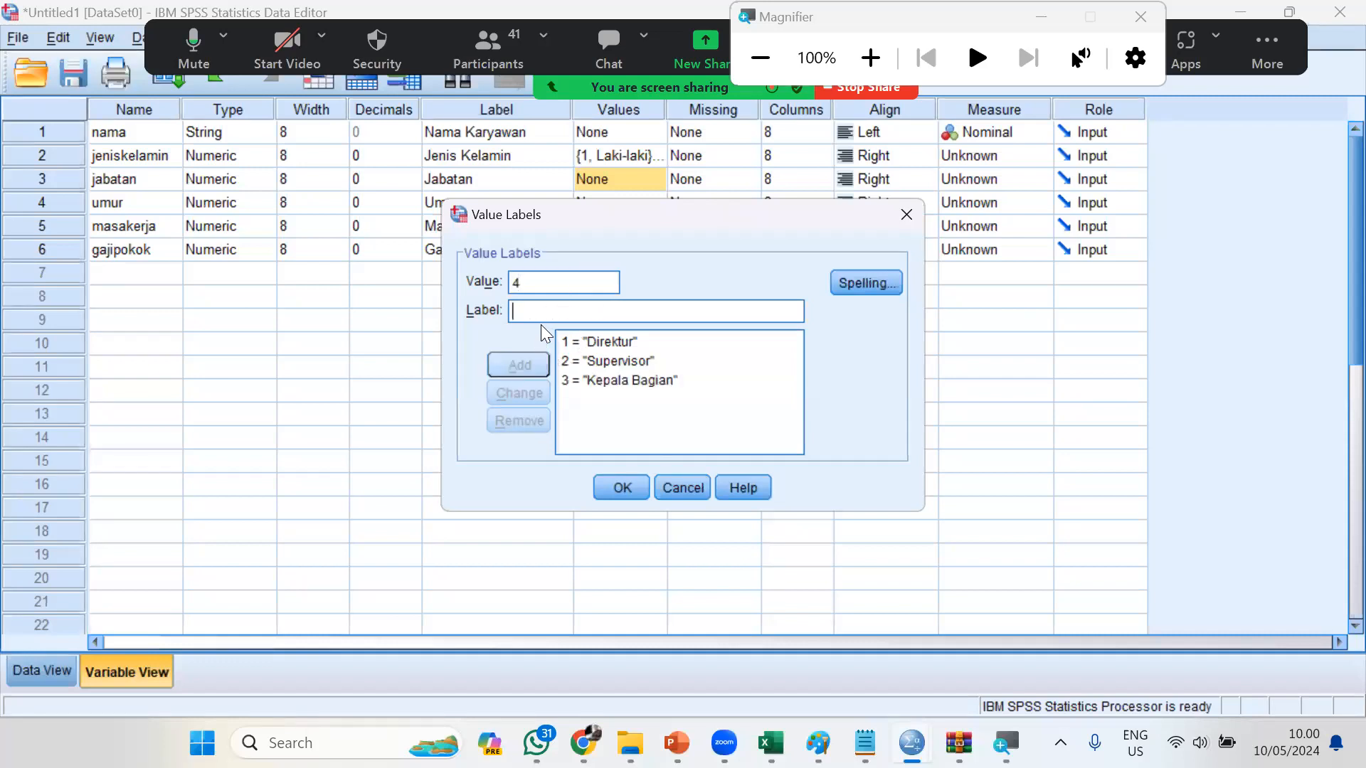
{"action": "key", "text": "Tab"}
{"action": "type", "text": "Teknik"}
{"action": "key", "text": "BackSpace"}
{"action": "type", "text": "si"}
{"action": "key", "text": "Tab"}
{"action": "left_click", "coordinate": [507, 362]}
Add the value label 5 = "Staf Admin" and apply the value labels to the variable "jabatan"
{"action": "type", "text": "6"}
{"action": "key", "text": "BackSpace"}
{"action": "type", "text": "5"}
{"action": "left_click", "coordinate": [556, 311]}
{"action": "type", "text": "Staf Admin"}
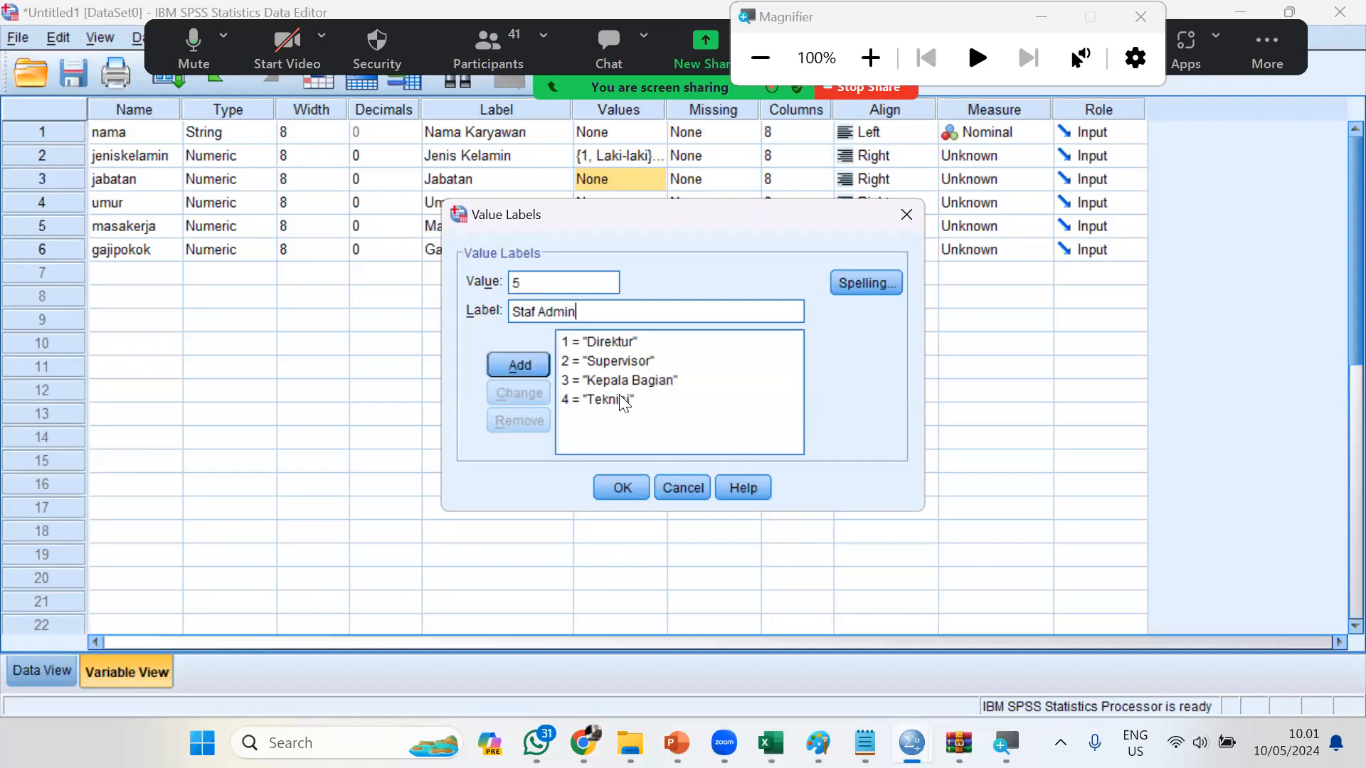
{"action": "left_click", "coordinate": [521, 366]}
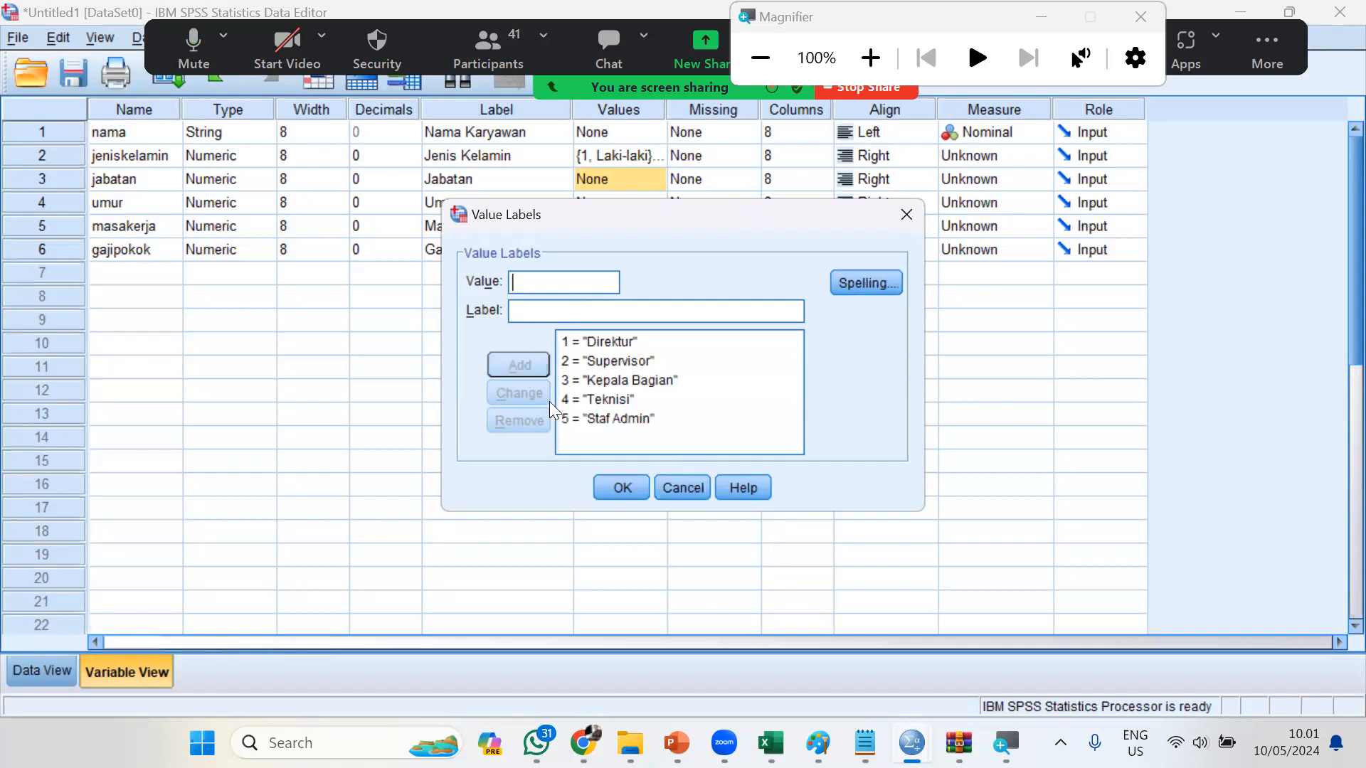
{"action": "left_click", "coordinate": [613, 487]}
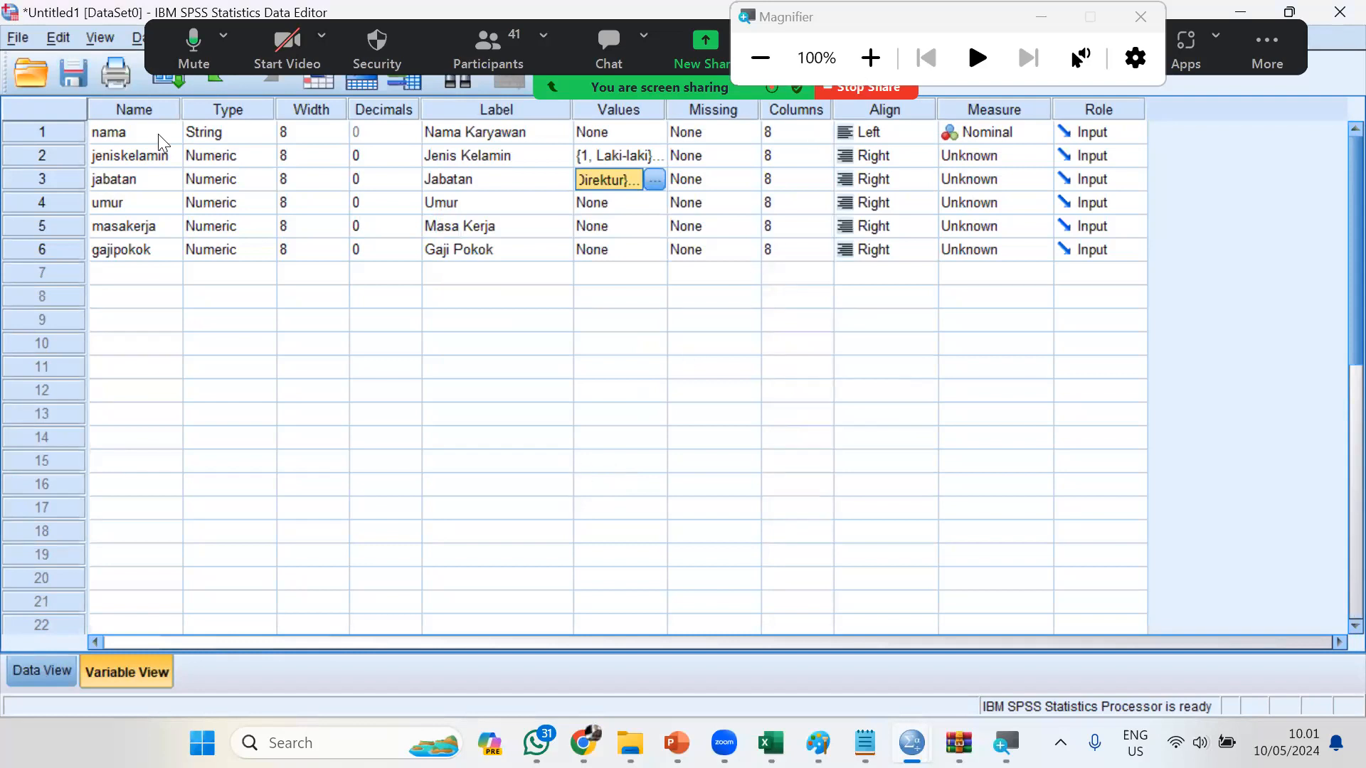
Set the alignment of the variables "masakerja" and "umur" to Center
{"action": "key", "text": "super+plus"}
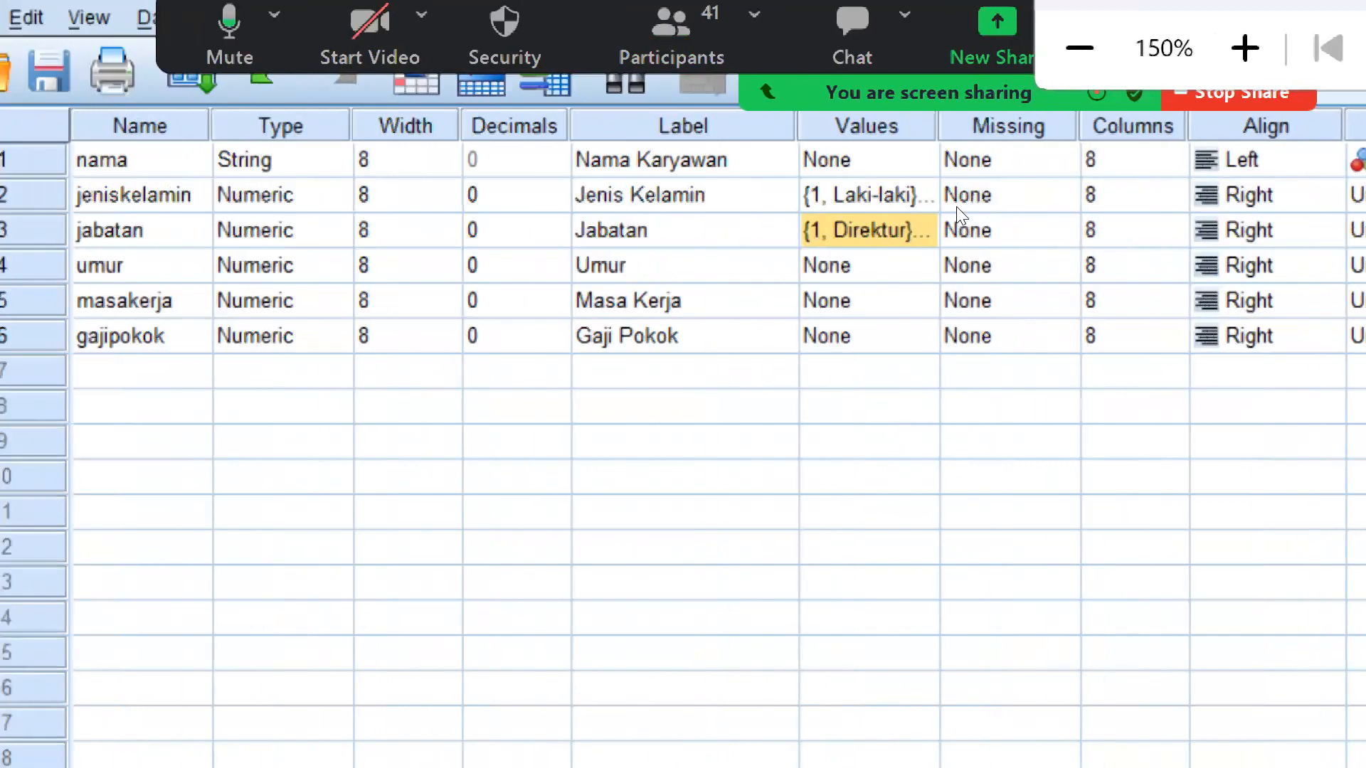
{"action": "left_click", "coordinate": [996, 301]}
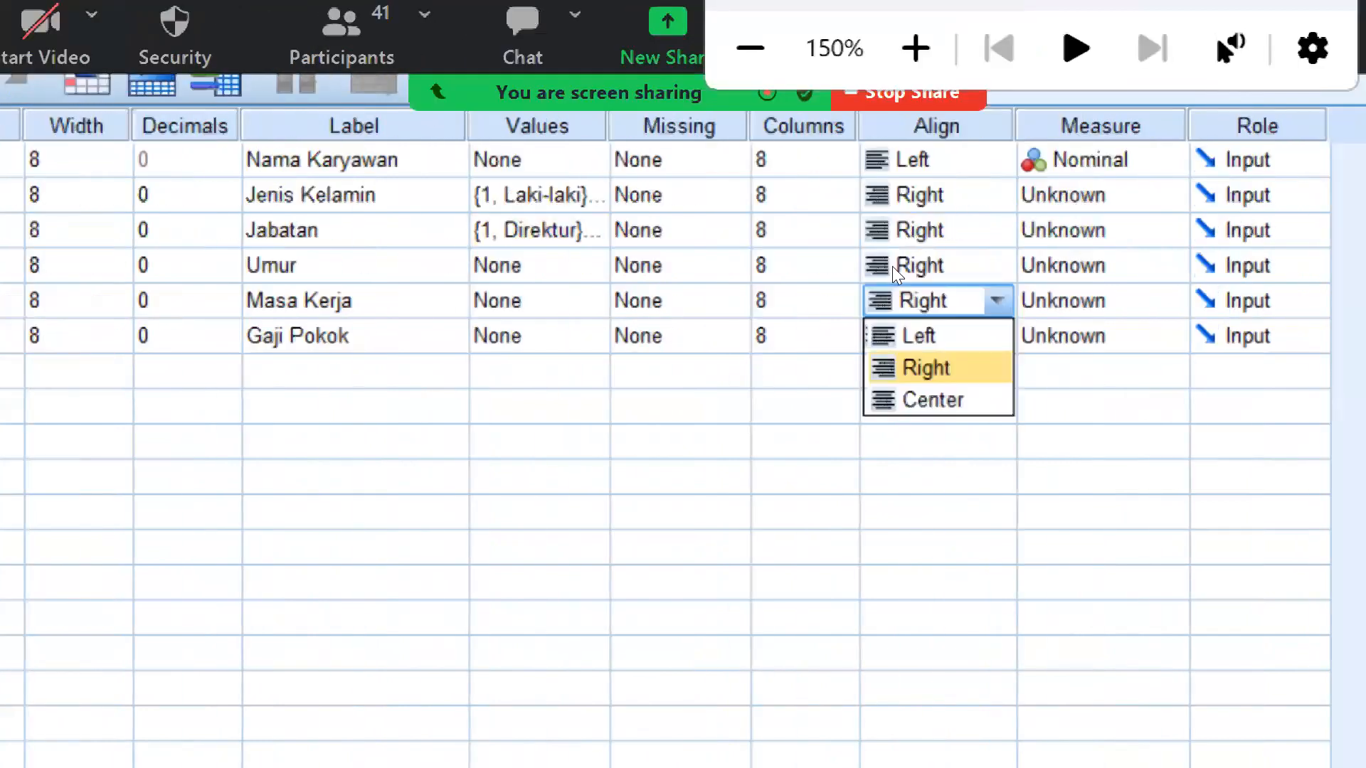
{"action": "key", "text": "Down"}
{"action": "key", "text": "Return"}
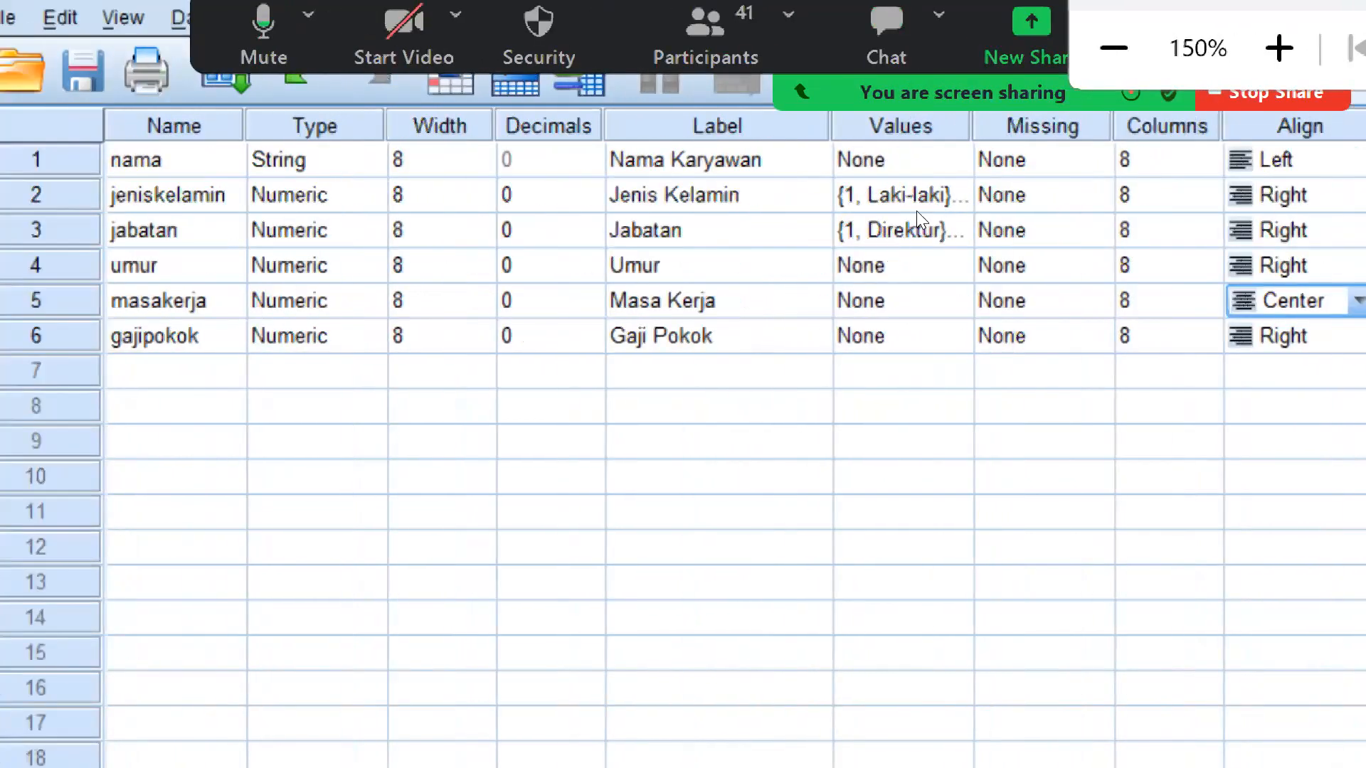
{"action": "key", "text": "Up"}
{"action": "key", "text": "alt+Down"}
{"action": "key", "text": "Down"}
{"action": "key", "text": "Down"}
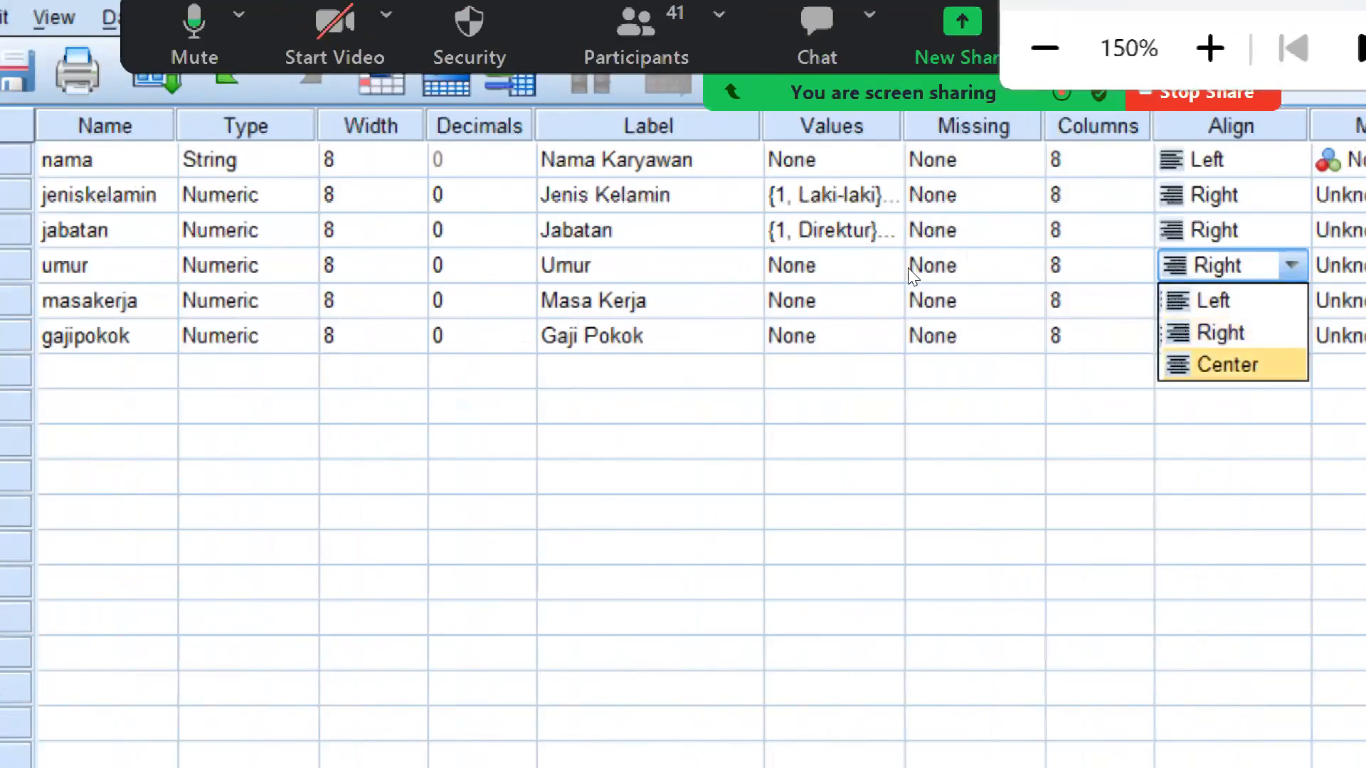
{"action": "key", "text": "Return"}
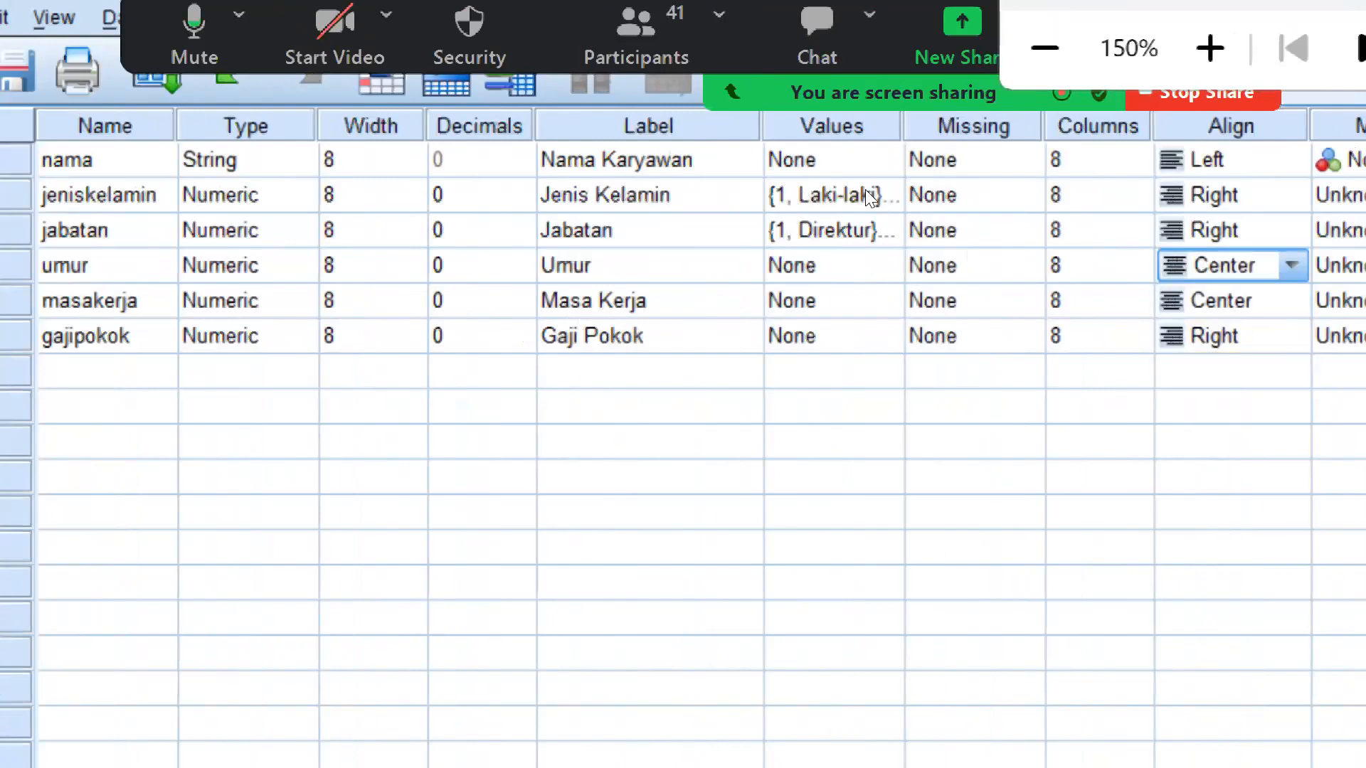
Set the alignment of the variables "jabatan" and "jeniskelamin" to Left
{"action": "key", "text": "Up"}
{"action": "key", "text": "alt+Down"}
{"action": "key", "text": "Up"}
{"action": "key", "text": "Return"}
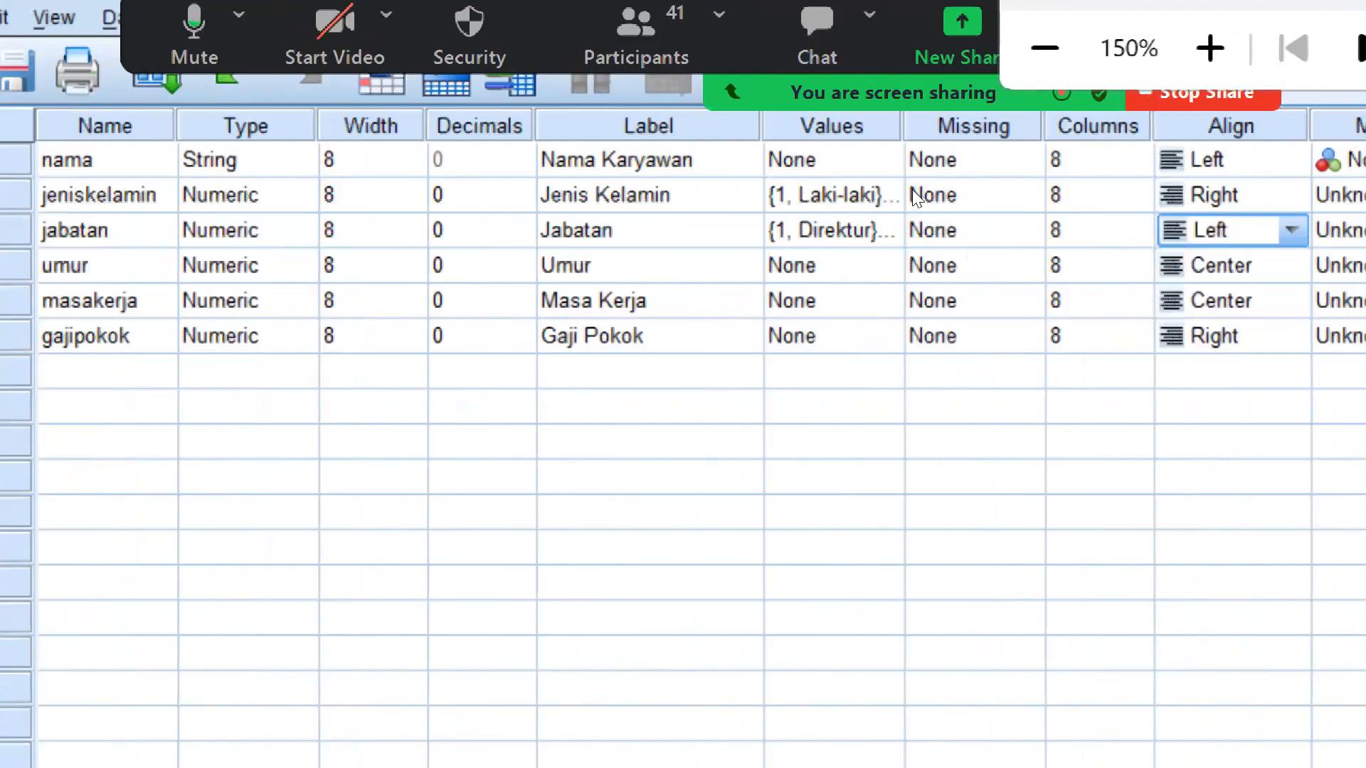
{"action": "key", "text": "Up"}
{"action": "key", "text": "alt+Down"}
{"action": "key", "text": "Up"}
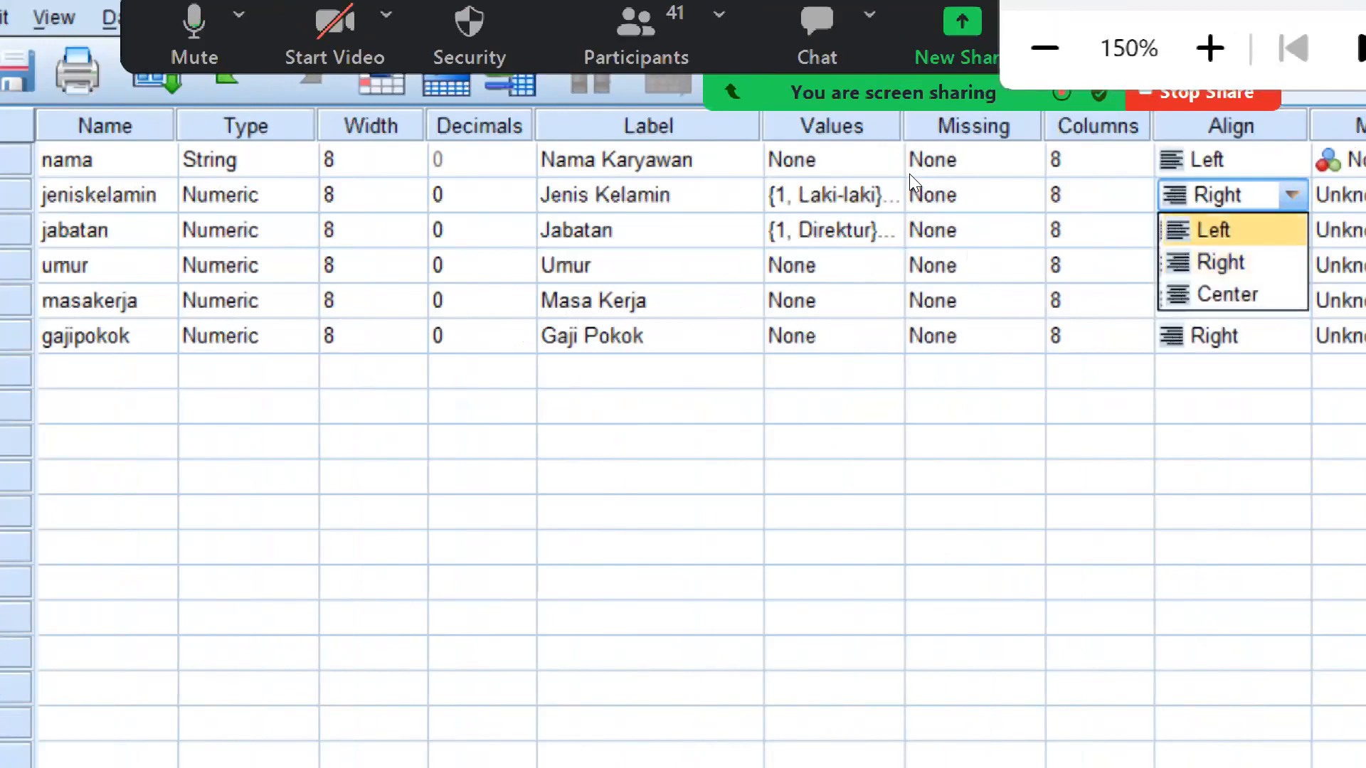
{"action": "key", "text": "Return"}
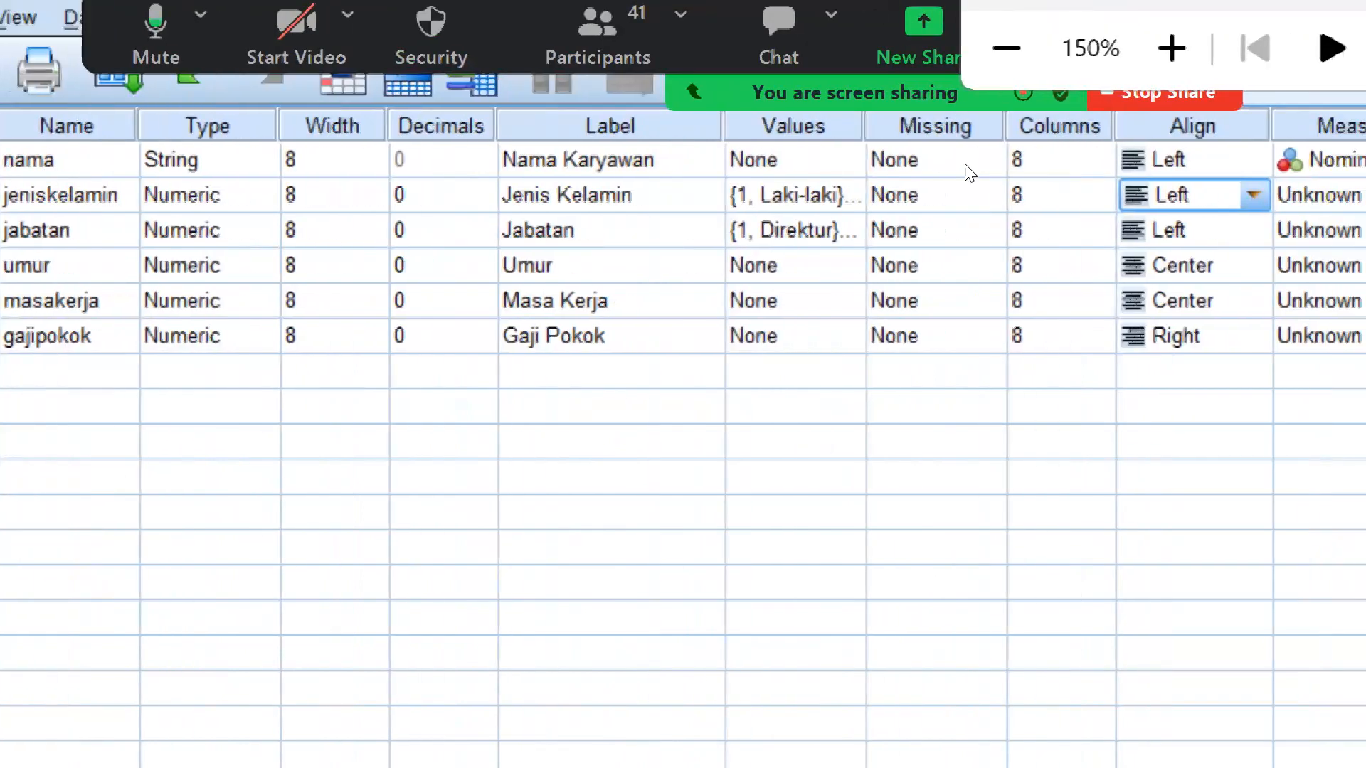
Set the measurement level of "jeniskelamin" to Nominal and of "jabatan" to Ordinal
{"action": "left_click", "coordinate": [1342, 194]}
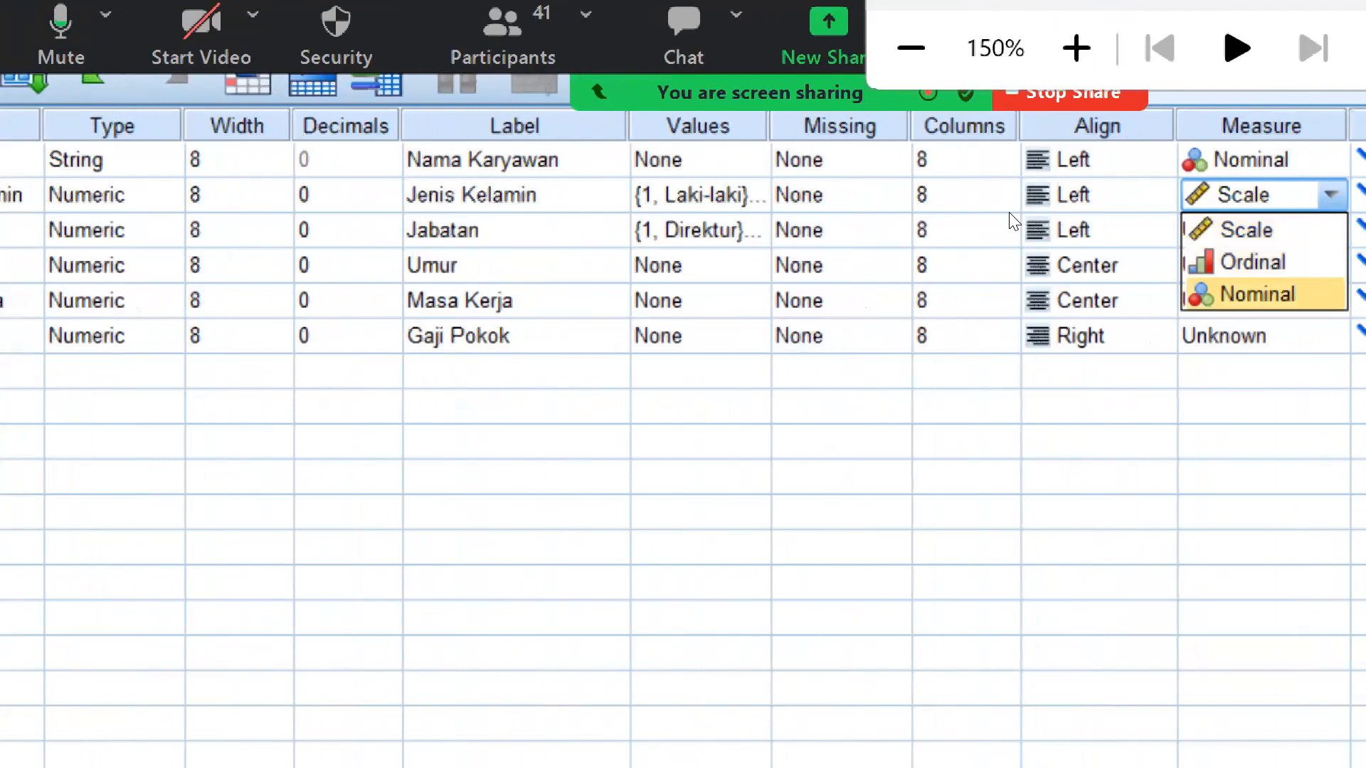
{"action": "key", "text": "Return"}
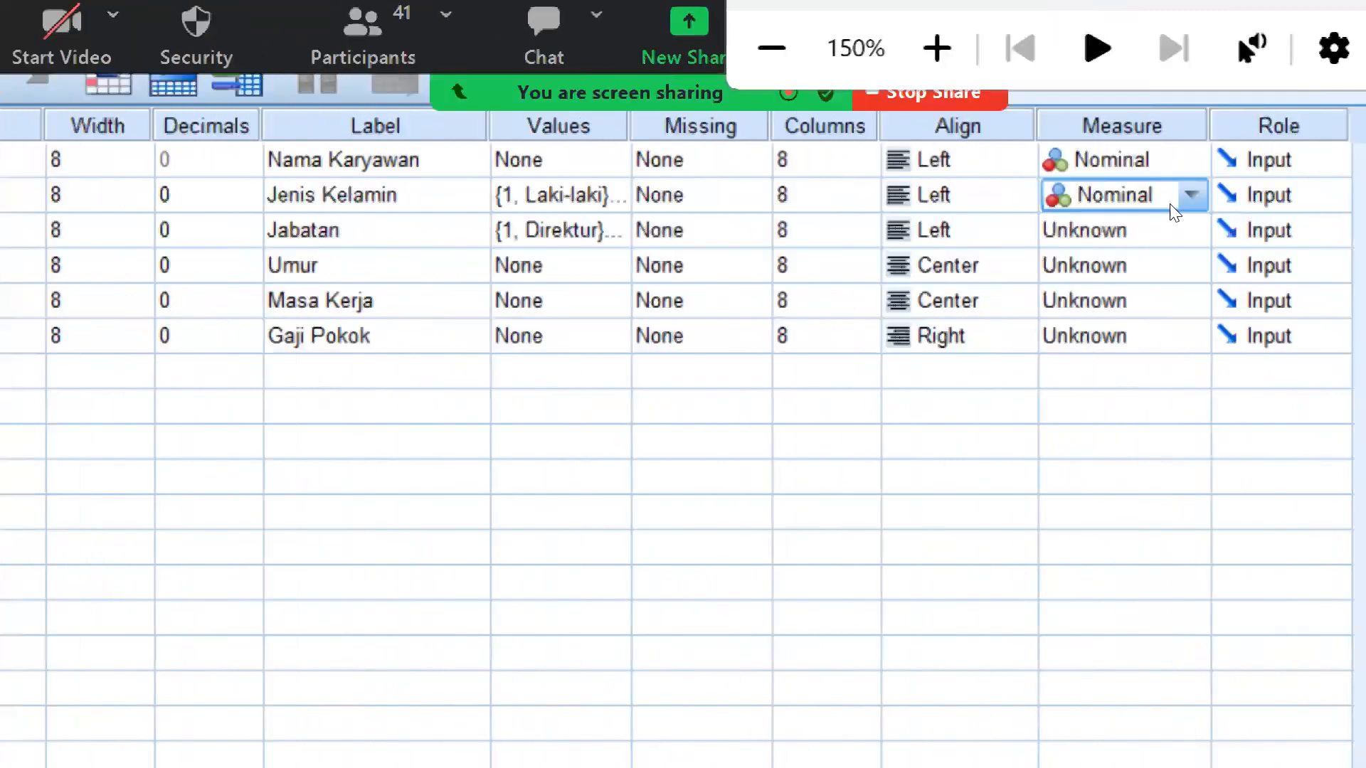
{"action": "left_click", "coordinate": [1091, 227]}
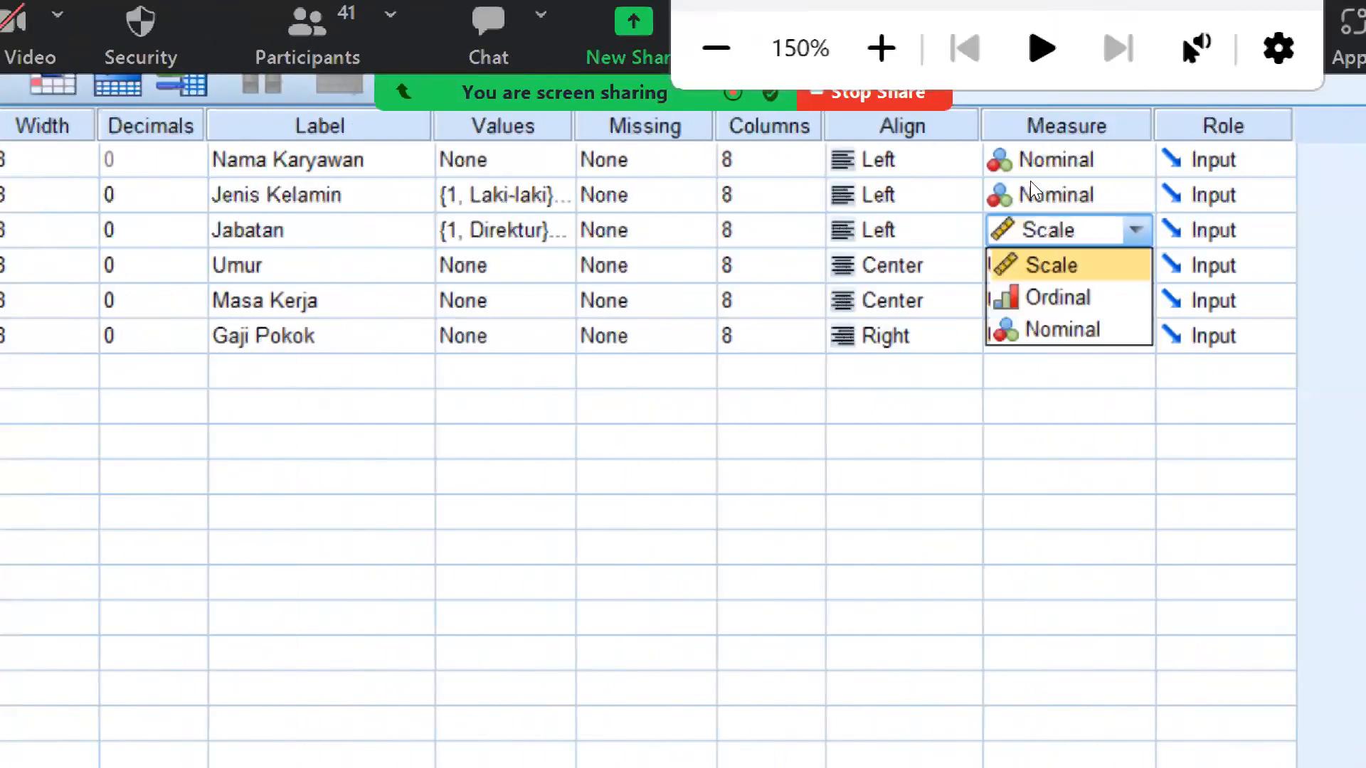
{"action": "key", "text": "Down"}
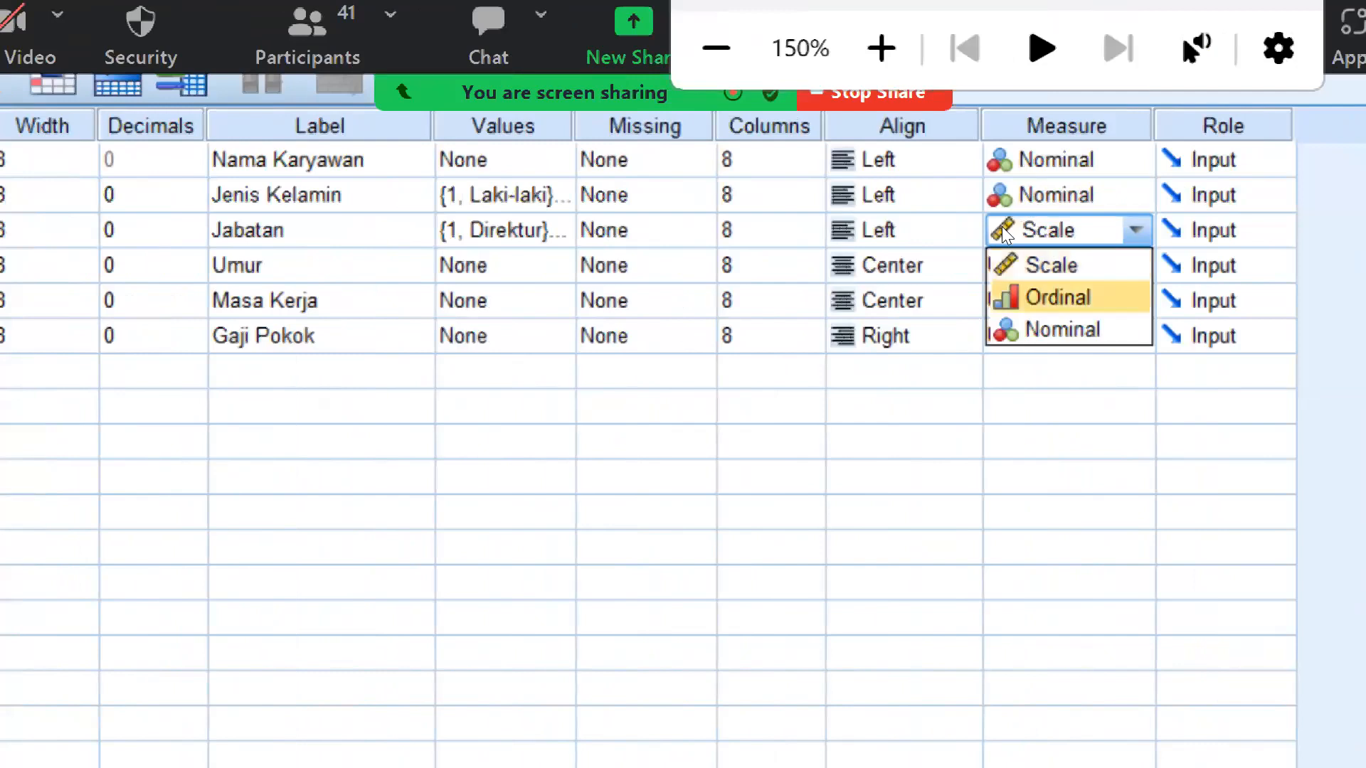
{"action": "key", "text": "Return"}
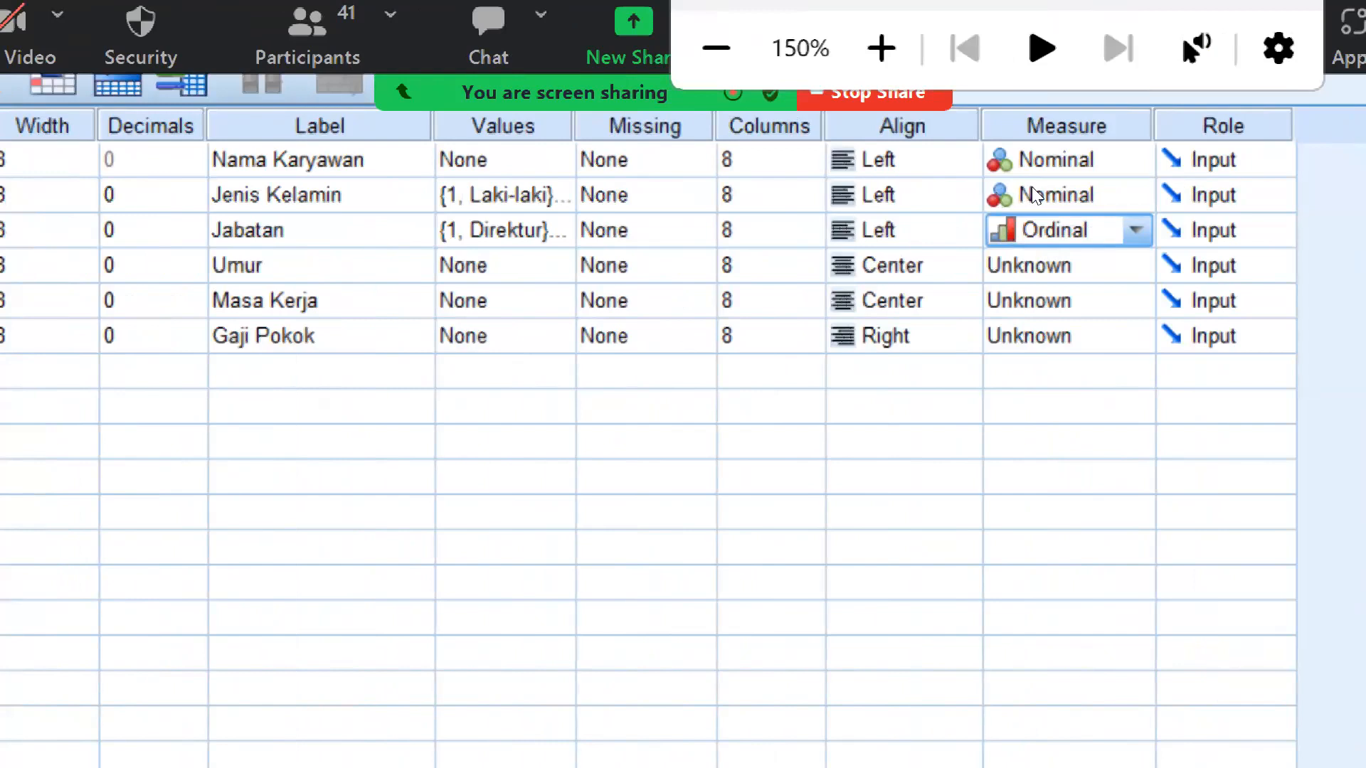
{"action": "left_click", "coordinate": [1136, 229]}
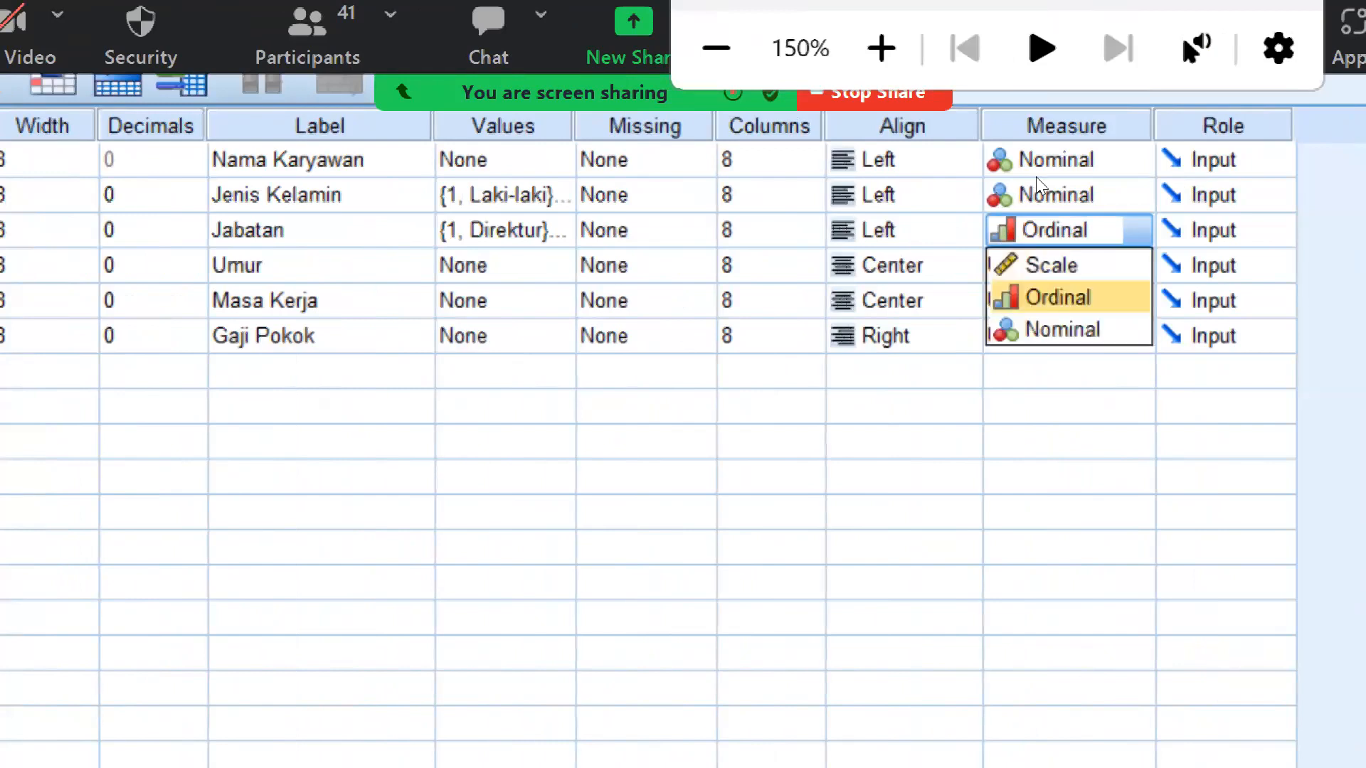
{"action": "left_click", "coordinate": [1013, 215]}
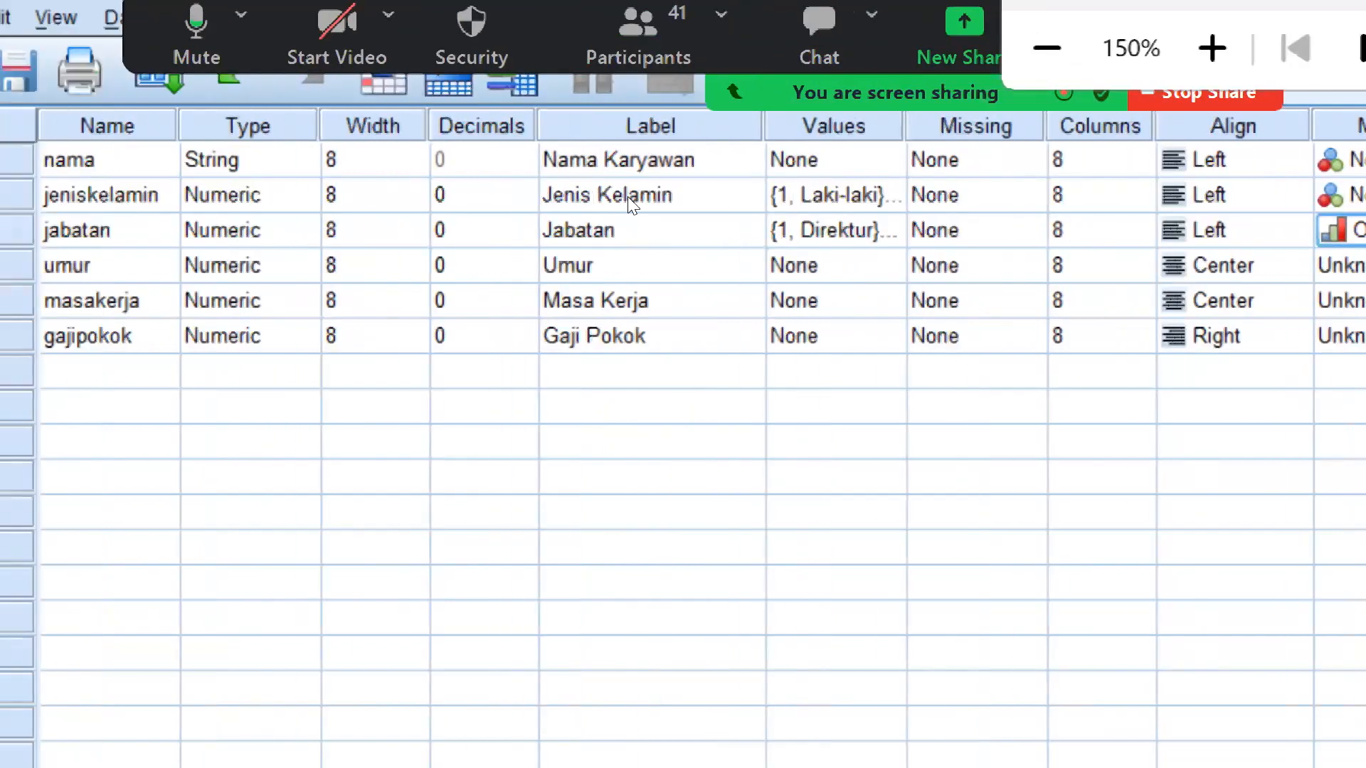
Set the measurement level of the variables "umur", "masakerja" and "gajipokok" to Scale
{"action": "left_click", "coordinate": [1340, 265]}
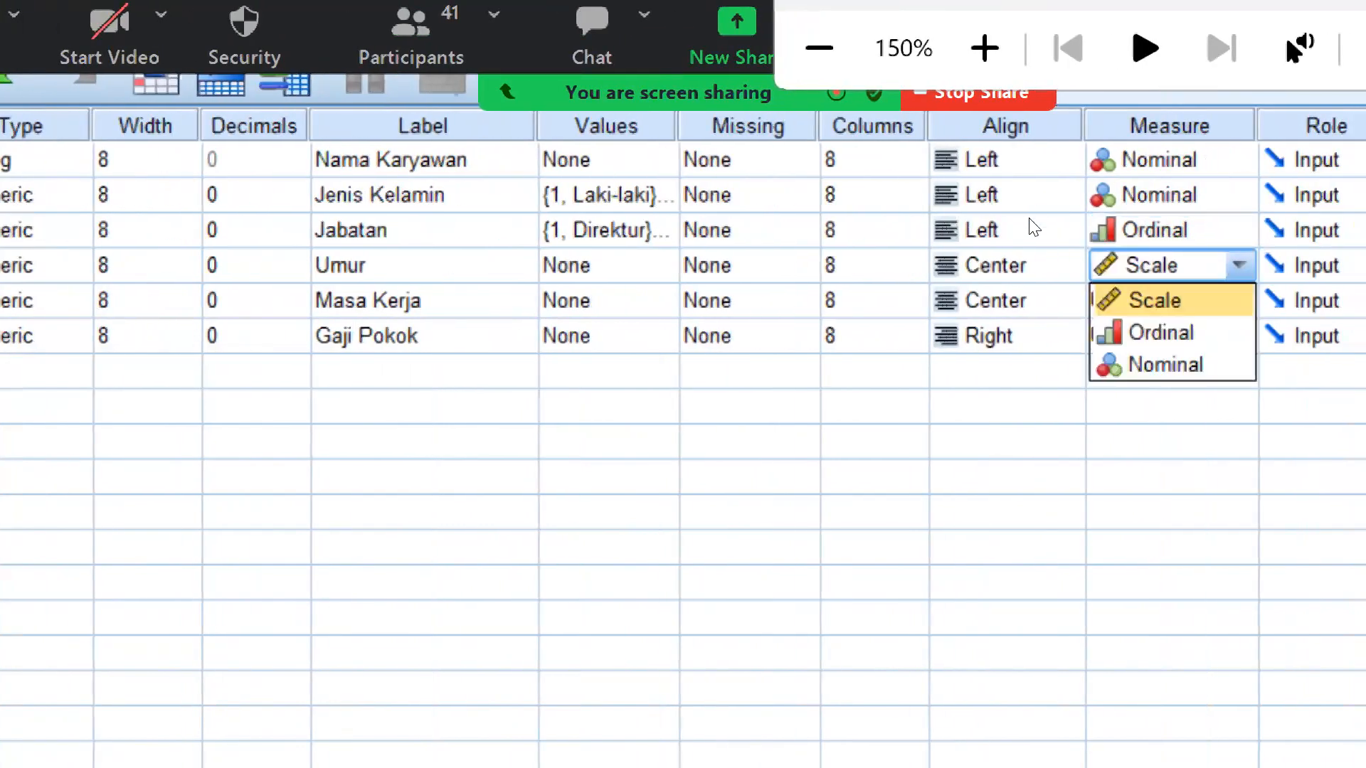
{"action": "left_click", "coordinate": [1029, 239]}
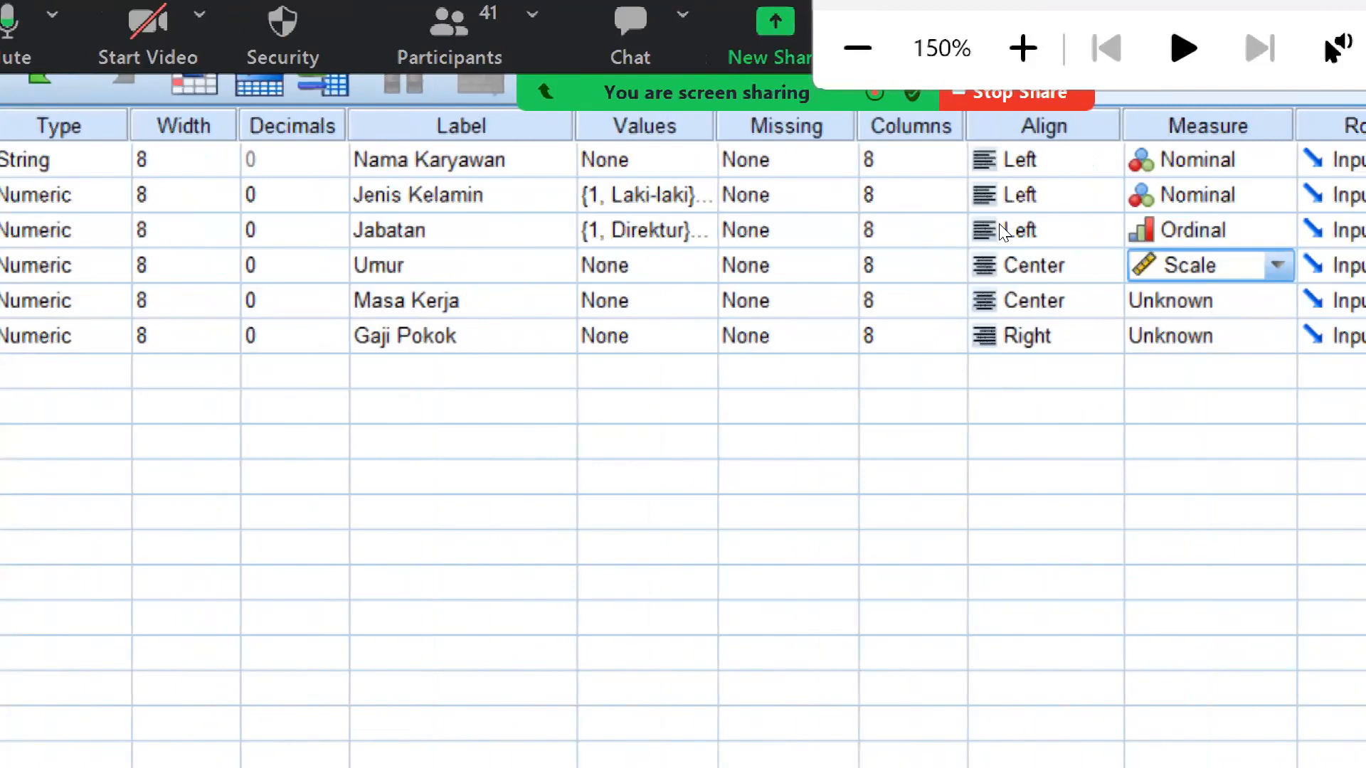
{"action": "left_click", "coordinate": [1278, 301]}
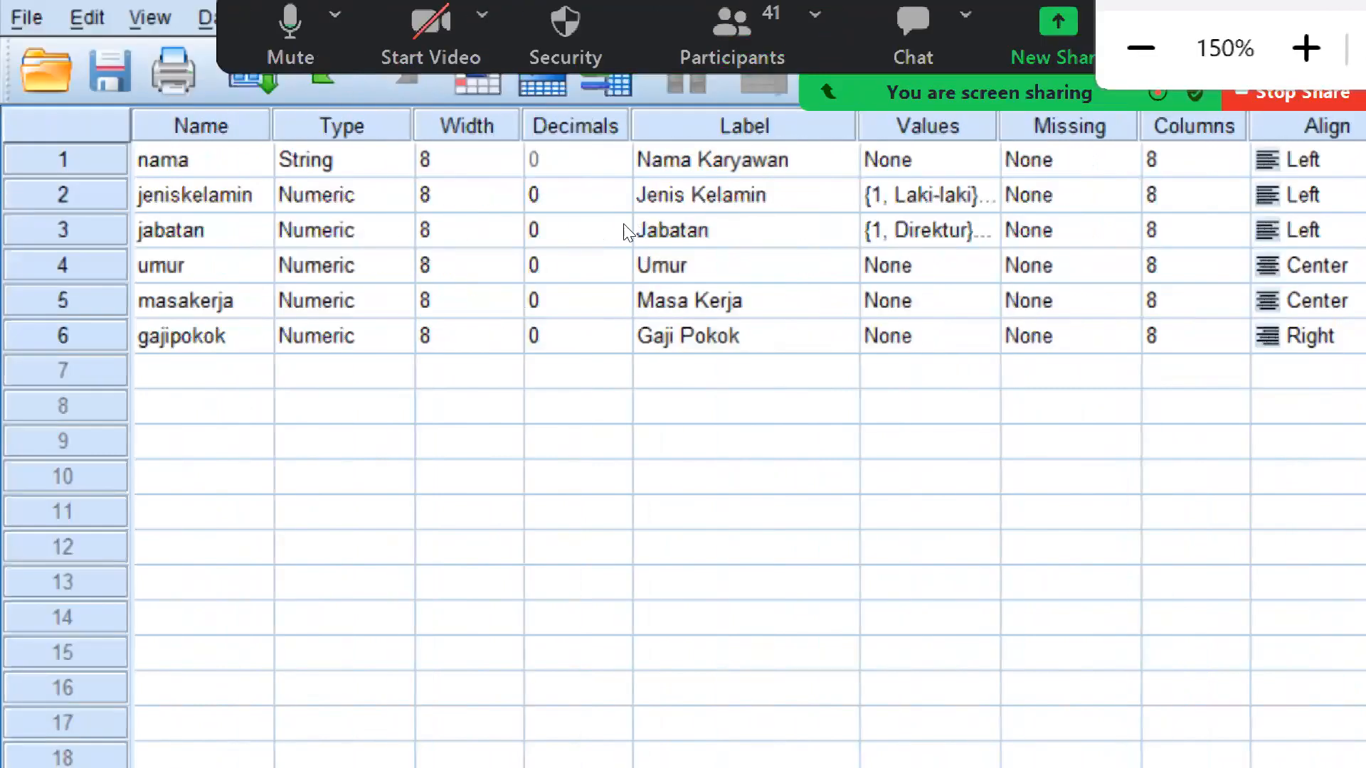
{"action": "left_click", "coordinate": [1272, 335]}
{"action": "left_click", "coordinate": [1272, 335]}
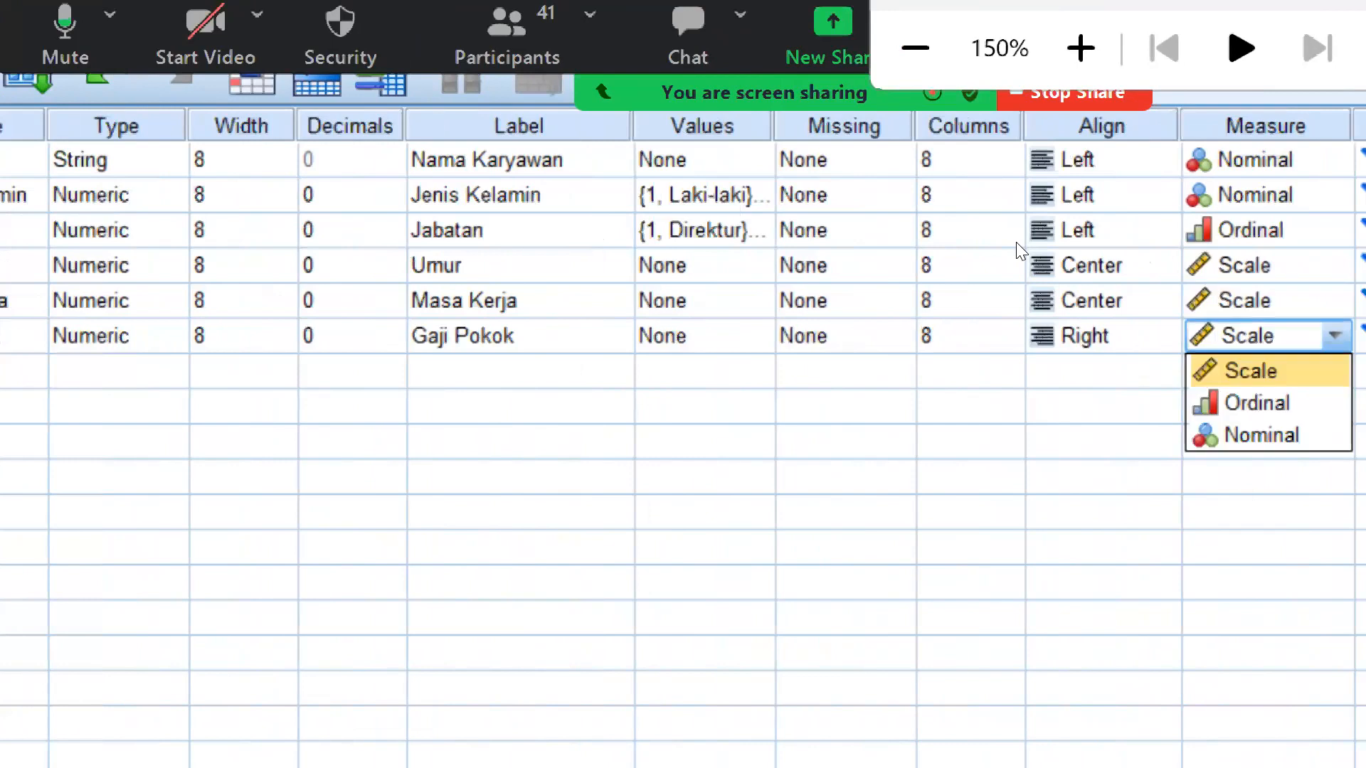
{"action": "left_click", "coordinate": [1272, 371]}
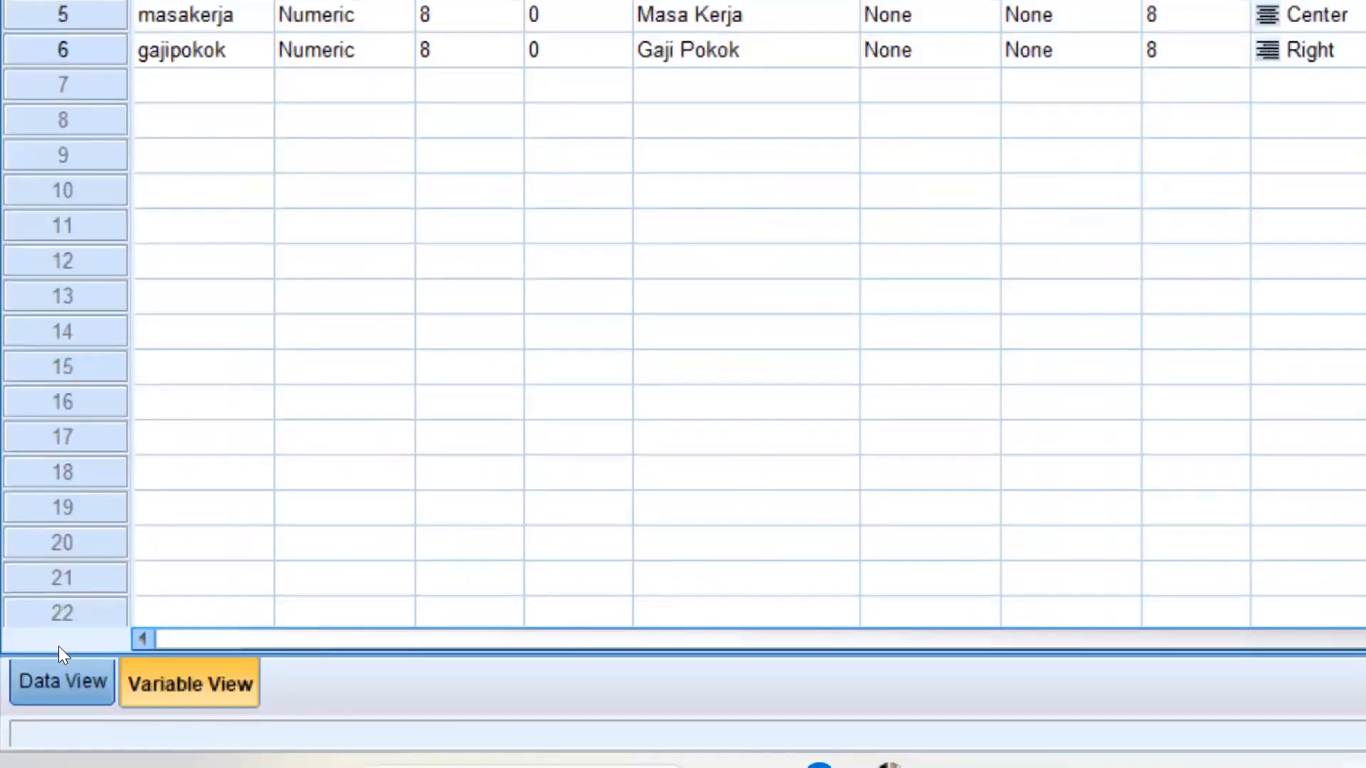
Open Data View, switch to the PowerPoint slide to read the employee data table, and return to the SPSS data sheet
{"action": "left_click", "coordinate": [54, 668]}
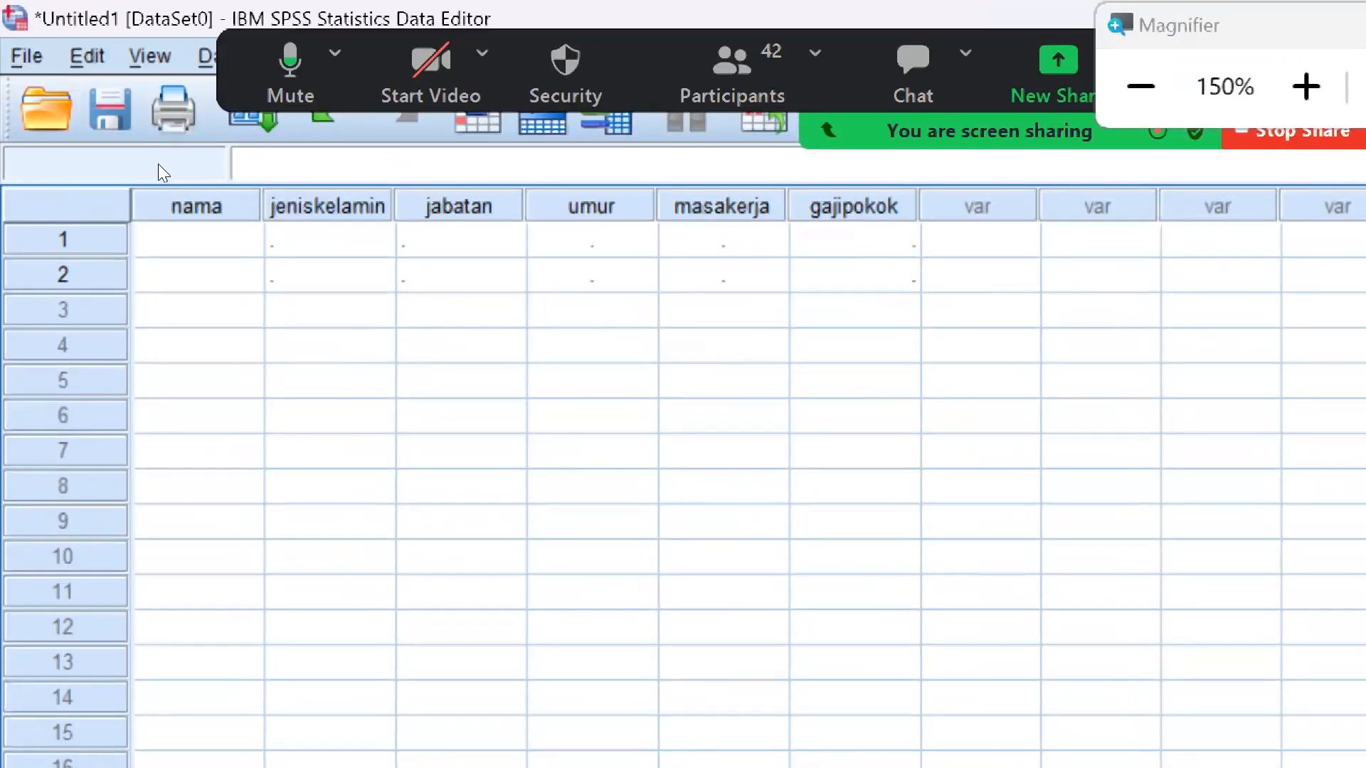
{"action": "key", "text": "alt+Tab"}
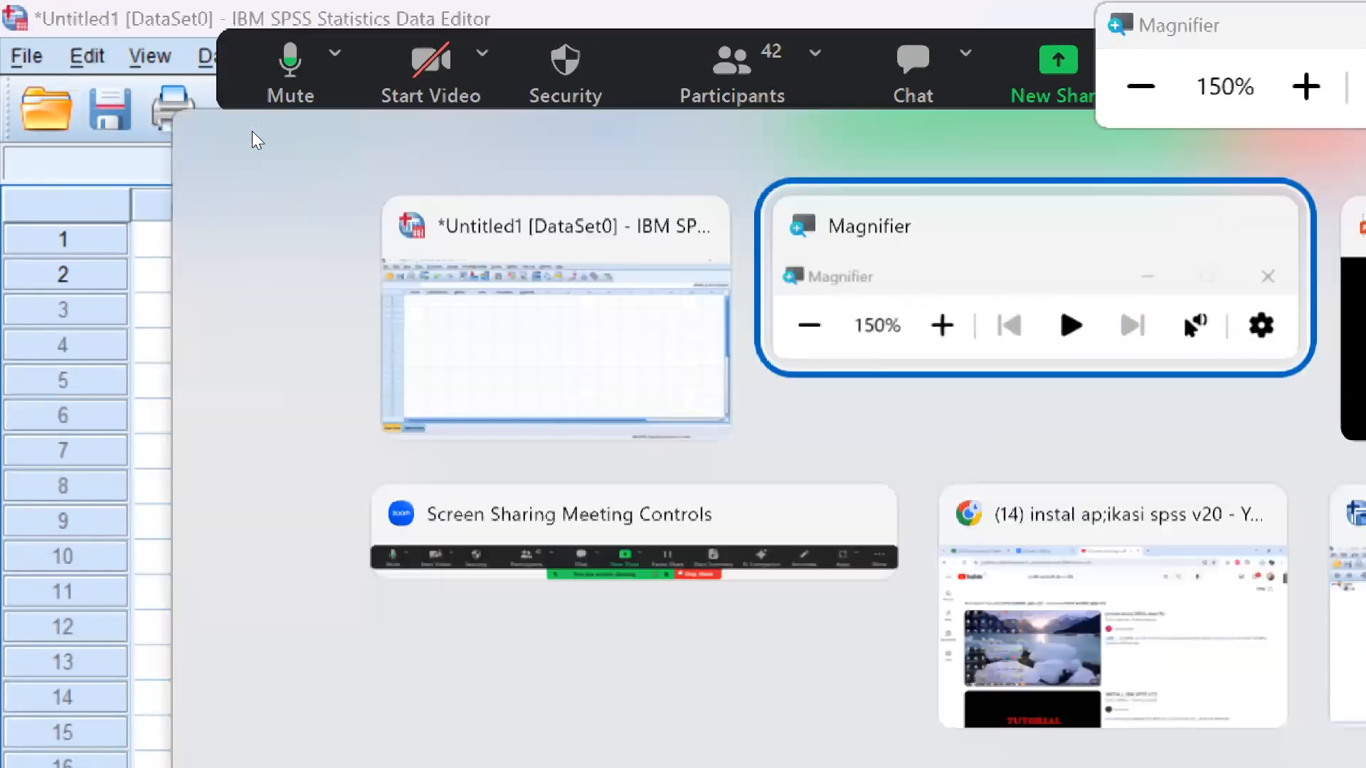
{"action": "left_click", "coordinate": [1140, 86]}
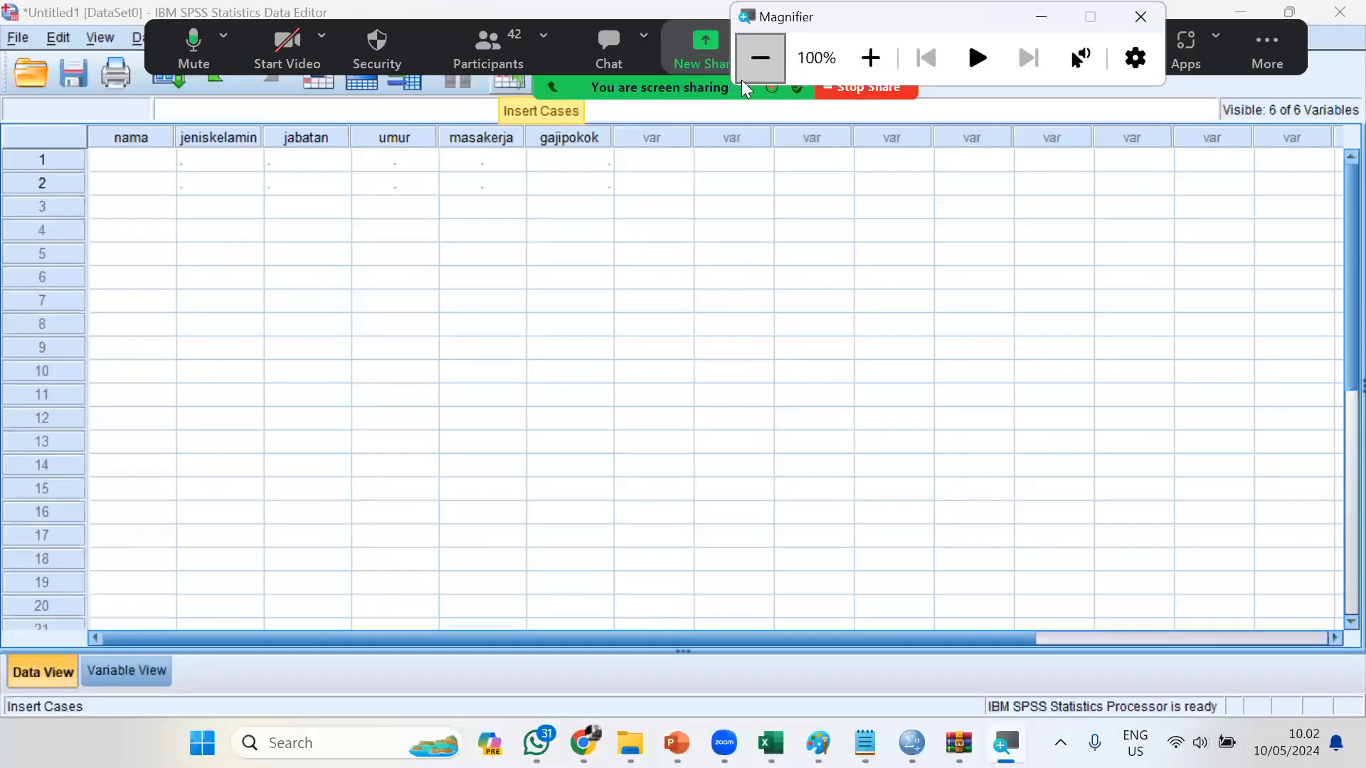
{"action": "key", "text": "alt+Tab"}
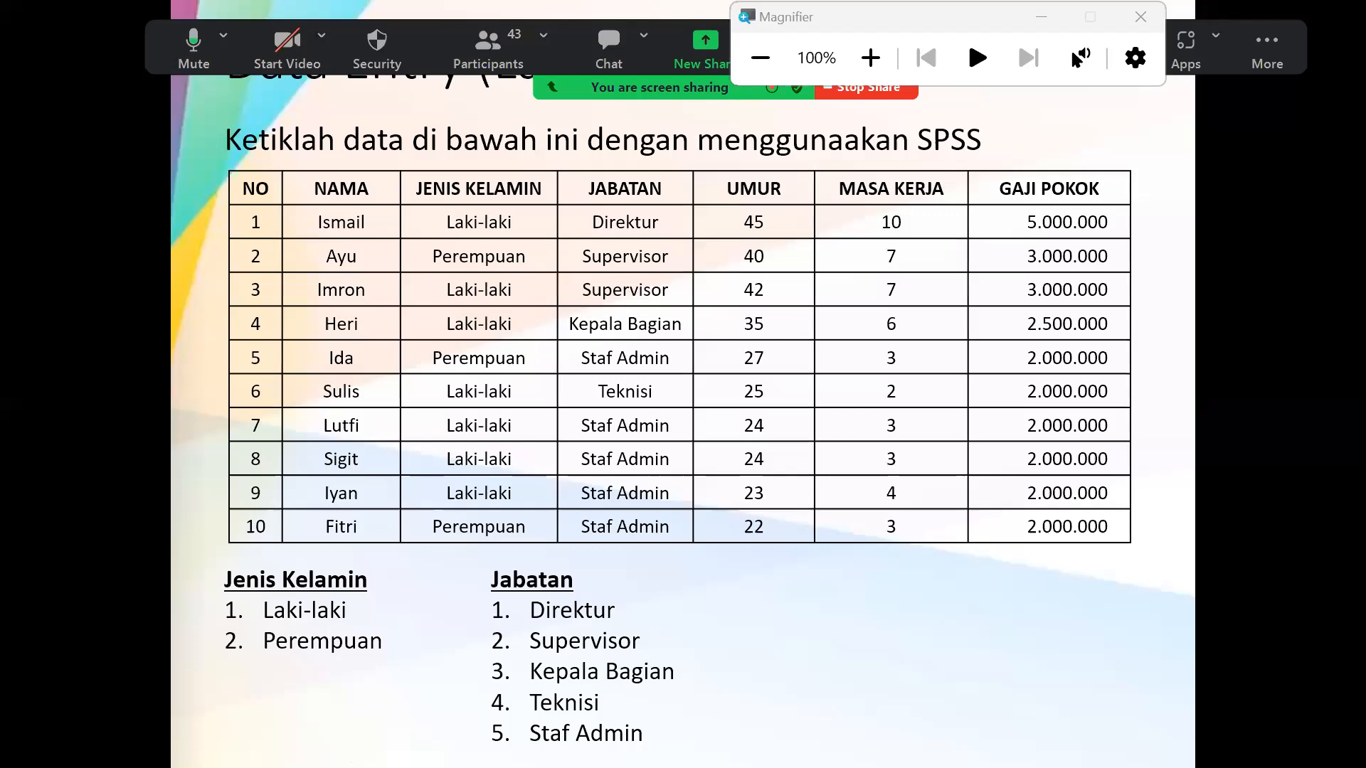
{"action": "key", "text": "alt+Tab"}
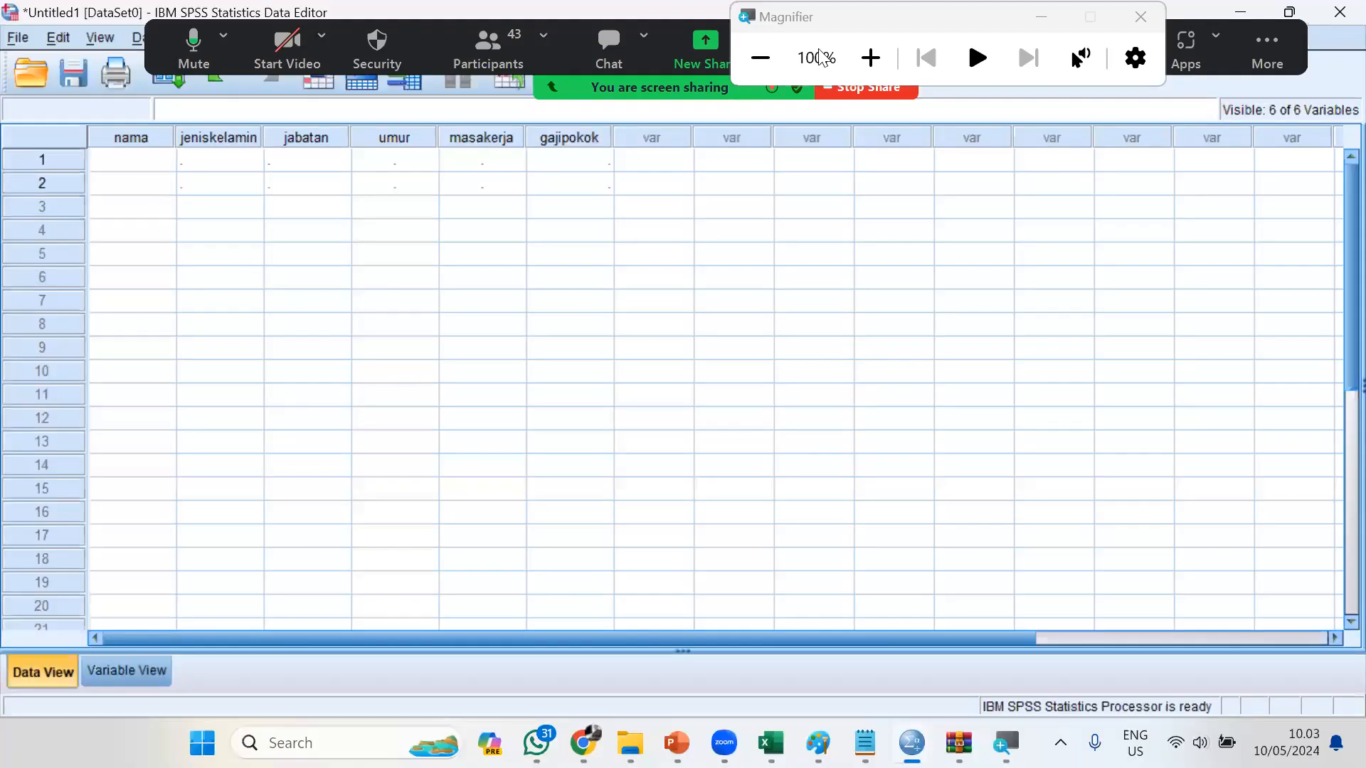
{"action": "left_click", "coordinate": [853, 63]}
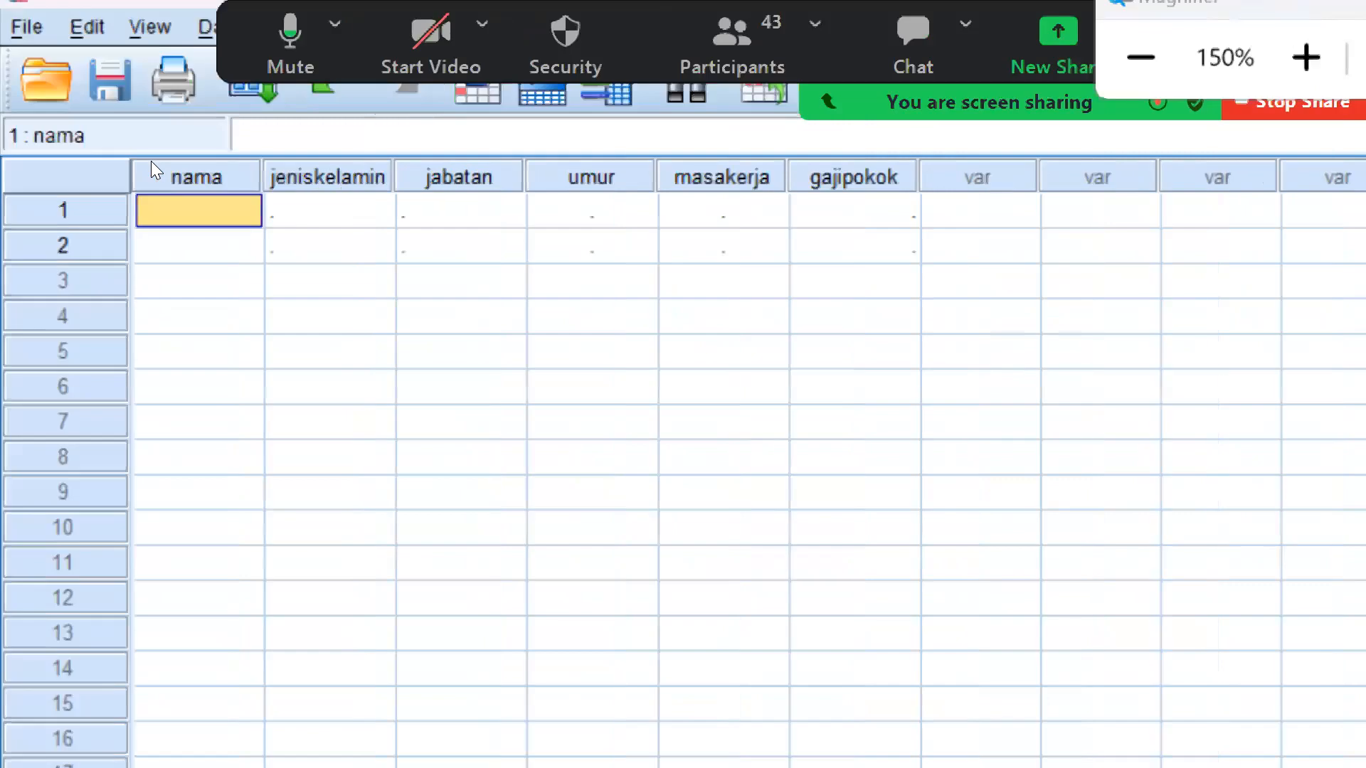
Enter an employee's first name in each of rows 1 to 3 of the "nama" column
{"action": "type", "text": "Ari"}
{"action": "key", "text": "Return"}
{"action": "type", "text": "Amat"}
{"action": "key", "text": "Return"}
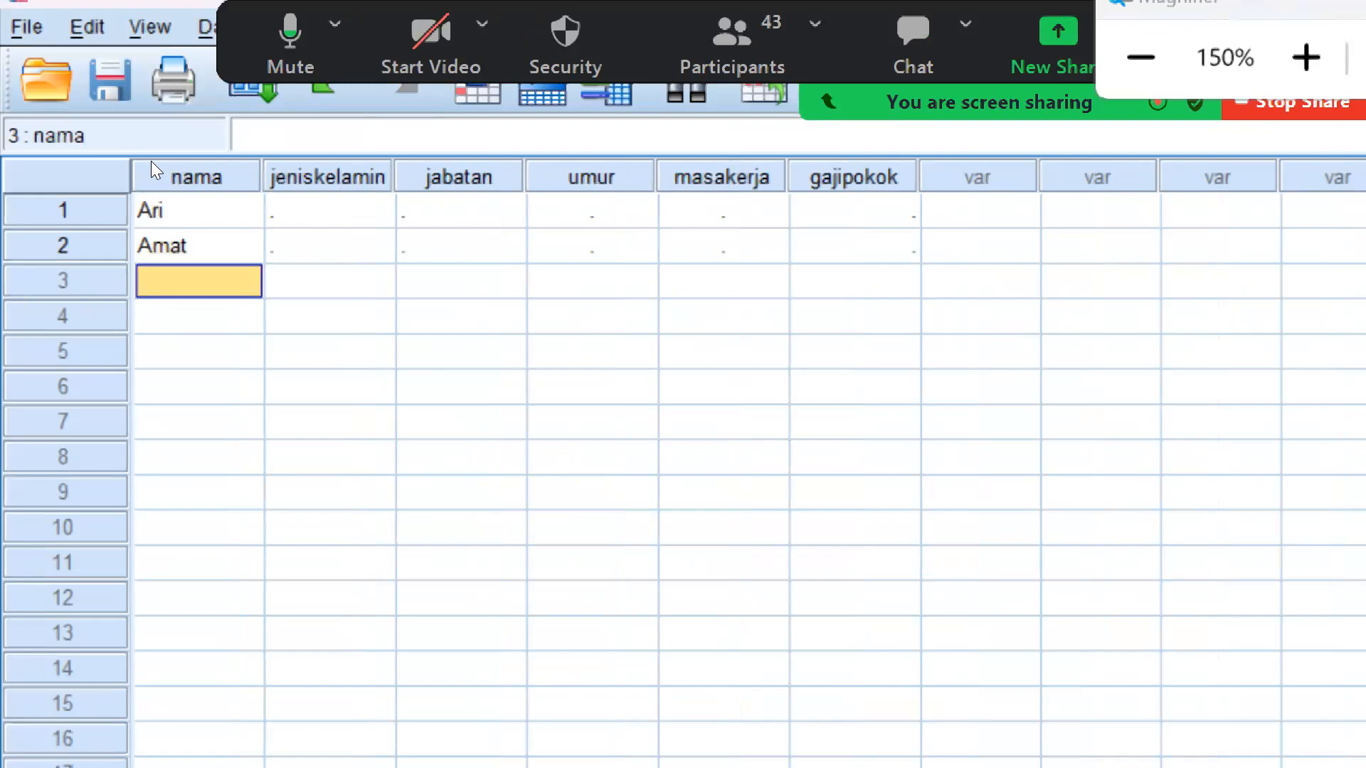
{"action": "type", "text": "Basuki"}
{"action": "key", "text": "Return"}
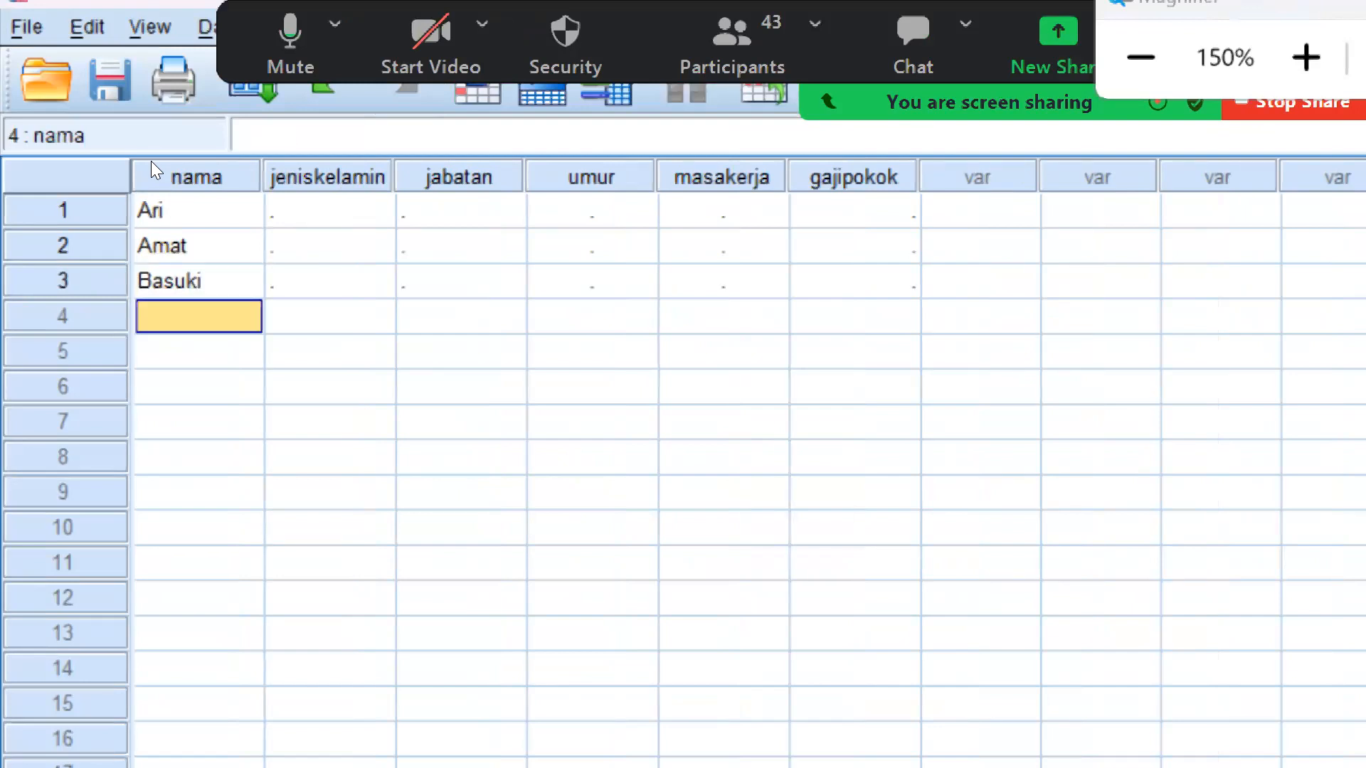
Enter an employee's first name in each of rows 4 to 6 of the "nama" column
{"action": "type", "text": "Beny"}
{"action": "key", "text": "Return"}
{"action": "type", "text": "Diah"}
{"action": "key", "text": "Return"}
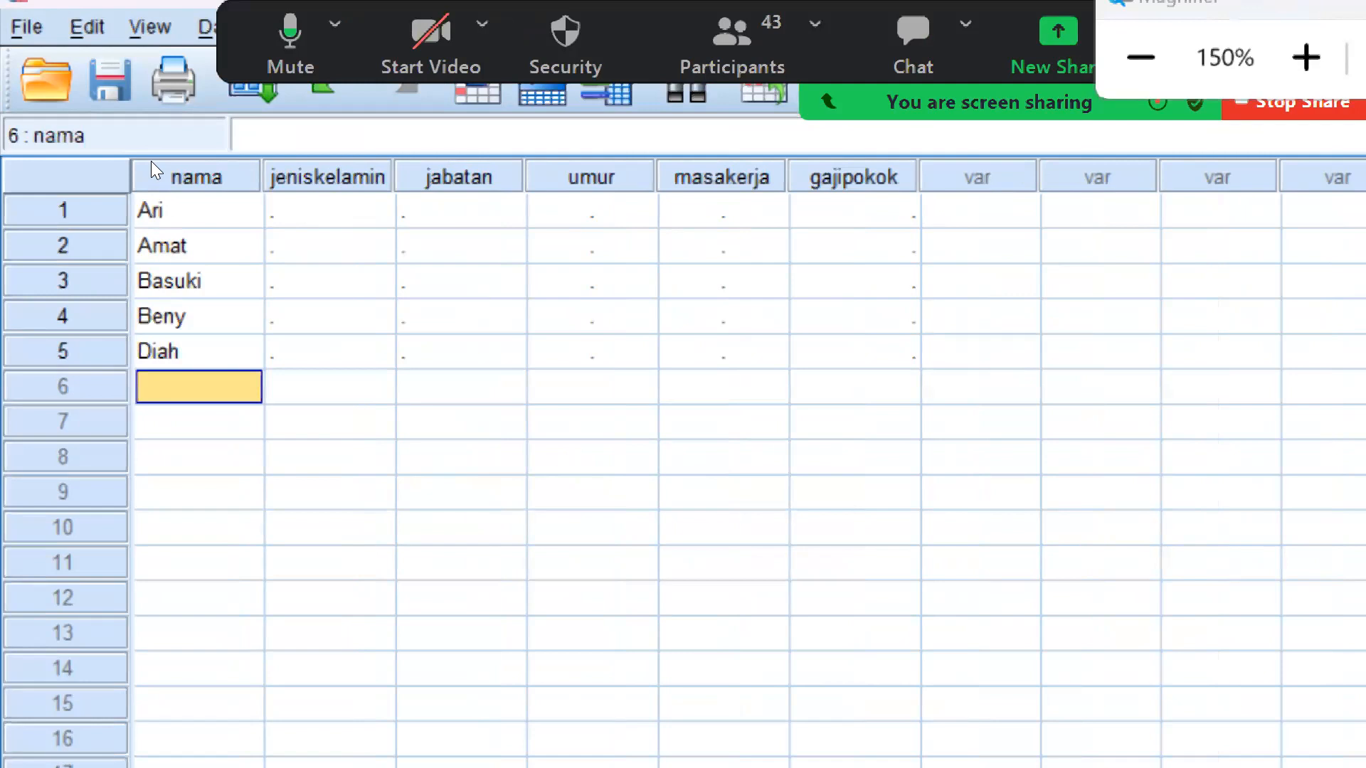
{"action": "type", "text": "Dian"}
{"action": "key", "text": "Return"}
Enter an employee's first name in each of rows 7 to 10 of the "nama" column
{"action": "type", "text": "Chrisi"}
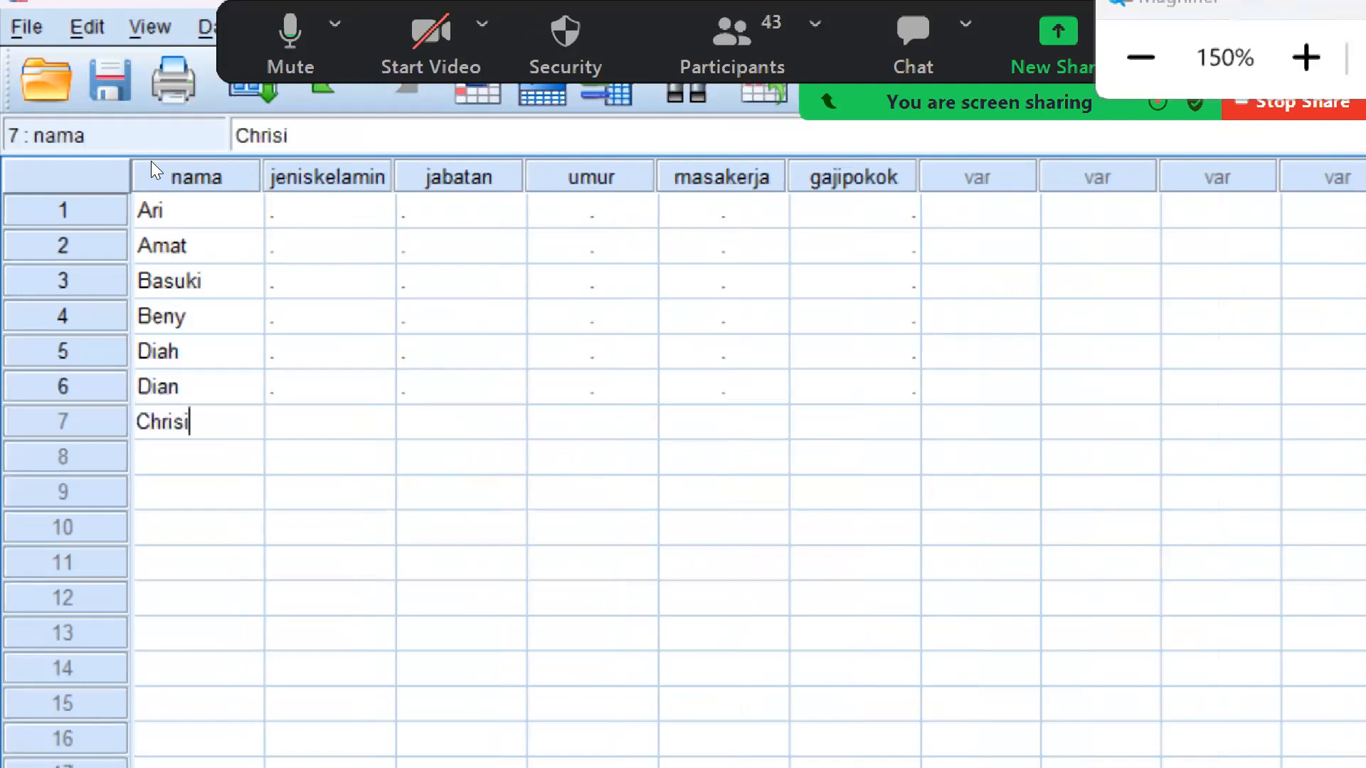
{"action": "key", "text": "BackSpace"}
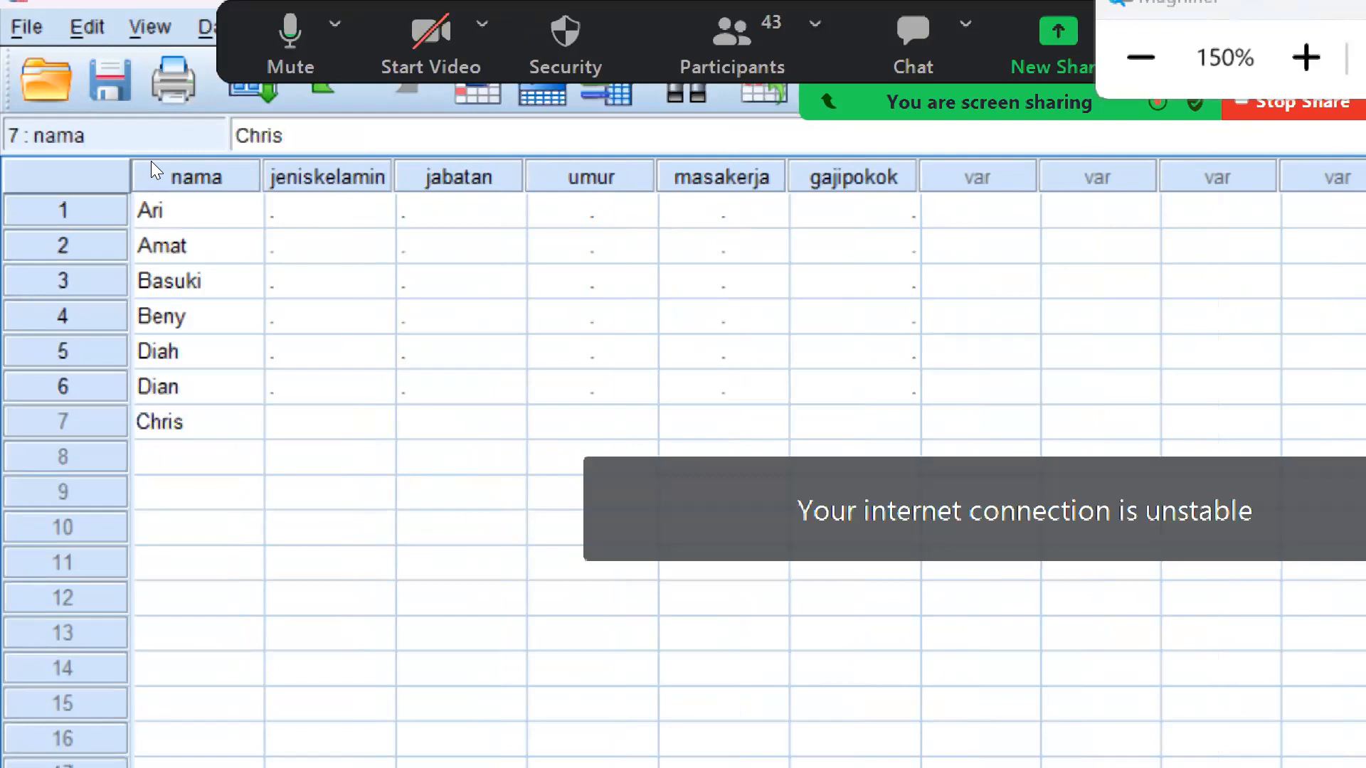
{"action": "type", "text": "ti"}
{"action": "key", "text": "Return"}
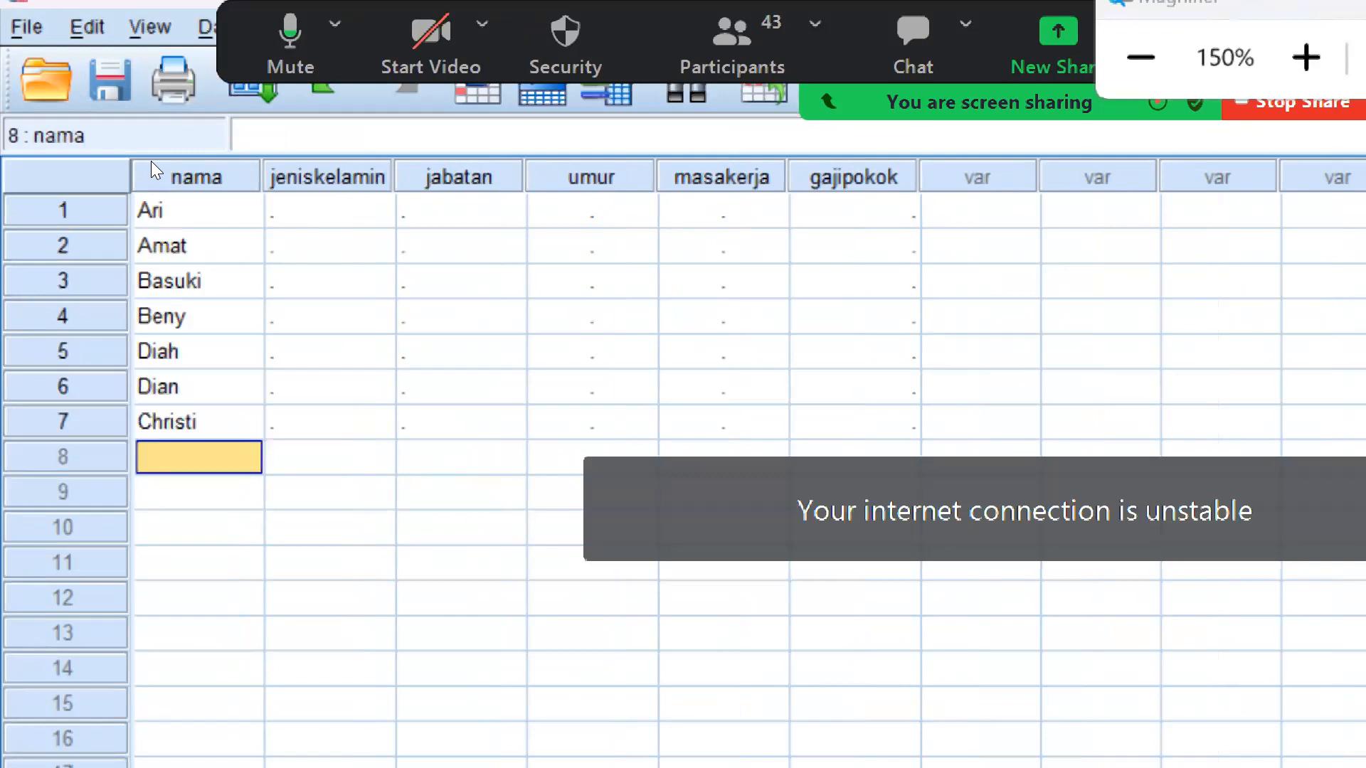
{"action": "type", "text": "Emil"}
{"action": "key", "text": "Return"}
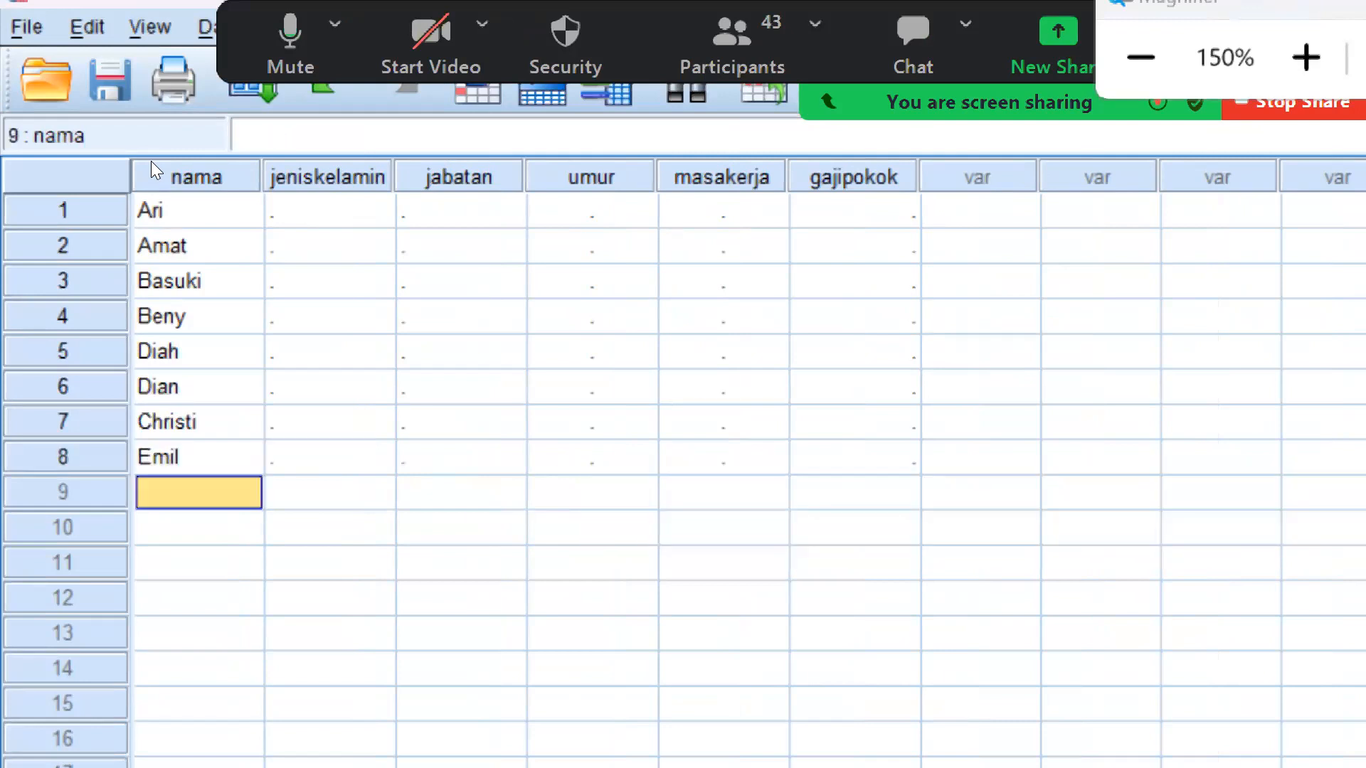
{"action": "key", "text": "Return"}
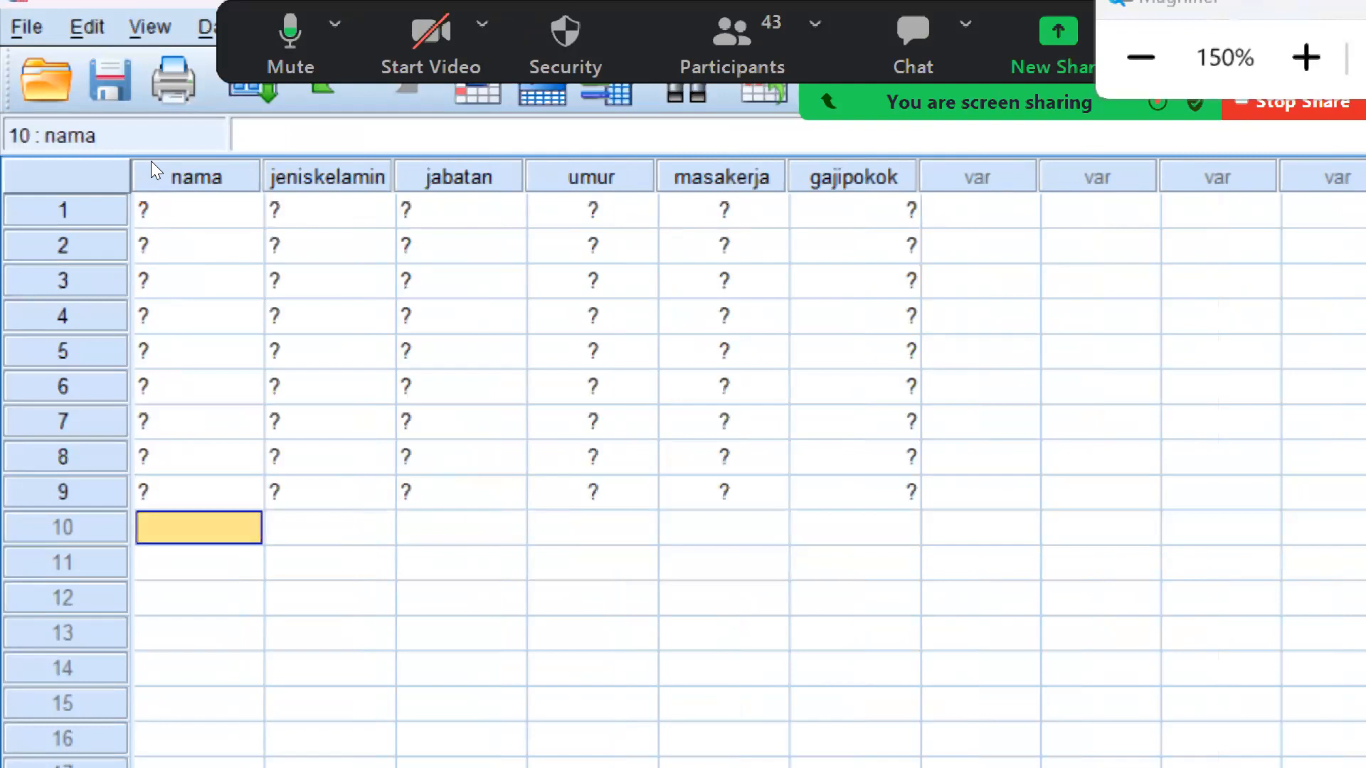
{"action": "type", "text": "Joni"}
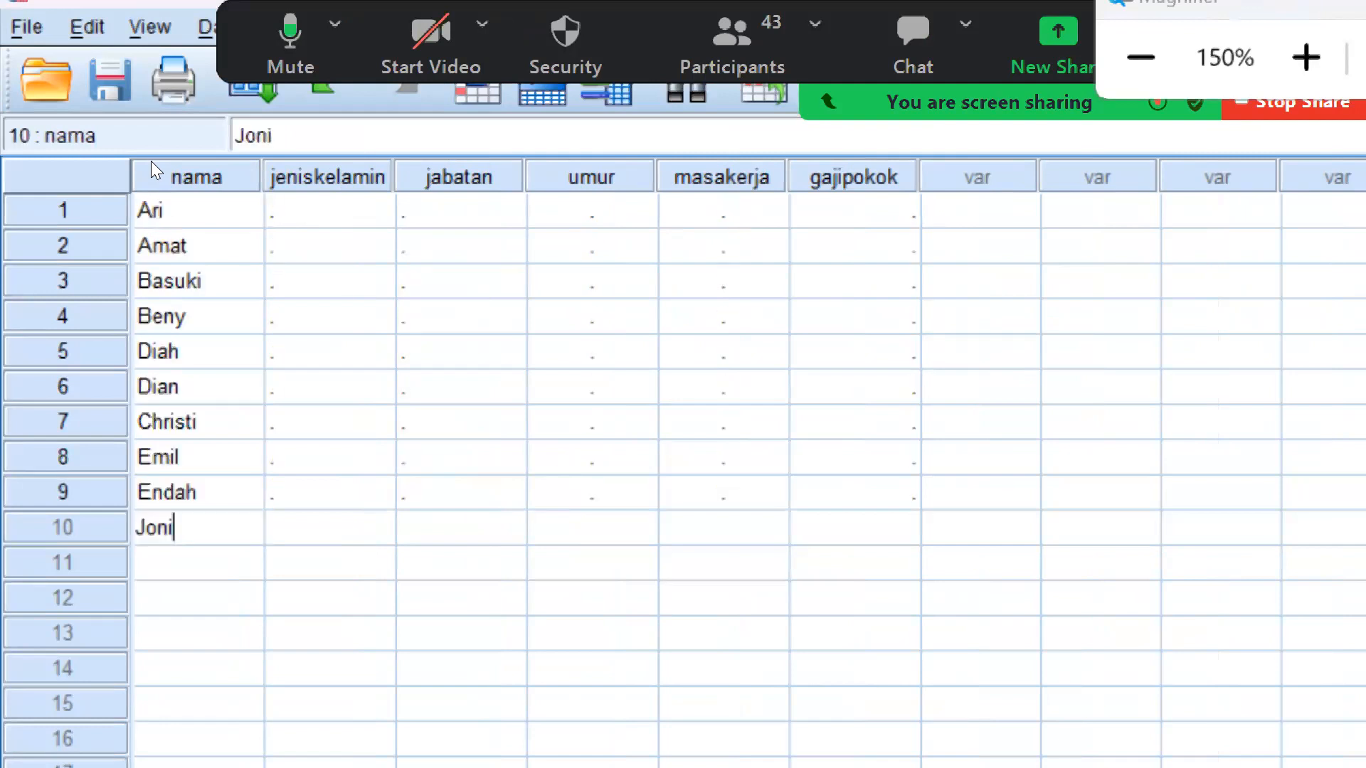
Set "jeniskelamin" to Laki-laki (code 1) for the employees in rows 1 to 4
{"action": "left_click", "coordinate": [299, 214]}
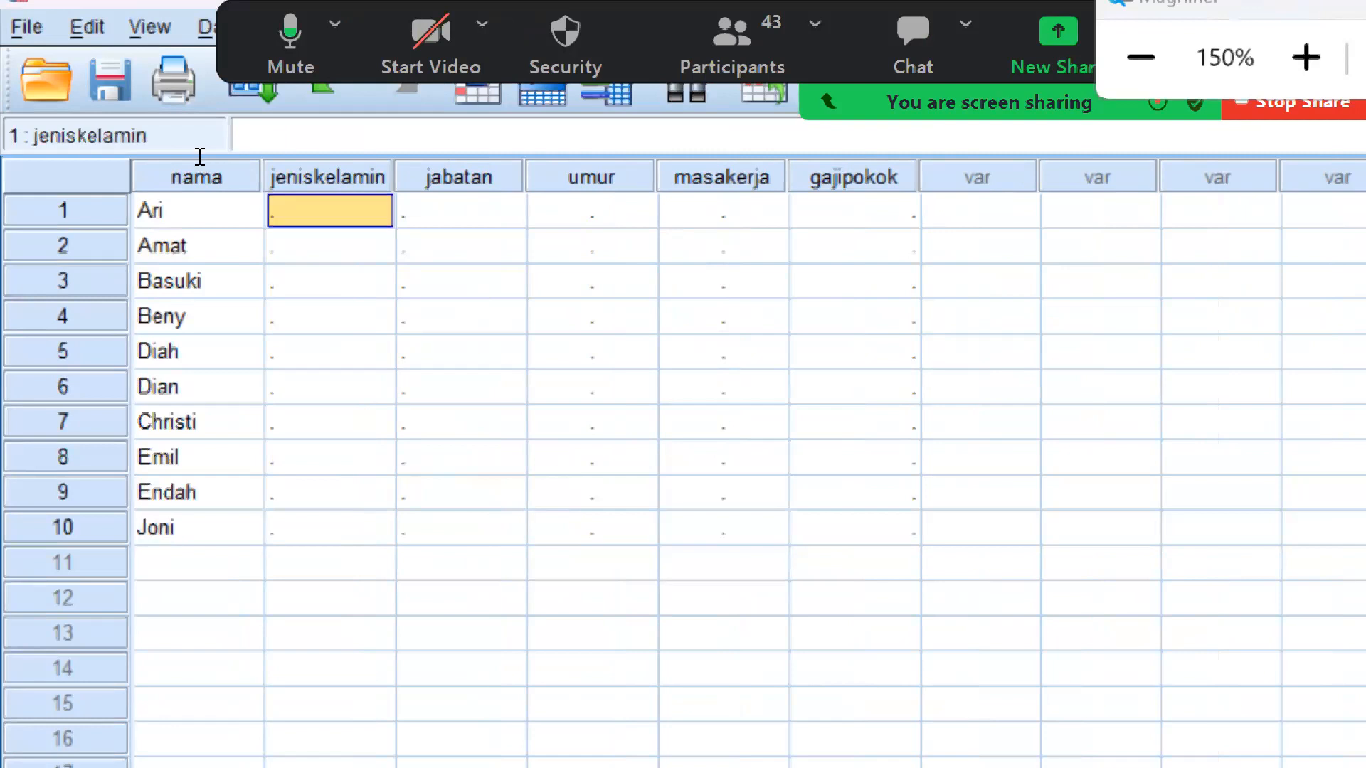
{"action": "left_click", "coordinate": [379, 213]}
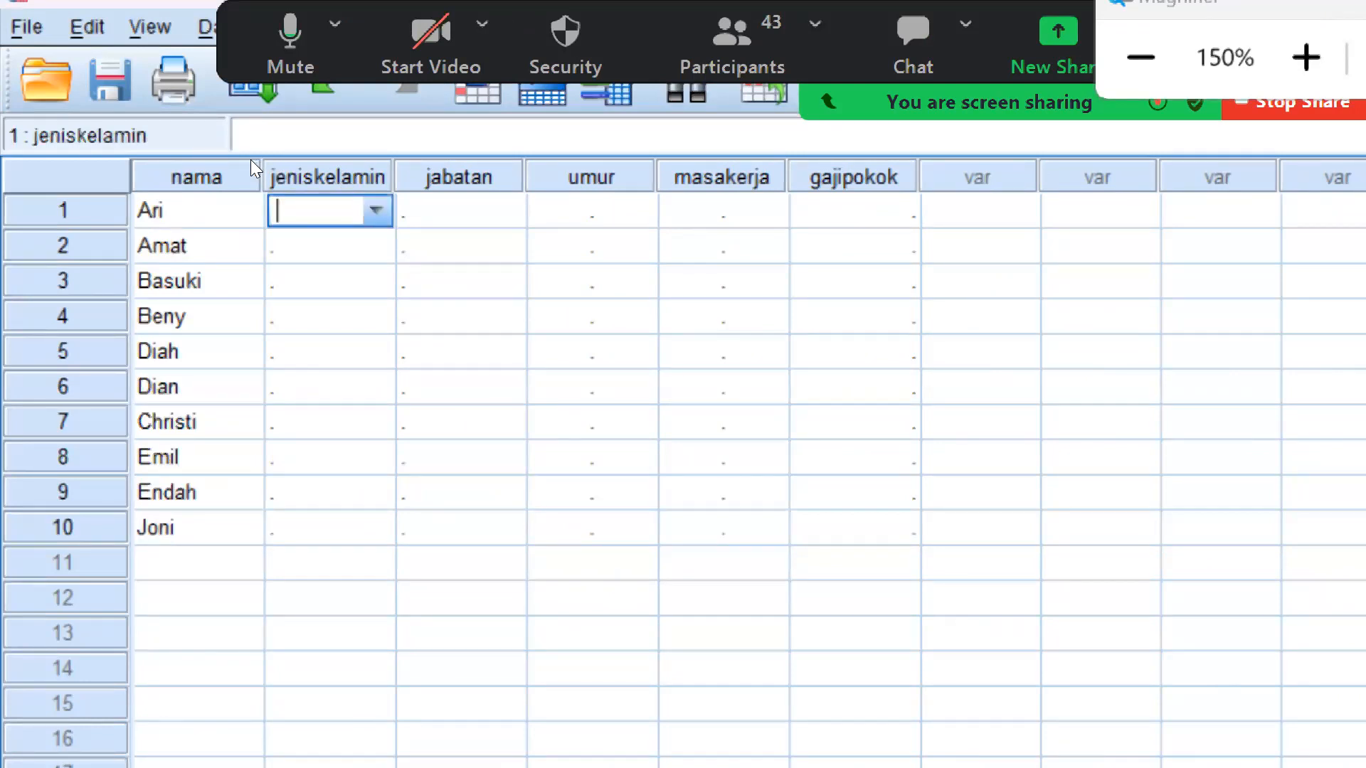
{"action": "type", "text": "1"}
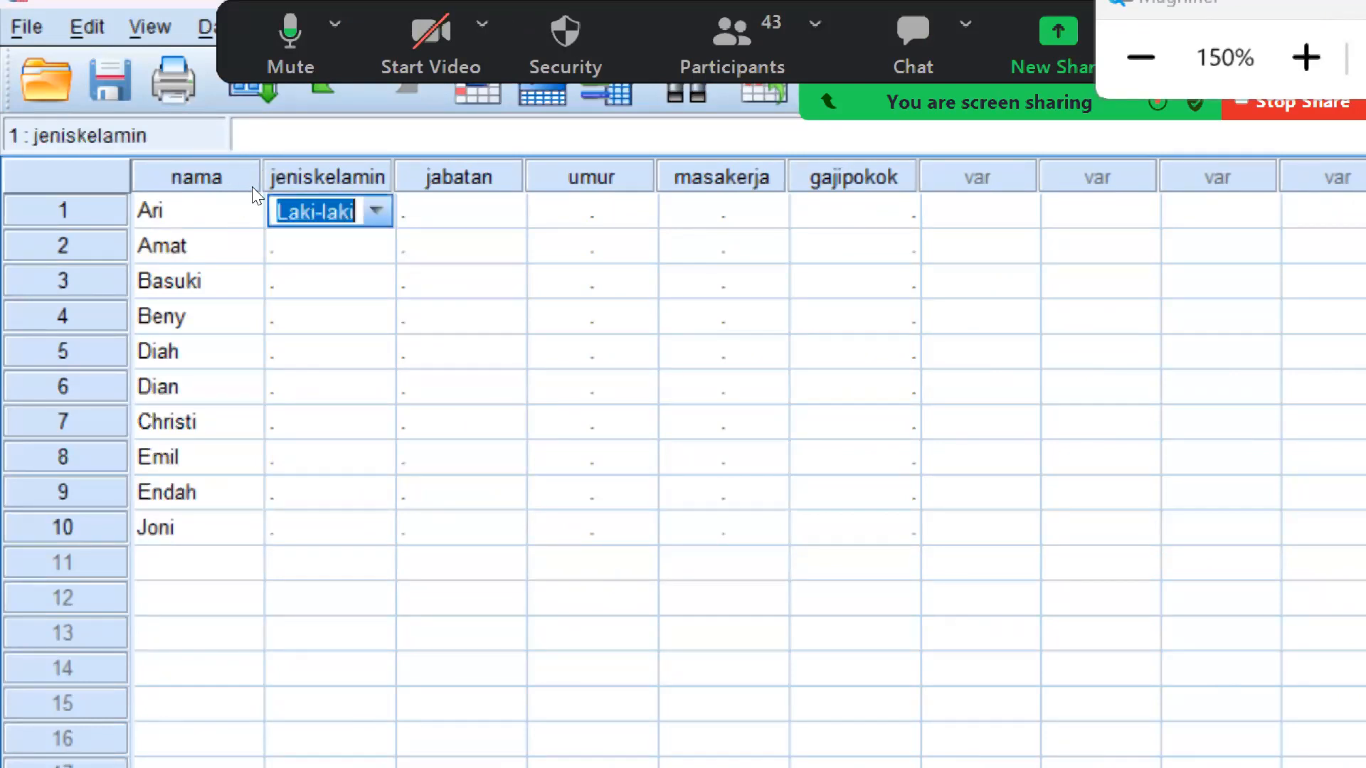
{"action": "key", "text": "Return"}
{"action": "type", "text": "1"}
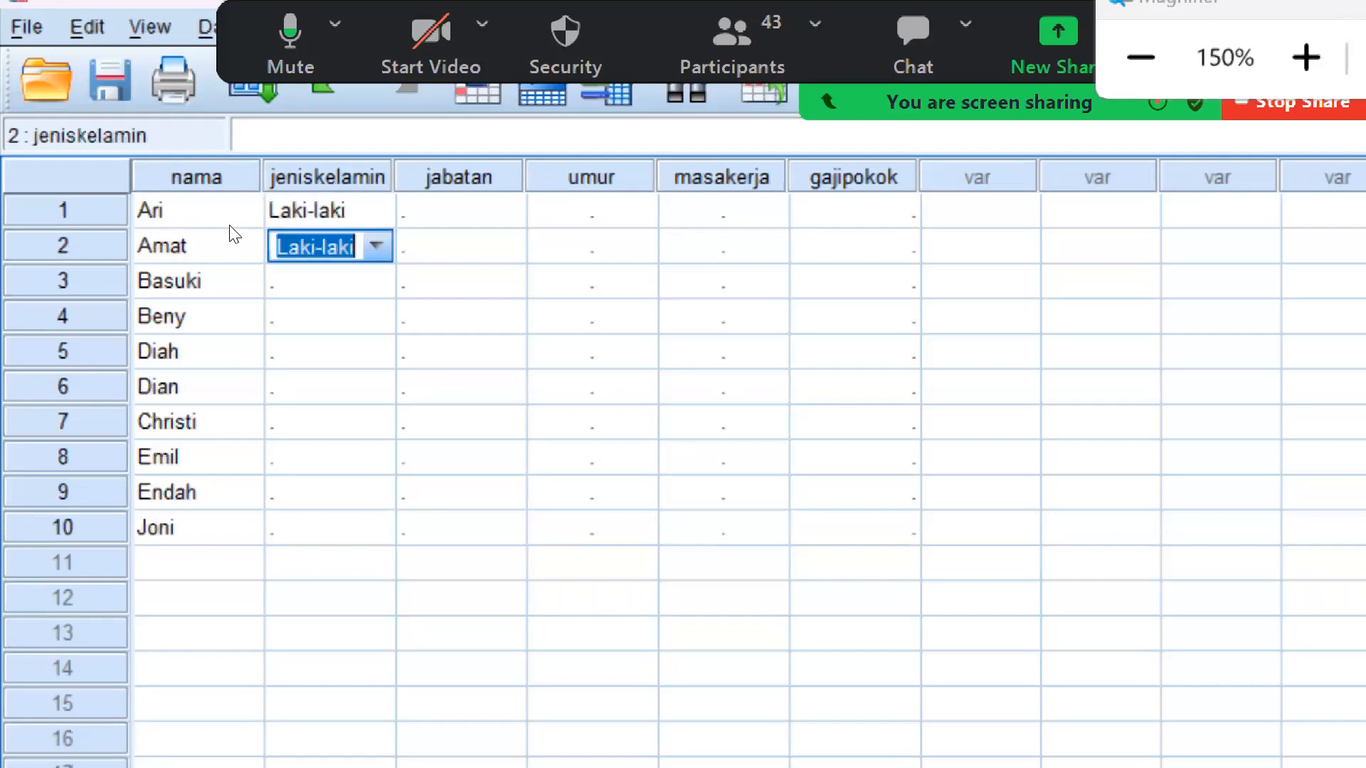
{"action": "key", "text": "Return"}
{"action": "type", "text": "1"}
{"action": "key", "text": "Return"}
{"action": "key", "text": "Return"}
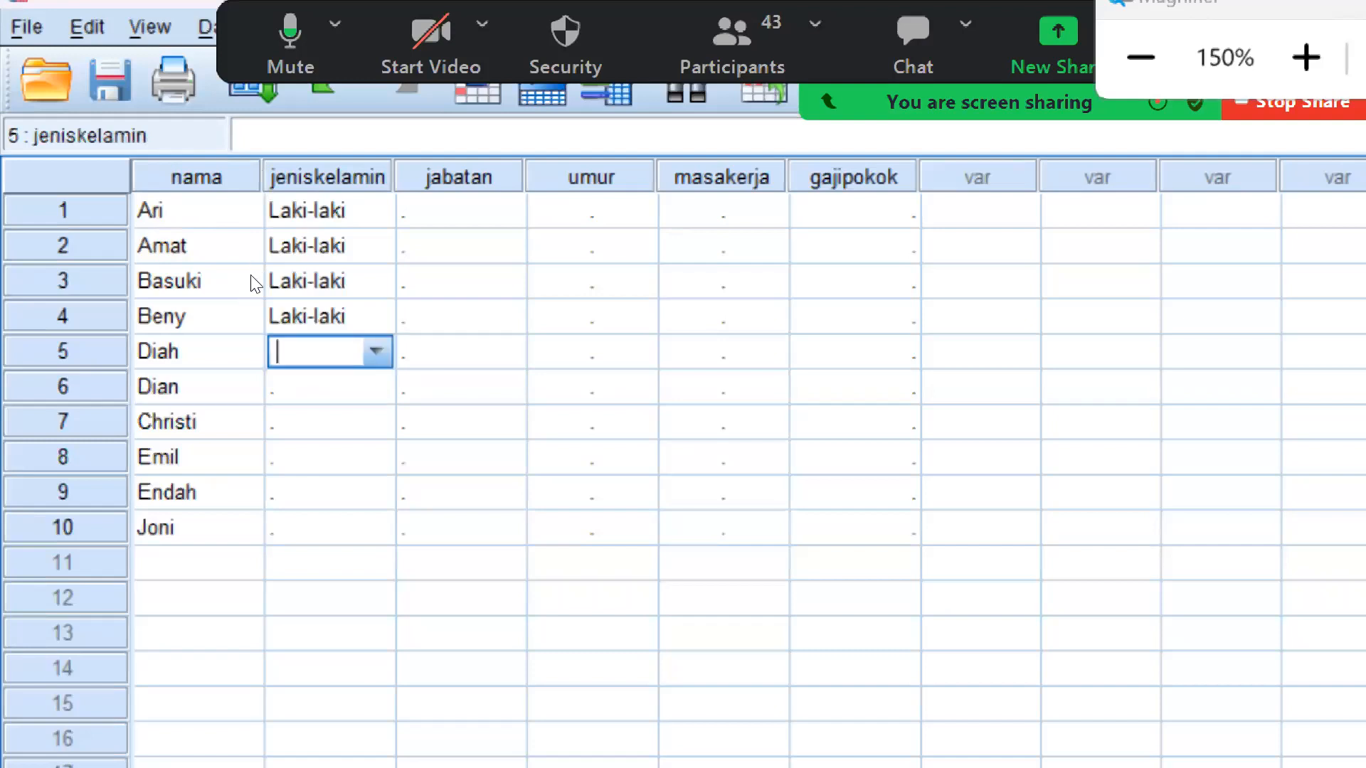
Set "jeniskelamin" to Perempuan (code 2) for the employees in rows 5 to 7
{"action": "type", "text": "2"}
{"action": "key", "text": "Return"}
{"action": "type", "text": "2"}
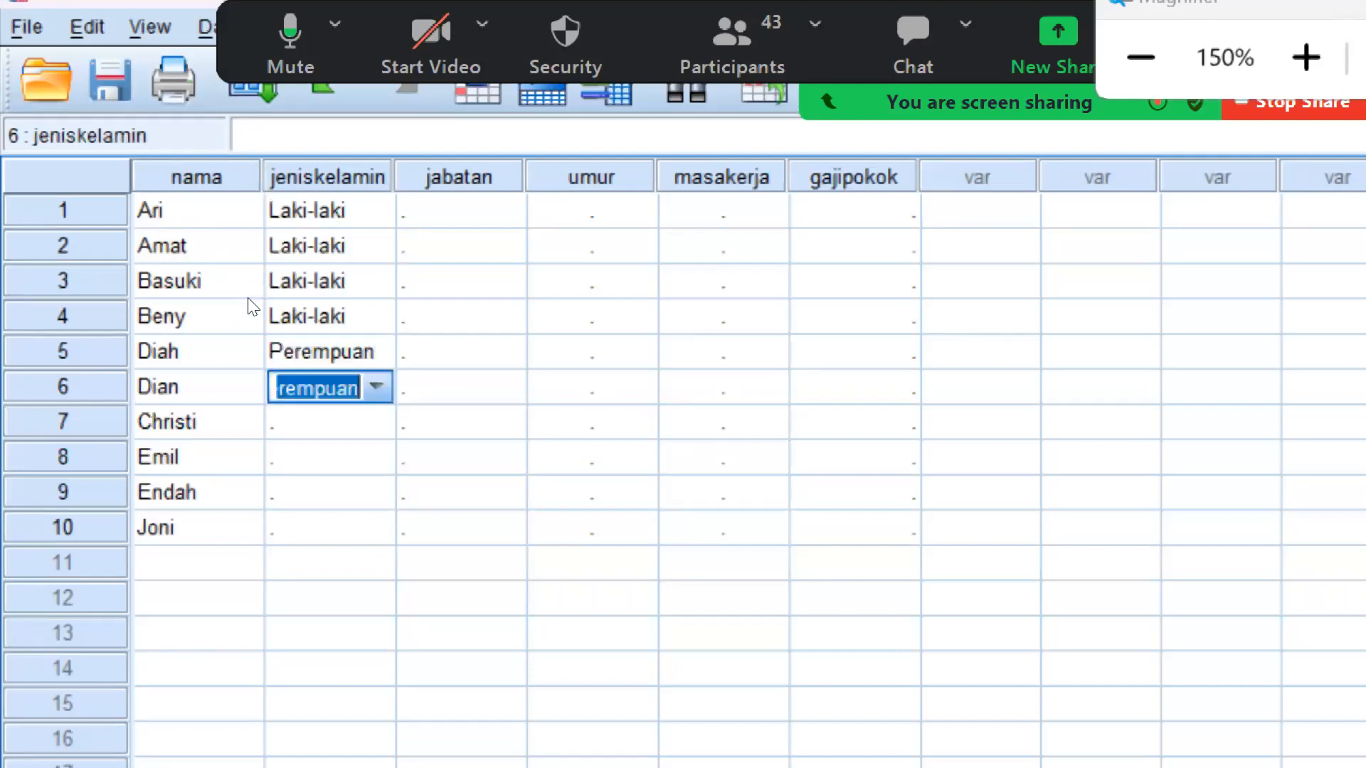
{"action": "key", "text": "Return"}
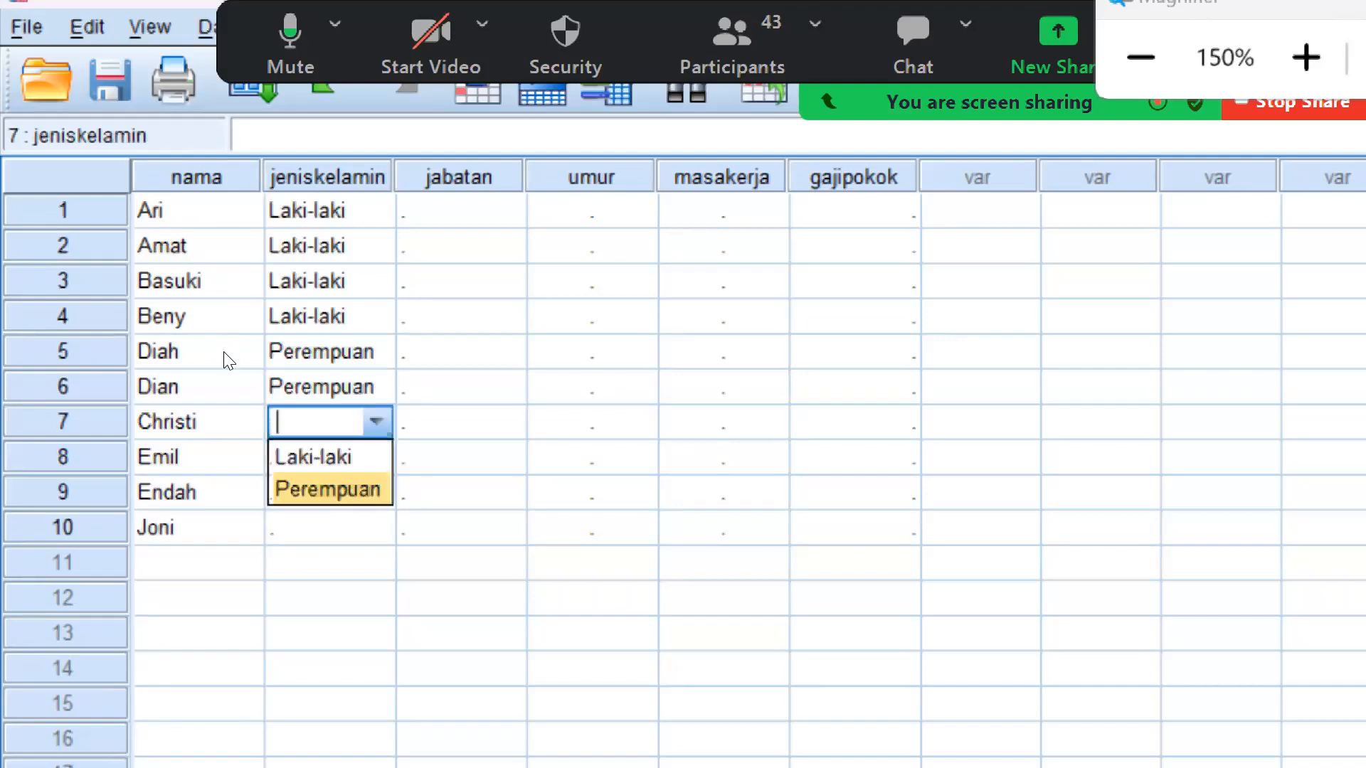
{"action": "type", "text": "2"}
{"action": "key", "text": "Return"}
Set "jeniskelamin" to Laki-laki in row 8, Perempuan in row 9 and Laki-laki in row 10
{"action": "type", "text": "1"}
{"action": "key", "text": "Return"}
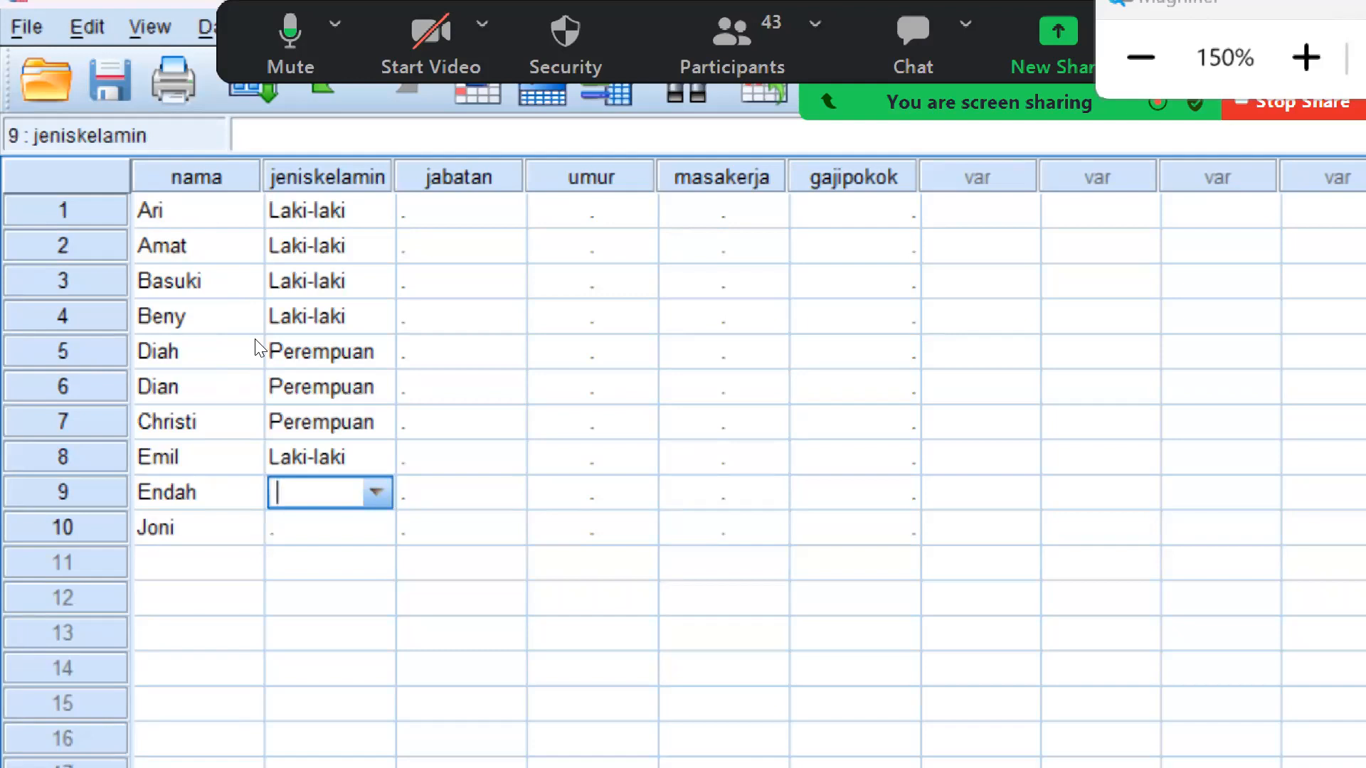
{"action": "type", "text": "2"}
{"action": "key", "text": "Return"}
{"action": "key", "text": "Return"}
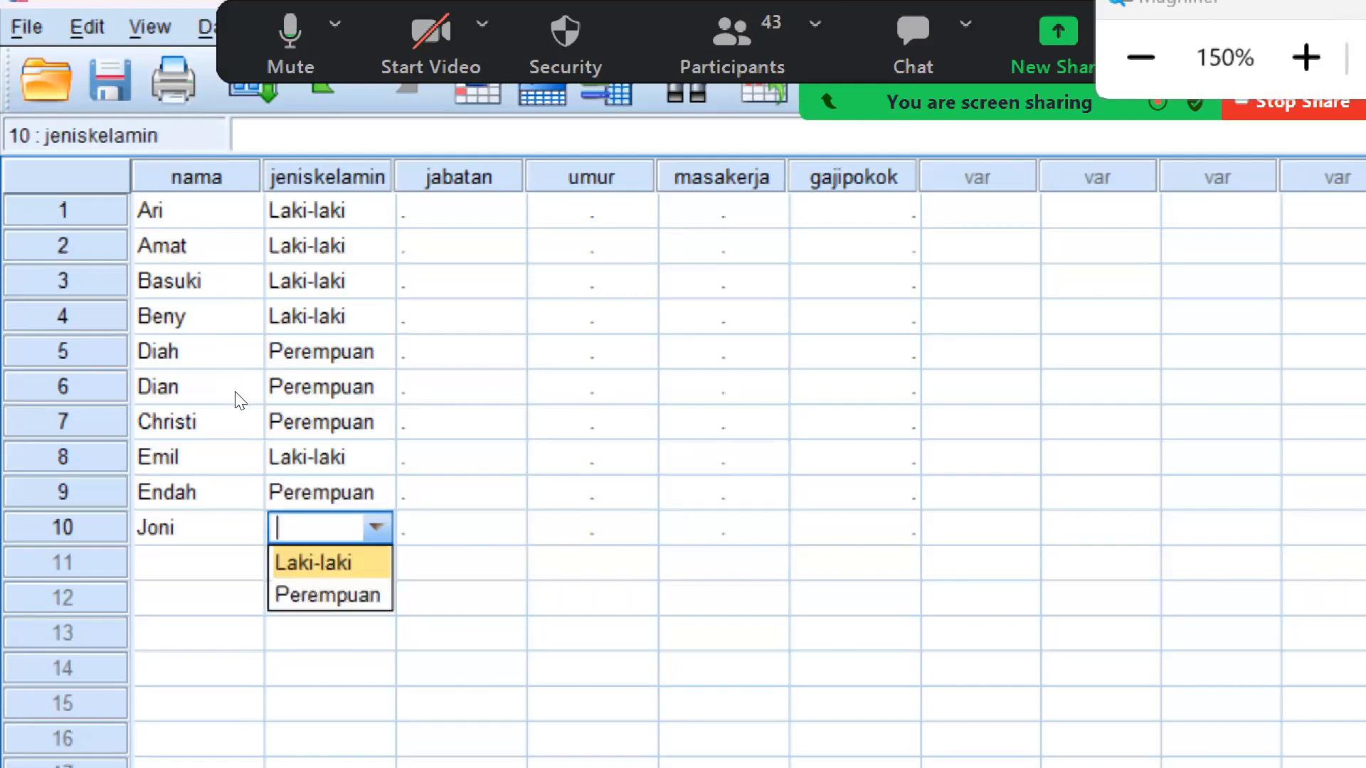
{"action": "type", "text": "1"}
{"action": "key", "text": "Return"}
Set "jabatan" to Direktur in row 1, Supervisor in rows 2 and 3, and Kepala Bagian in rows 4 to 6
{"action": "key", "text": "Return"}
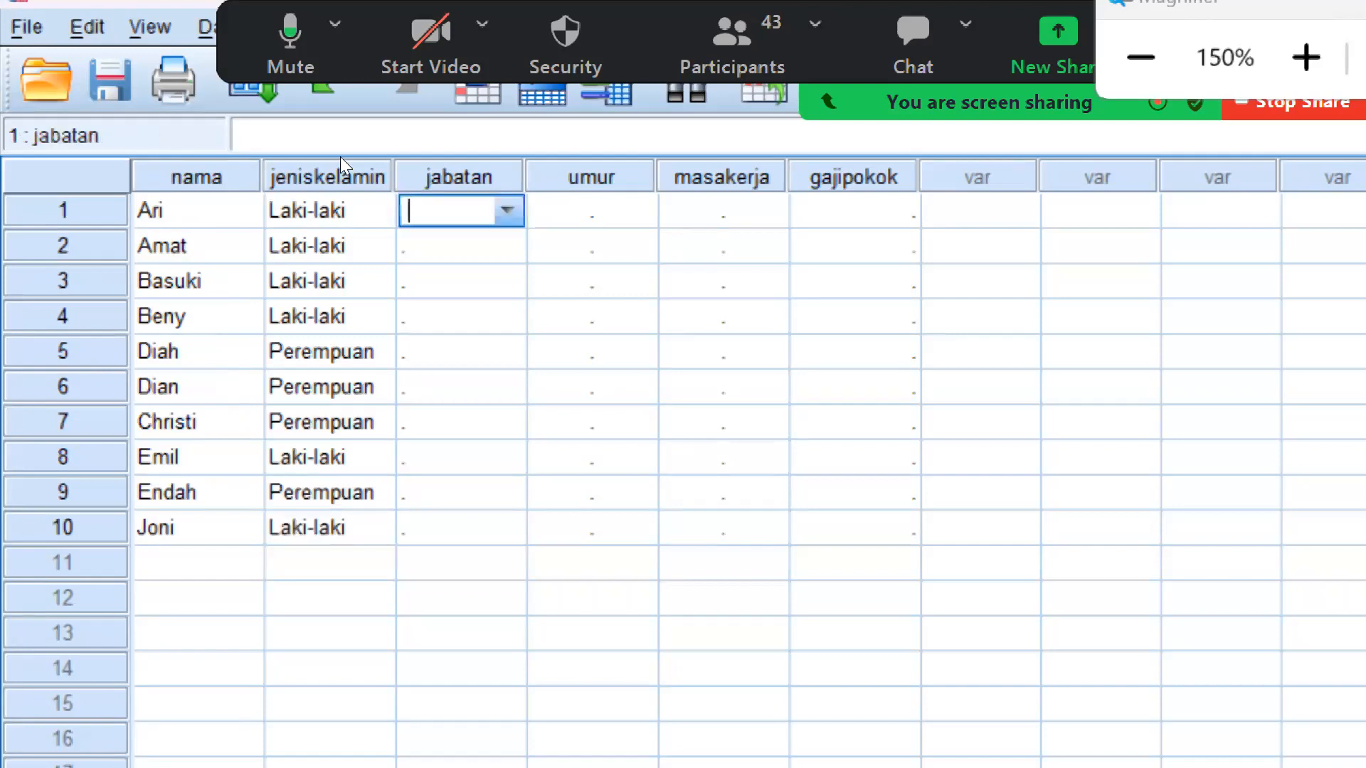
{"action": "type", "text": "1"}
{"action": "key", "text": "Return"}
{"action": "key", "text": "Return"}
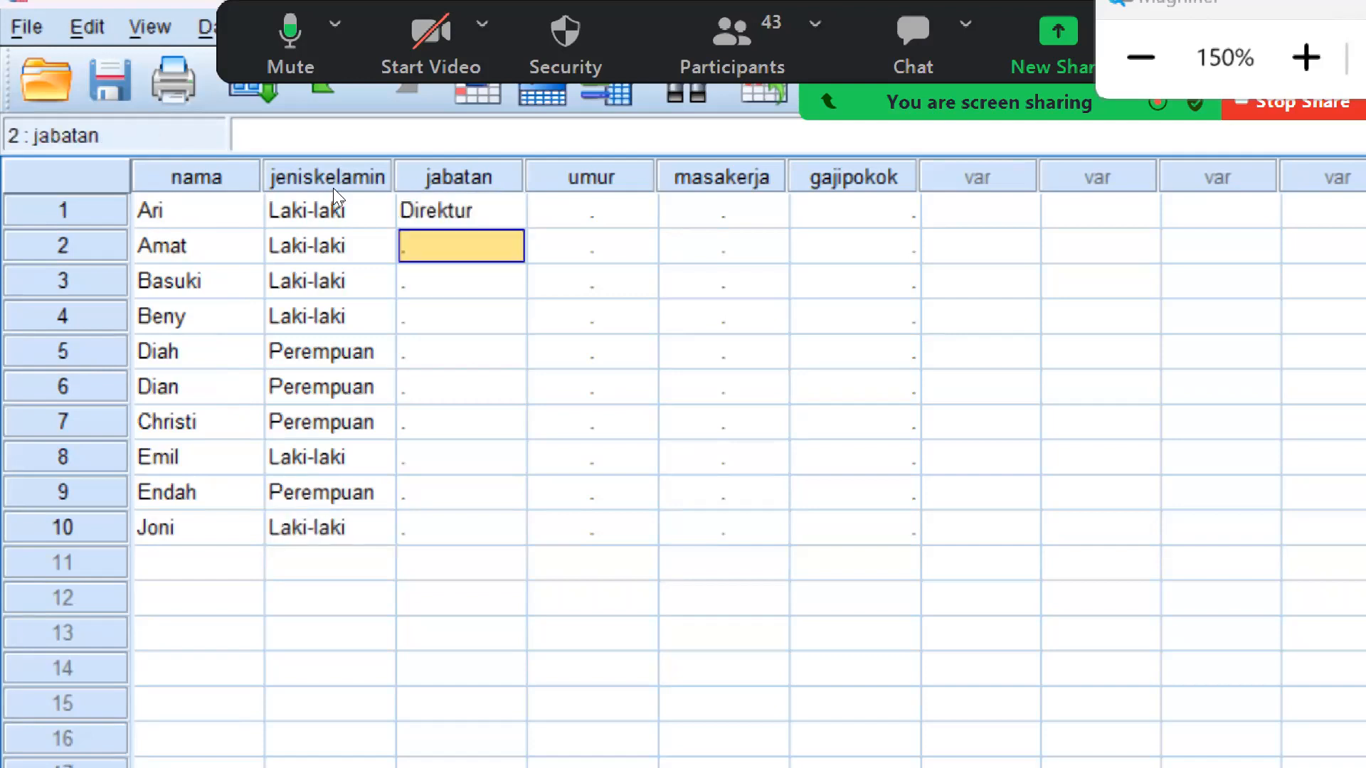
{"action": "type", "text": "1"}
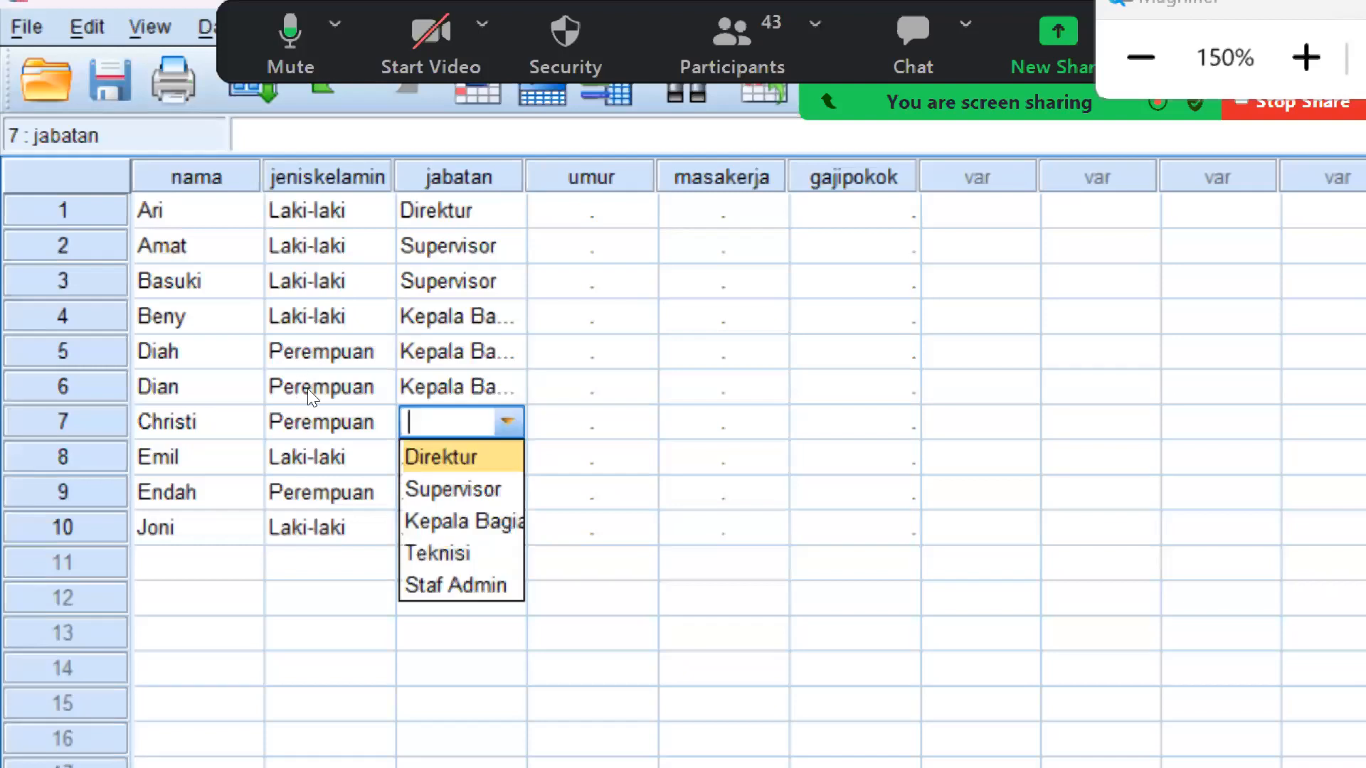
Set "jabatan" to Staf Admin in rows 7 to 9 and to Teknisi in row 10
{"action": "left_click", "coordinate": [458, 584]}
{"action": "double_click", "coordinate": [508, 457]}
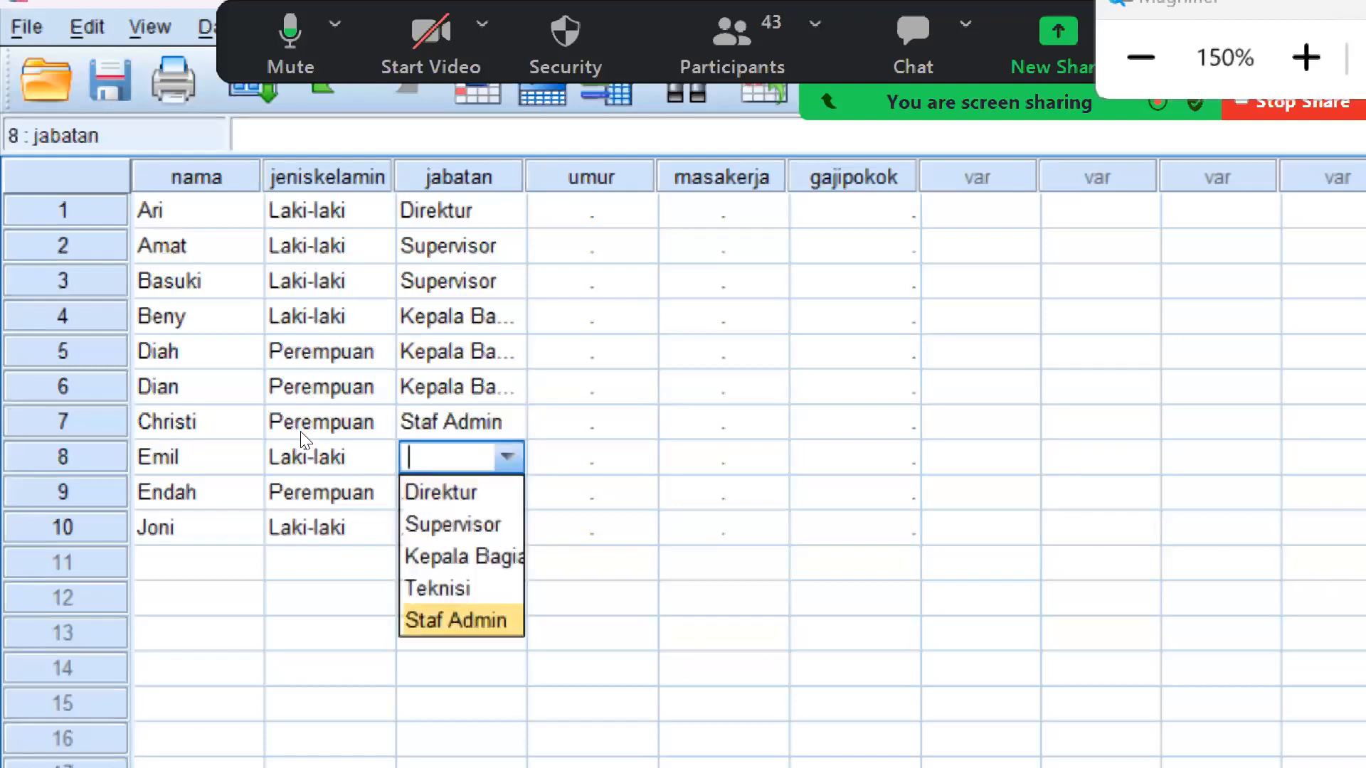
{"action": "left_click", "coordinate": [458, 622]}
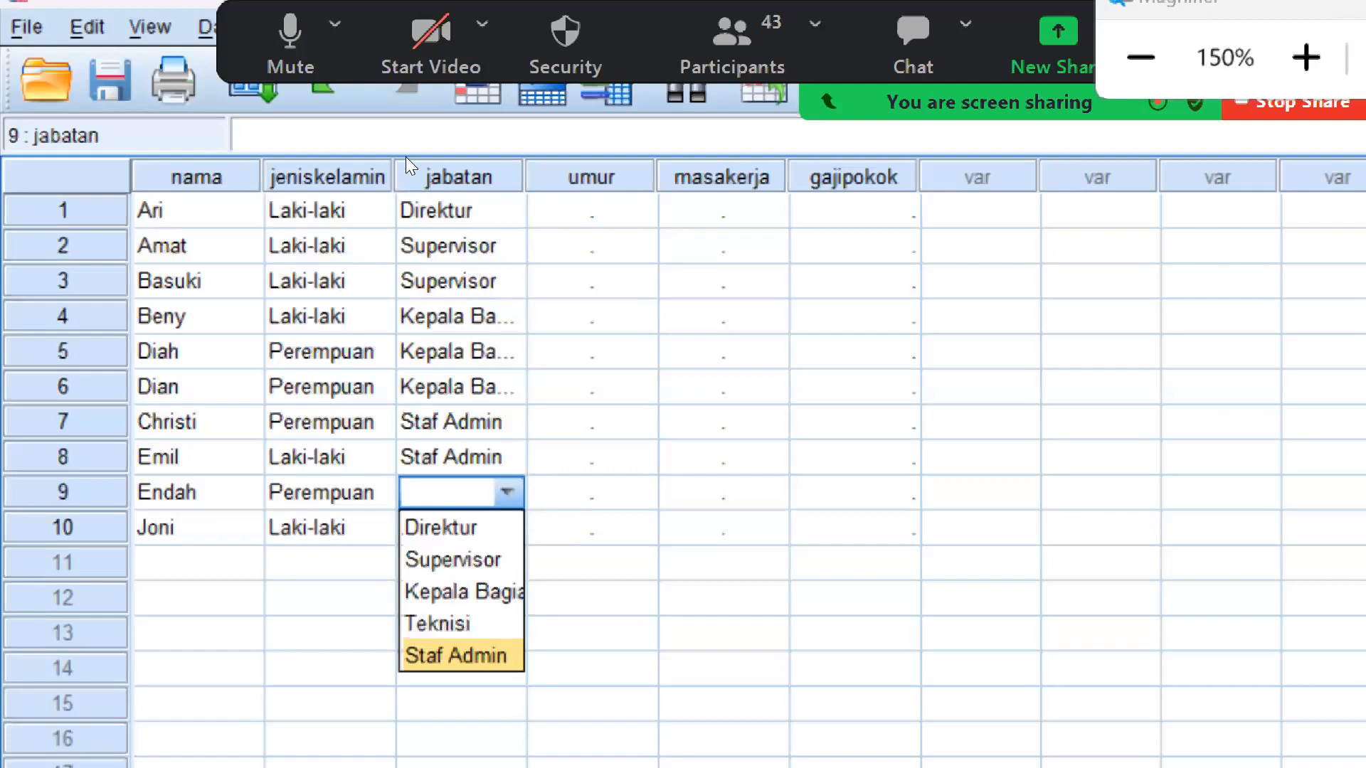
{"action": "double_click", "coordinate": [458, 656]}
Enter the ages 40, 39, 45, 42 and 35 in rows 1 to 5 of the "umur" column
{"action": "type", "text": "40"}
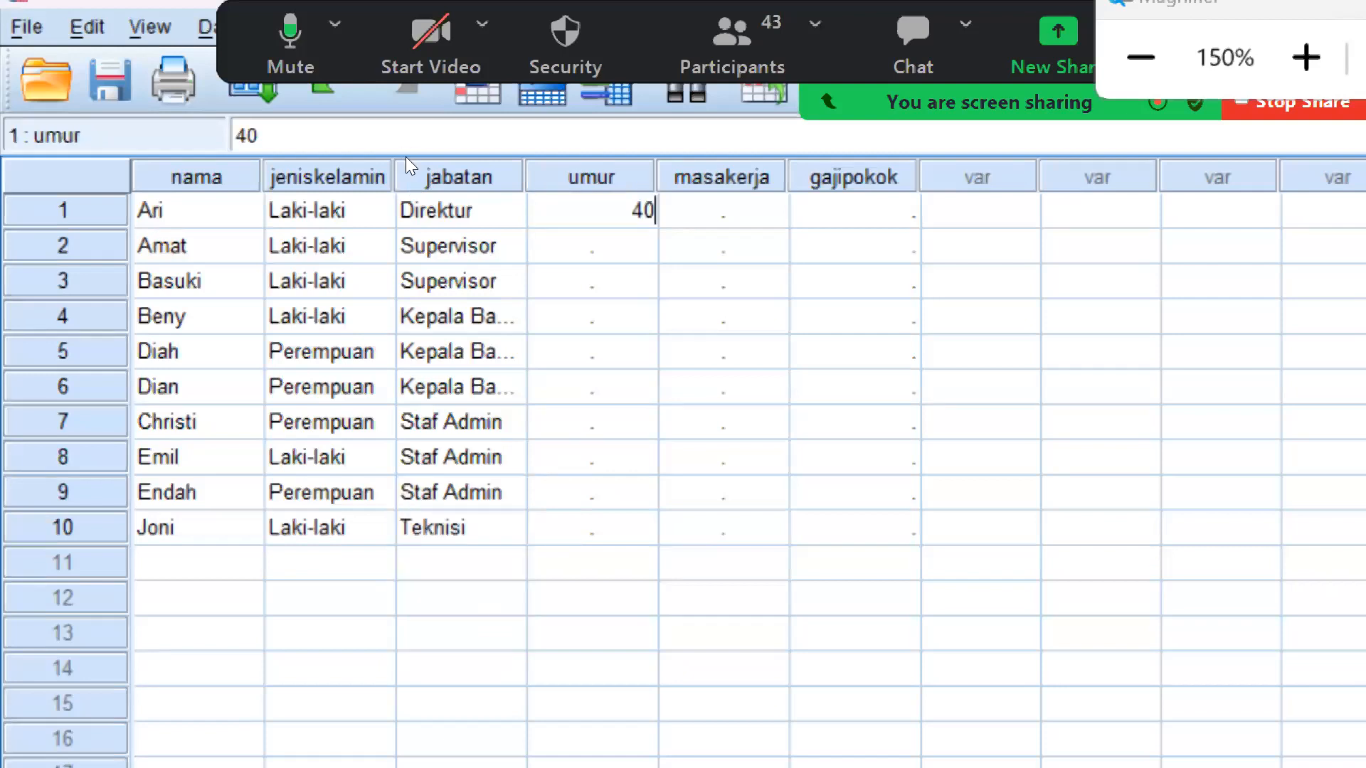
{"action": "key", "text": "Return"}
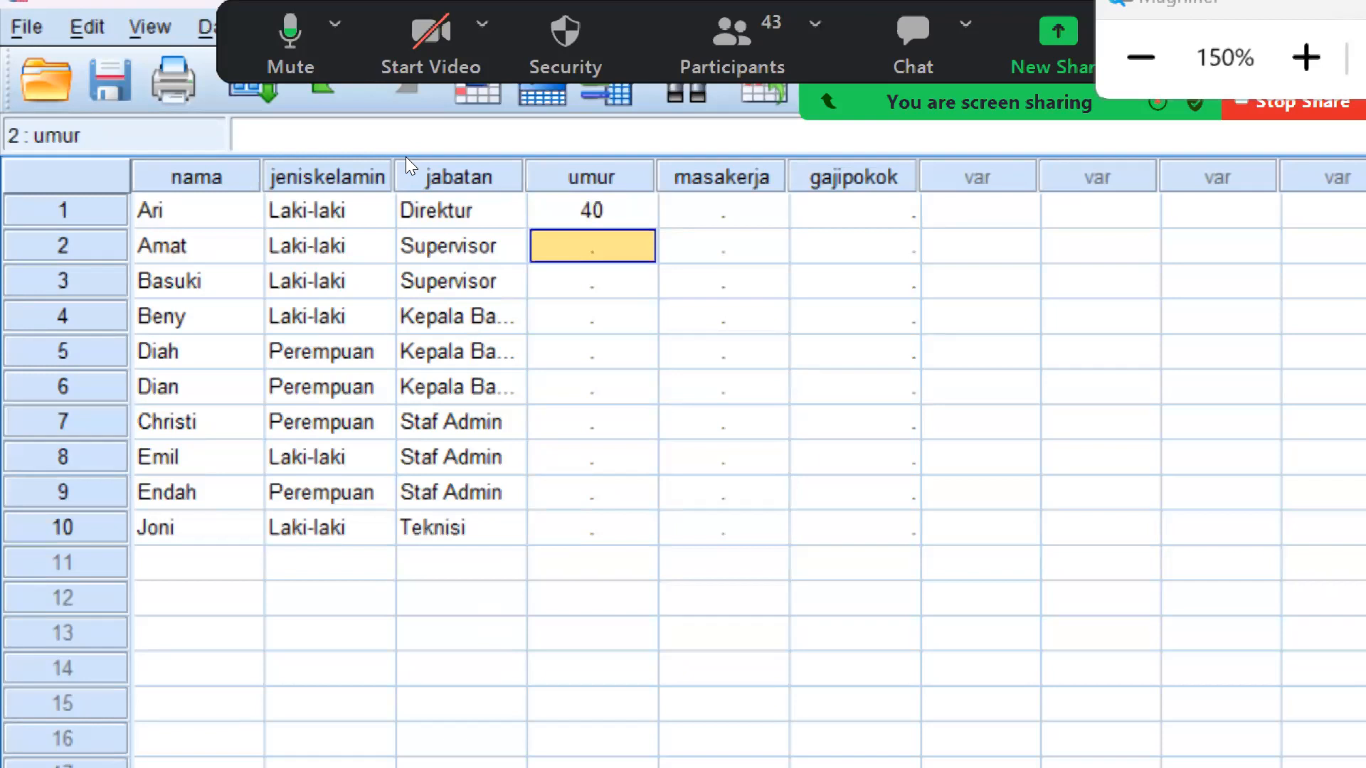
{"action": "type", "text": "39"}
{"action": "key", "text": "Return"}
{"action": "type", "text": "4"}
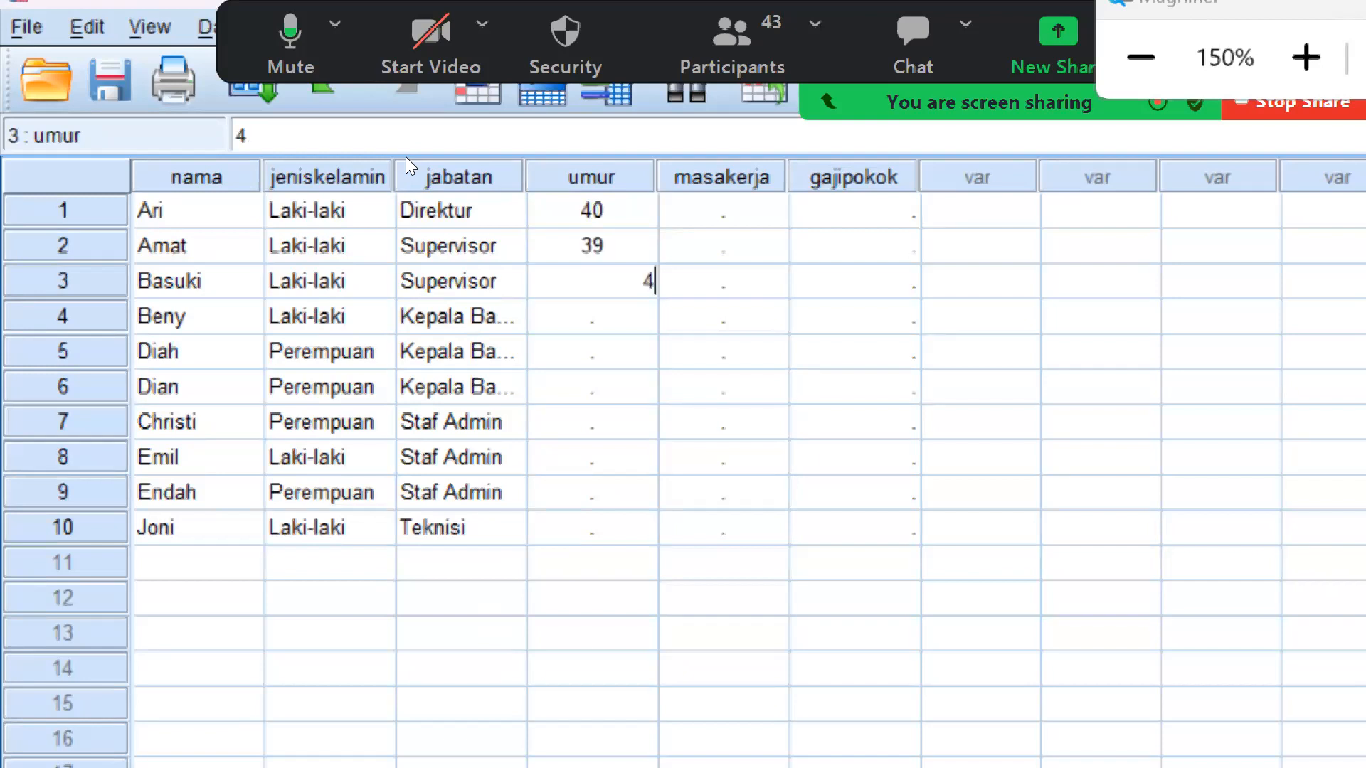
{"action": "type", "text": "5"}
{"action": "key", "text": "Return"}
{"action": "type", "text": "42"}
{"action": "key", "text": "Return"}
{"action": "type", "text": "3"}
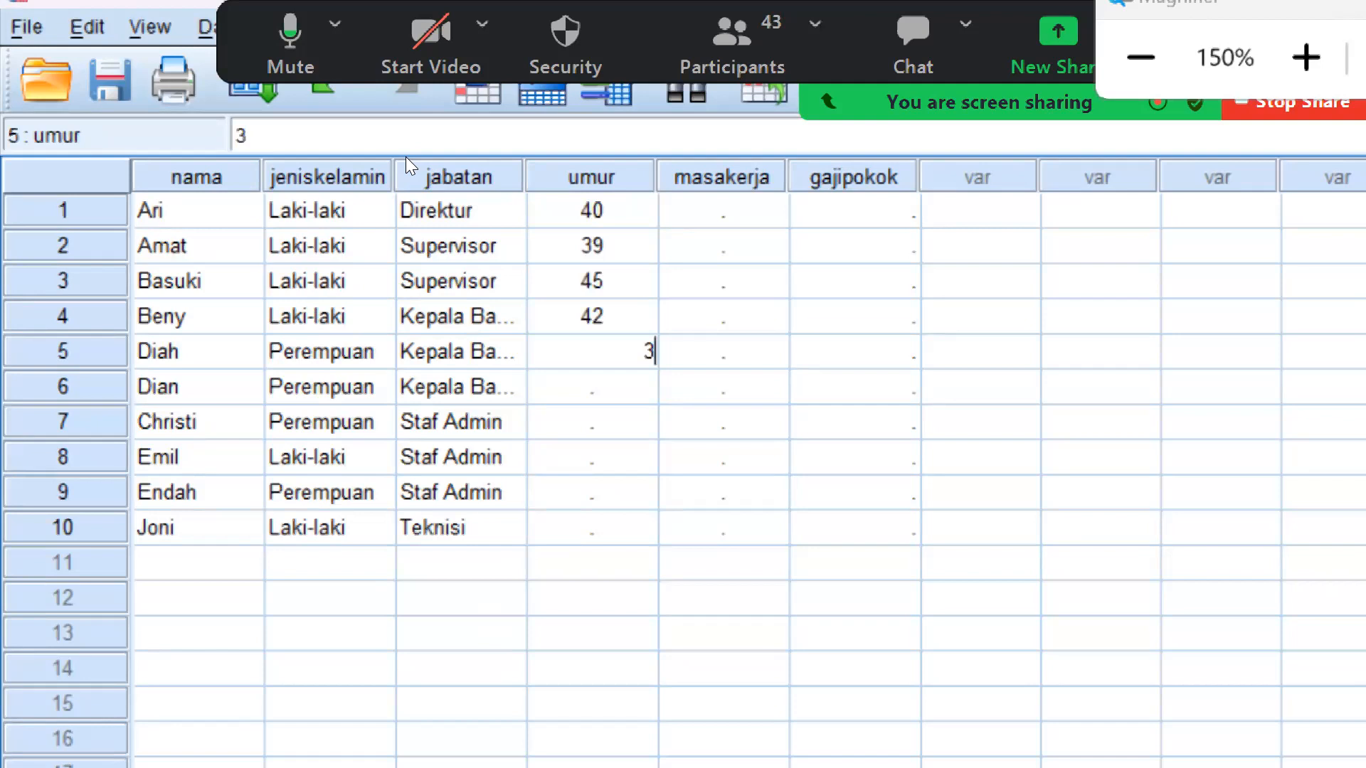
{"action": "type", "text": "5"}
{"action": "key", "text": "Return"}
Enter the ages 33, 41, 39, 28 and 37 in rows 6 to 10 of the "umur" column
{"action": "type", "text": "33"}
{"action": "key", "text": "Return"}
{"action": "type", "text": "41"}
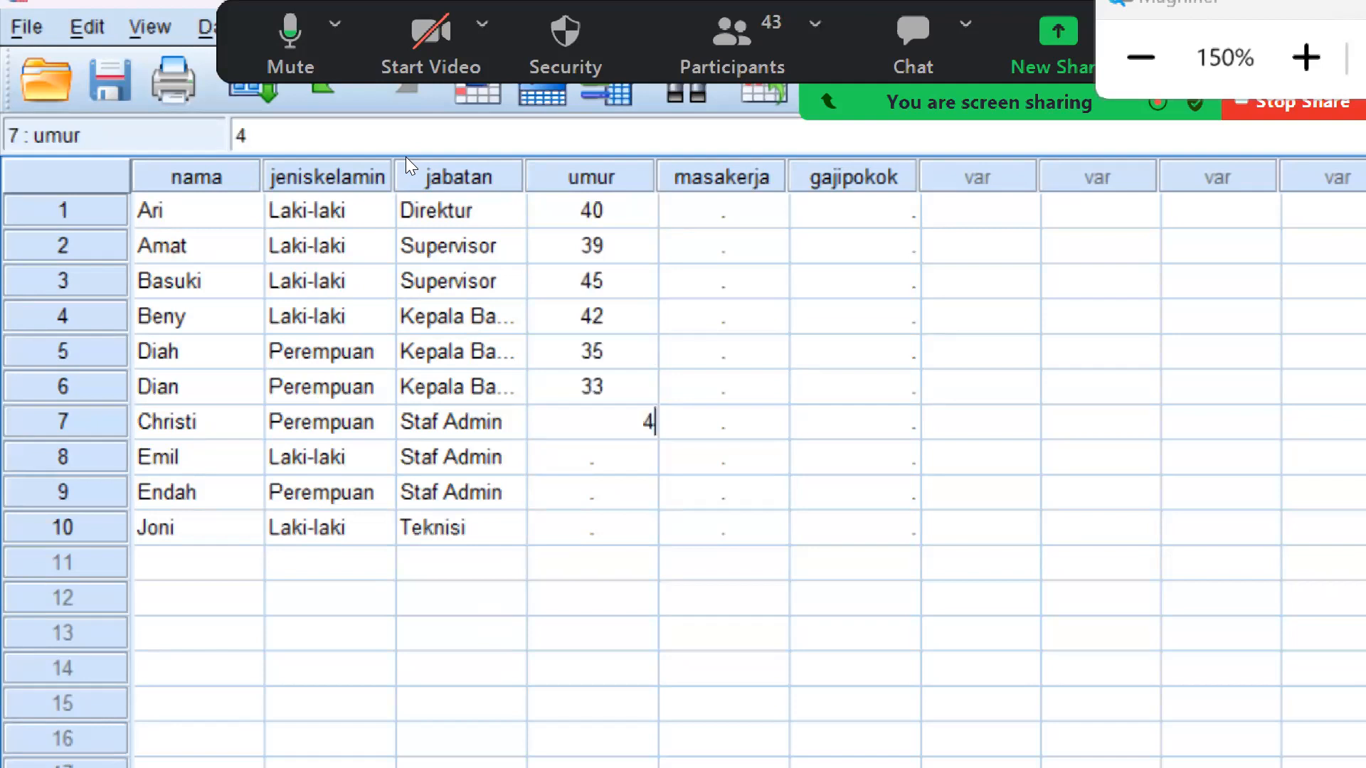
{"action": "key", "text": "Return"}
{"action": "type", "text": "39"}
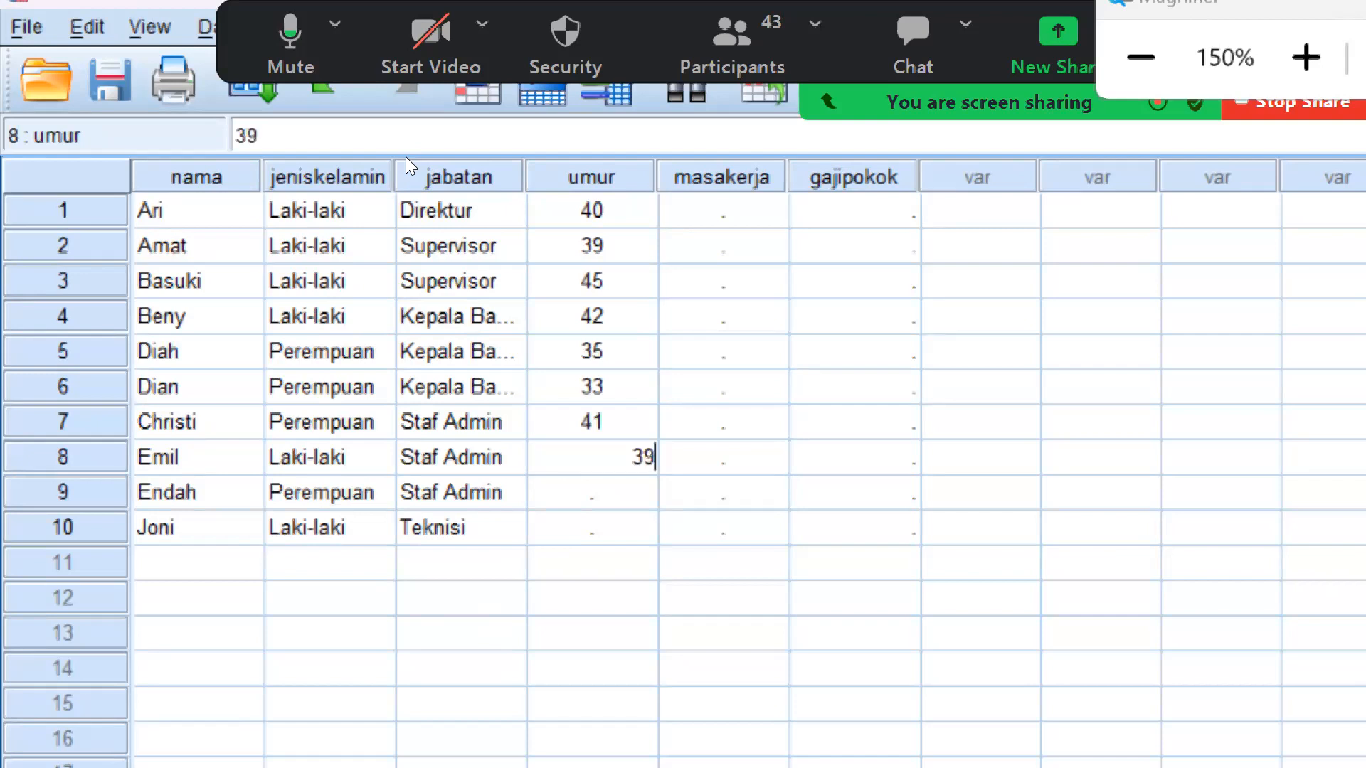
{"action": "key", "text": "Return"}
{"action": "type", "text": "28"}
{"action": "key", "text": "Return"}
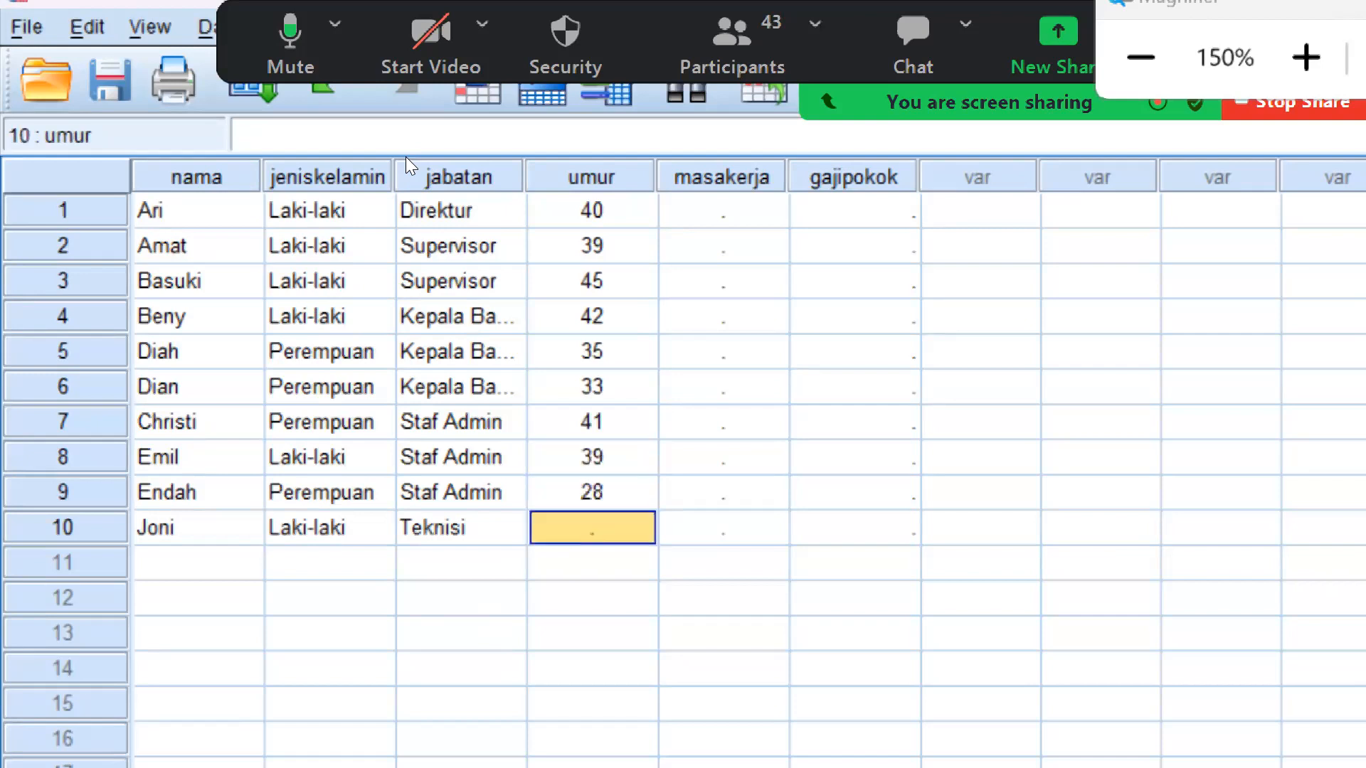
{"action": "key", "text": "Up"}
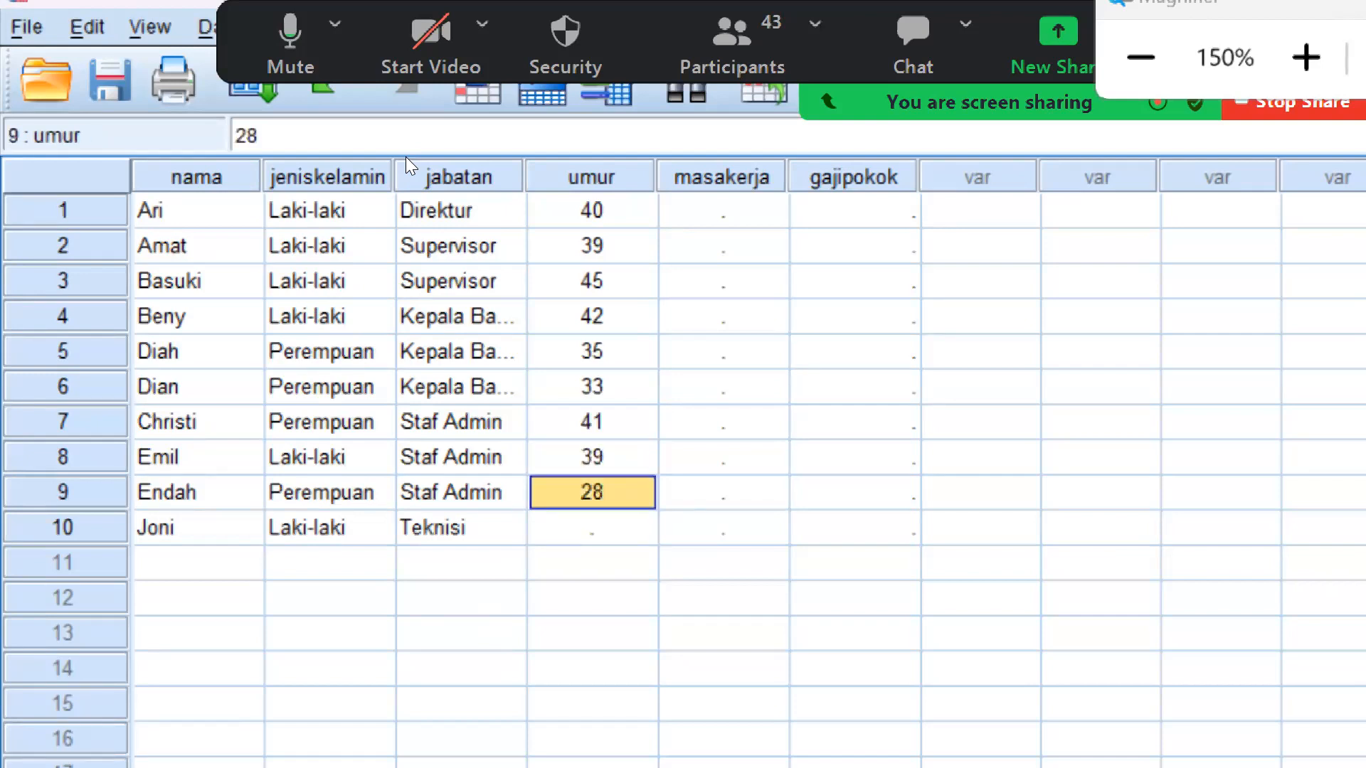
{"action": "key", "text": "Down"}
{"action": "type", "text": "37"}
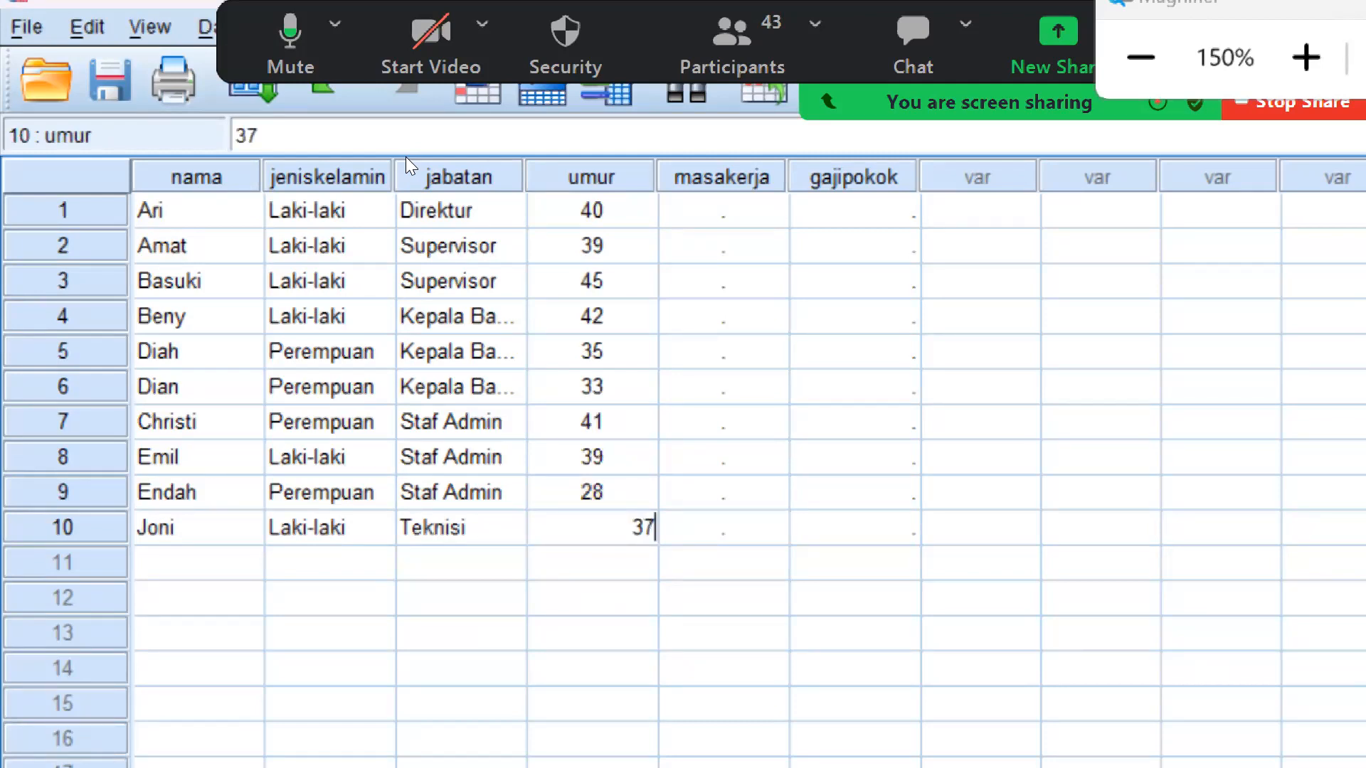
{"action": "key", "text": "Tab"}
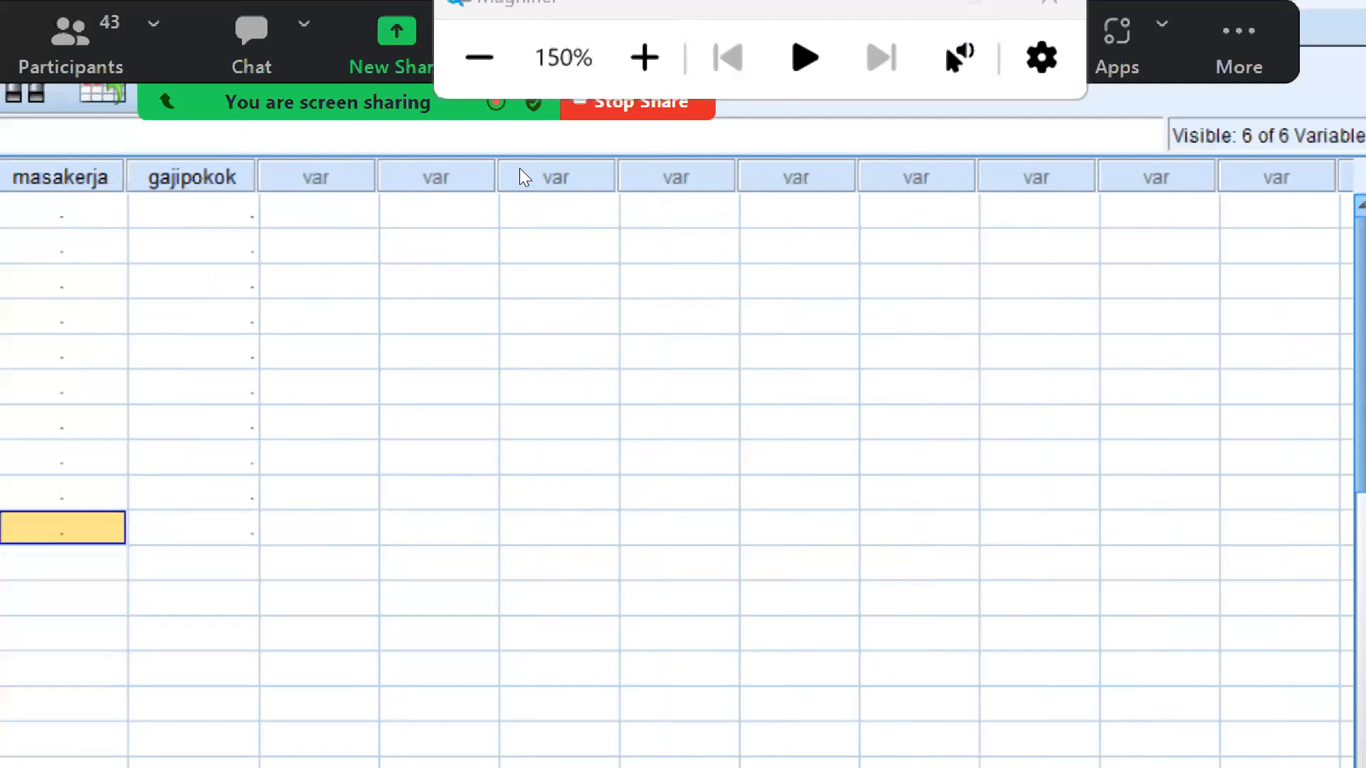
Enter 10, 5, 4, 5, 6, 5 and 7 in rows 1 to 7 of the "masakerja" column
{"action": "left_click", "coordinate": [78, 212]}
{"action": "type", "text": "10"}
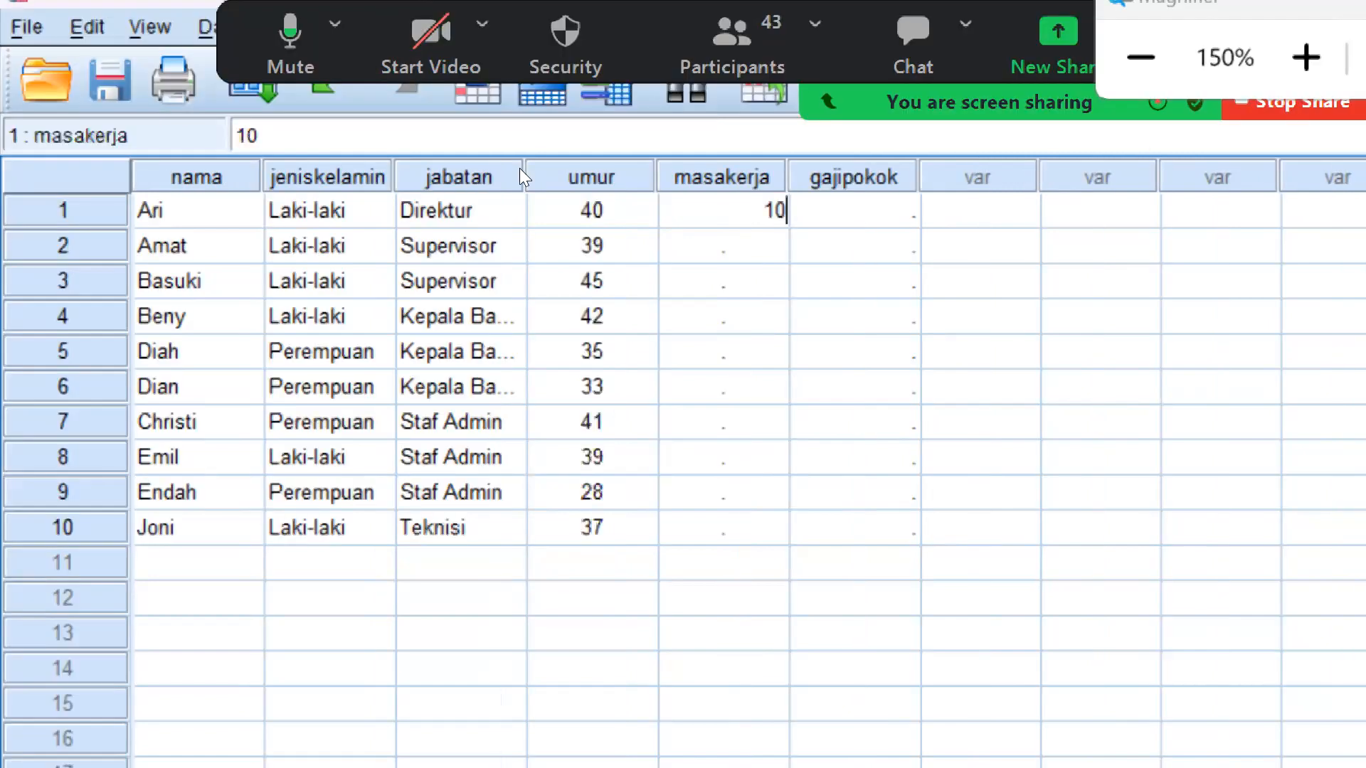
{"action": "key", "text": "Return"}
{"action": "type", "text": "5"}
{"action": "key", "text": "Return"}
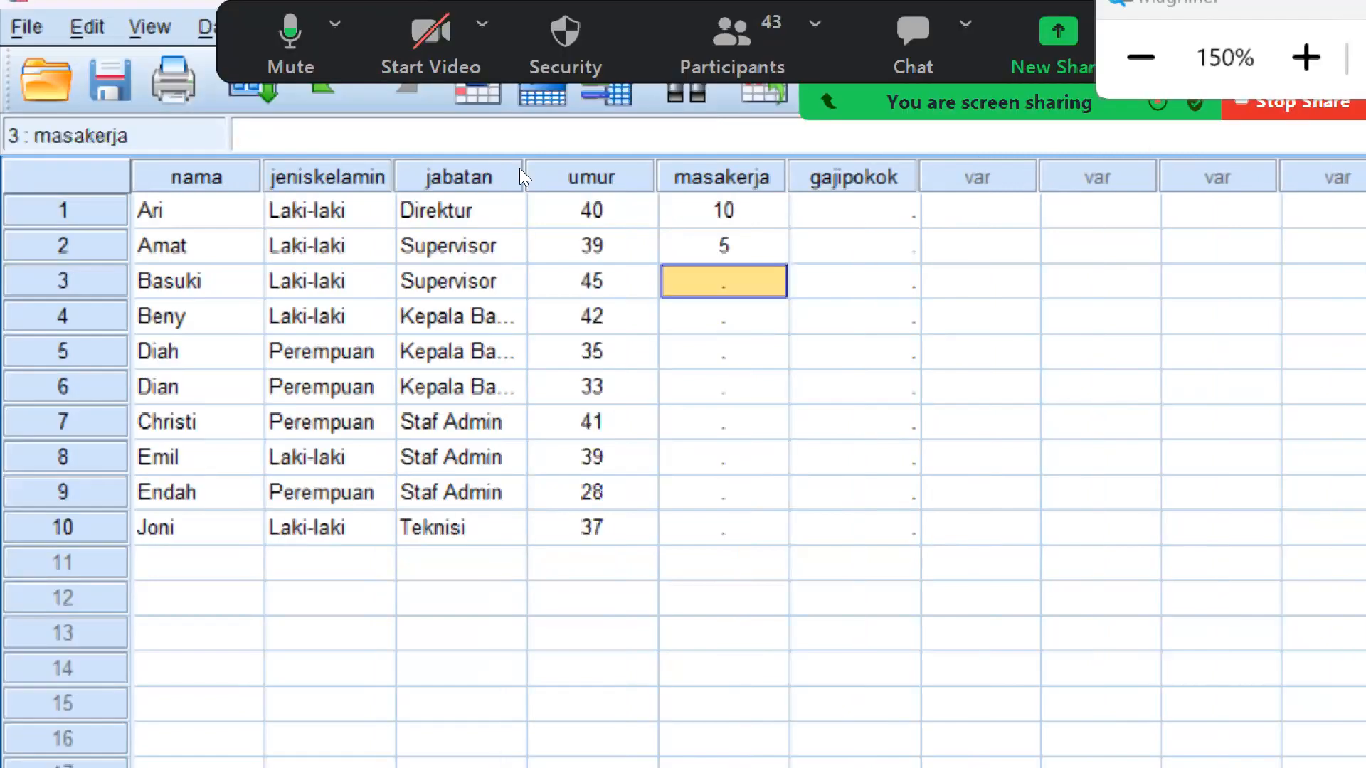
{"action": "type", "text": "4 5 6 5 7 "}
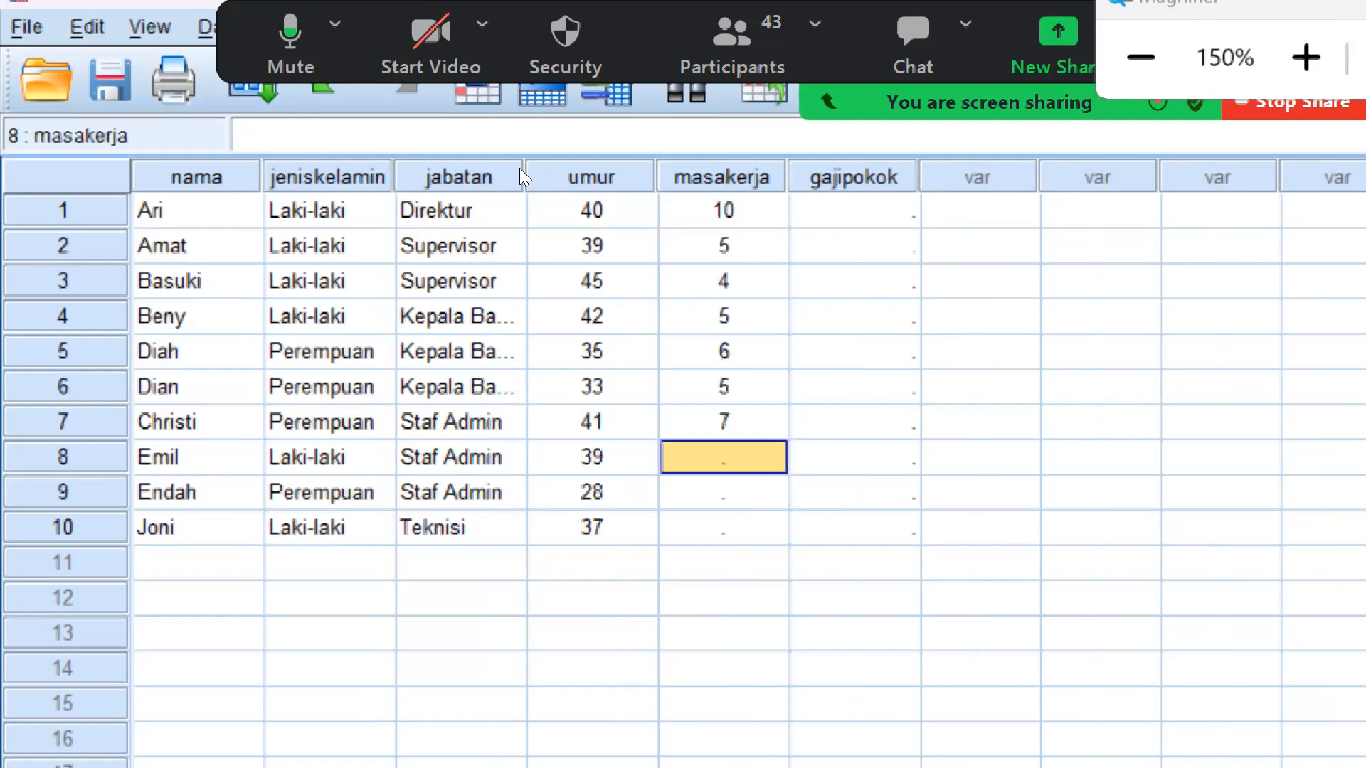
{"action": "type", "text": "8"}
Enter 8, 9 and 10 in rows 8 to 10 of the "masakerja" column
{"action": "key", "text": "Return"}
{"action": "type", "text": "9"}
{"action": "key", "text": "Tab"}
{"action": "key", "text": "Down"}
{"action": "key", "text": "Left"}
{"action": "type", "text": "10"}
{"action": "key", "text": "Left"}
{"action": "key", "text": "Right"}
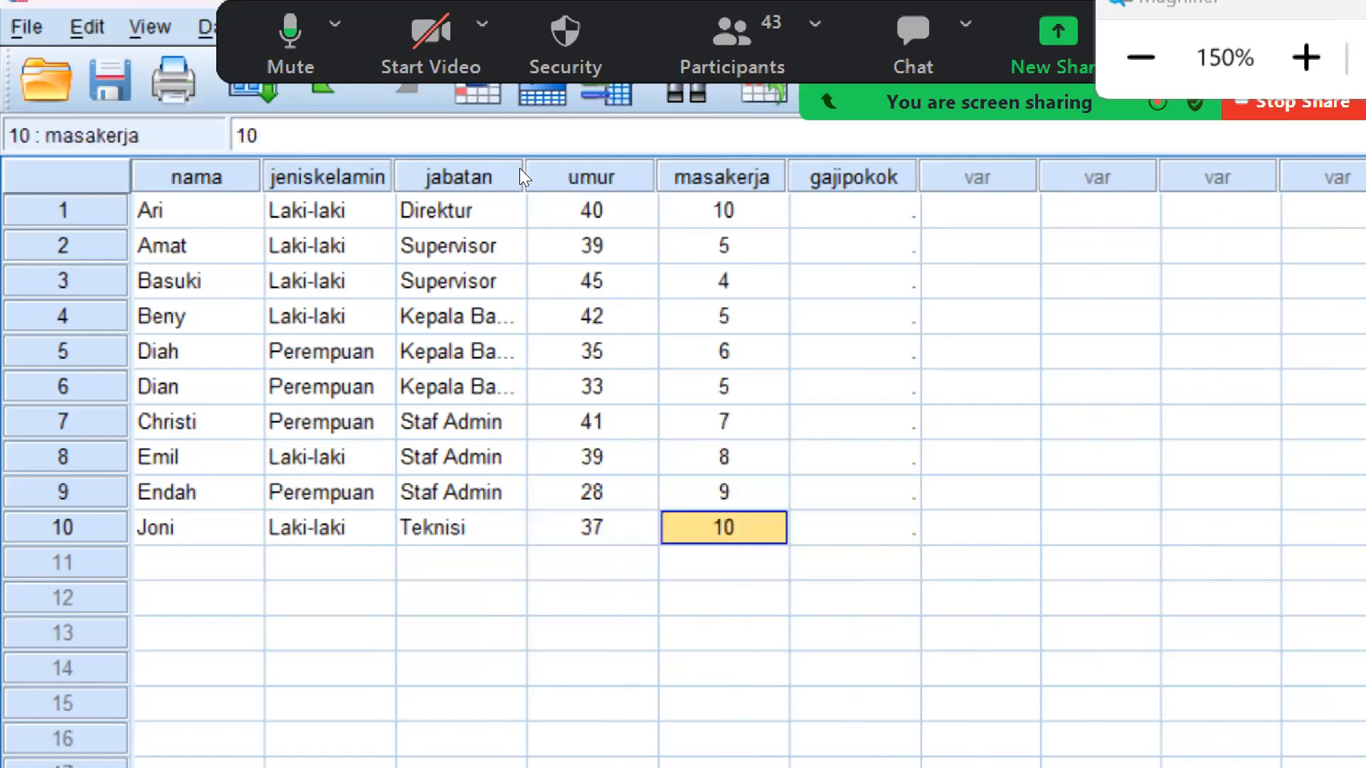
Set the "masakerja" value in row 10 to 4
{"action": "type", "text": "4"}
{"action": "key", "text": "Tab"}
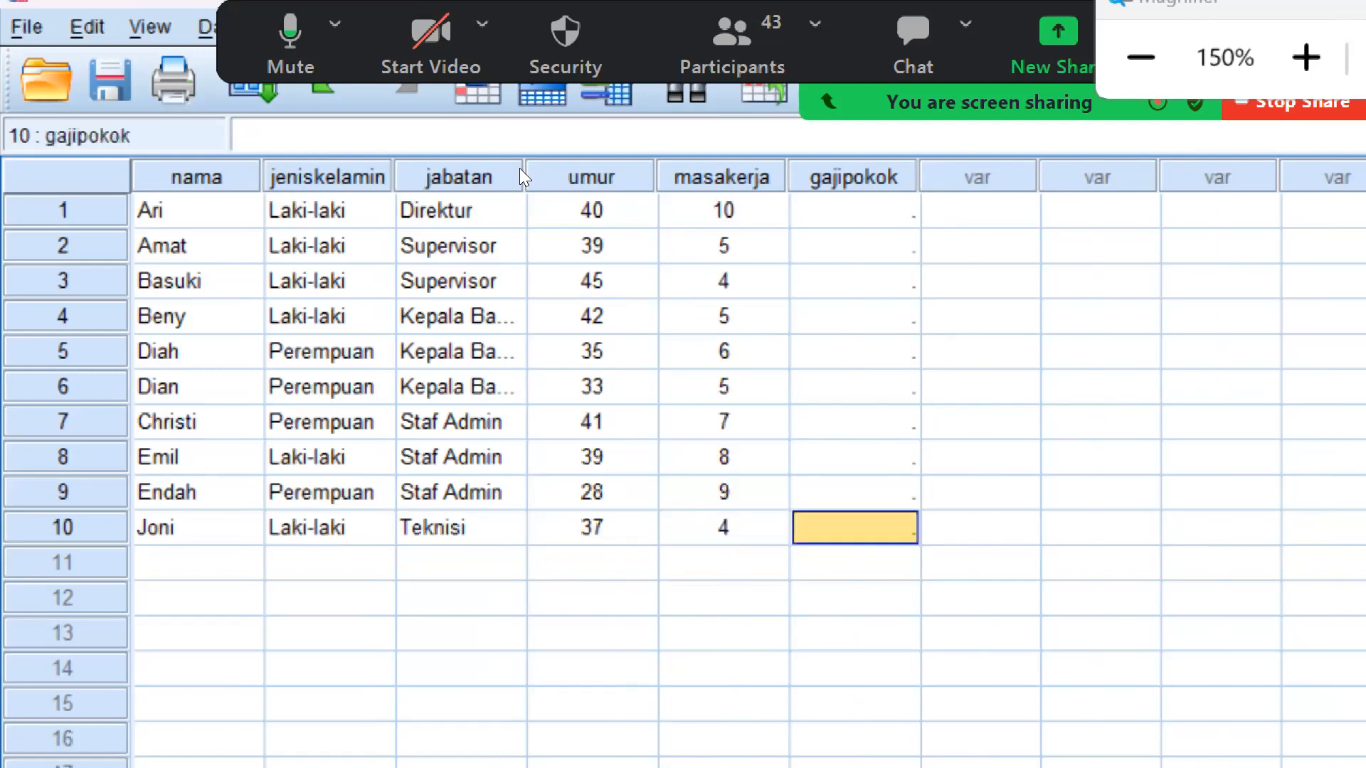
{"action": "key", "text": "Up"}
{"action": "key", "text": "Up"}
{"action": "key", "text": "Up"}
{"action": "key", "text": "Up"}
{"action": "key", "text": "Up"}
{"action": "key", "text": "Up"}
{"action": "key", "text": "Up"}
{"action": "key", "text": "Up"}
{"action": "key", "text": "Up"}
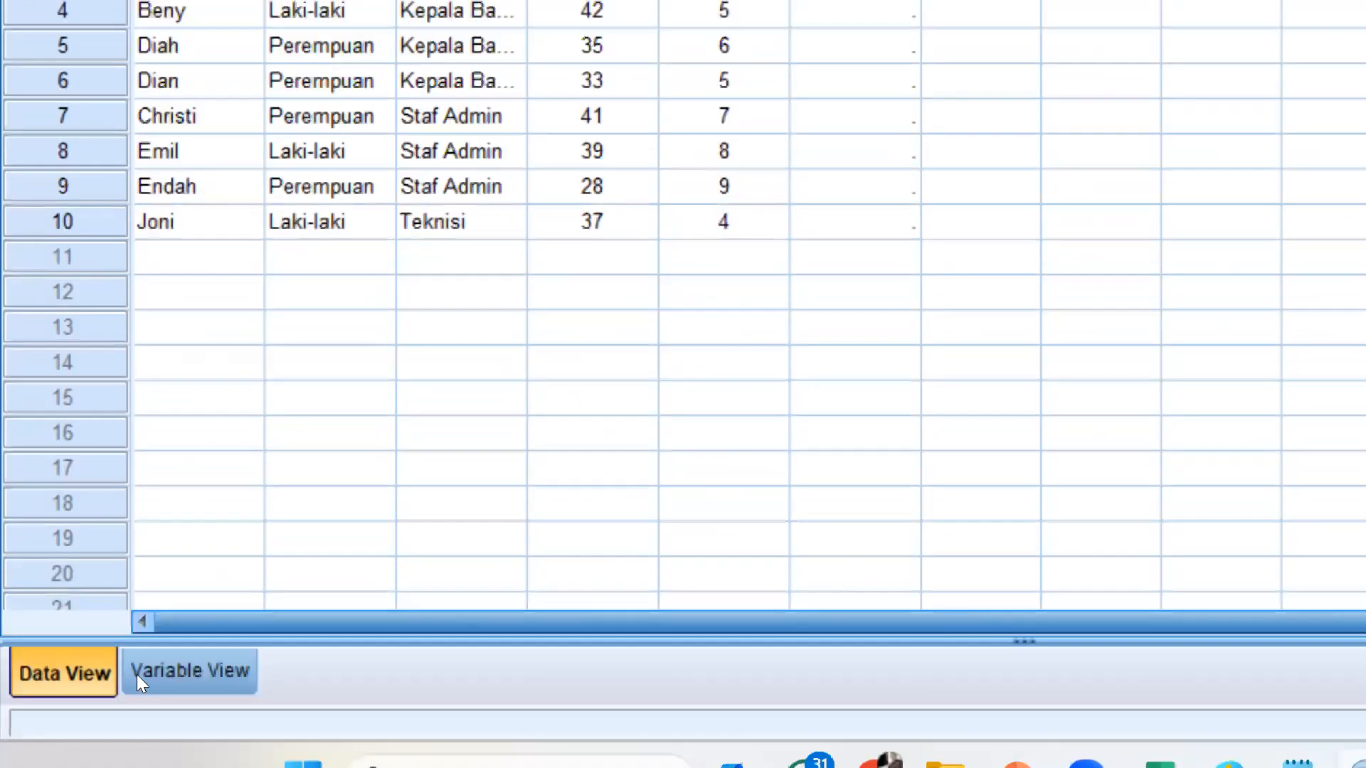
Set the "gajipokok" variable's type to custom currency CCA, and enter 10,000,000 in row 1 of that column in Data View
{"action": "left_click", "coordinate": [137, 674]}
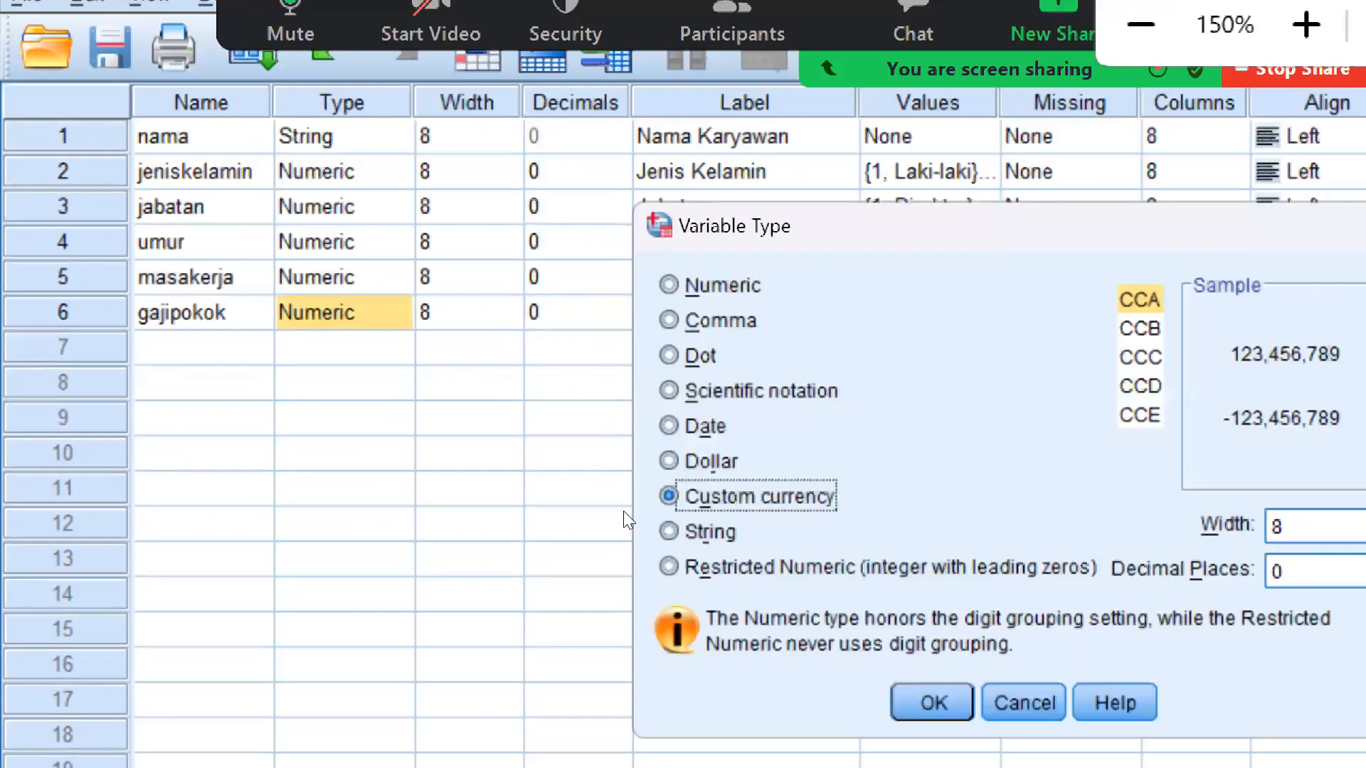
{"action": "key", "text": "Return"}
{"action": "left_click", "coordinate": [24, 669]}
{"action": "type", "text": "10,000,000"}
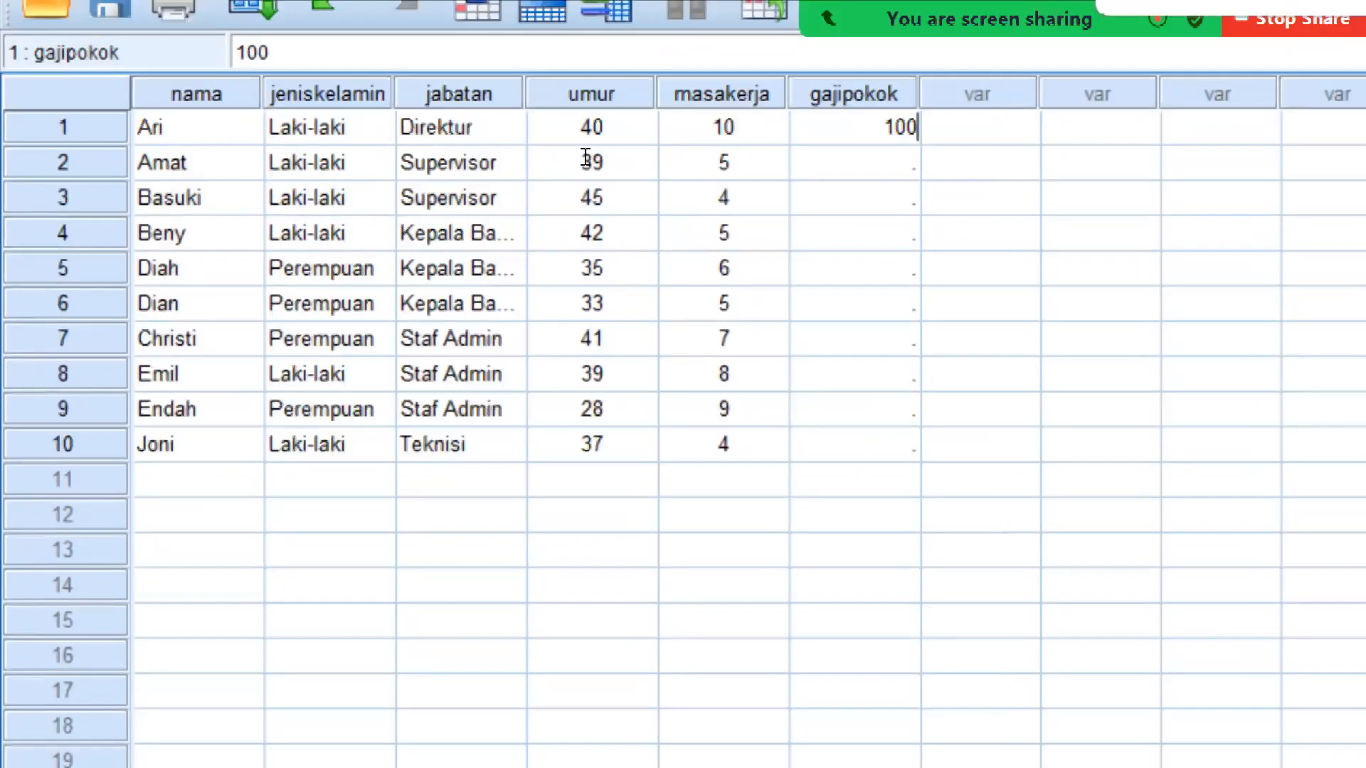
{"action": "key", "text": "Return"}
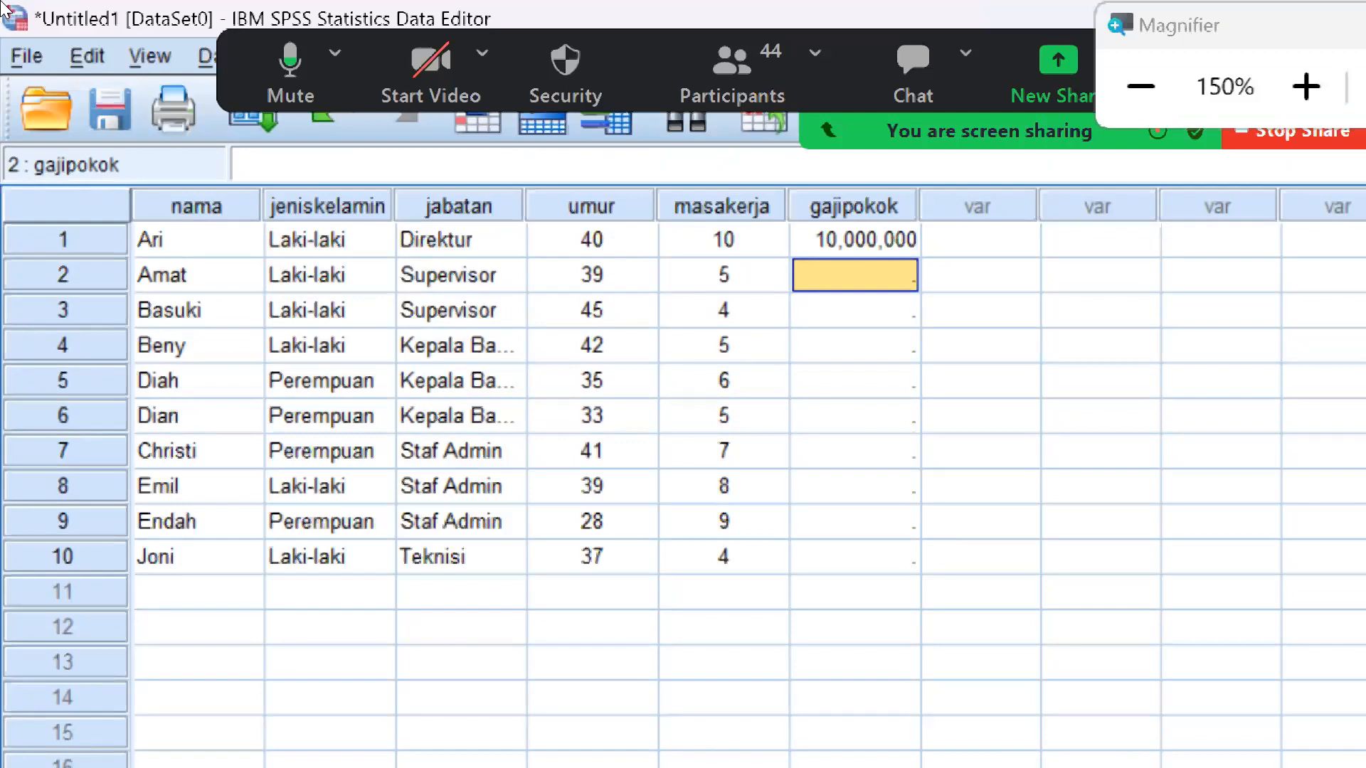
Enter 8,000,000 in row 2 of the "gajipokok" column and copy it into rows 3 and 4
{"action": "type", "text": "8,000,"}
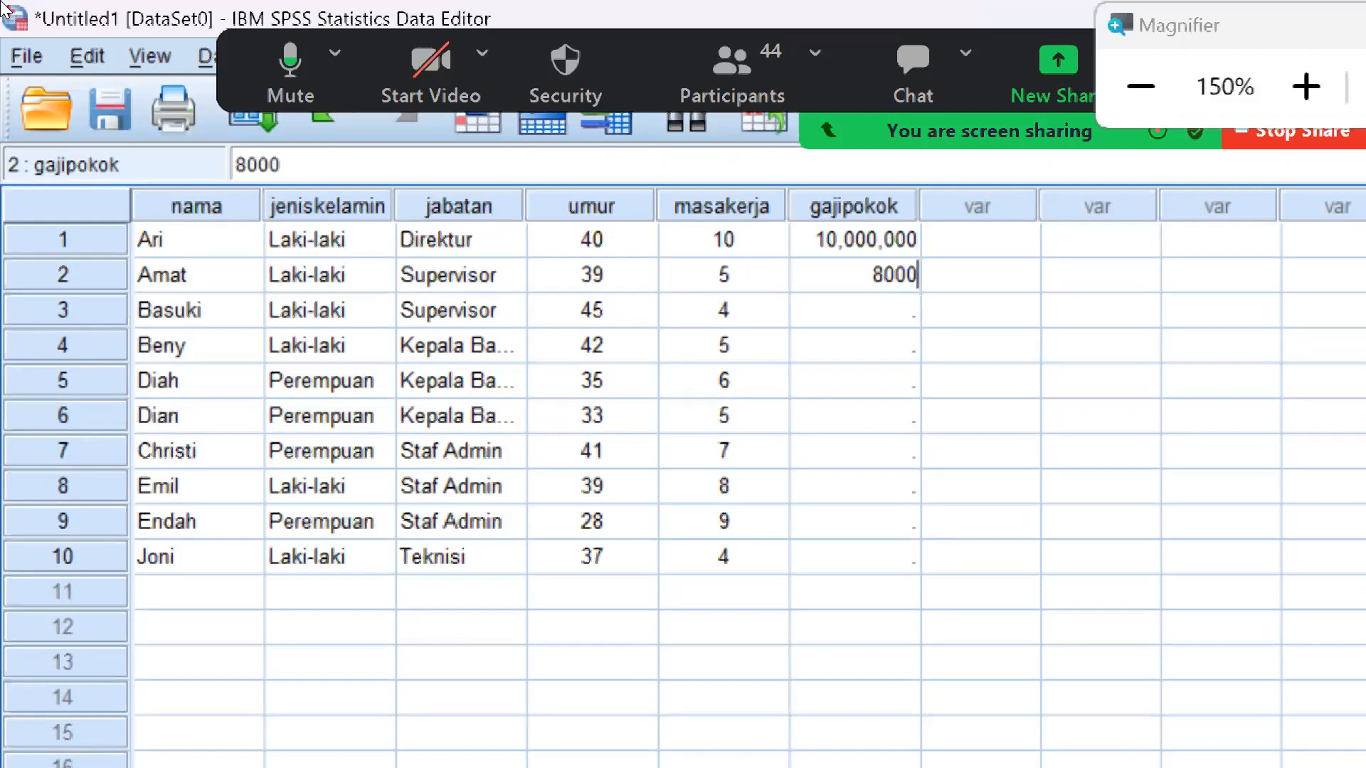
{"action": "type", "text": "000"}
{"action": "key", "text": "Return"}
{"action": "type", "text": "800000"}
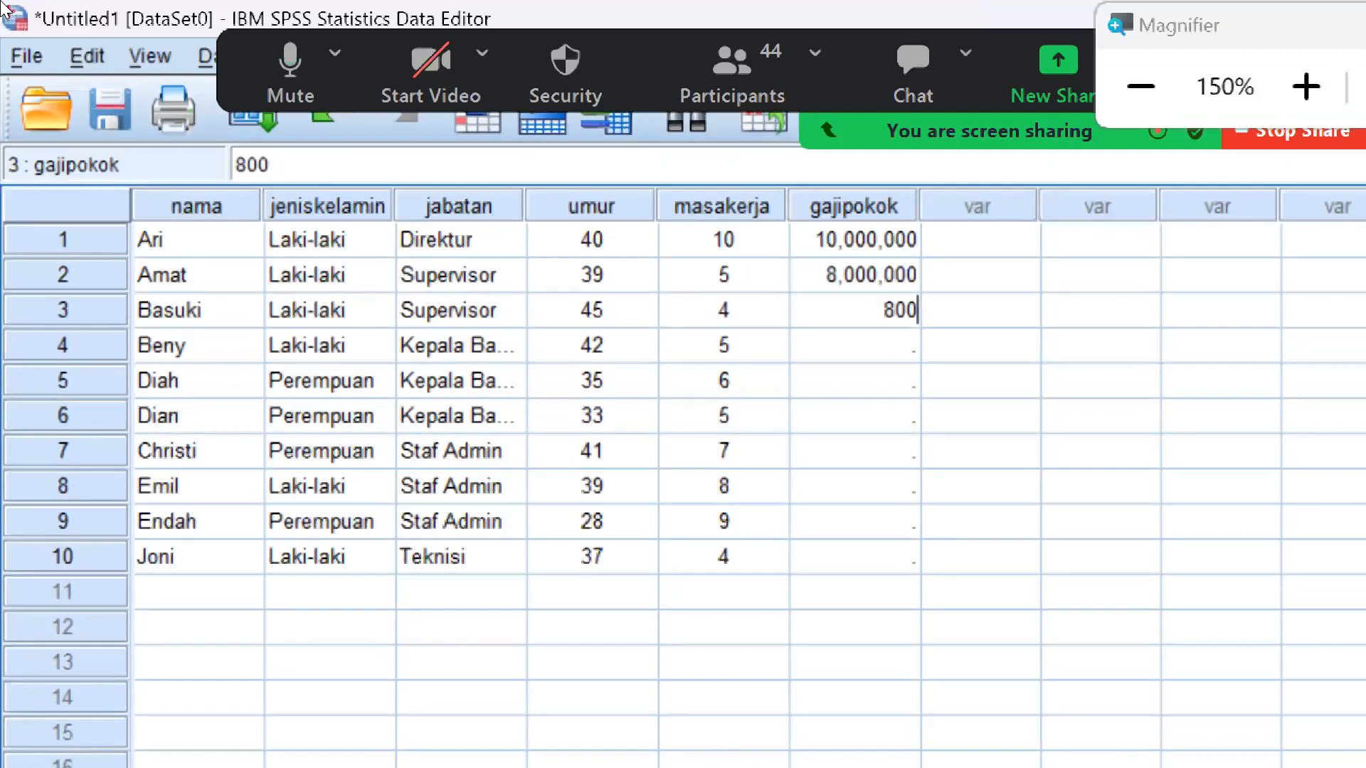
{"action": "key", "text": "Return"}
{"action": "key", "text": "Up"}
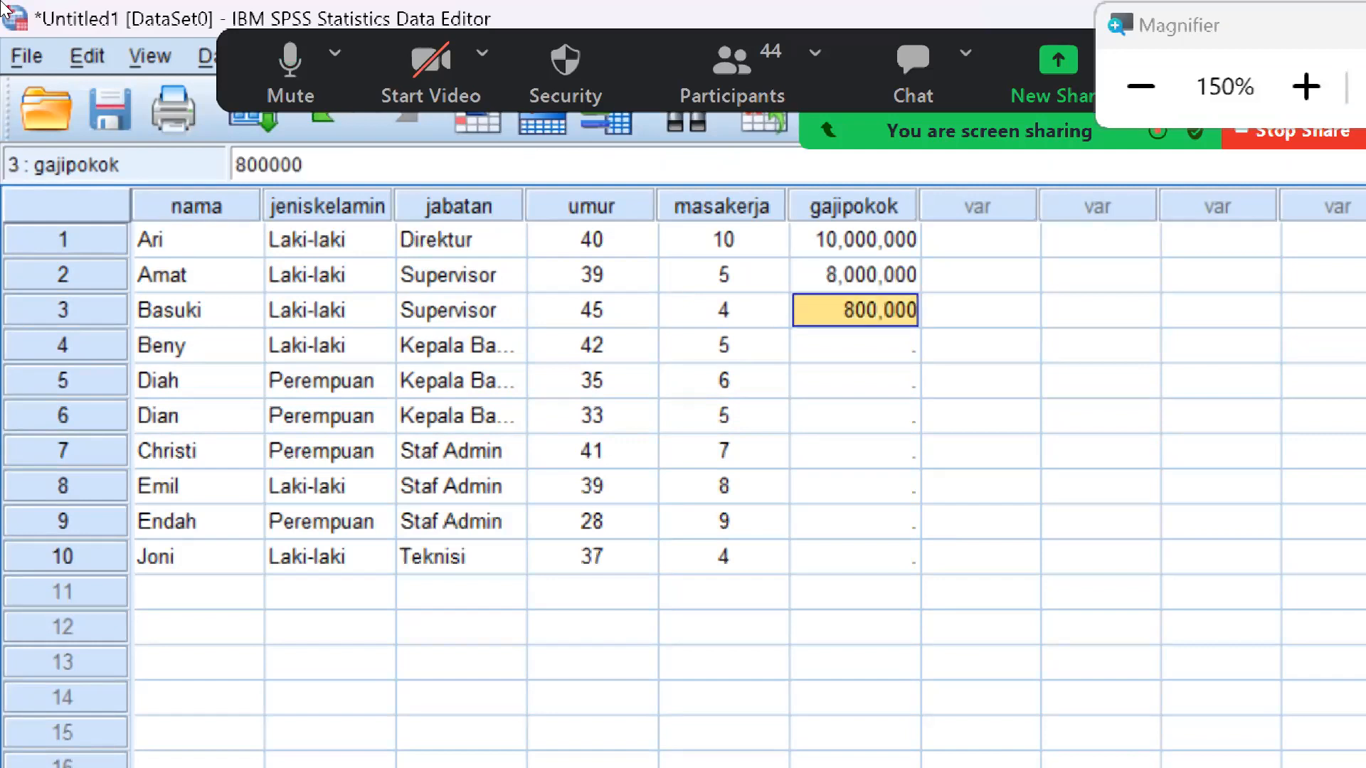
{"action": "type", "text": "8000000"}
{"action": "key", "text": "Down"}
{"action": "type", "text": "8000000"}
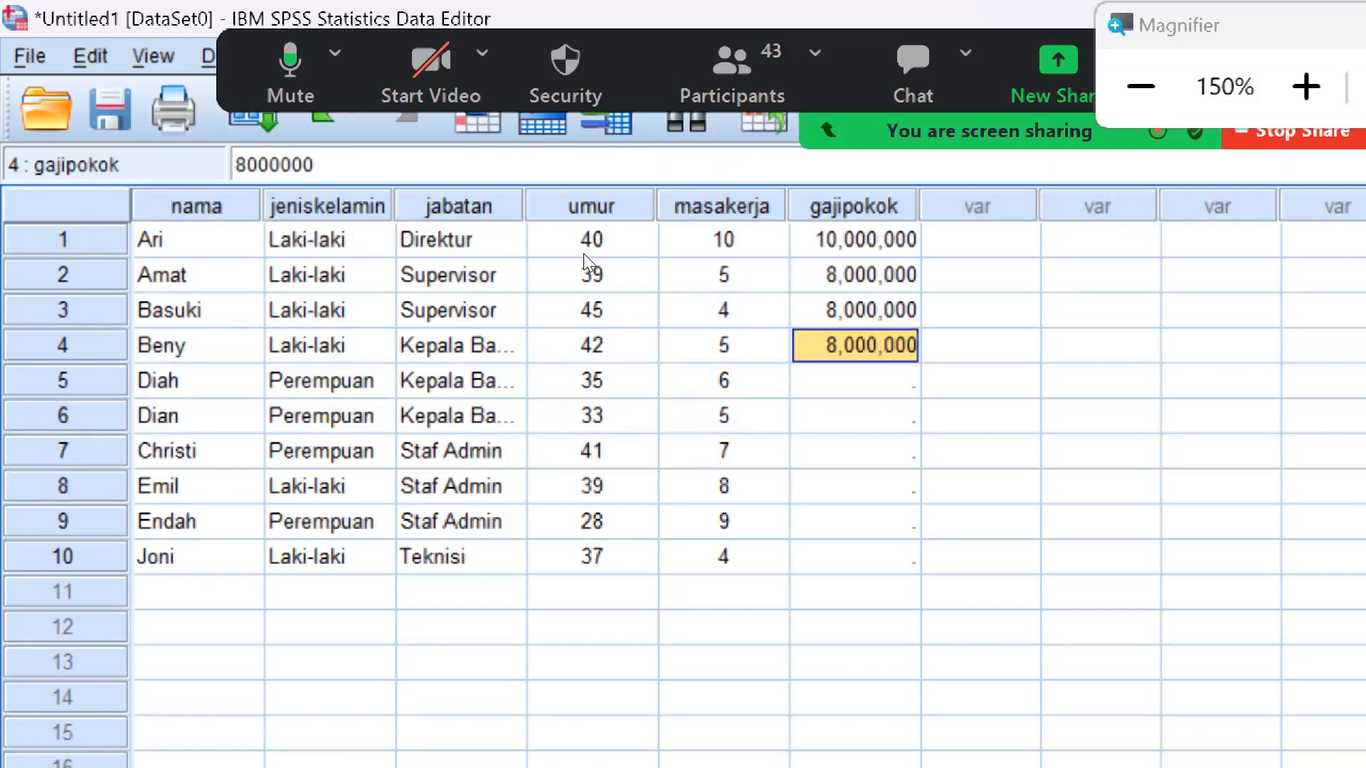
{"action": "key", "text": "Down"}
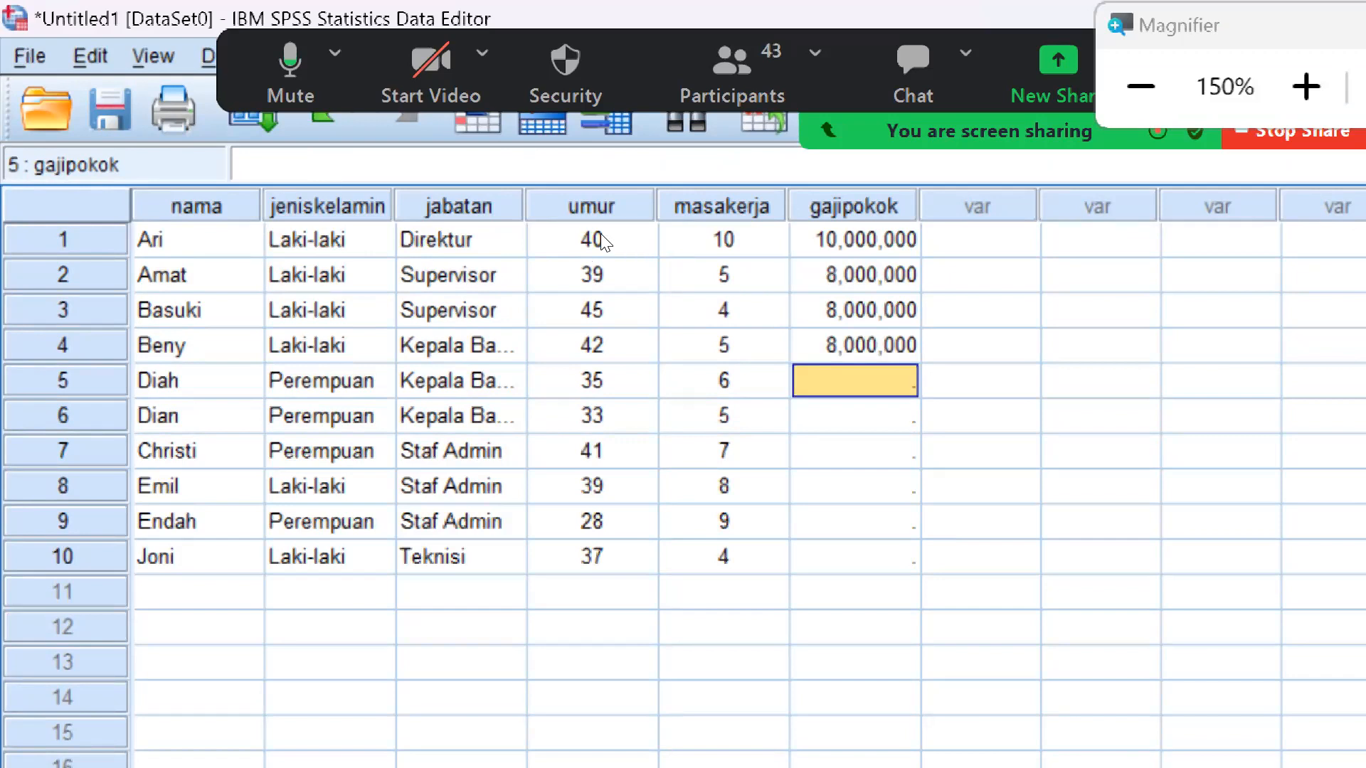
Enter 7,000,000 in row 4 of the "gajipokok" column and copy it into rows 5 and 6
{"action": "key", "text": "Up"}
{"action": "type", "text": "7"}
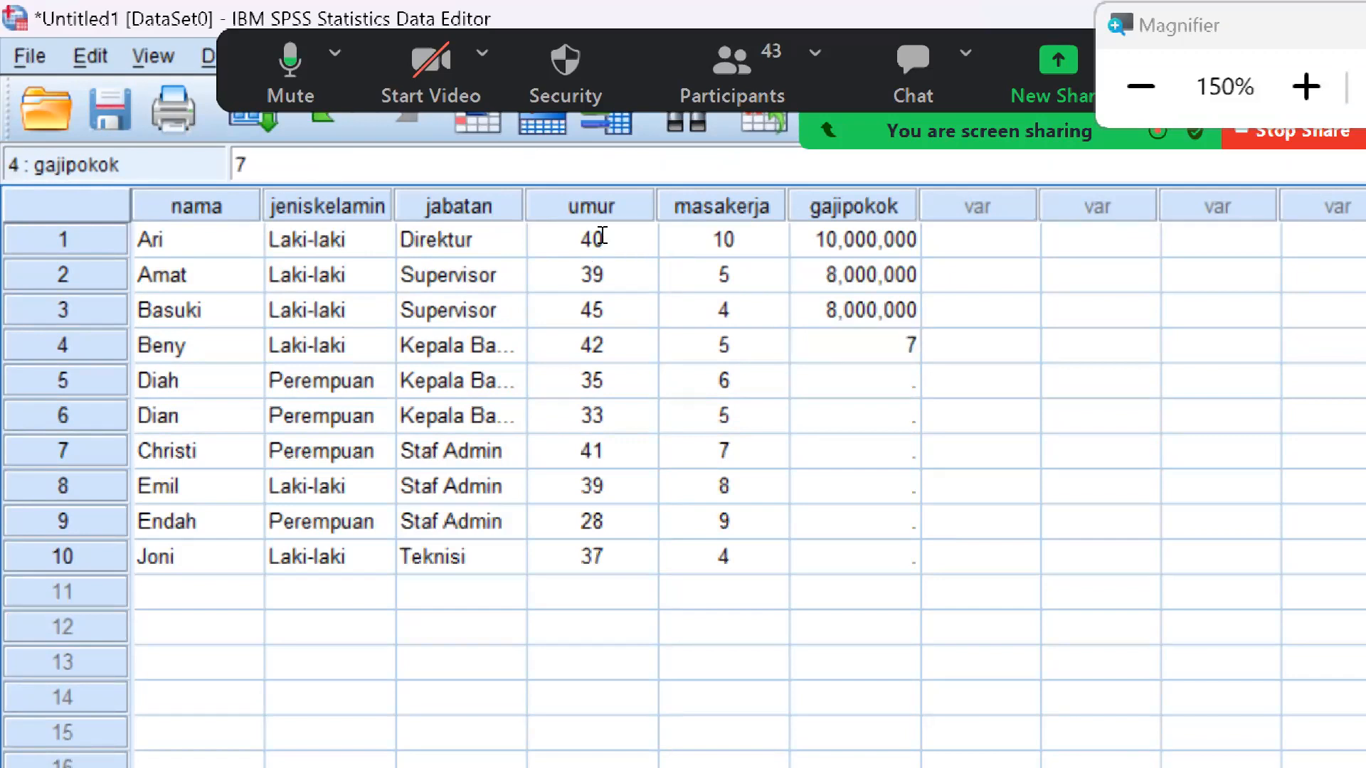
{"action": "type", "text": ",000,000"}
{"action": "key", "text": "Up"}
{"action": "key", "text": "Down"}
{"action": "key", "text": "ctrl+c"}
{"action": "key", "text": "Down"}
{"action": "key", "text": "ctrl+v"}
{"action": "key", "text": "Down"}
{"action": "key", "text": "ctrl+v"}
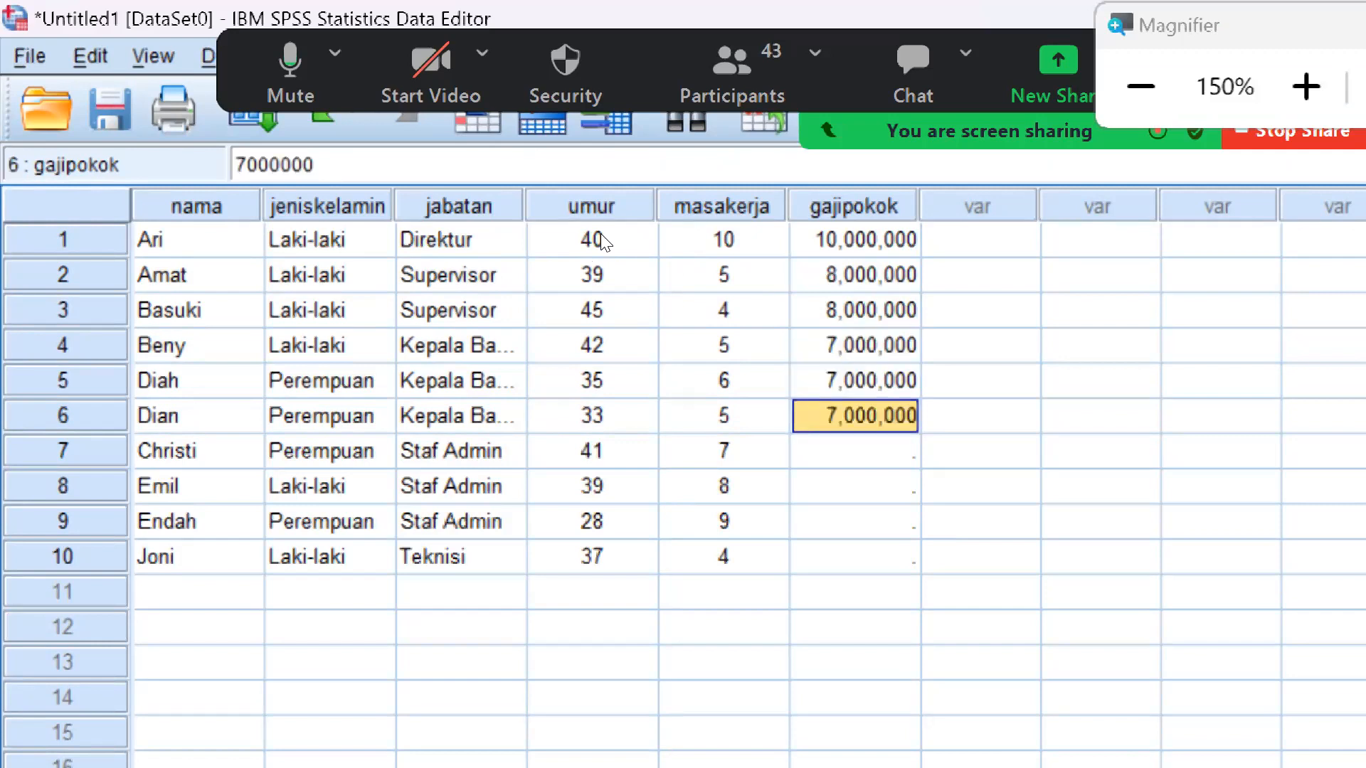
Enter 5,000,000 in row 7 of the "gajipokok" column and copy it into rows 8 and 9
{"action": "key", "text": "Down"}
{"action": "type", "text": "5000000"}
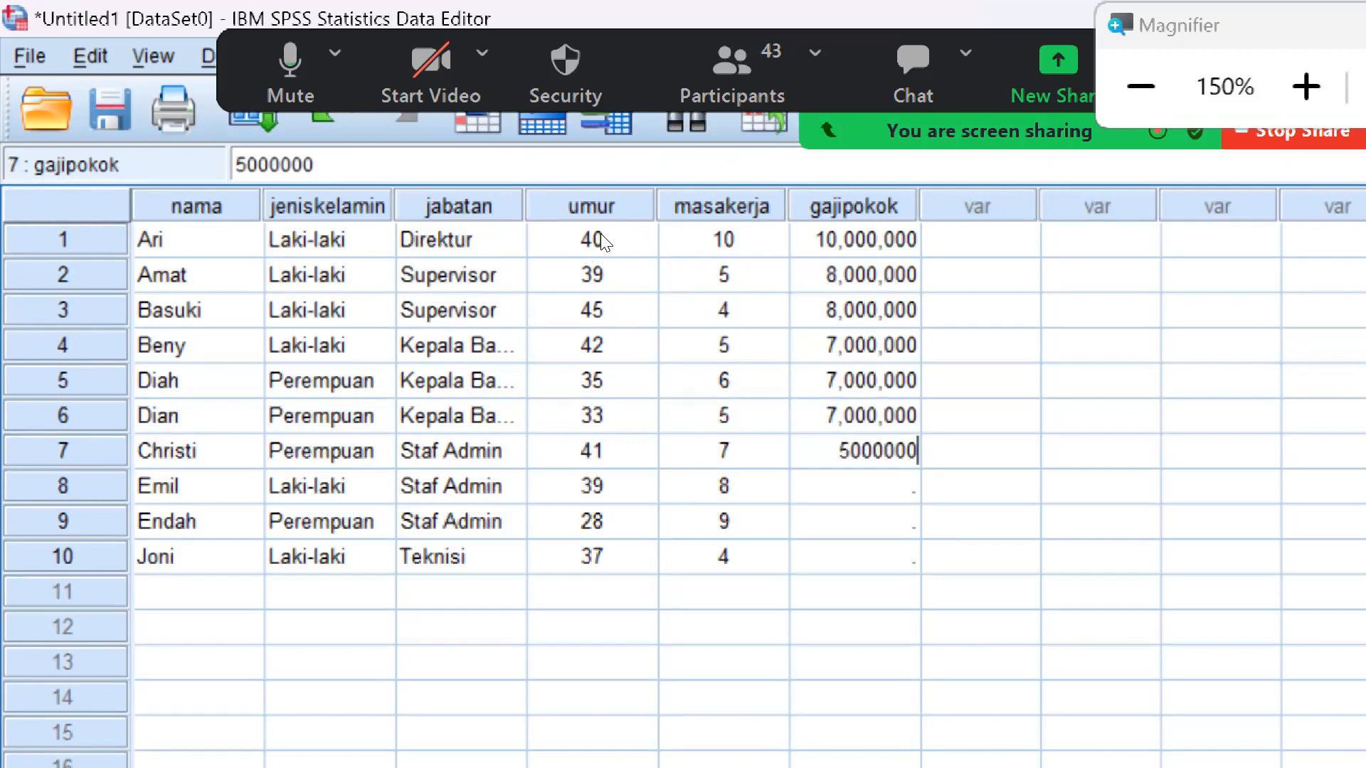
{"action": "key", "text": "Return"}
{"action": "key", "text": "Up"}
{"action": "key", "text": "ctrl+c"}
{"action": "key", "text": "Down"}
{"action": "key", "text": "ctrl+v"}
{"action": "key", "text": "Down"}
{"action": "key", "text": "ctrl+v"}
{"action": "key", "text": "Down"}
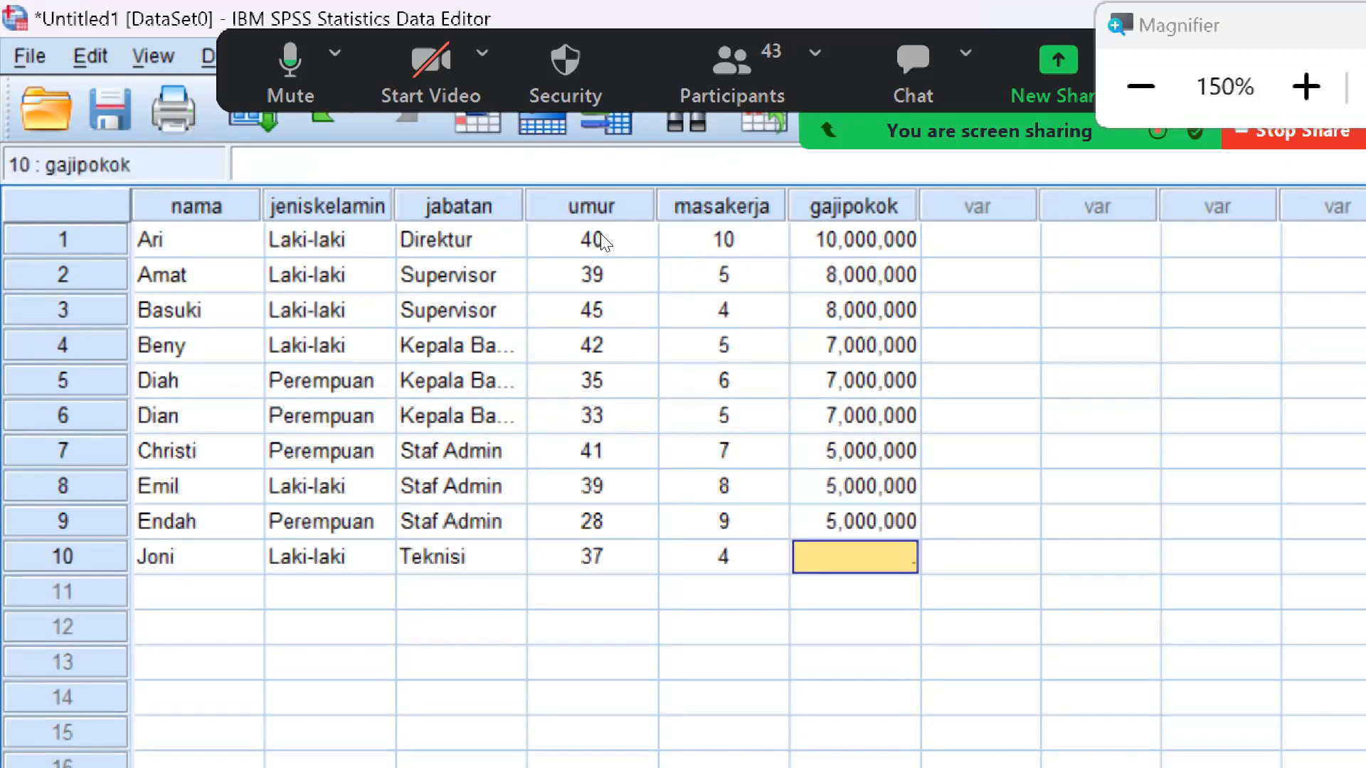
Enter 4,500,000 in row 10 of the "gajipokok" column
{"action": "type", "text": "4,500,00"}
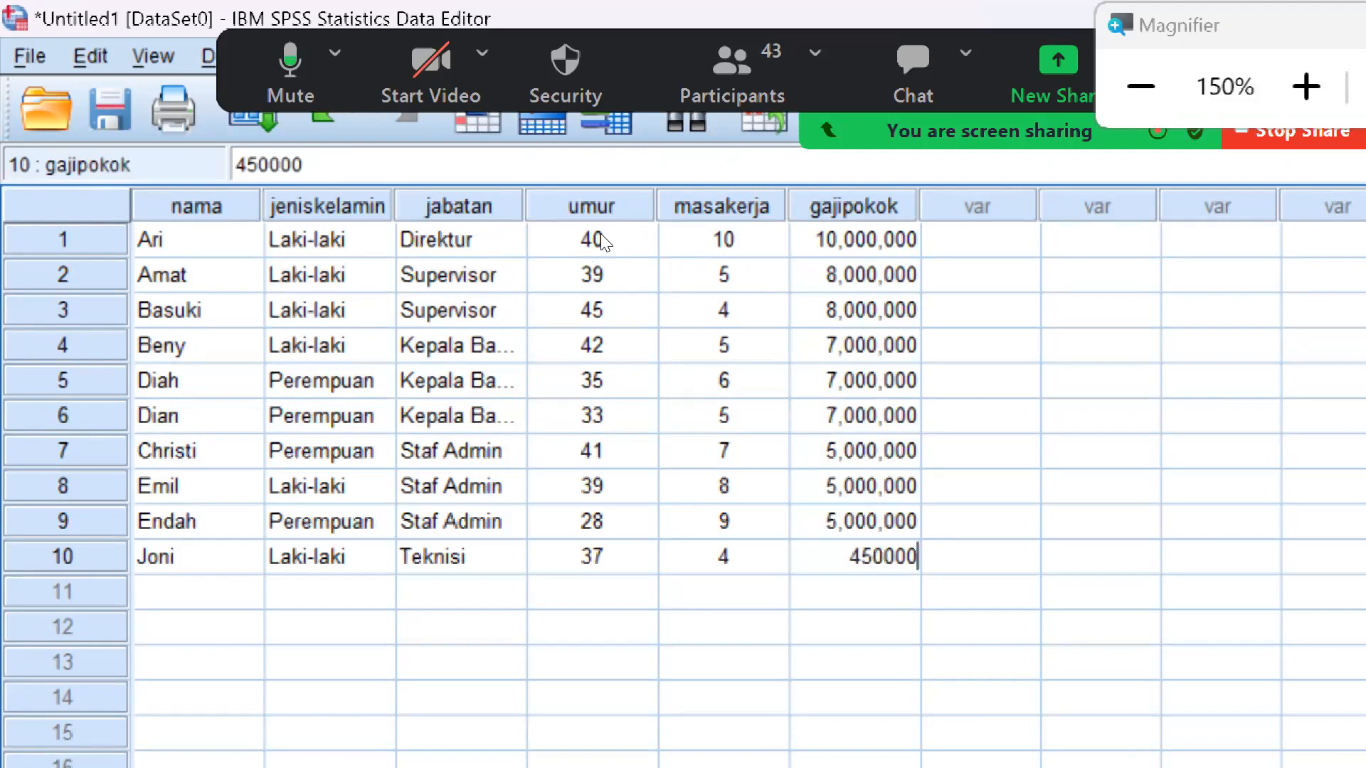
{"action": "type", "text": "0"}
{"action": "key", "text": "Return"}
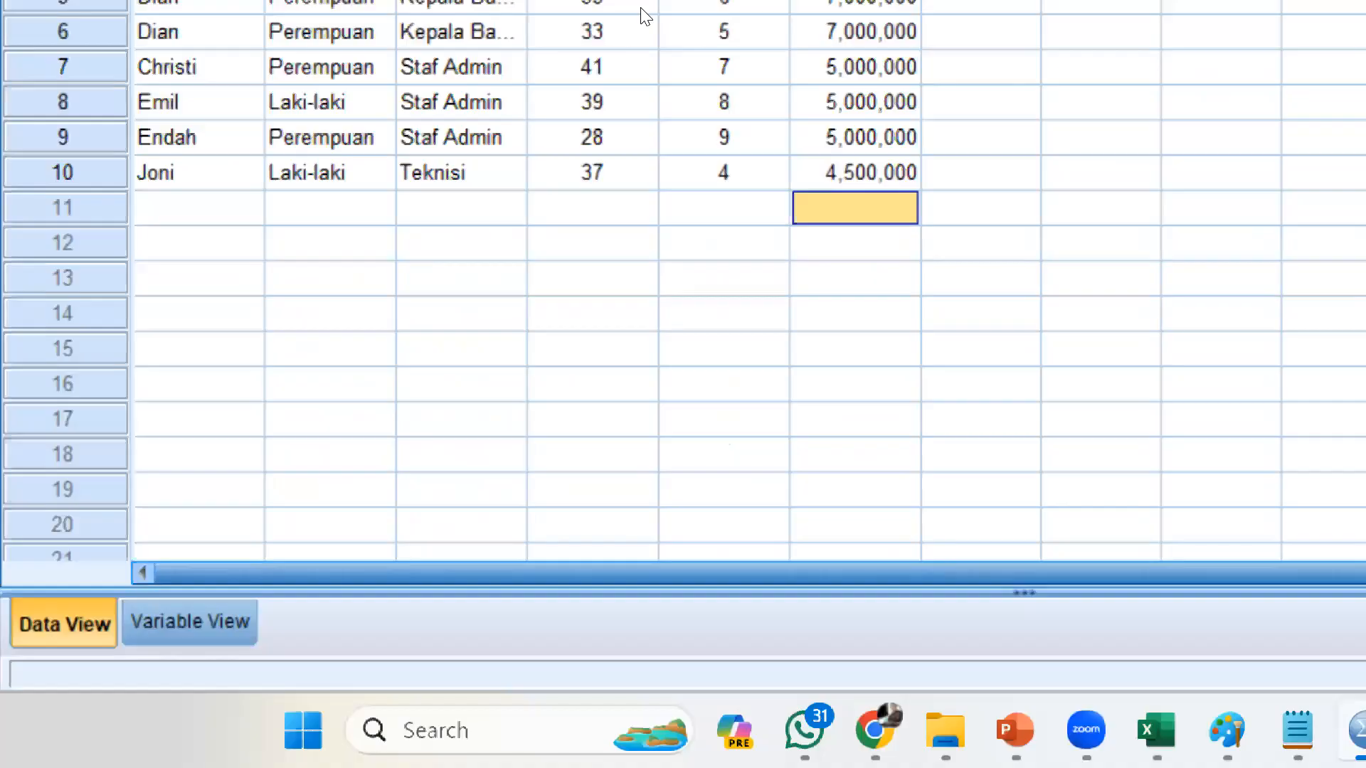
Switch to Notepad, clear the untitled note and write the heading "ada 2 tipe file dalam SPSS :"
{"action": "key", "text": "super+minus"}
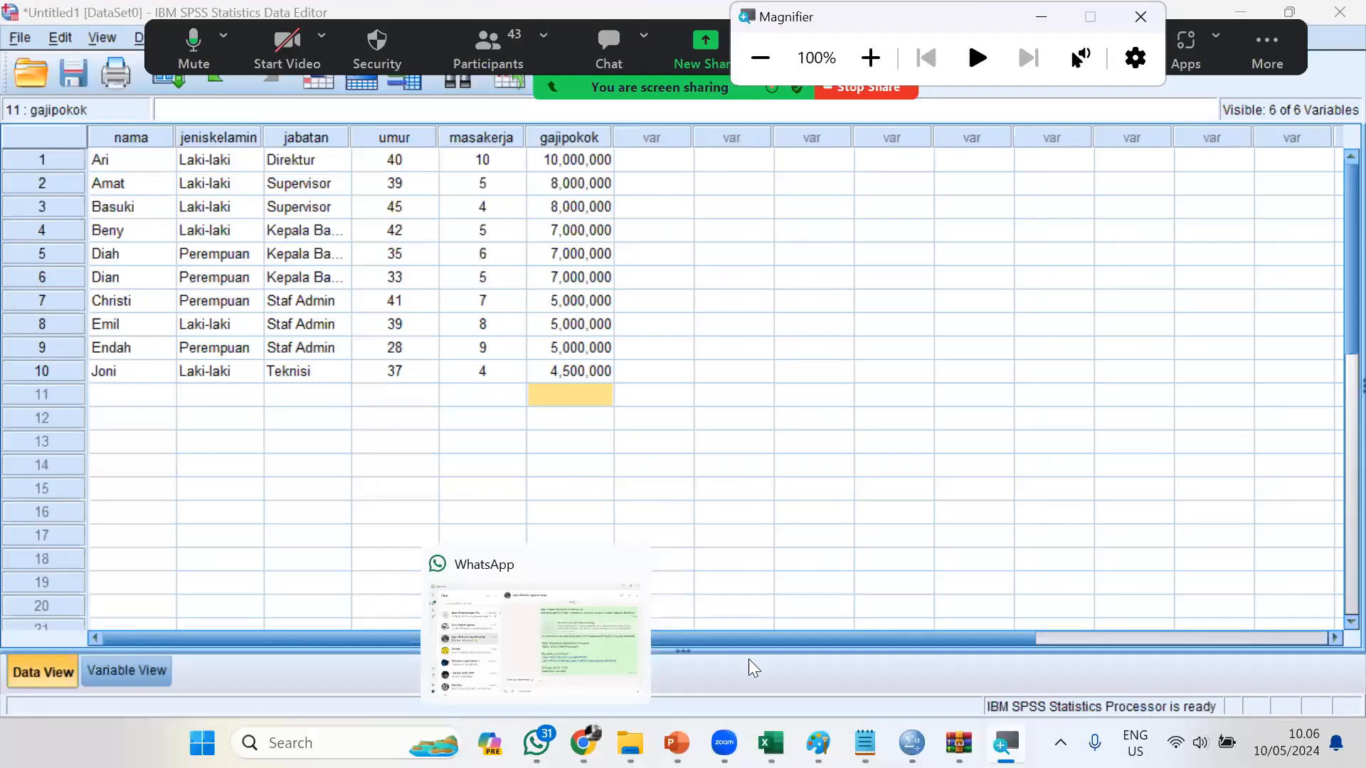
{"action": "key", "text": "alt+Tab"}
{"action": "key", "text": "ctrl+a"}
{"action": "key", "text": "BackSpace"}
{"action": "key", "text": "Return"}
{"action": "type", "text": "a"}
{"action": "key", "text": "BackSpace"}
{"action": "type", "text": "ada"}
{"action": "key", "text": "BackSpace"}
{"action": "key", "text": "BackSpace"}
{"action": "key", "text": "BackSpace"}
{"action": "type", "text": "da 2 tipe "}
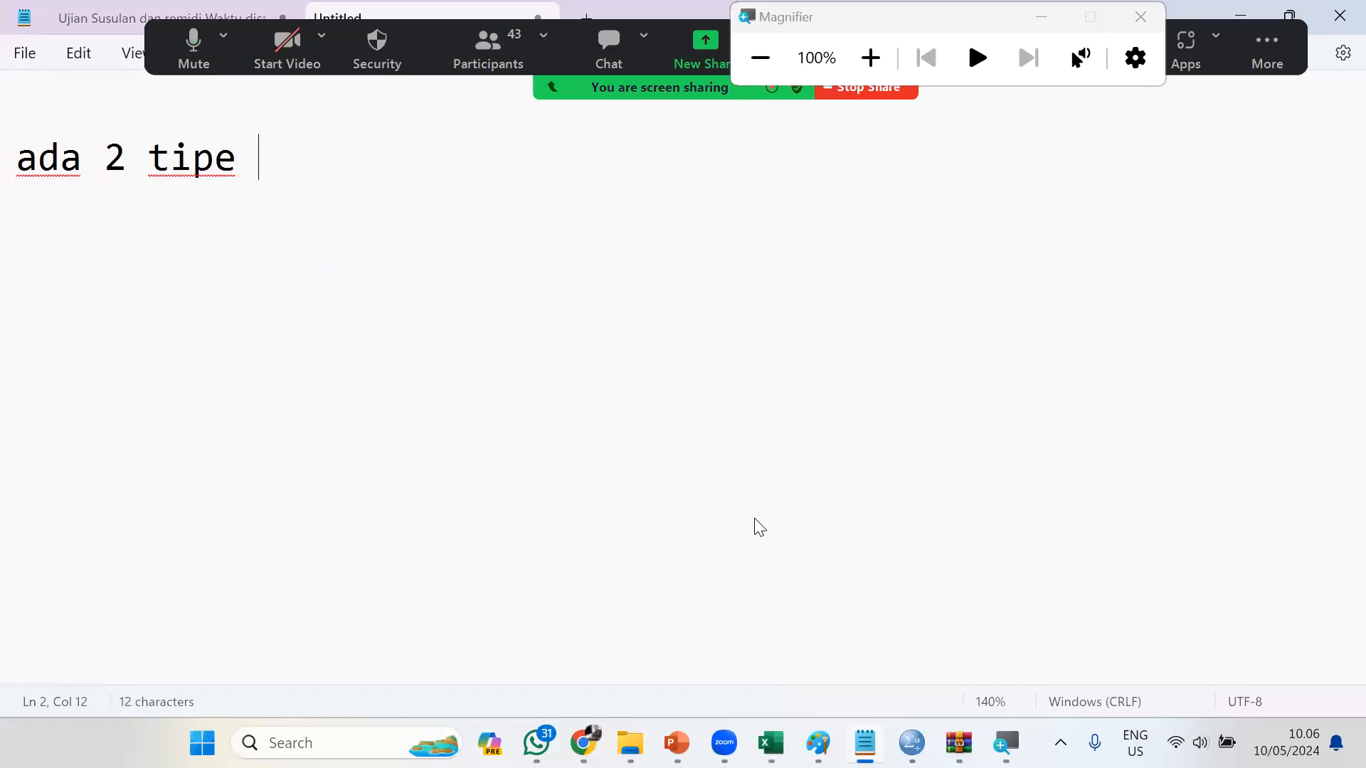
{"action": "type", "text": "file dalam "}
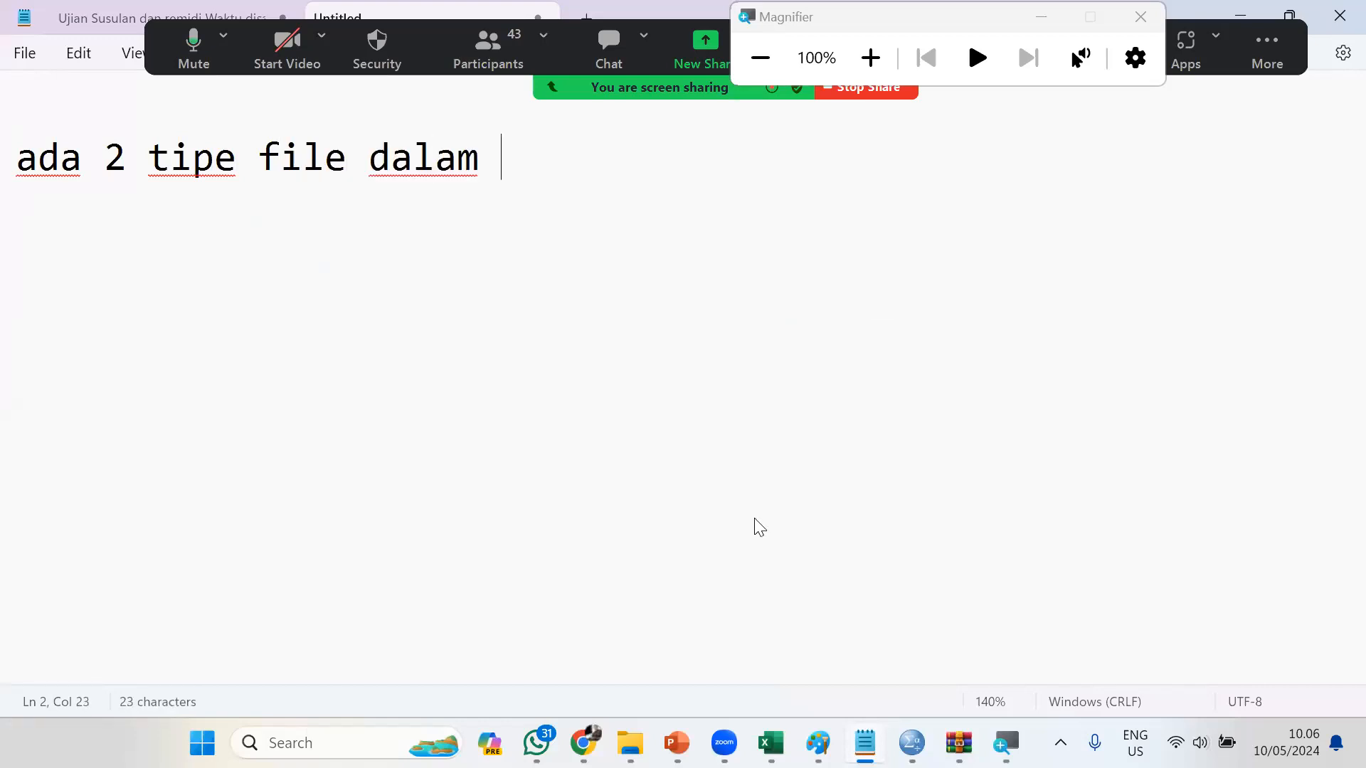
{"action": "type", "text": "SPSS :"}
{"action": "key", "text": "Return"}
List "1. File Data" and "2. File Output" under the heading, and add "-->" after "File Data"
{"action": "type", "text": "1. File "}
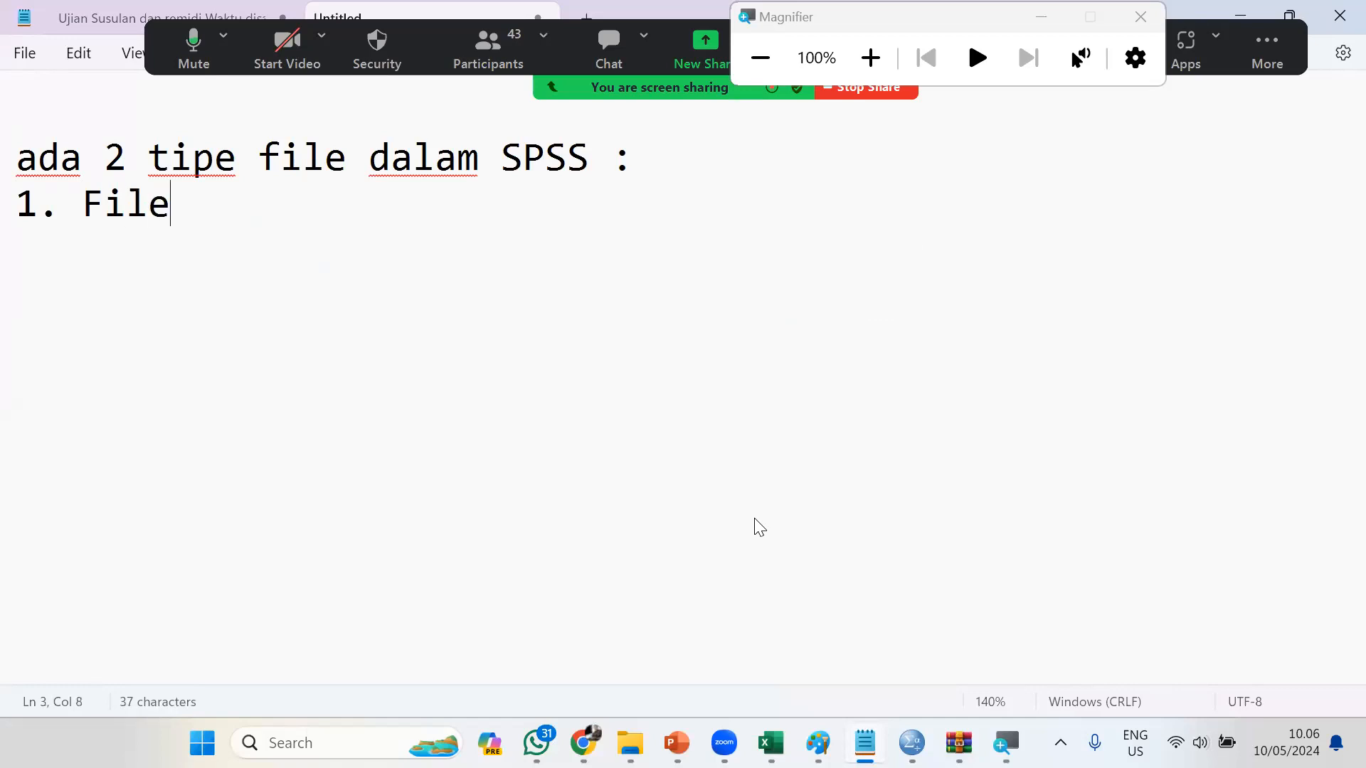
{"action": "type", "text": "Data"}
{"action": "key", "text": "Return"}
{"action": "type", "text": "2. File "}
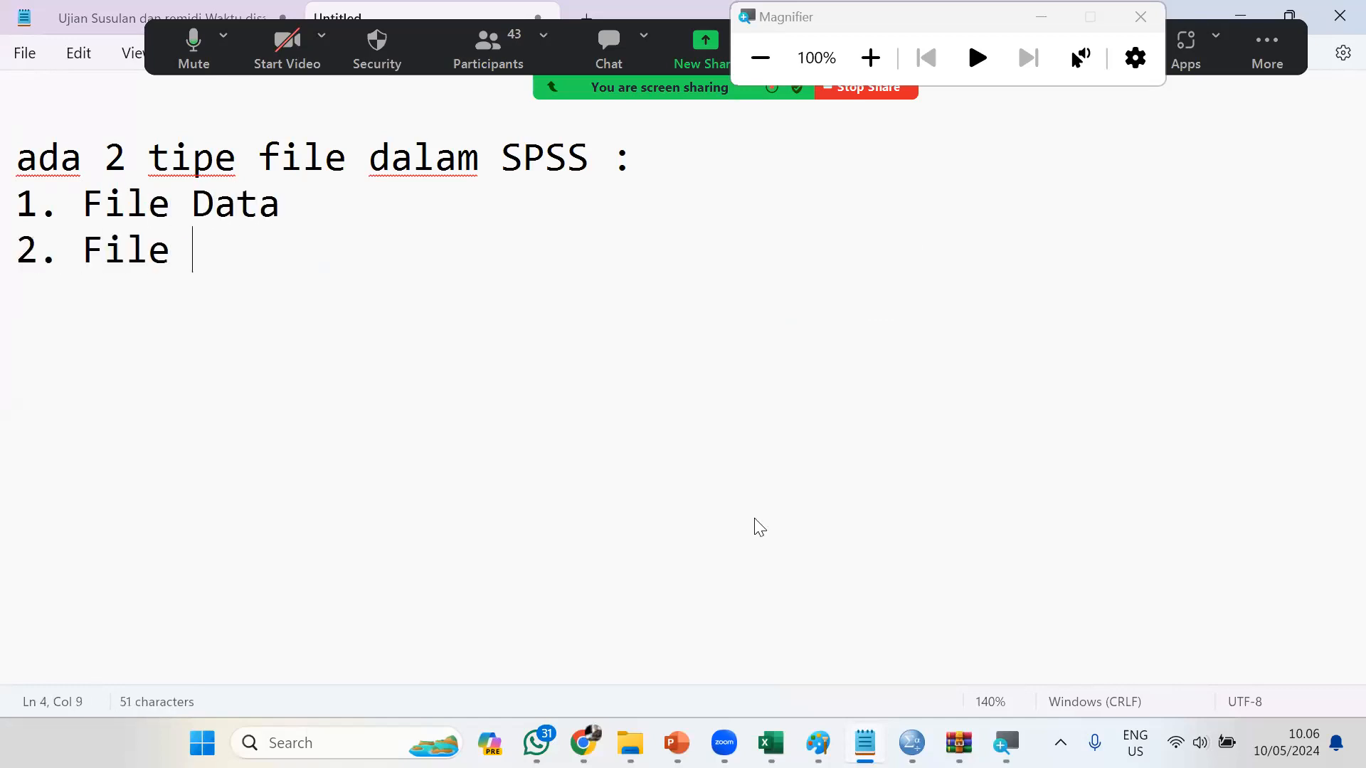
{"action": "type", "text": "Output"}
{"action": "key", "text": "Up"}
{"action": "type", "text": "-->"}
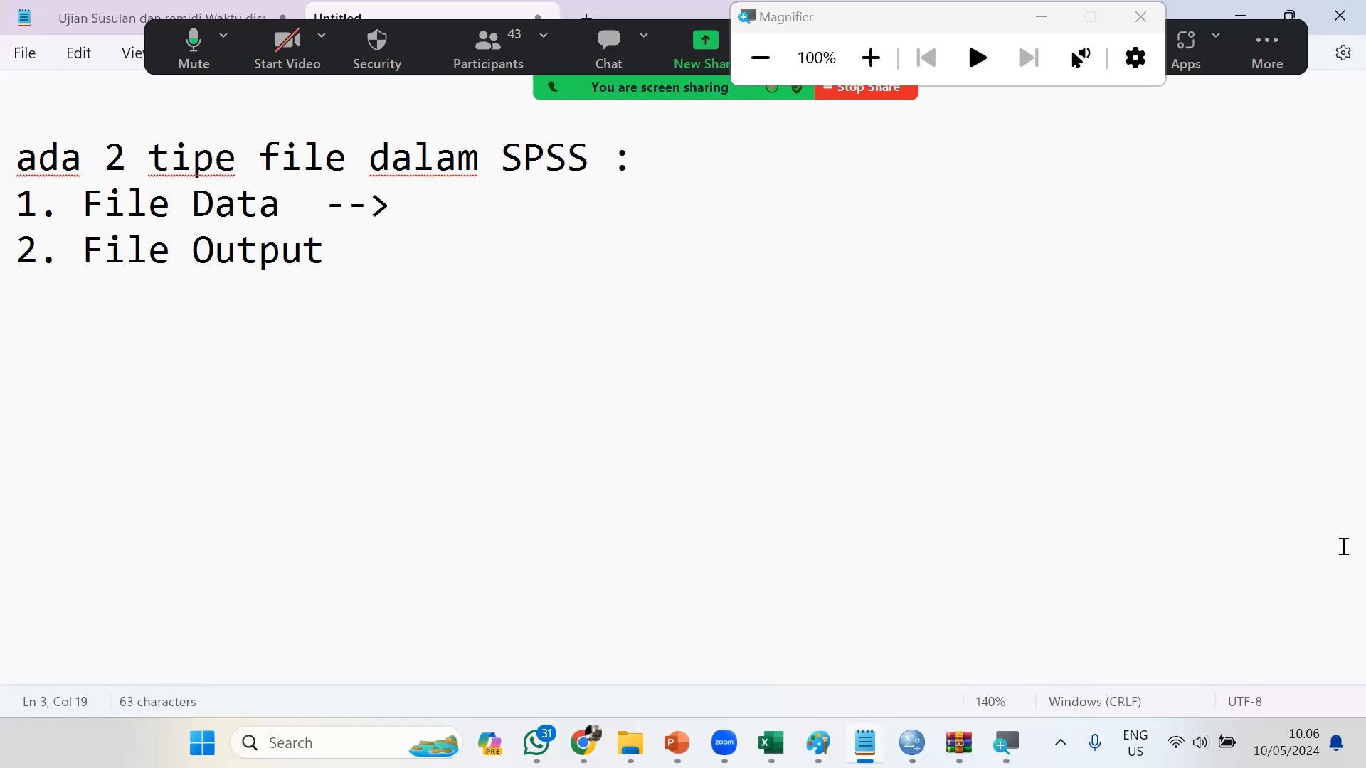
Switch back to the SPSS Data Editor and start saving the employee data file
{"action": "key", "text": "alt+Tab"}
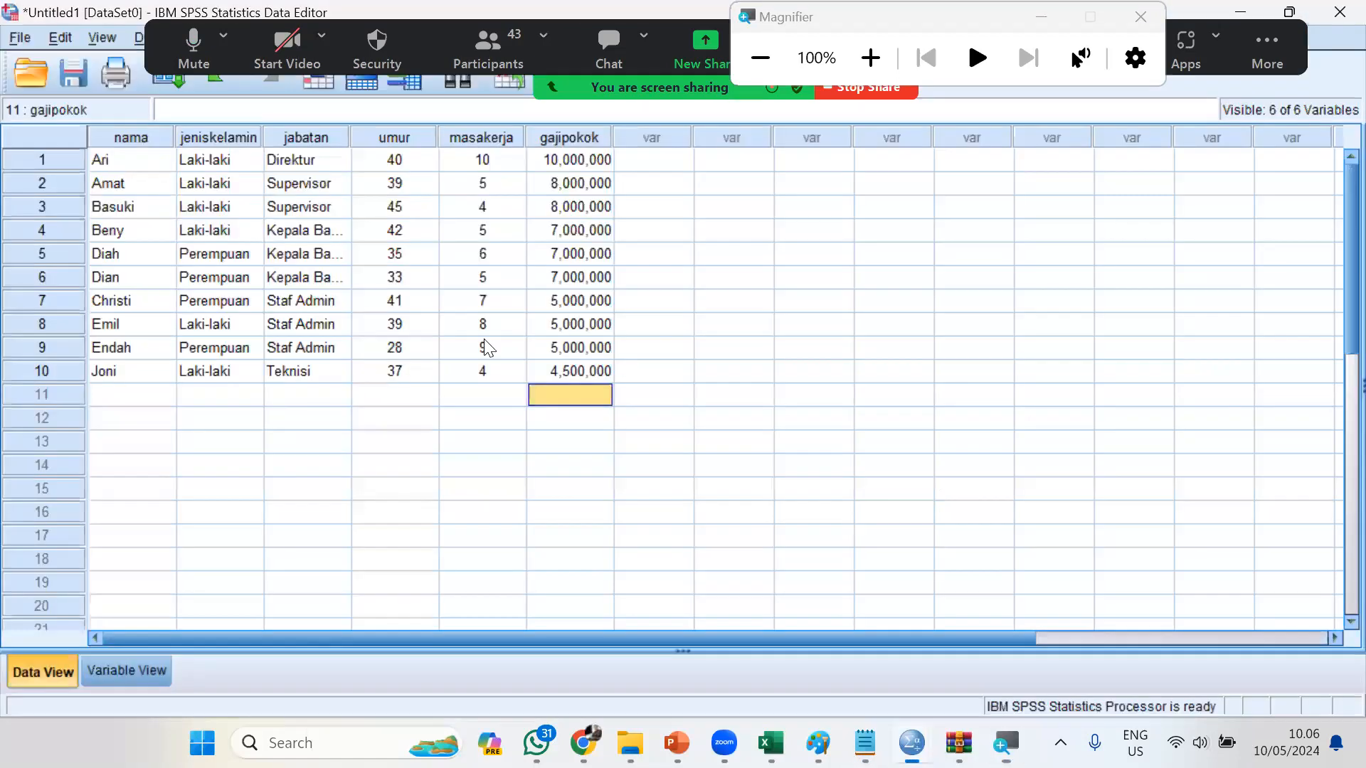
{"action": "left_click", "coordinate": [19, 39]}
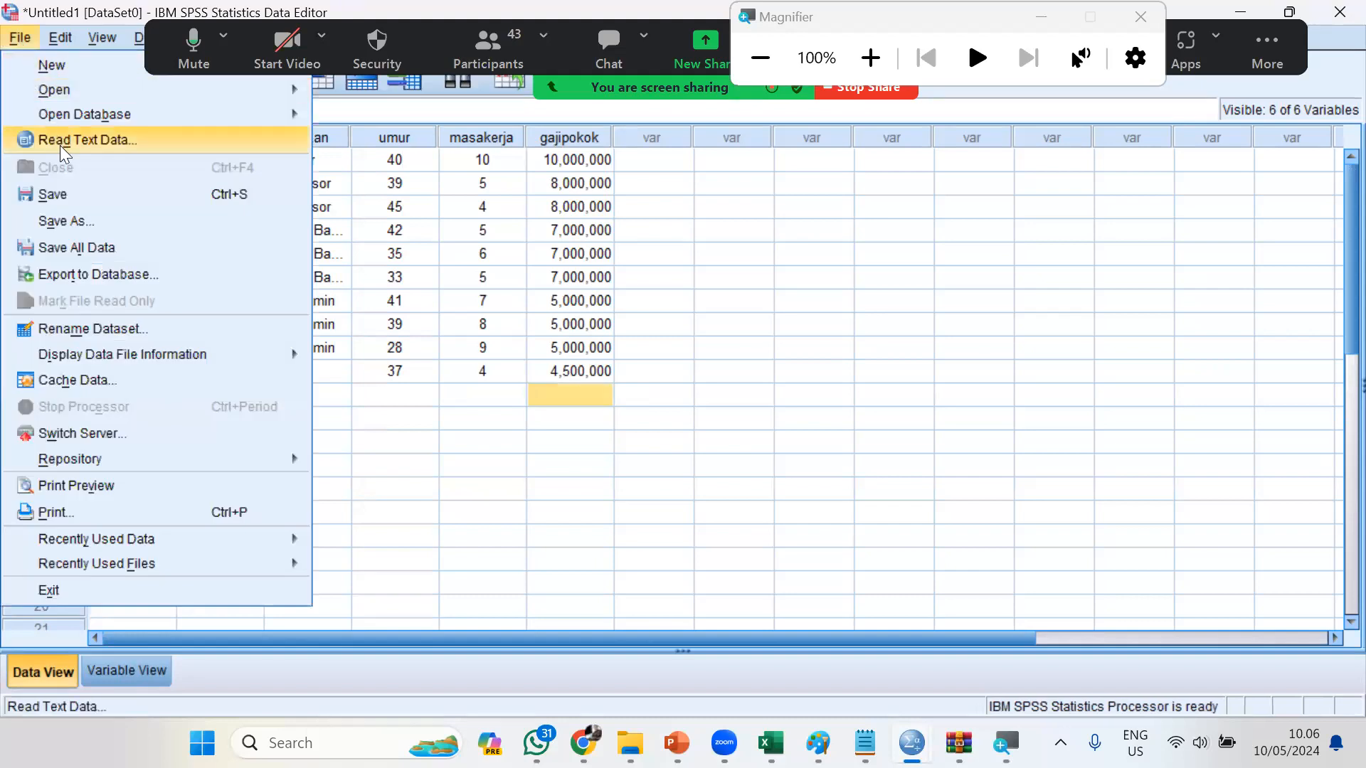
{"action": "left_click", "coordinate": [71, 188]}
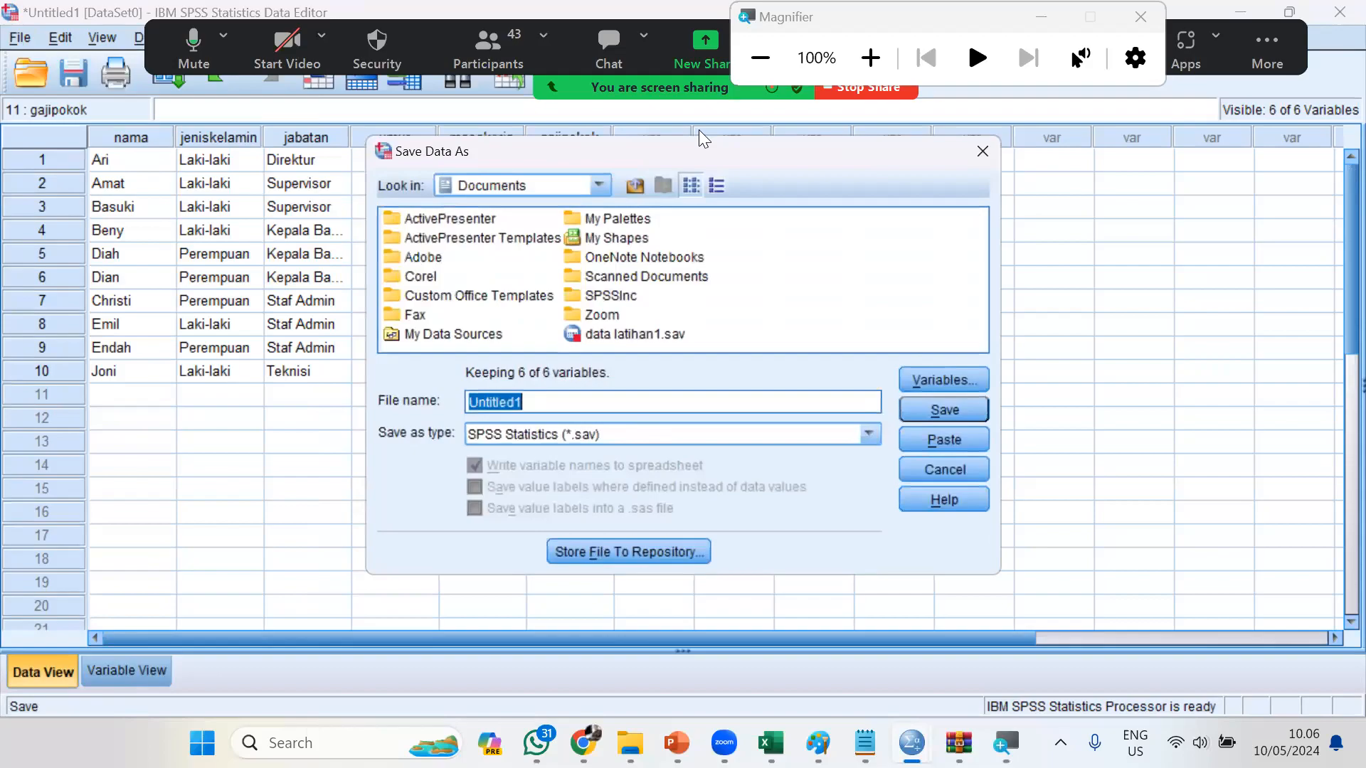
{"action": "left_click", "coordinate": [870, 58]}
{"action": "left_click", "coordinate": [871, 57]}
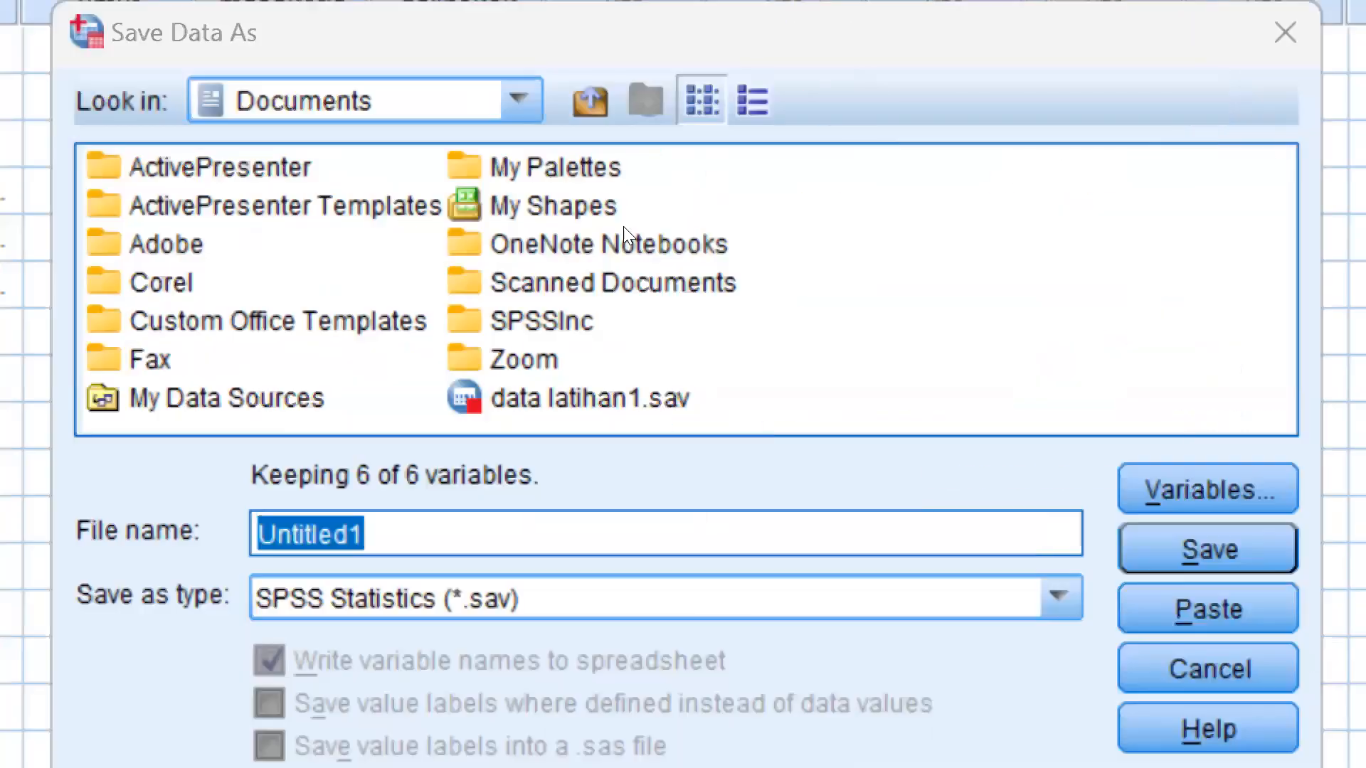
Choose drive D: as the save location and browse through 1. Dosen, 1. Pengajaran and TA 2023-2024 Genap to the PDBK folder
{"action": "left_click", "coordinate": [519, 99]}
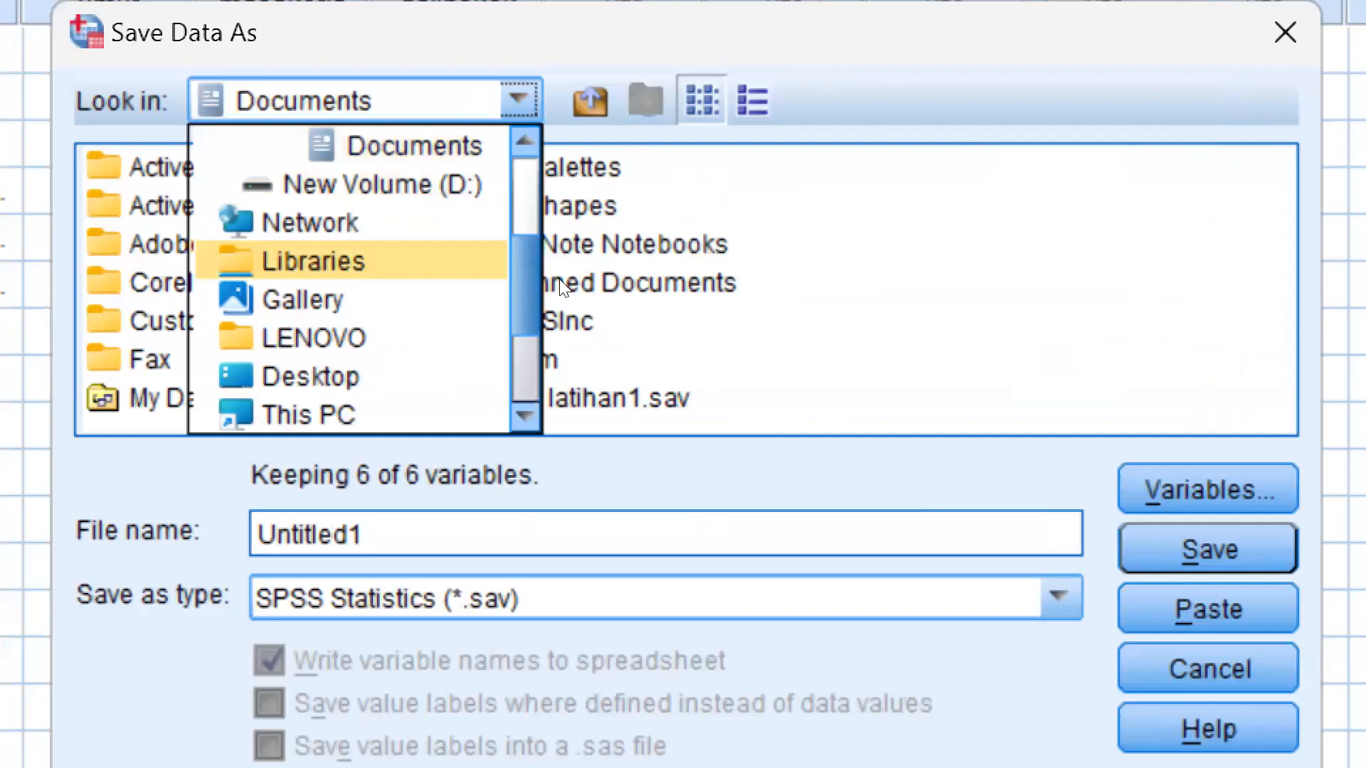
{"action": "left_click", "coordinate": [427, 185]}
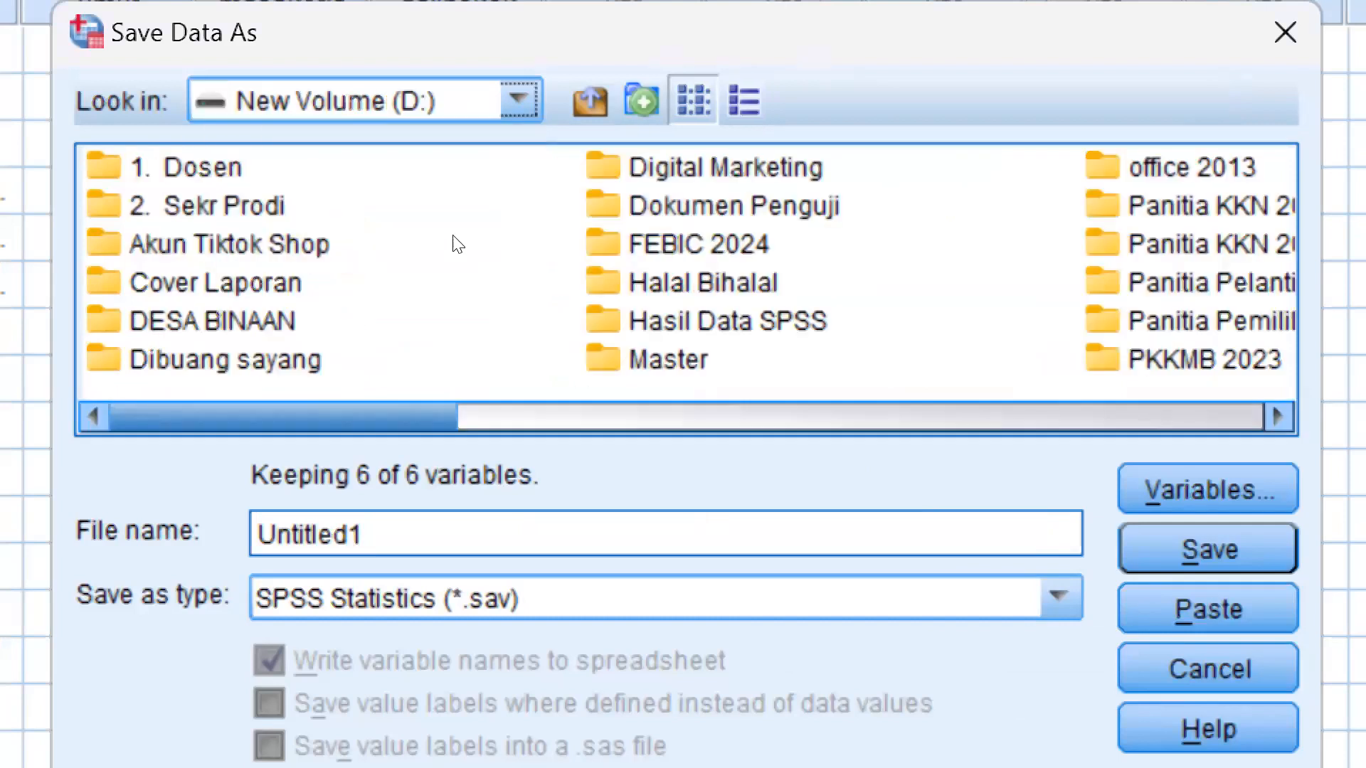
{"action": "left_click", "coordinate": [227, 206]}
{"action": "key", "text": "Up"}
{"action": "key", "text": "Return"}
{"action": "key", "text": "Return"}
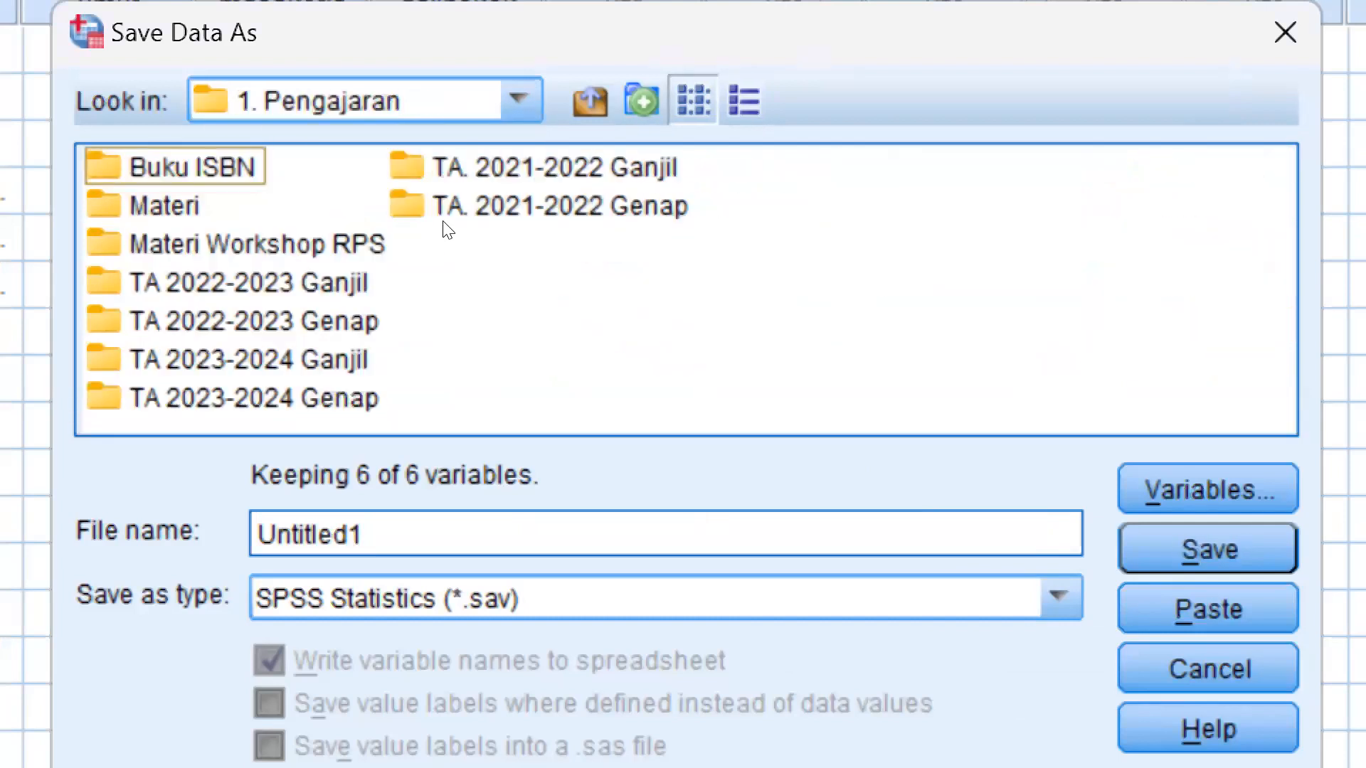
{"action": "key", "text": "End"}
{"action": "key", "text": "Return"}
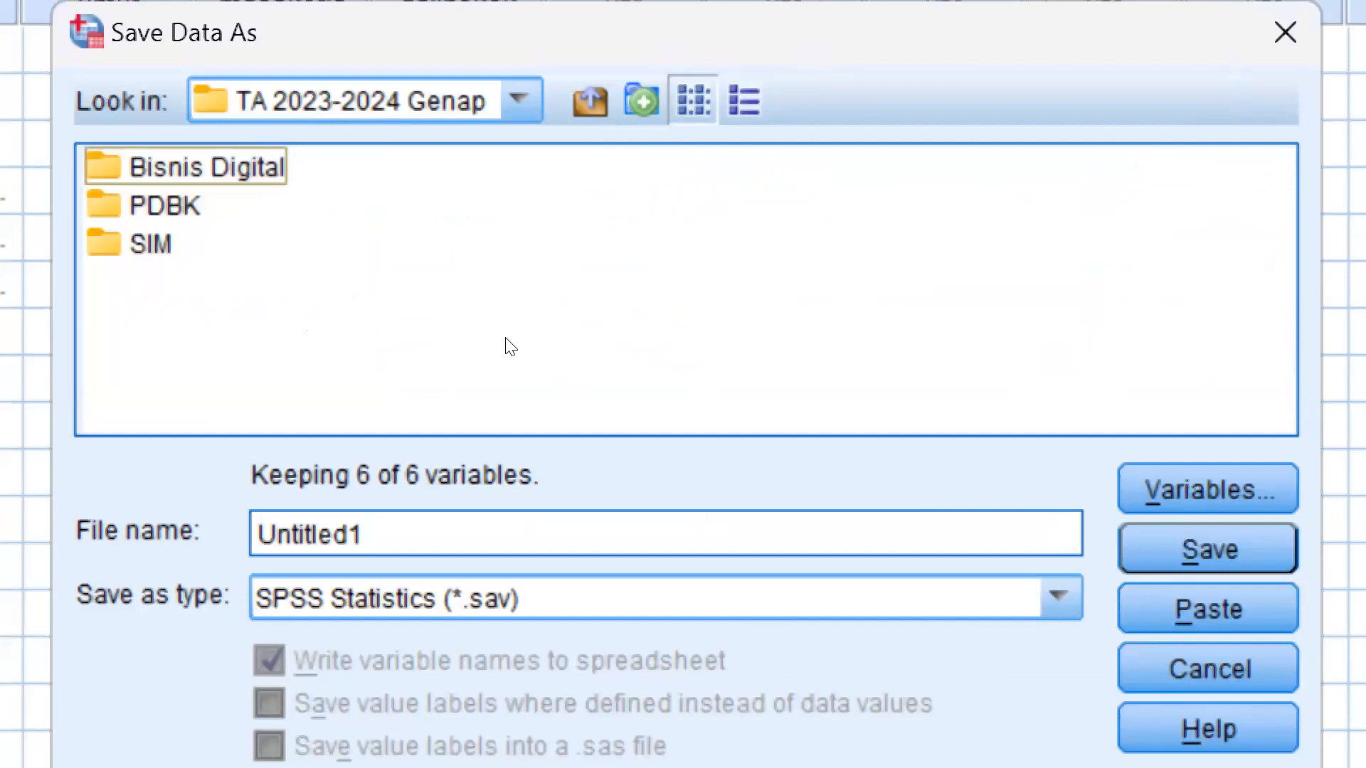
{"action": "key", "text": "Down"}
{"action": "key", "text": "Return"}
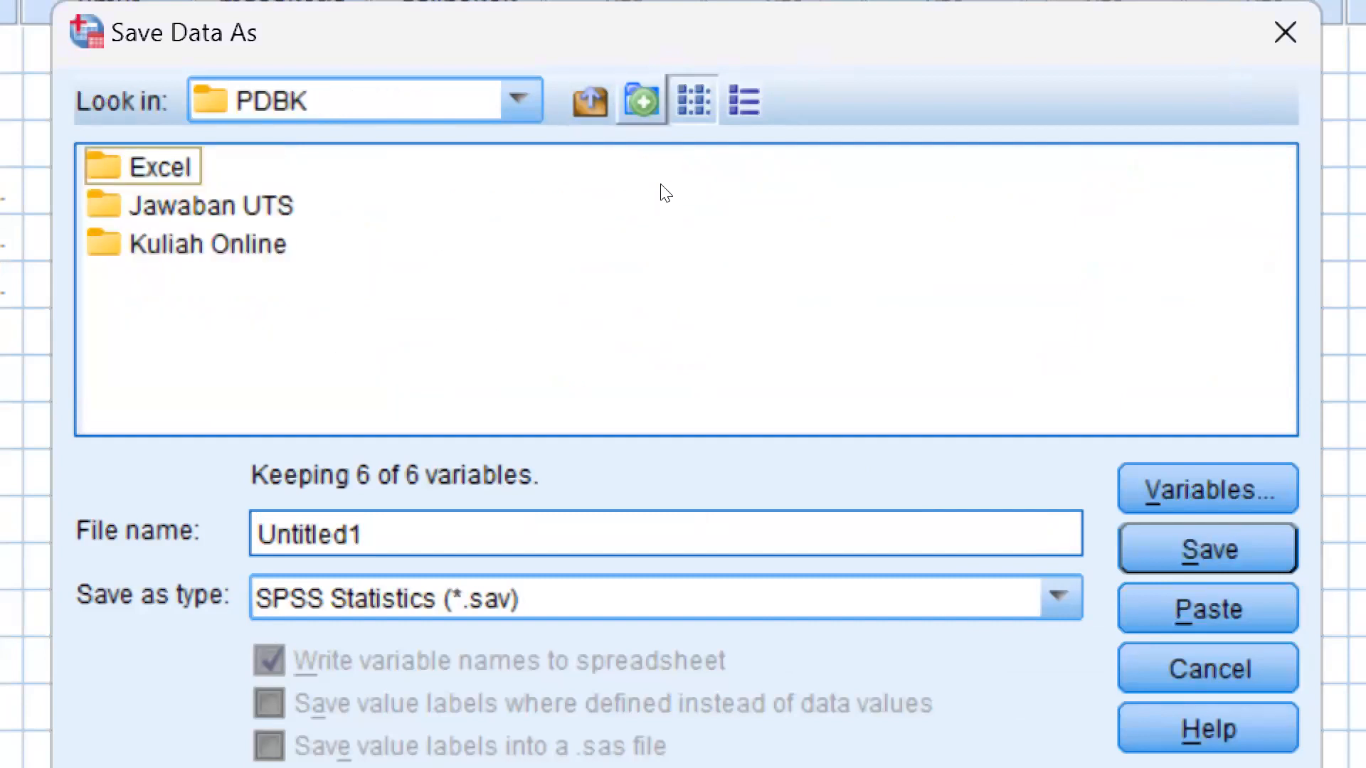
Create a folder named "SPSS PDBK" inside the PDBK folder and open it
{"action": "left_click", "coordinate": [641, 100]}
{"action": "type", "text": "SPSS "}
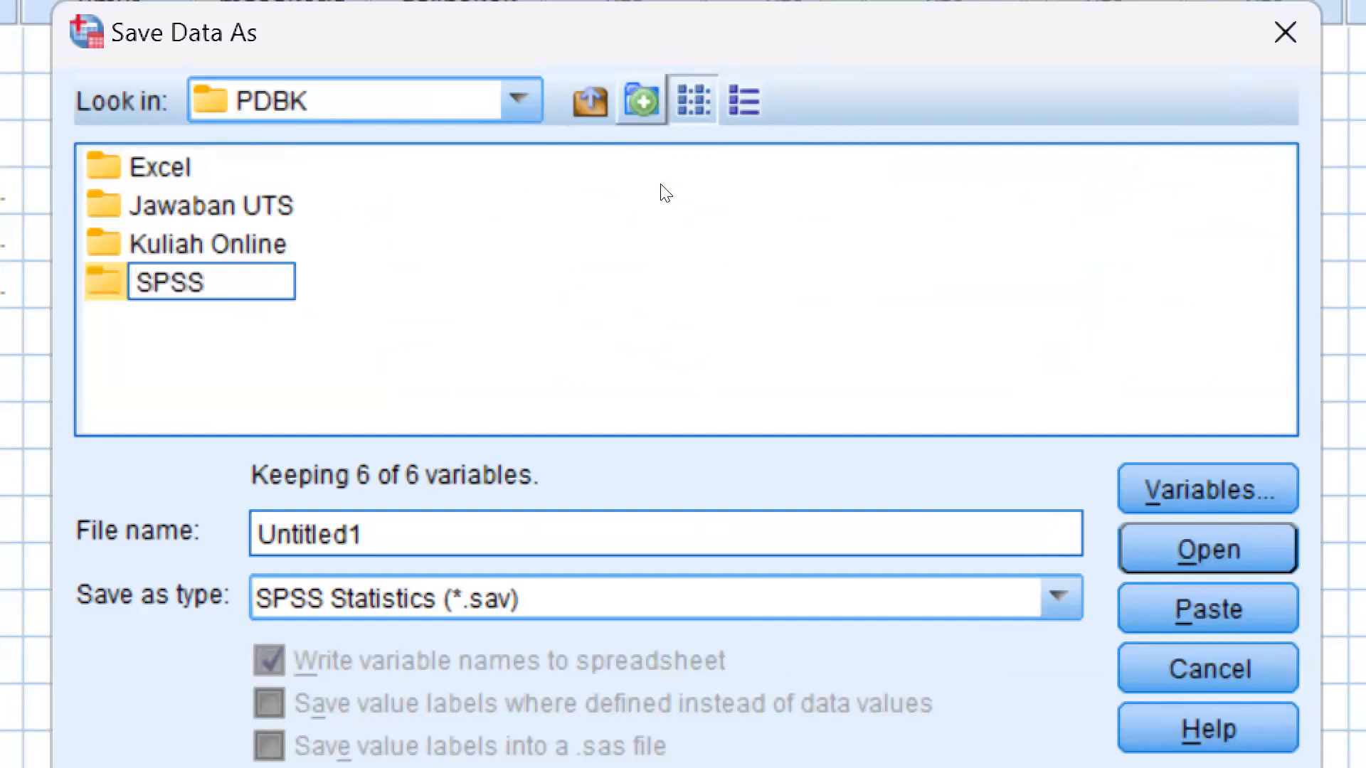
{"action": "type", "text": "PDBK"}
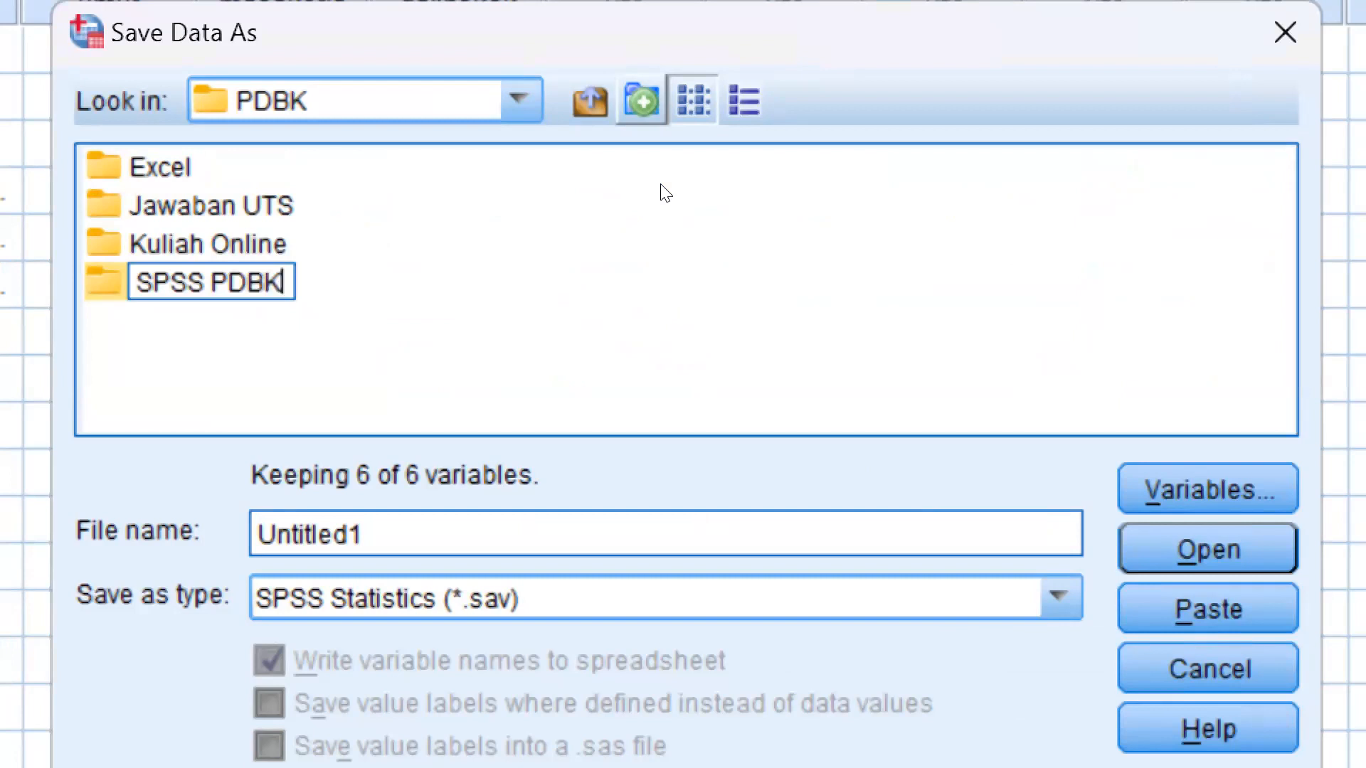
{"action": "key", "text": "Return"}
{"action": "key", "text": "Return"}
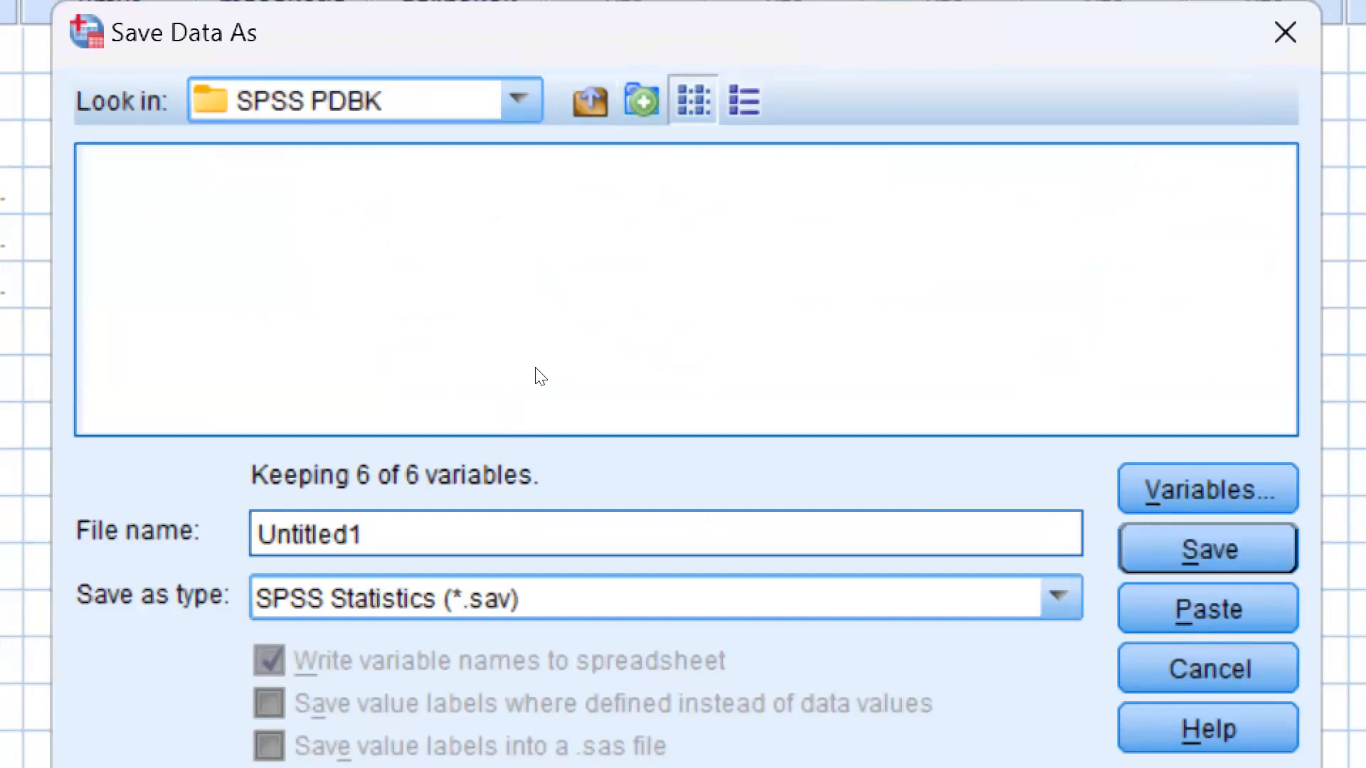
Name the data file "Data Karyawan" and save it as an SPSS Statistics (*.sav) file in the SPSS PDBK folder
{"action": "key", "text": "BackSpace"}
{"action": "key", "text": "BackSpace"}
{"action": "key", "text": "BackSpace"}
{"action": "key", "text": "BackSpace"}
{"action": "key", "text": "BackSpace"}
{"action": "key", "text": "BackSpace"}
{"action": "key", "text": "BackSpace"}
{"action": "key", "text": "BackSpace"}
{"action": "key", "text": "BackSpace"}
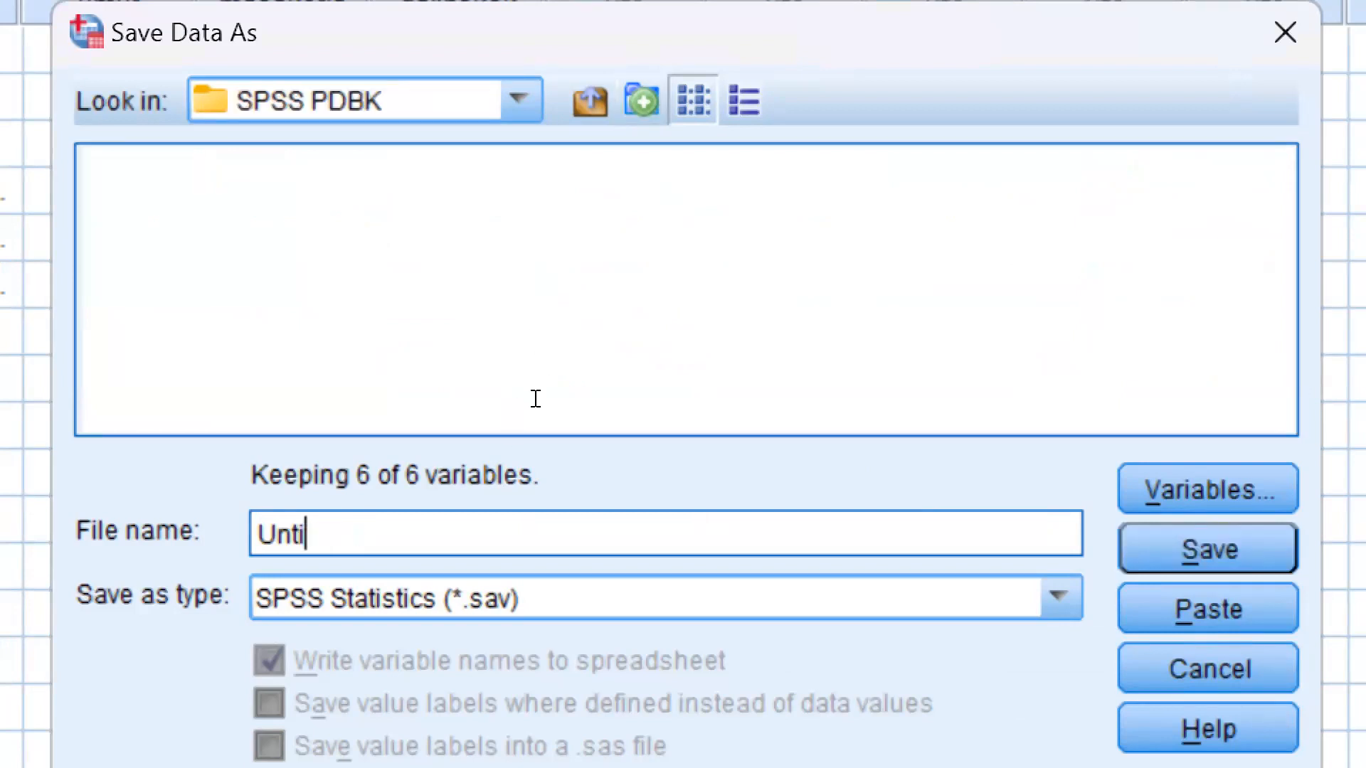
{"action": "type", "text": "Data Karyawan"}
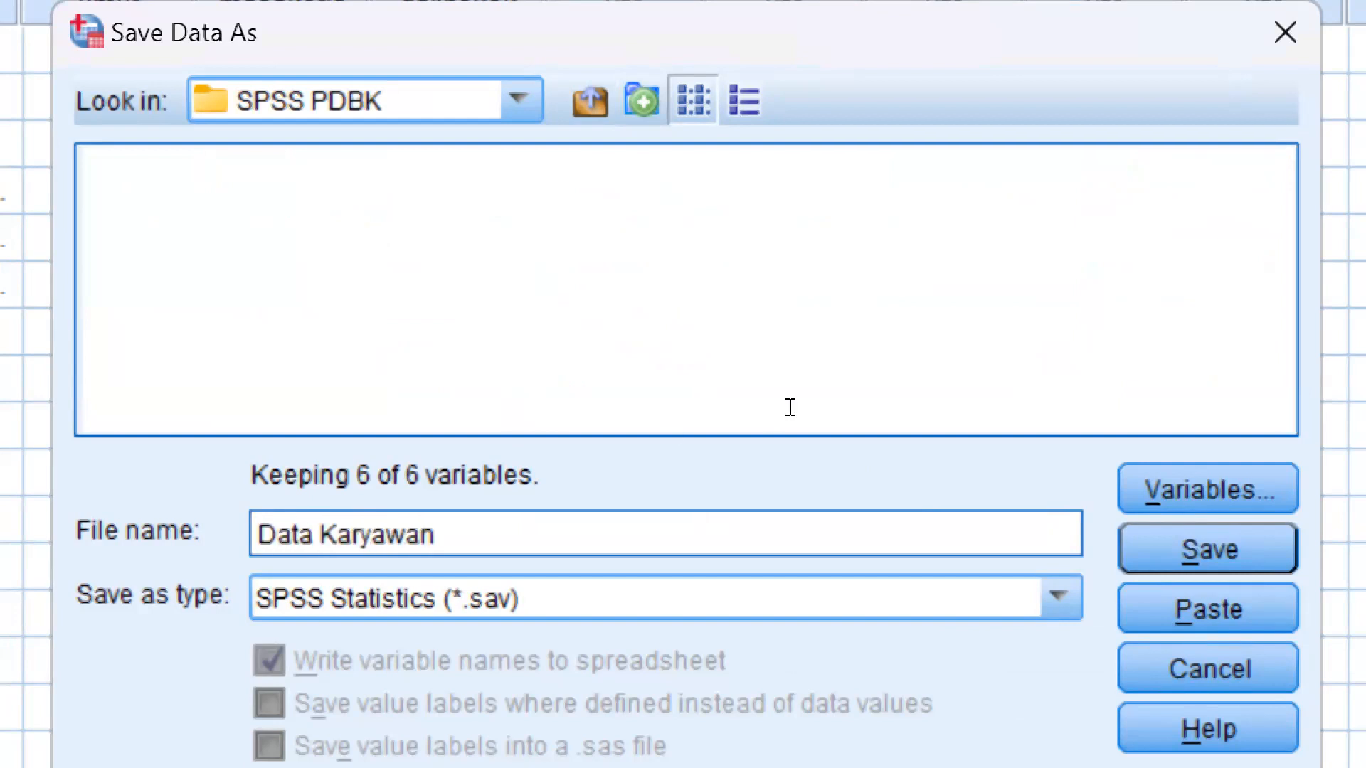
{"action": "key", "text": "Return"}
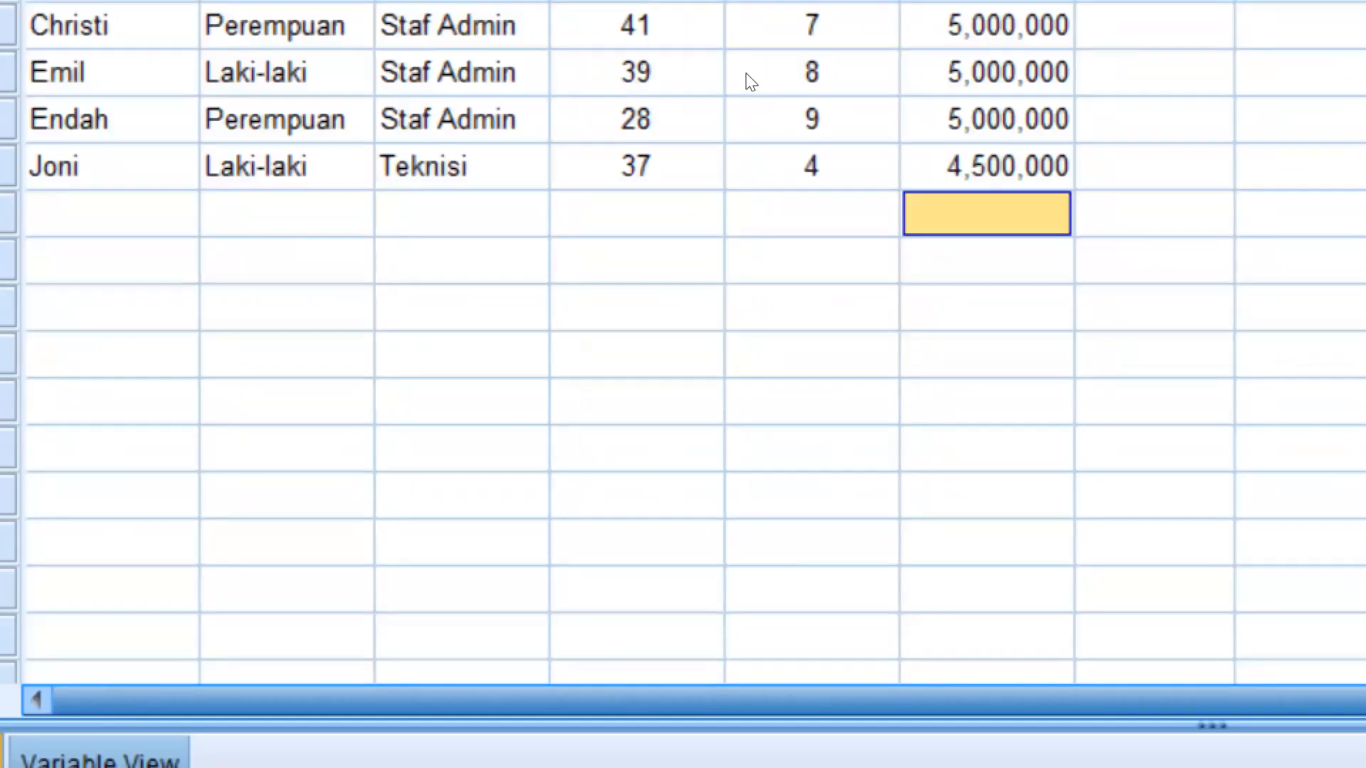
Switch to the Notepad notes and add ".sav" after the arrow on the "File Data" line
{"action": "key", "text": "super+minus"}
{"action": "key", "text": "super+minus"}
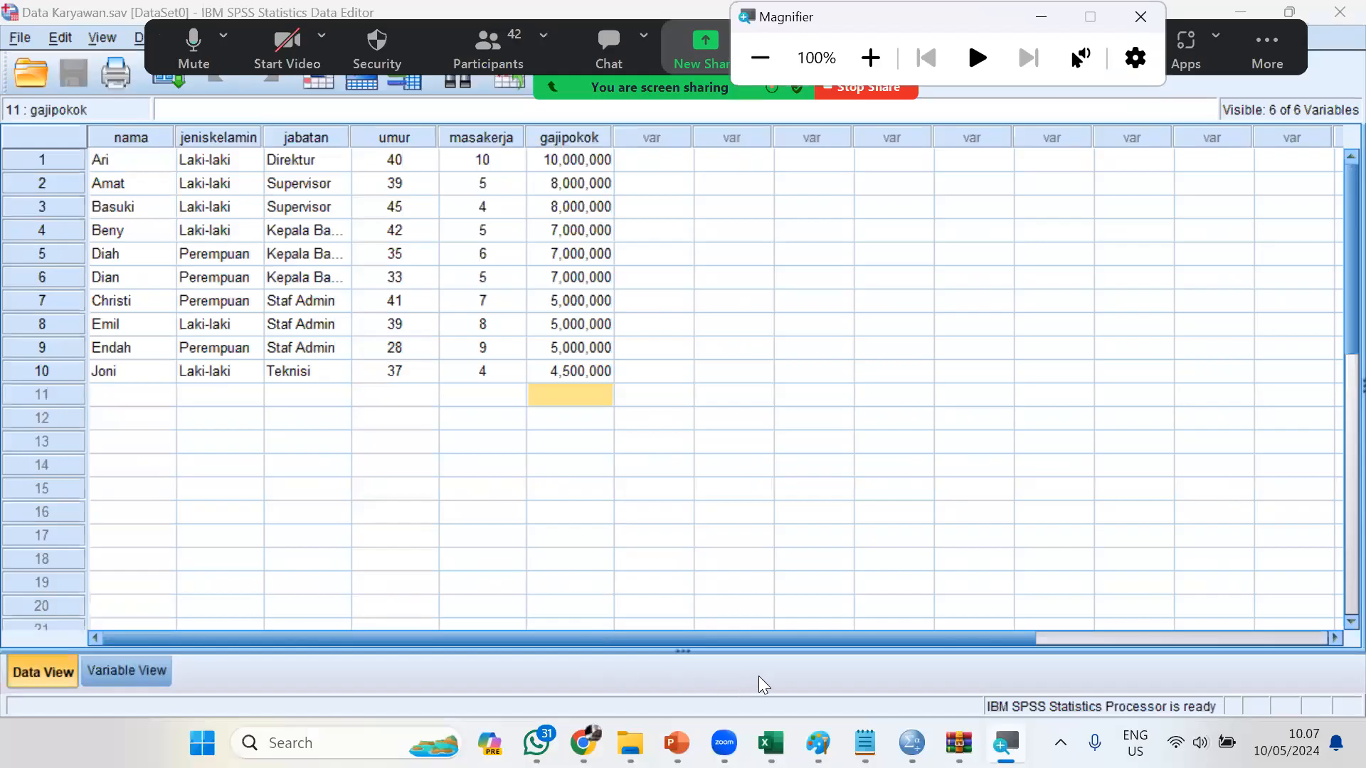
{"action": "left_click", "coordinate": [865, 742]}
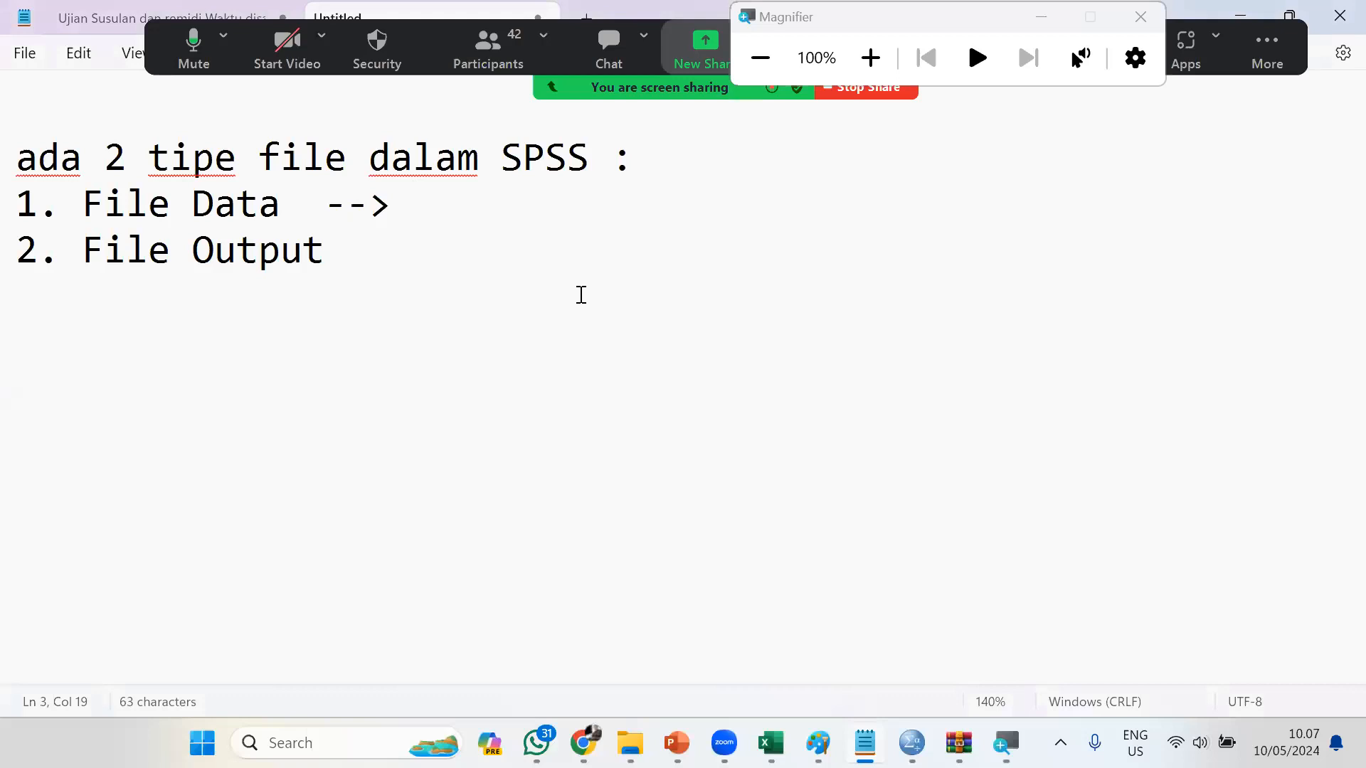
{"action": "type", "text": ".sav"}
{"action": "key", "text": "Down"}
Switch to the PDBK folder in File Explorer, open SPSS PDBK and examine the saved Data Karyawan file's type
{"action": "left_click", "coordinate": [630, 743]}
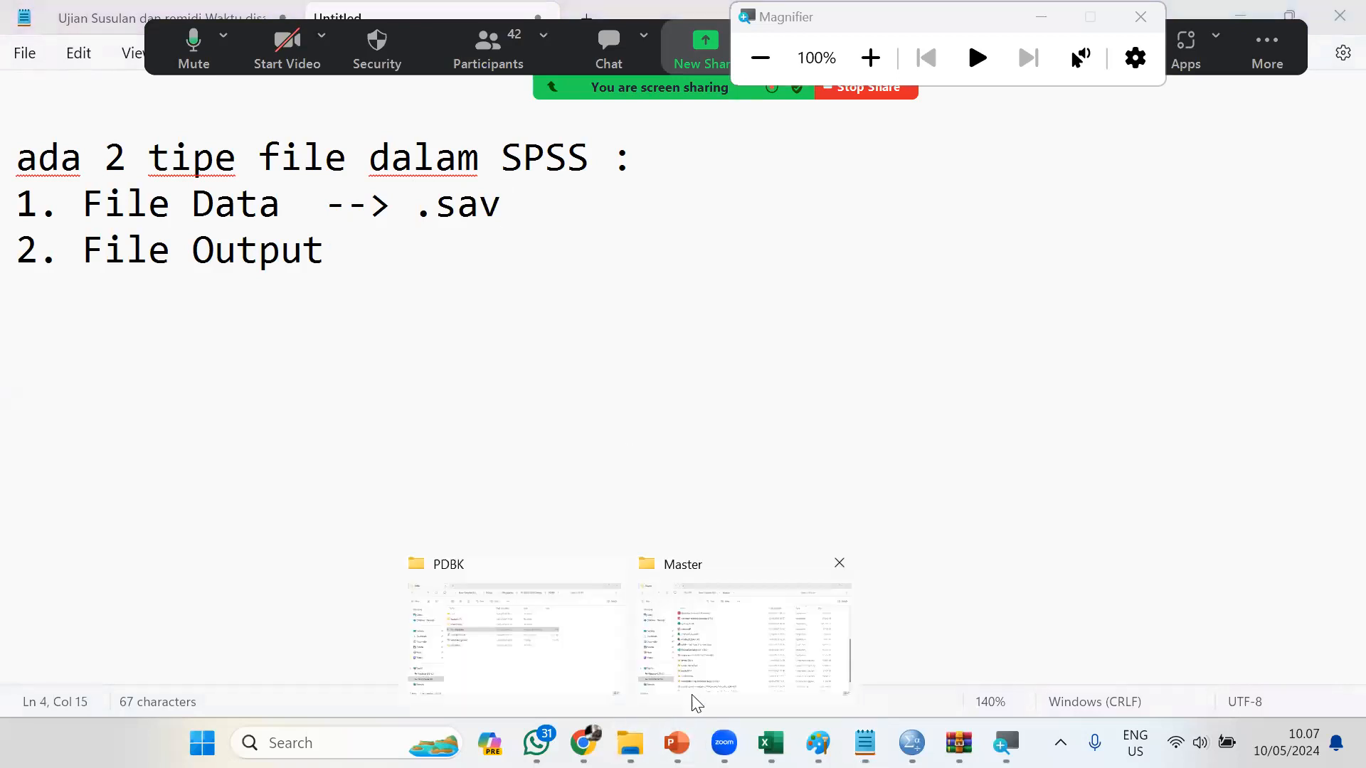
{"action": "left_click", "coordinate": [562, 681]}
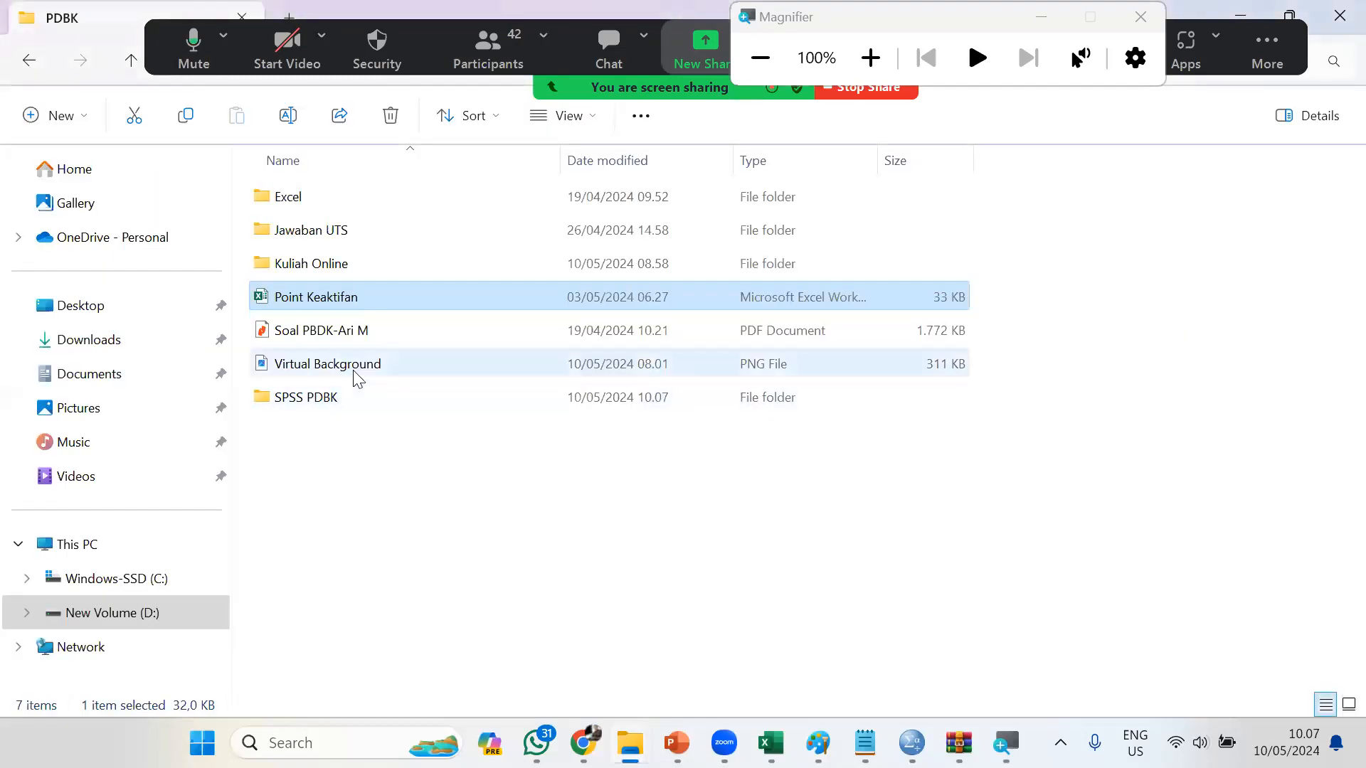
{"action": "double_click", "coordinate": [346, 388]}
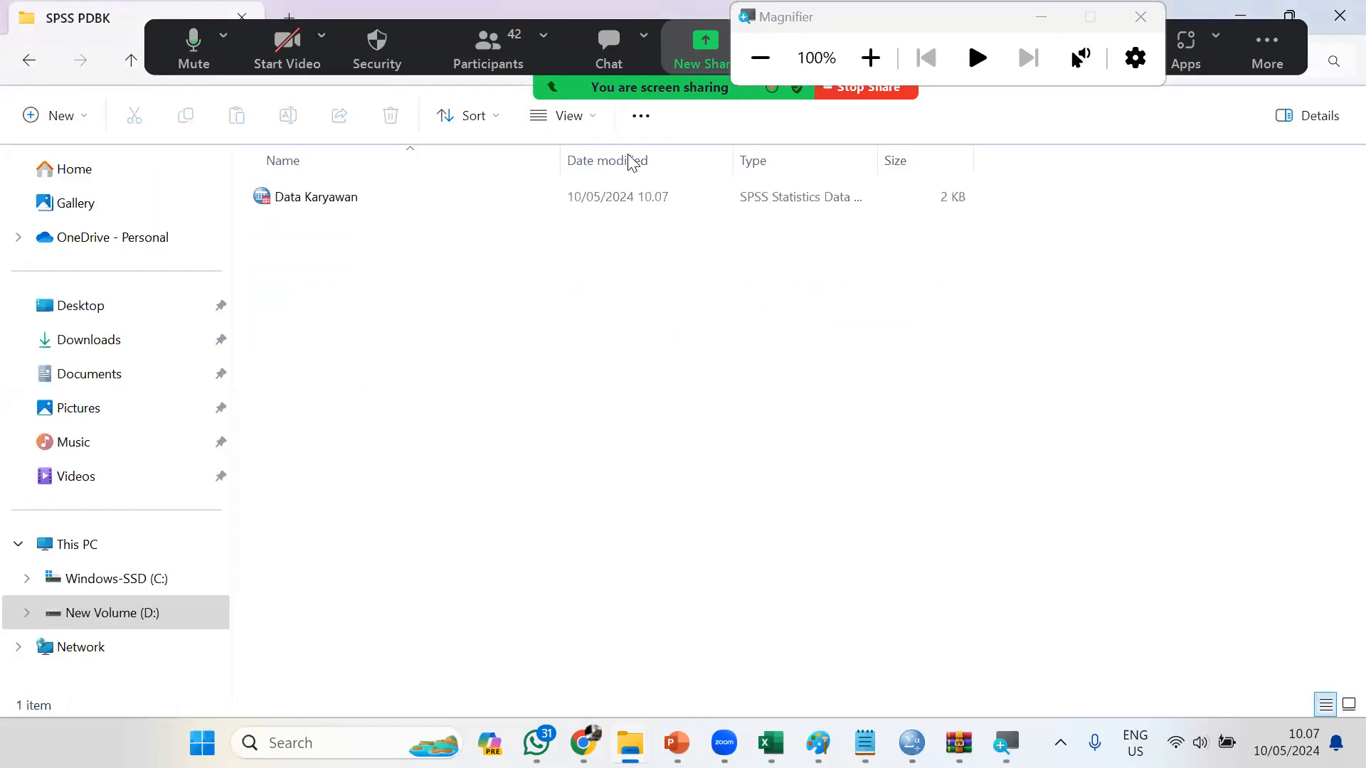
{"action": "left_click", "coordinate": [871, 58]}
{"action": "left_click", "coordinate": [871, 58]}
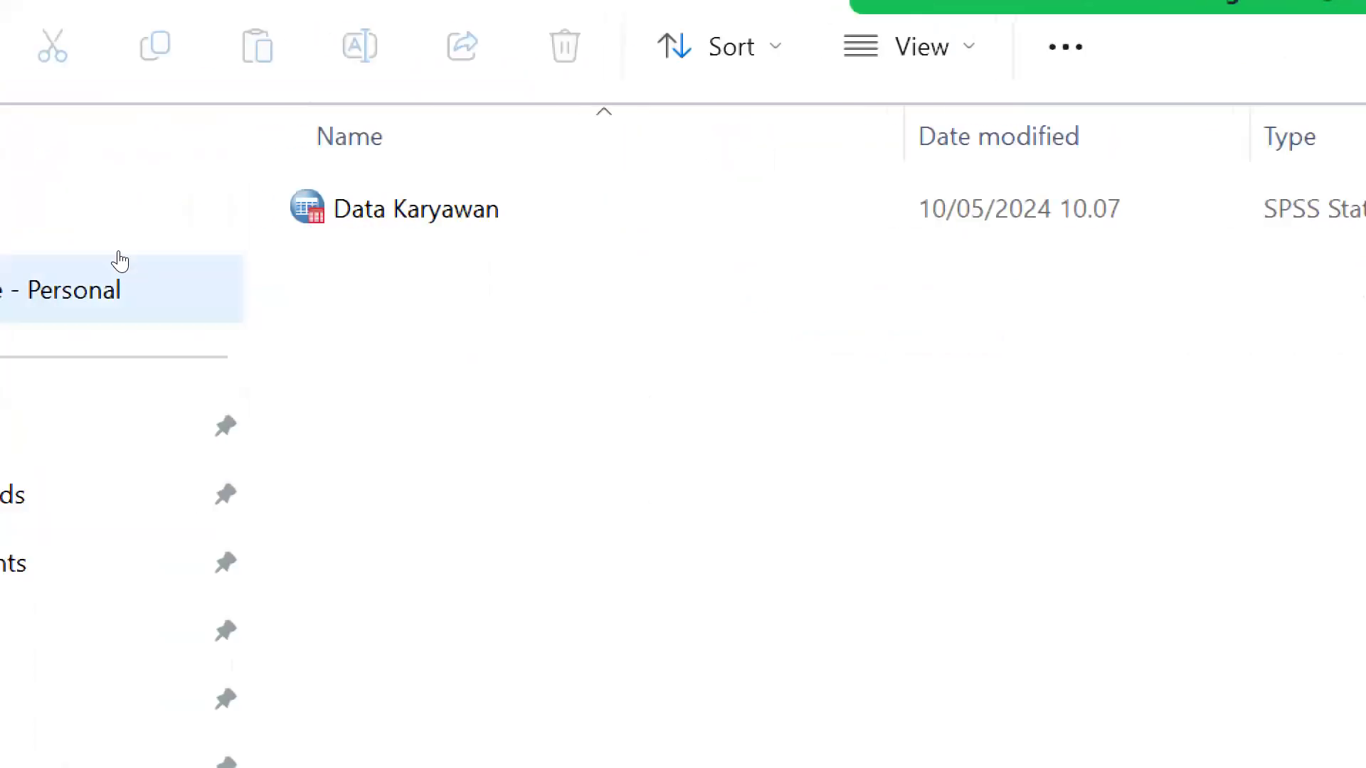
{"action": "left_click", "coordinate": [351, 202]}
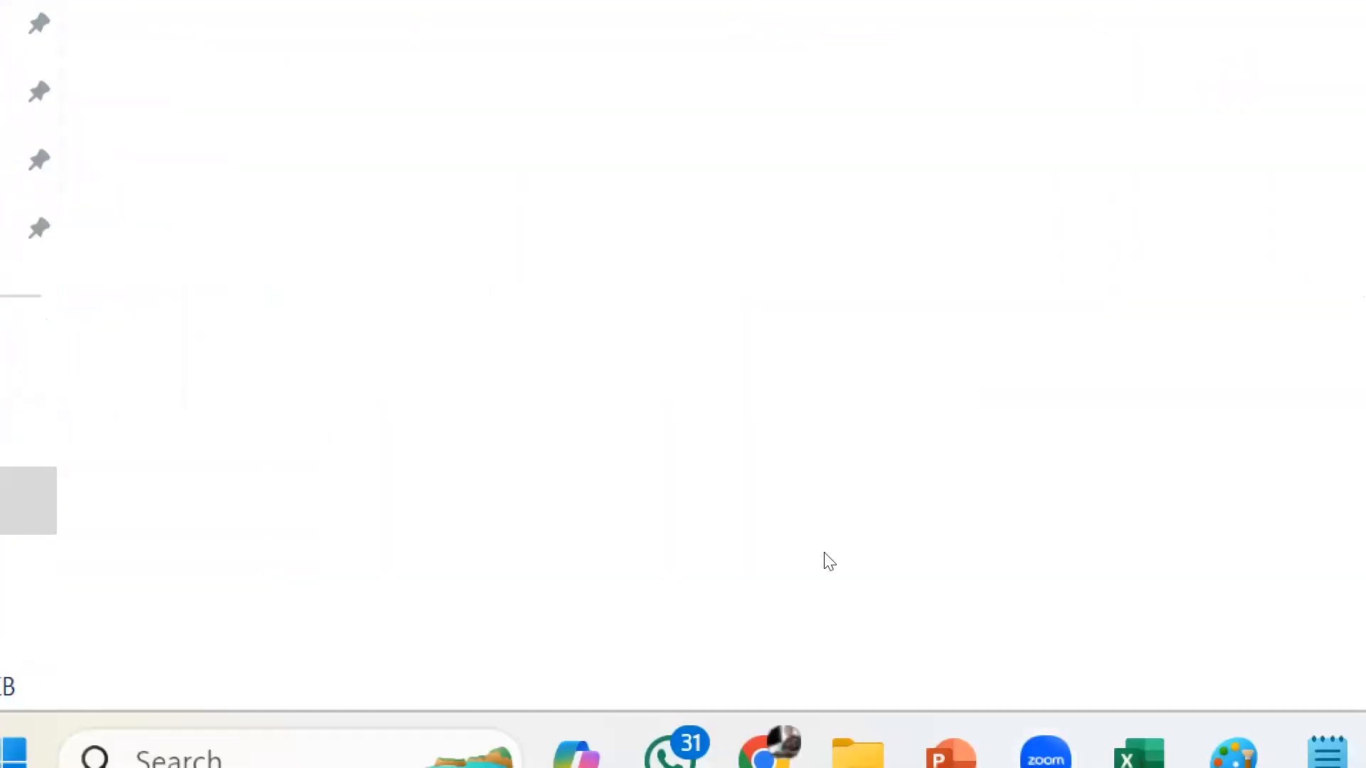
{"action": "key", "text": "super+minus"}
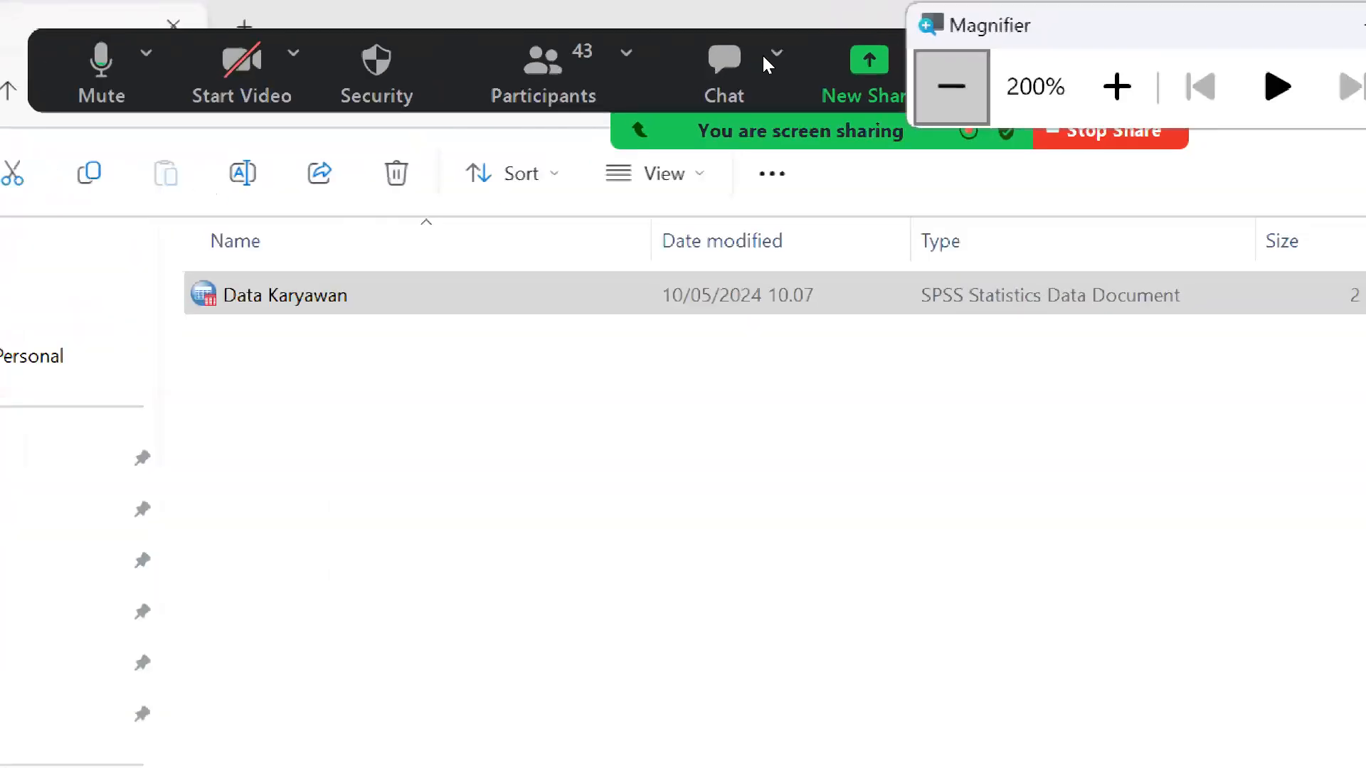
{"action": "key", "text": "super+minus"}
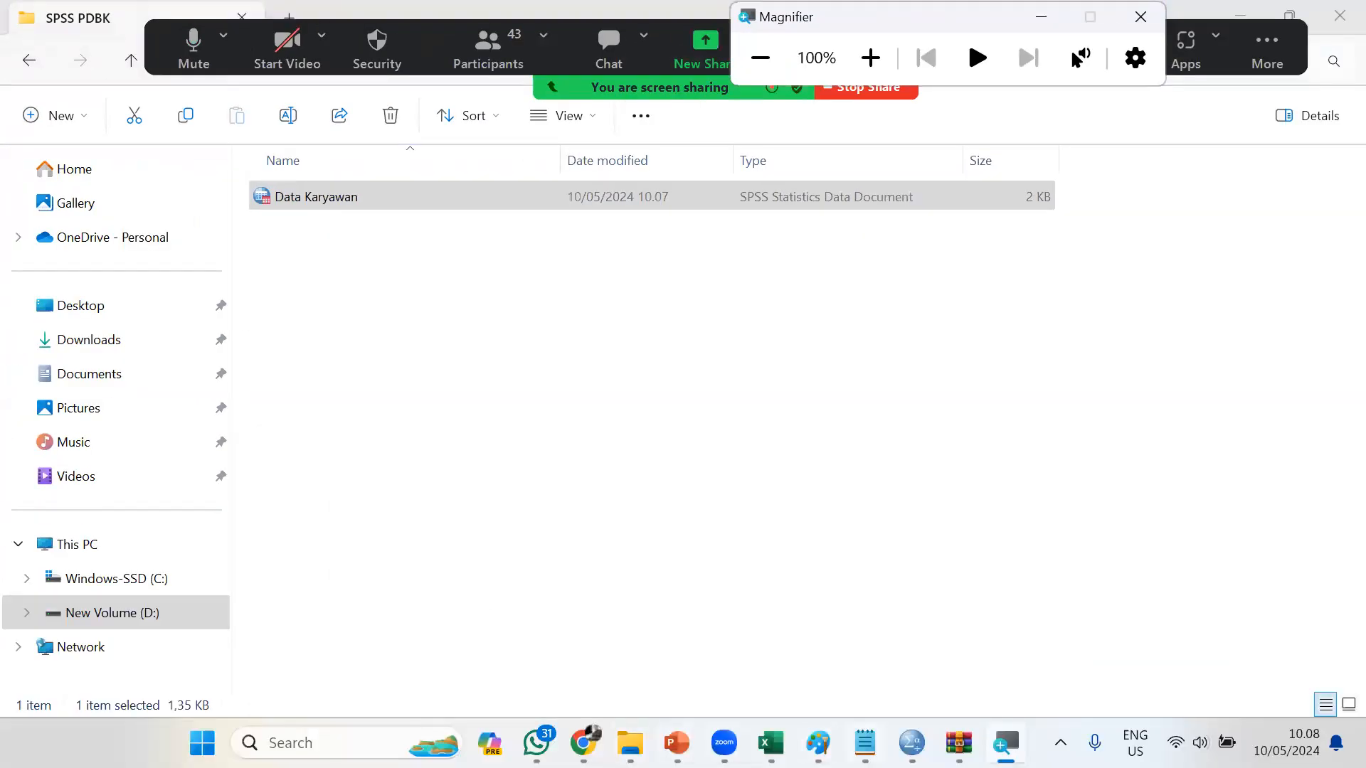
Switch back to the Notepad notes and add "-->" after "2. File Output"
{"action": "left_click", "coordinate": [864, 742]}
{"action": "type", "text": "---"}
{"action": "key", "text": "BackSpace"}
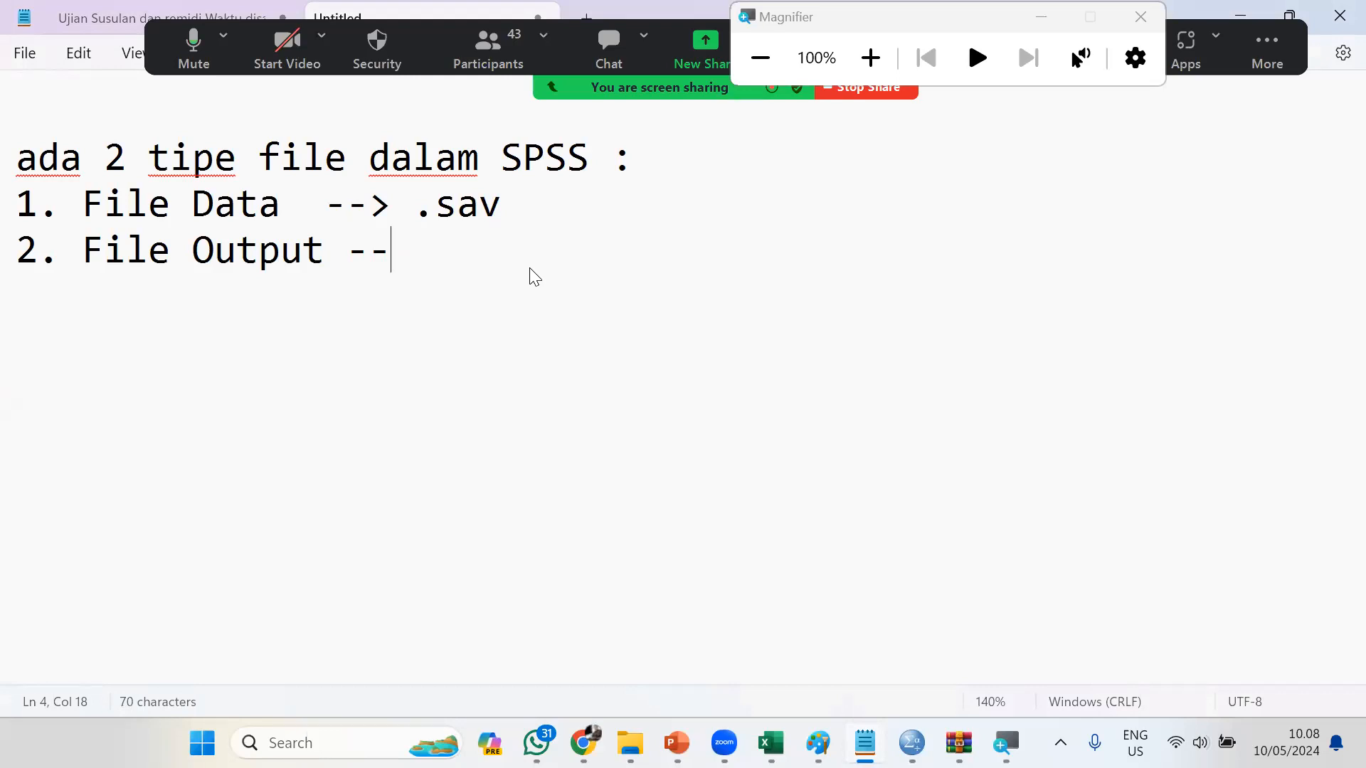
{"action": "type", "text": ">"}
Switch to the SPSS Data Editor window that holds Data Karyawan.sav
{"action": "mouse_move", "coordinate": [818, 739]}
{"action": "mouse_move", "coordinate": [912, 742]}
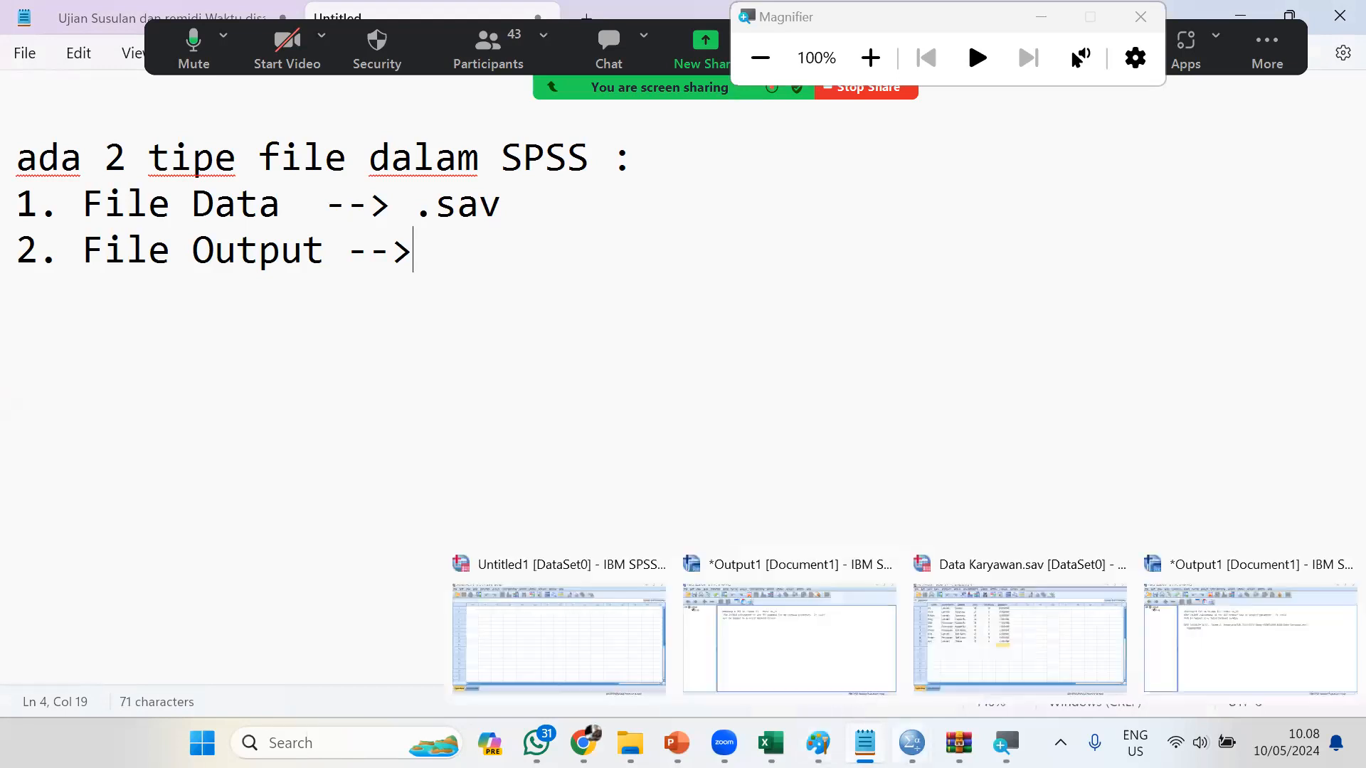
{"action": "left_click", "coordinate": [1039, 664]}
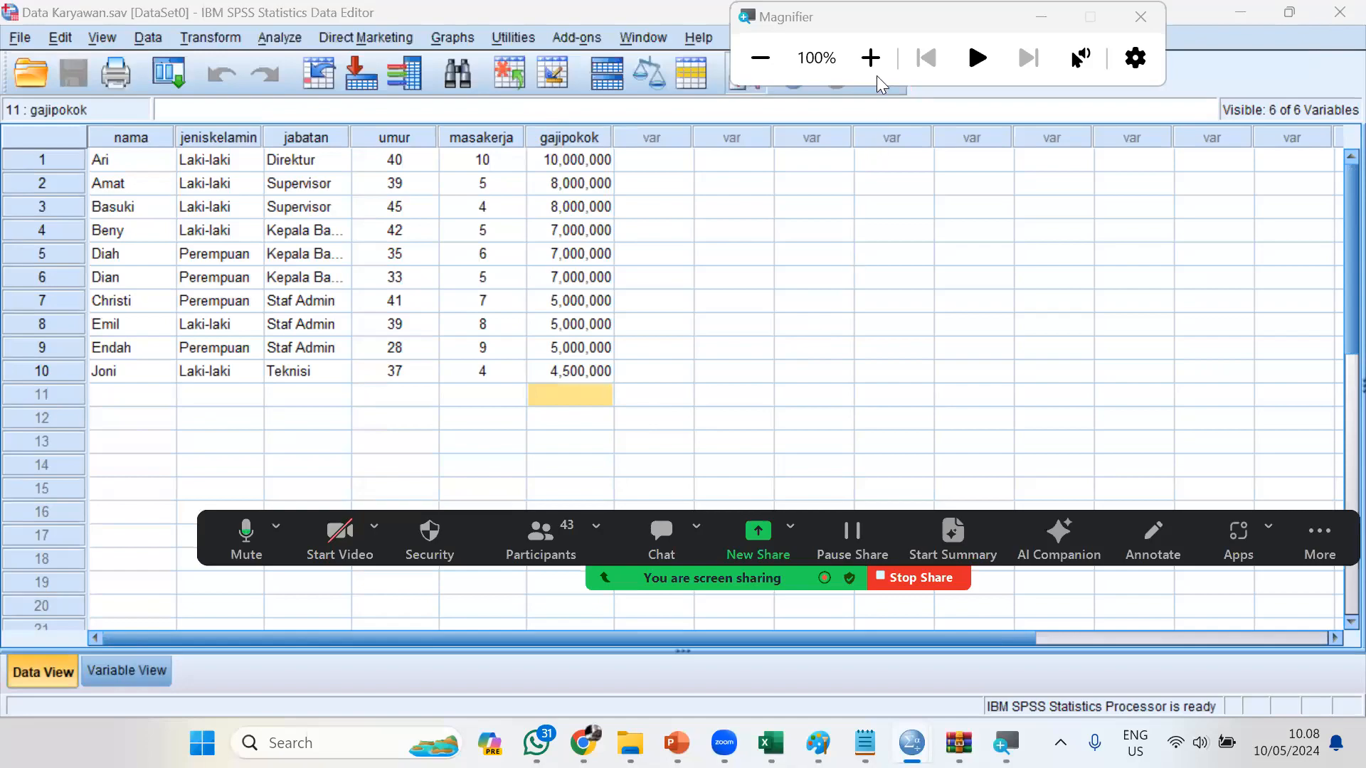
{"action": "left_click", "coordinate": [876, 72]}
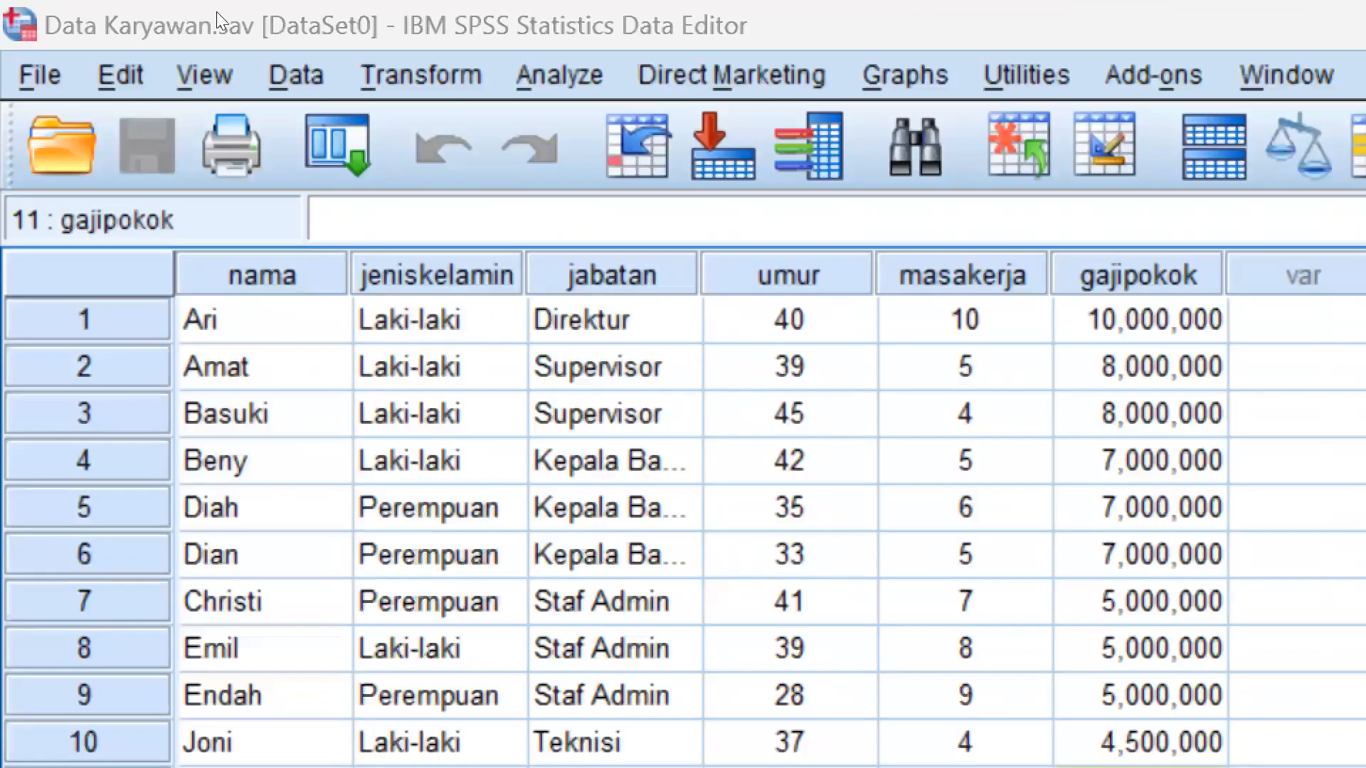
{"action": "key", "text": "alt+a"}
{"action": "key", "text": "Down"}
{"action": "key", "text": "Down"}
{"action": "key", "text": "Down"}
{"action": "key", "text": "Up"}
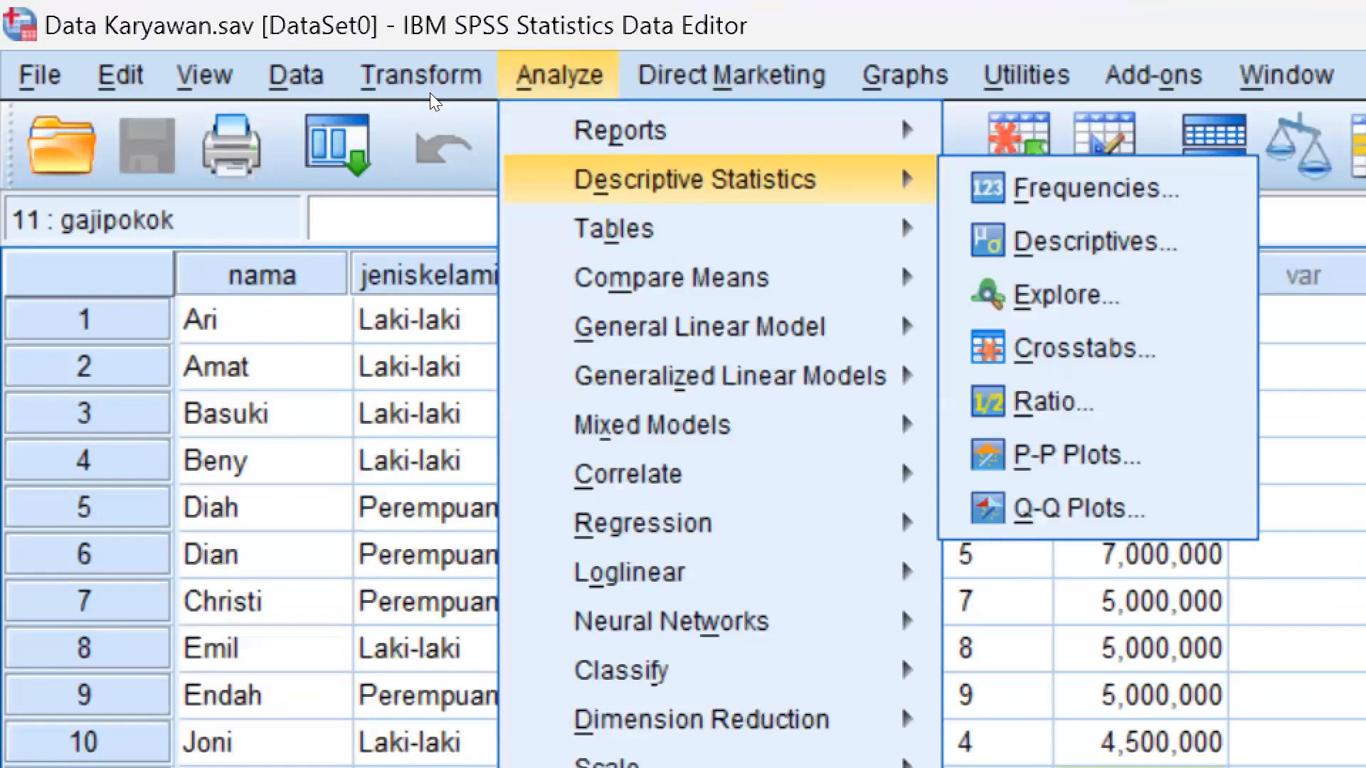
{"action": "key", "text": "Down"}
{"action": "key", "text": "Down"}
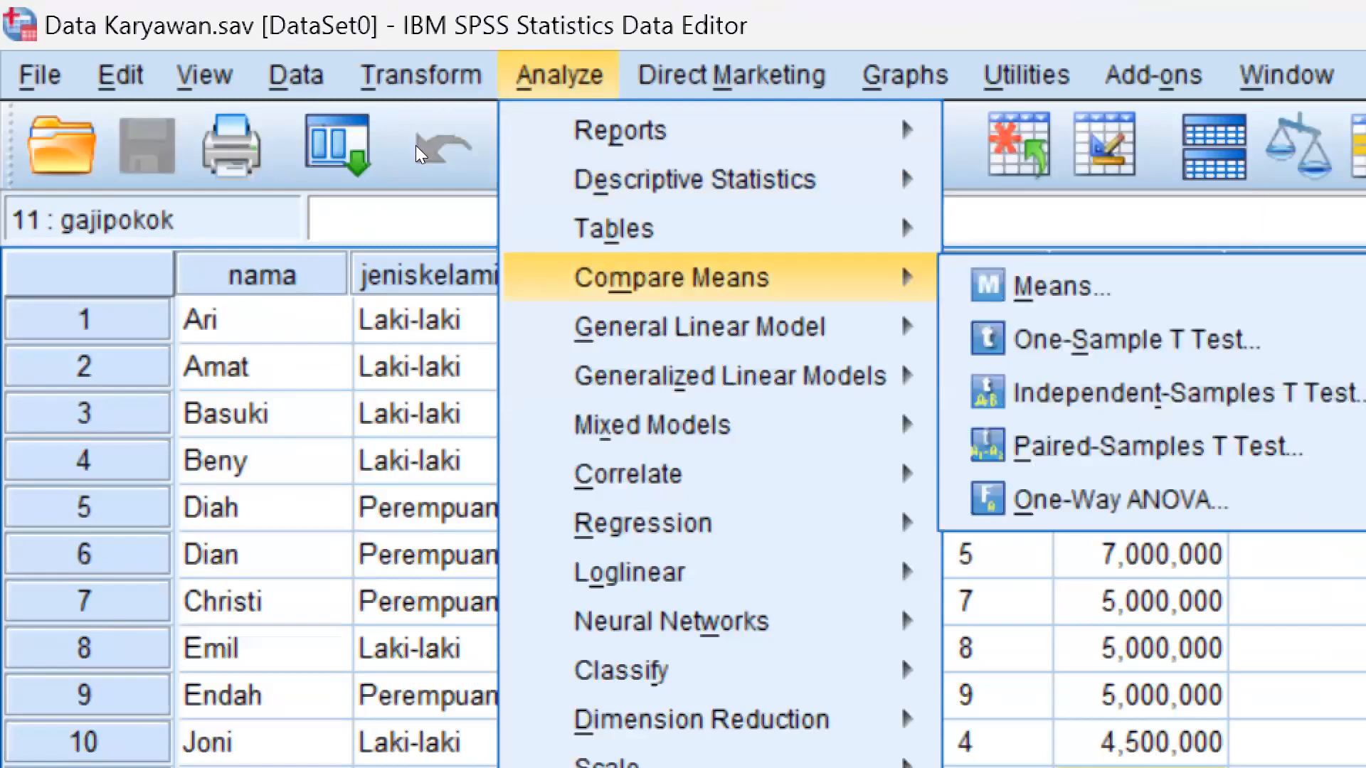
{"action": "key", "text": "Up"}
{"action": "key", "text": "Up"}
{"action": "key", "text": "Down"}
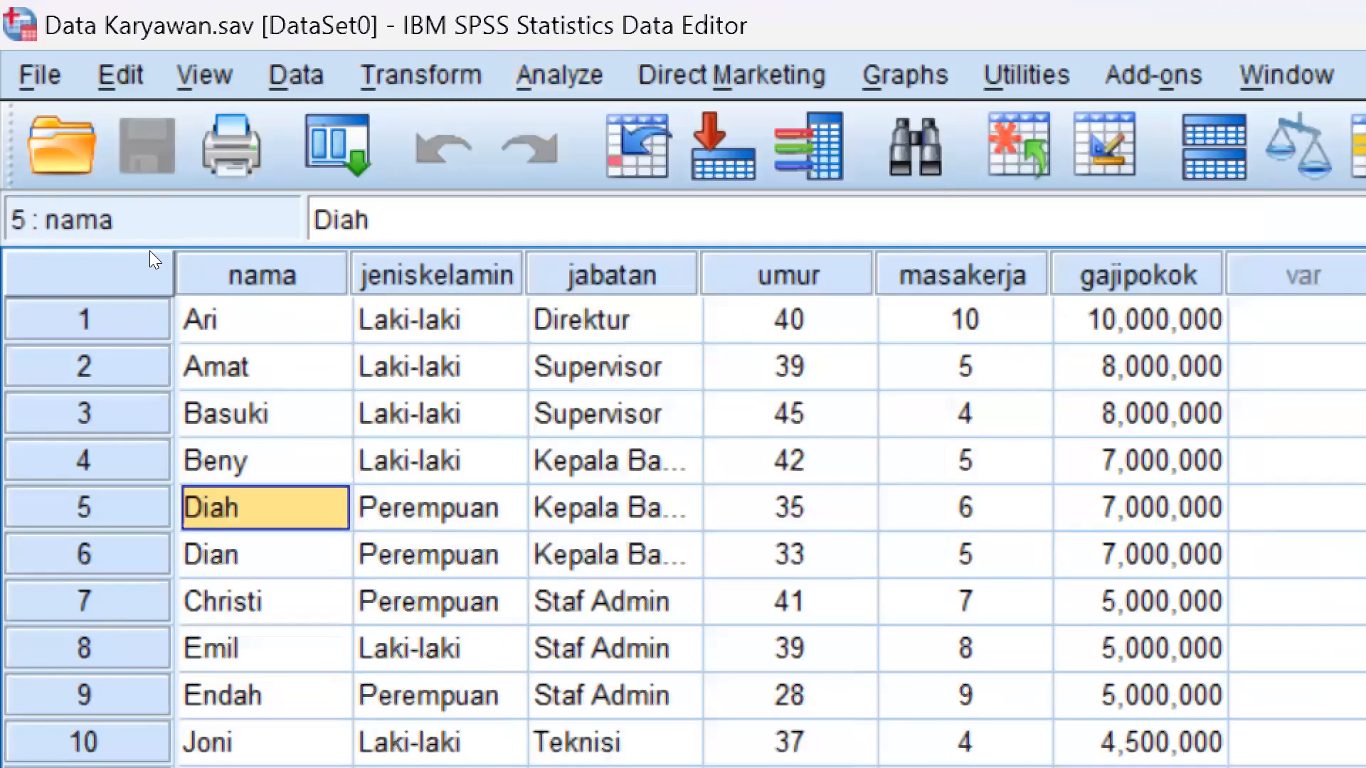
{"action": "scroll", "coordinate": [340, 222], "scroll_direction": "down", "scroll_amount": 2}
{"action": "scroll", "coordinate": [555, 278], "scroll_direction": "up", "scroll_amount": 2}
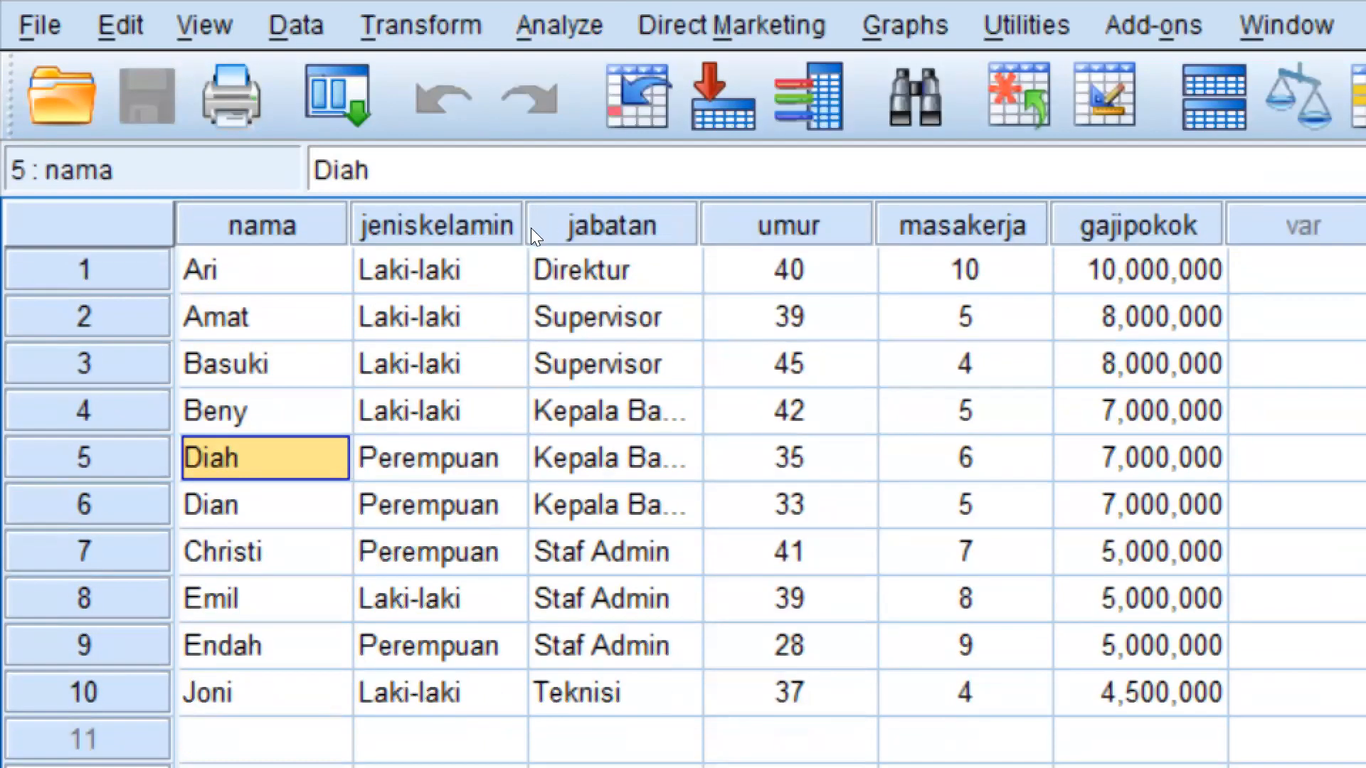
{"action": "scroll", "coordinate": [538, 244], "scroll_direction": "down", "scroll_amount": 1}
{"action": "scroll", "coordinate": [538, 243], "scroll_direction": "up", "scroll_amount": 1}
{"action": "scroll", "coordinate": [538, 243], "scroll_direction": "down", "scroll_amount": 1}
{"action": "scroll", "coordinate": [716, 182], "scroll_direction": "up", "scroll_amount": 1}
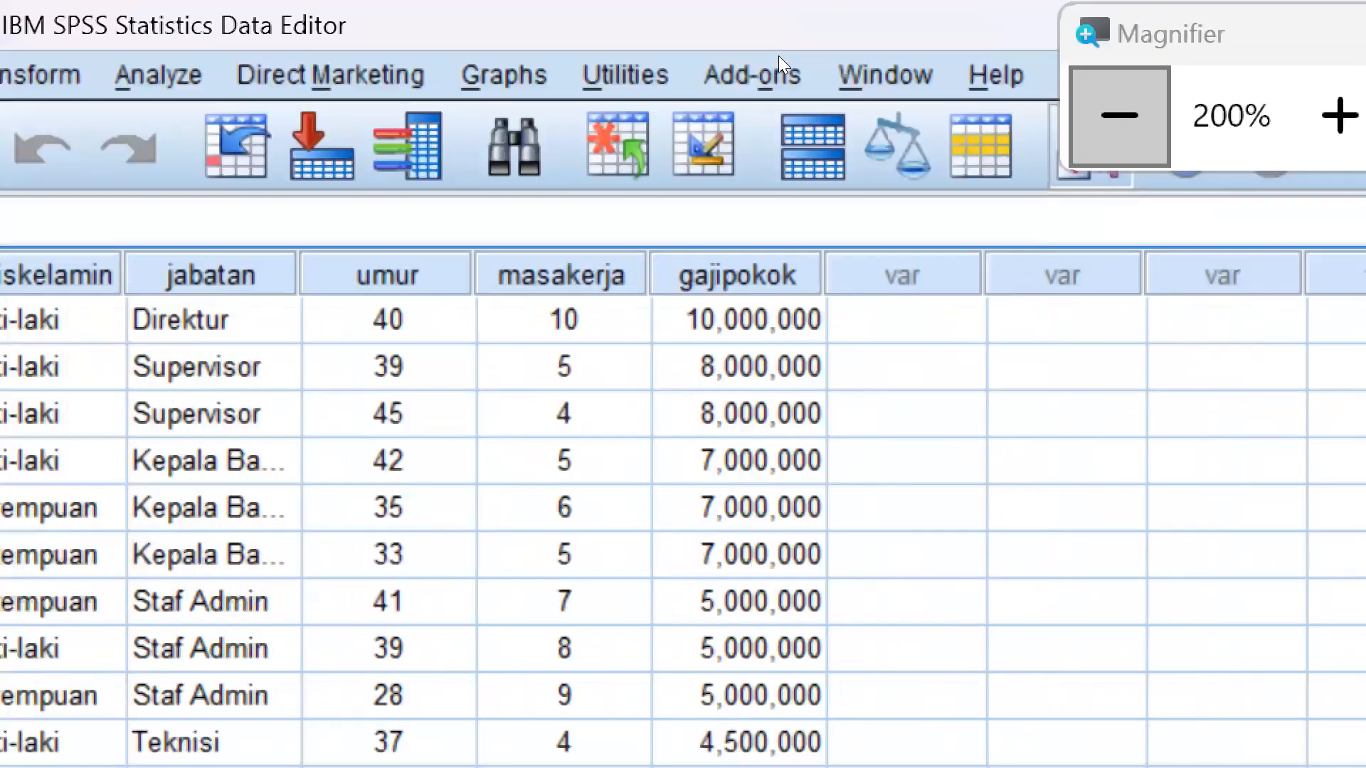
Start a Frequencies analysis from the descriptive statistics and move its dialog over the data table
{"action": "left_click", "coordinate": [1172, 77]}
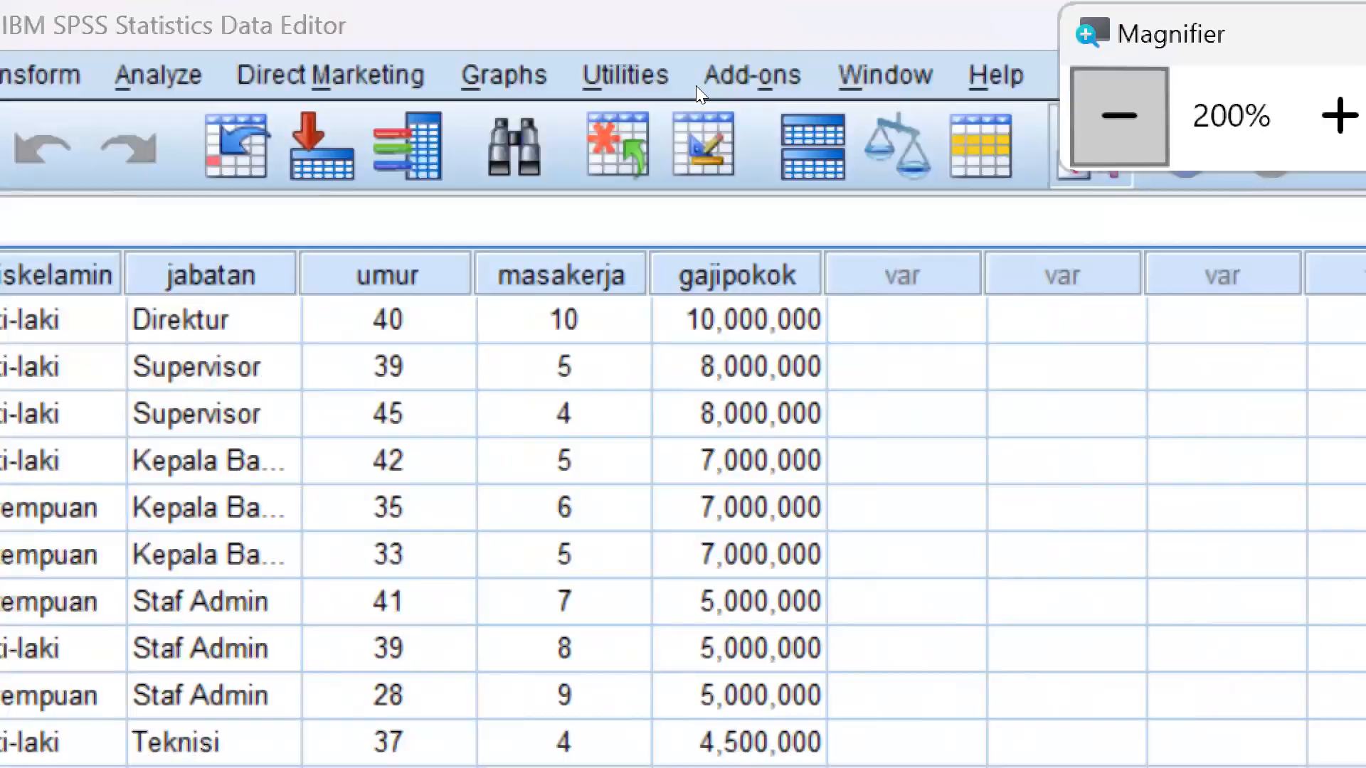
{"action": "left_click", "coordinate": [404, 57]}
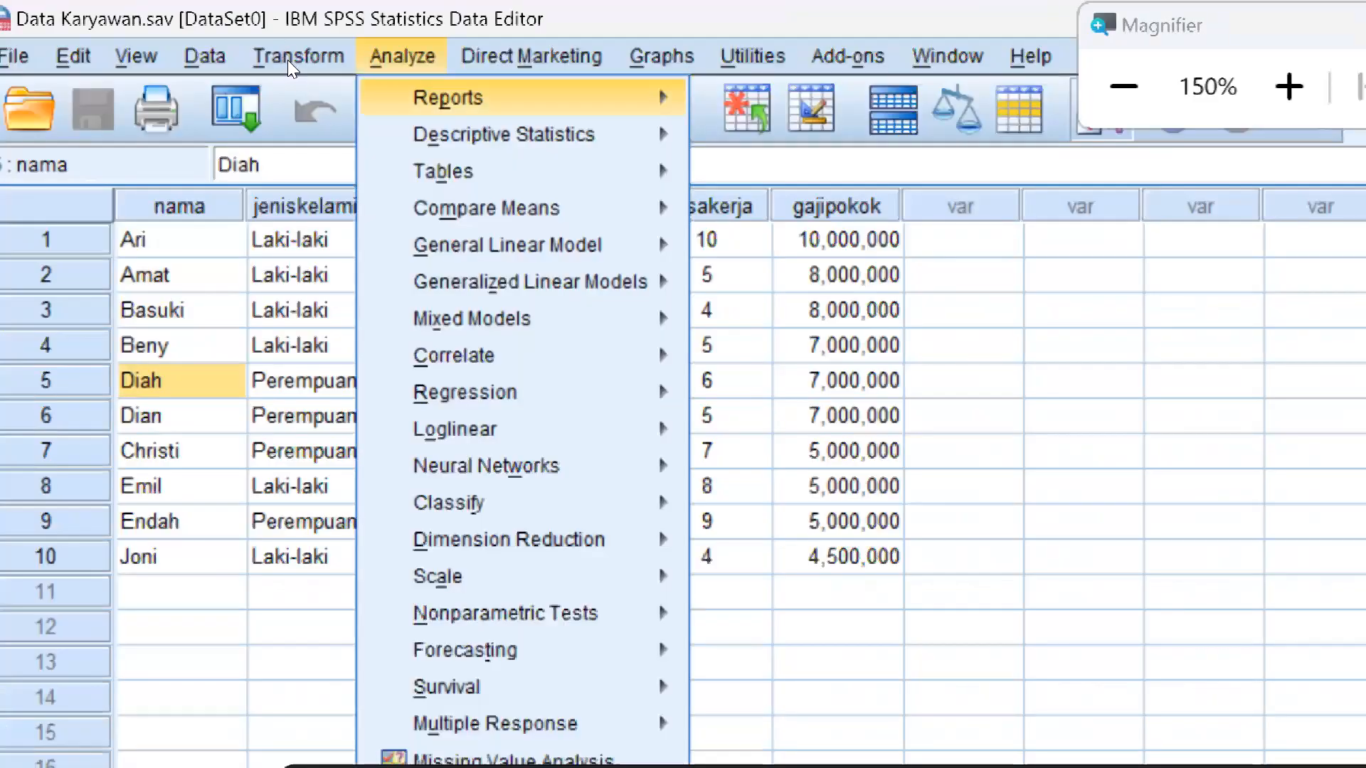
{"action": "mouse_move", "coordinate": [443, 130]}
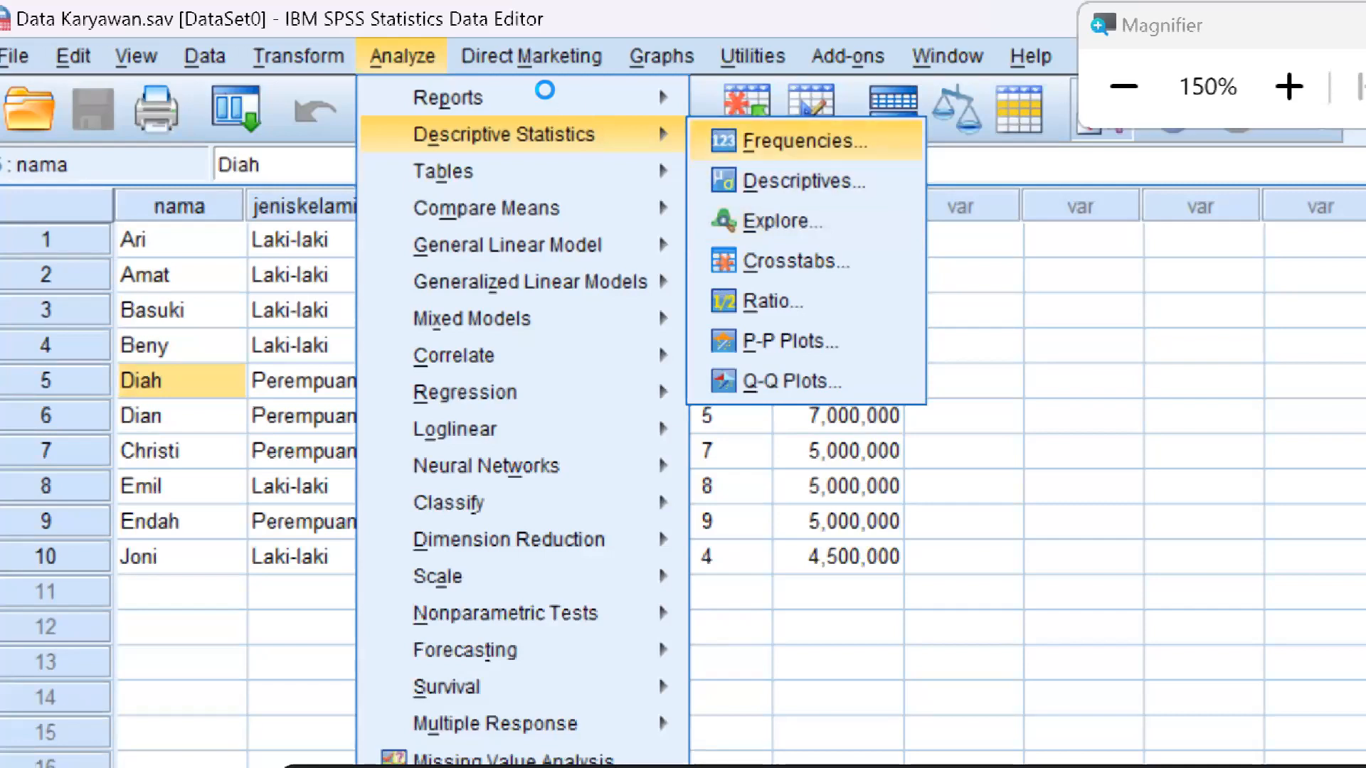
{"action": "key", "text": "Return"}
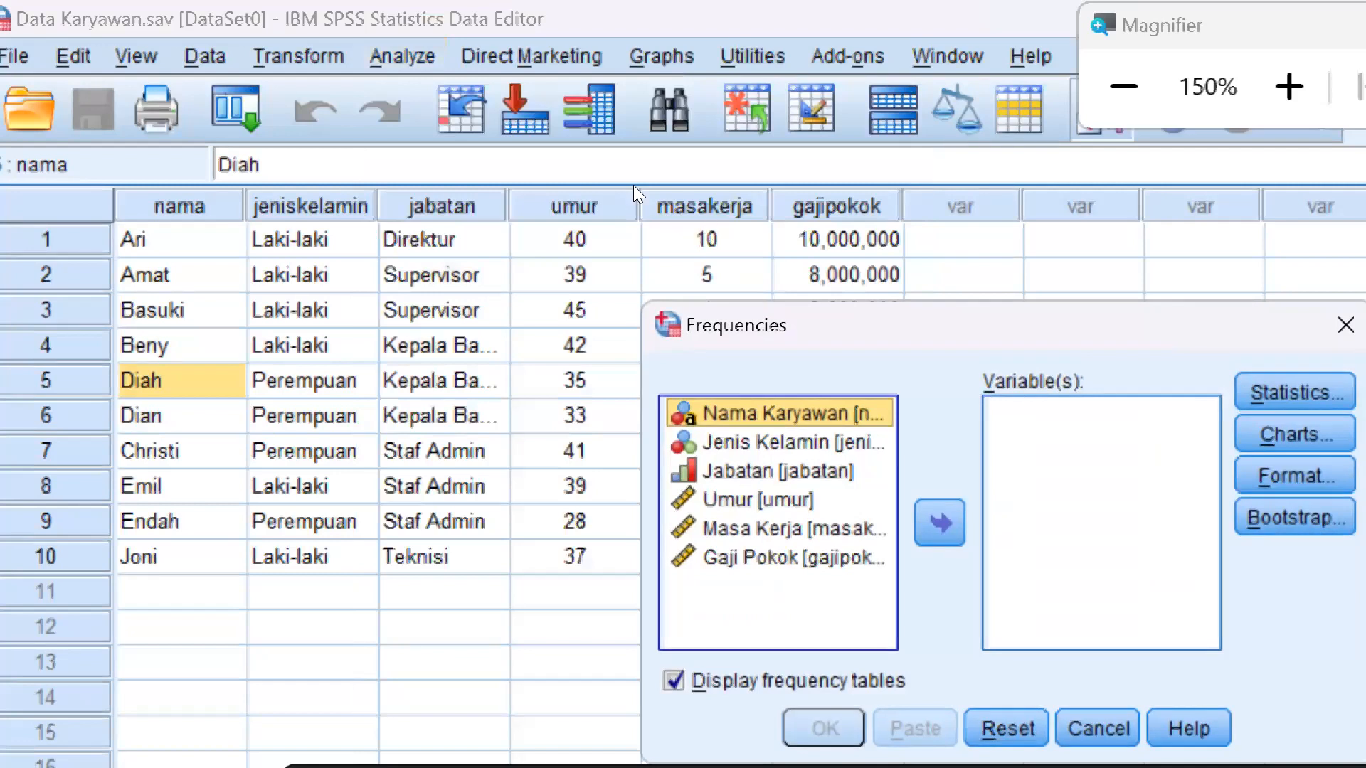
{"action": "left_click_drag", "start_coordinate": [862, 337], "coordinate": [384, 162]}
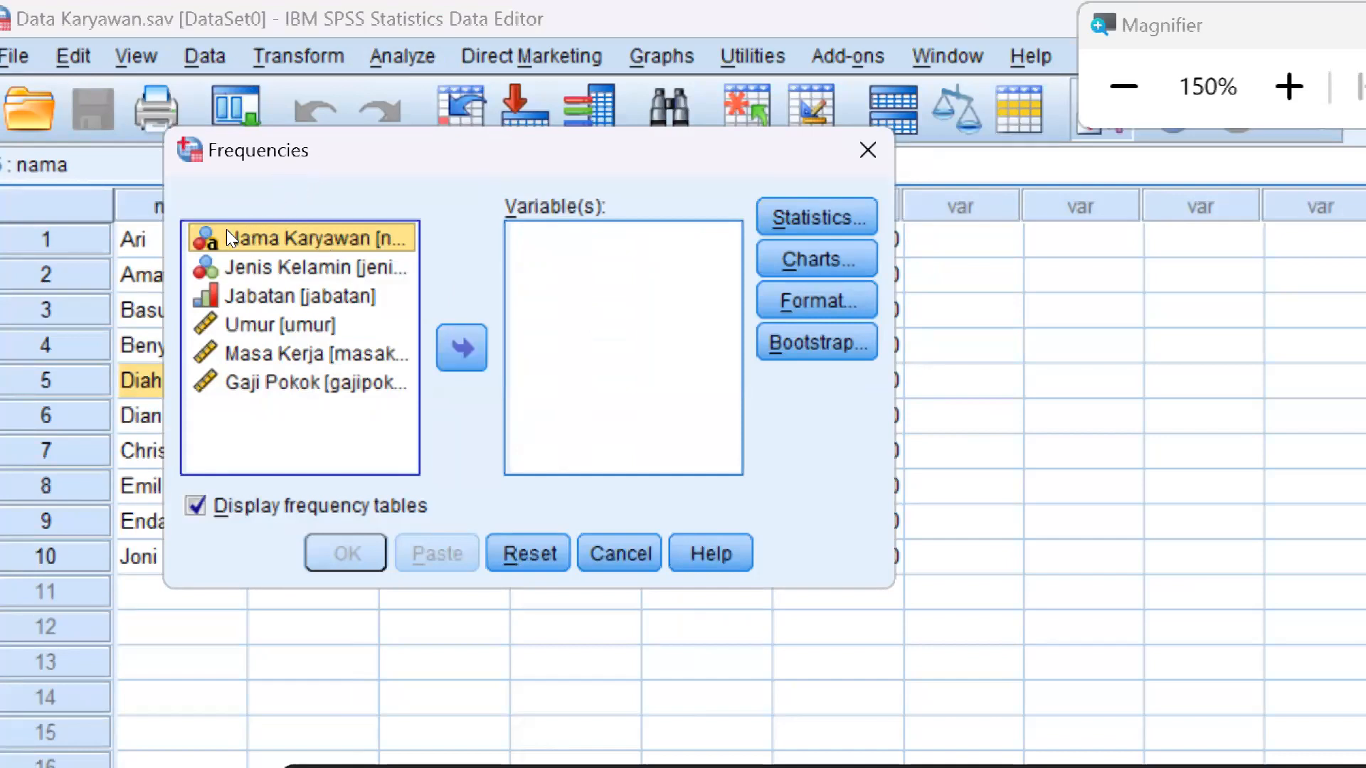
Add Umur, Masa Kerja and Gaji Pokok as the variables of the Frequencies analysis
{"action": "key", "text": "Down"}
{"action": "key", "text": "Down"}
{"action": "key", "text": "Down"}
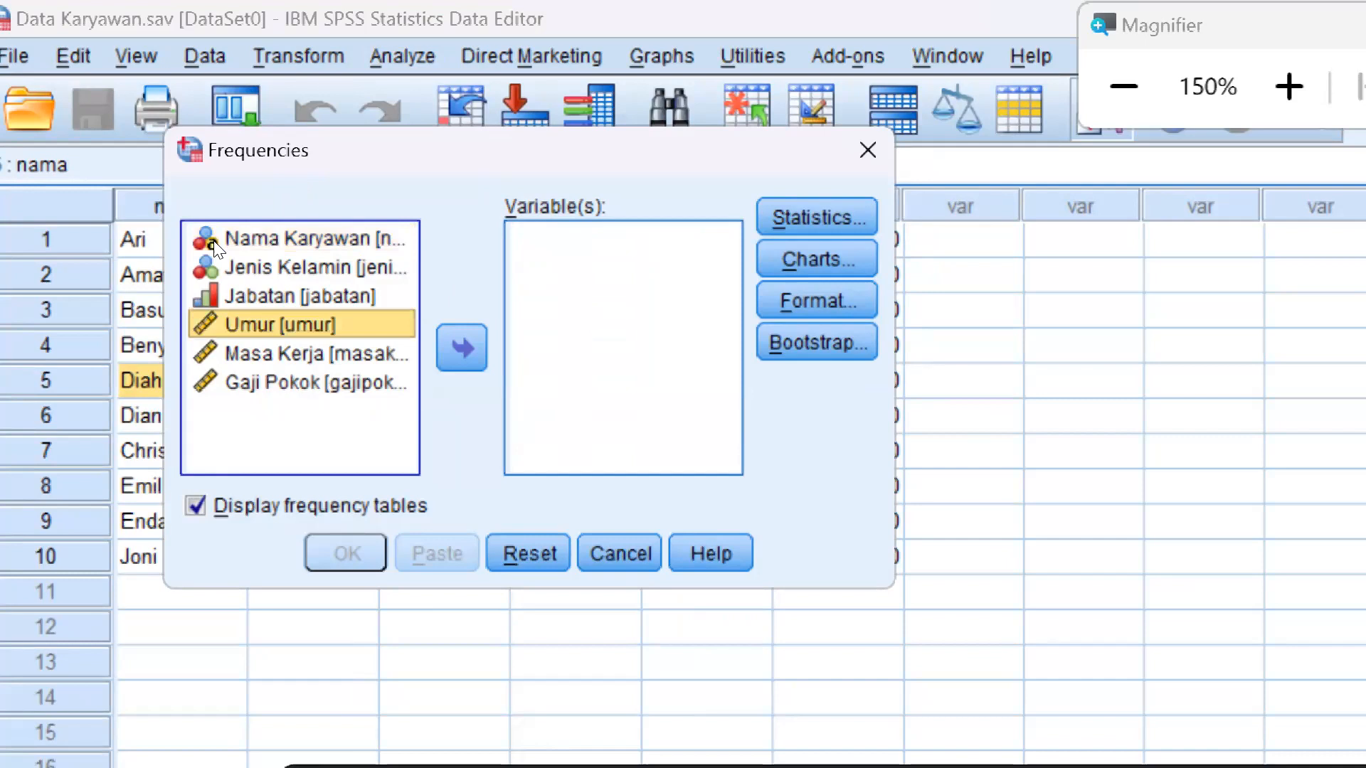
{"action": "key", "text": "Down"}
{"action": "key", "text": "Down"}
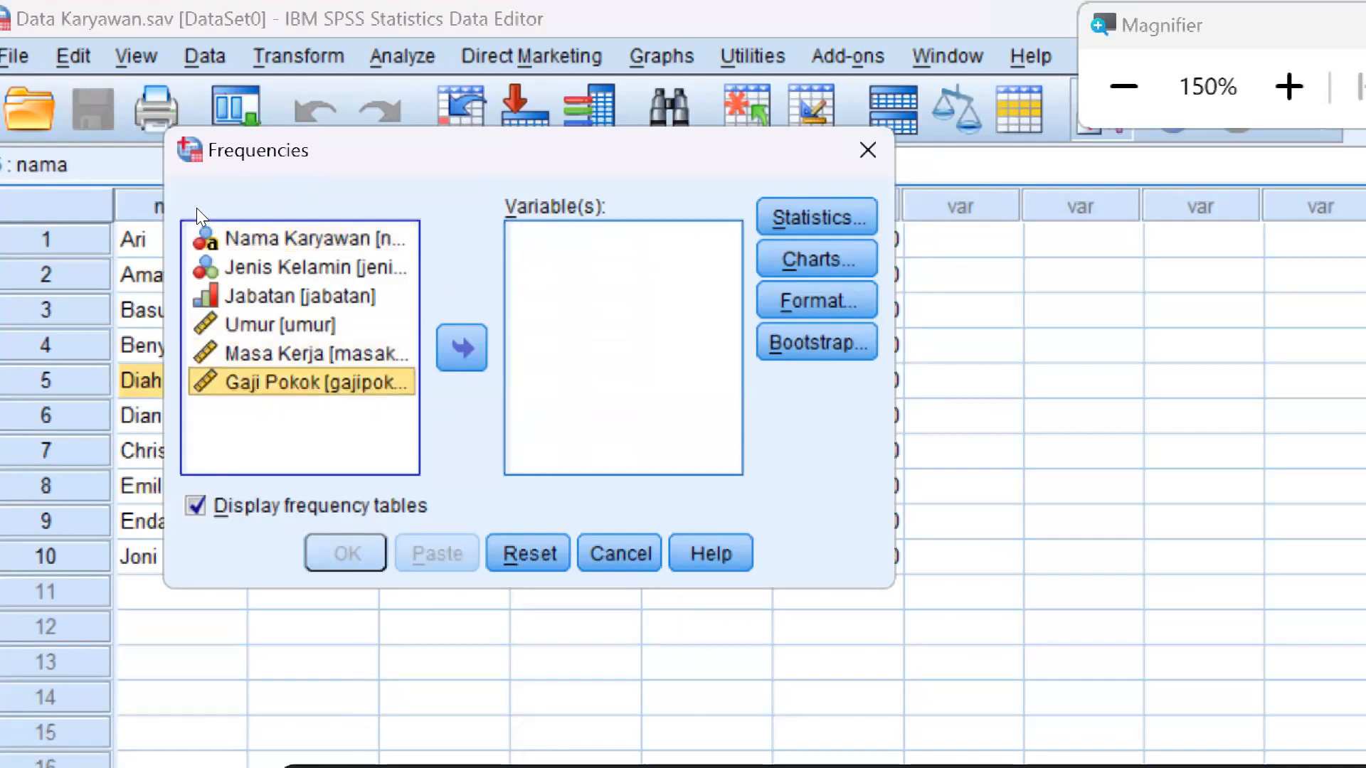
{"action": "key", "text": "Up"}
{"action": "key", "text": "Up"}
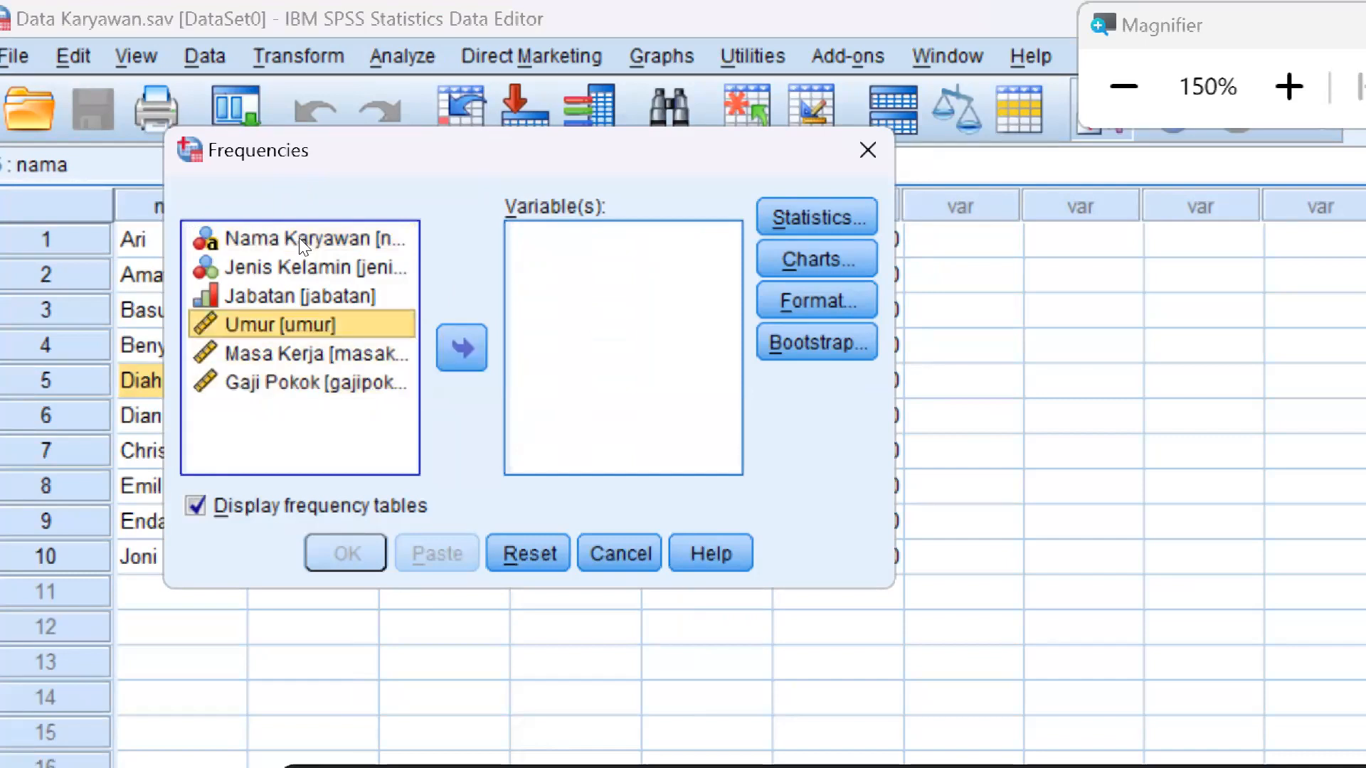
{"action": "key", "text": "Tab"}
{"action": "key", "text": "space"}
{"action": "left_click", "coordinate": [325, 328]}
{"action": "left_click", "coordinate": [466, 345]}
{"action": "left_click", "coordinate": [358, 325]}
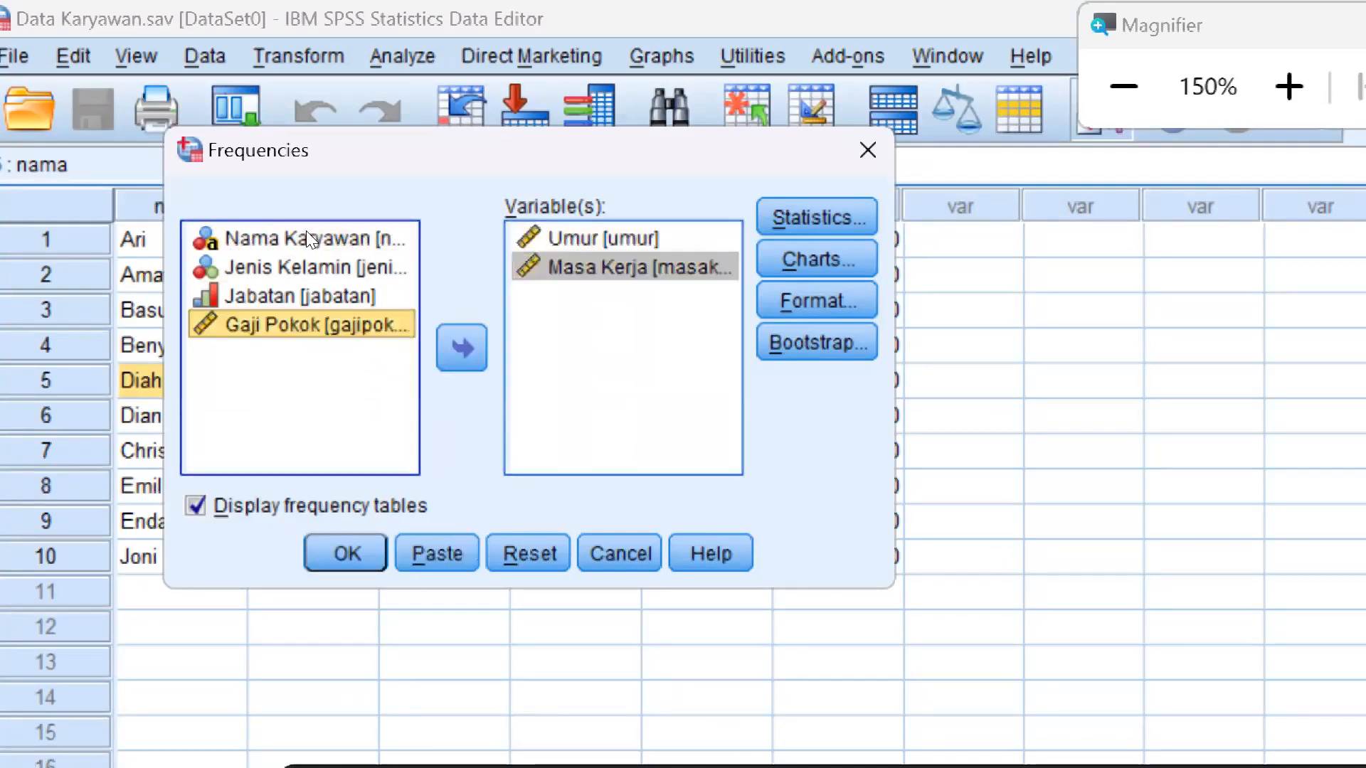
{"action": "left_click", "coordinate": [473, 349]}
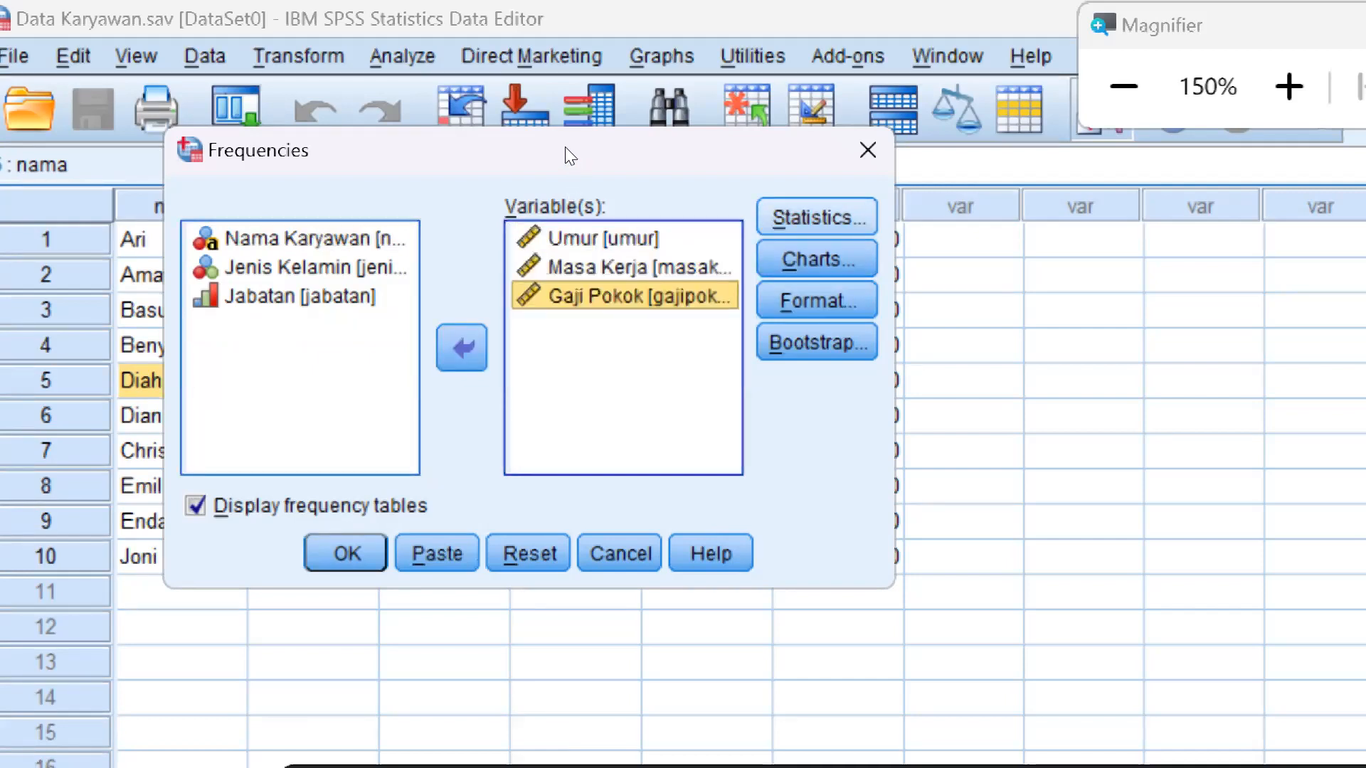
Include the mean, median, mode and sum in the Frequencies statistics and accept the selection
{"action": "left_click", "coordinate": [839, 213]}
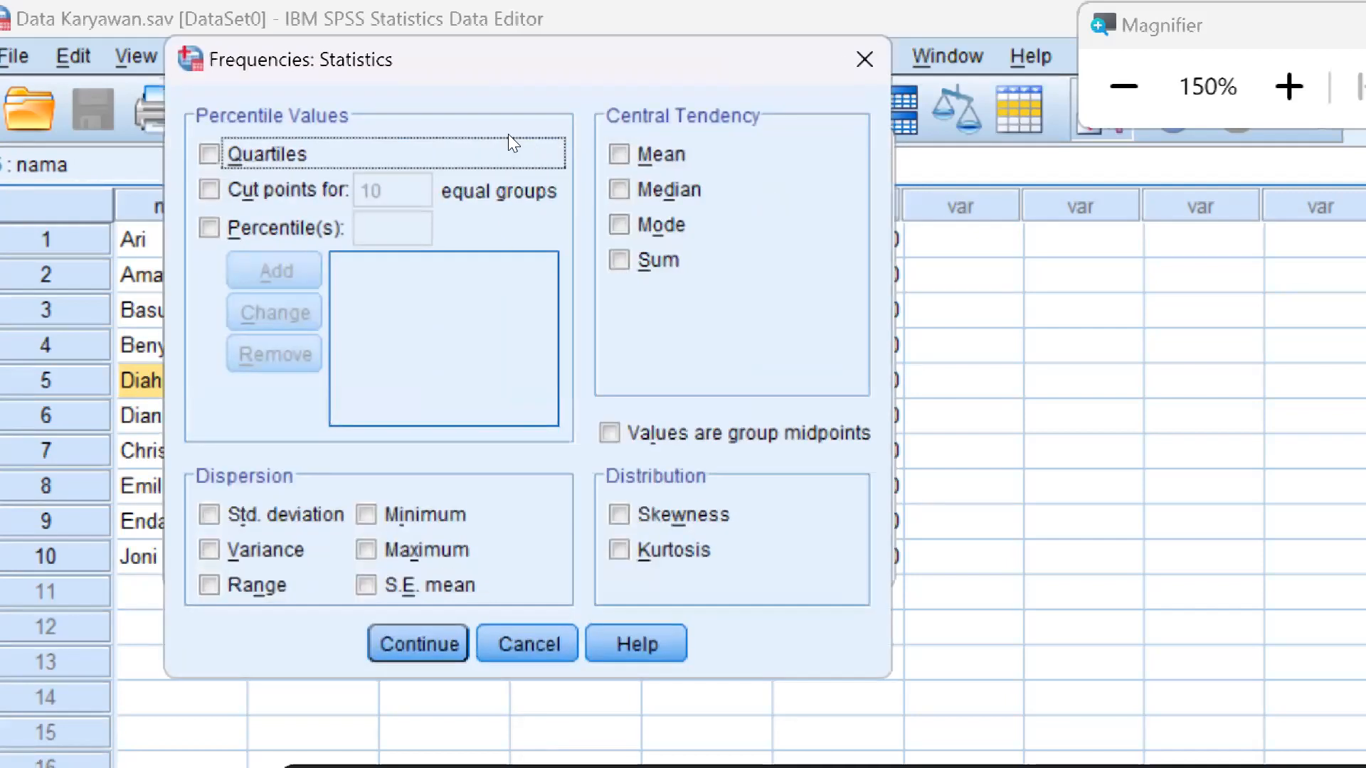
{"action": "left_click", "coordinate": [618, 154]}
{"action": "left_click", "coordinate": [619, 189]}
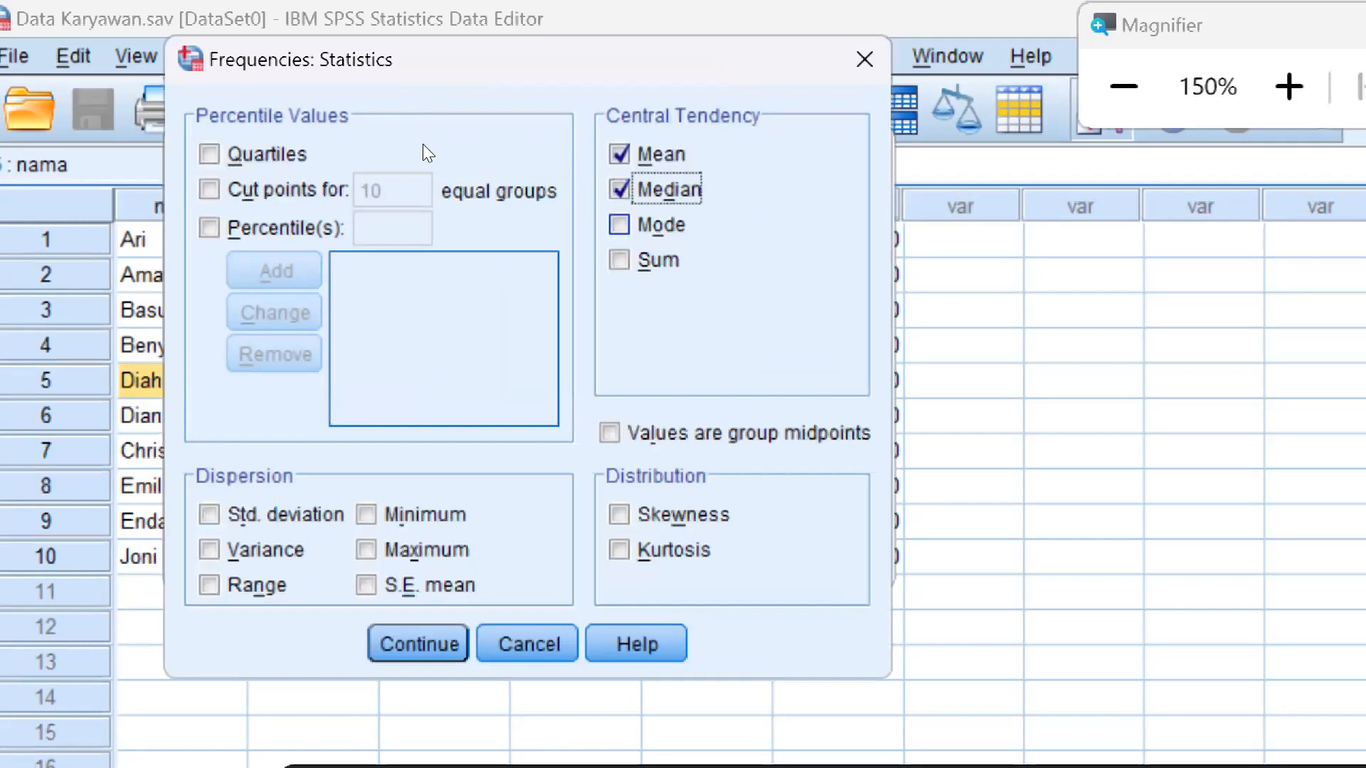
{"action": "left_click", "coordinate": [618, 225]}
{"action": "left_click", "coordinate": [619, 259]}
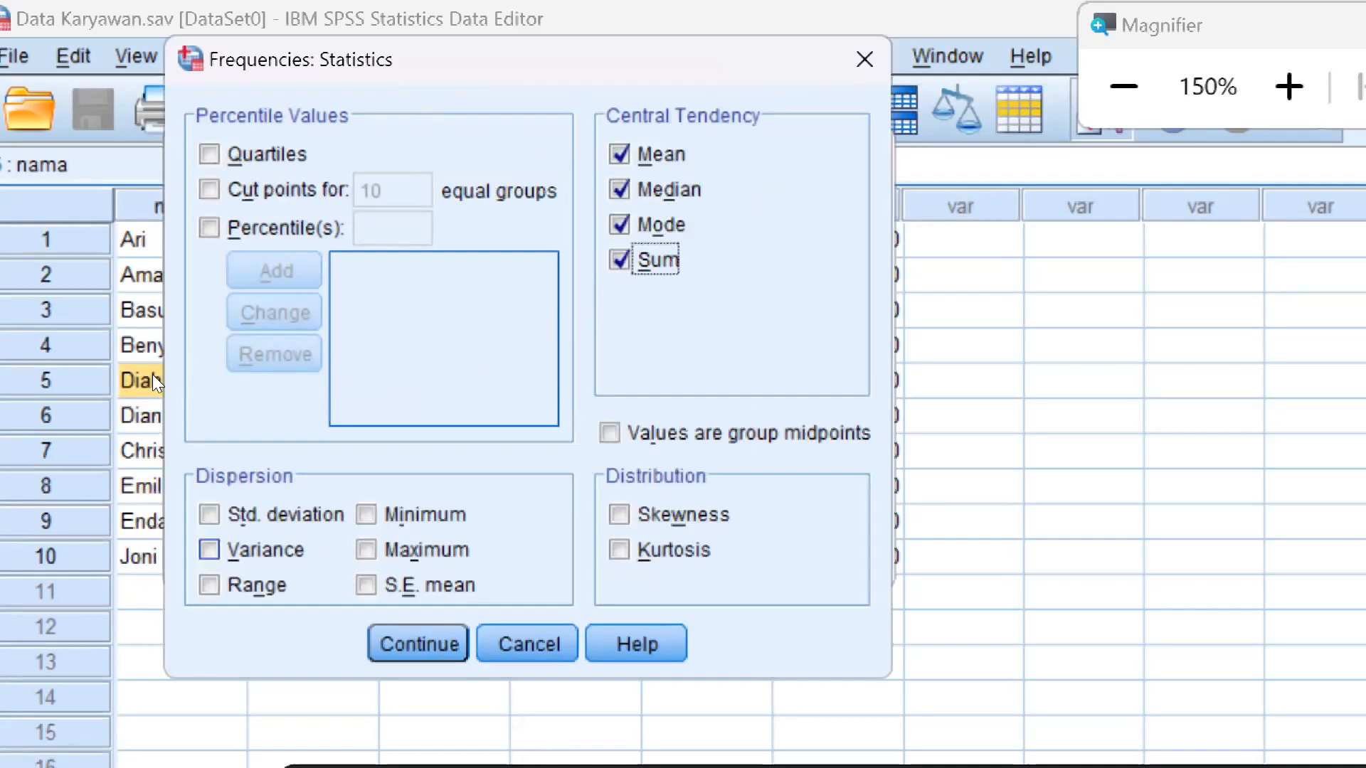
{"action": "key", "text": "Return"}
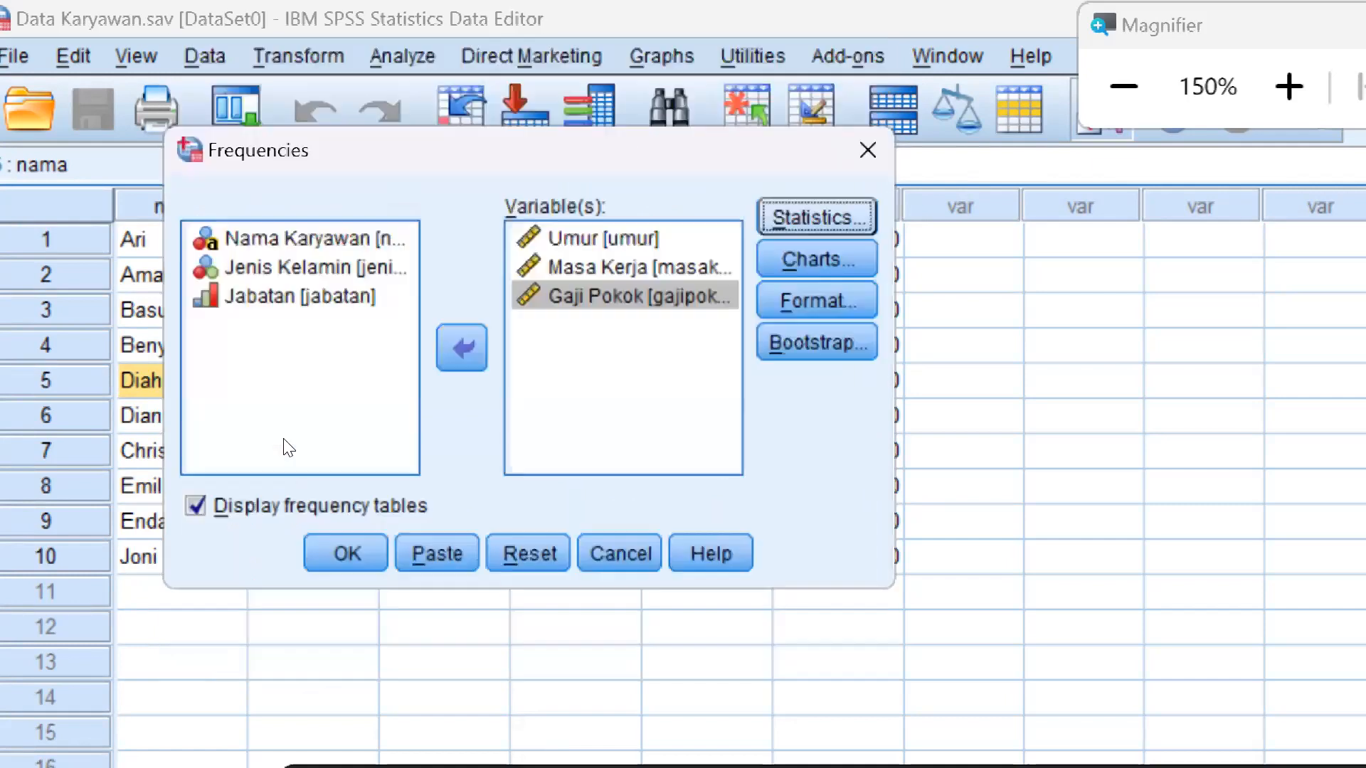
Run the Frequencies analysis and review the Statistics table and the frequency tables in the output
{"action": "key", "text": "Return"}
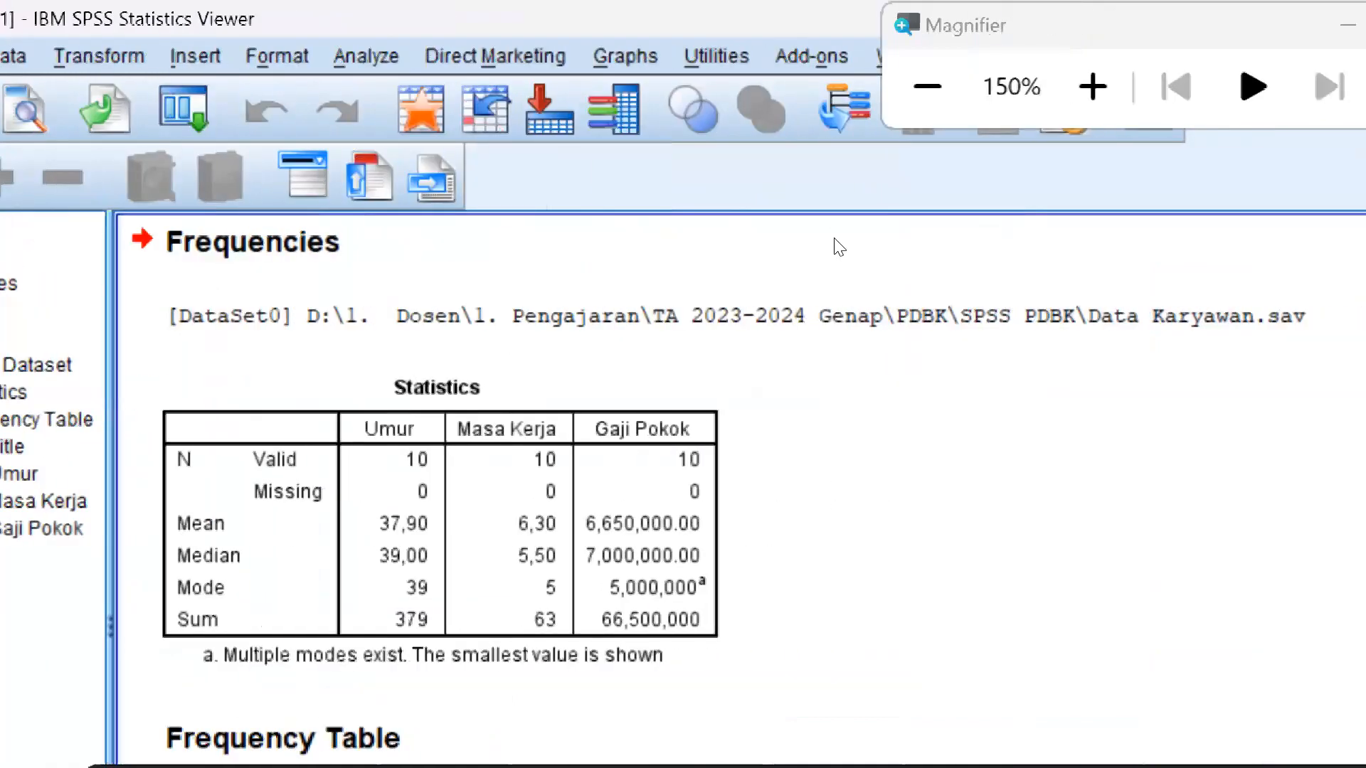
{"action": "scroll", "coordinate": [494, 289], "scroll_direction": "down", "scroll_amount": 2}
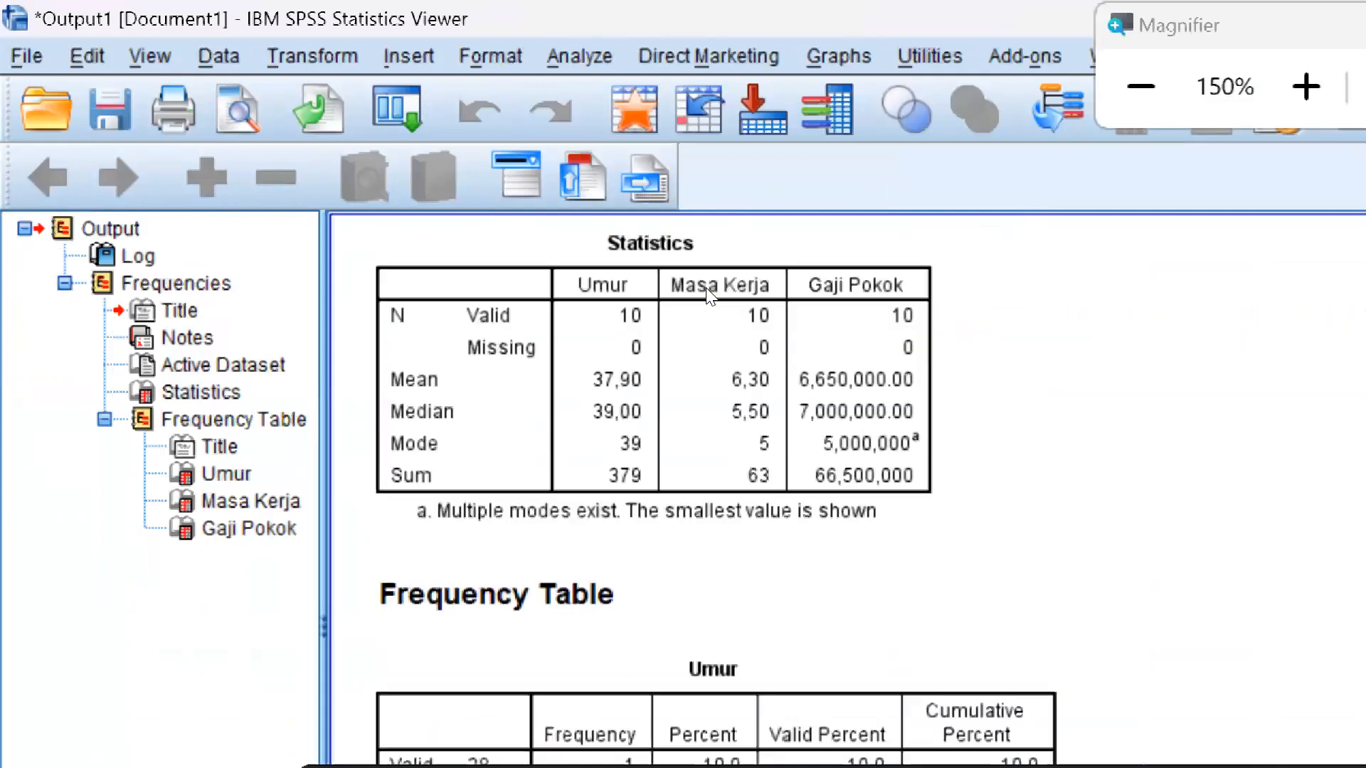
{"action": "scroll", "coordinate": [708, 291], "scroll_direction": "down", "scroll_amount": 1}
{"action": "scroll", "coordinate": [708, 291], "scroll_direction": "up", "scroll_amount": 3}
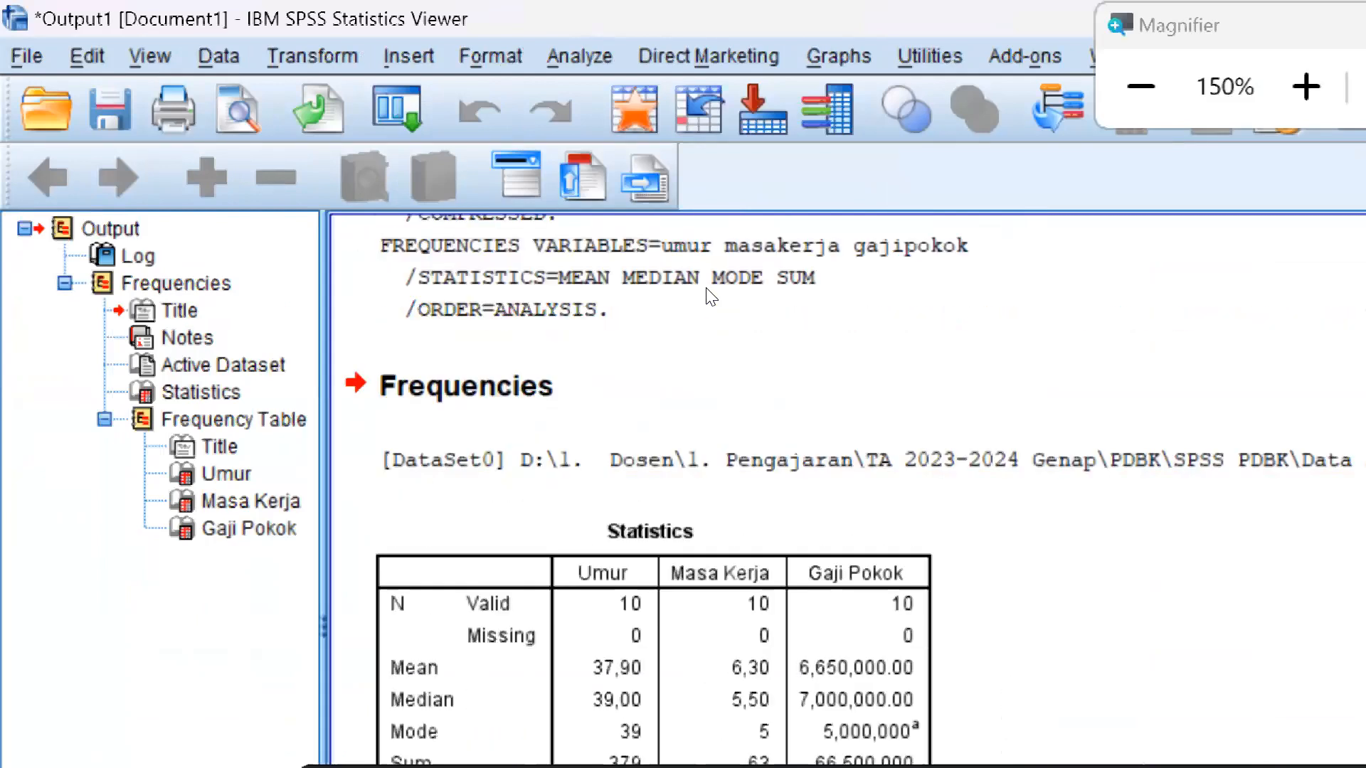
{"action": "scroll", "coordinate": [709, 294], "scroll_direction": "down", "scroll_amount": 2}
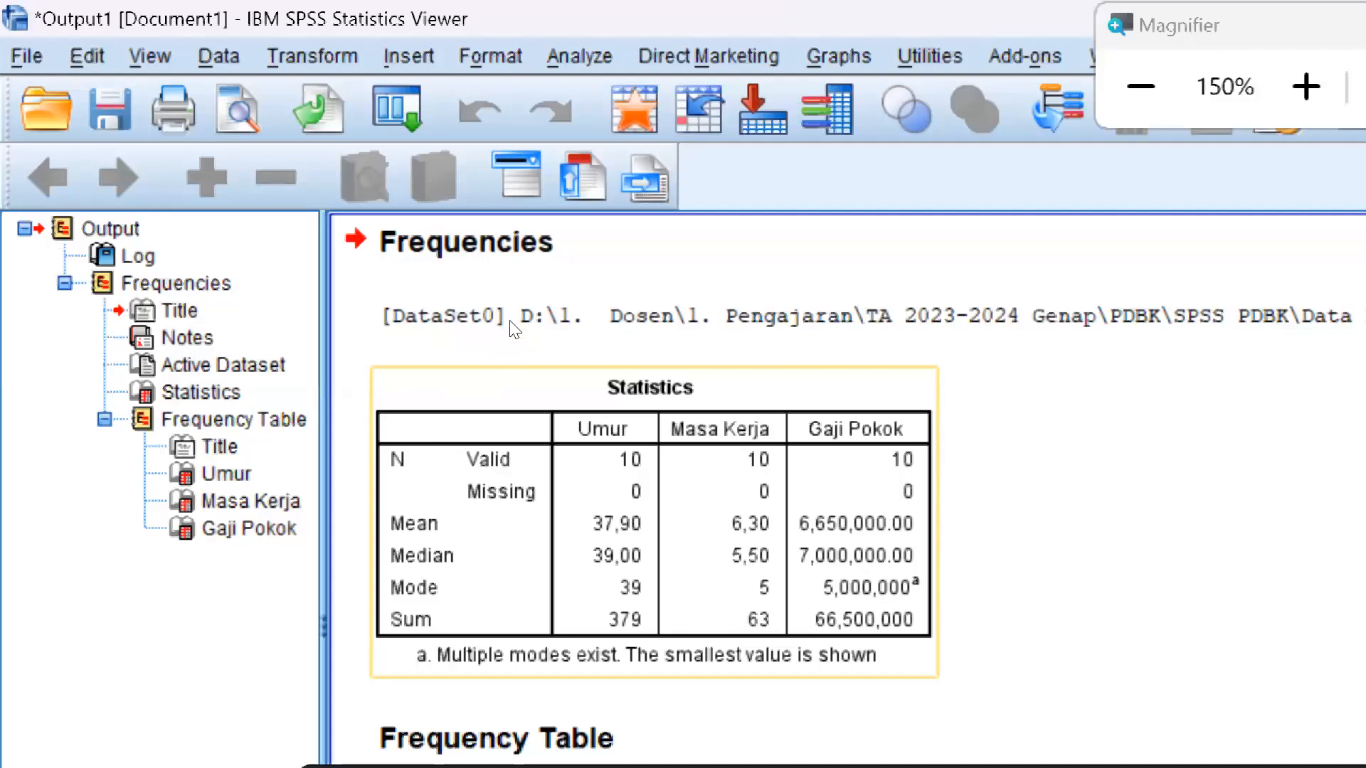
{"action": "scroll", "coordinate": [510, 329], "scroll_direction": "down", "scroll_amount": 5}
{"action": "scroll", "coordinate": [705, 329], "scroll_direction": "down", "scroll_amount": 2}
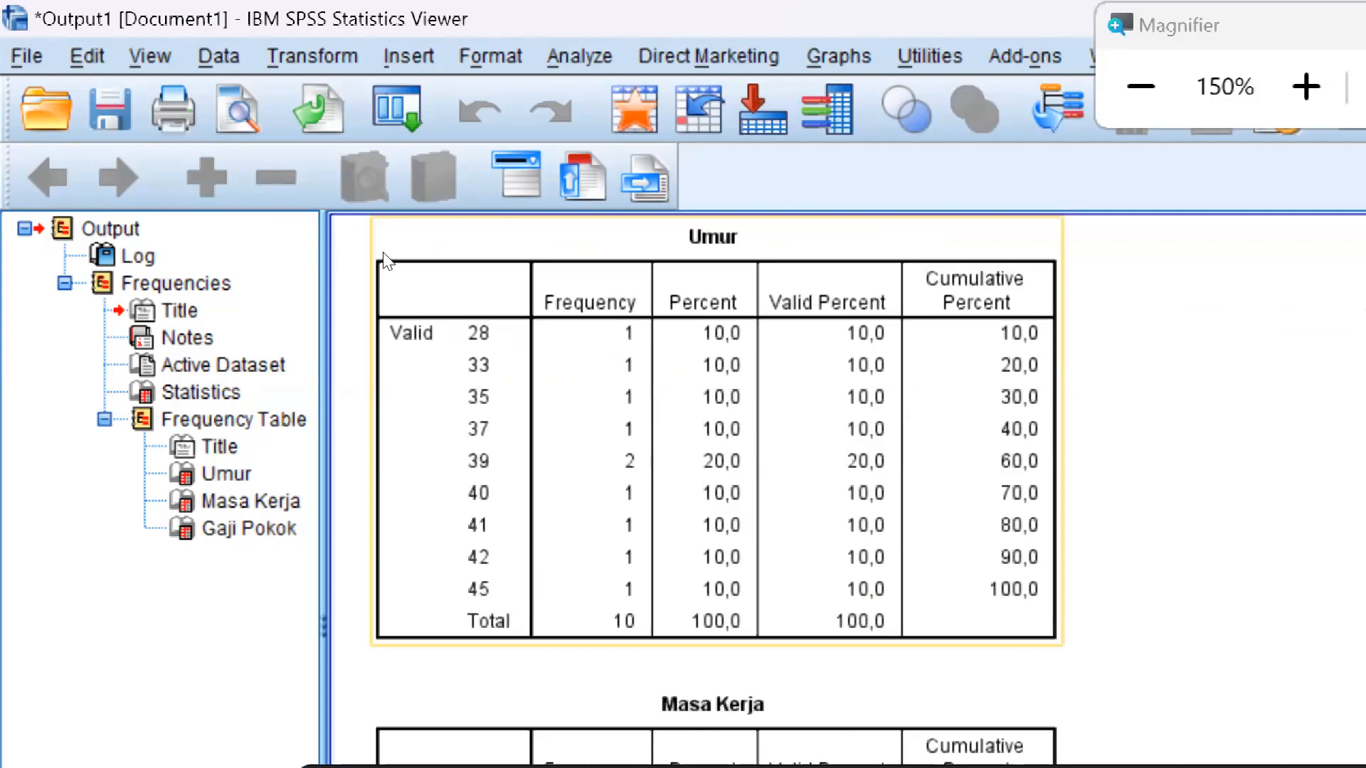
{"action": "scroll", "coordinate": [419, 342], "scroll_direction": "down", "scroll_amount": 5}
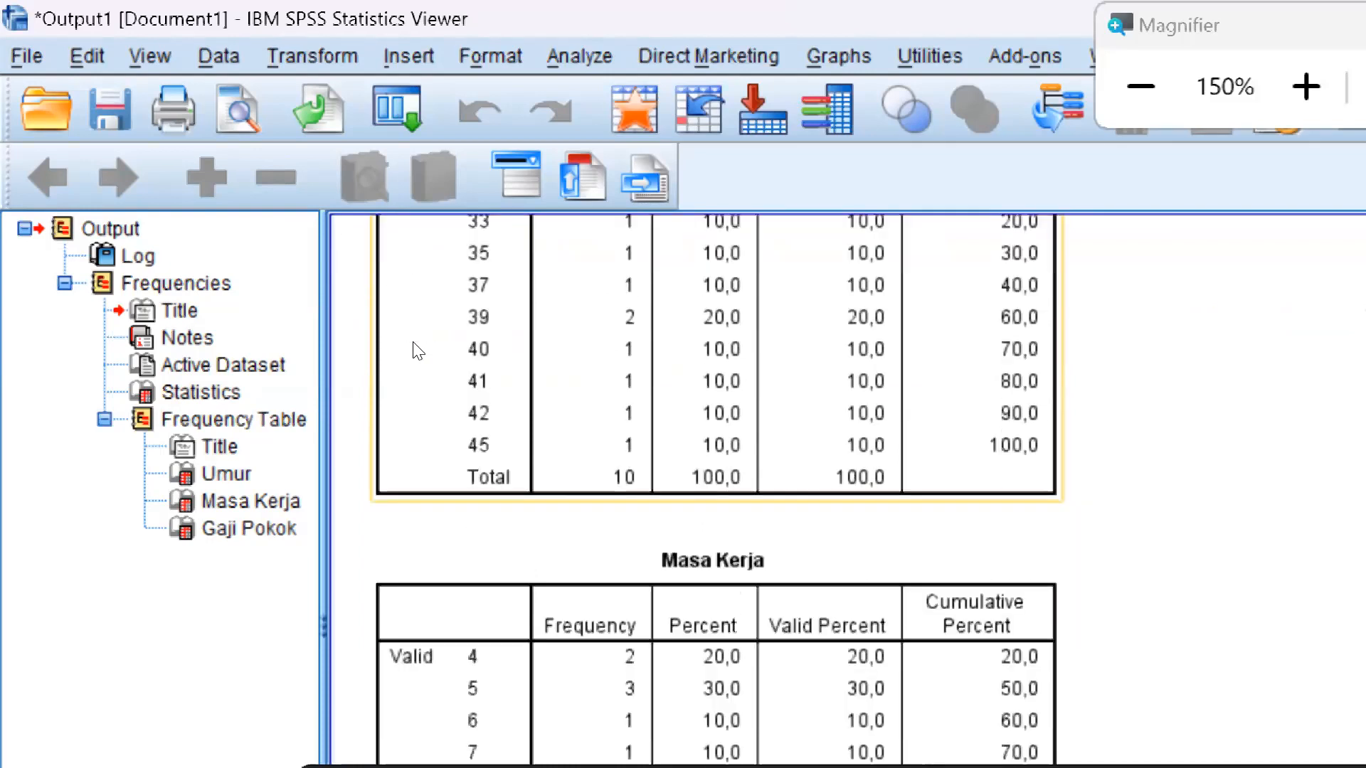
{"action": "scroll", "coordinate": [414, 347], "scroll_direction": "up", "scroll_amount": 7}
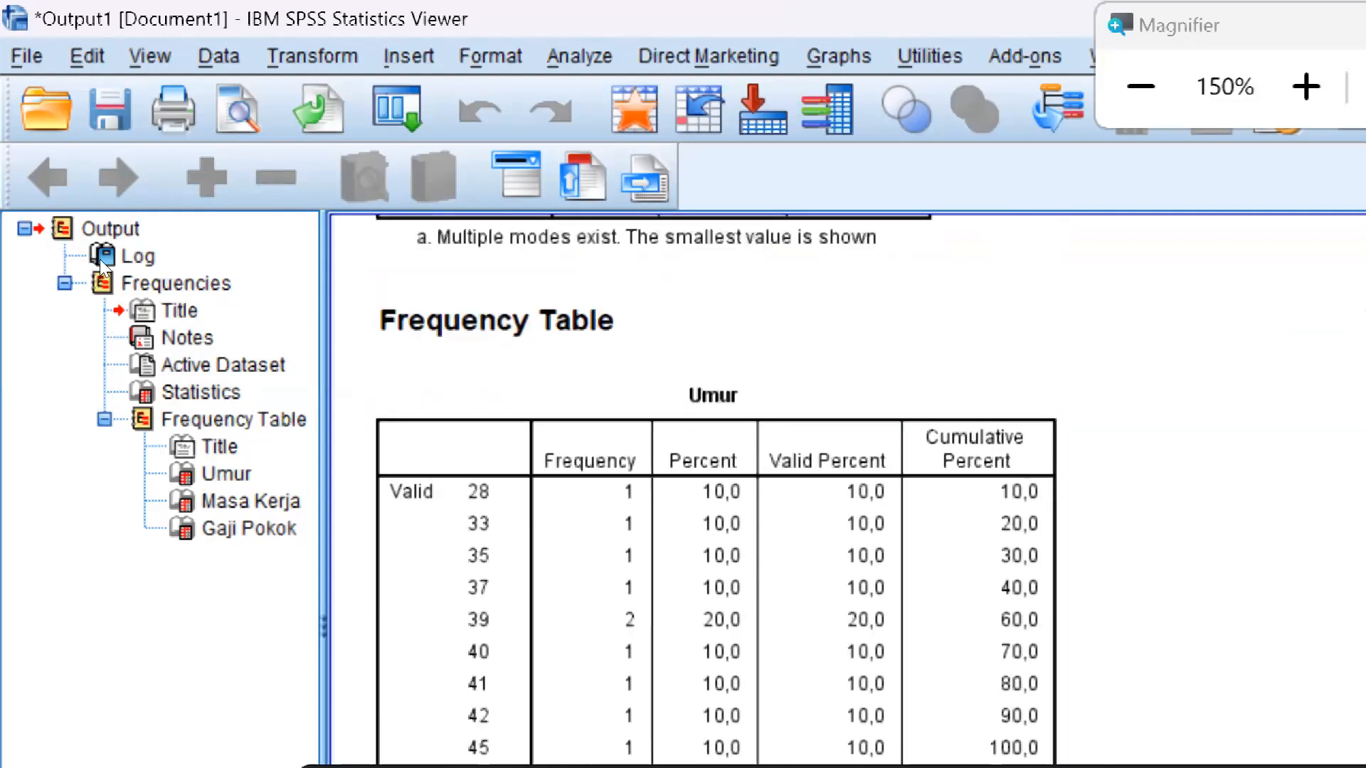
{"action": "scroll", "coordinate": [384, 290], "scroll_direction": "down", "scroll_amount": 6}
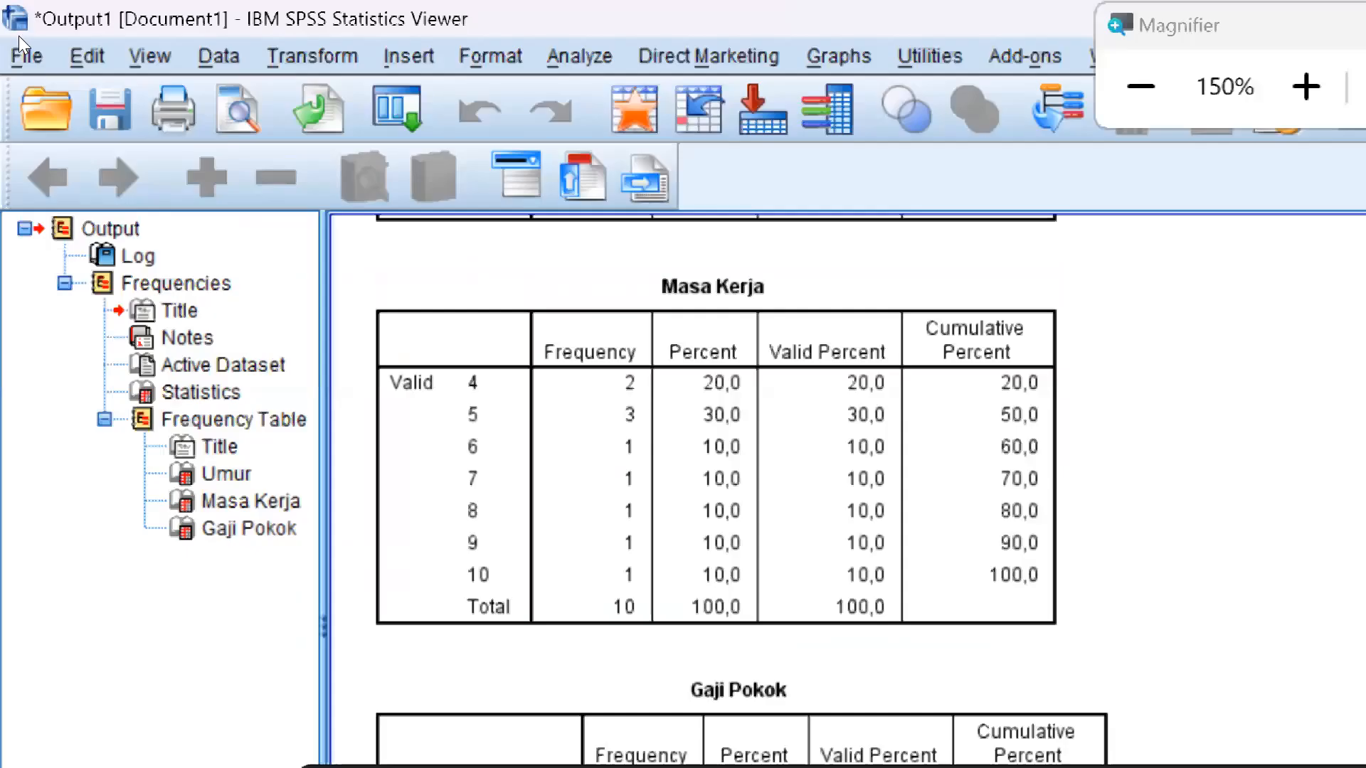
Start saving the output and choose the SPSS PDBK folder, inside PDBK under TA 2023-2024 Genap on drive D, as its location
{"action": "left_click", "coordinate": [18, 37]}
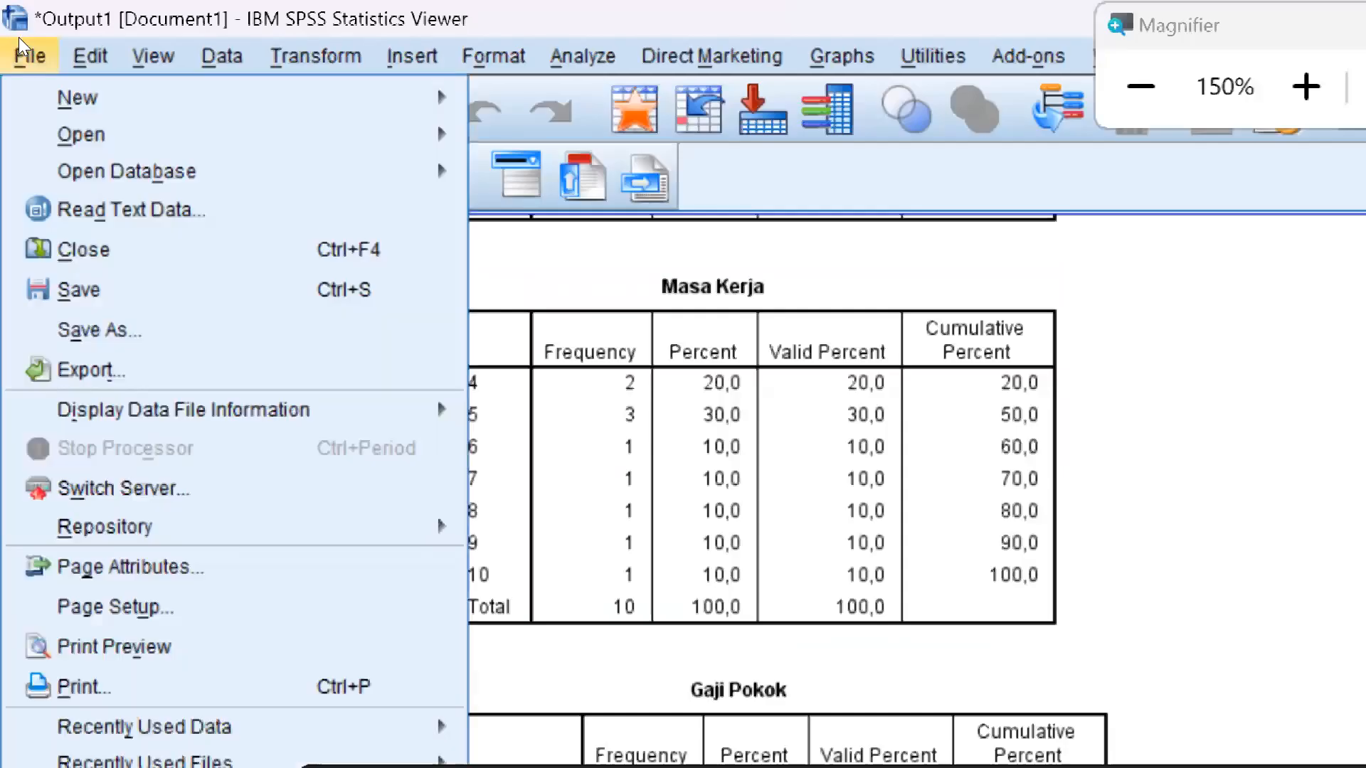
{"action": "left_click", "coordinate": [70, 196]}
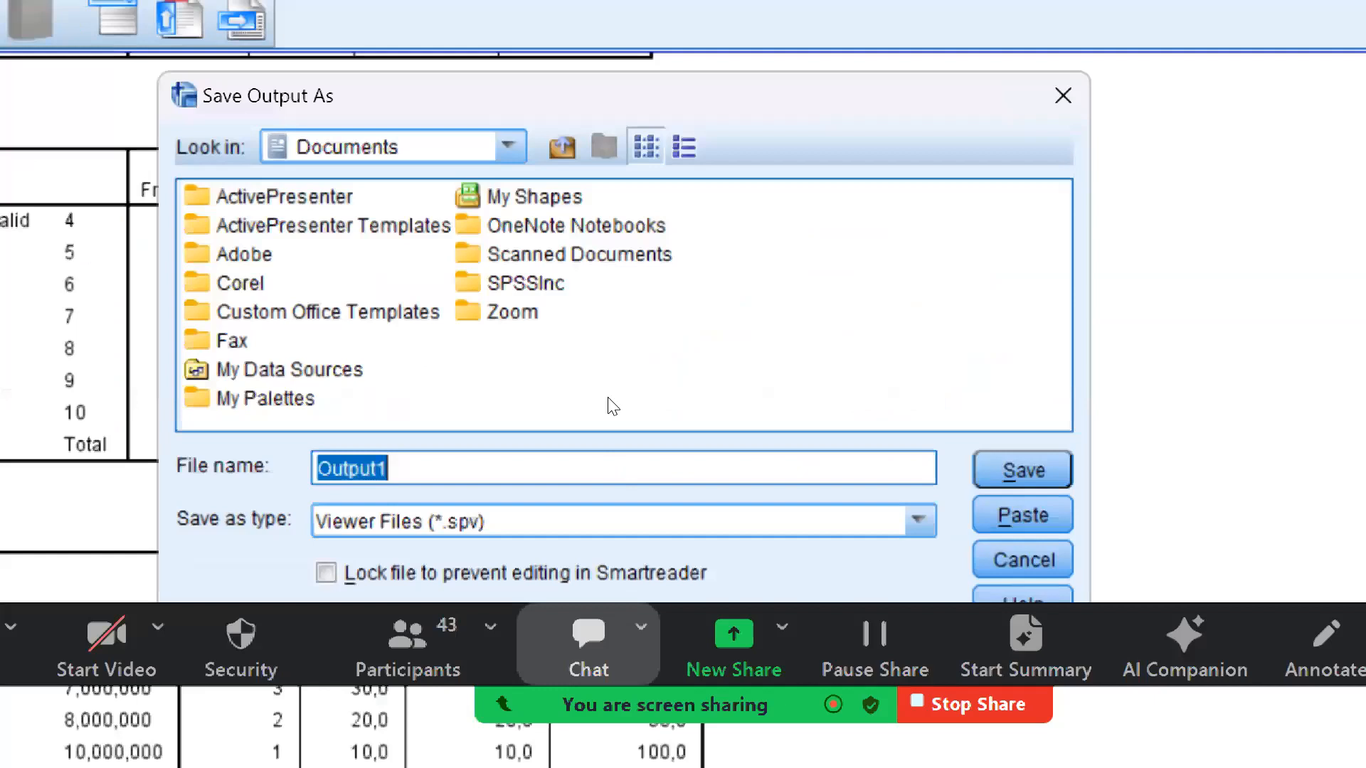
{"action": "left_click", "coordinate": [508, 147]}
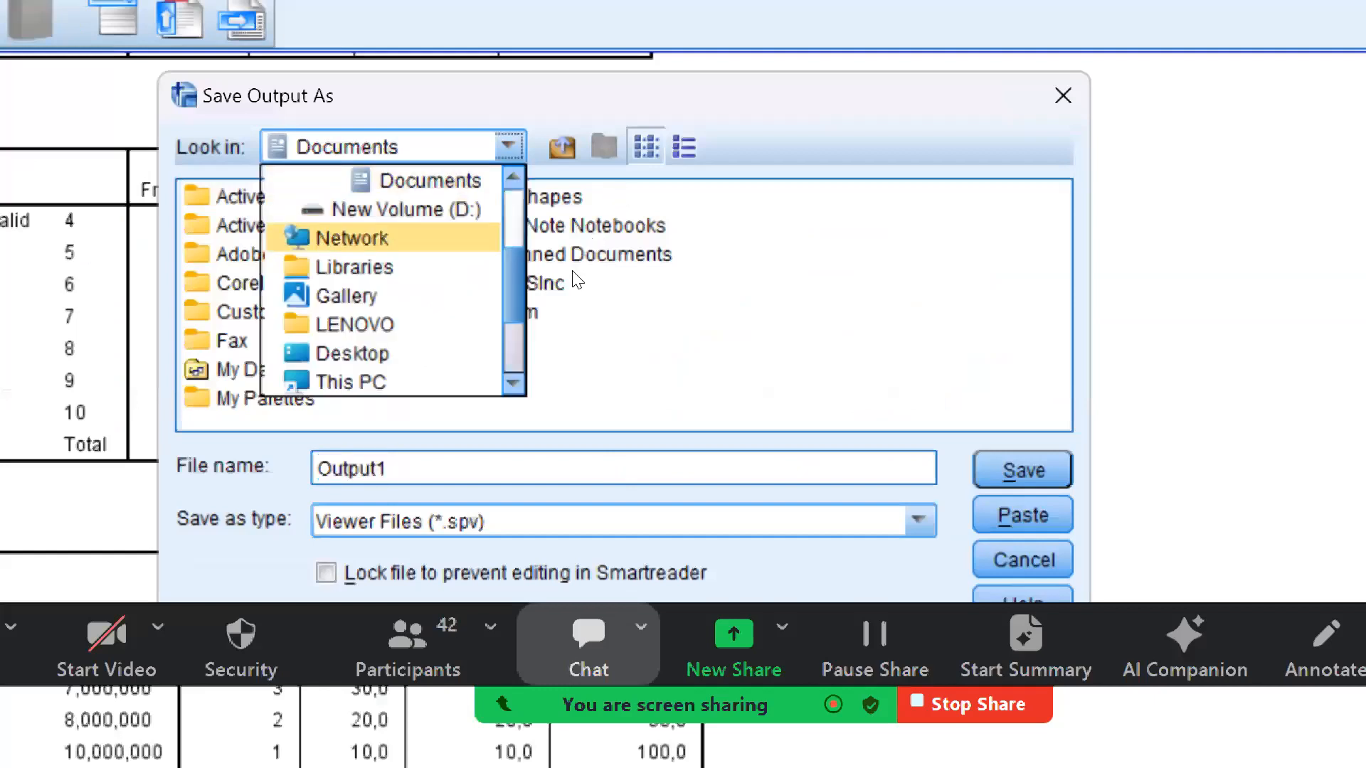
{"action": "left_click", "coordinate": [455, 210]}
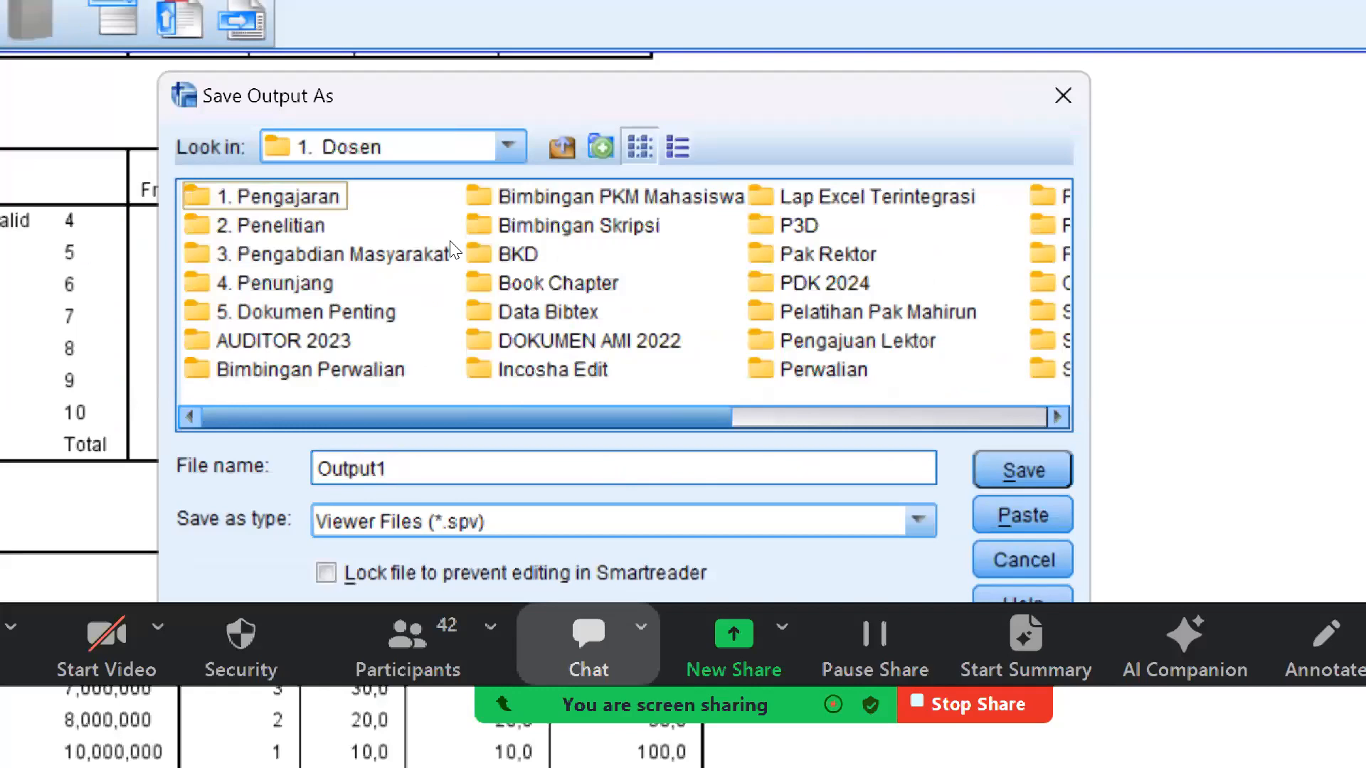
{"action": "double_click", "coordinate": [310, 370]}
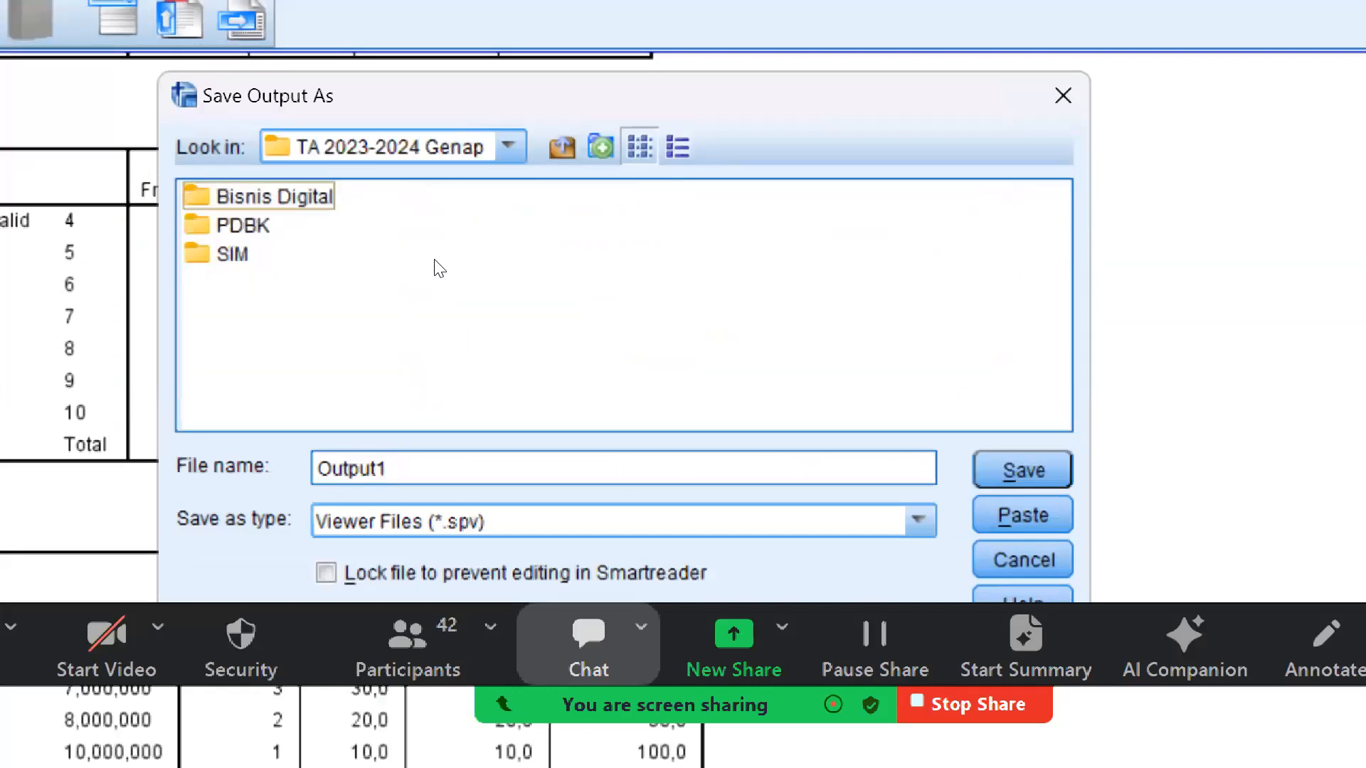
{"action": "double_click", "coordinate": [244, 226]}
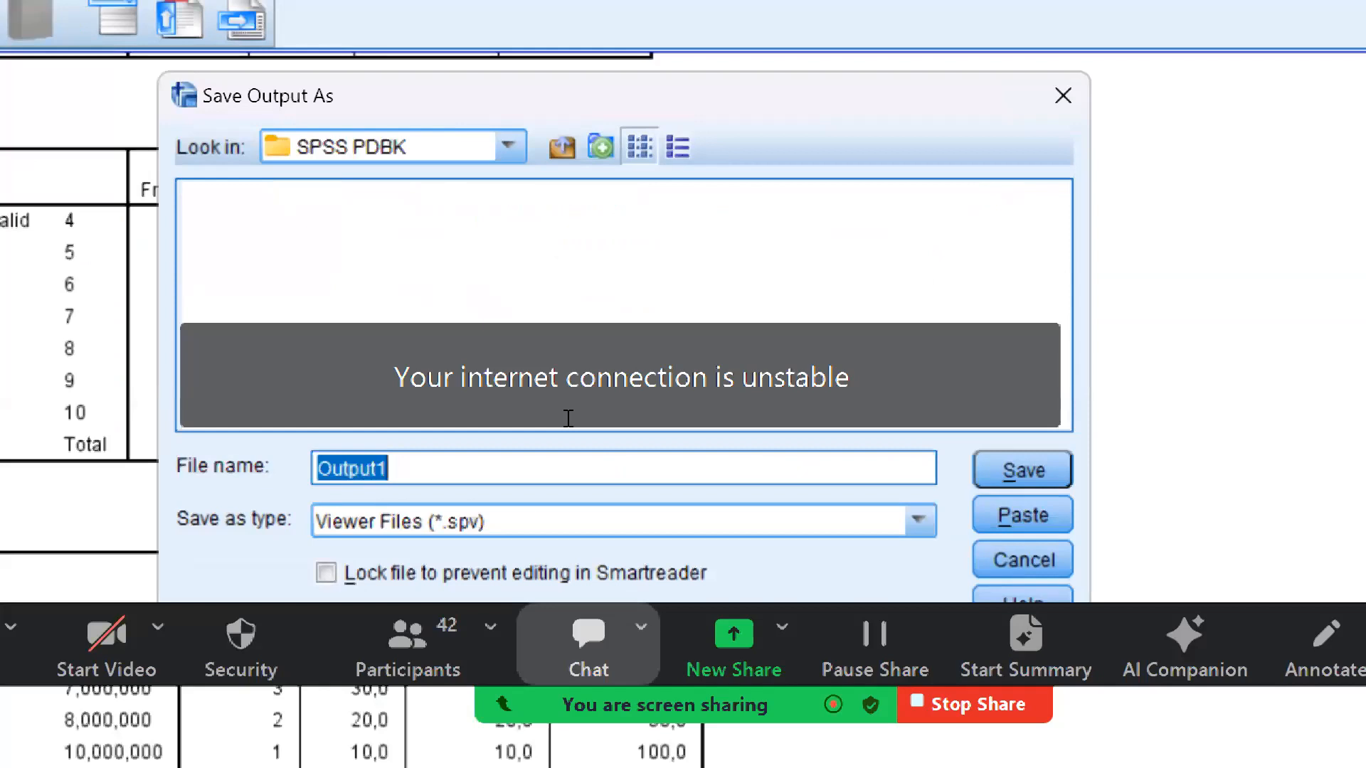
Name the output file Output Frekuensi and save it as a Viewer file
{"action": "type", "text": "Output"}
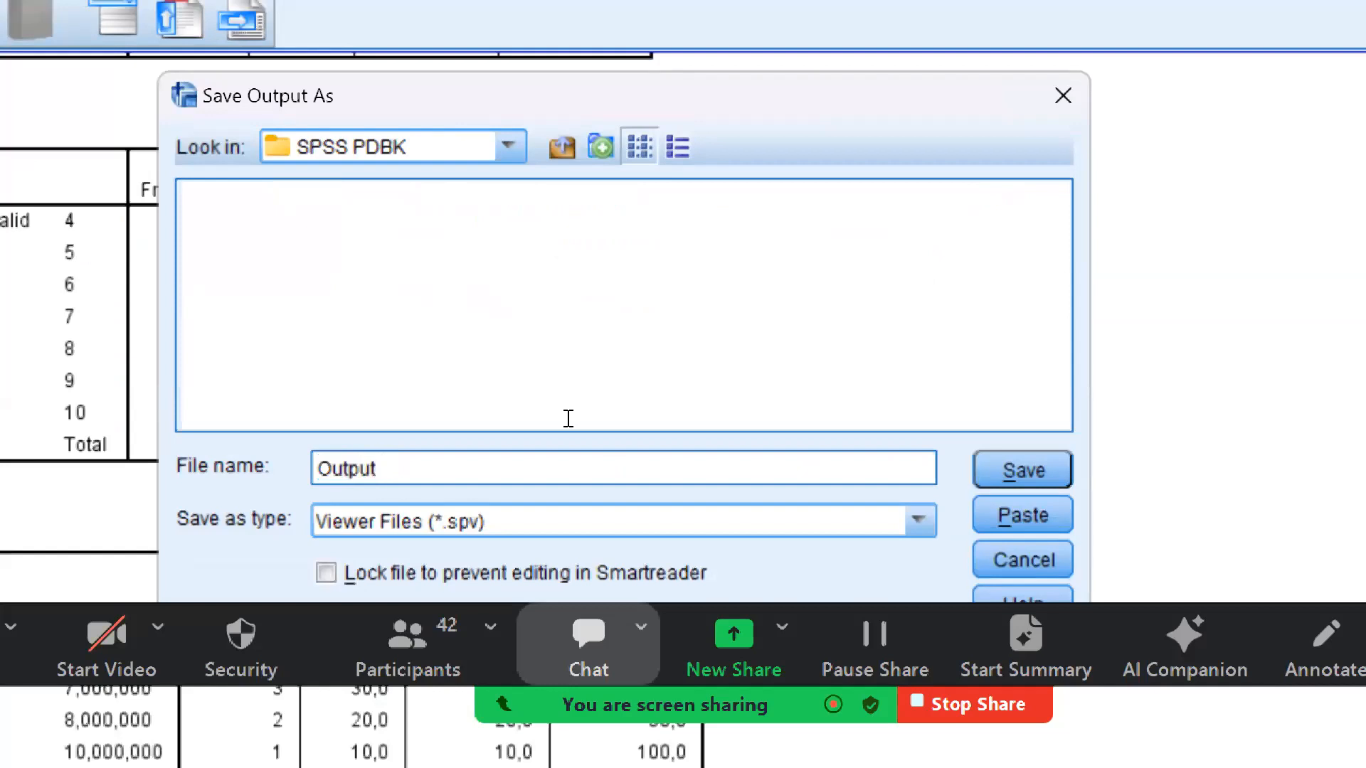
{"action": "type", "text": " Frek"}
{"action": "type", "text": "eunsi"}
{"action": "key", "text": "BackSpace"}
{"action": "key", "text": "BackSpace"}
{"action": "key", "text": "BackSpace"}
{"action": "key", "text": "BackSpace"}
{"action": "key", "text": "BackSpace"}
{"action": "type", "text": "uensi"}
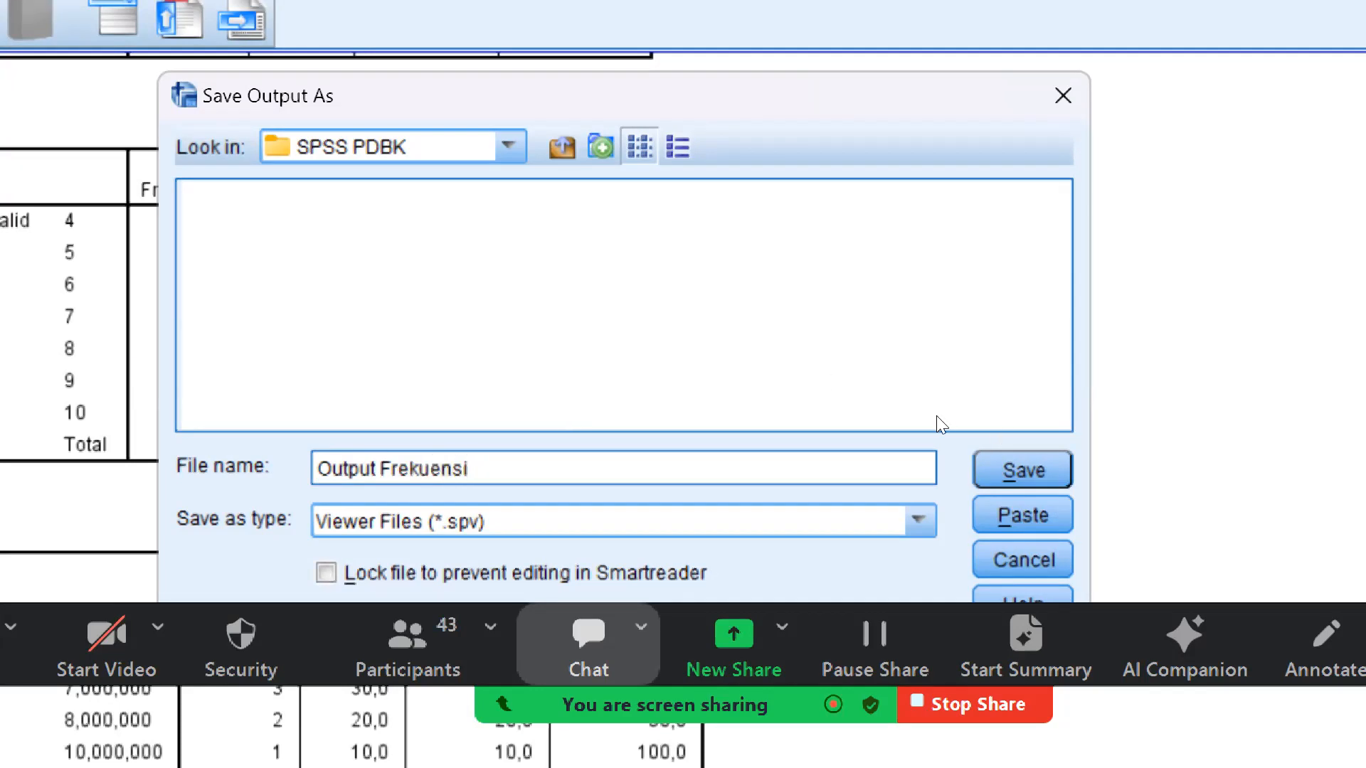
{"action": "key", "text": "Return"}
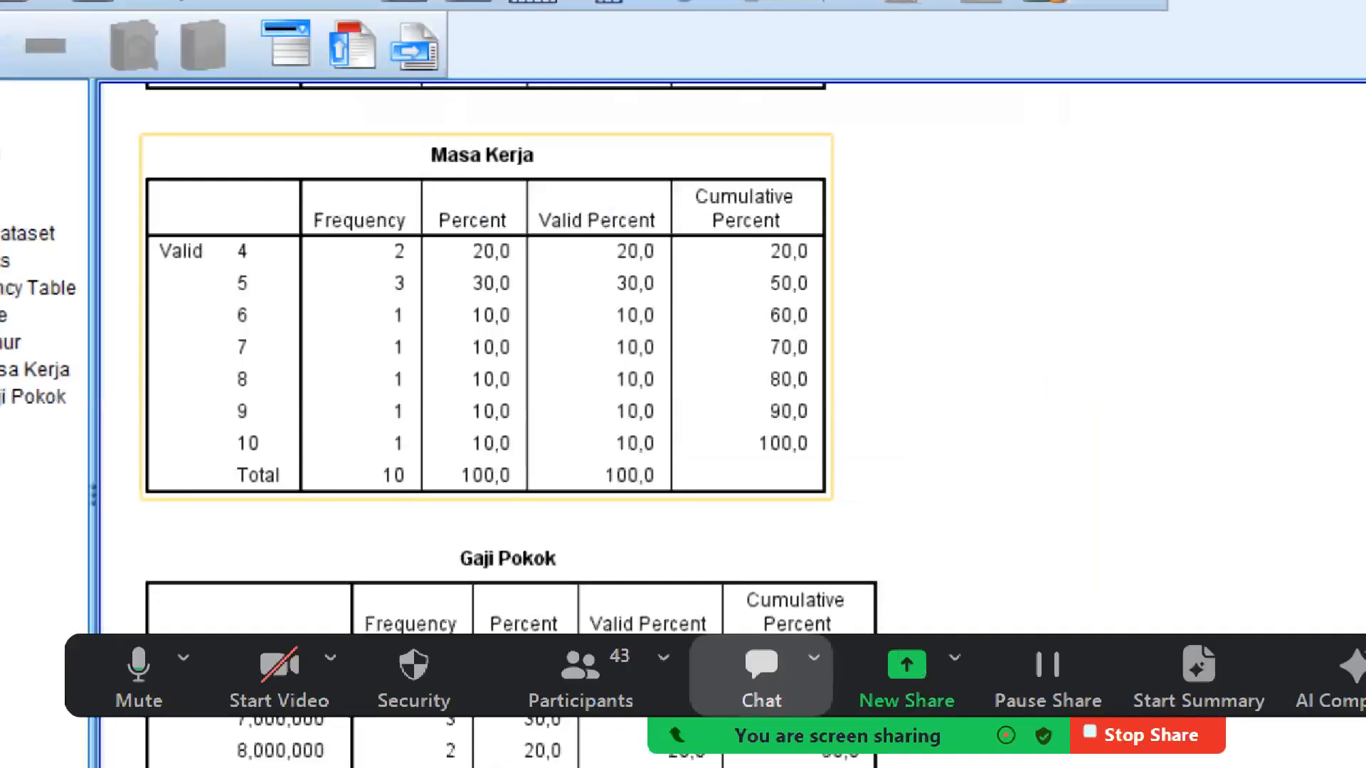
Switch to the SPSS PDBK folder in File Explorer and inspect the Data Karyawan and Output Frekuensi files
{"action": "key", "text": "super+minus"}
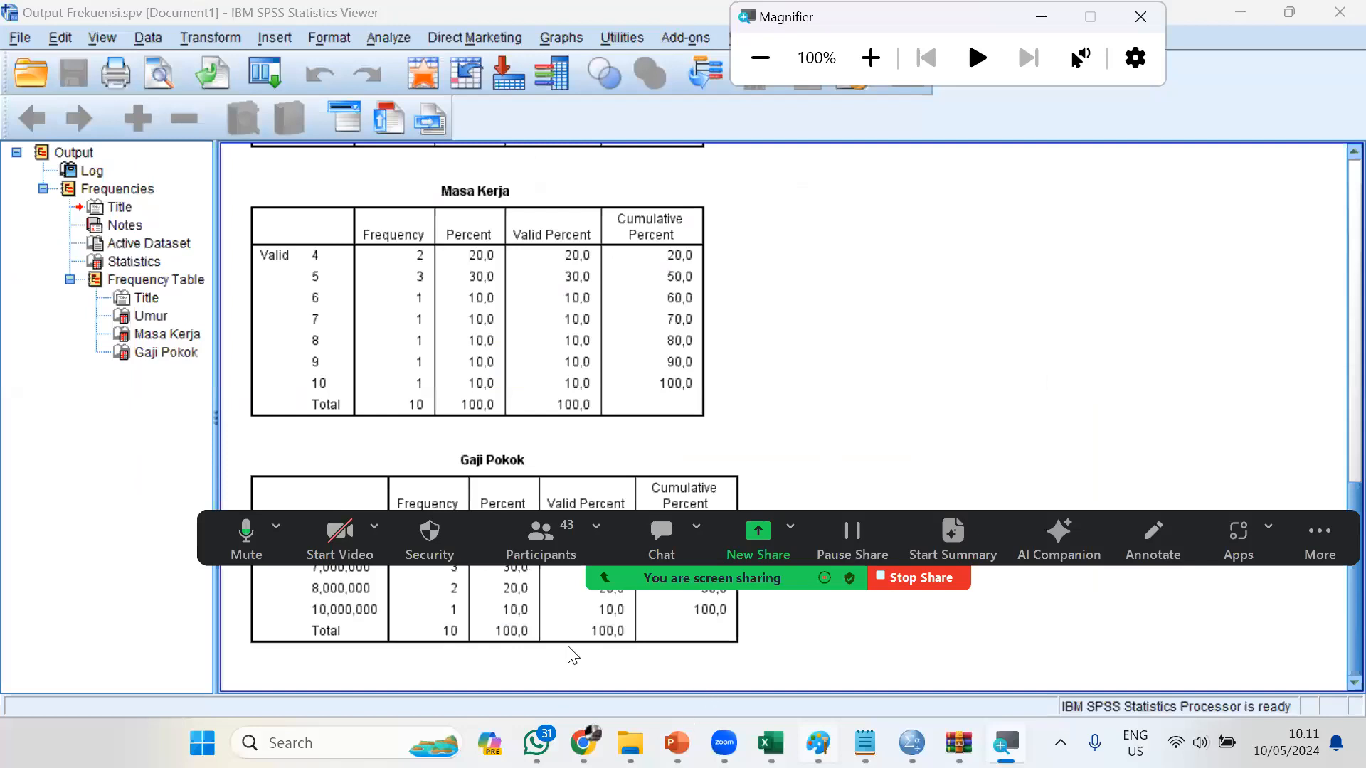
{"action": "left_click", "coordinate": [878, 65]}
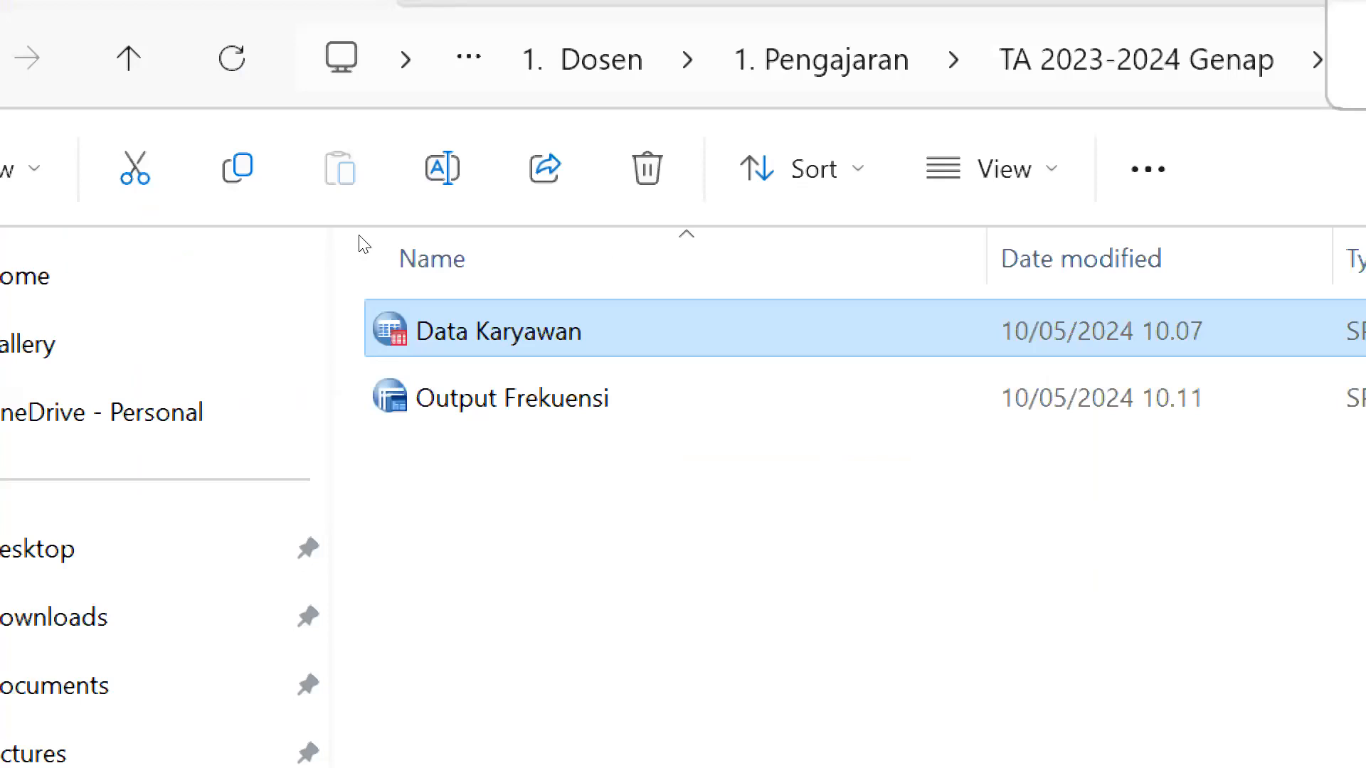
{"action": "key", "text": "Down"}
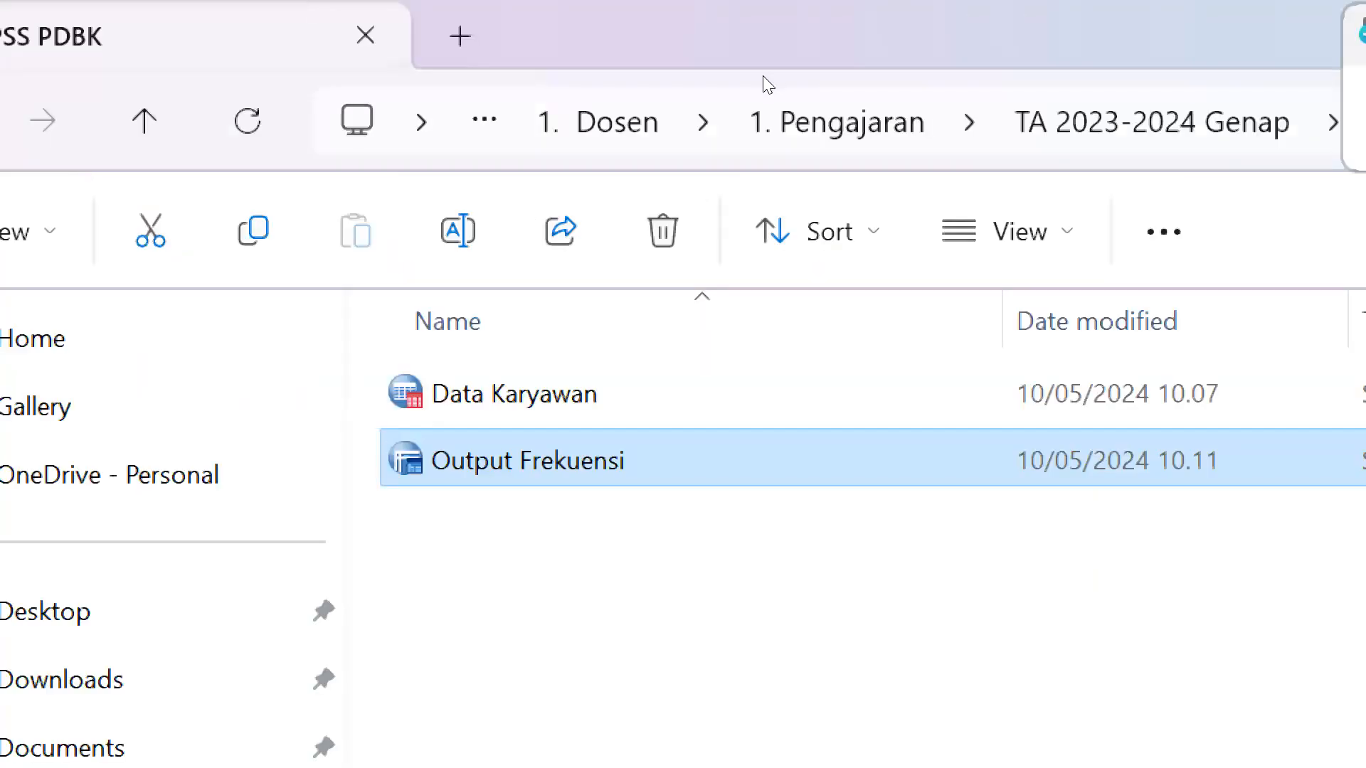
{"action": "key", "text": "super+minus"}
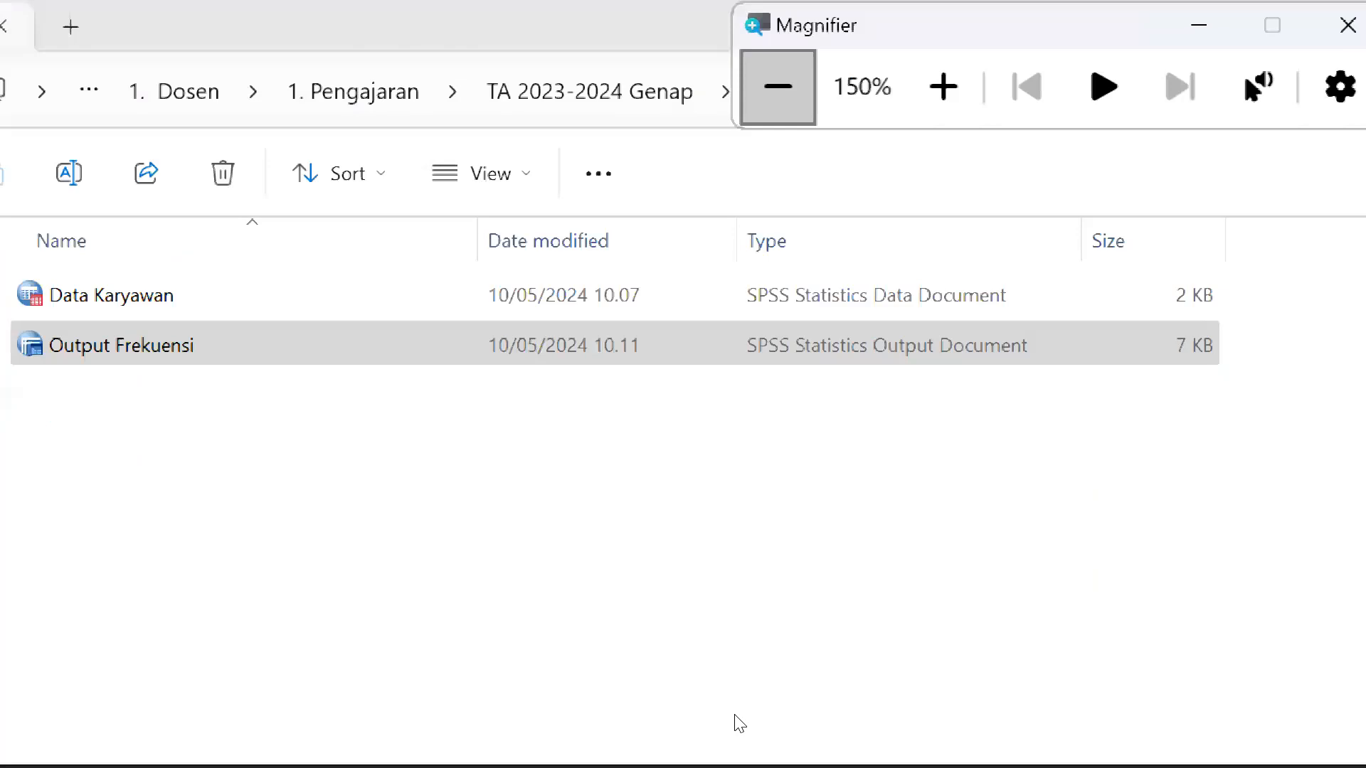
Switch to the Notepad note and complete the File Output line with the extension .spv
{"action": "key", "text": "super+minus"}
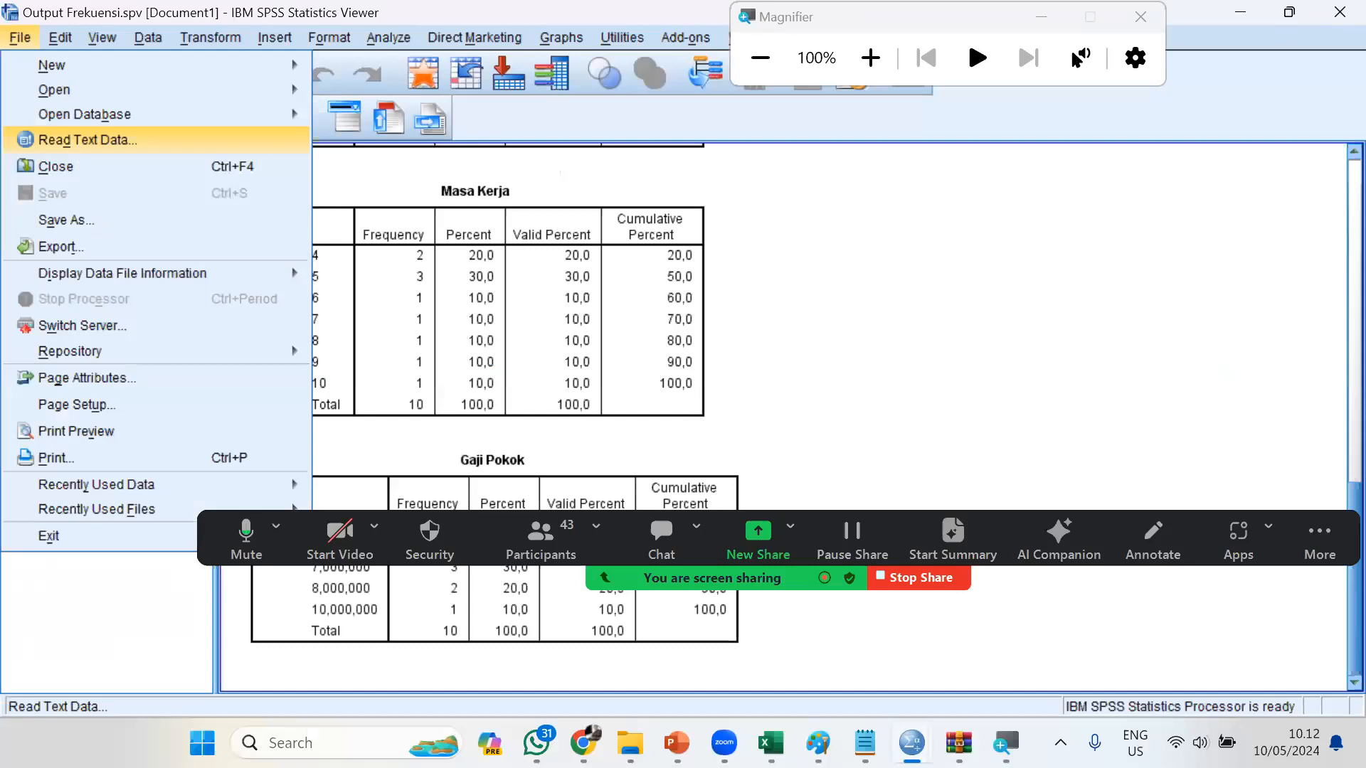
{"action": "key", "text": "alt+Tab"}
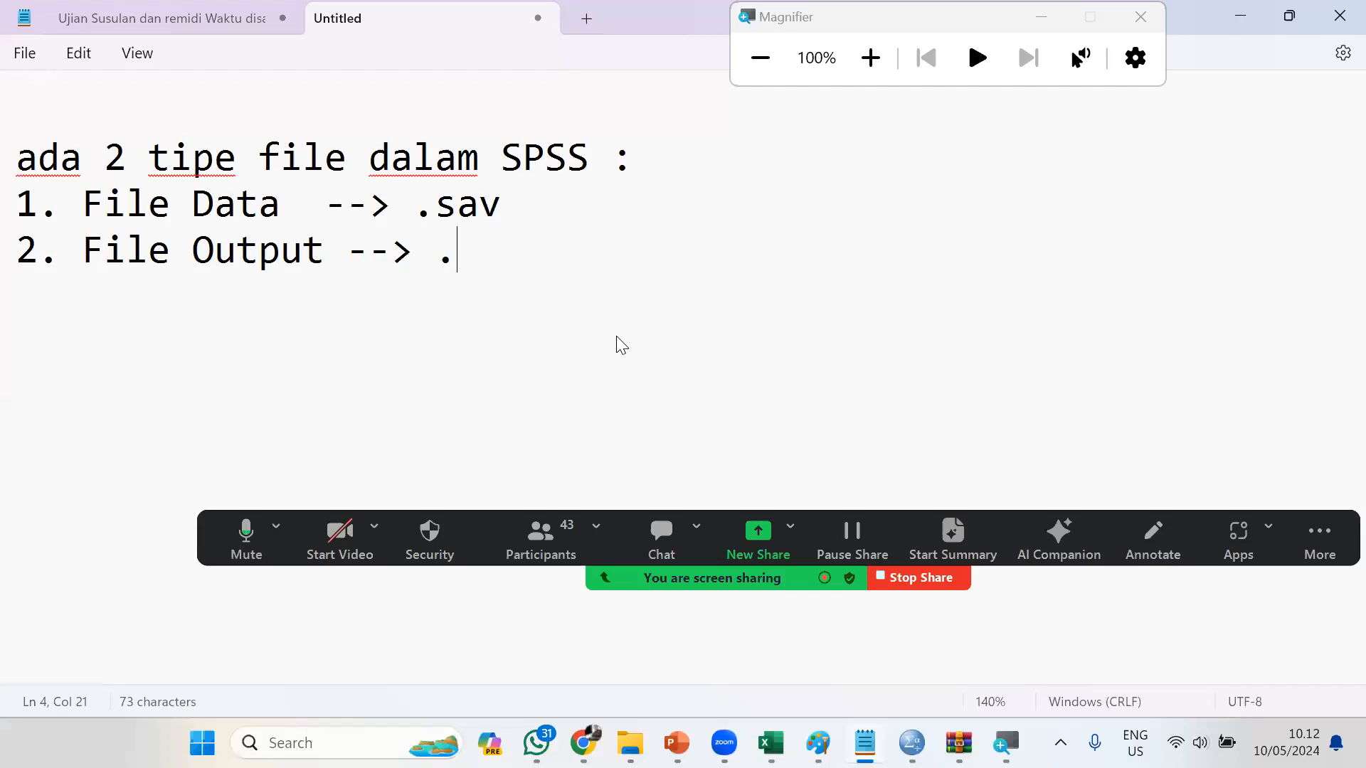
{"action": "type", "text": "spv"}
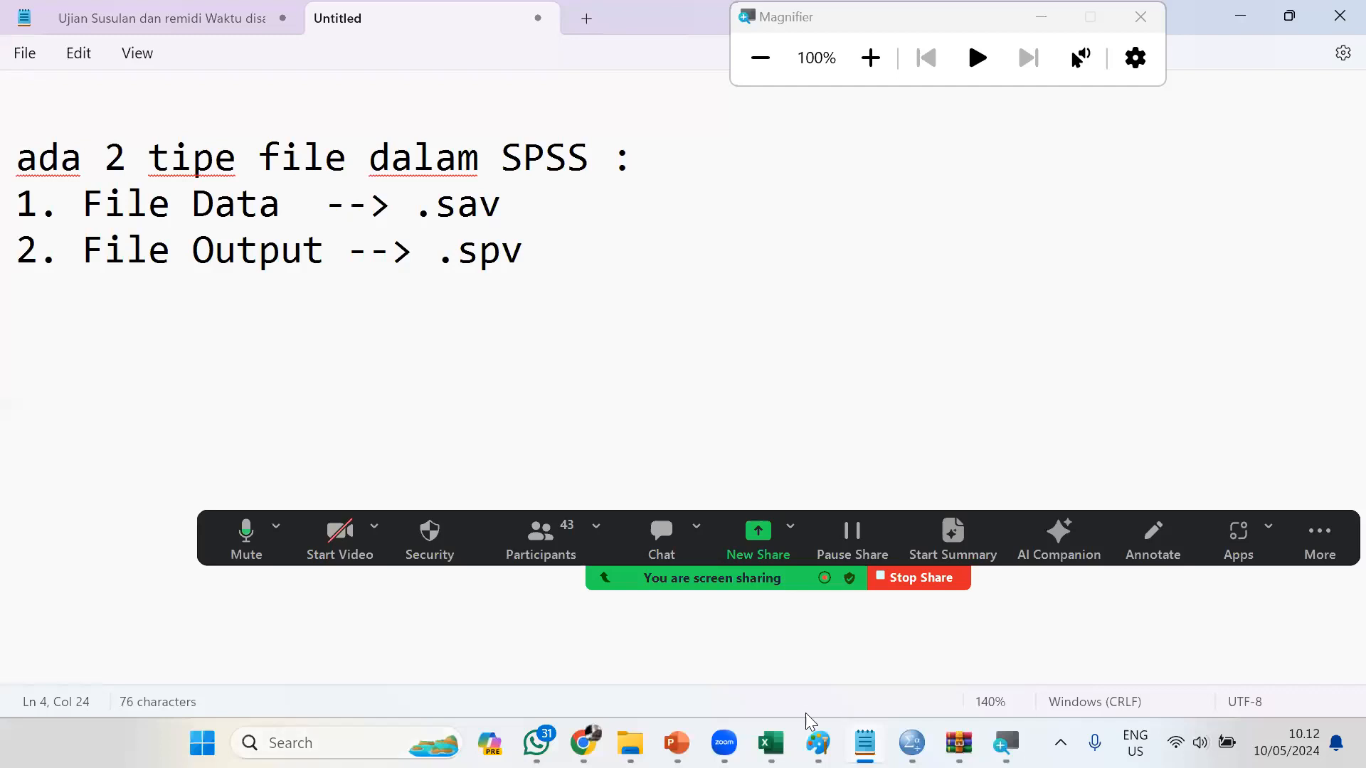
Return to the Output Frekuensi.spv window in SPSS and check the file type offered for saving it under another name
{"action": "mouse_move", "coordinate": [912, 743]}
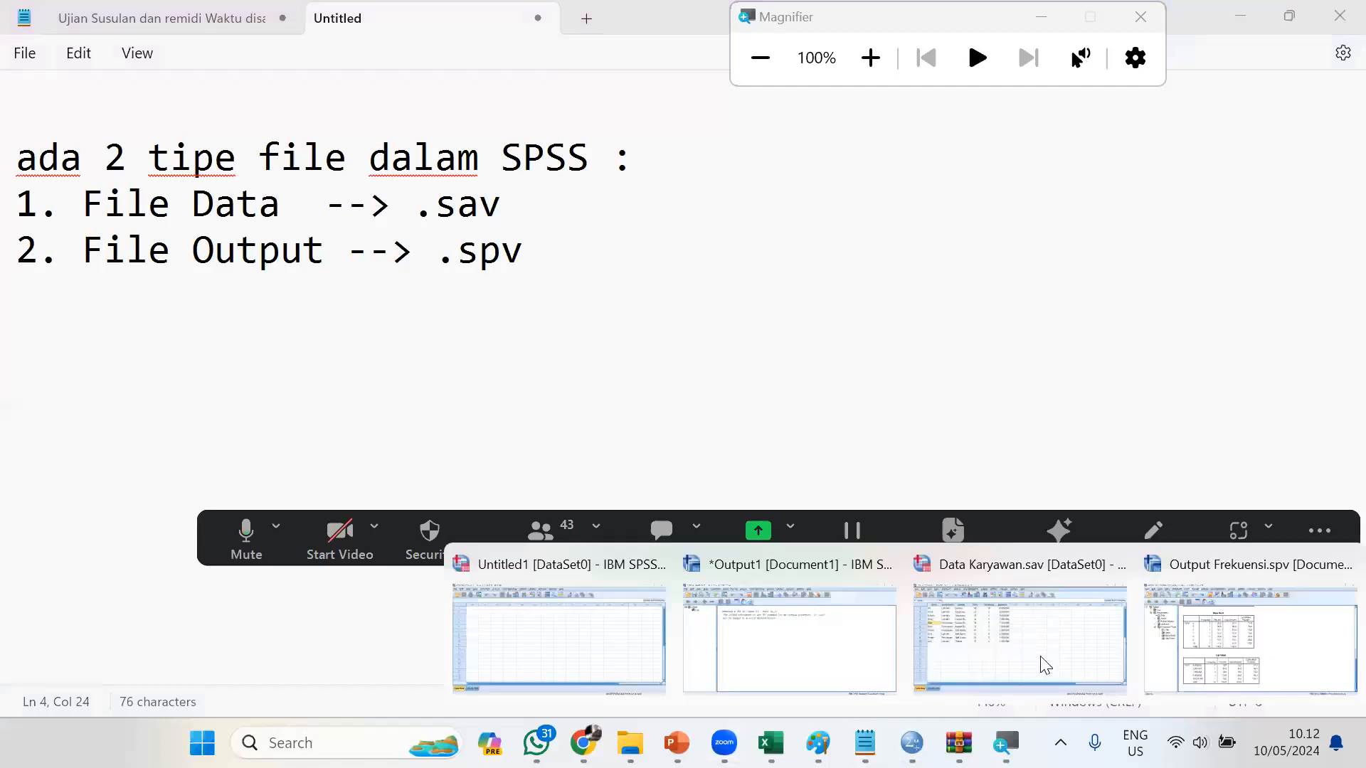
{"action": "left_click", "coordinate": [1250, 641]}
{"action": "left_click", "coordinate": [20, 38]}
{"action": "left_click", "coordinate": [161, 184]}
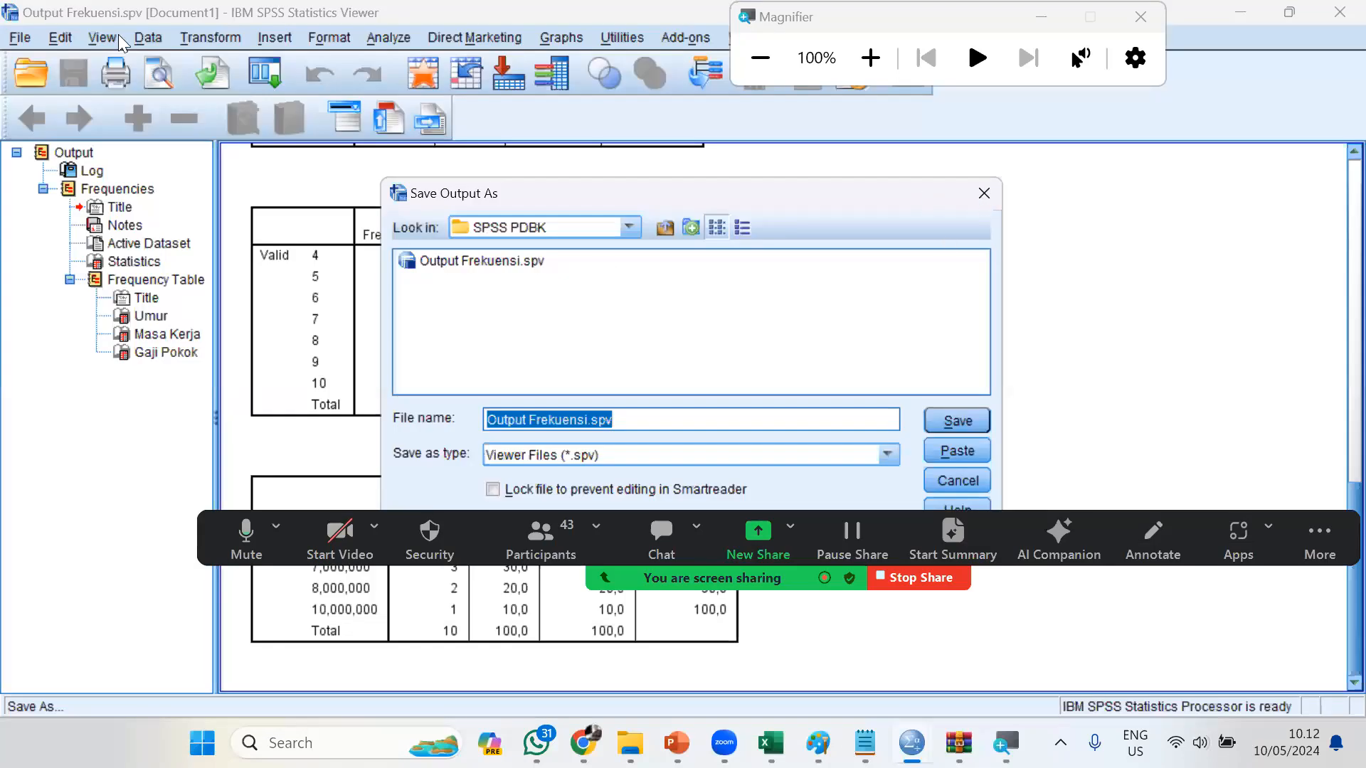
{"action": "left_click", "coordinate": [20, 38]}
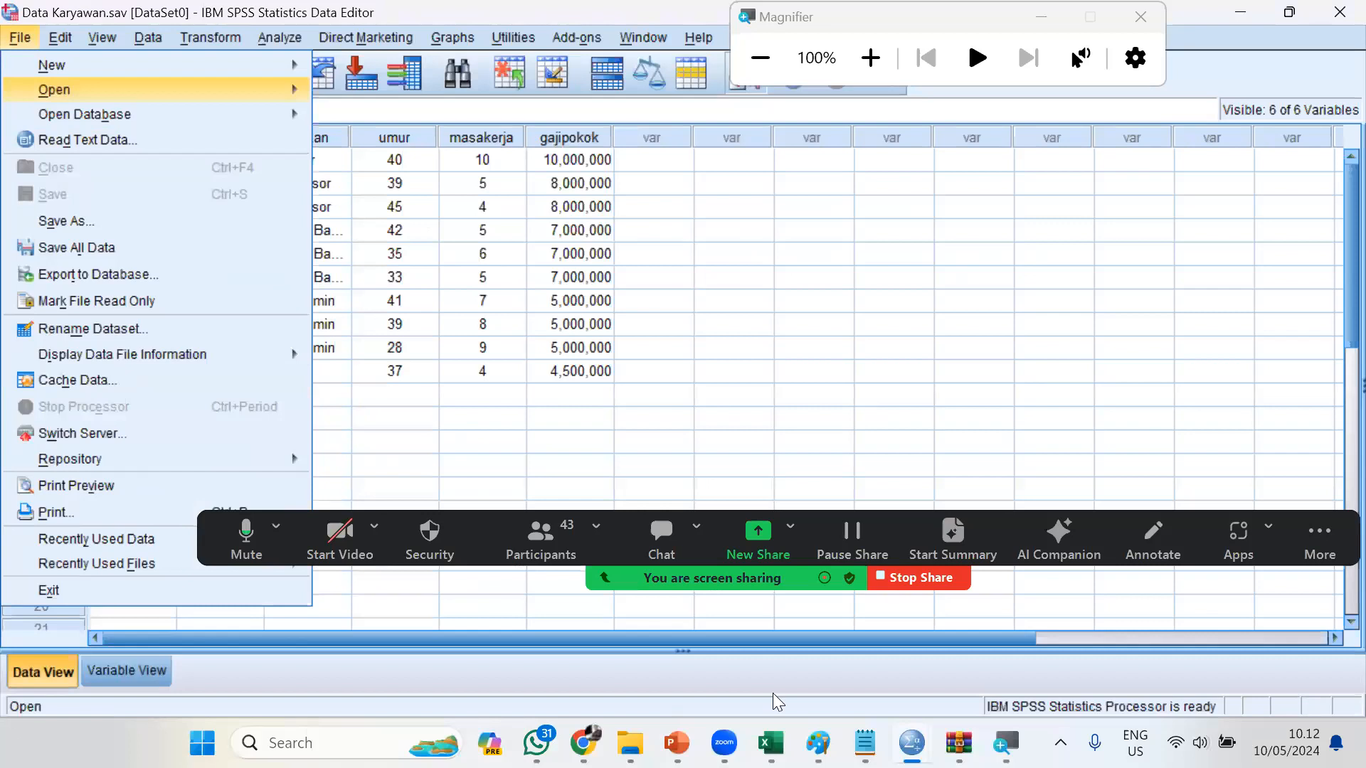
Switch to the SPSS PDBK folder in File Explorer and open the Data Karyawan data file
{"action": "left_click", "coordinate": [865, 743]}
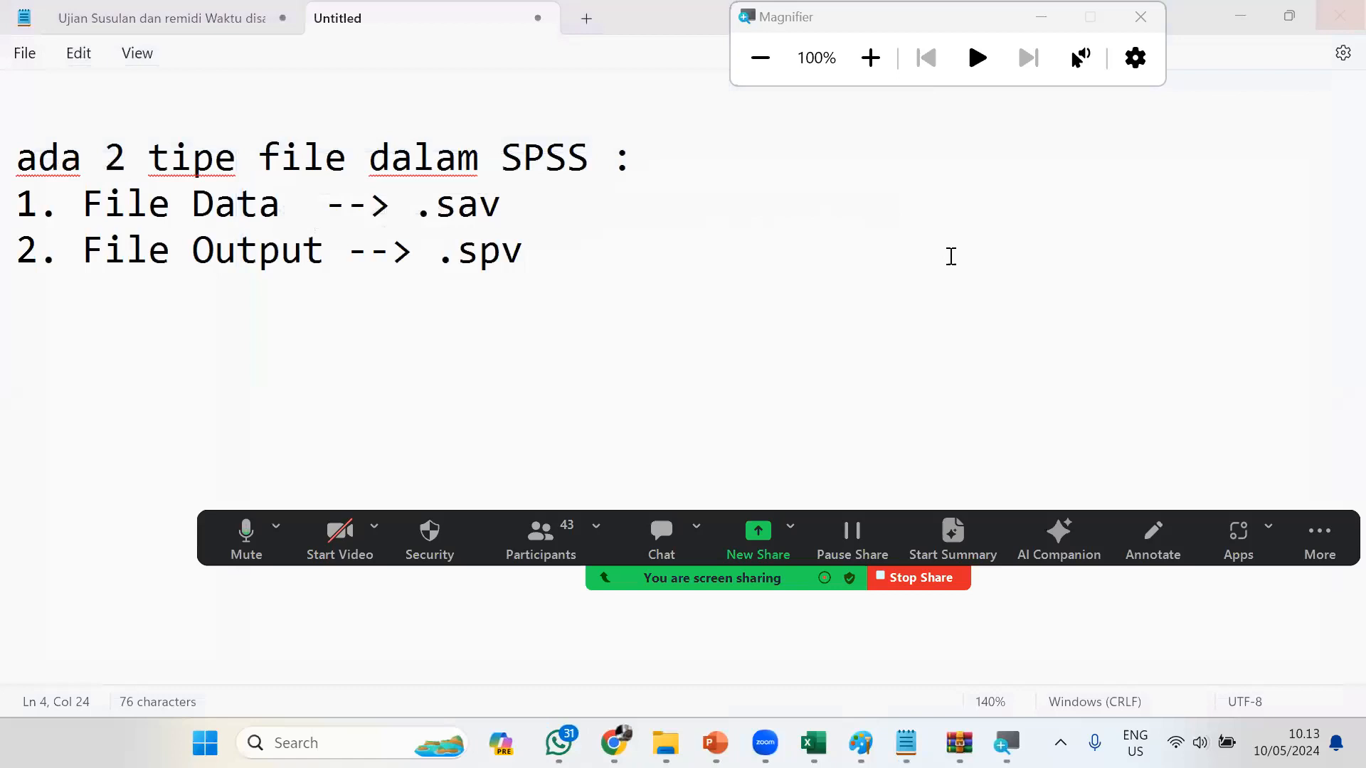
{"action": "mouse_move", "coordinate": [666, 743]}
{"action": "left_click", "coordinate": [579, 665]}
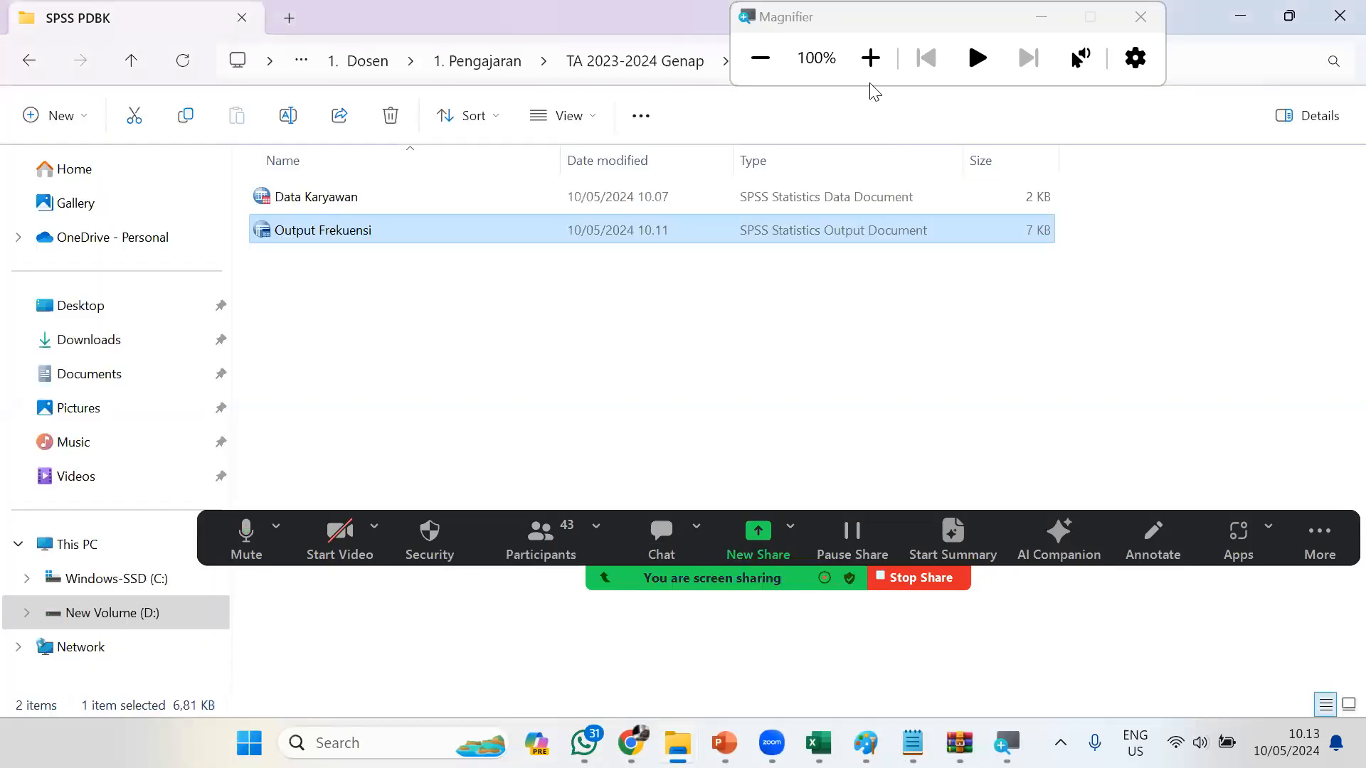
{"action": "left_click", "coordinate": [871, 58]}
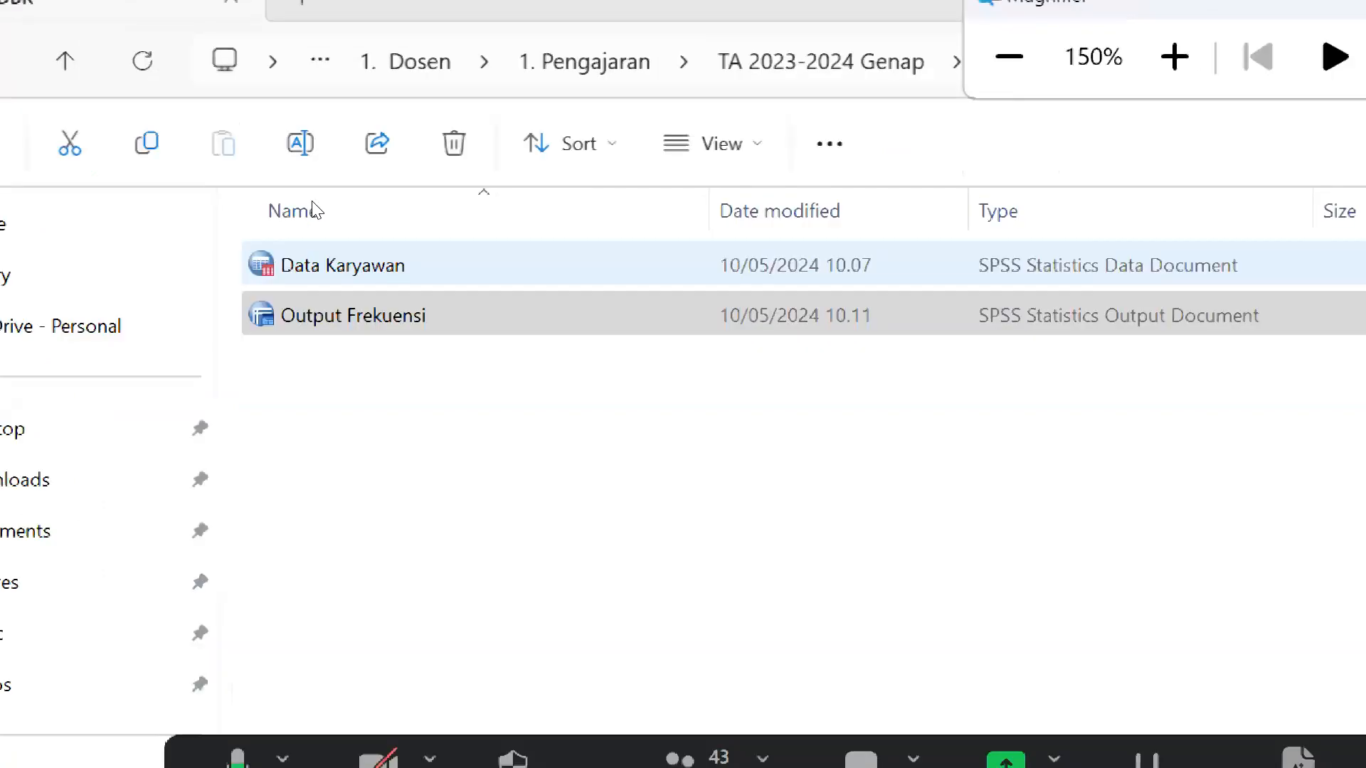
{"action": "double_click", "coordinate": [335, 267]}
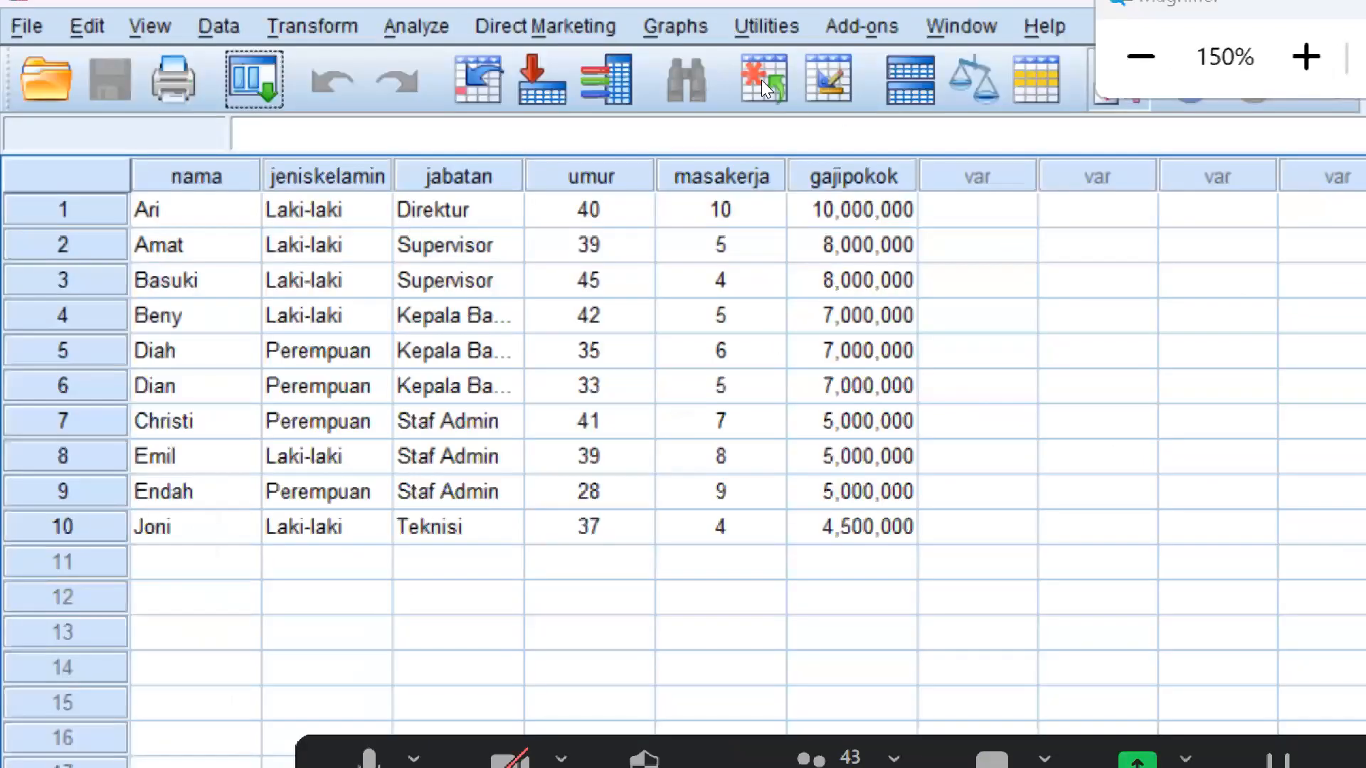
Return to the SPSS PDBK folder in File Explorer and open the Output Frekuensi output file
{"action": "key", "text": "super+minus"}
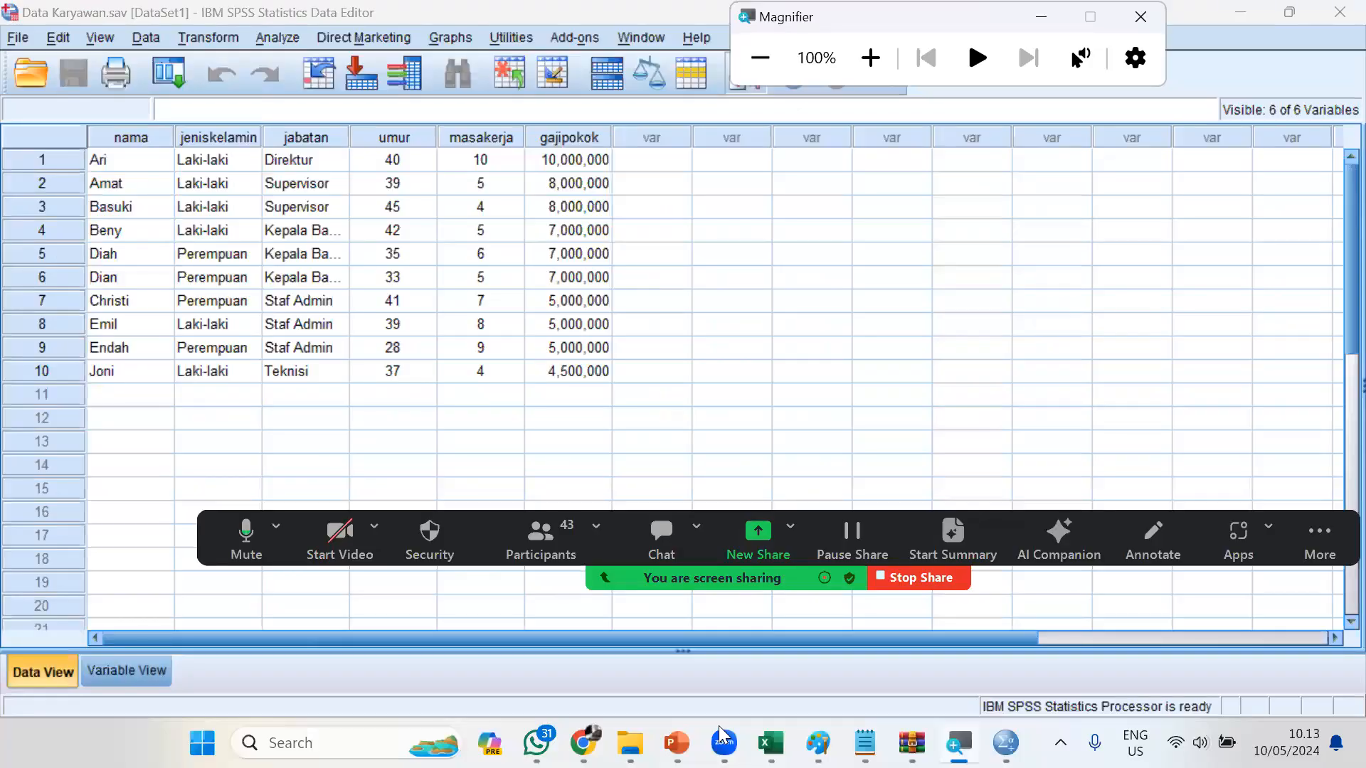
{"action": "mouse_move", "coordinate": [630, 743]}
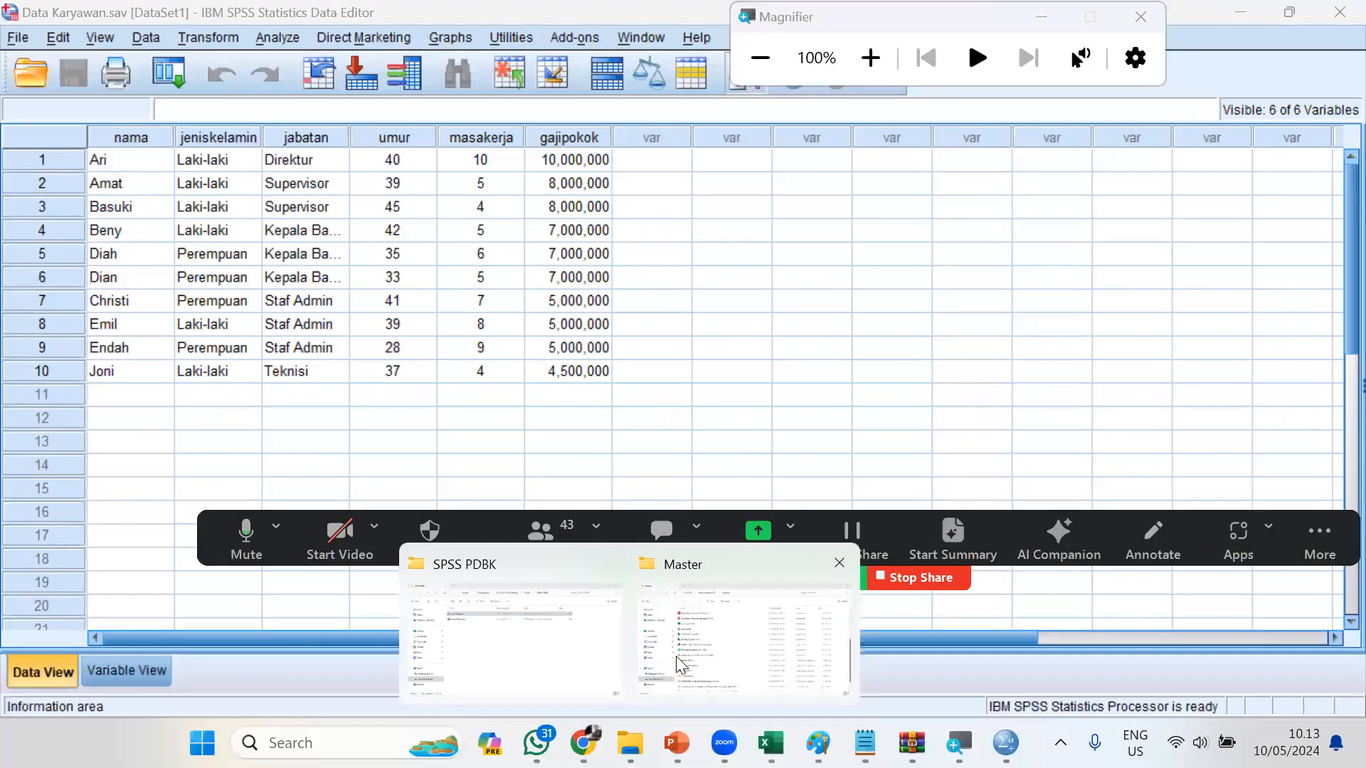
{"action": "left_click", "coordinate": [573, 654]}
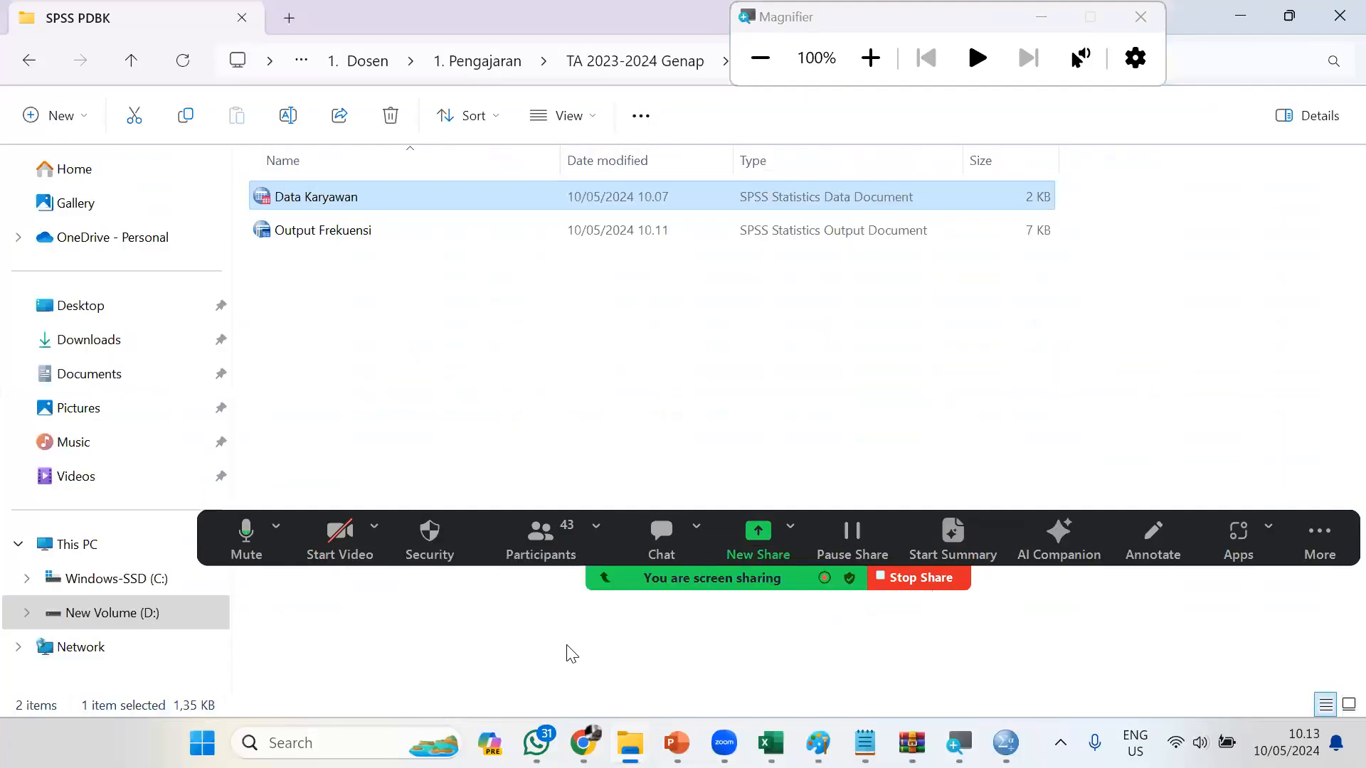
{"action": "double_click", "coordinate": [369, 242]}
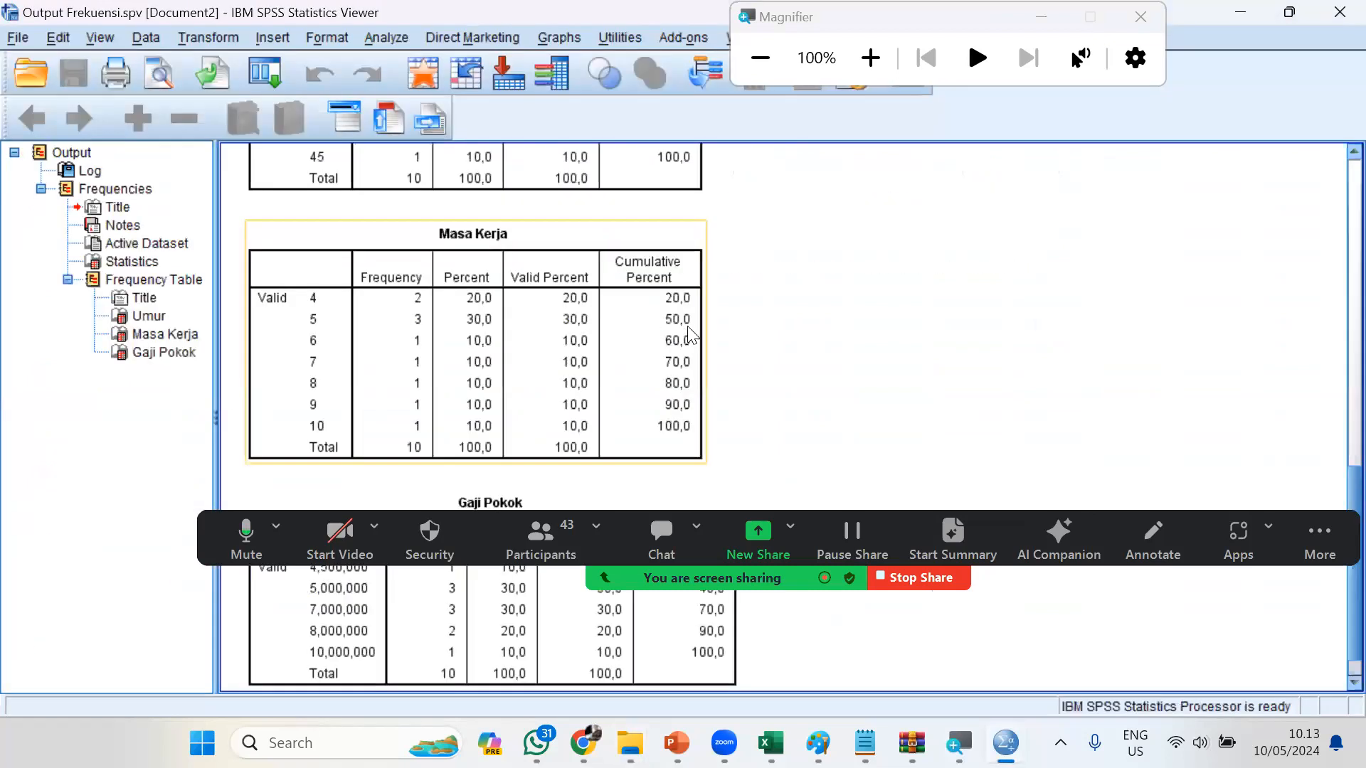
Examine the Statistics and frequency tables in the Output Frekuensi.spv output
{"action": "scroll", "coordinate": [859, 305], "scroll_direction": "up", "scroll_amount": 5}
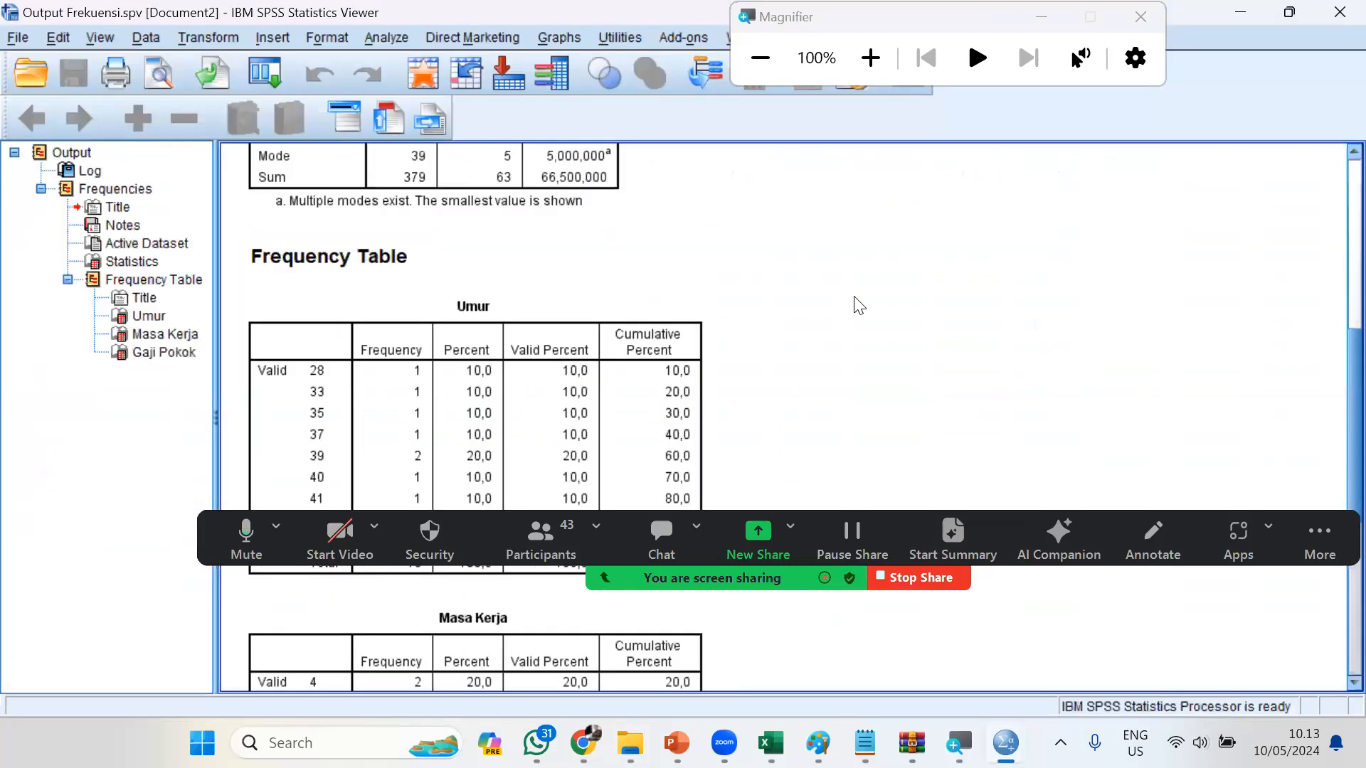
{"action": "scroll", "coordinate": [859, 305], "scroll_direction": "down", "scroll_amount": 1}
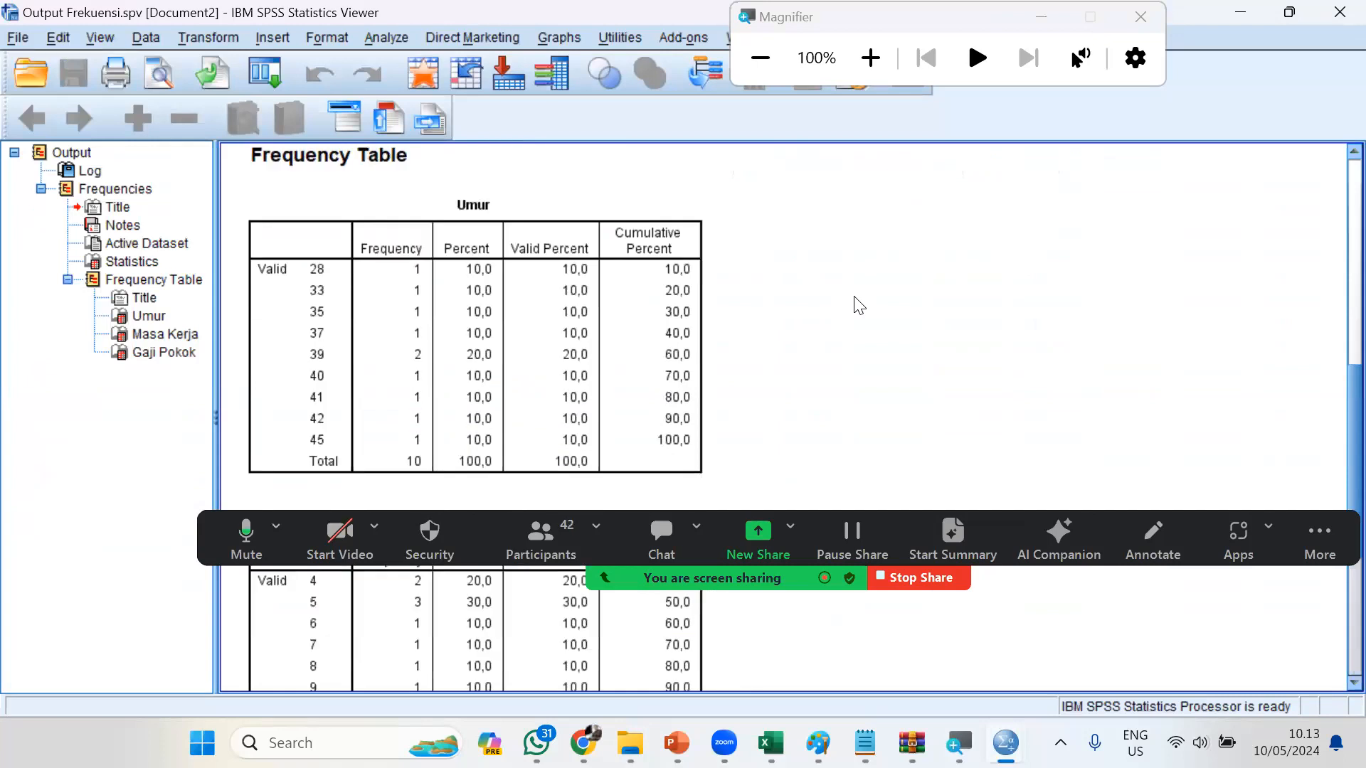
{"action": "scroll", "coordinate": [859, 305], "scroll_direction": "down", "scroll_amount": 2}
{"action": "scroll", "coordinate": [859, 304], "scroll_direction": "up", "scroll_amount": 2}
{"action": "scroll", "coordinate": [884, 329], "scroll_direction": "down", "scroll_amount": 1}
{"action": "scroll", "coordinate": [970, 387], "scroll_direction": "up", "scroll_amount": 2}
{"action": "scroll", "coordinate": [889, 455], "scroll_direction": "down", "scroll_amount": 1}
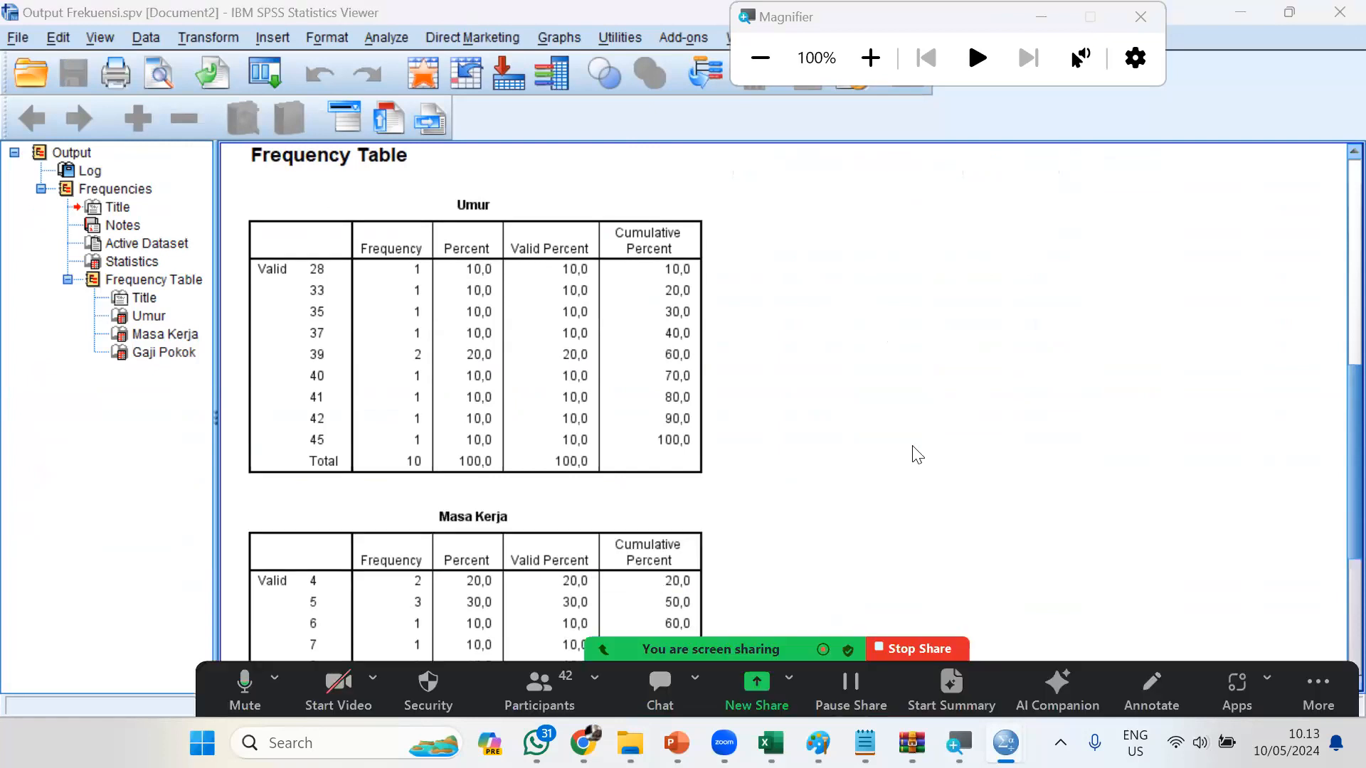
{"action": "scroll", "coordinate": [917, 455], "scroll_direction": "up", "scroll_amount": 3}
{"action": "left_click", "coordinate": [911, 448]}
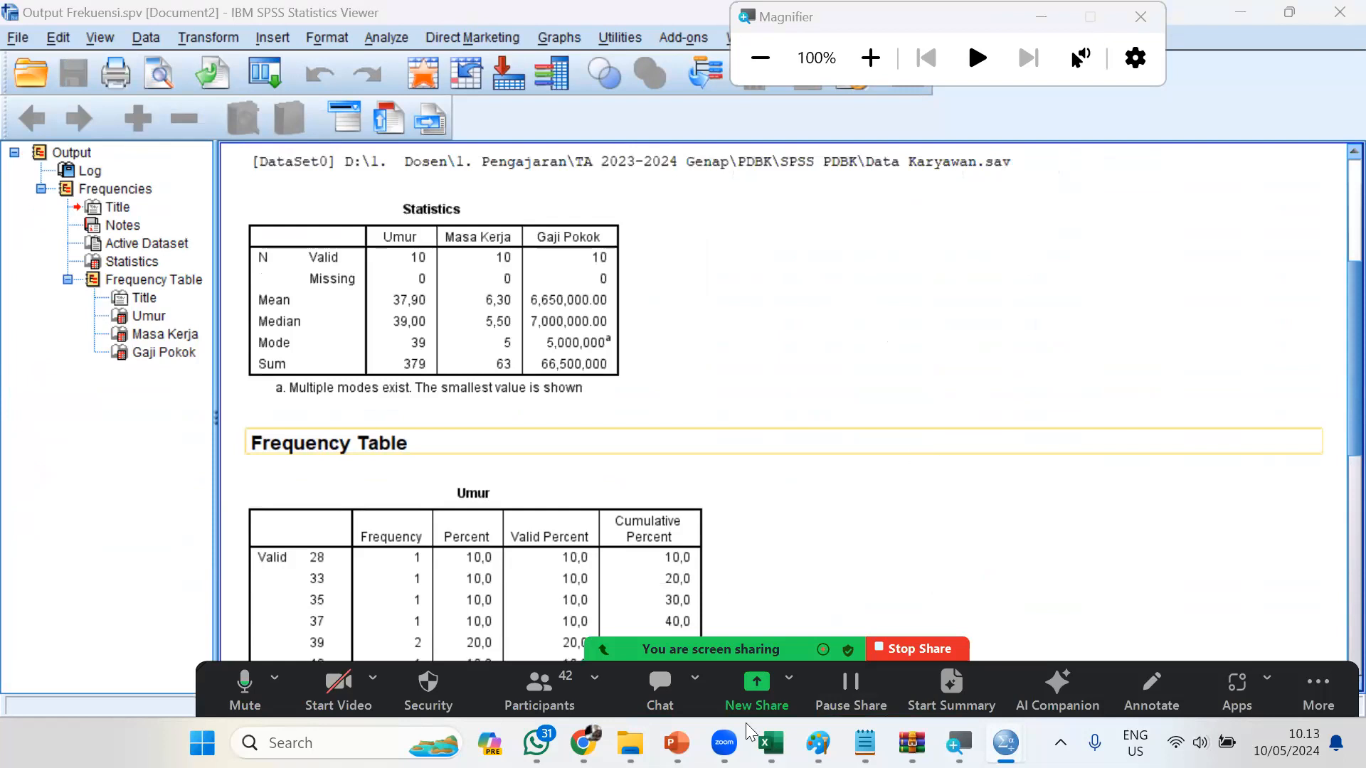
{"action": "scroll", "coordinate": [783, 455], "scroll_direction": "down", "scroll_amount": 2}
Launch Word and create a new blank document
{"action": "left_click", "coordinate": [375, 736]}
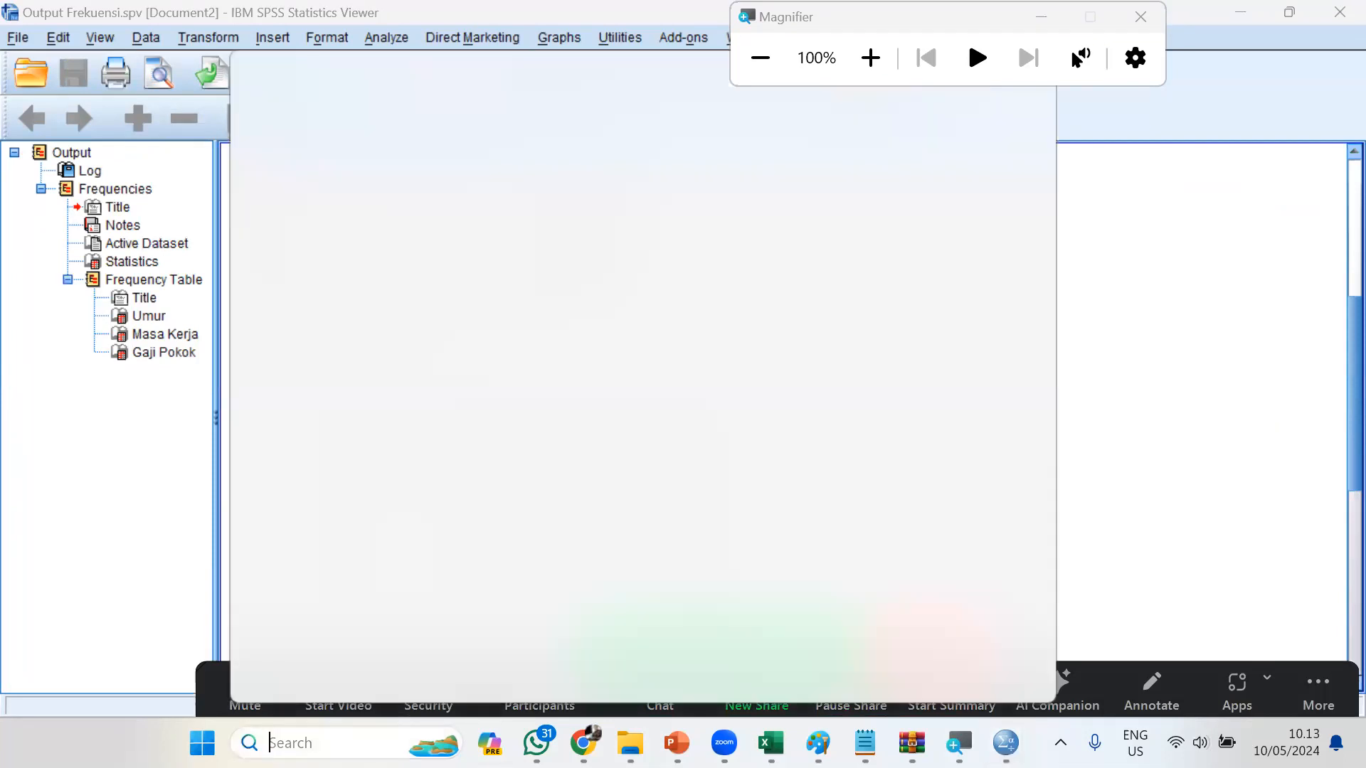
{"action": "type", "text": "word"}
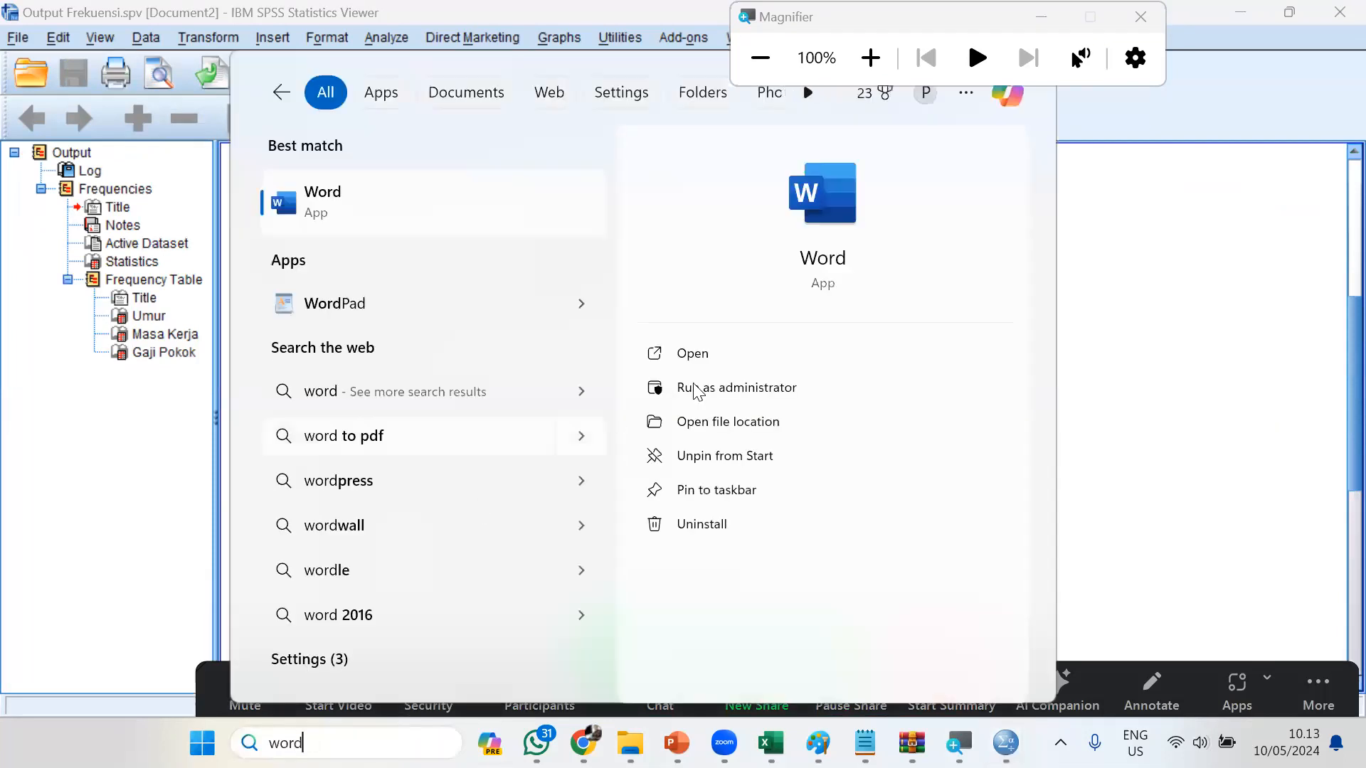
{"action": "left_click", "coordinate": [719, 367]}
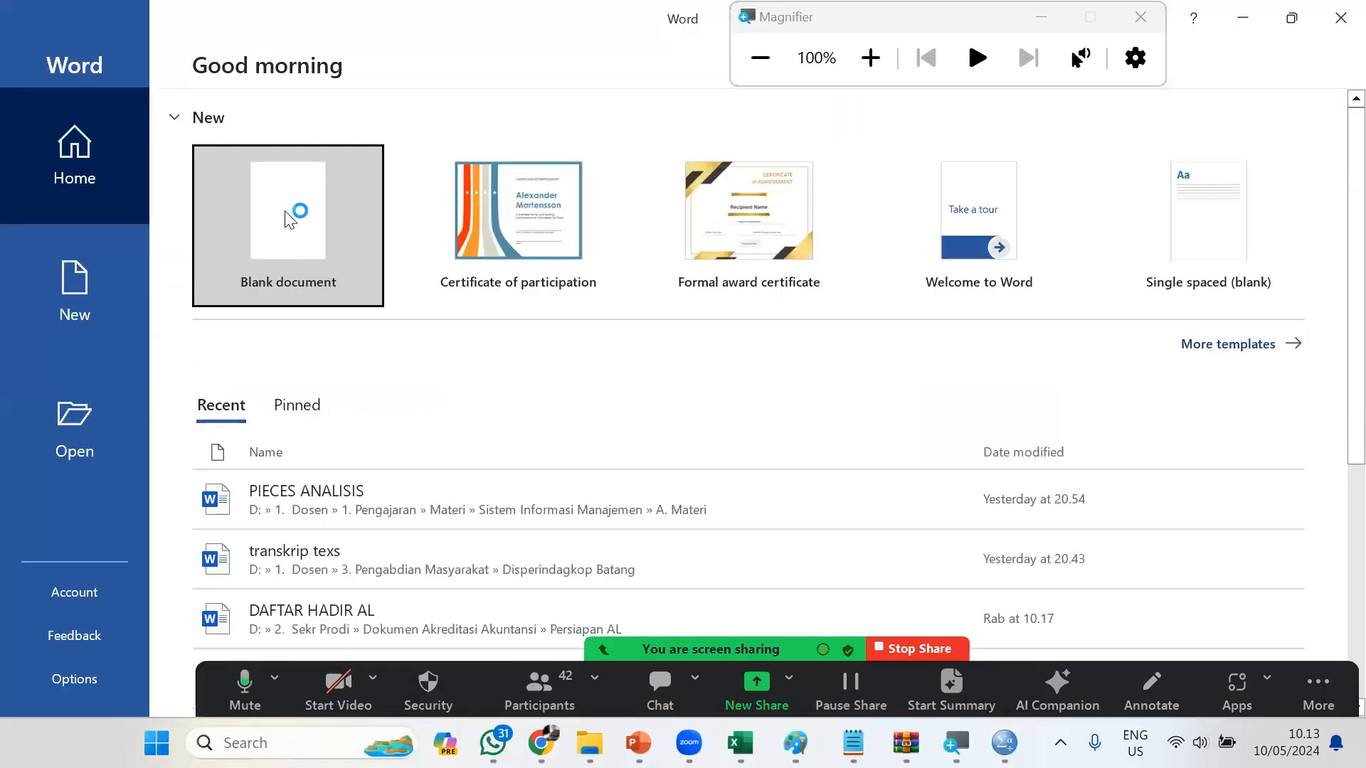
{"action": "left_click", "coordinate": [288, 219]}
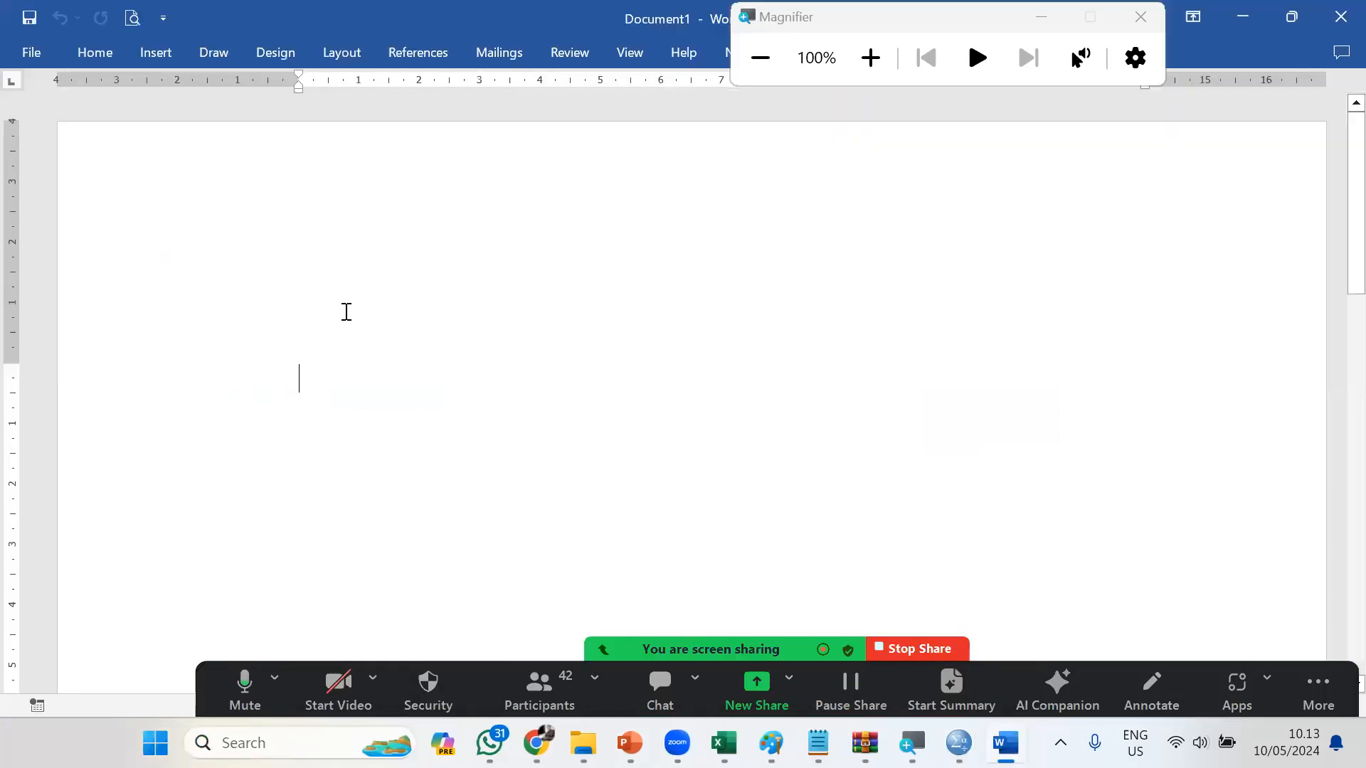
Write the heading Data distribusi Karyawan in the blank document and start a new paragraph
{"action": "type", "text": "Data Fe"}
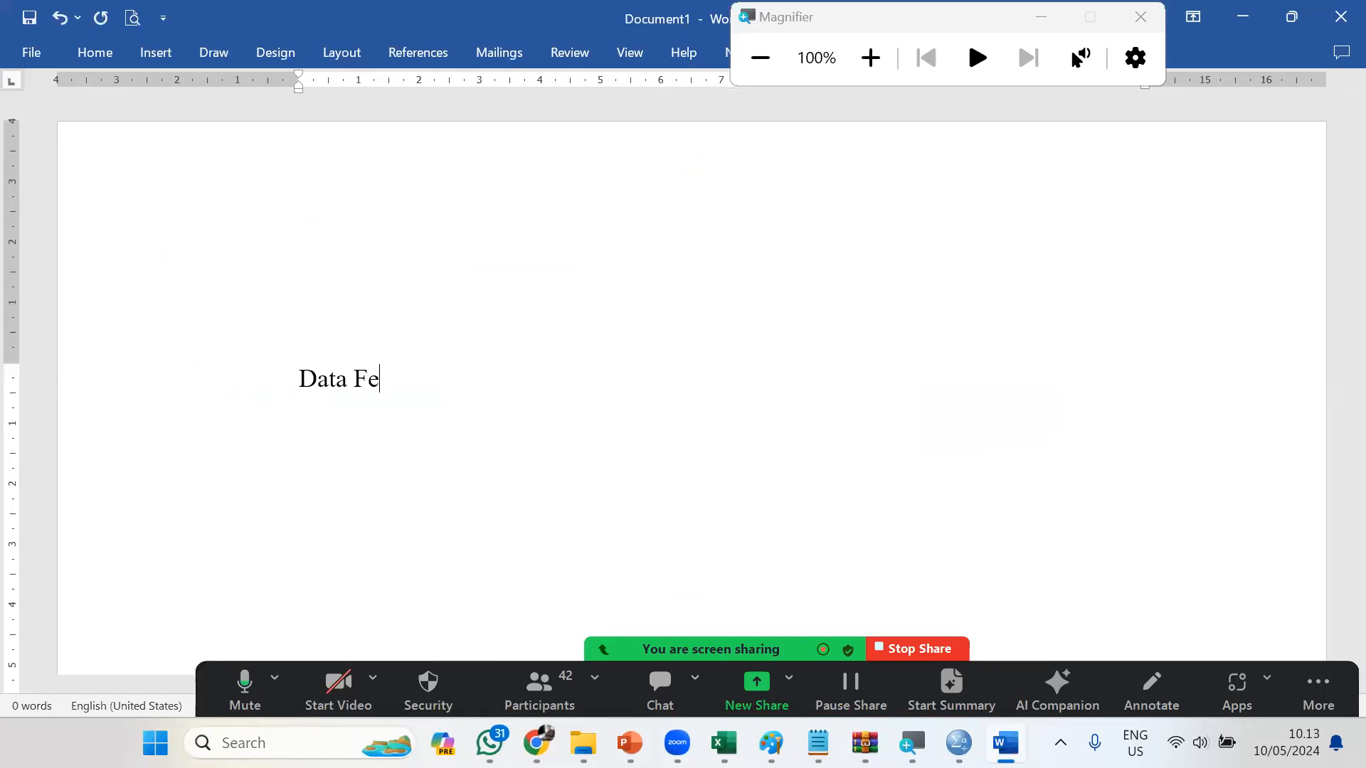
{"action": "key", "text": "BackSpace"}
{"action": "key", "text": "BackSpace"}
{"action": "type", "text": "d"}
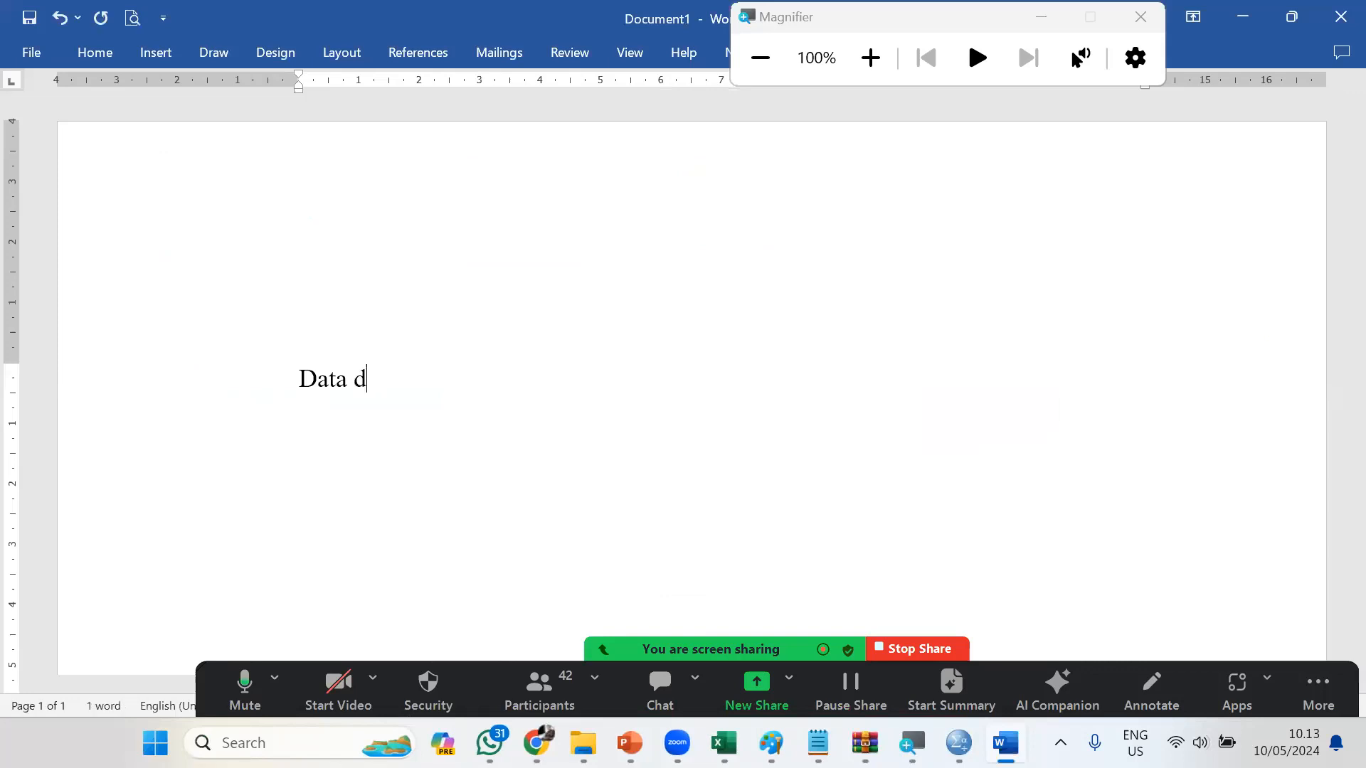
{"action": "type", "text": "istribusi Karyawan"}
{"action": "key", "text": "Return"}
Return to the Output Frekuensi.spv window in SPSS, check the Copy Special formats for the Umur table, and make a regular copy of it
{"action": "key", "text": "alt+Tab"}
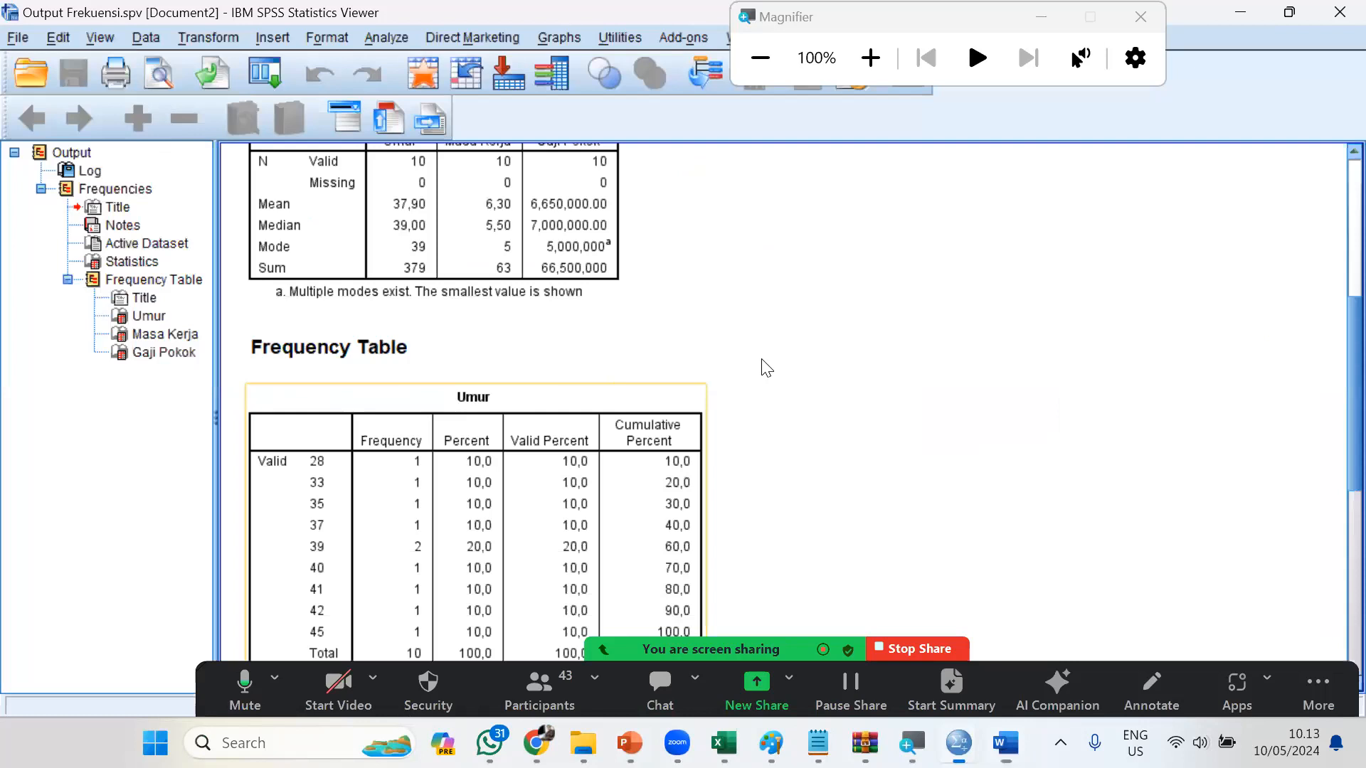
{"action": "scroll", "coordinate": [765, 367], "scroll_direction": "up", "scroll_amount": 3}
{"action": "scroll", "coordinate": [612, 335], "scroll_direction": "down", "scroll_amount": 3}
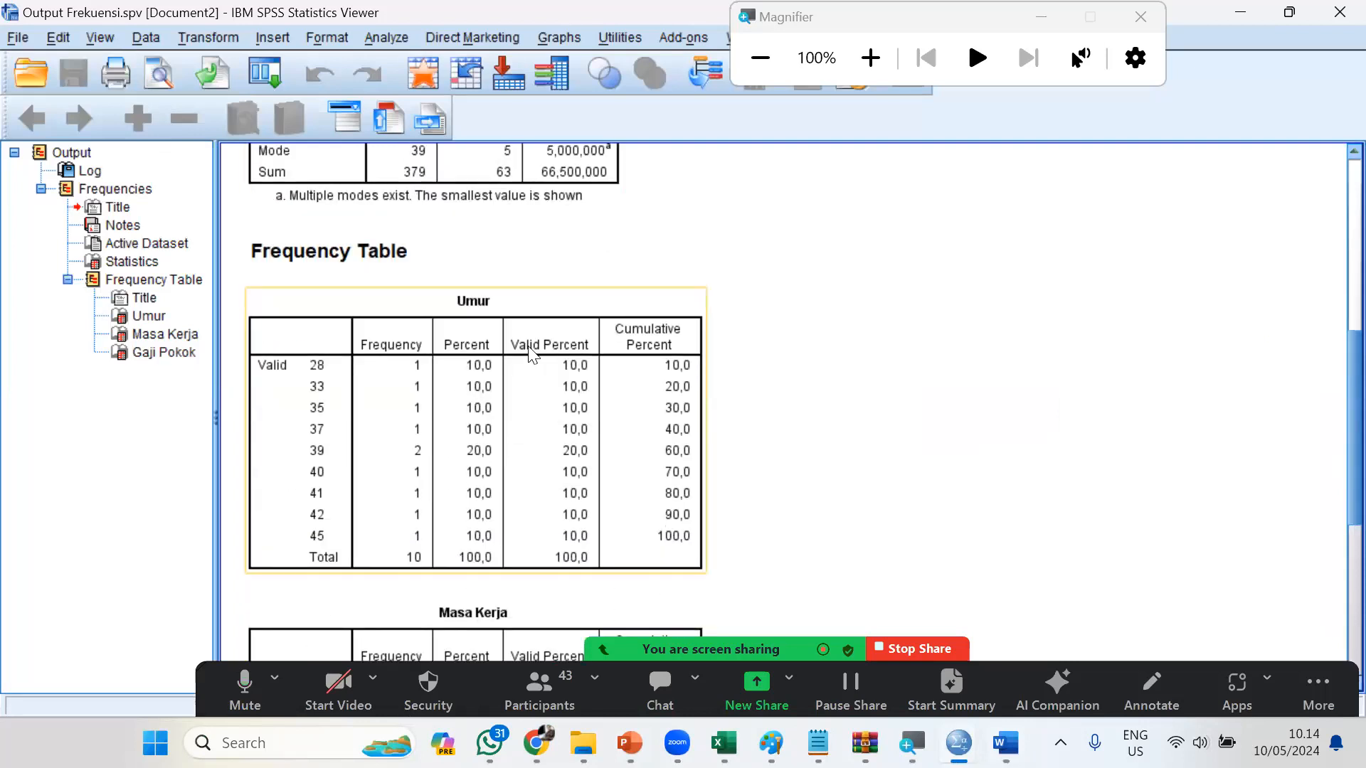
{"action": "right_click", "coordinate": [528, 346]}
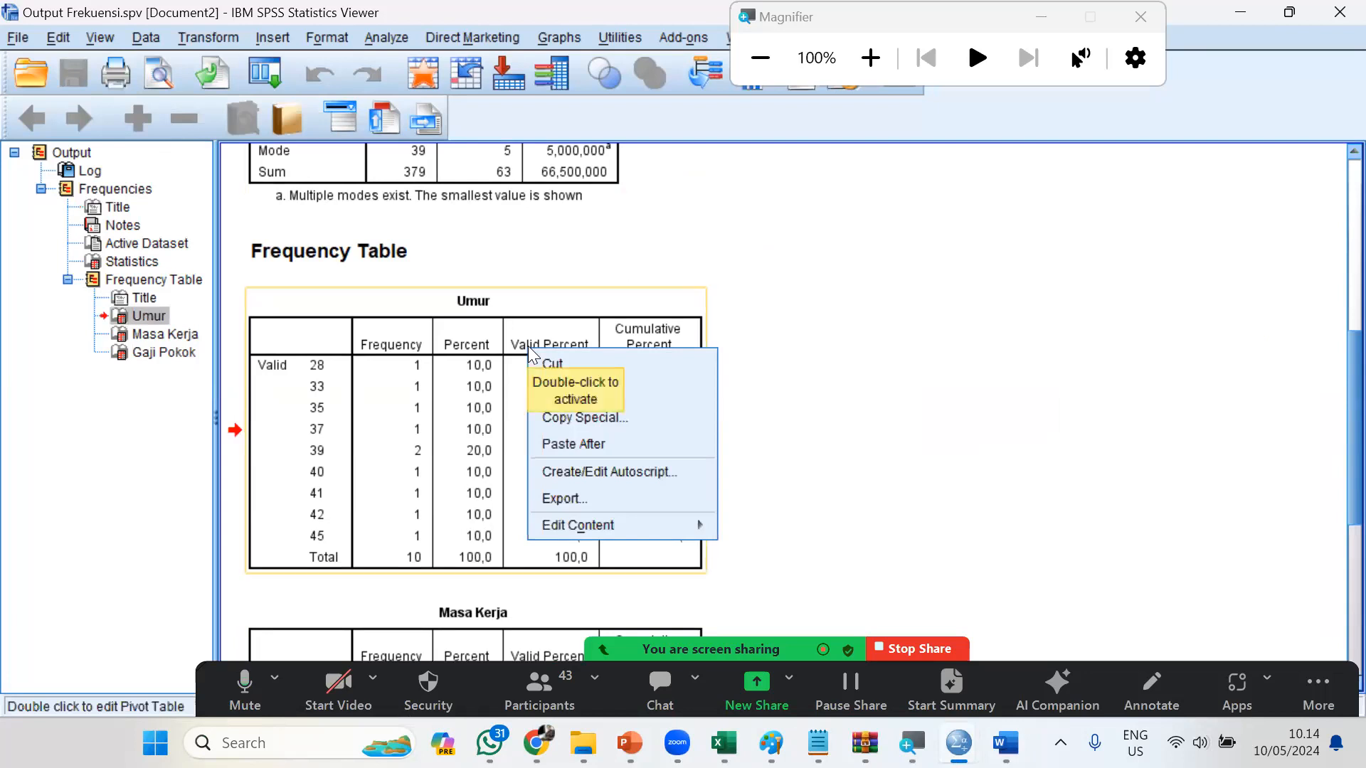
{"action": "mouse_move", "coordinate": [651, 523]}
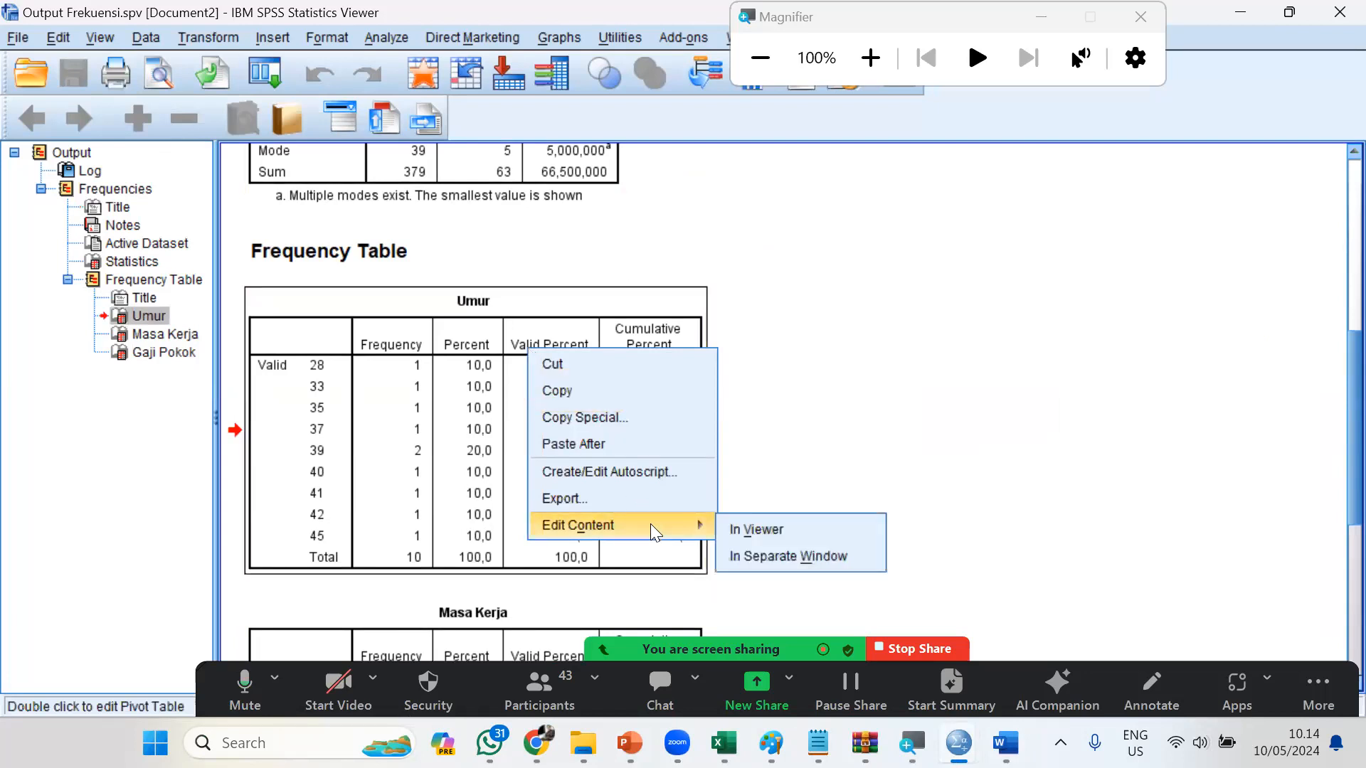
{"action": "left_click", "coordinate": [649, 426]}
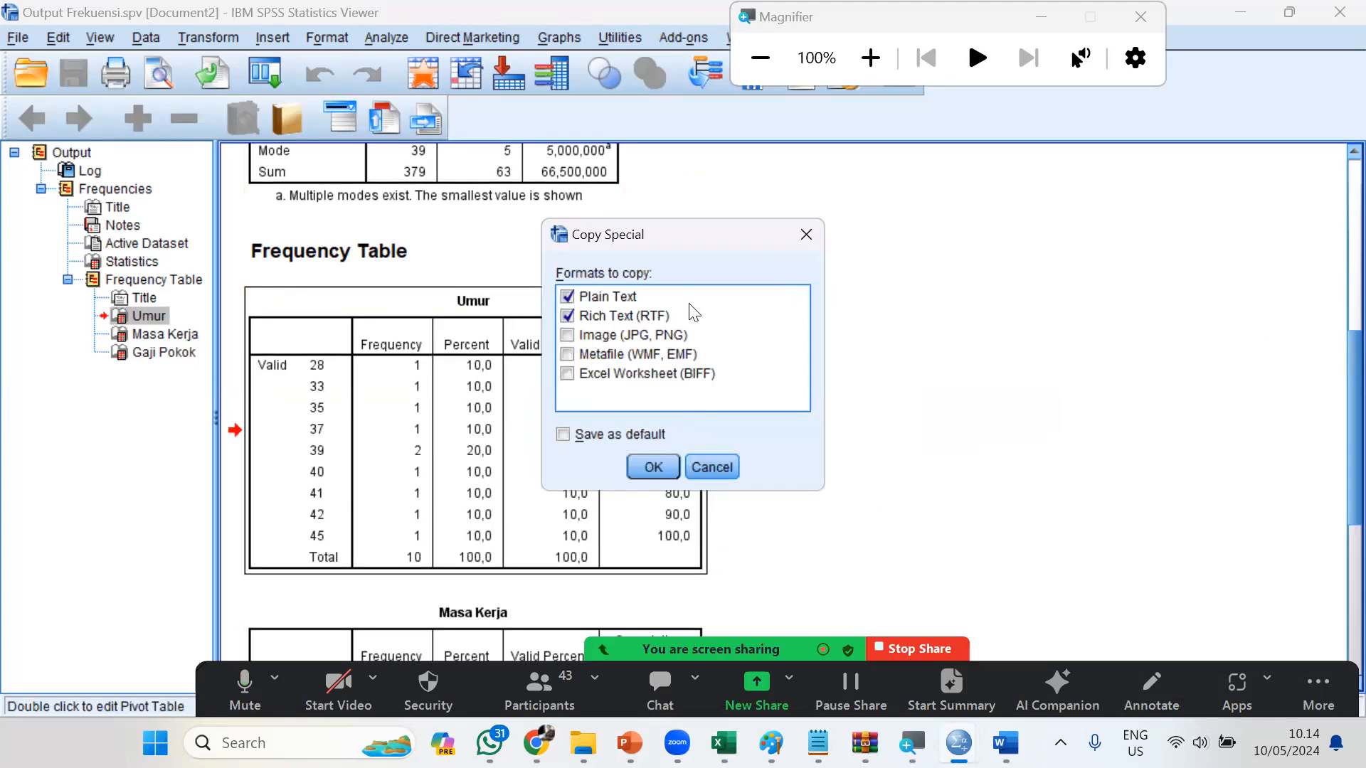
{"action": "left_click", "coordinate": [572, 335]}
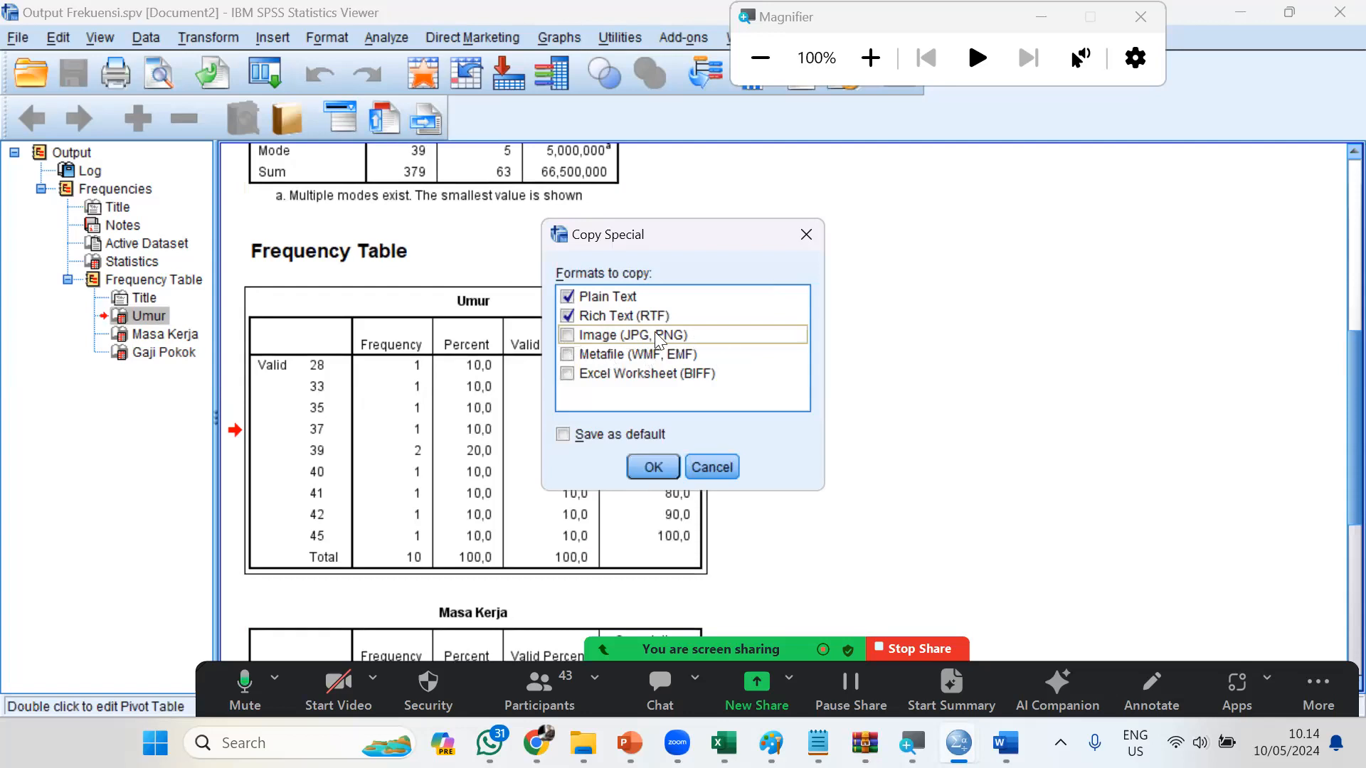
{"action": "left_click", "coordinate": [805, 235]}
{"action": "right_click", "coordinate": [525, 361]}
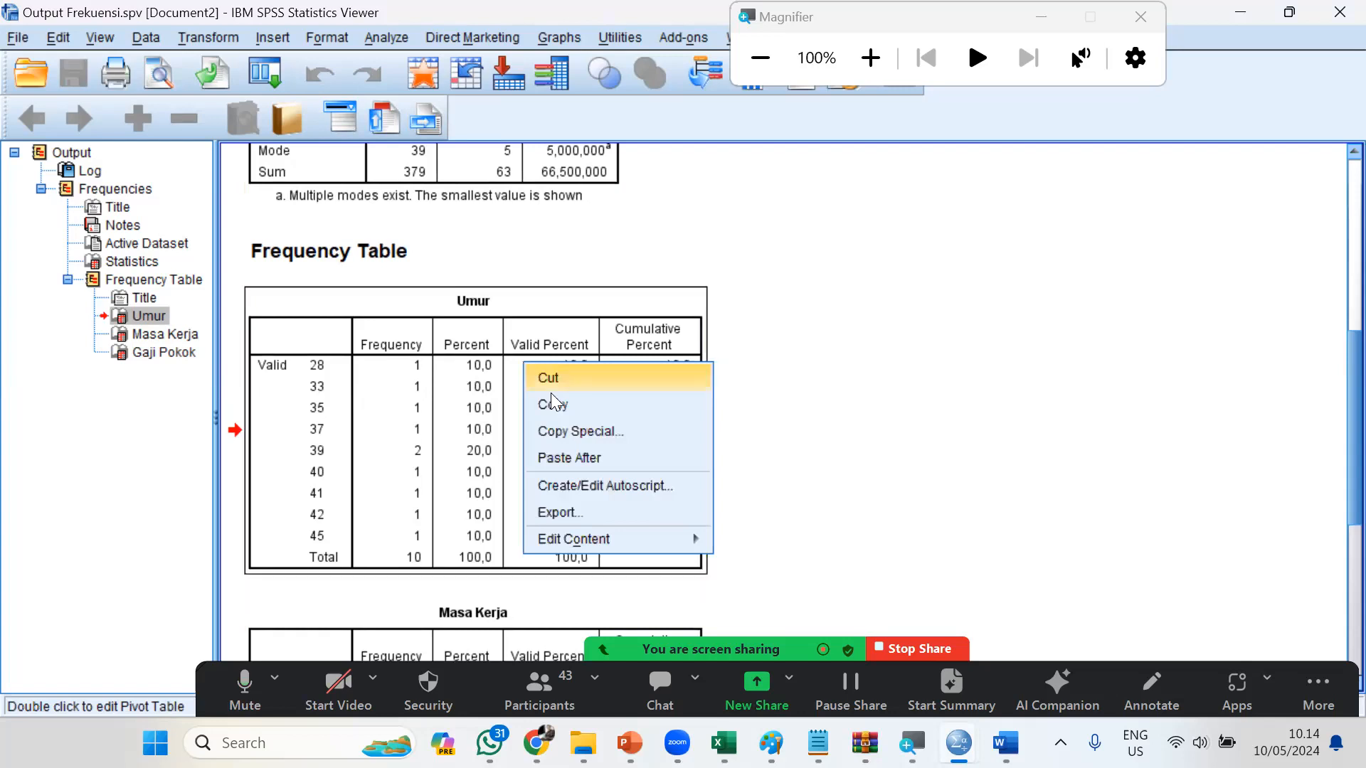
{"action": "left_click", "coordinate": [566, 430]}
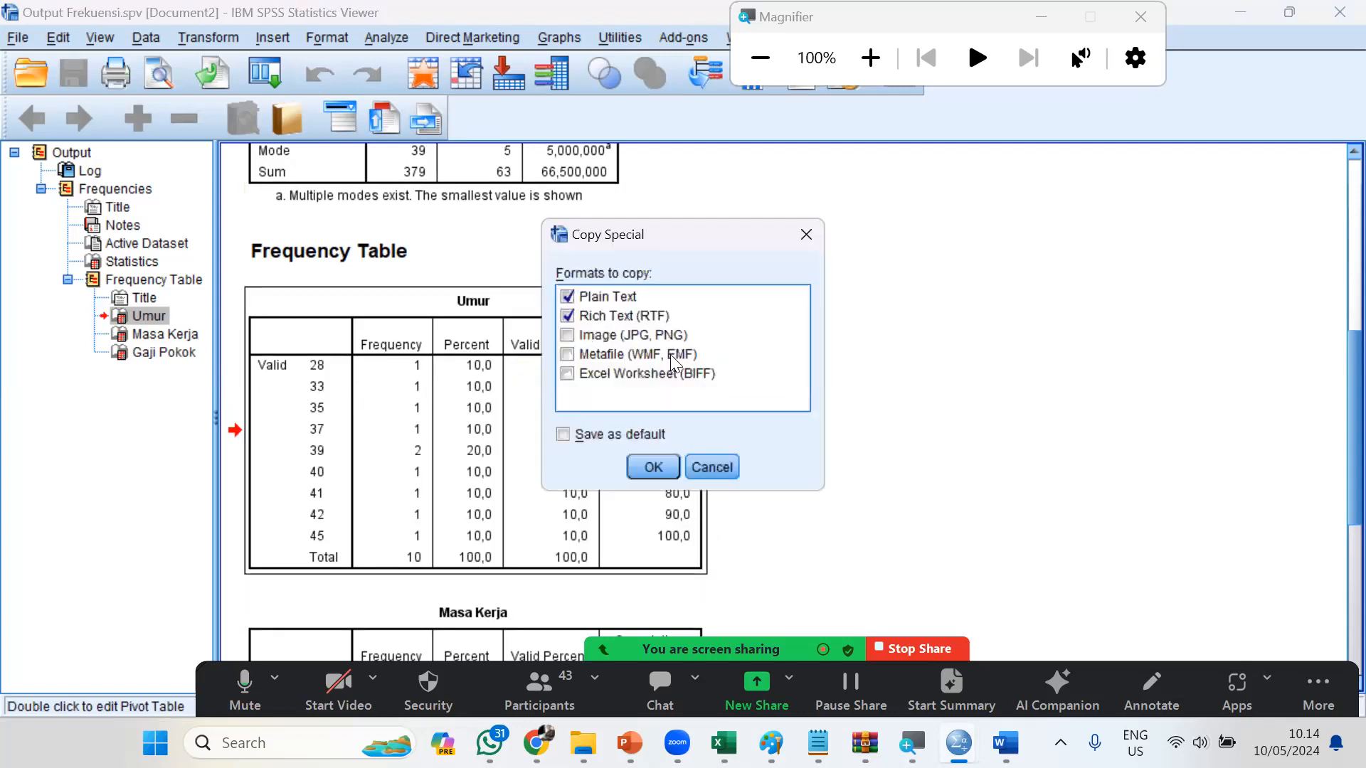
{"action": "left_click", "coordinate": [712, 467]}
{"action": "right_click", "coordinate": [575, 400]}
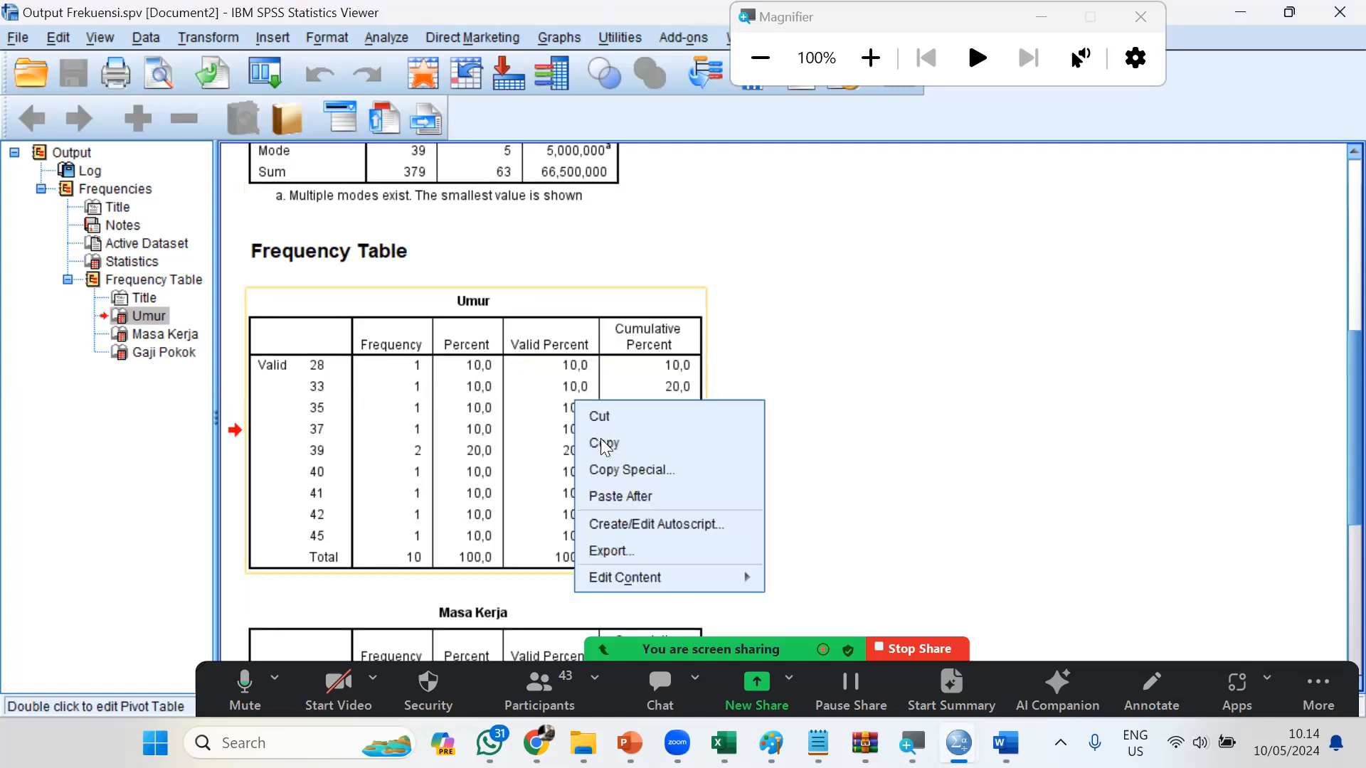
{"action": "left_click", "coordinate": [603, 443]}
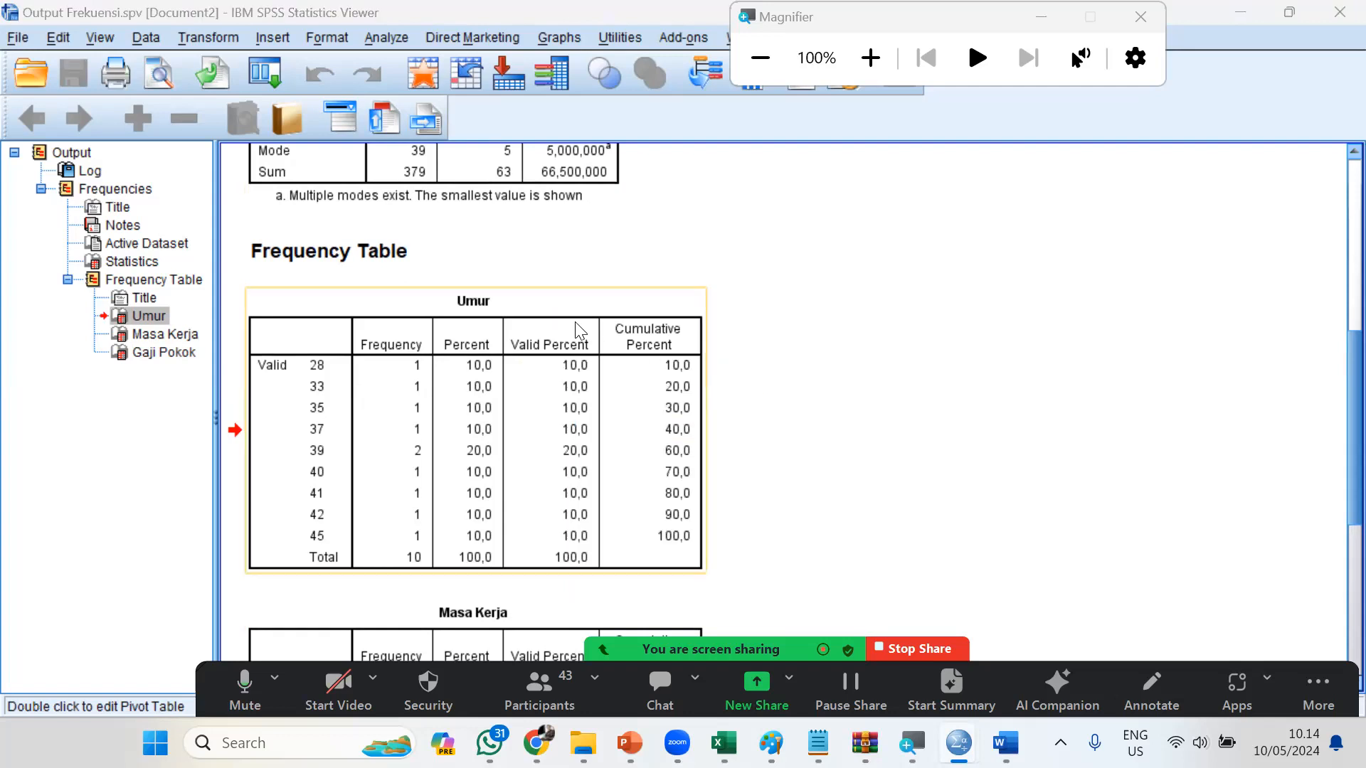
Switch to the Word document and add the line Variabel Umur below the heading
{"action": "key", "text": "alt+Tab"}
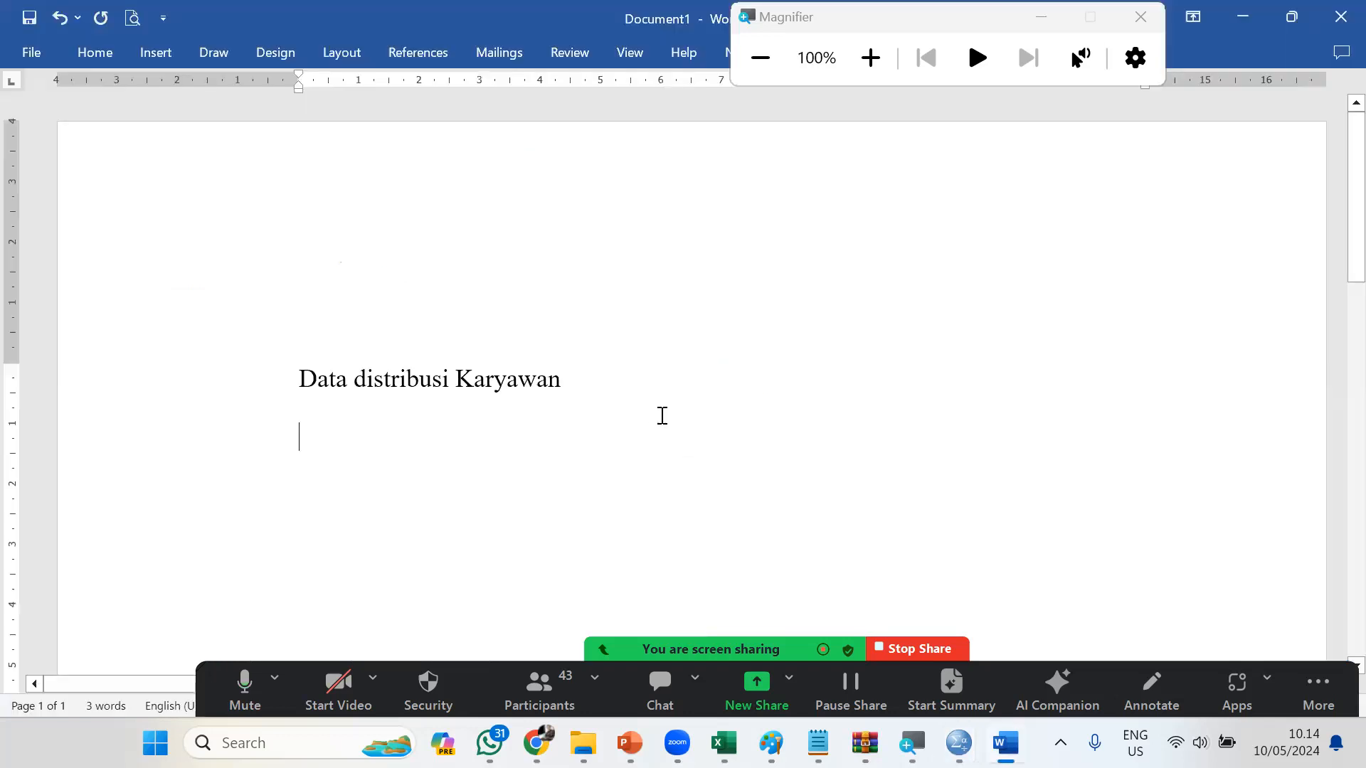
{"action": "type", "text": "Variabel Umur"}
{"action": "key", "text": "Return"}
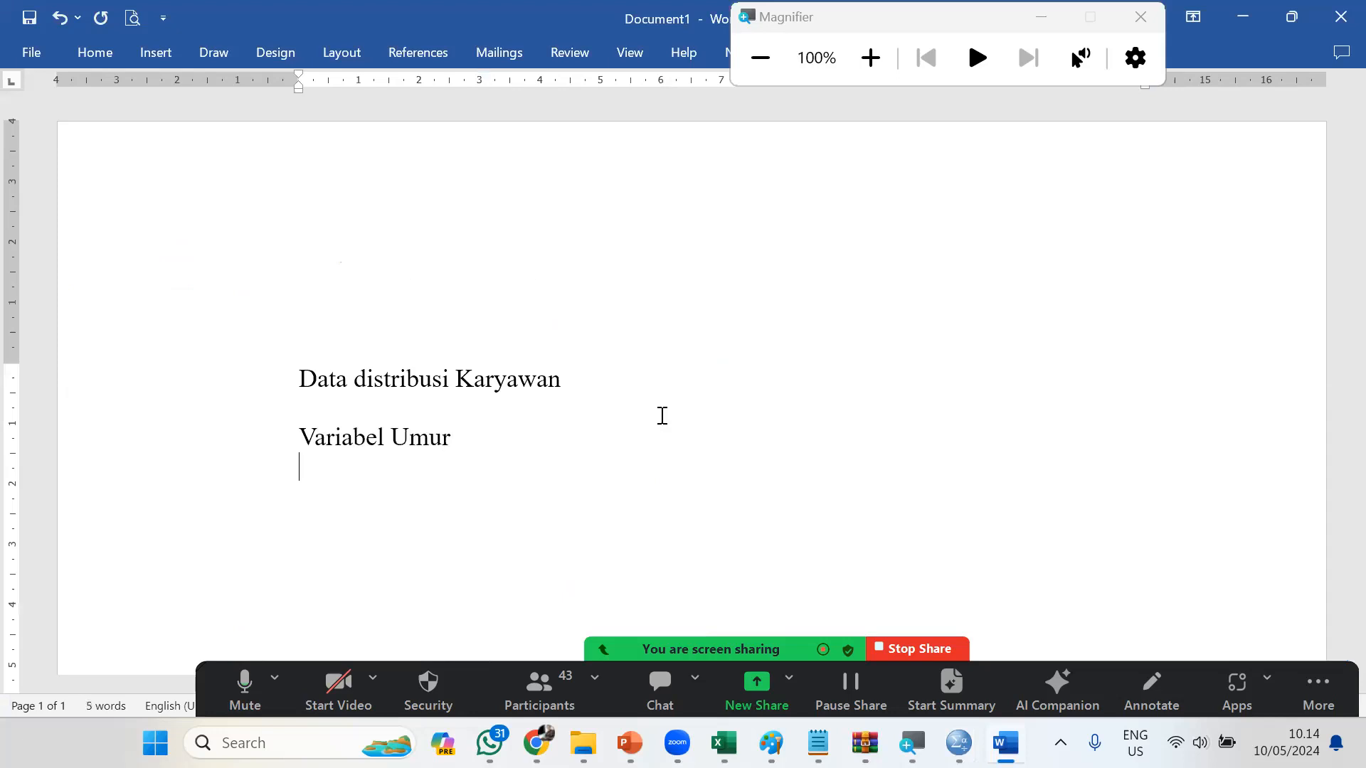
Paste the copied Umur table below Variabel Umur and try entering dfafd in its Cumulative Percent column
{"action": "key", "text": "ctrl+v"}
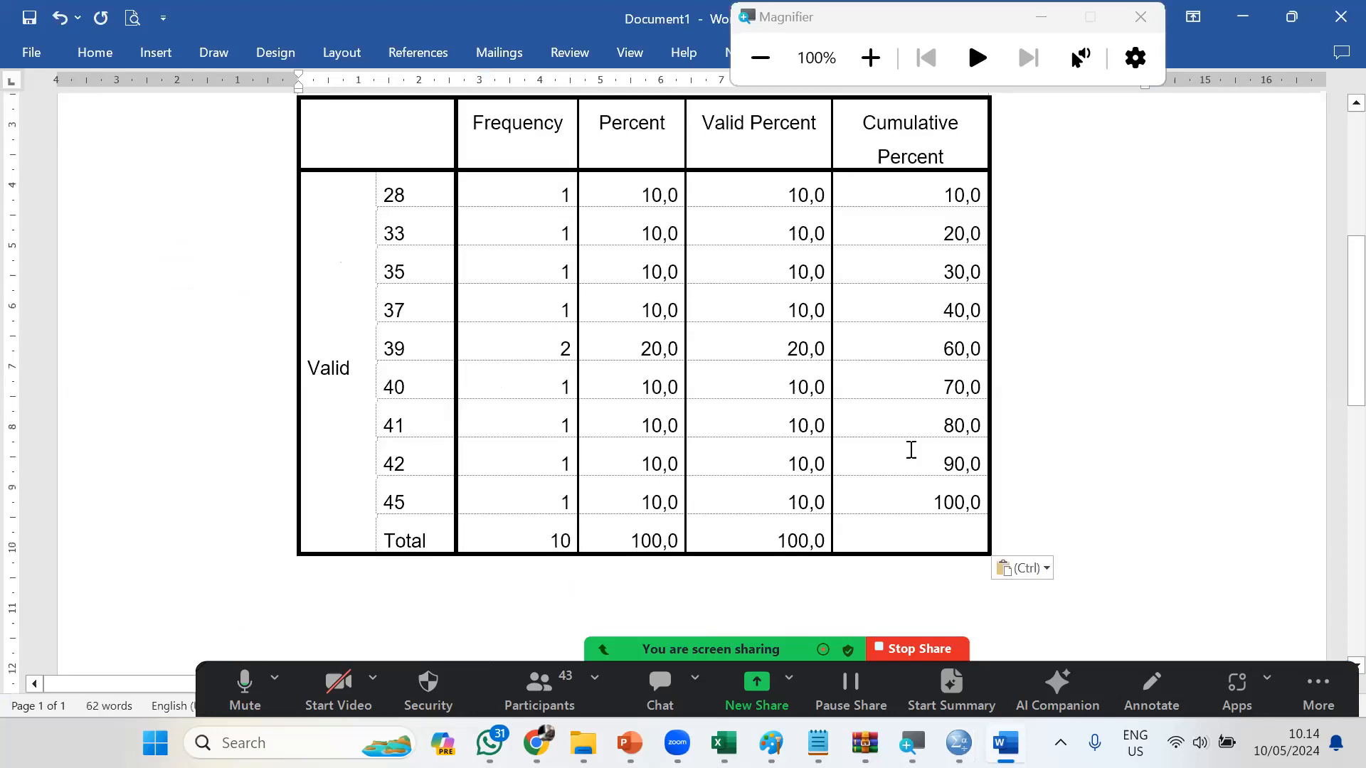
{"action": "scroll", "coordinate": [911, 449], "scroll_direction": "up", "scroll_amount": 2}
{"action": "left_click", "coordinate": [808, 426]}
{"action": "left_click", "coordinate": [921, 426]}
{"action": "type", "text": "dfafd"}
{"action": "key", "text": "ctrl+z"}
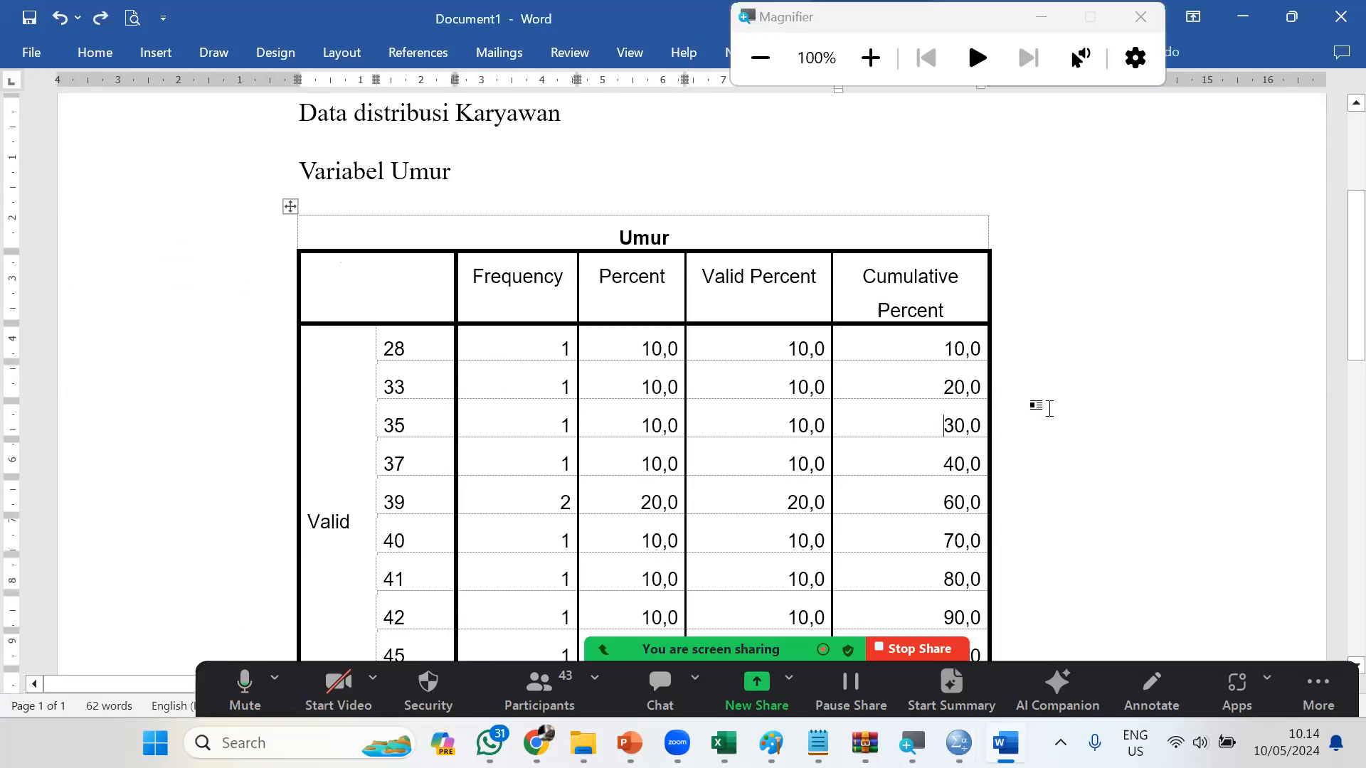
Look over the cells of the pasted Umur table and undo the paste
{"action": "scroll", "coordinate": [1049, 408], "scroll_direction": "down", "scroll_amount": 3}
{"action": "scroll", "coordinate": [1038, 379], "scroll_direction": "up", "scroll_amount": 1}
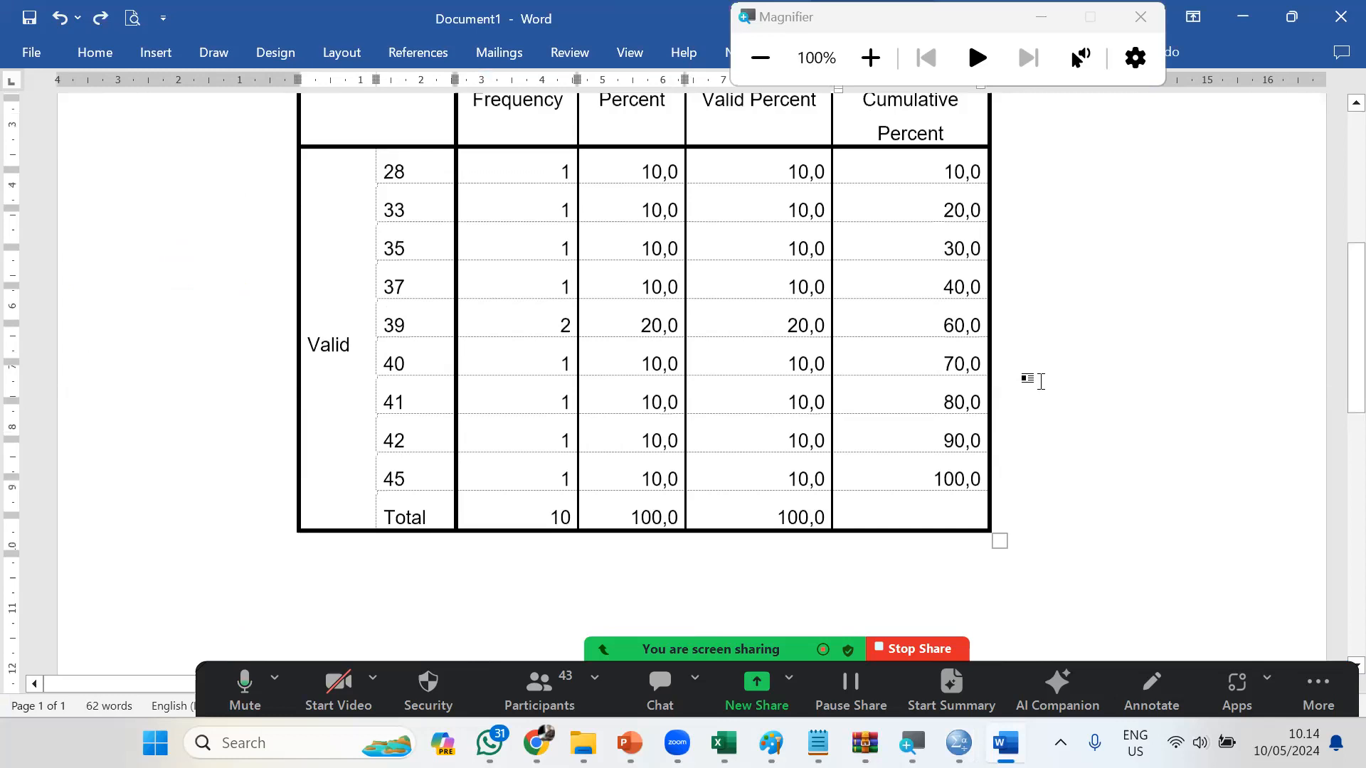
{"action": "scroll", "coordinate": [683, 363], "scroll_direction": "up", "scroll_amount": 4}
{"action": "scroll", "coordinate": [950, 375], "scroll_direction": "up", "scroll_amount": 2}
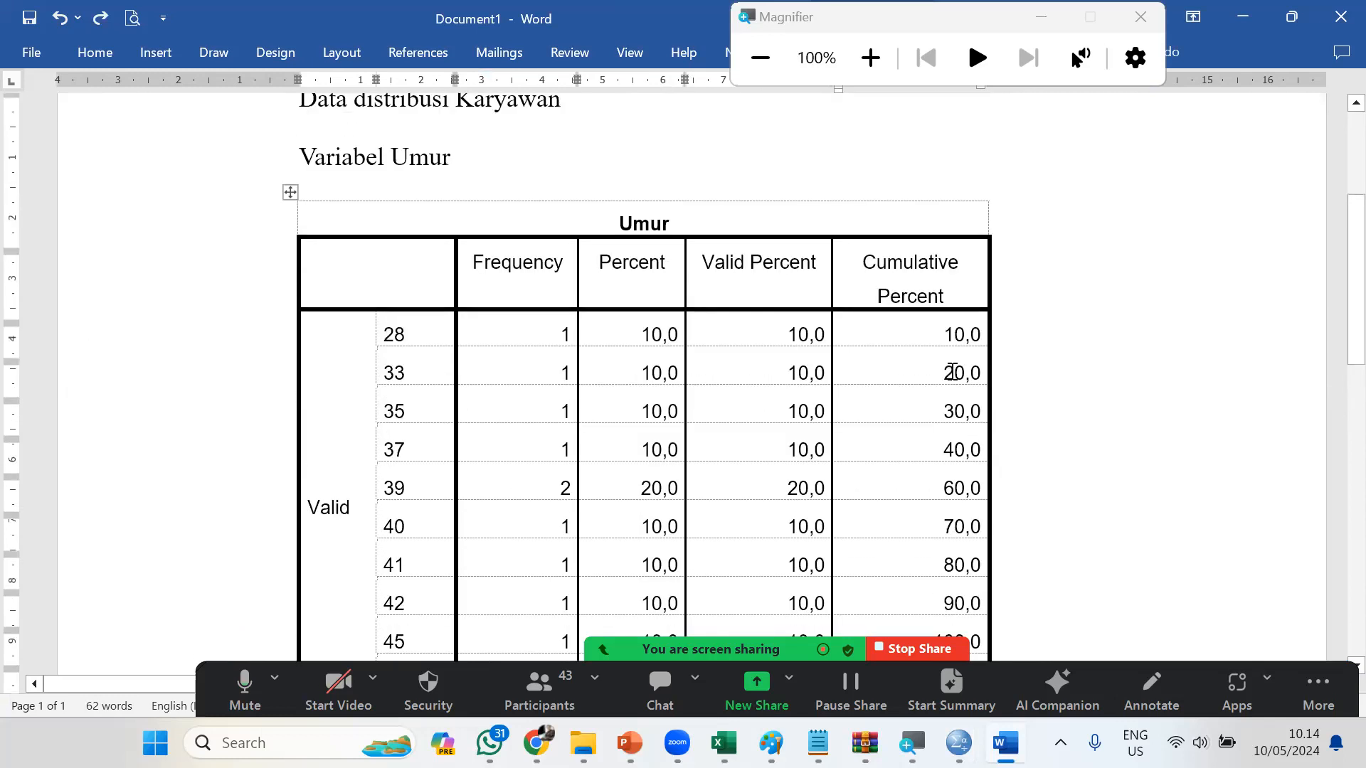
{"action": "scroll", "coordinate": [869, 357], "scroll_direction": "down", "scroll_amount": 2}
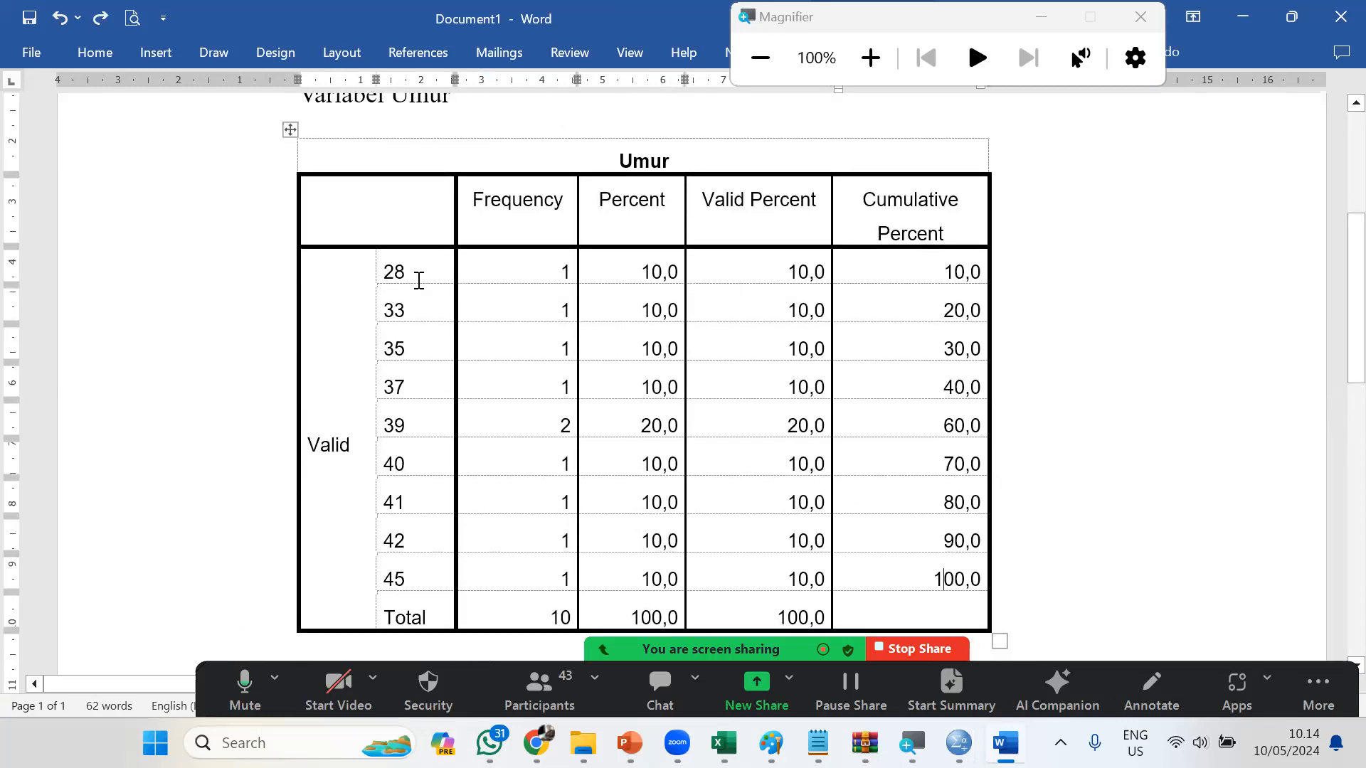
{"action": "left_click_drag", "start_coordinate": [406, 279], "coordinate": [935, 376]}
{"action": "left_click", "coordinate": [634, 225]}
{"action": "scroll", "coordinate": [969, 308], "scroll_direction": "up", "scroll_amount": 3}
{"action": "scroll", "coordinate": [960, 302], "scroll_direction": "down", "scroll_amount": 1}
{"action": "key", "text": "ctrl+z"}
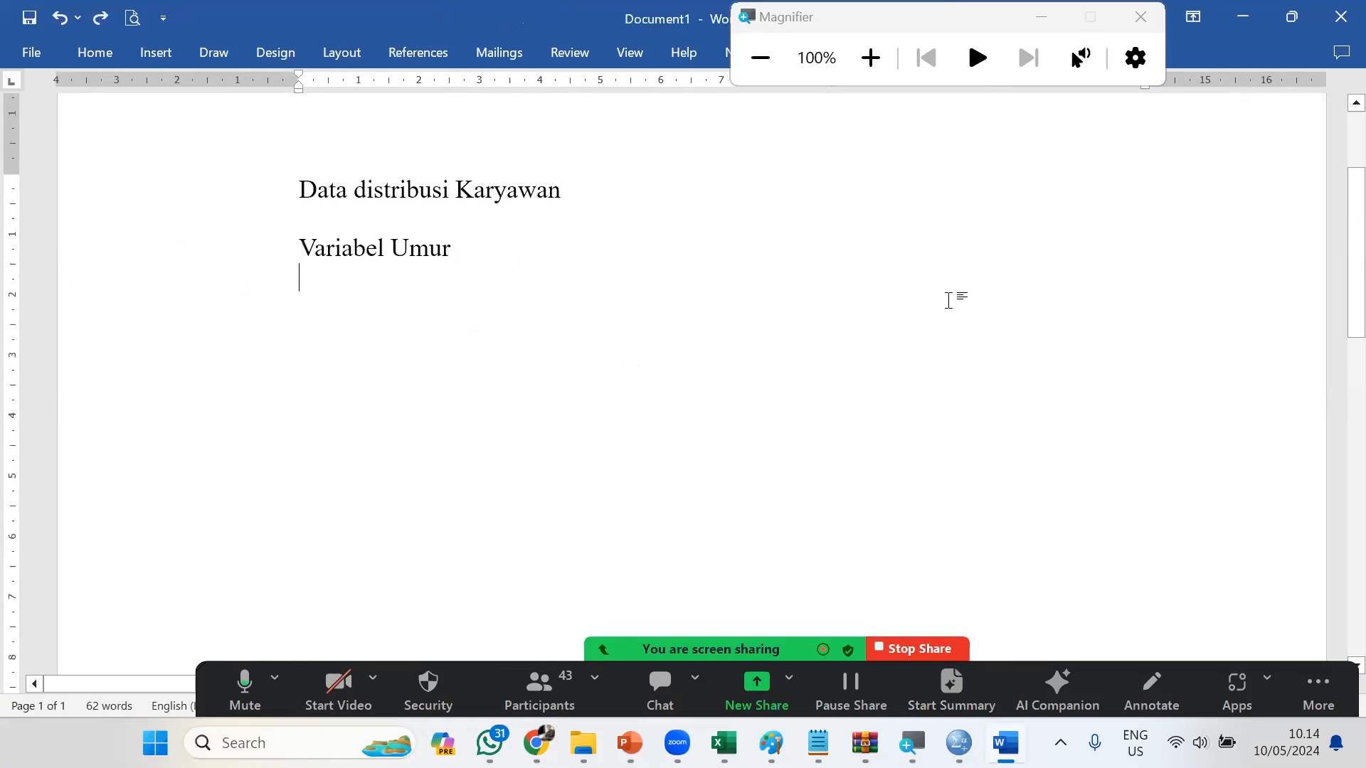
Return to the SPSS output and copy the Umur table with Copy Special, using only the Image (JPG, PNG) format
{"action": "key", "text": "alt+Tab"}
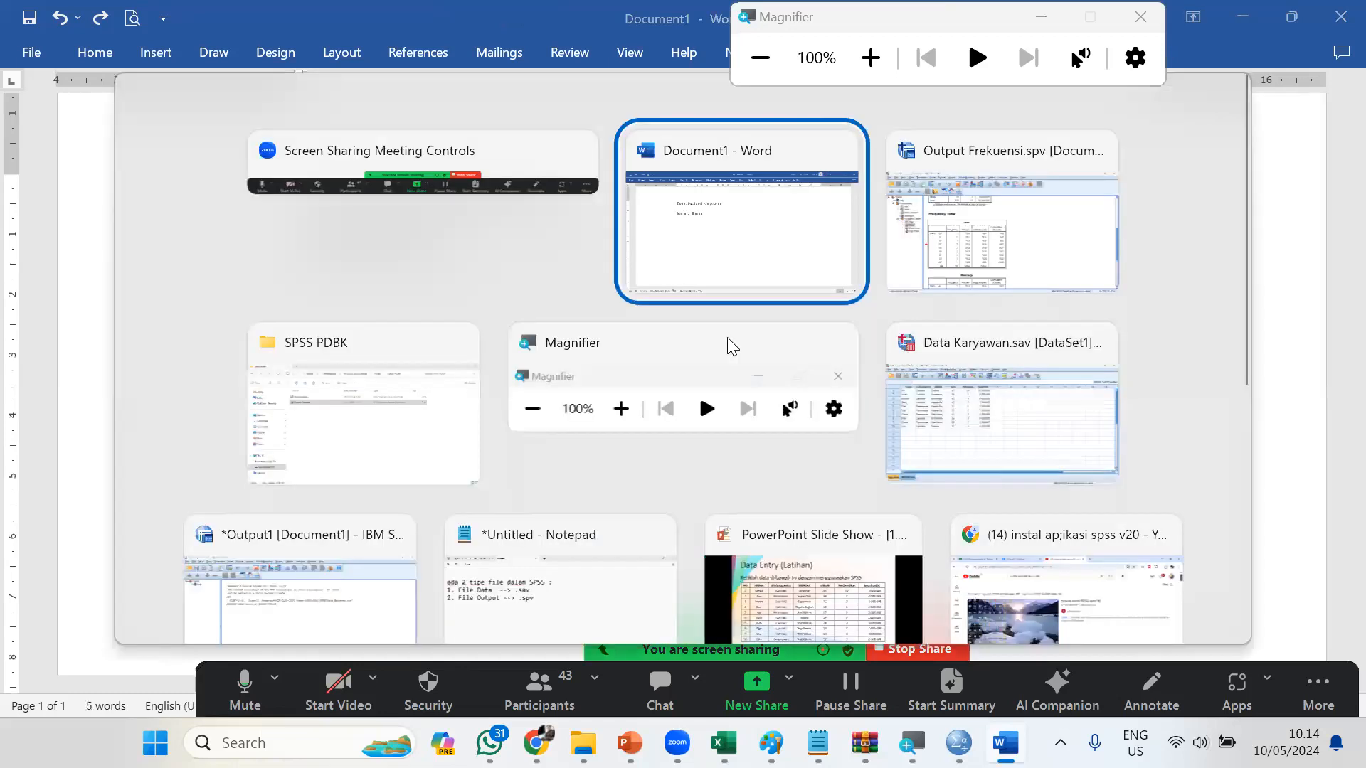
{"action": "key", "text": "alt+Tab"}
{"action": "right_click", "coordinate": [668, 332]}
{"action": "left_click", "coordinate": [724, 398]}
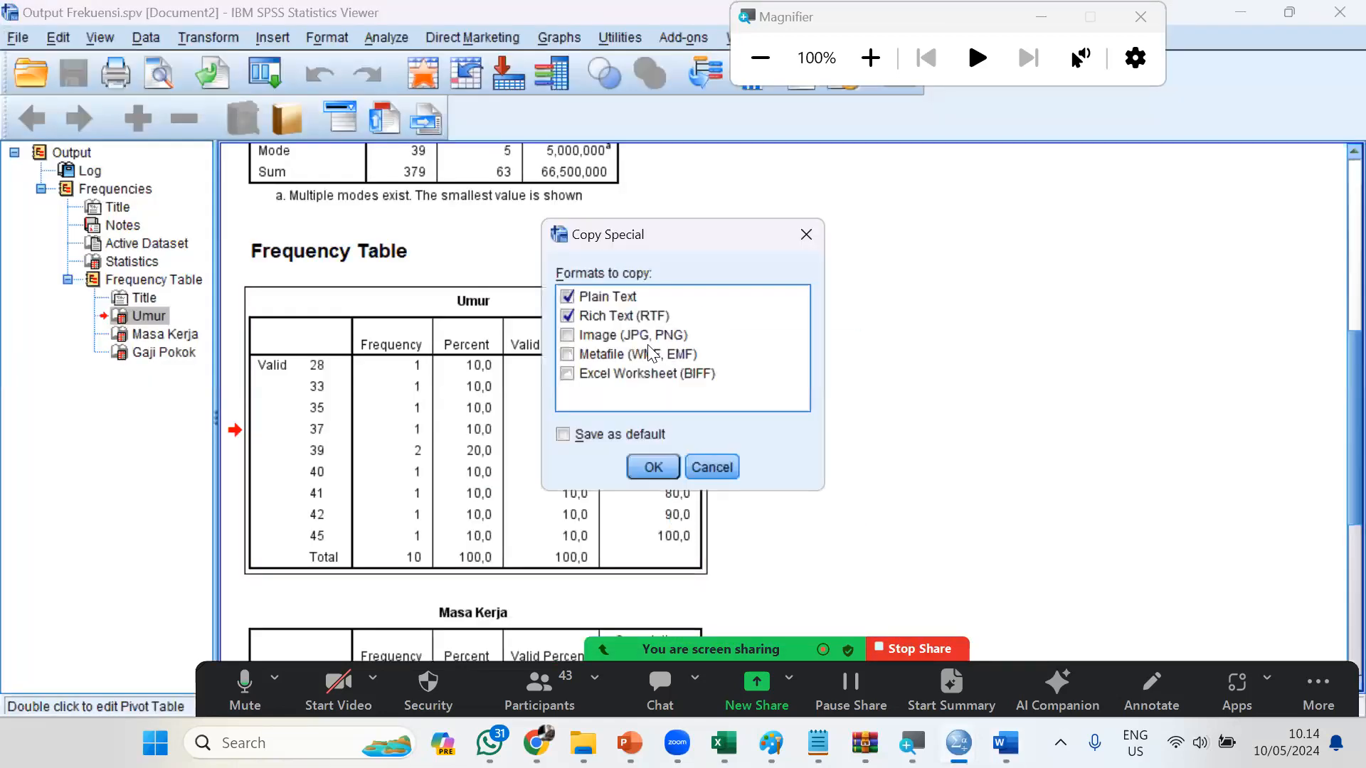
{"action": "left_click", "coordinate": [567, 315]}
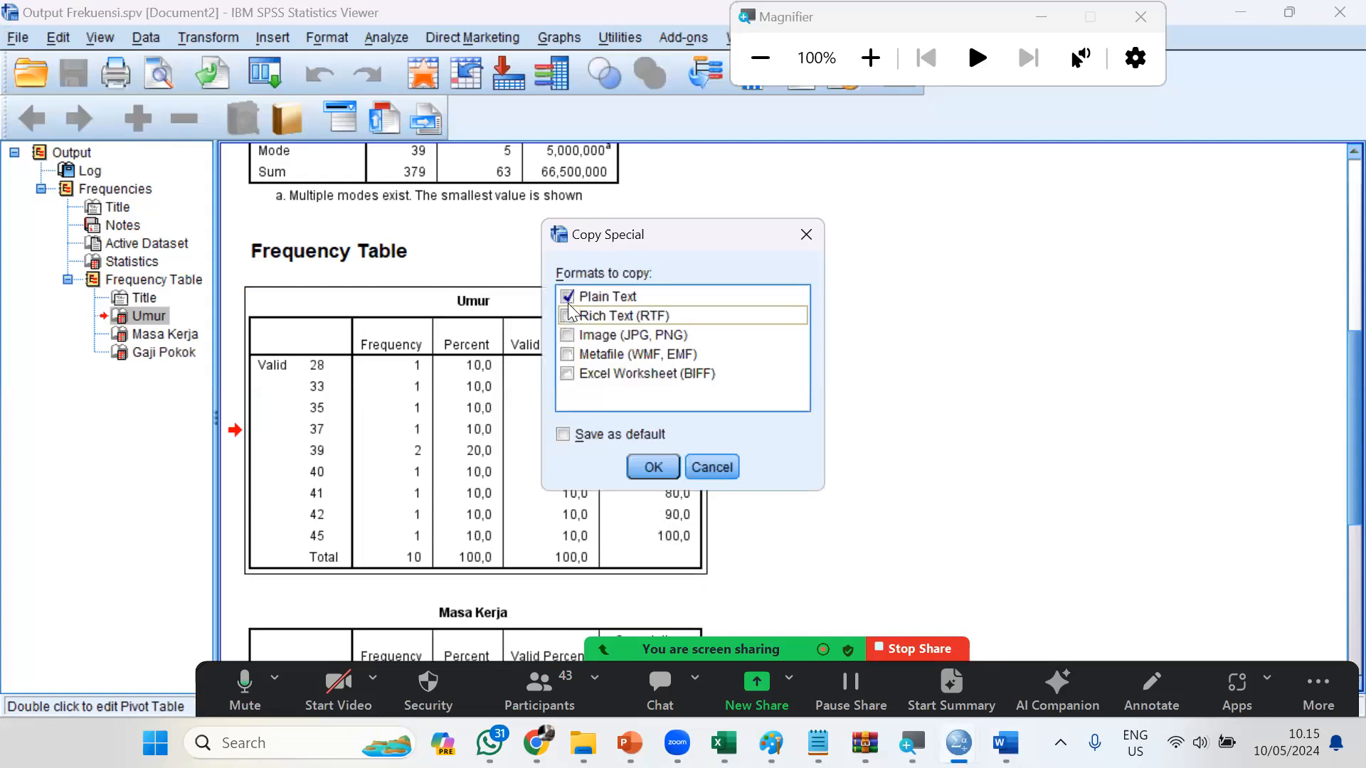
{"action": "left_click", "coordinate": [567, 296]}
{"action": "left_click", "coordinate": [567, 335]}
{"action": "left_click", "coordinate": [649, 470]}
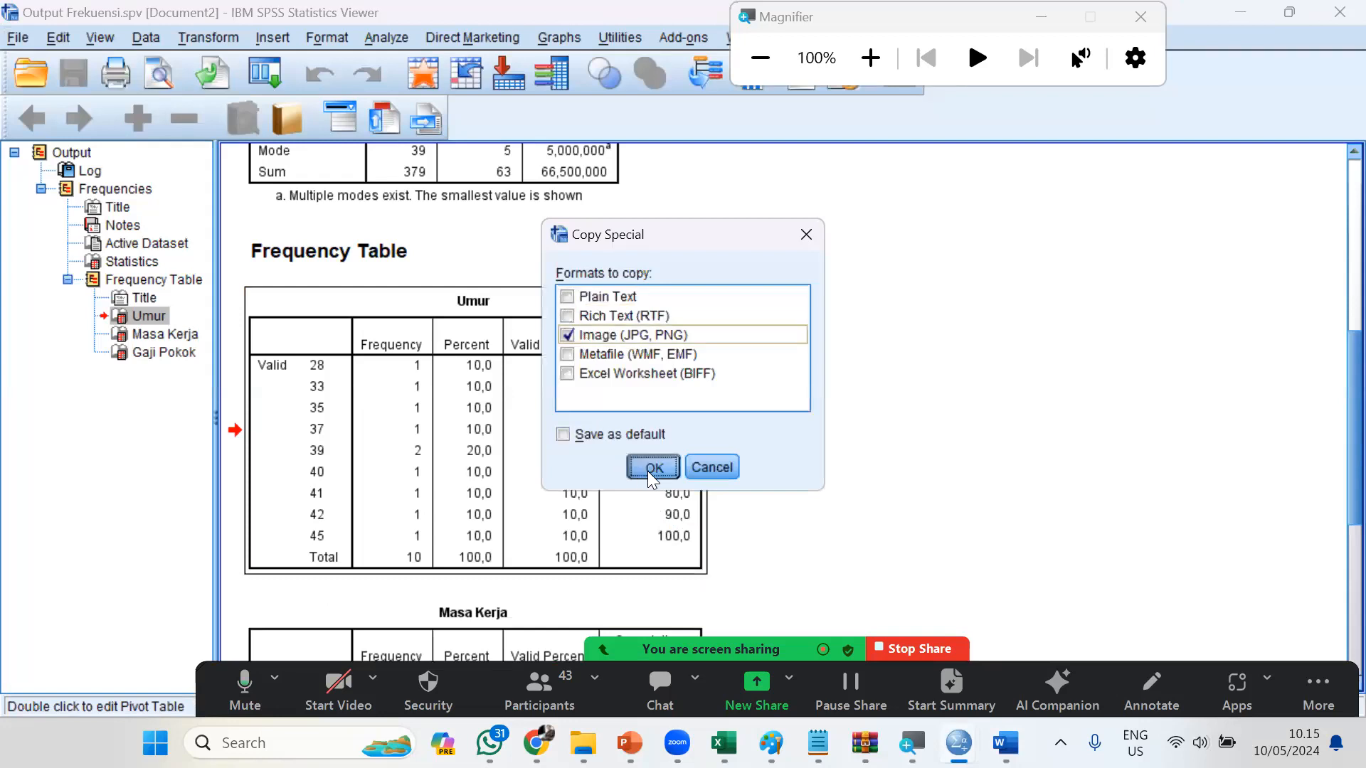
Try pasting a regular copy of the Umur table below Variabel Umur in the Word document
{"action": "right_click", "coordinate": [659, 468]}
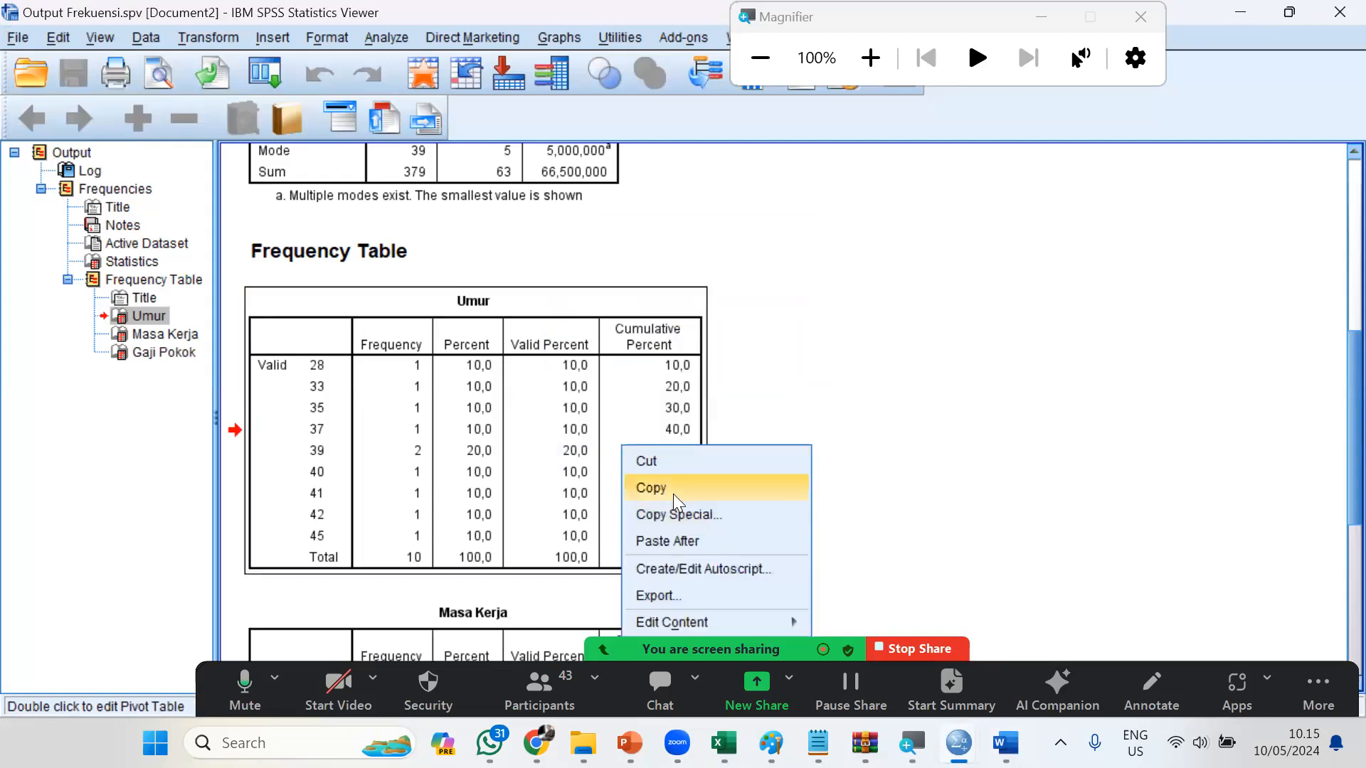
{"action": "left_click", "coordinate": [673, 491]}
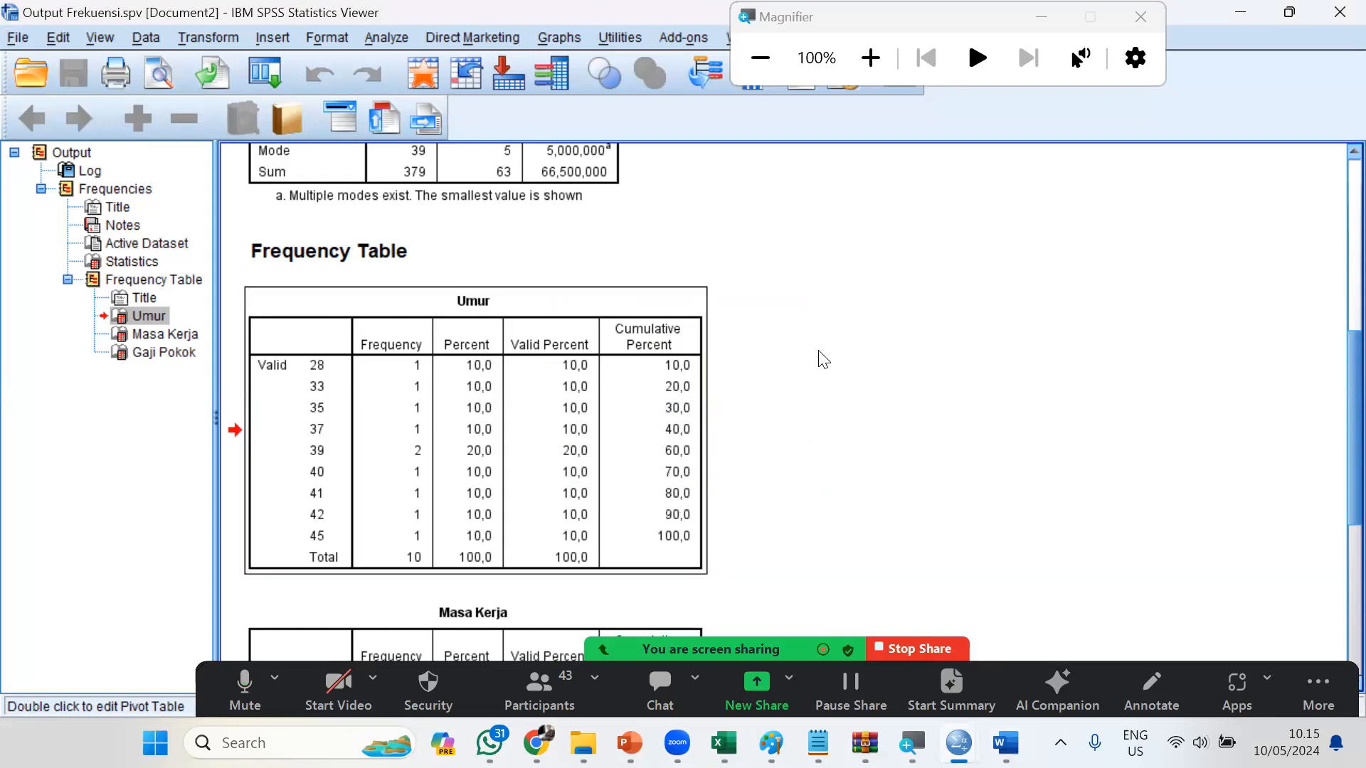
{"action": "key", "text": "alt+Tab"}
{"action": "key", "text": "ctrl+v"}
{"action": "left_click", "coordinate": [759, 385]}
{"action": "key", "text": "ctrl+z"}
Go back to the SPSS output and use Copy Special on the Umur table with Image (JPG, PNG) as the only format
{"action": "key", "text": "alt+Tab"}
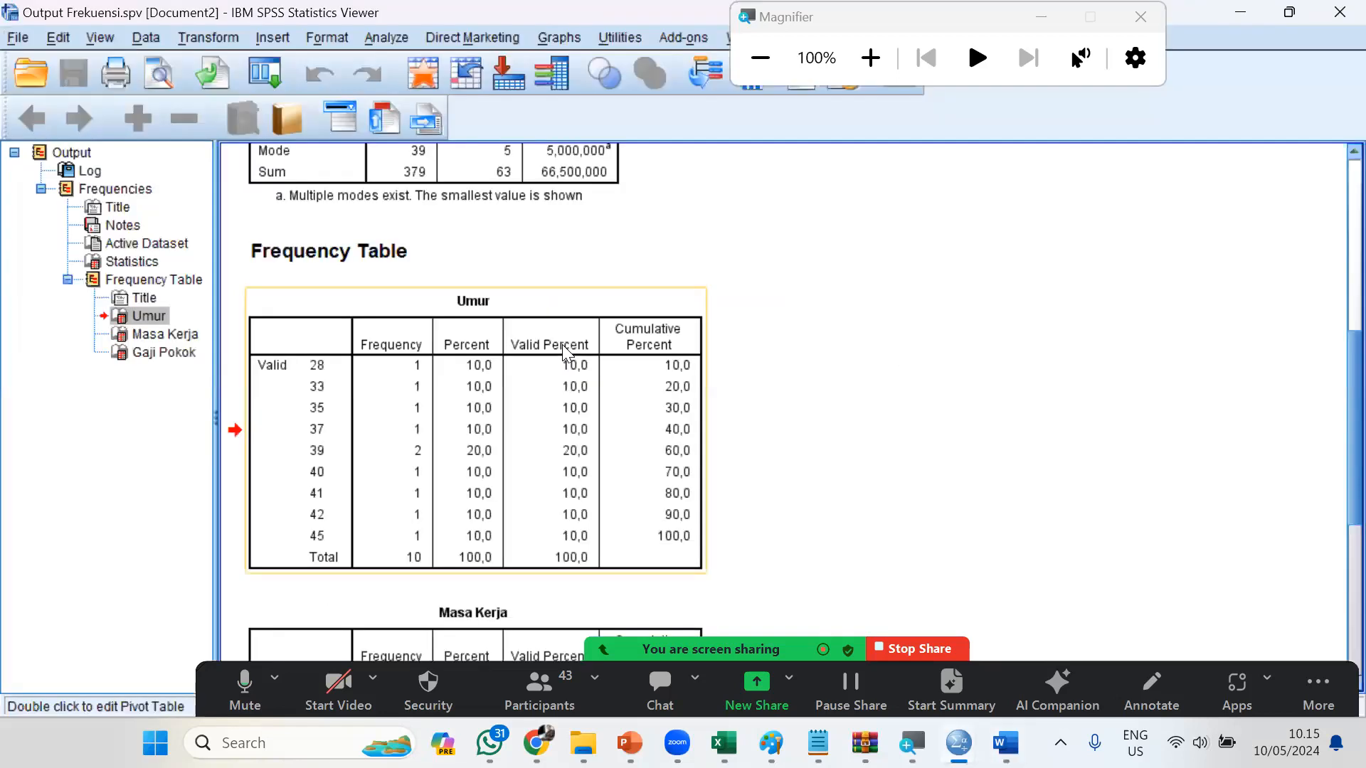
{"action": "right_click", "coordinate": [569, 364]}
{"action": "left_click", "coordinate": [626, 431]}
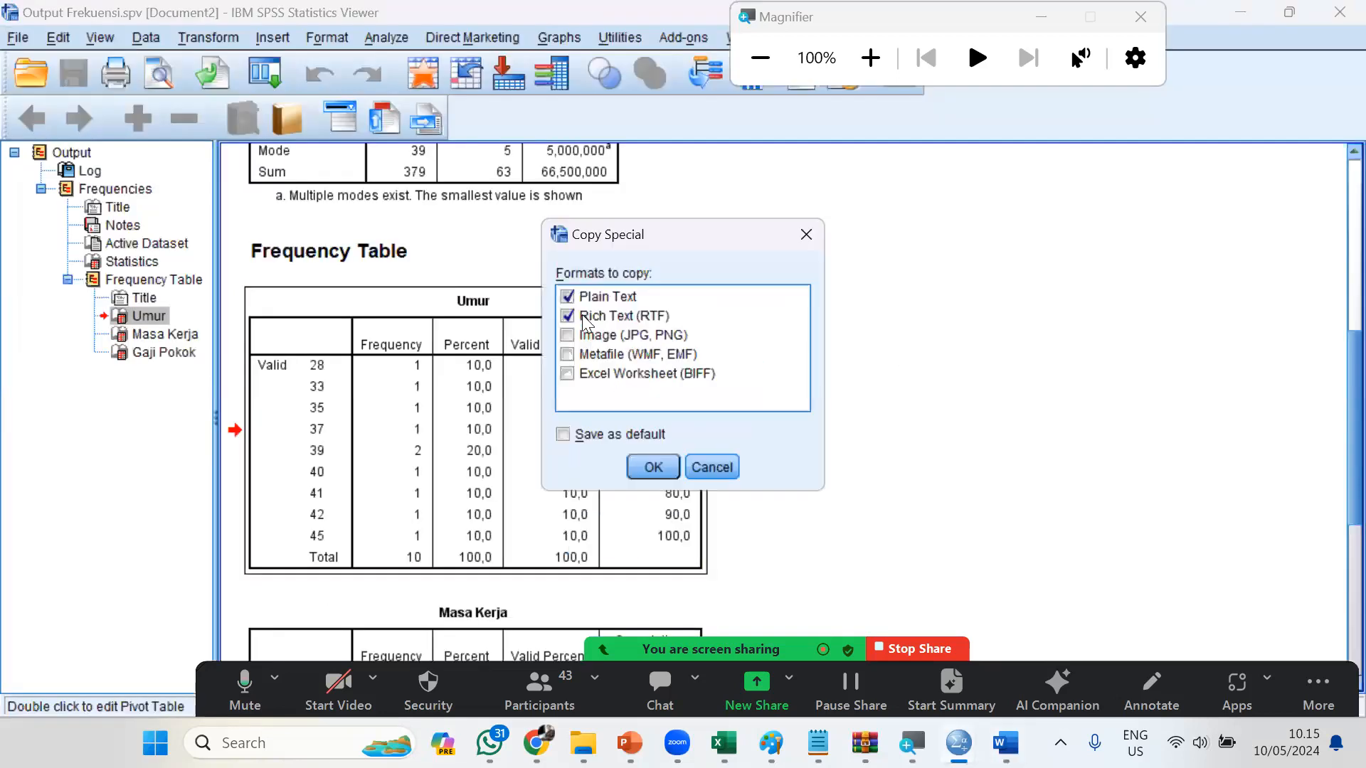
{"action": "left_click", "coordinate": [573, 310]}
{"action": "left_click", "coordinate": [572, 296]}
{"action": "left_click", "coordinate": [572, 333]}
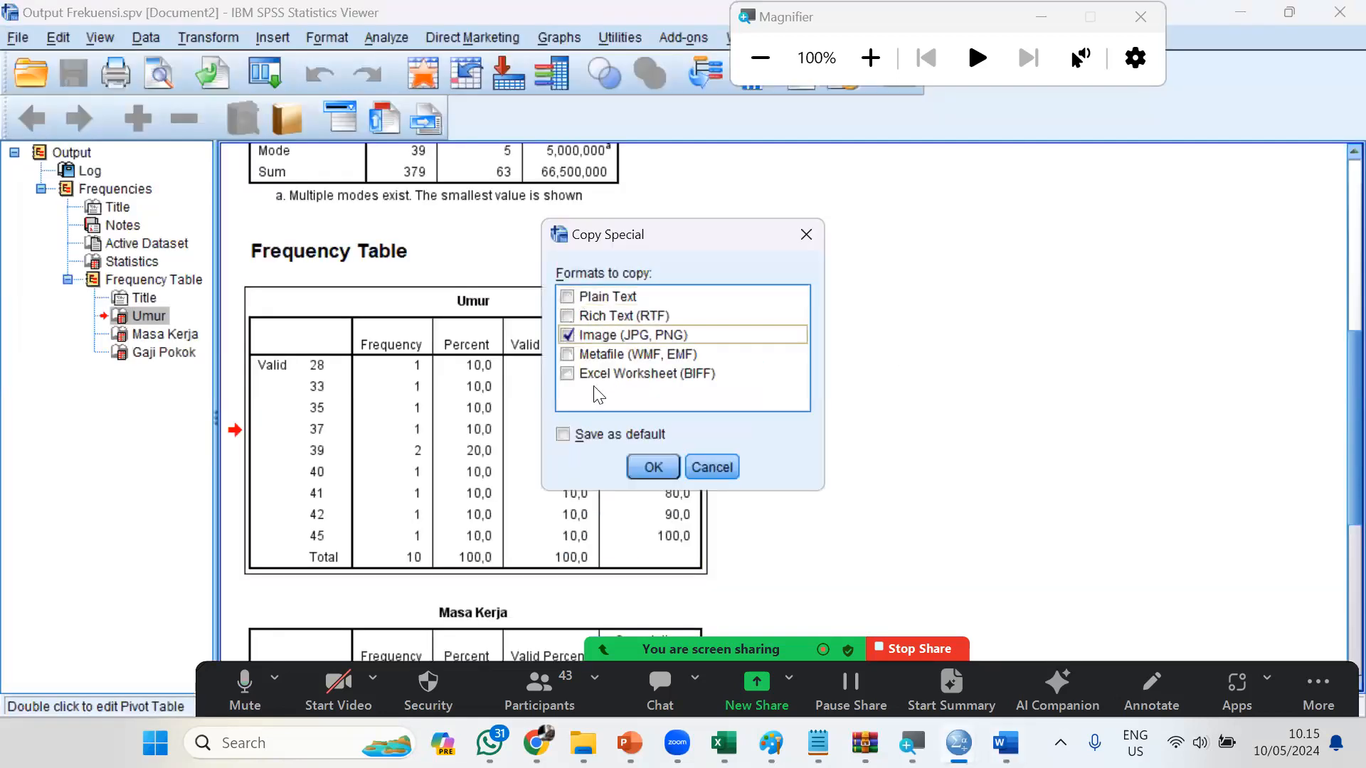
{"action": "left_click", "coordinate": [653, 463]}
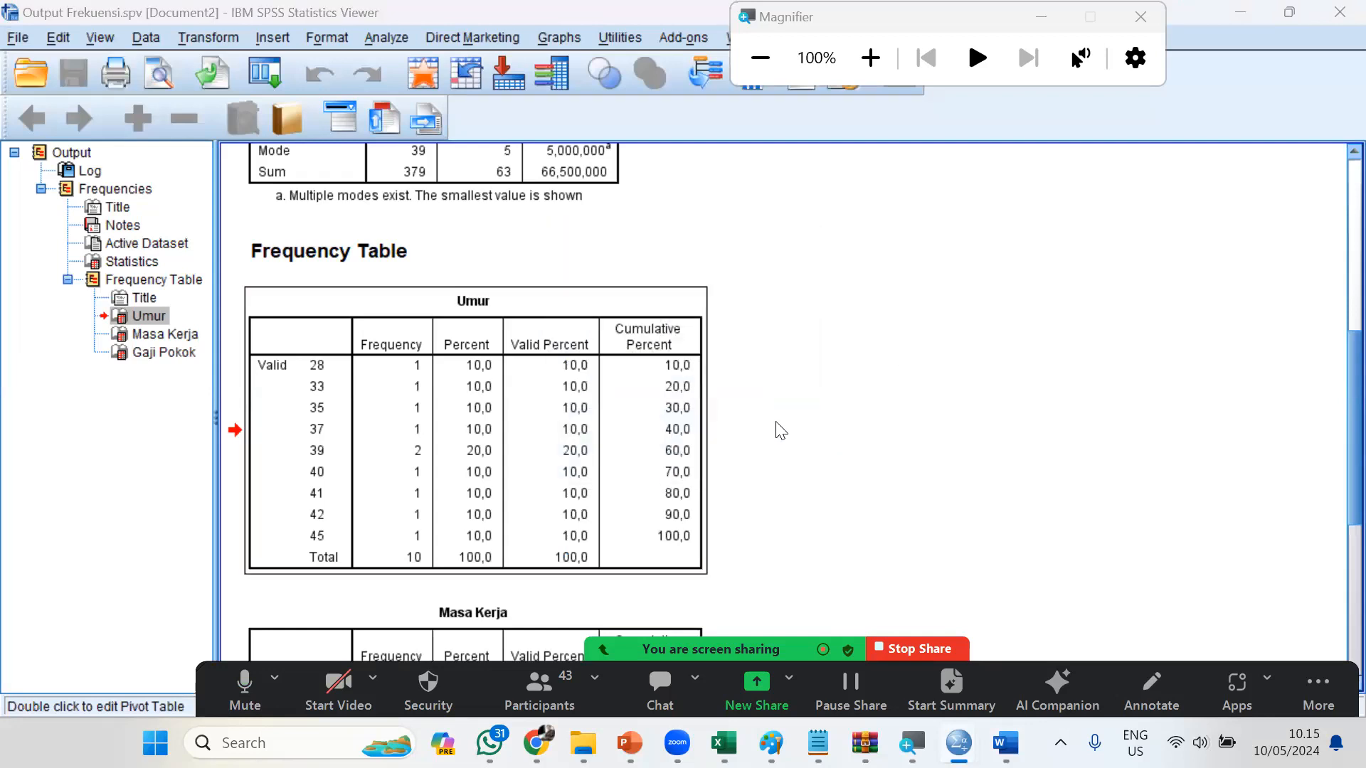
Paste the Umur table image below Variabel Umur in the Word document and scale it down slightly
{"action": "key", "text": "alt+Tab"}
{"action": "key", "text": "ctrl+v"}
{"action": "left_click", "coordinate": [743, 267]}
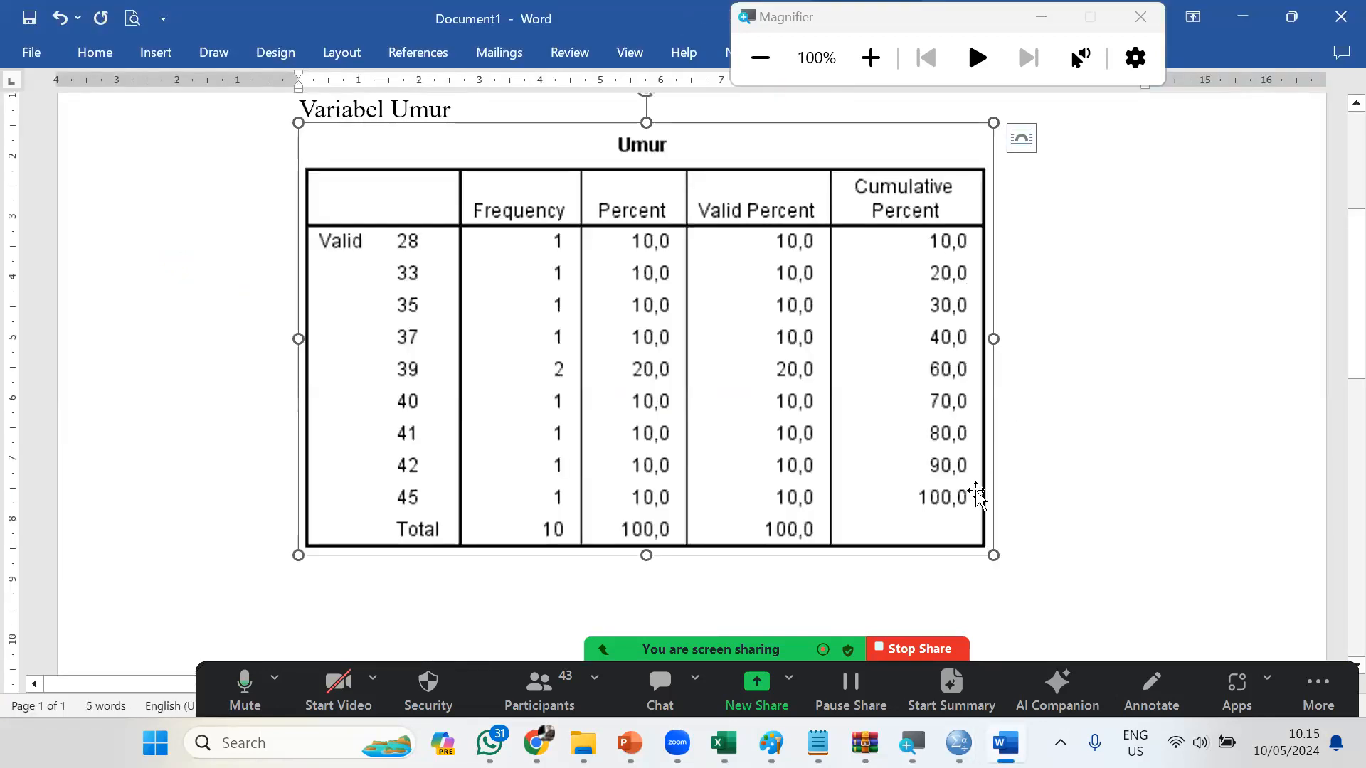
{"action": "left_click_drag", "start_coordinate": [877, 426], "coordinate": [987, 551]}
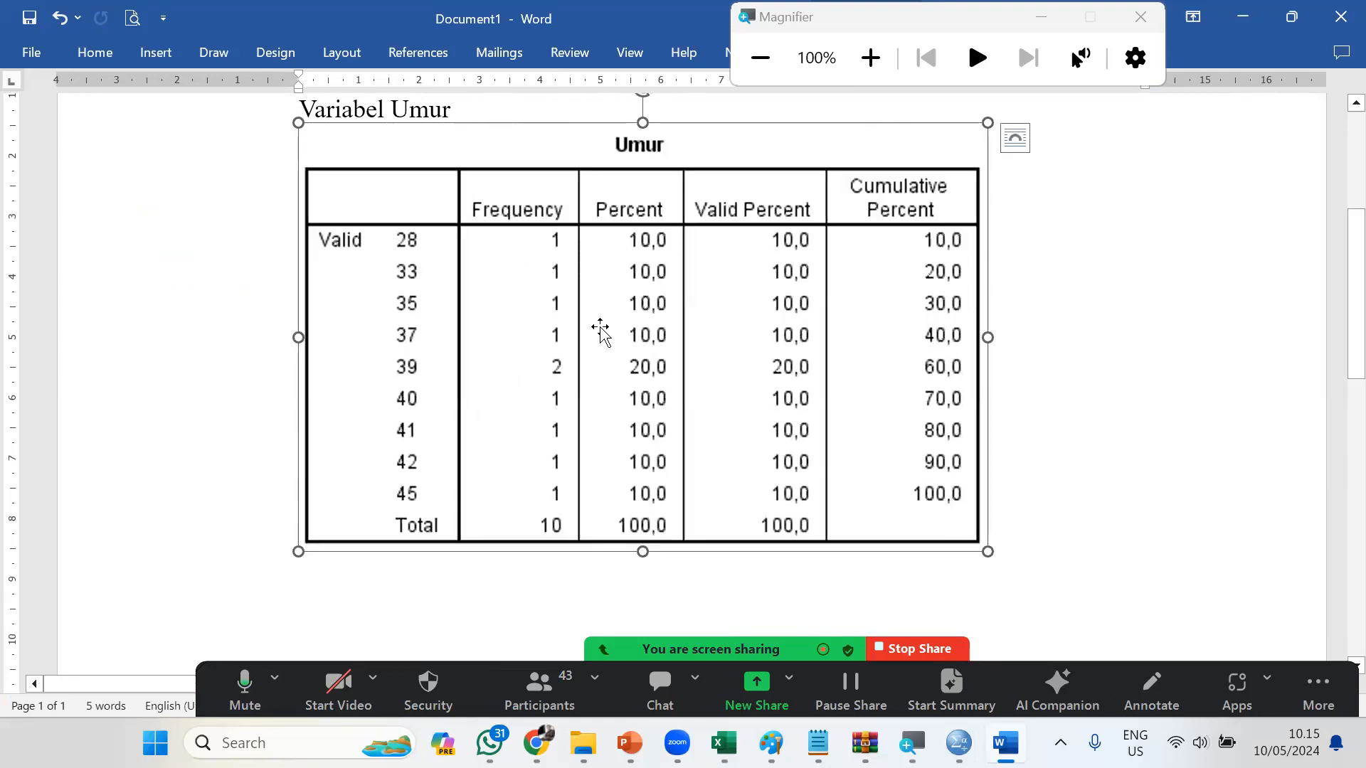